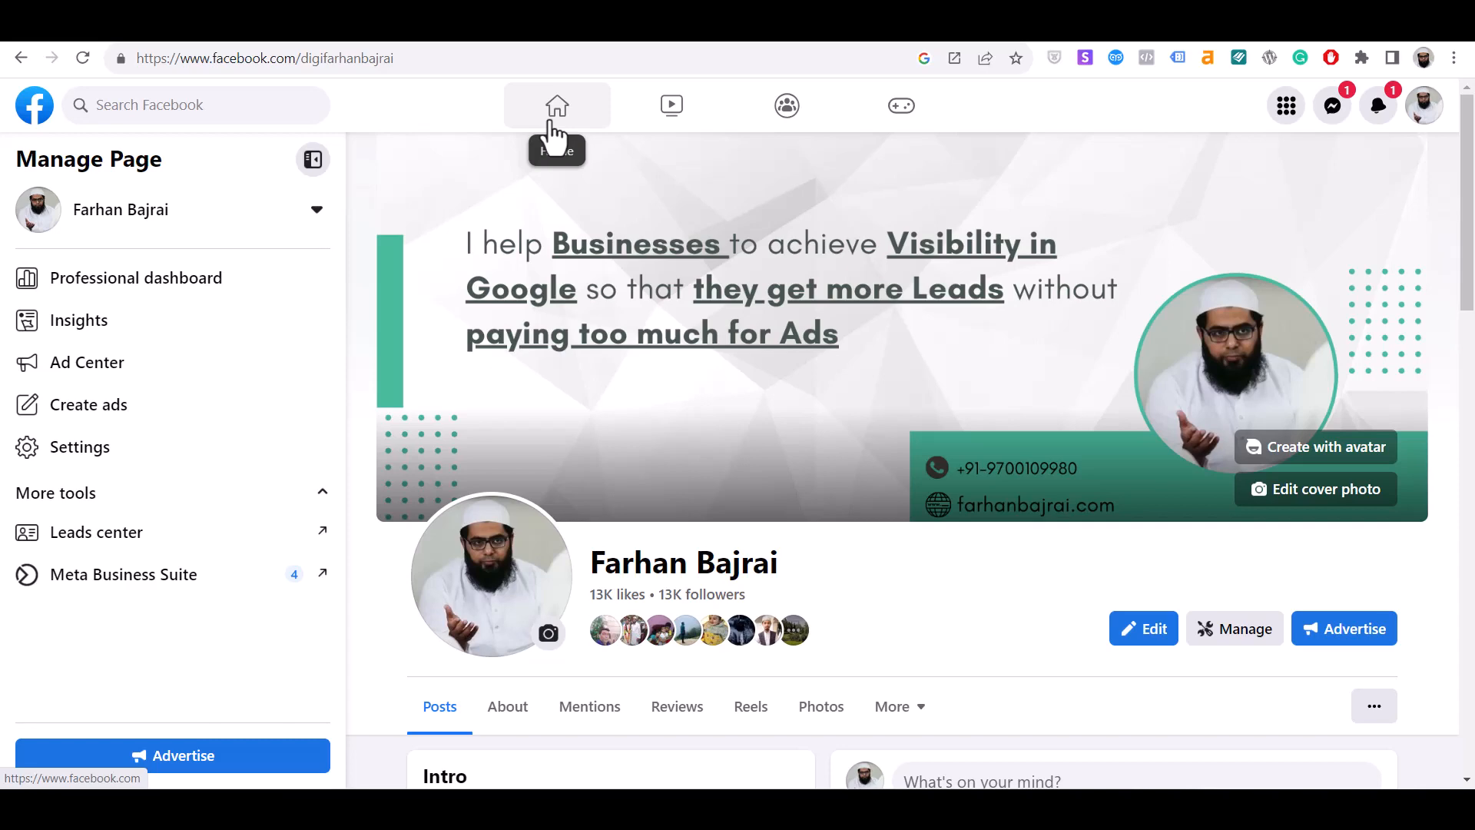
# Open the home feed while acting as the Page and look through its posts for sponsored content
pyautogui.click(554, 112)
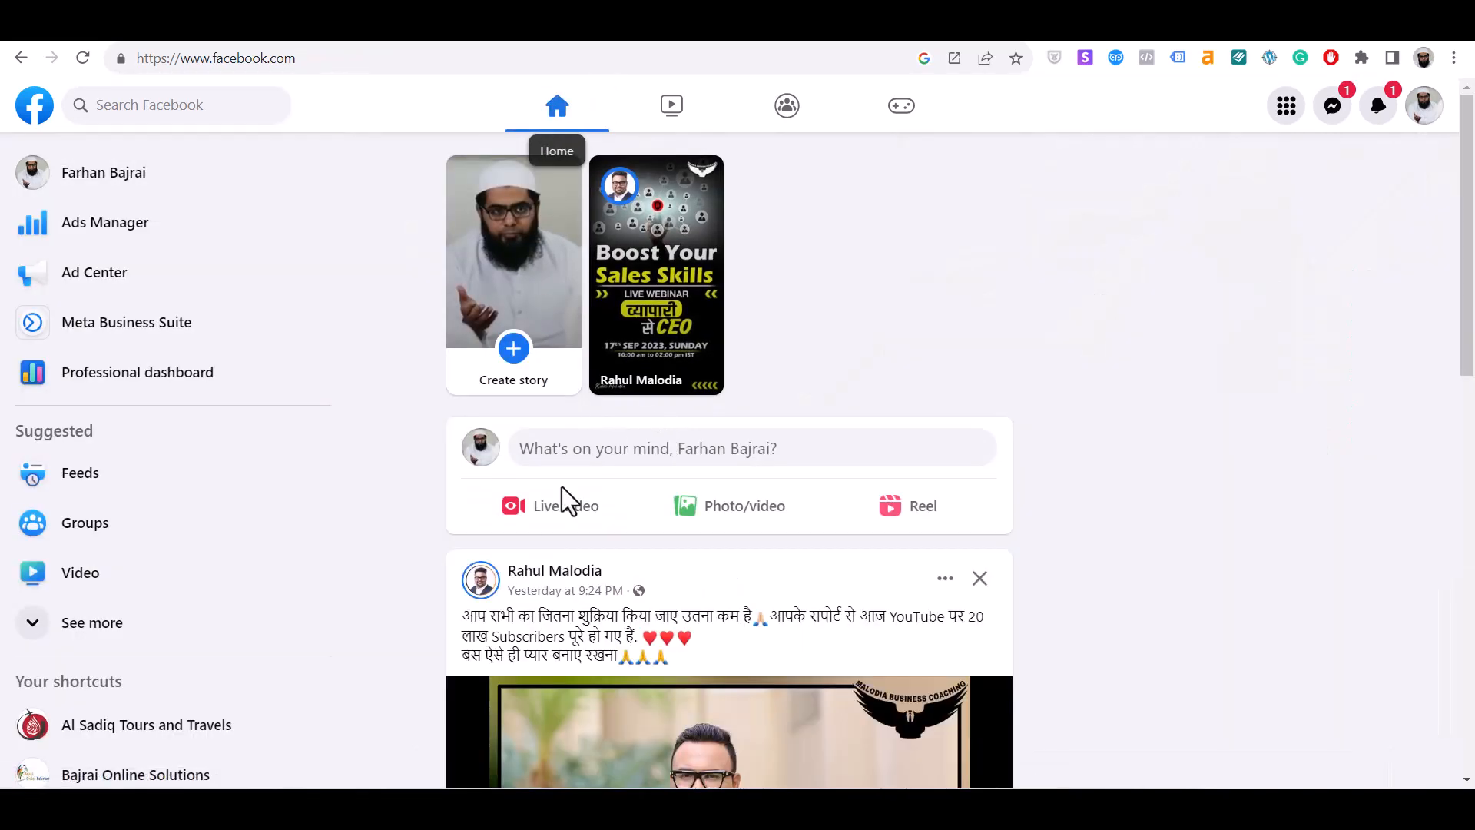
pyautogui.scroll(-10, 583, 515)
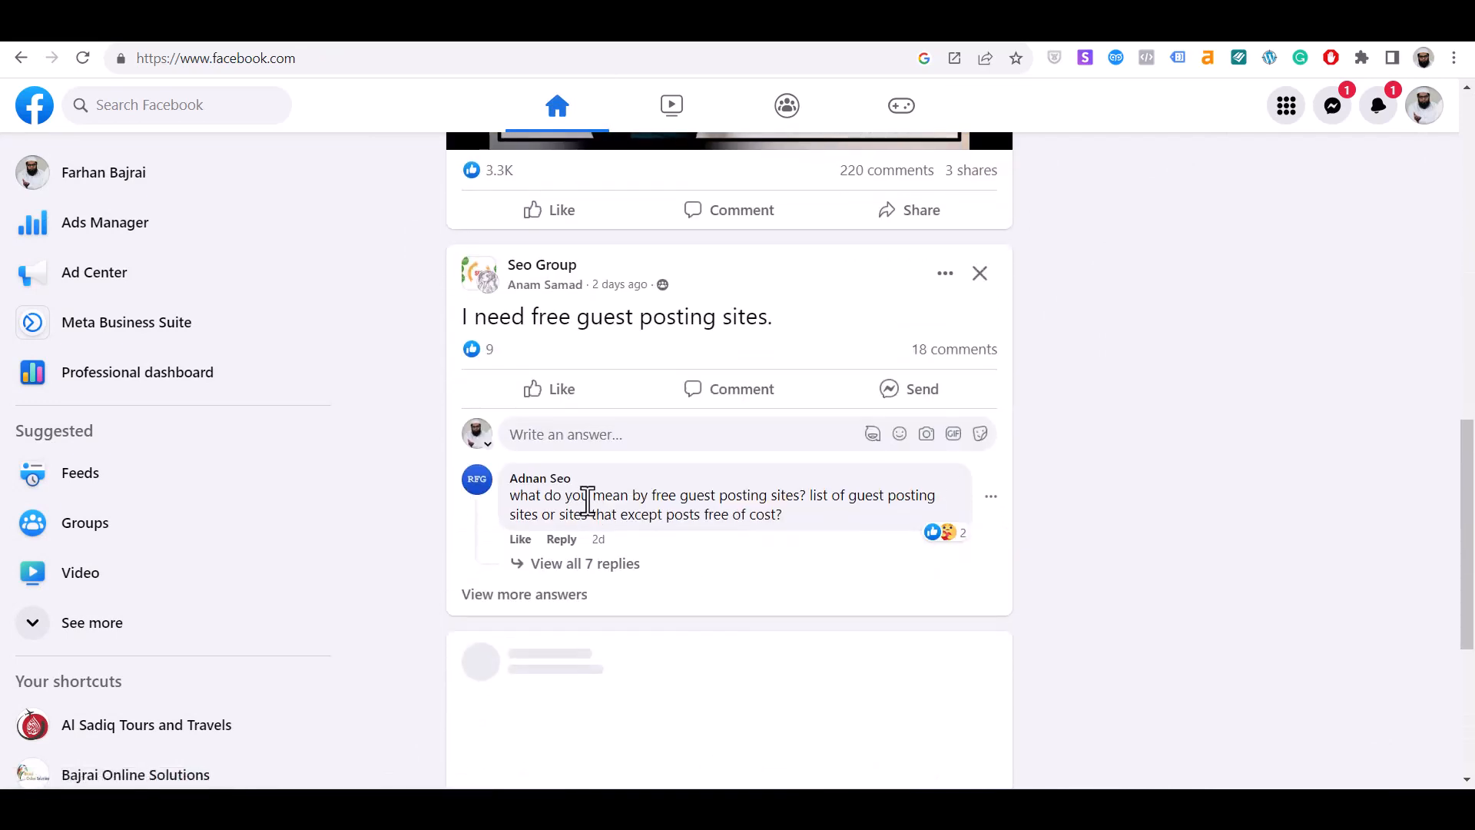
pyautogui.scroll(-5, 587, 519)
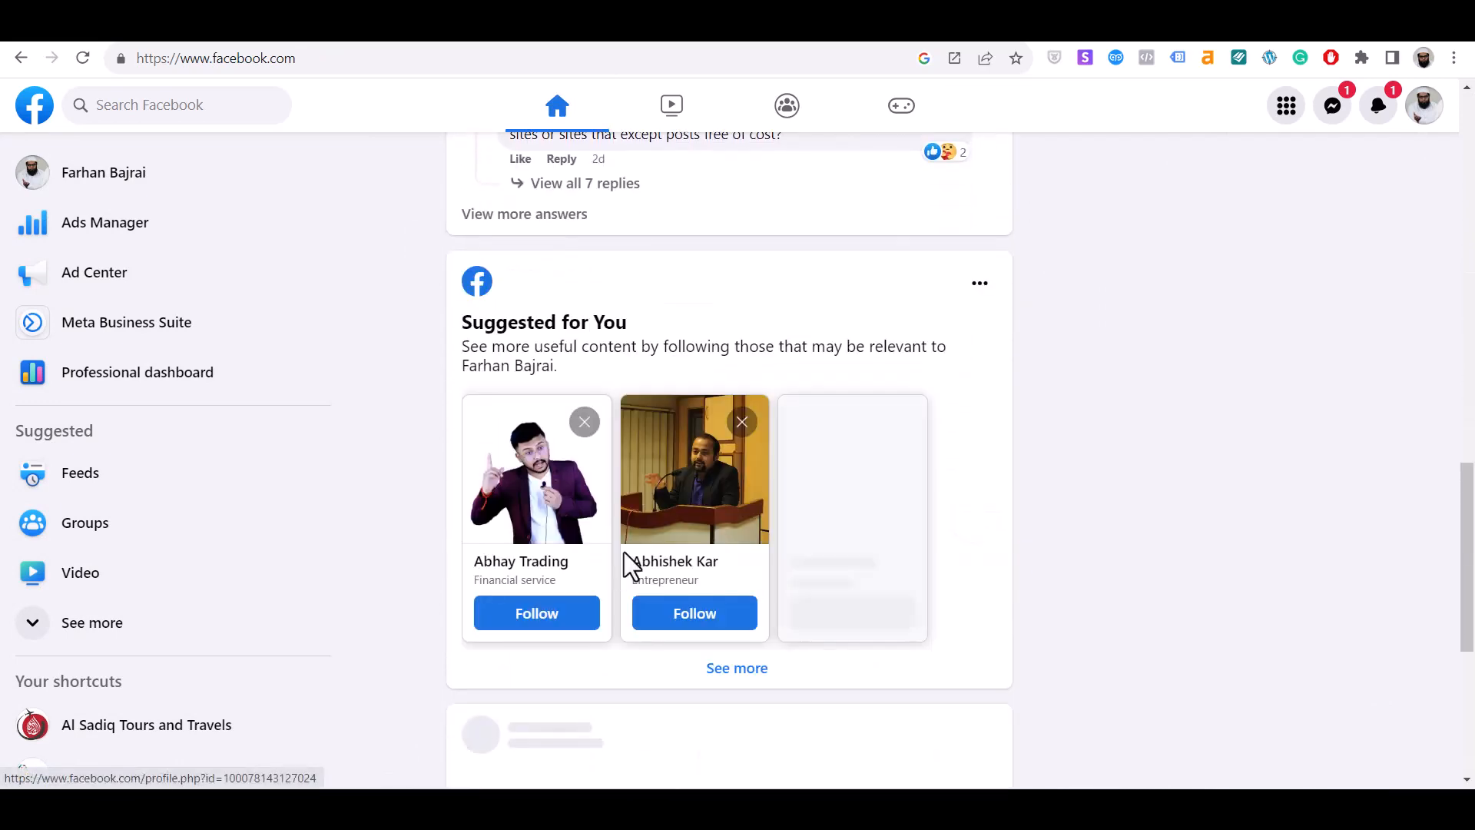
pyautogui.scroll(-10, 626, 567)
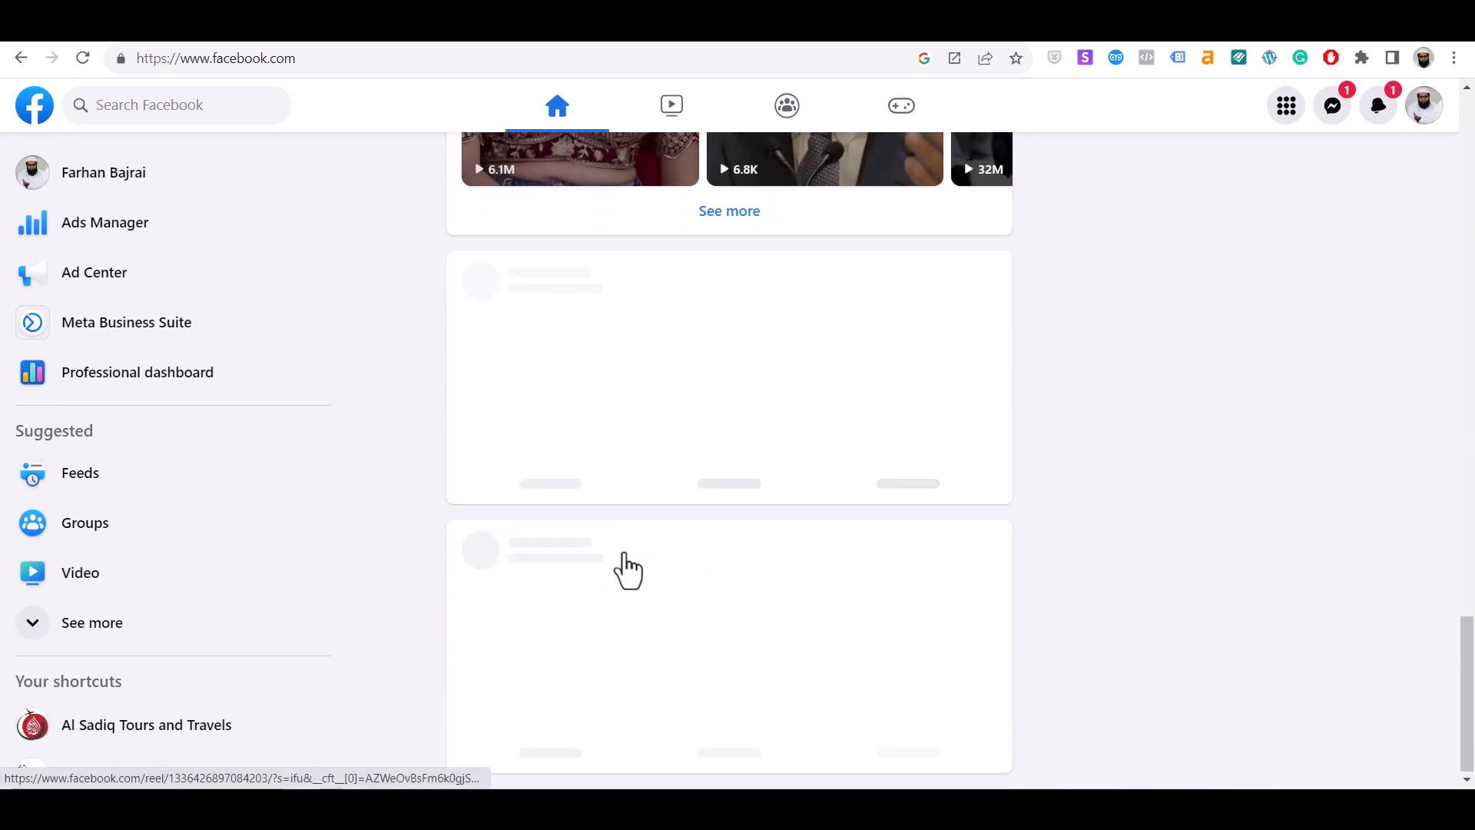
pyautogui.scroll(-7, 626, 568)
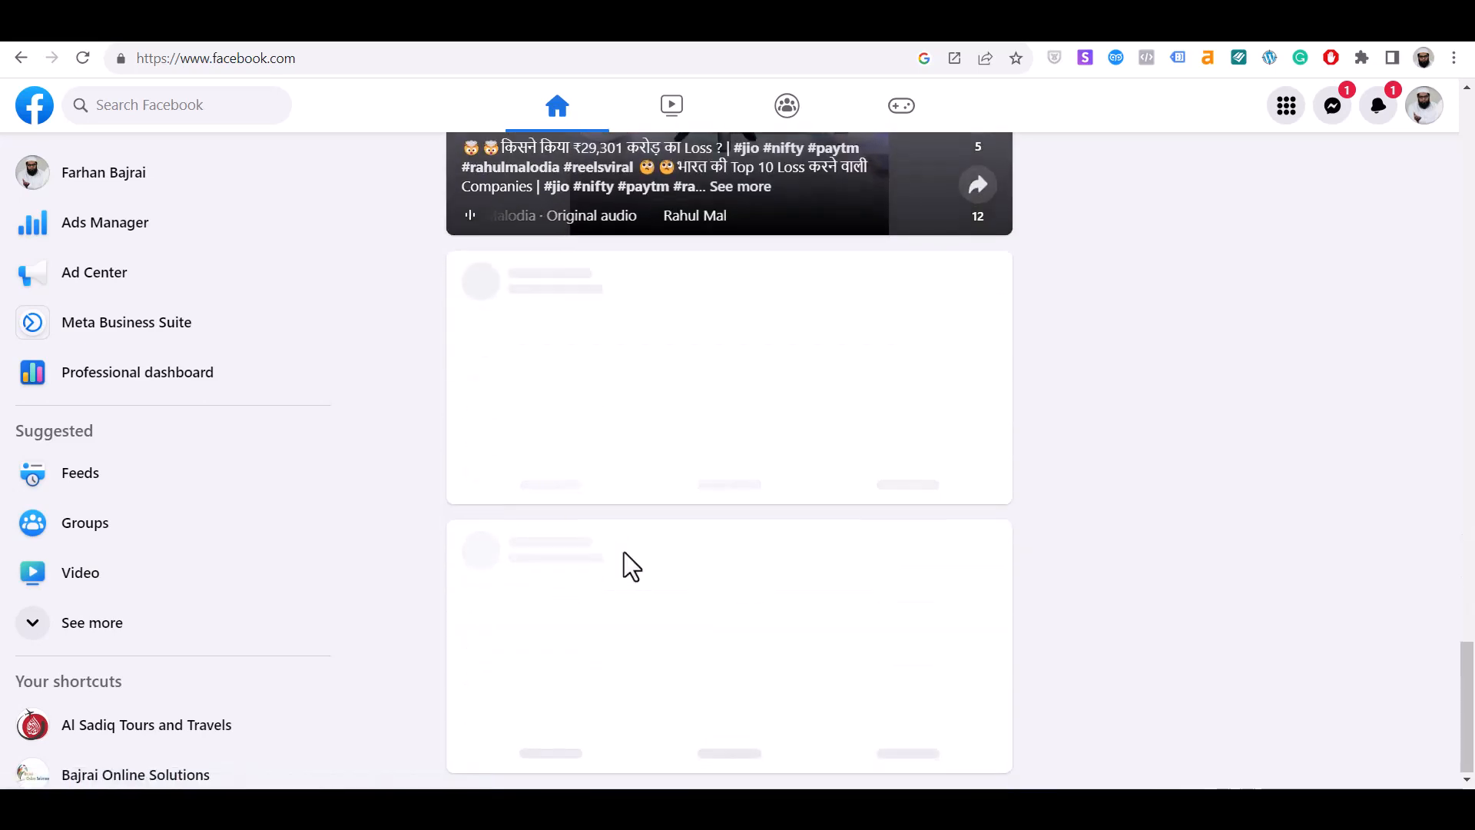
pyautogui.scroll(-3, 628, 568)
pyautogui.scroll(-14, 626, 567)
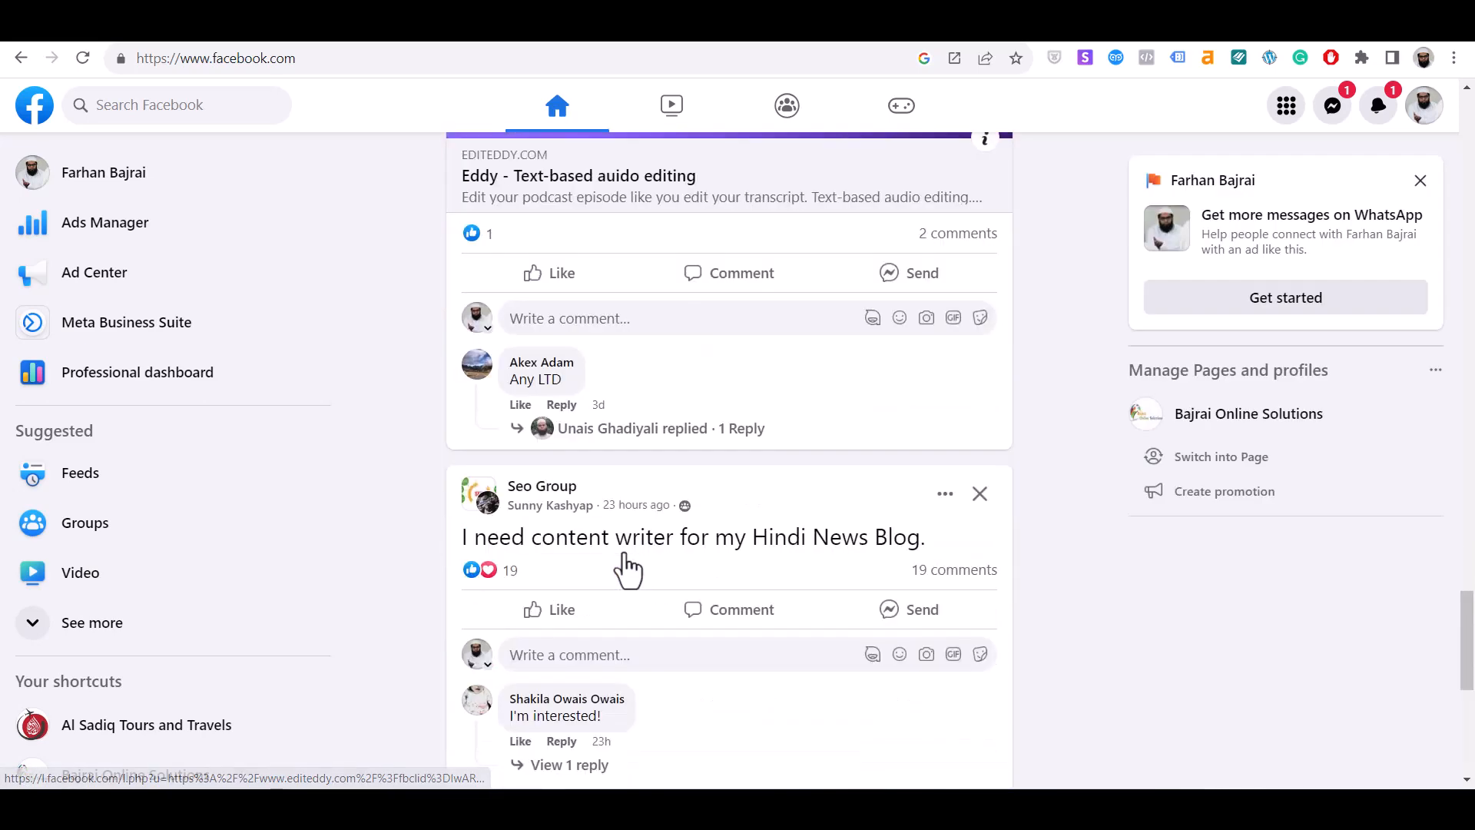
# Switch from the Page profile to the linked personal profile
pyautogui.click(1420, 124)
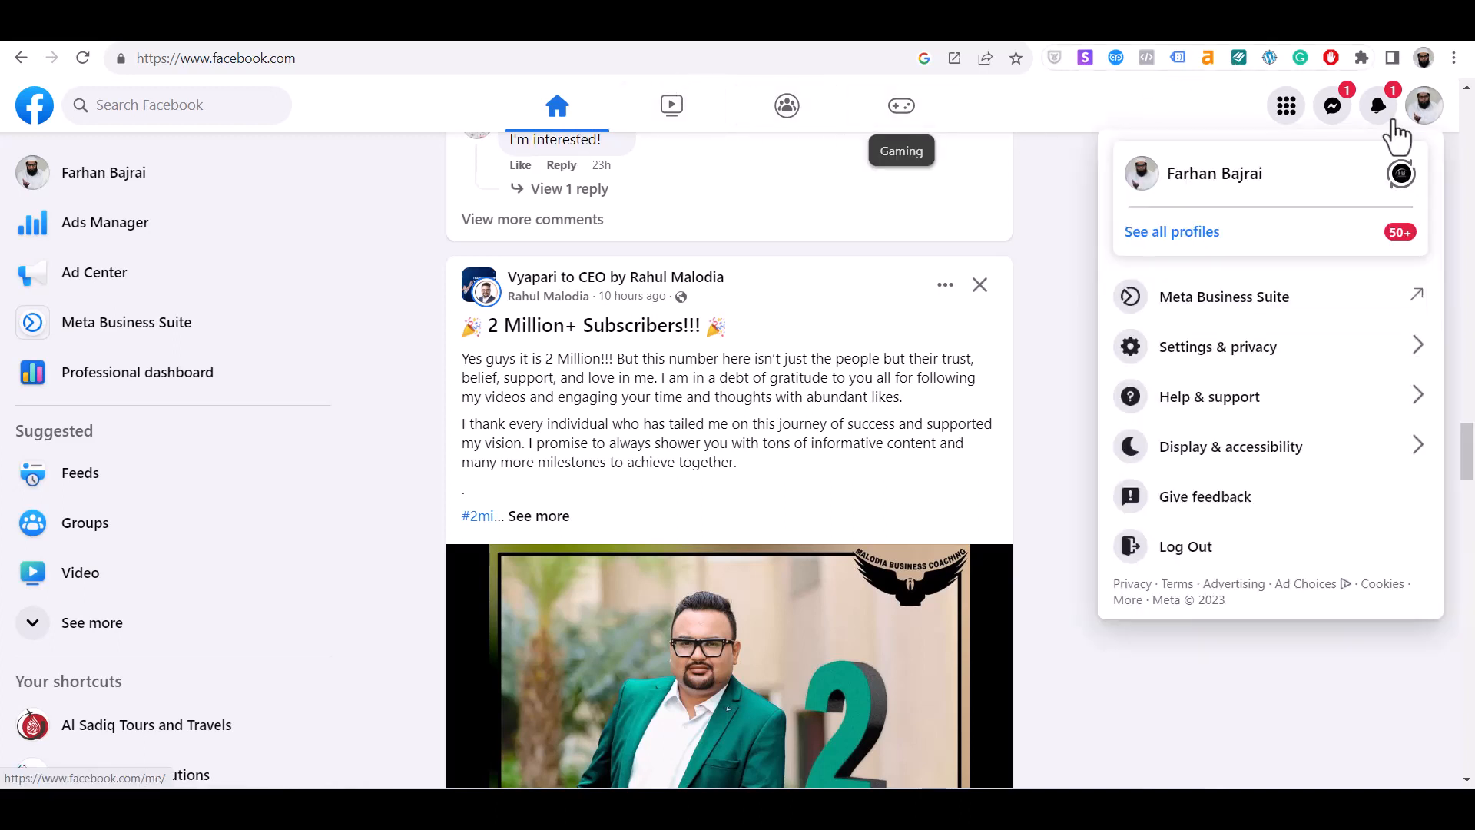
pyautogui.click(1423, 117)
pyautogui.click(1423, 119)
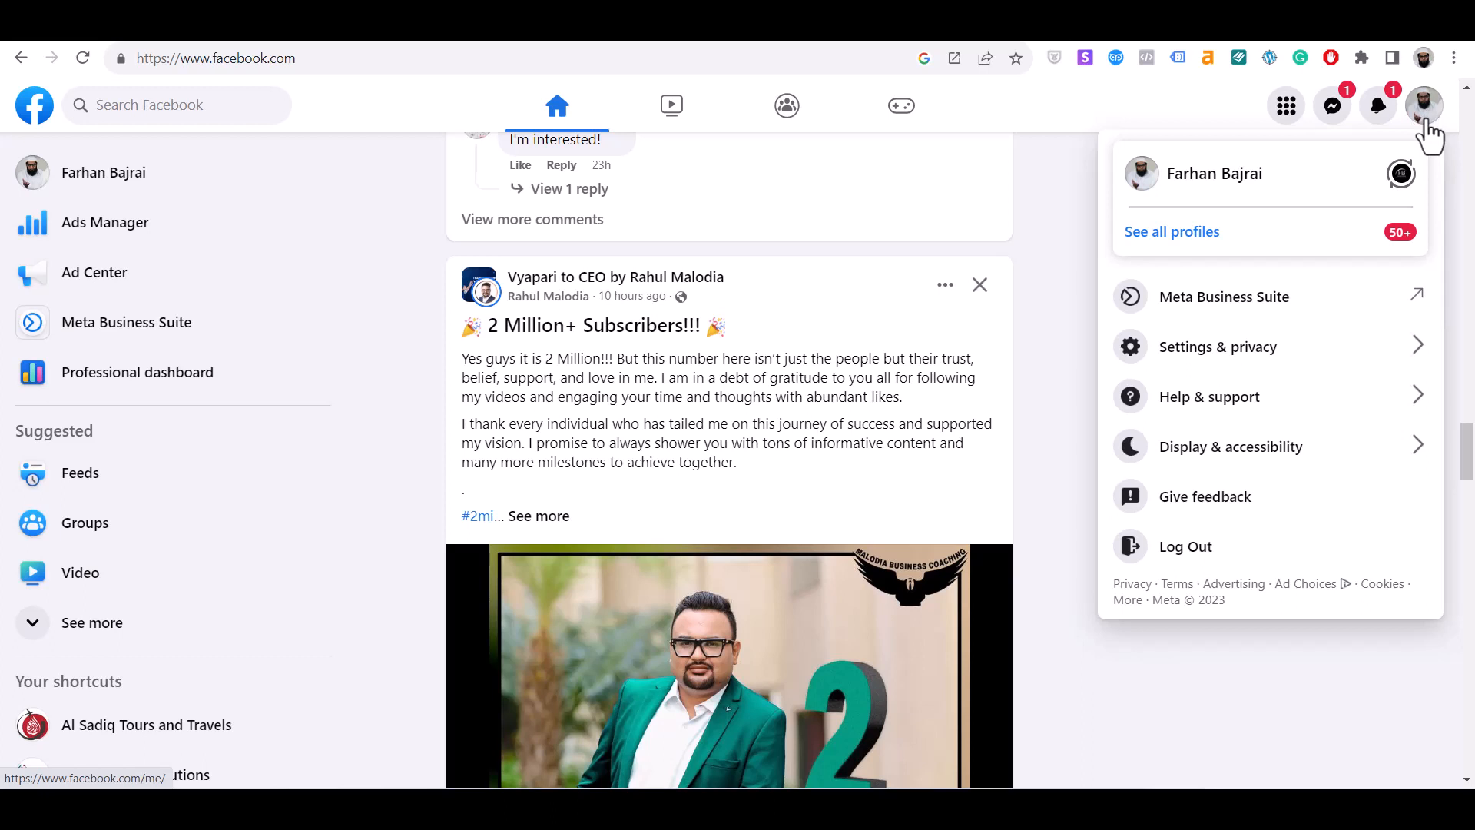
pyautogui.click(1423, 117)
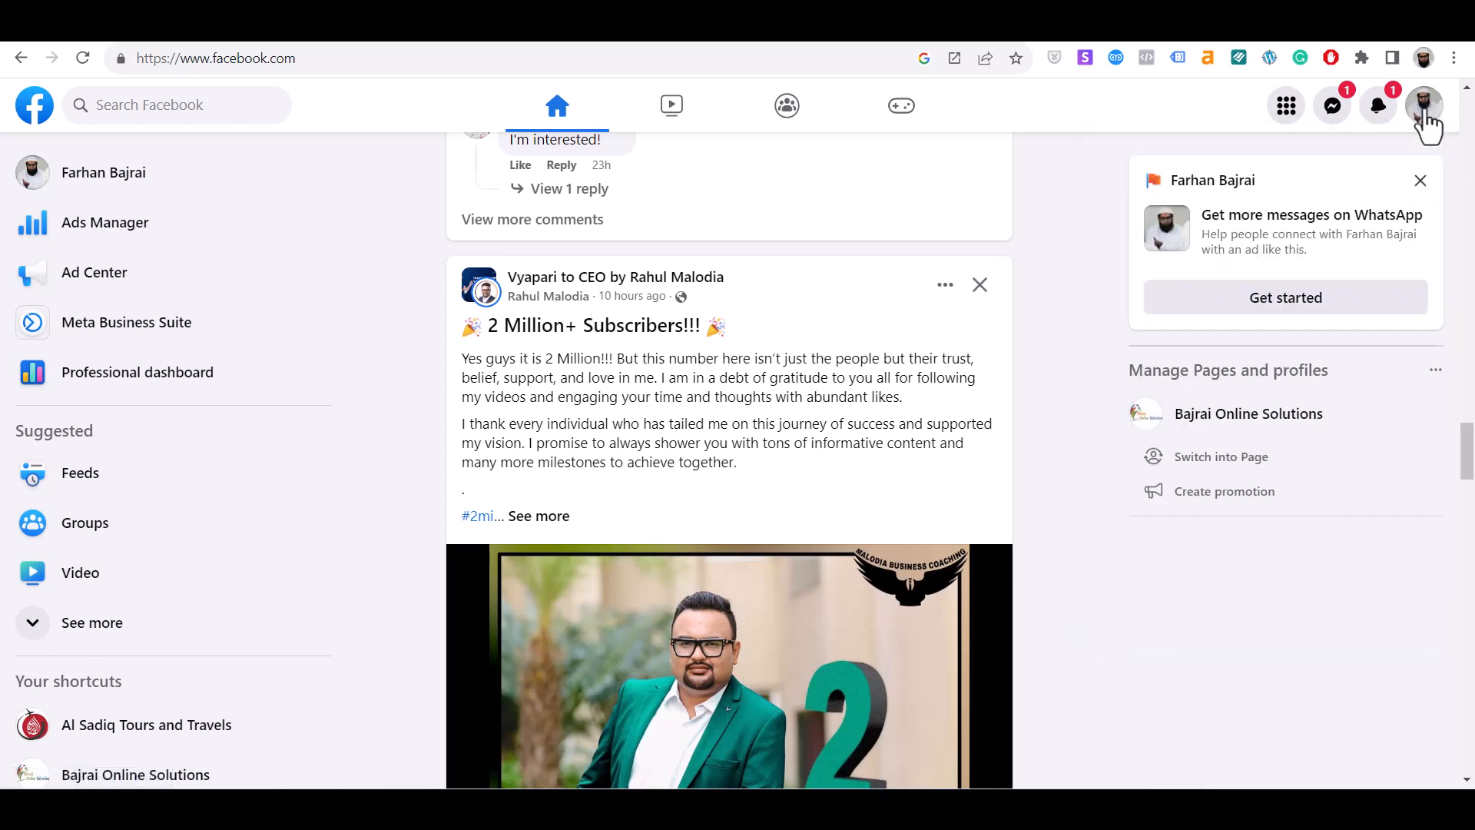
pyautogui.click(1421, 112)
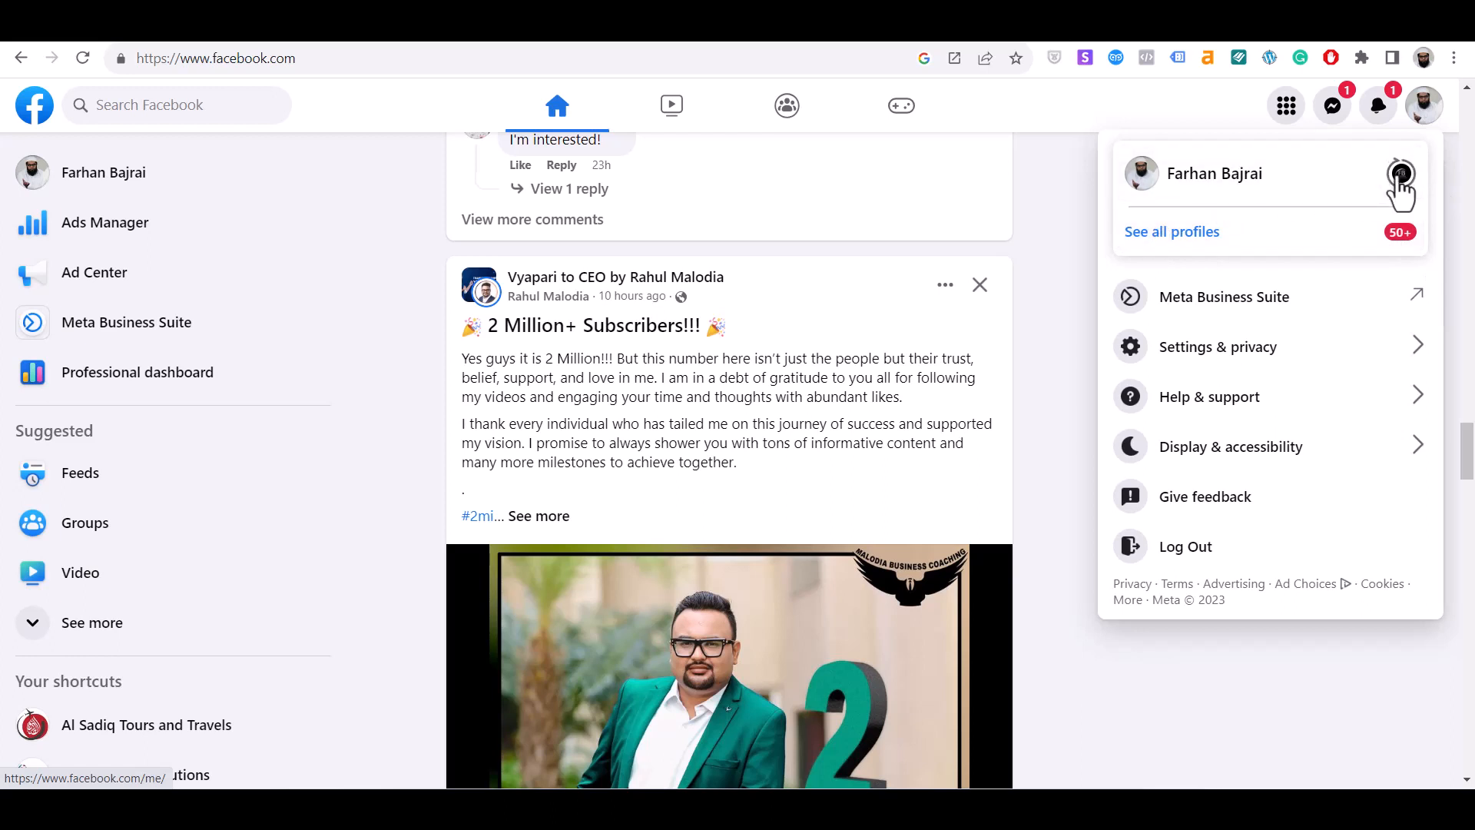
pyautogui.click(1401, 173)
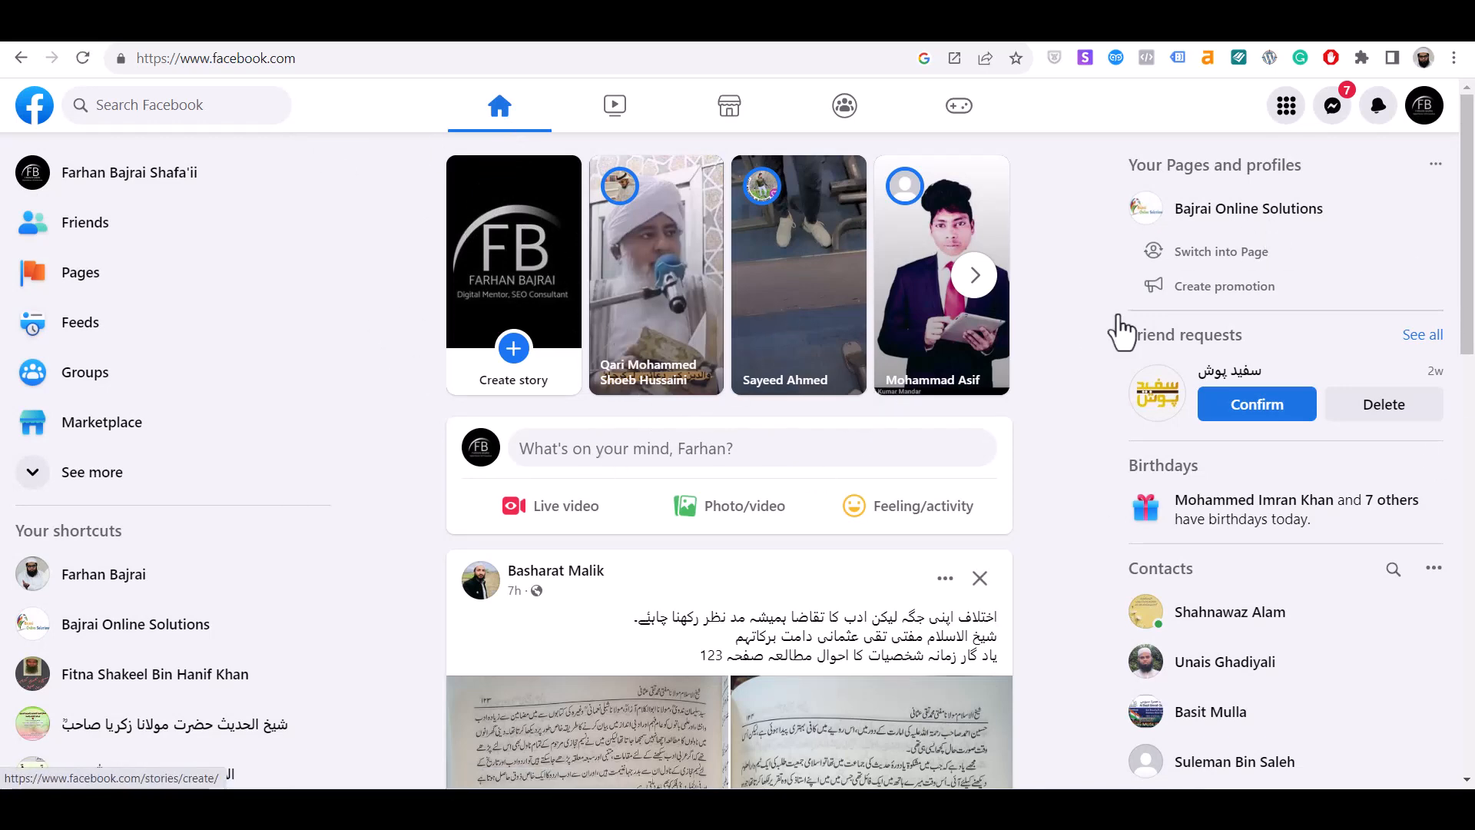
# Look through the personal profile's home feed to find the Google Ads sponsored post
pyautogui.scroll(-1, 837, 407)
pyautogui.scroll(-15, 825, 412)
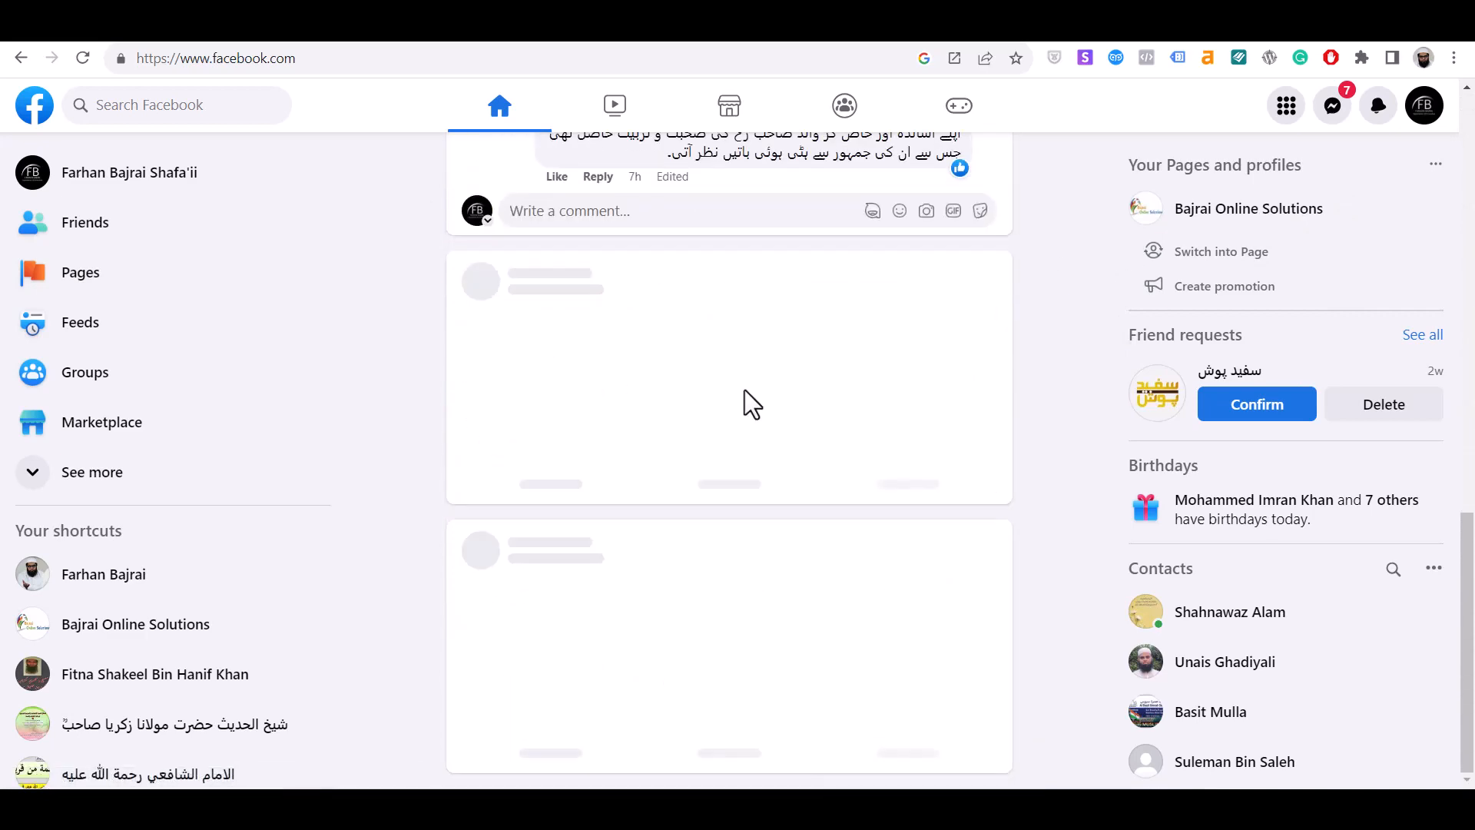
pyautogui.scroll(-5, 768, 482)
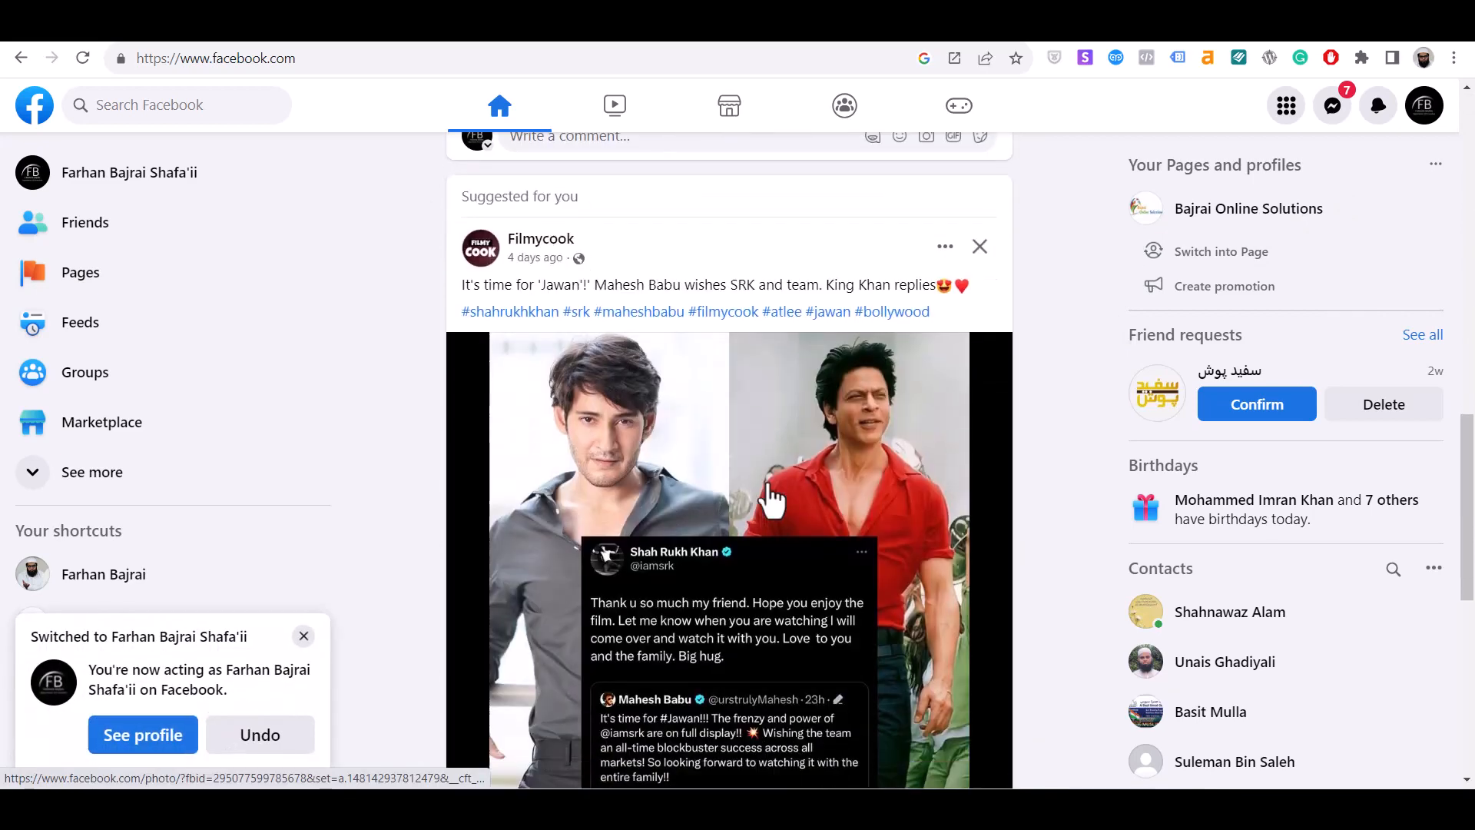
pyautogui.scroll(-13, 699, 447)
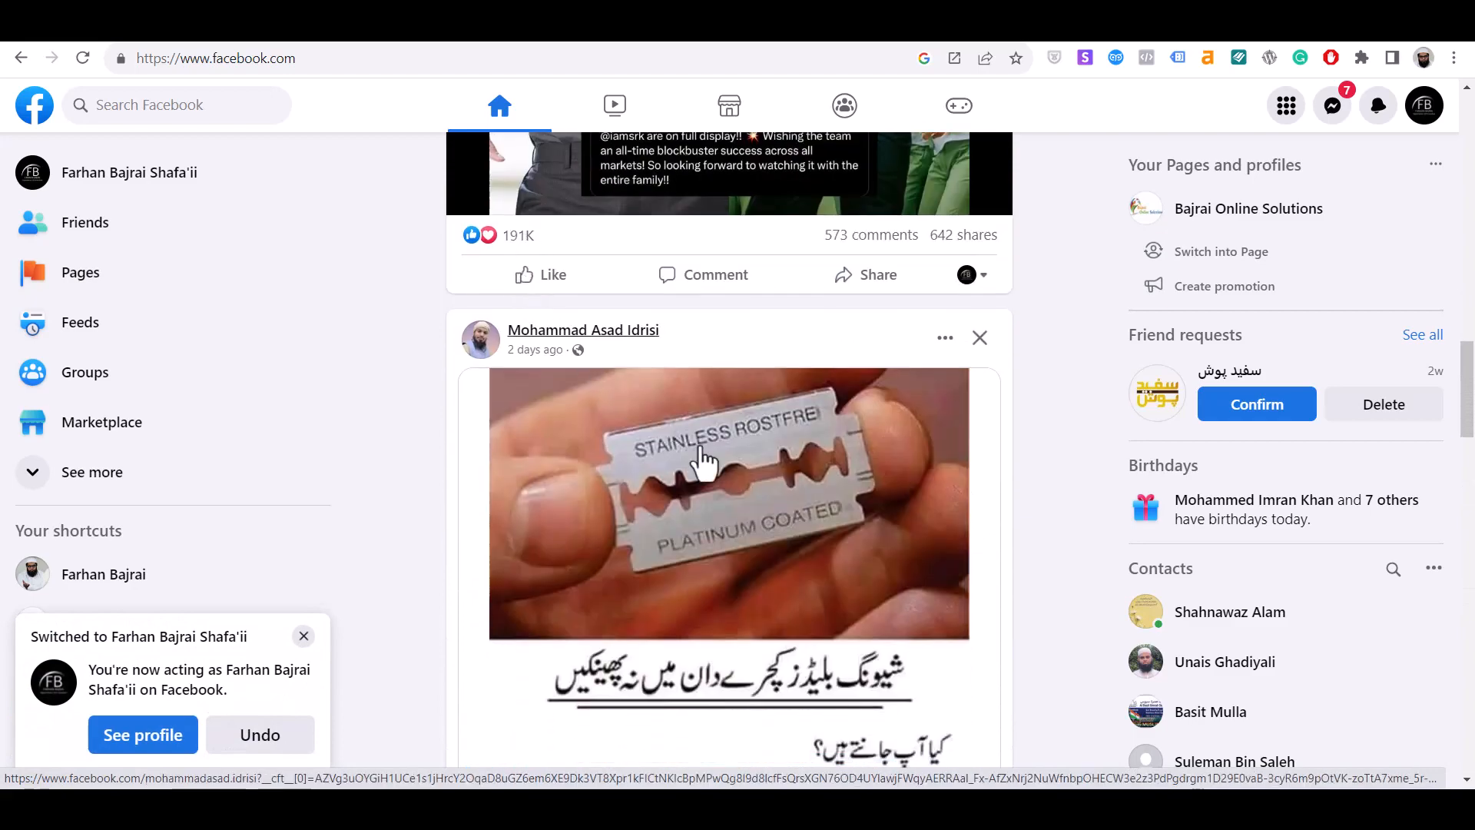
pyautogui.scroll(-20, 699, 445)
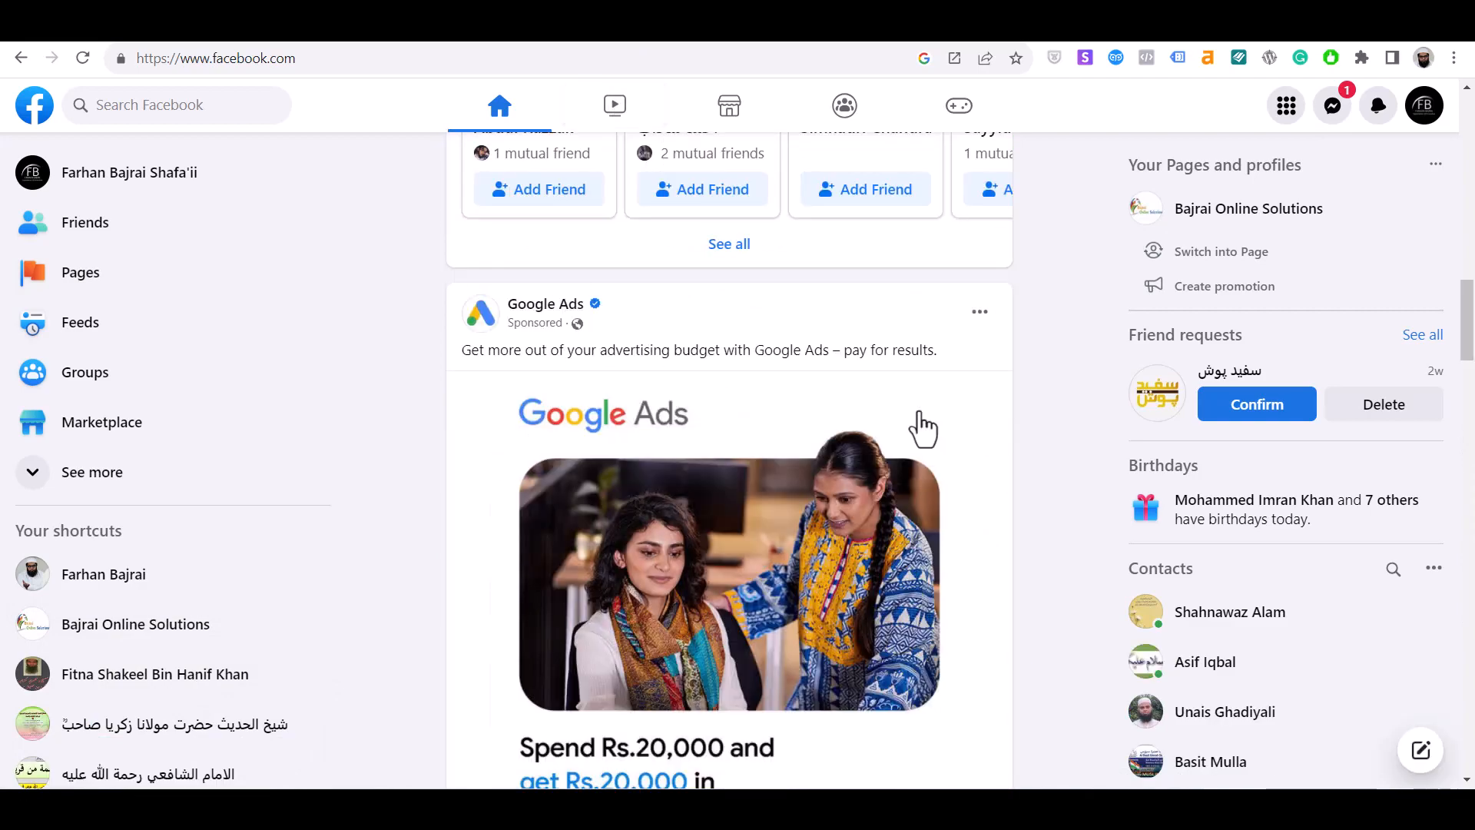
pyautogui.scroll(10, 918, 426)
pyautogui.scroll(-12, 920, 407)
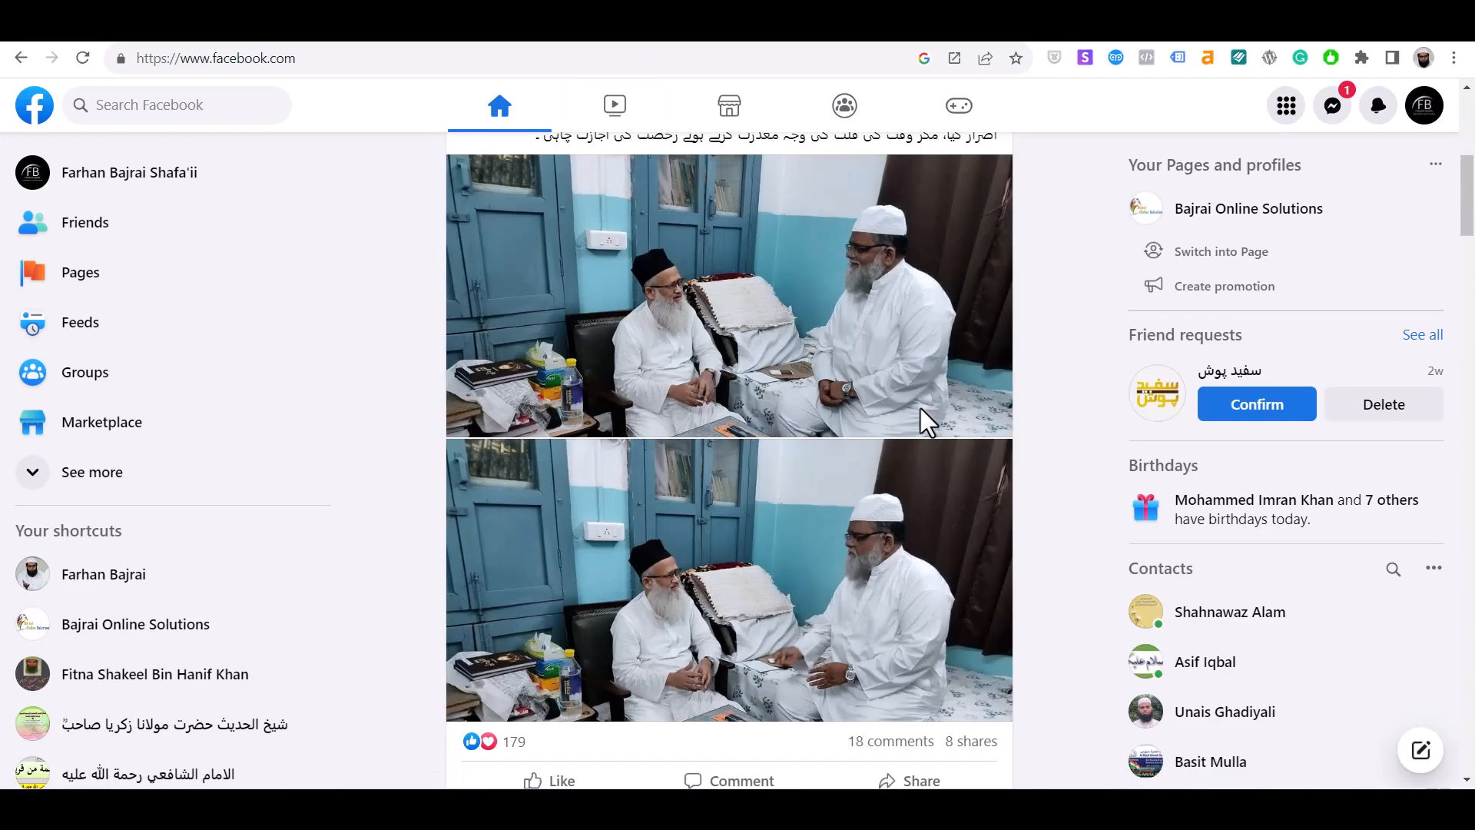
pyautogui.scroll(-3, 921, 408)
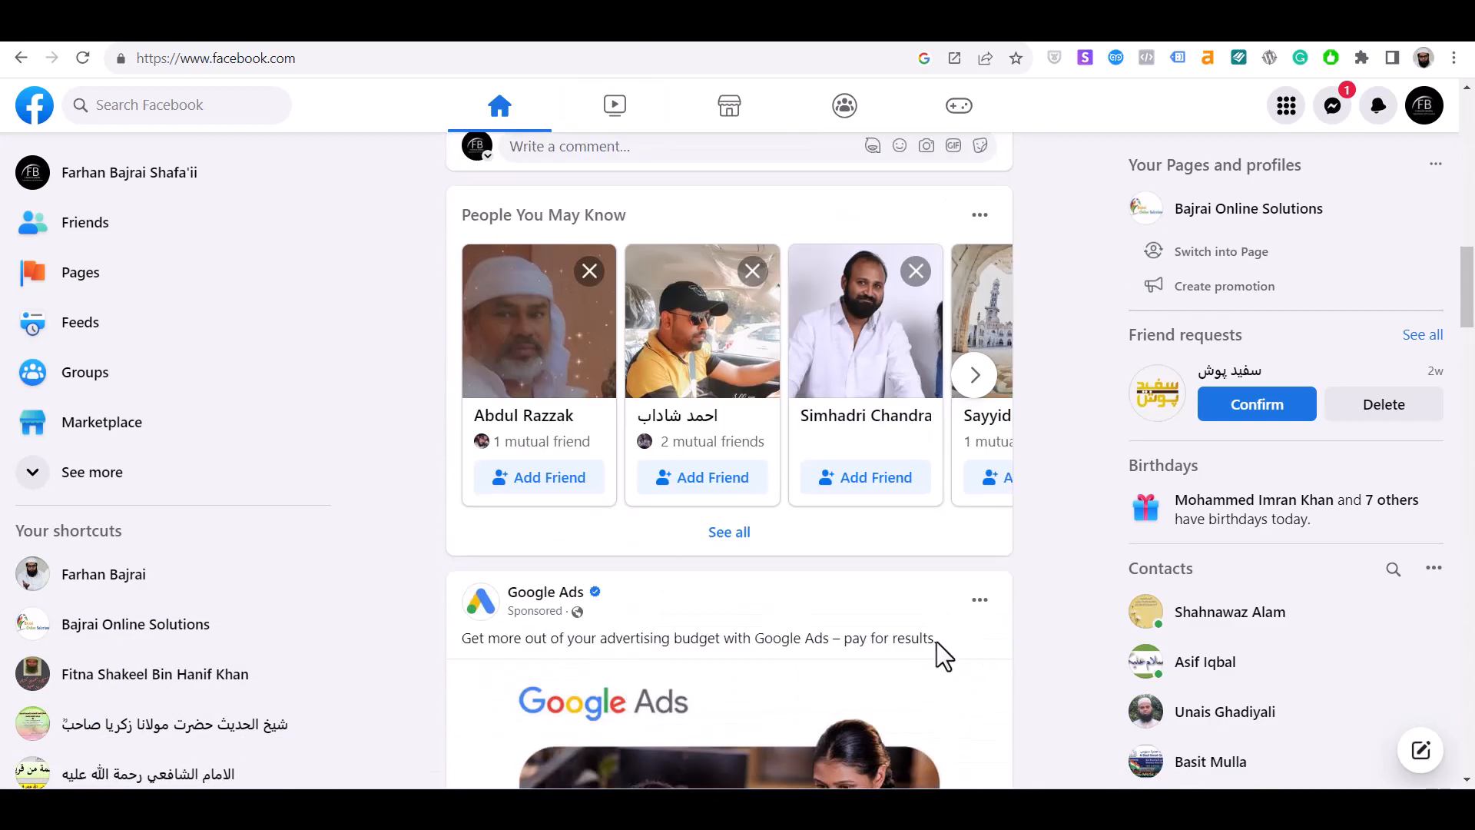
pyautogui.scroll(-4, 926, 547)
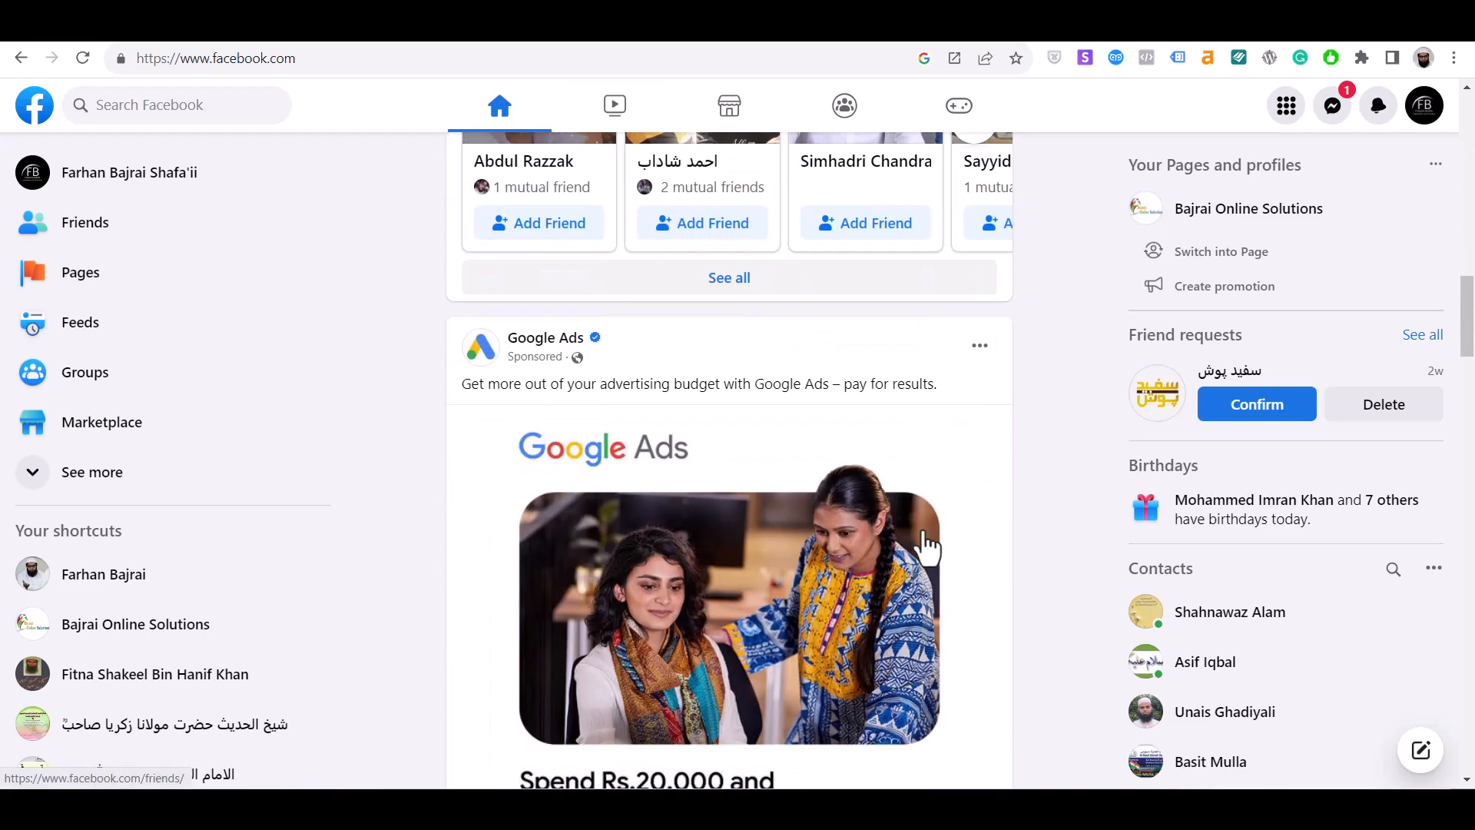
# Compare the regular post at the start of the feed with the Google Ads post, examining its Sponsored label and sign-up offer
pyautogui.scroll(18, 926, 547)
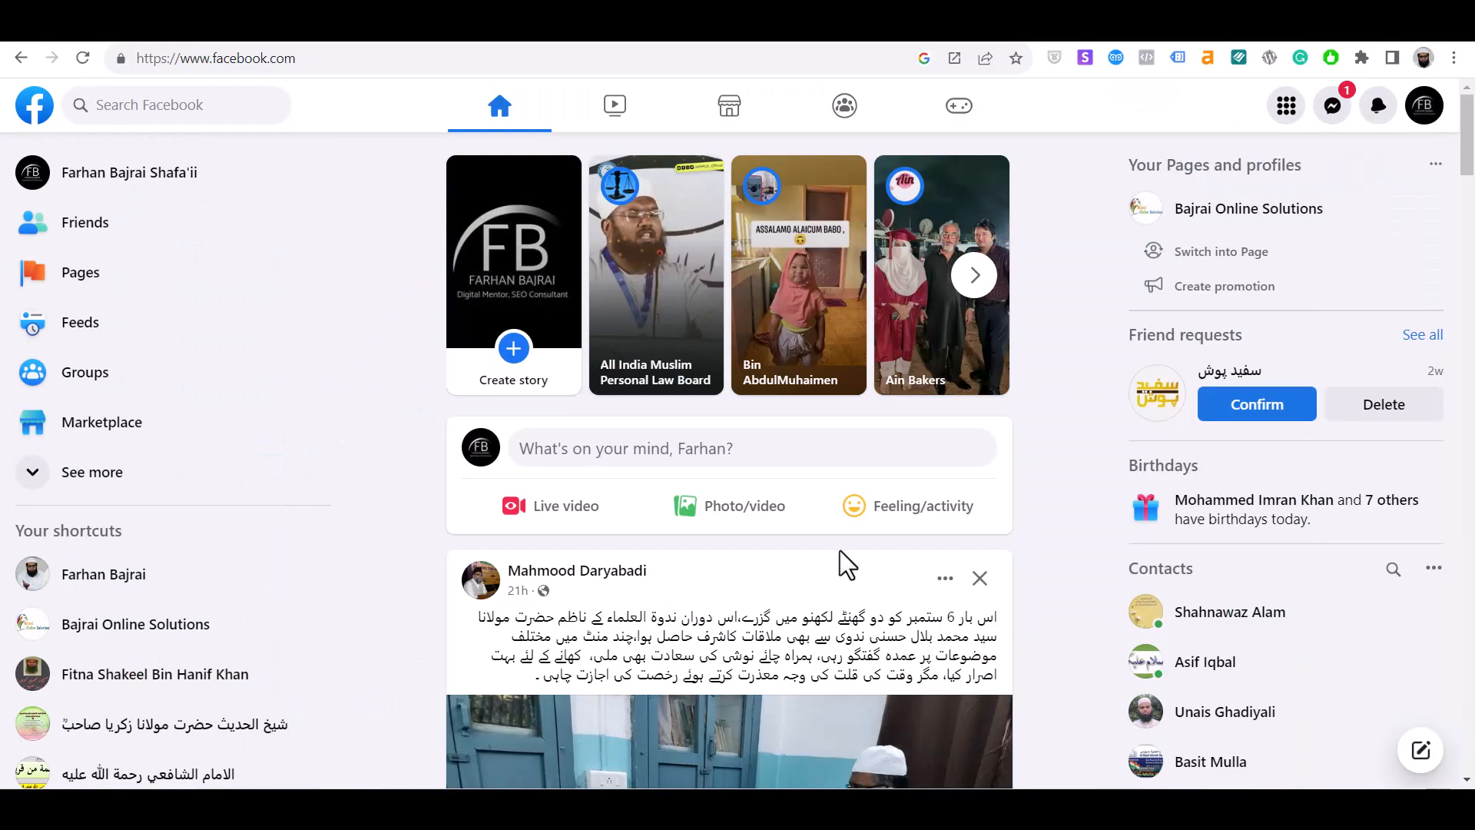
pyautogui.scroll(-3, 799, 517)
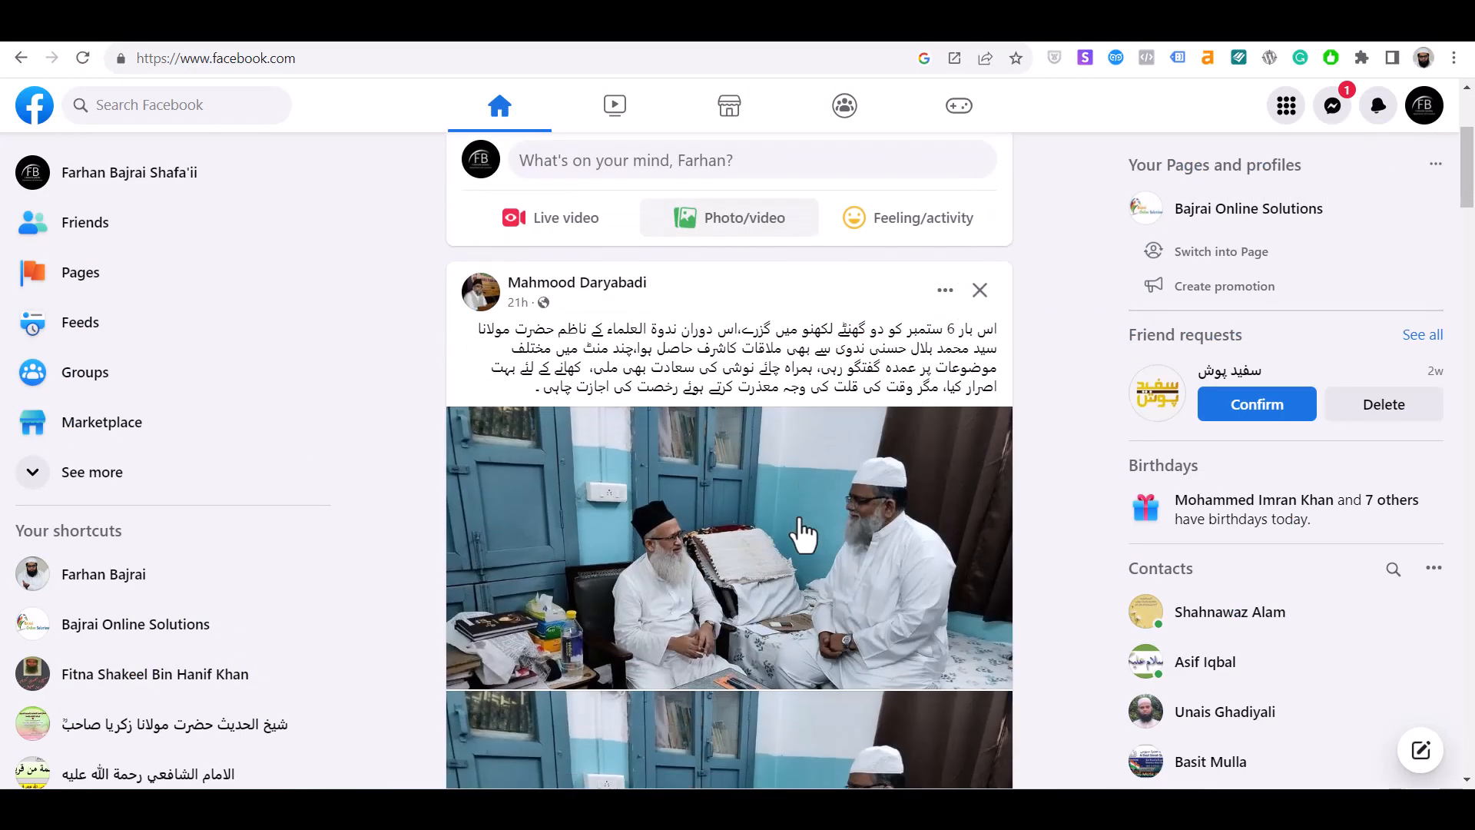
pyautogui.scroll(-7, 799, 530)
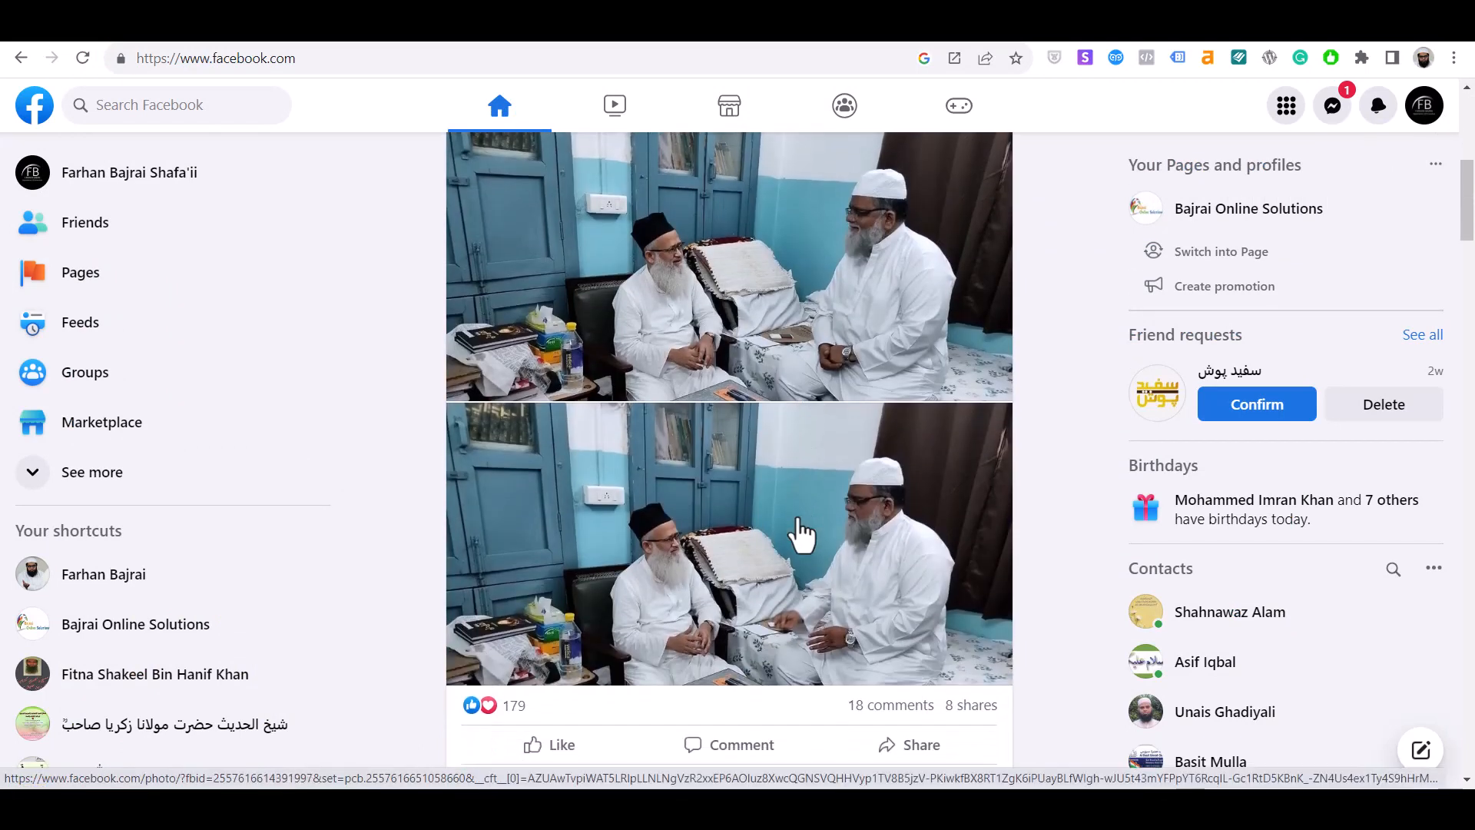
pyautogui.scroll(6, 791, 530)
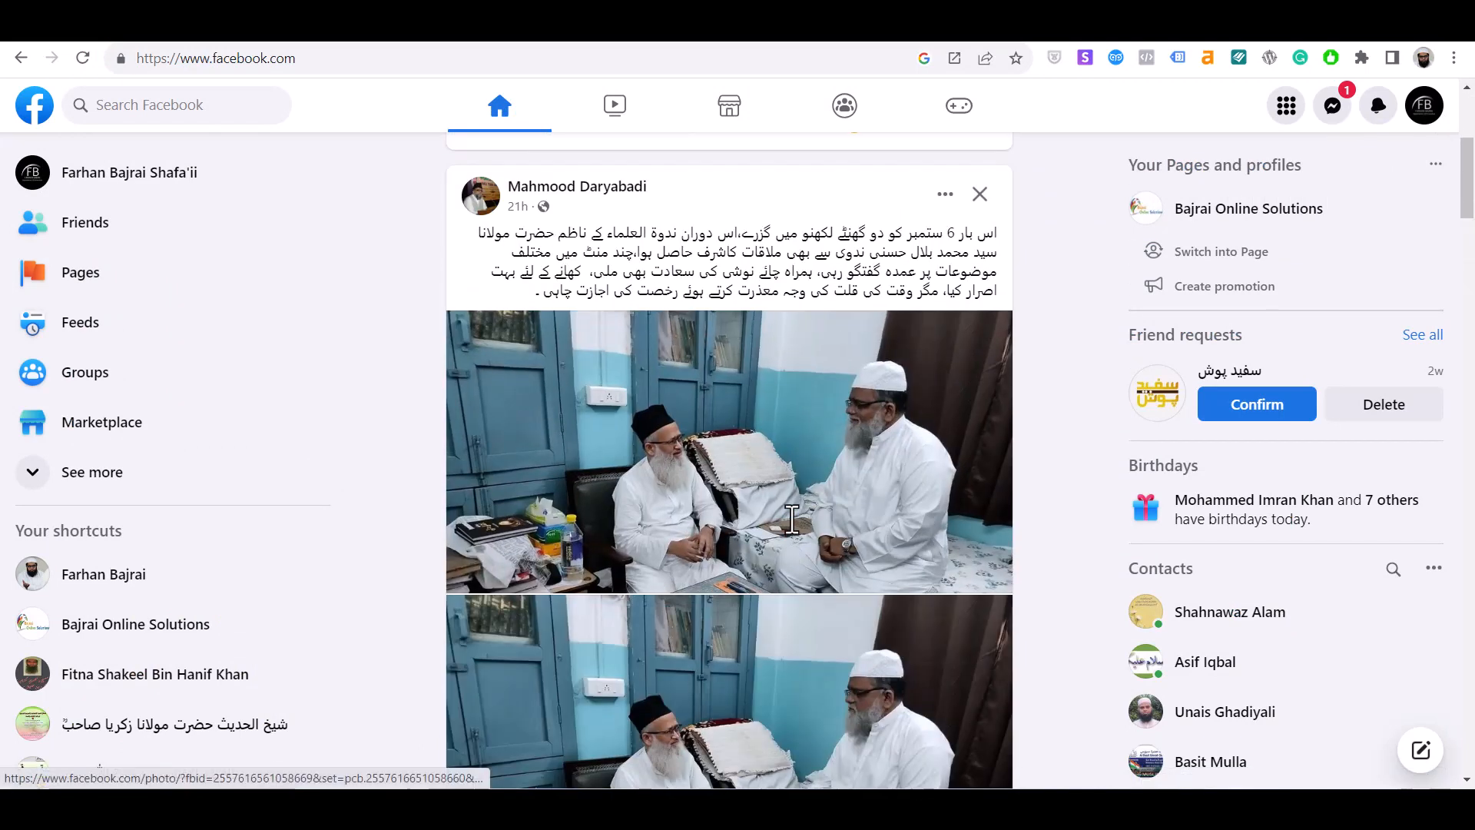
pyautogui.scroll(-10, 838, 482)
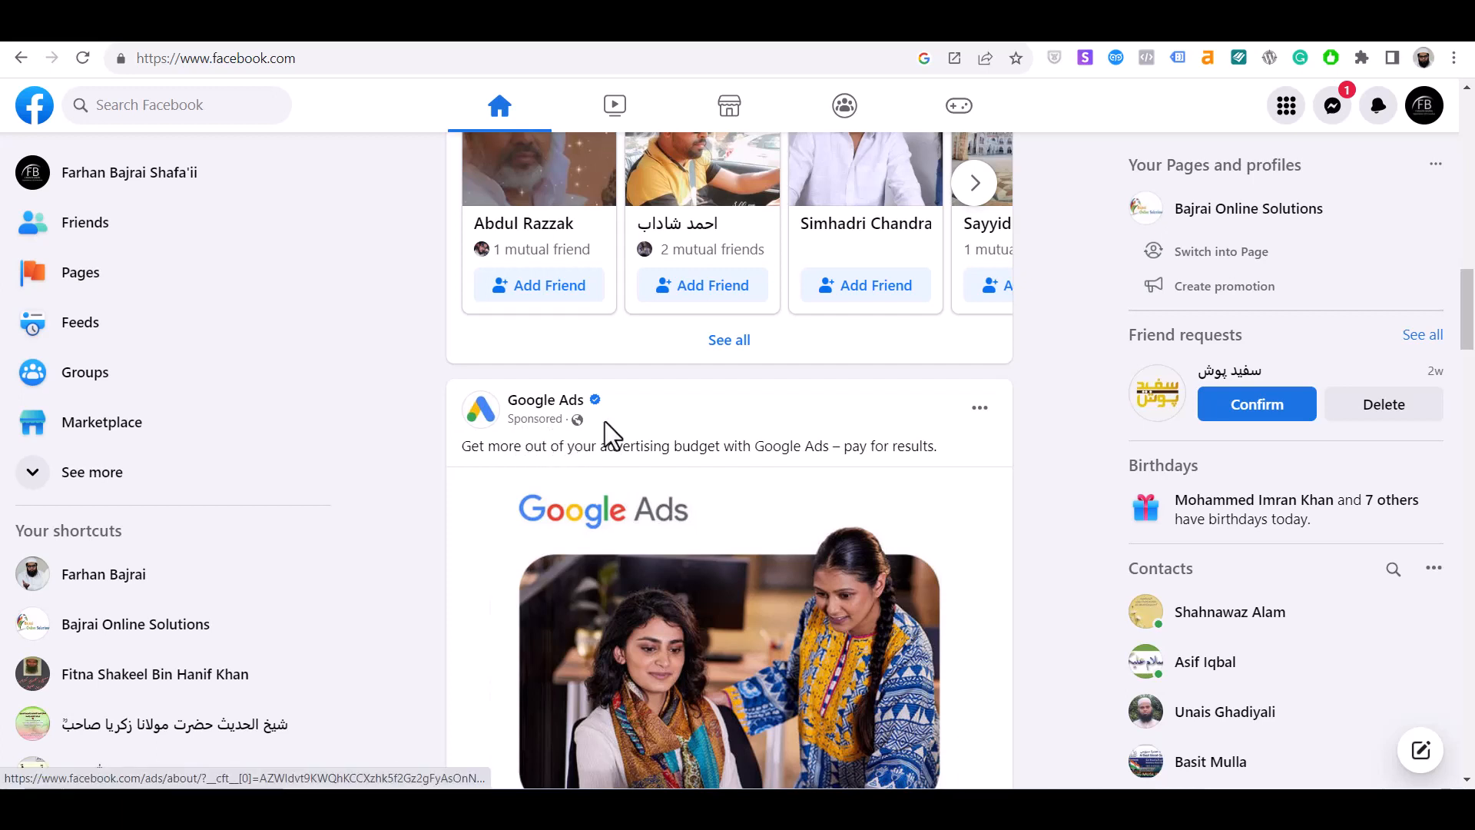
pyautogui.moveTo(567, 408)
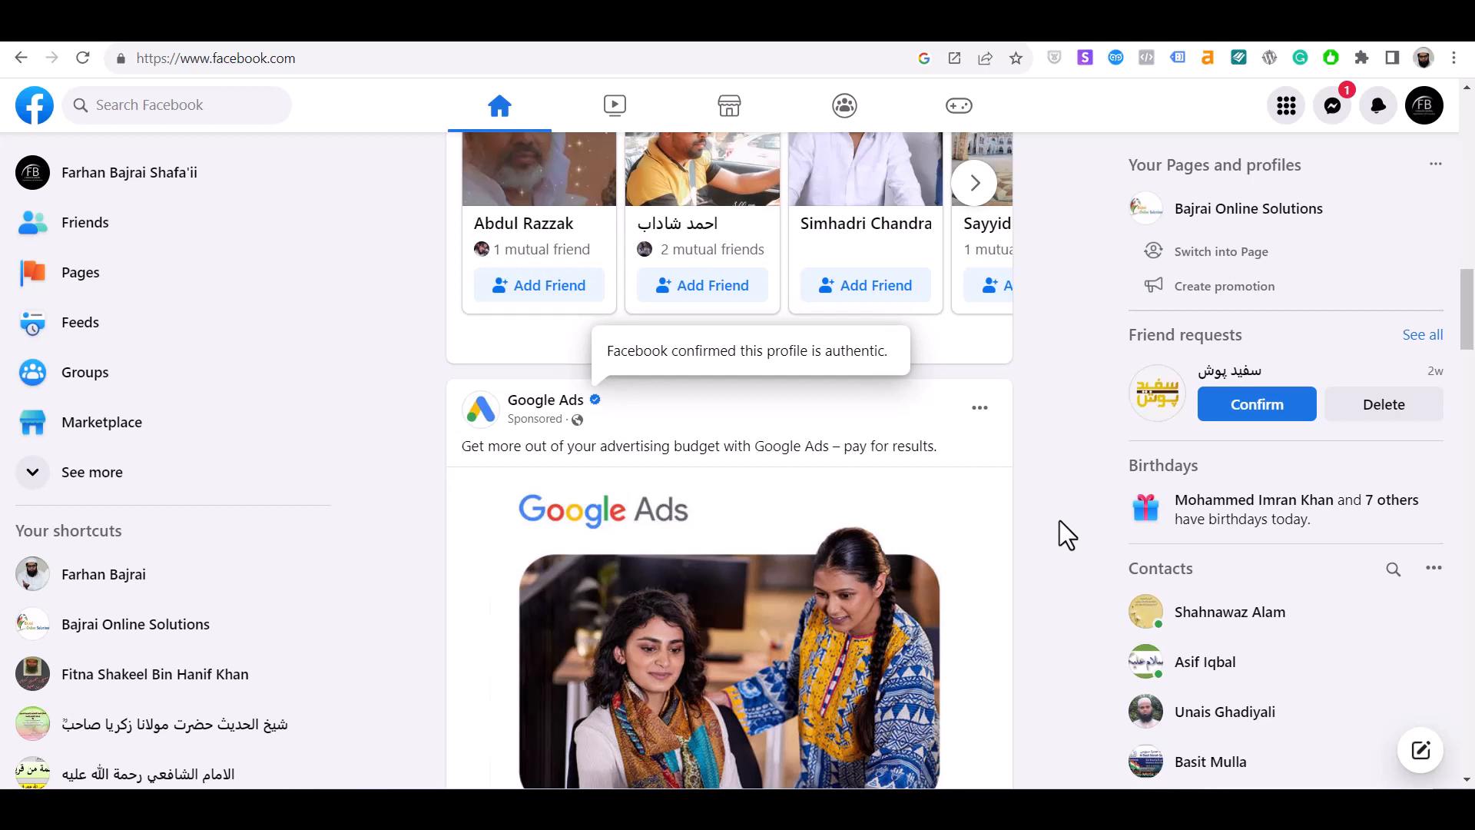
pyautogui.scroll(-5, 849, 526)
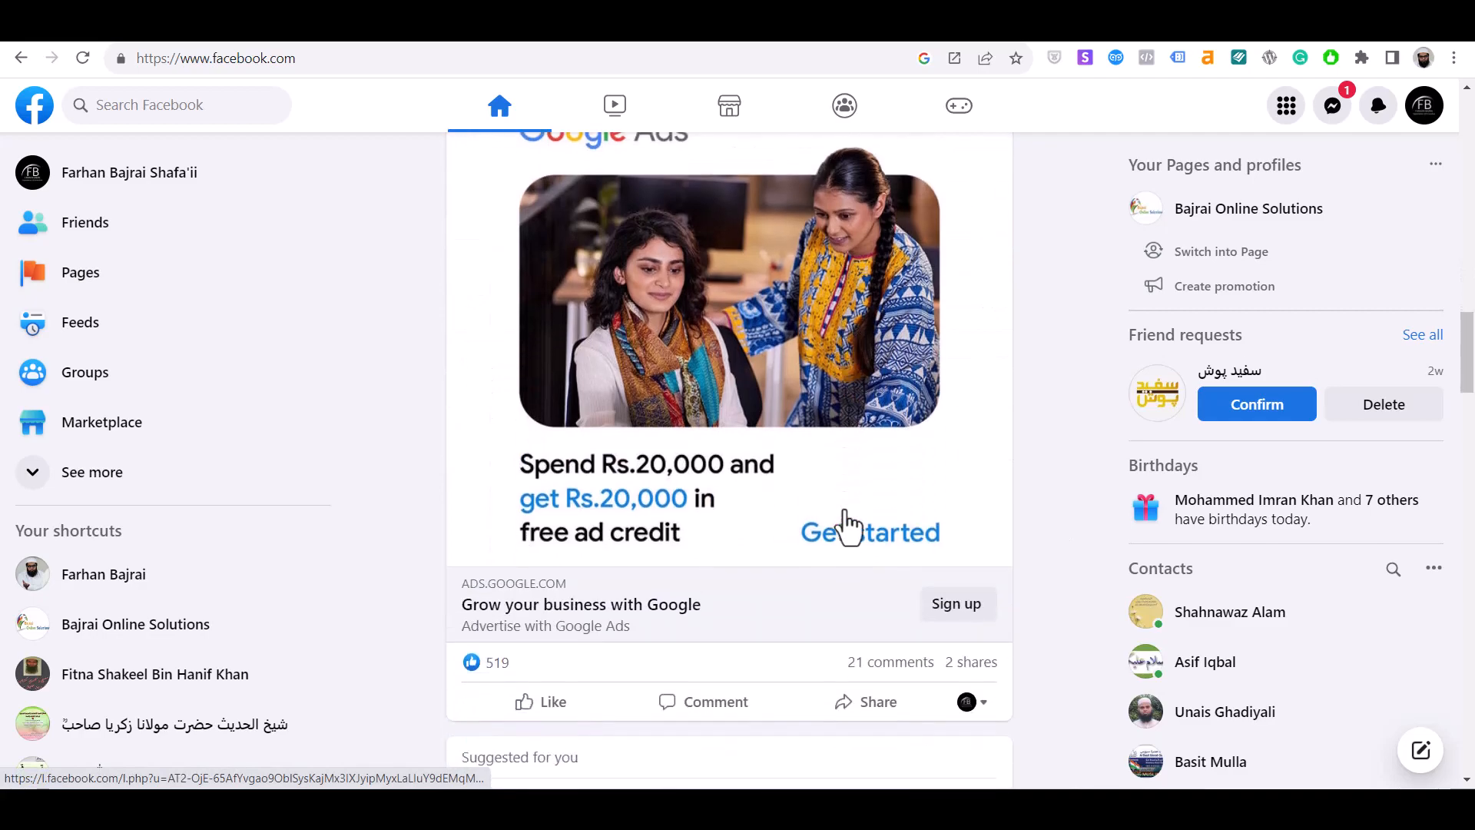
pyautogui.scroll(-4, 701, 483)
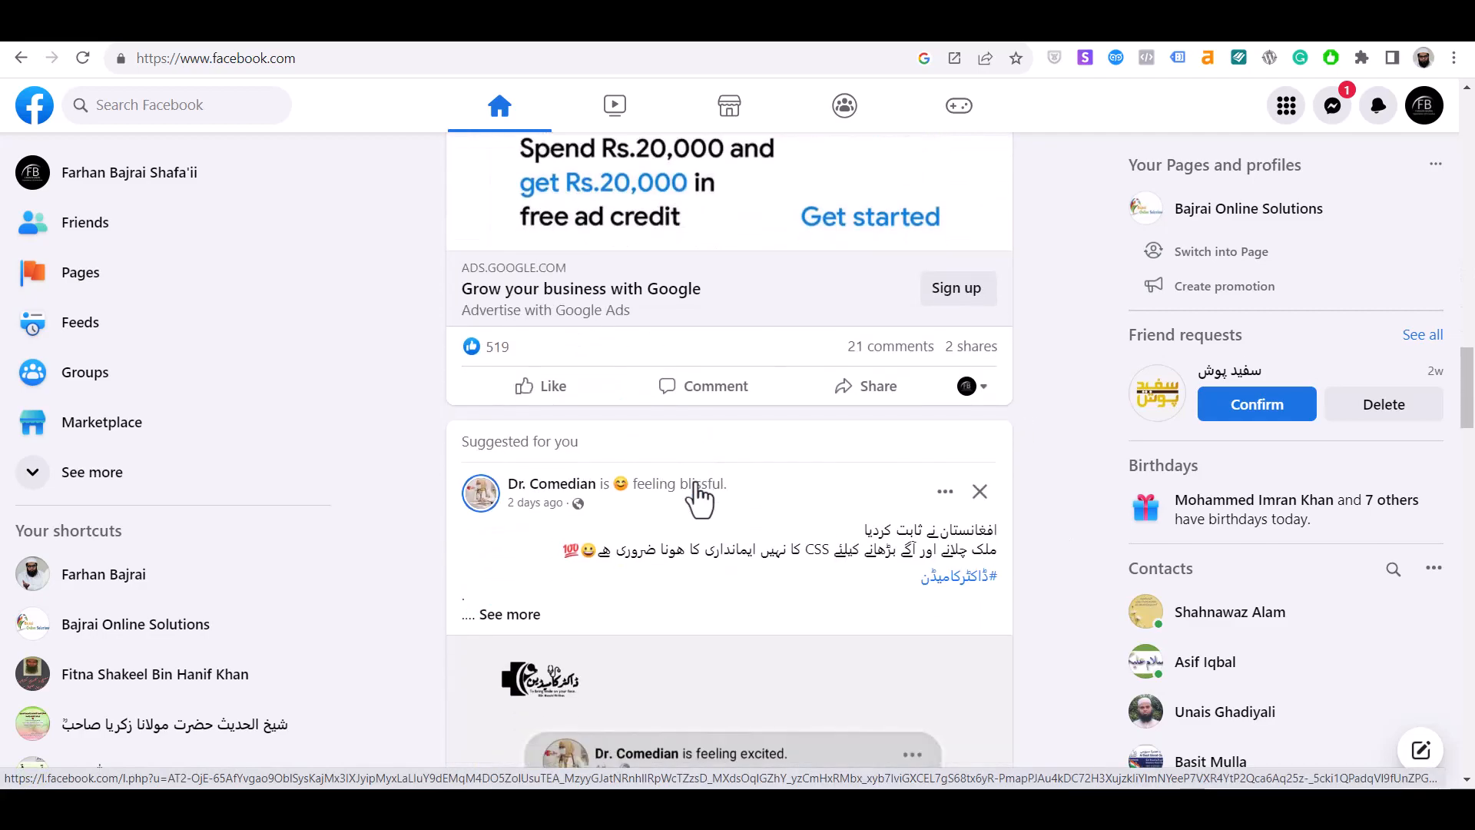
# Examine the Udemy and Razorpay sponsored posts further along the feed, and return to the start of the feed
pyautogui.scroll(-15, 699, 500)
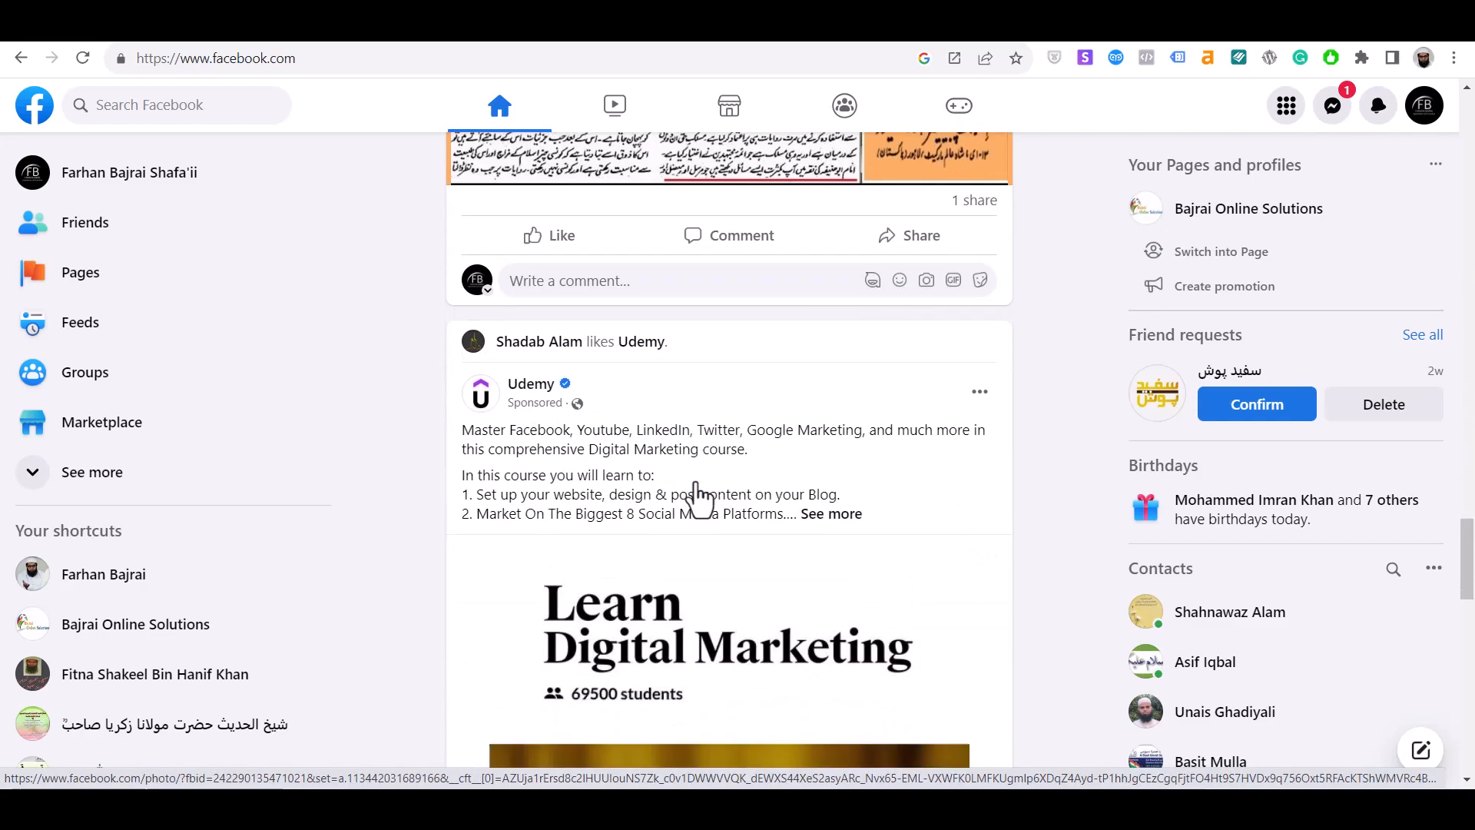
pyautogui.scroll(-1, 699, 497)
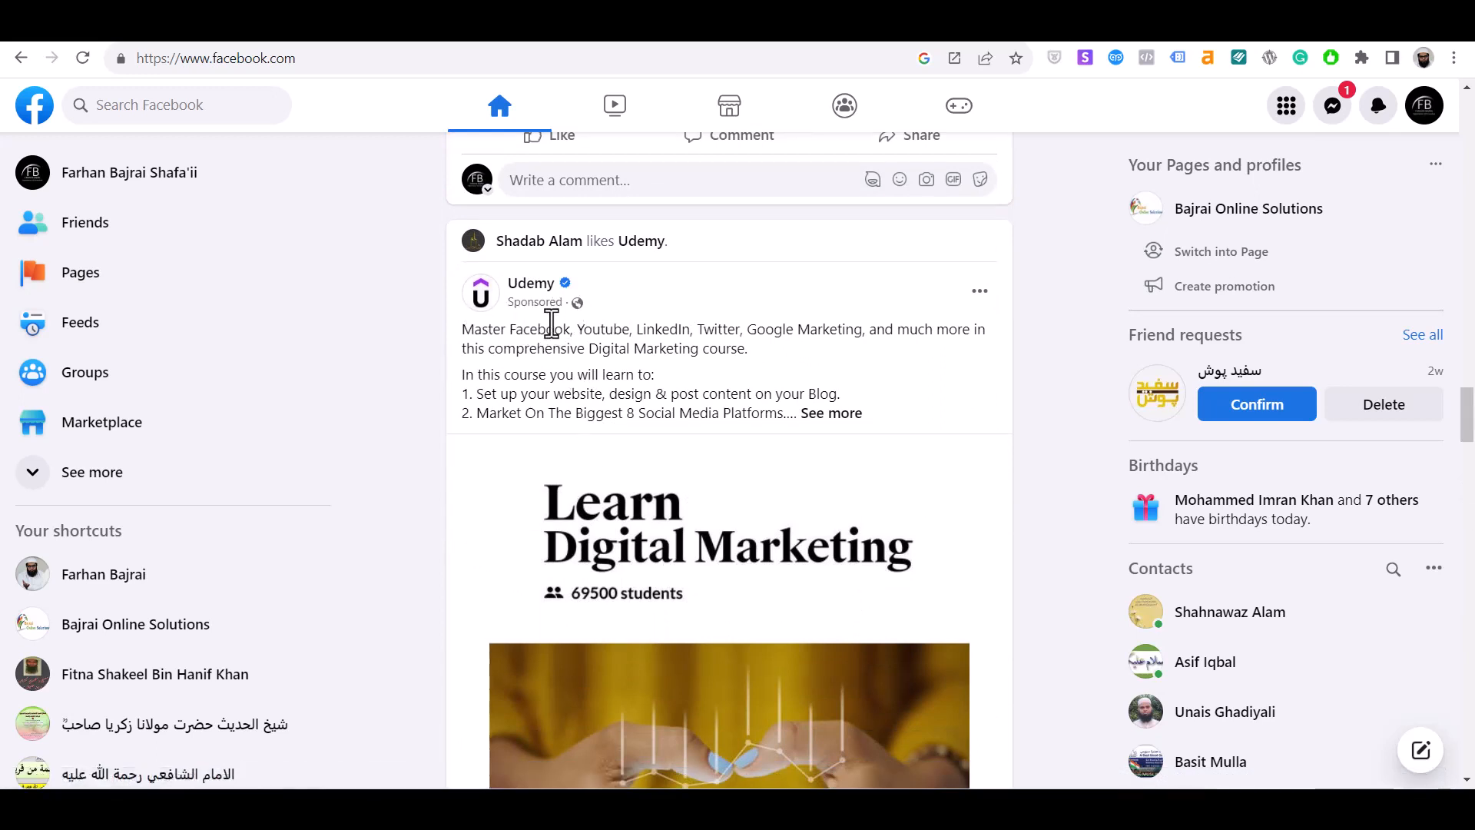
pyautogui.scroll(-6, 537, 318)
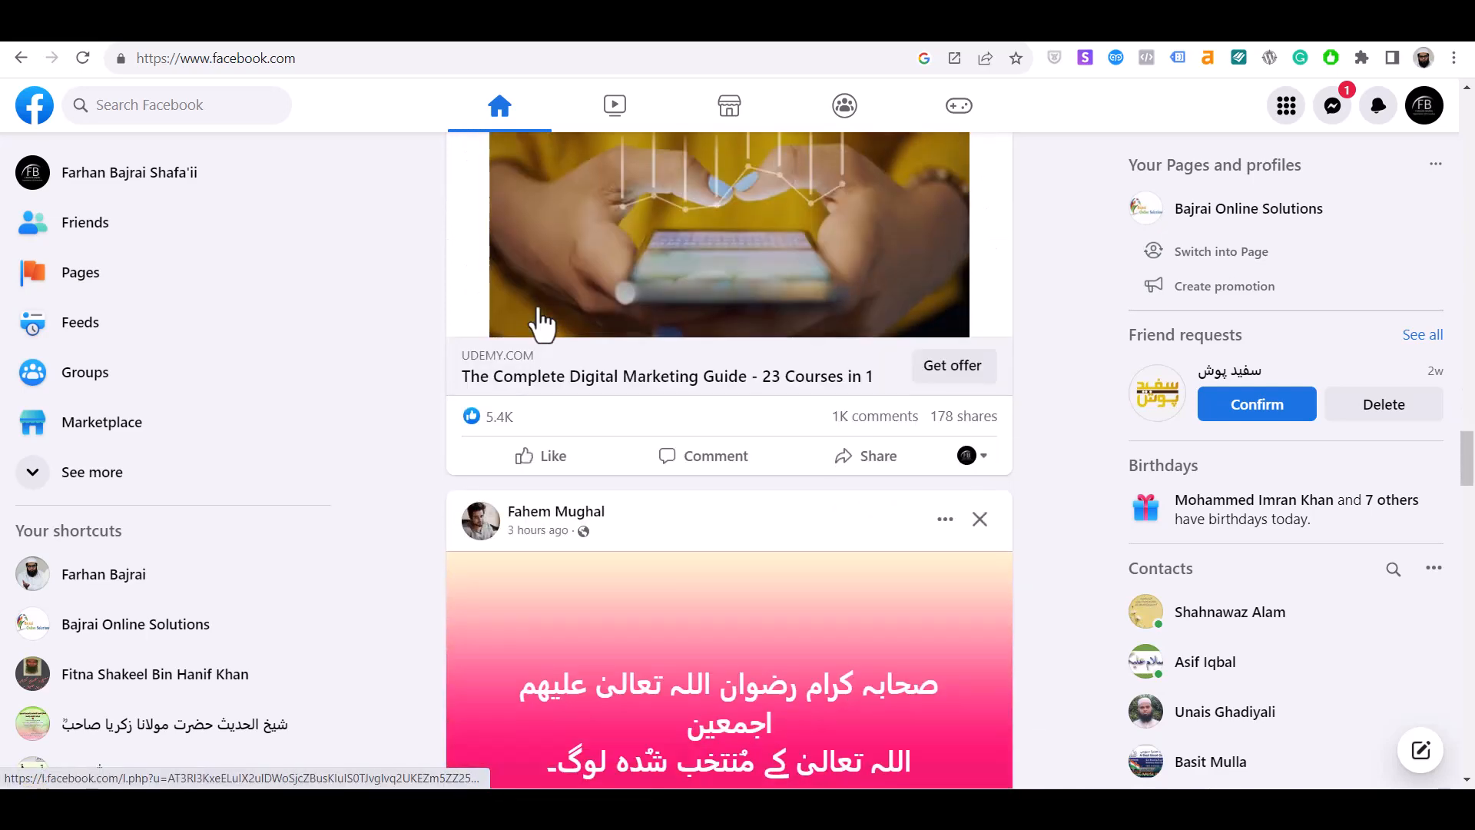
pyautogui.scroll(-12, 652, 418)
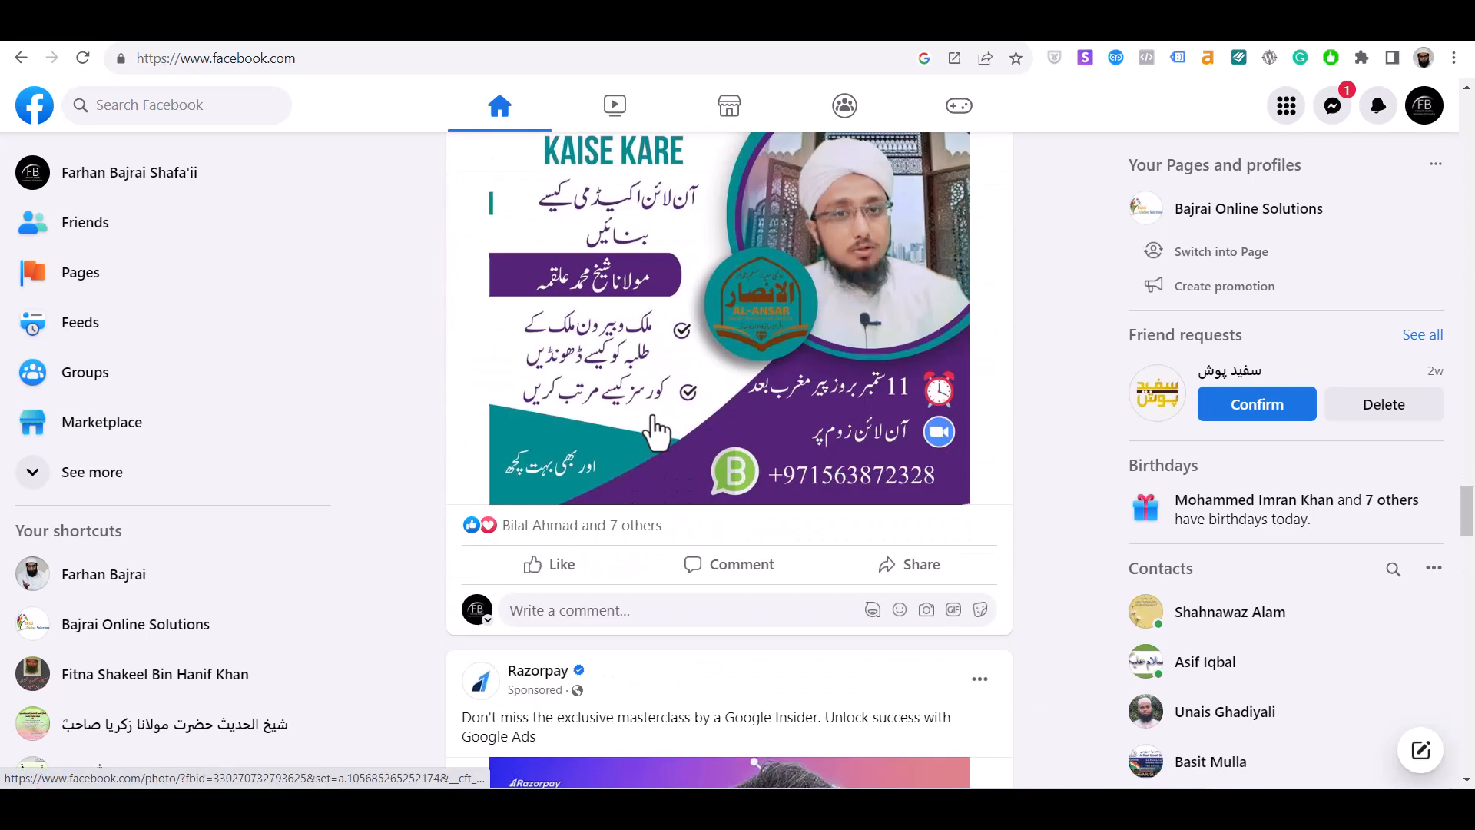
pyautogui.scroll(-5, 652, 421)
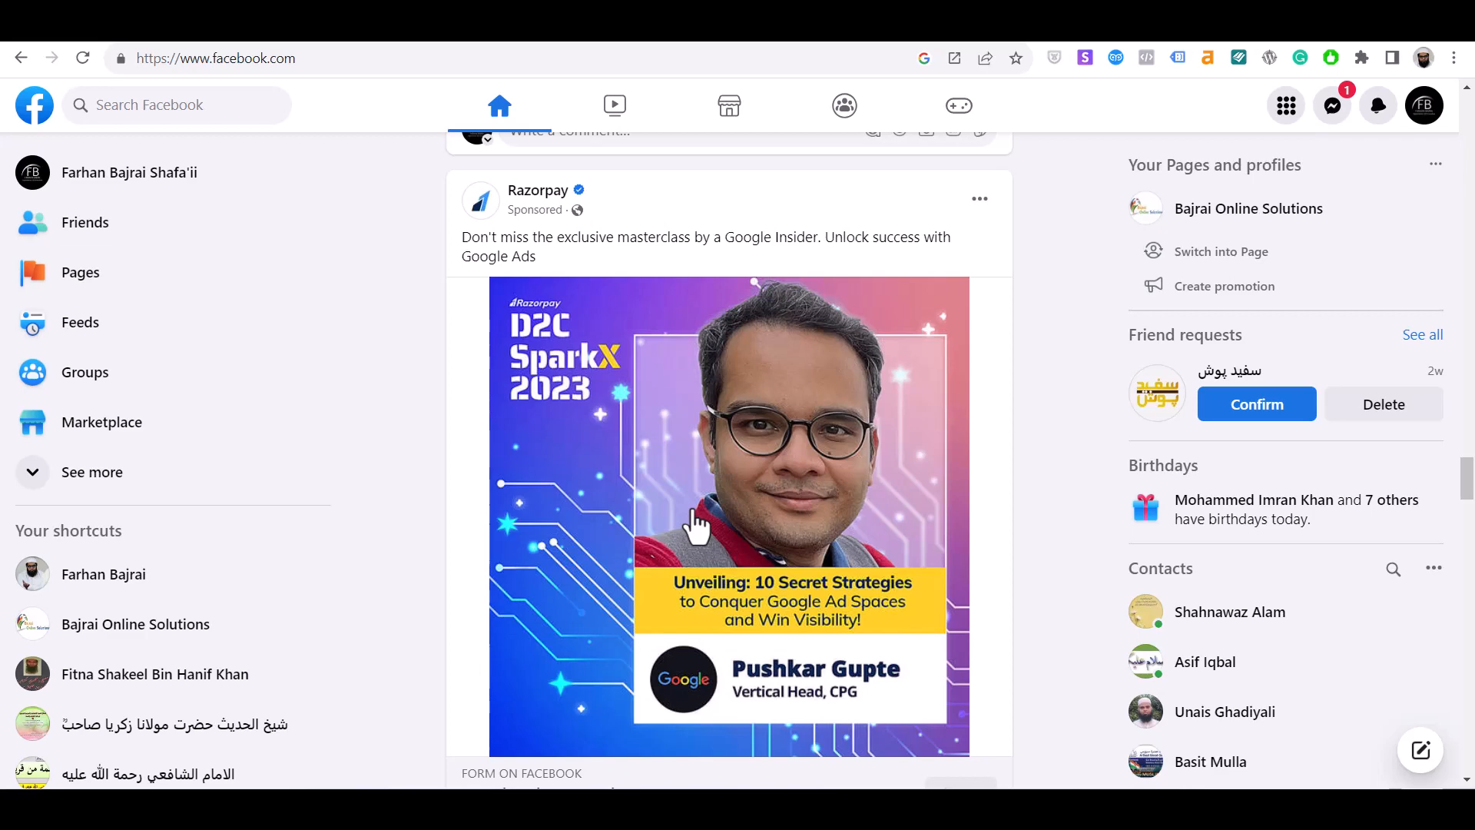
pyautogui.scroll(10, 699, 514)
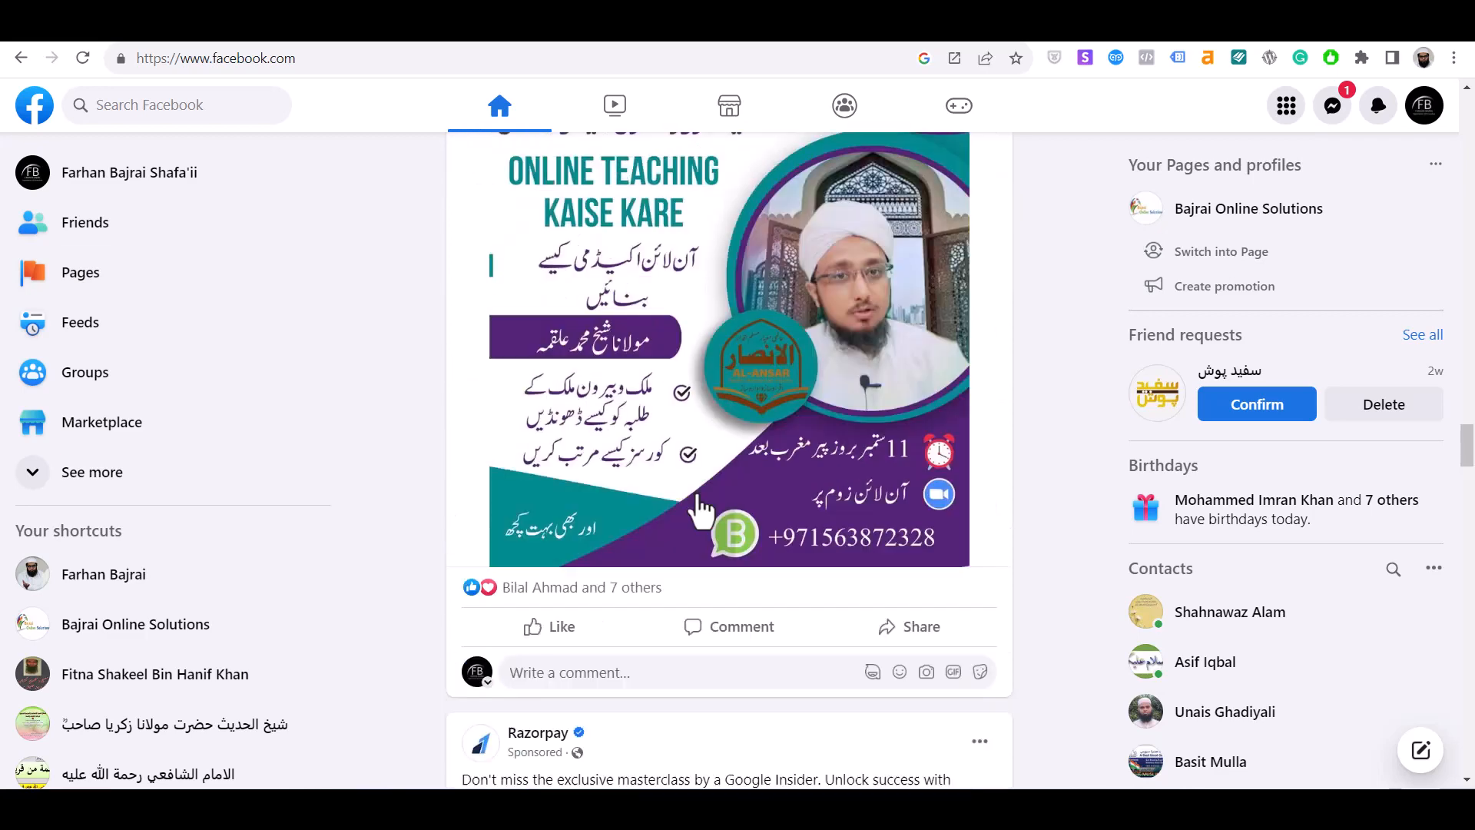
pyautogui.scroll(15, 699, 503)
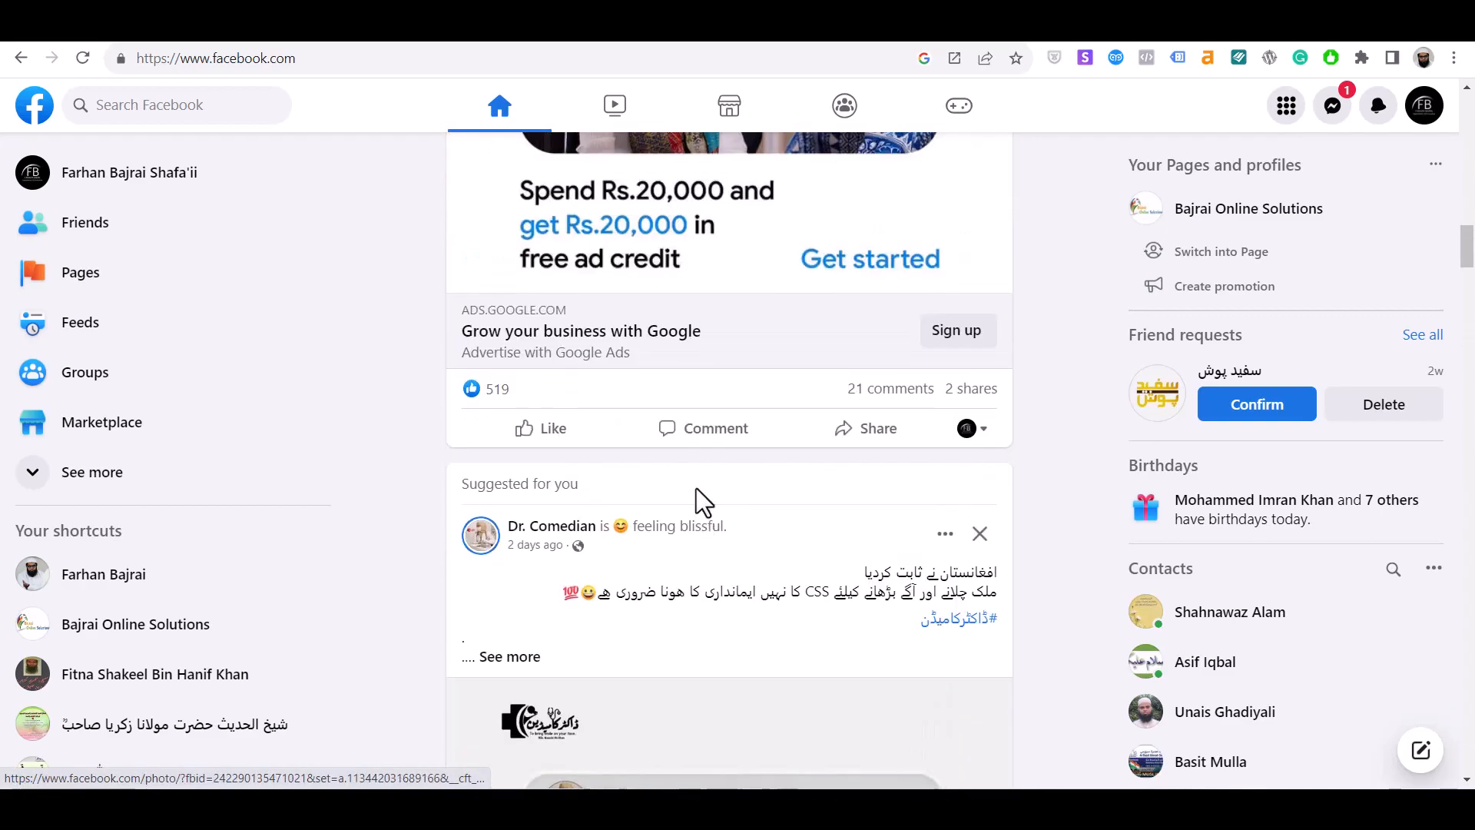
pyautogui.scroll(5, 699, 507)
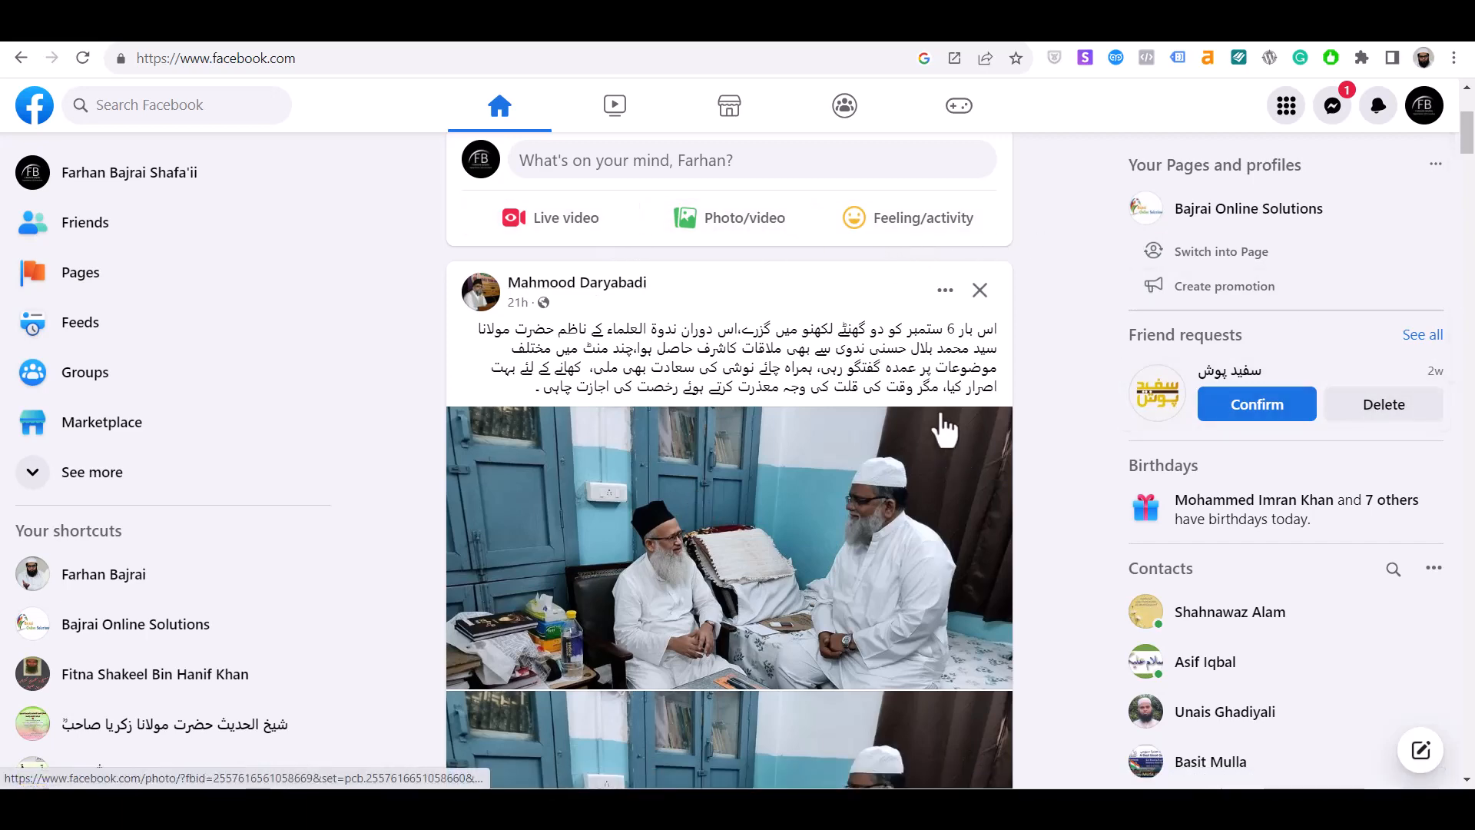
pyautogui.scroll(4, 586, 293)
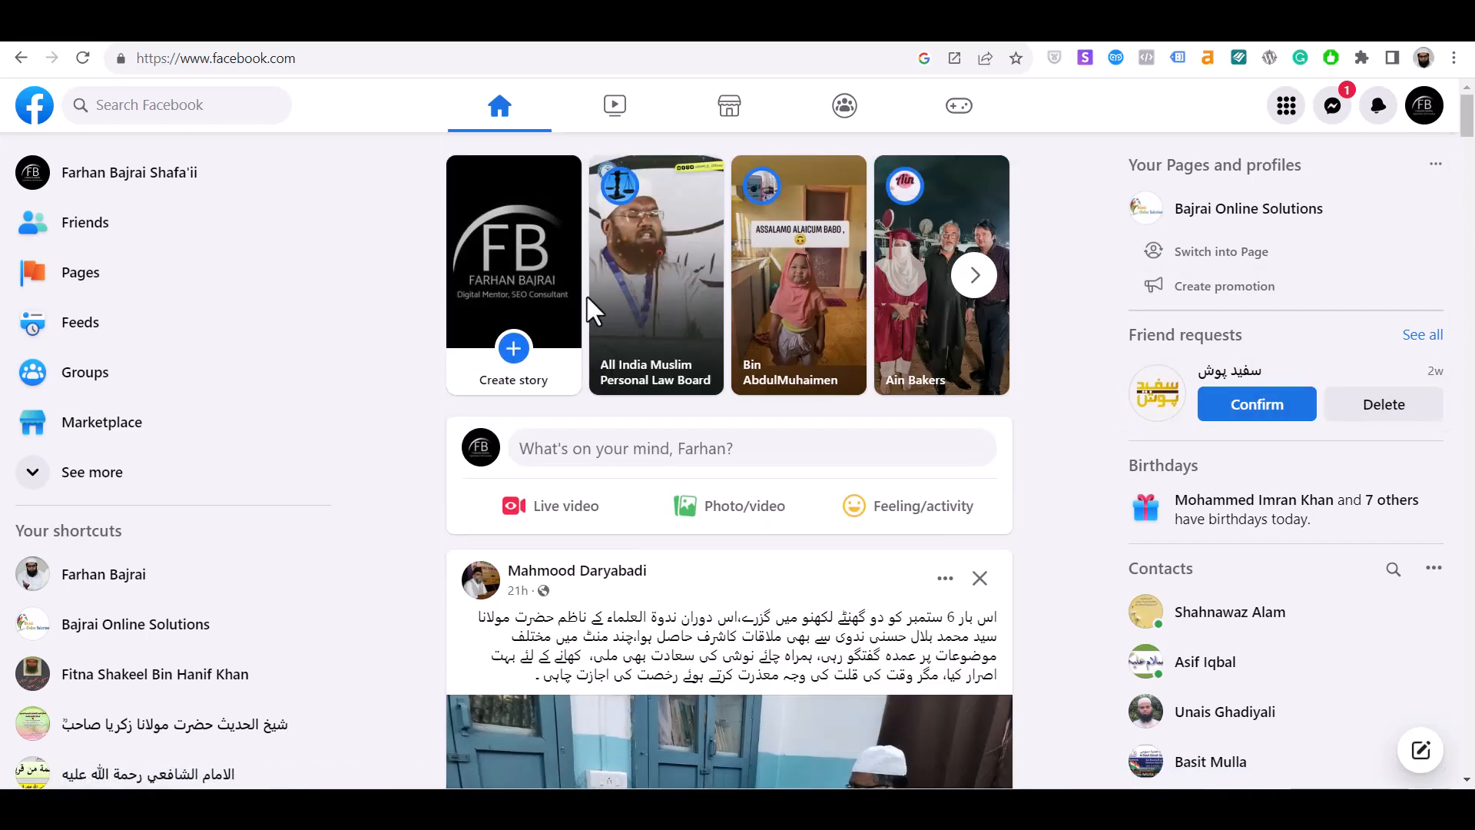
# Open the All India Muslim Personal Law Board story and go through the following stories to look for a sponsored one
pyautogui.click(668, 291)
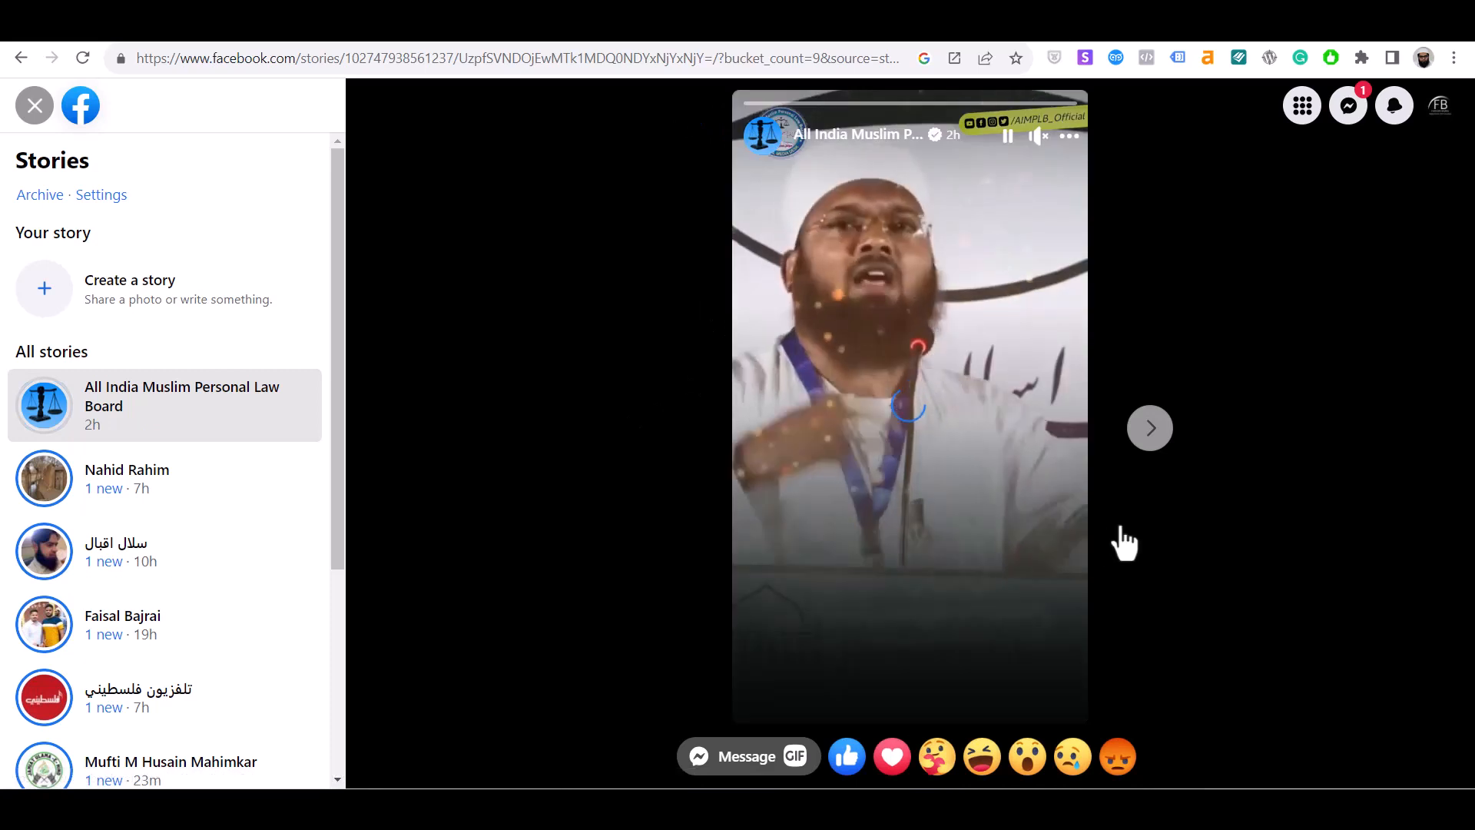
pyautogui.click(1154, 447)
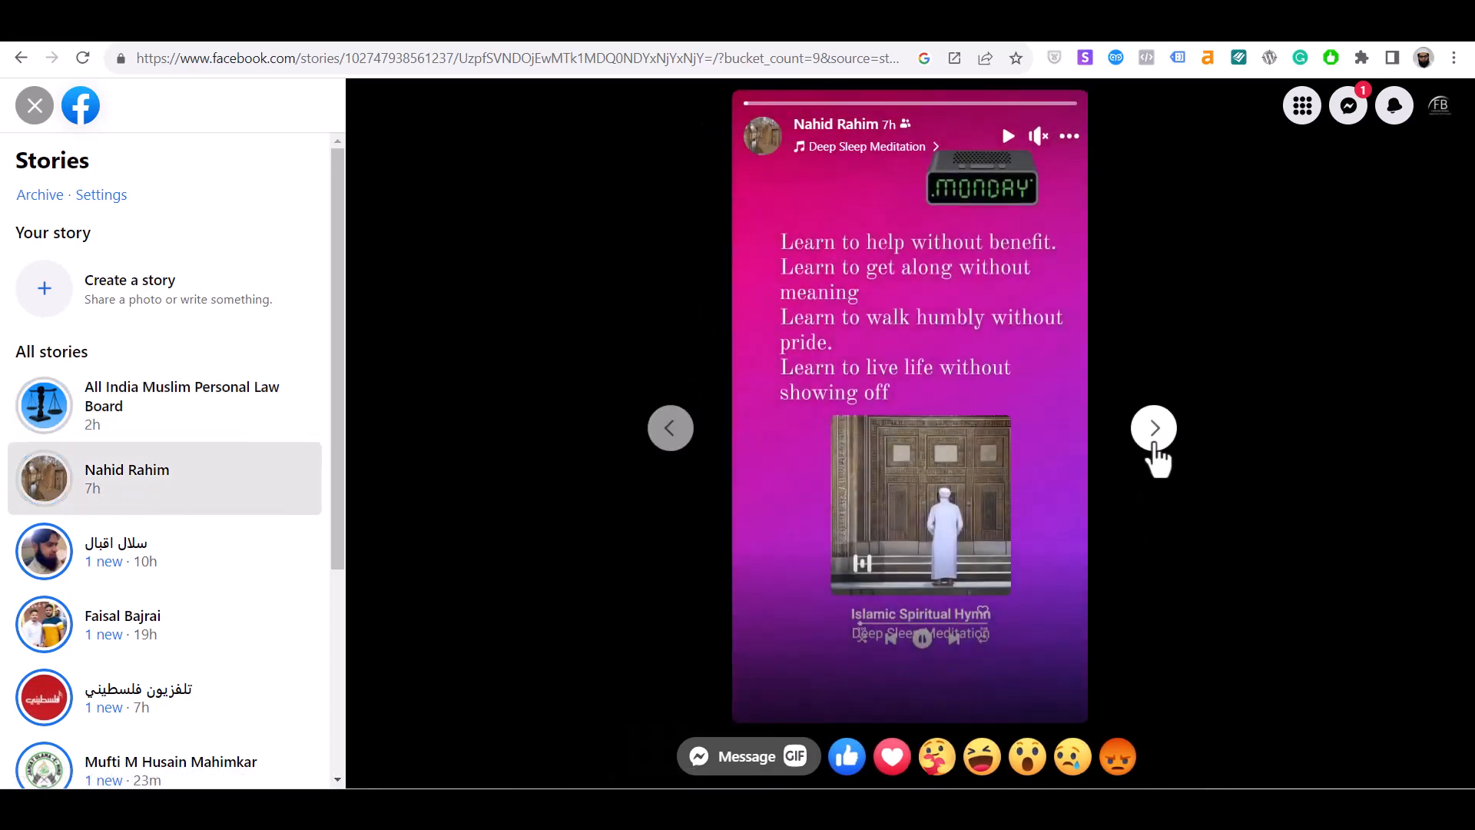
pyautogui.click(1153, 445)
pyautogui.click(1154, 446)
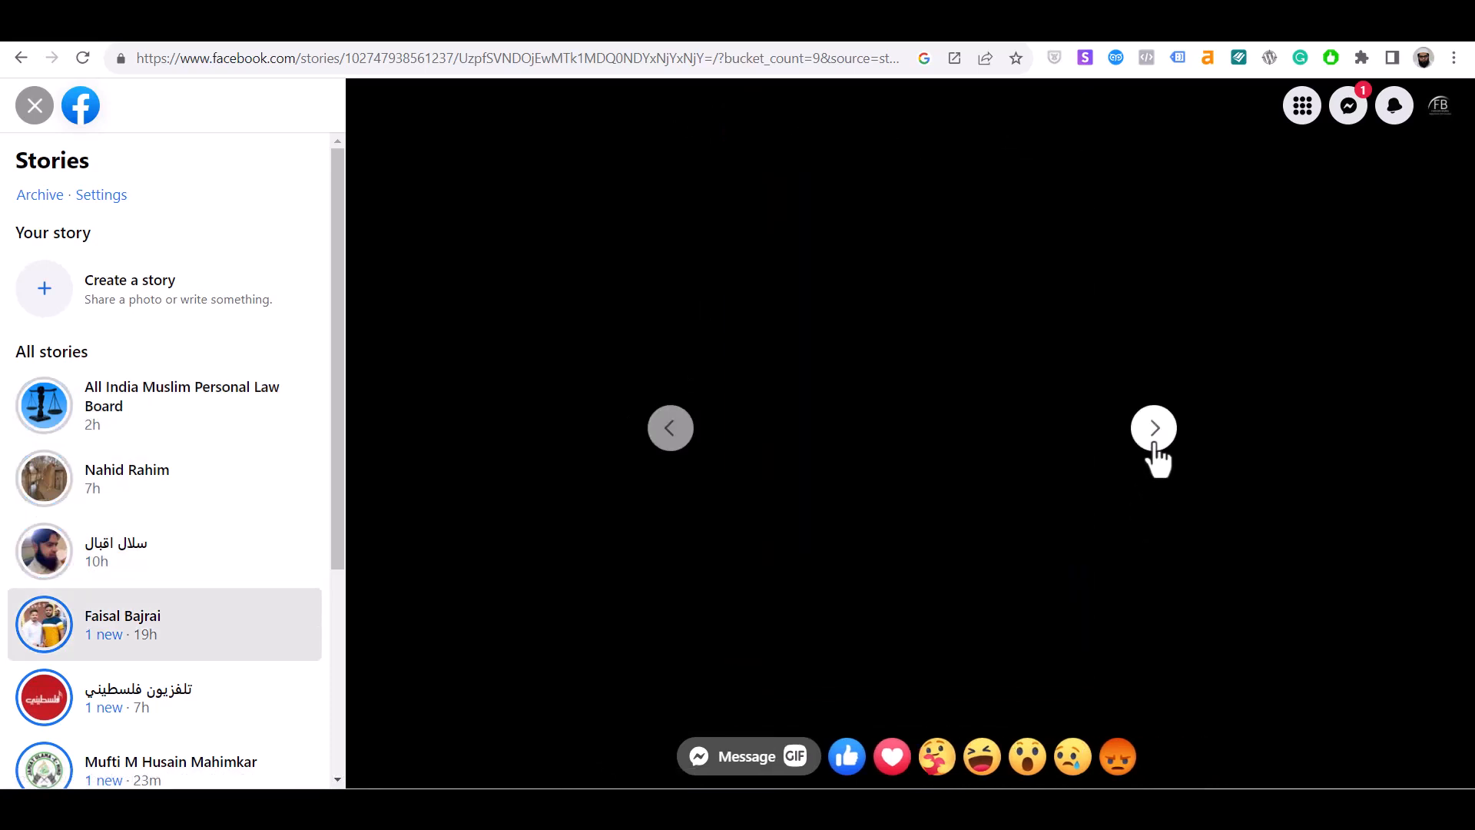
pyautogui.click(1153, 430)
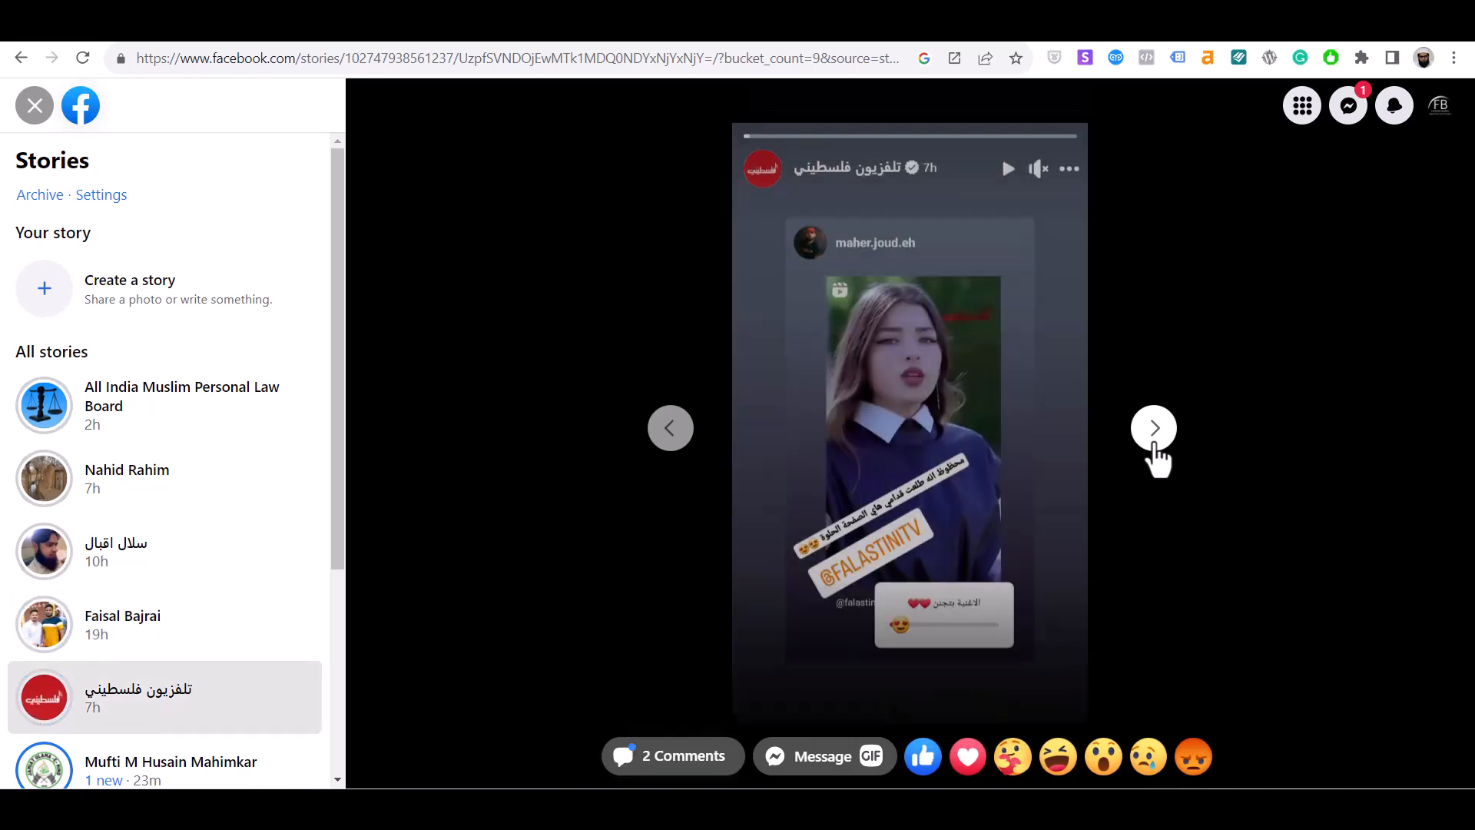
pyautogui.click(1155, 450)
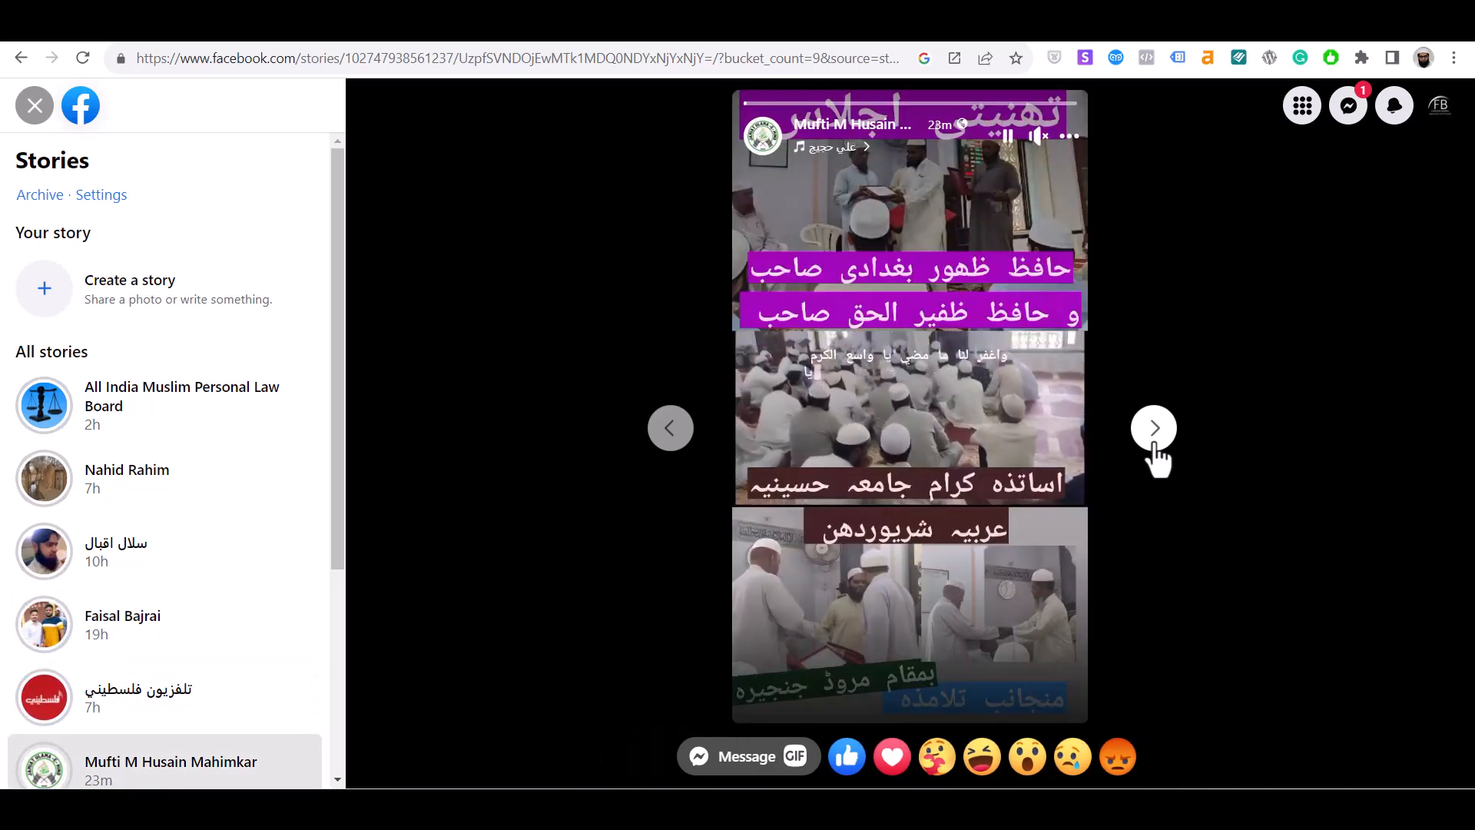
pyautogui.click(1154, 431)
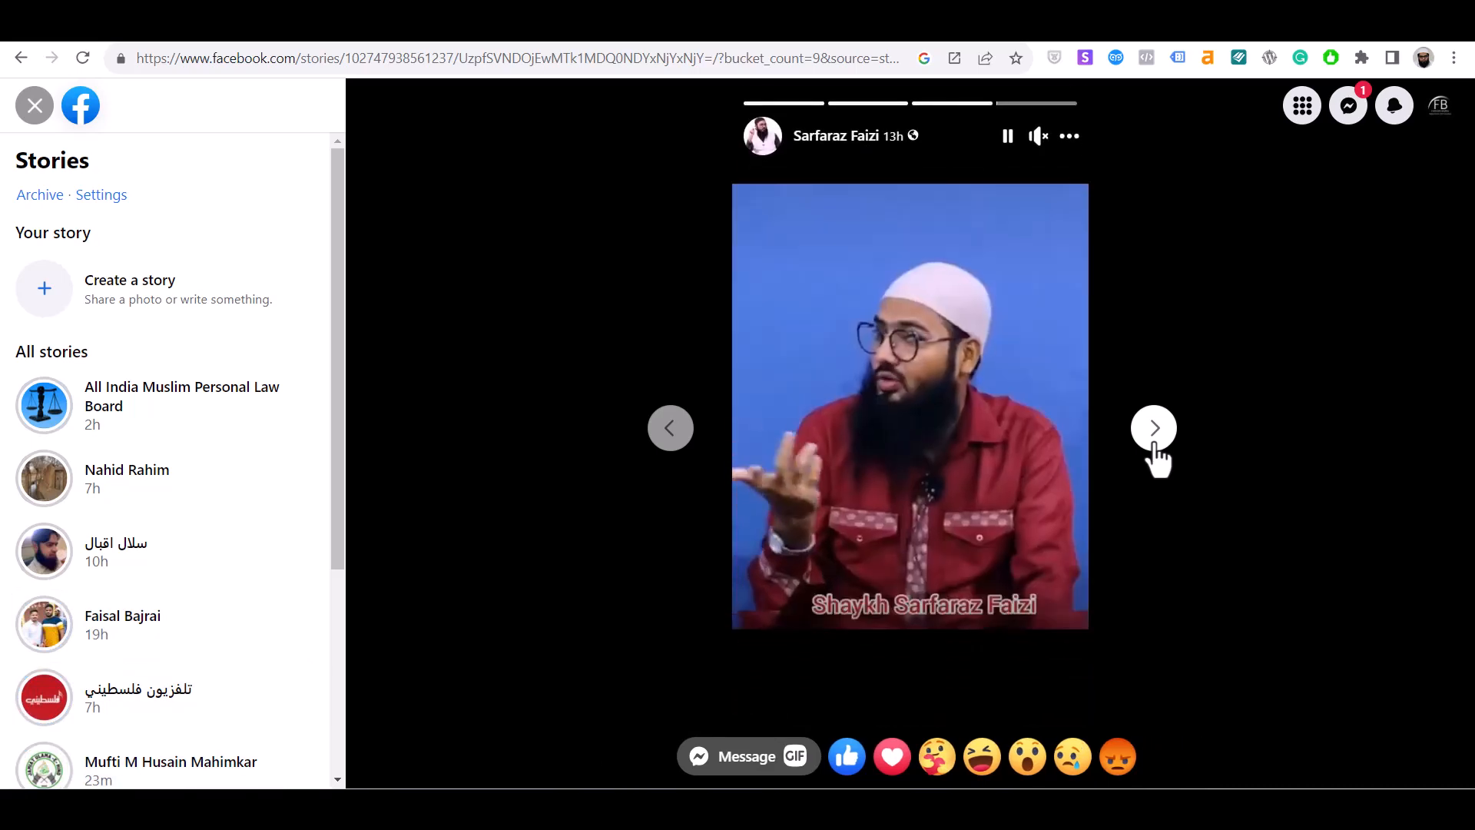
pyautogui.click(1155, 447)
pyautogui.click(1155, 447)
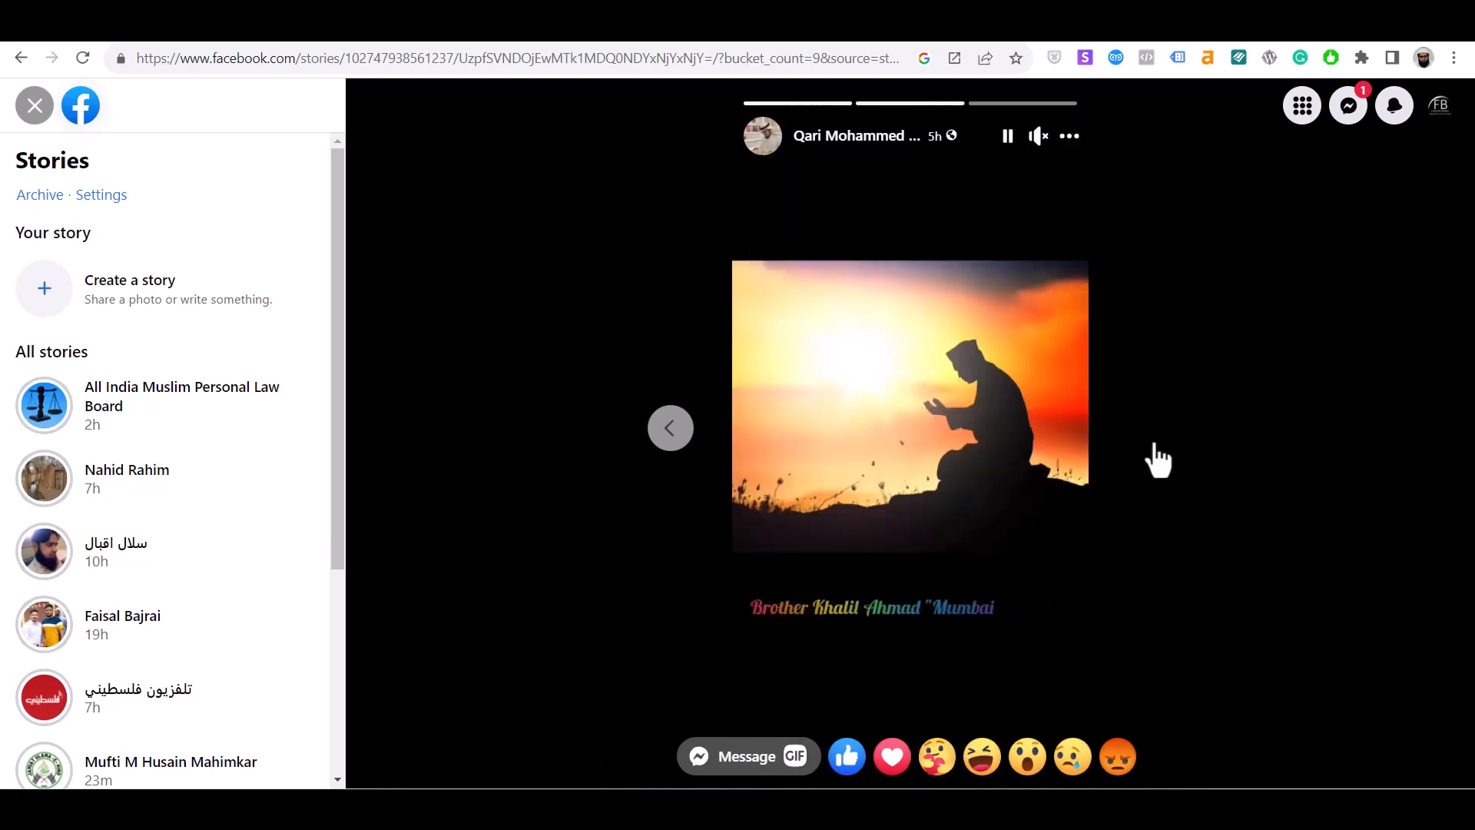
pyautogui.click(1154, 452)
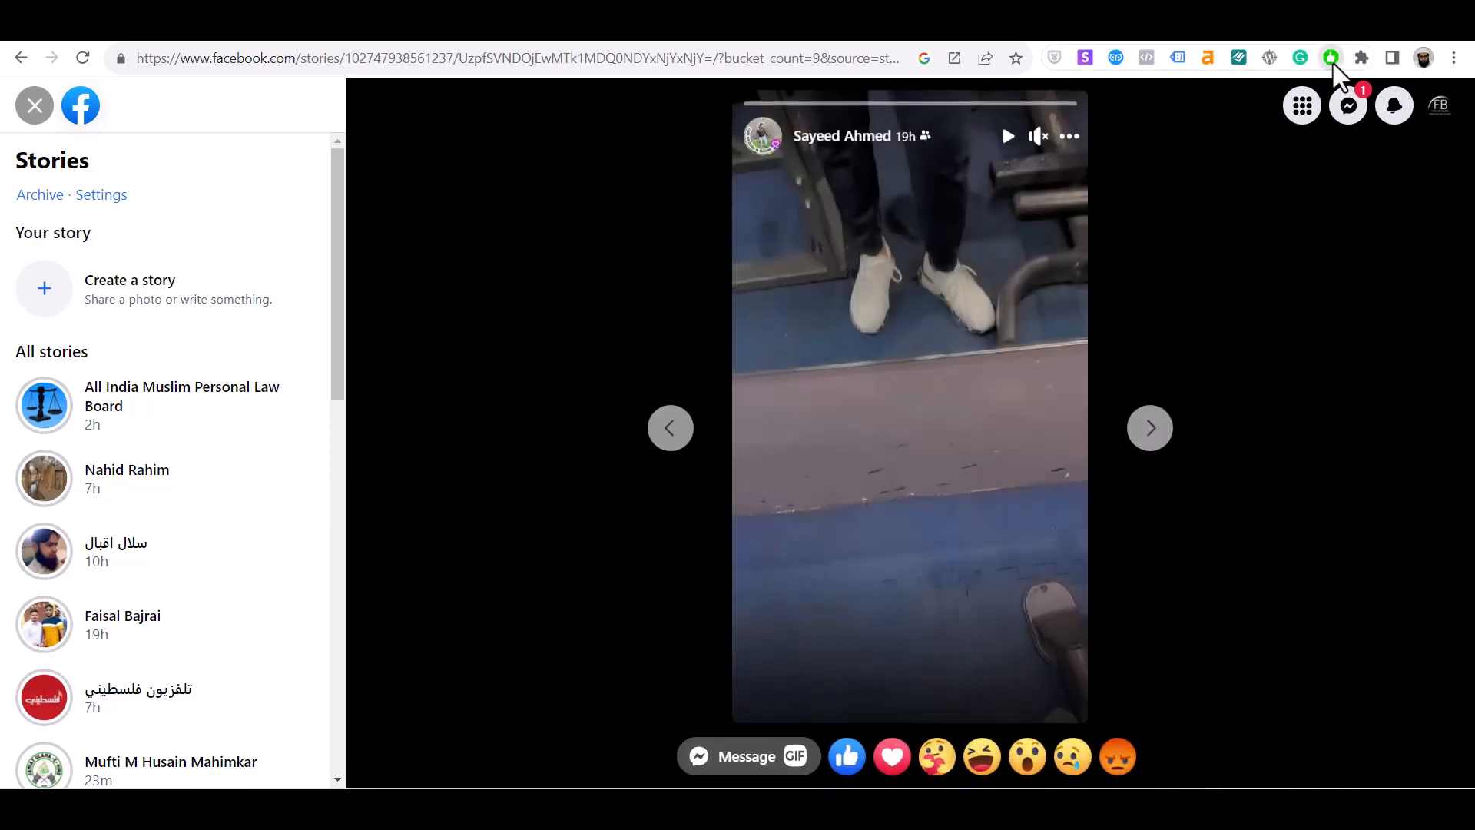
# Check AdBlock's setting for facebook.com, and leave the stories to return to the home feed
pyautogui.click(1333, 63)
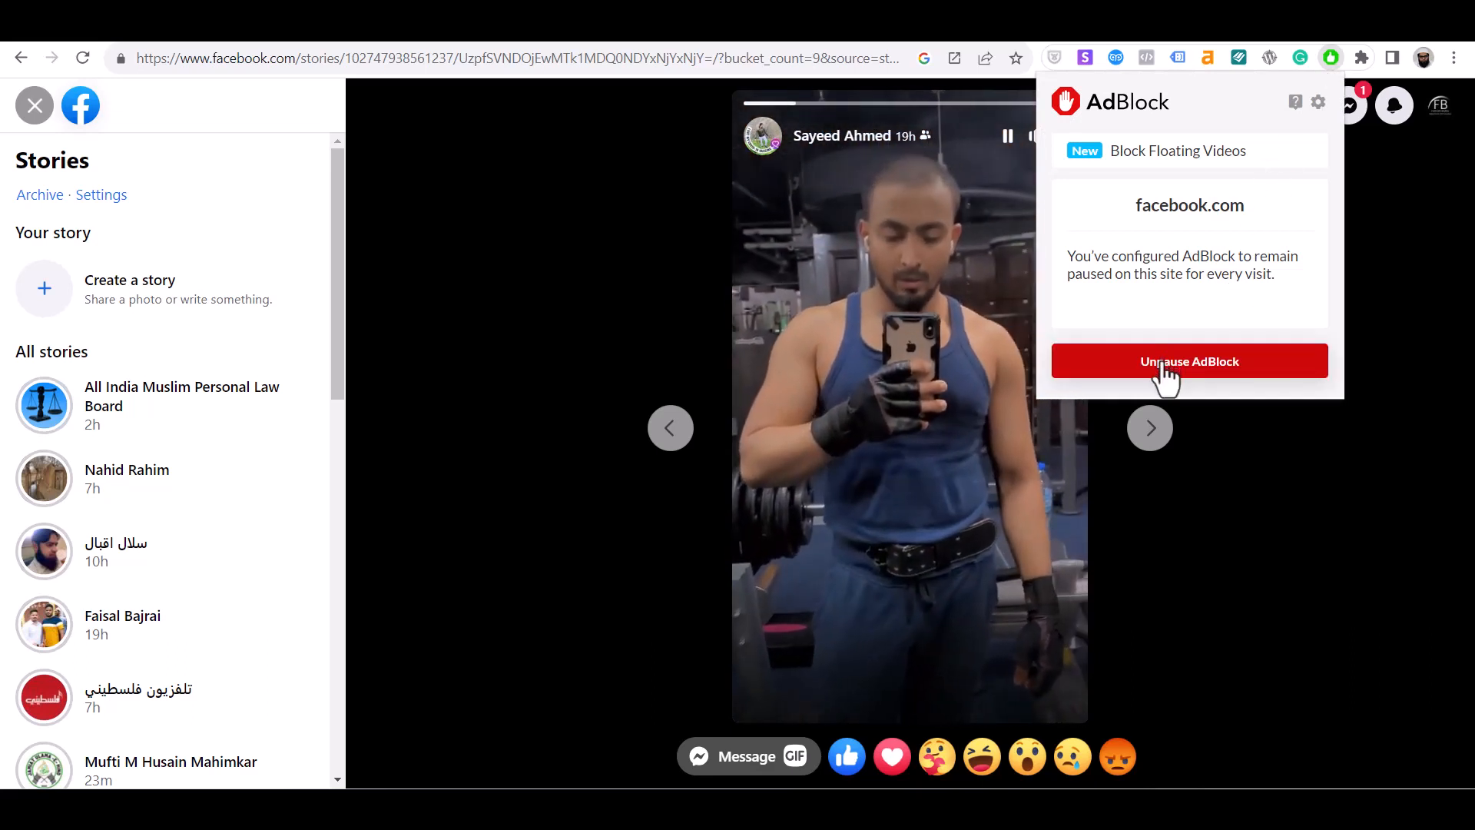
pyautogui.click(1169, 444)
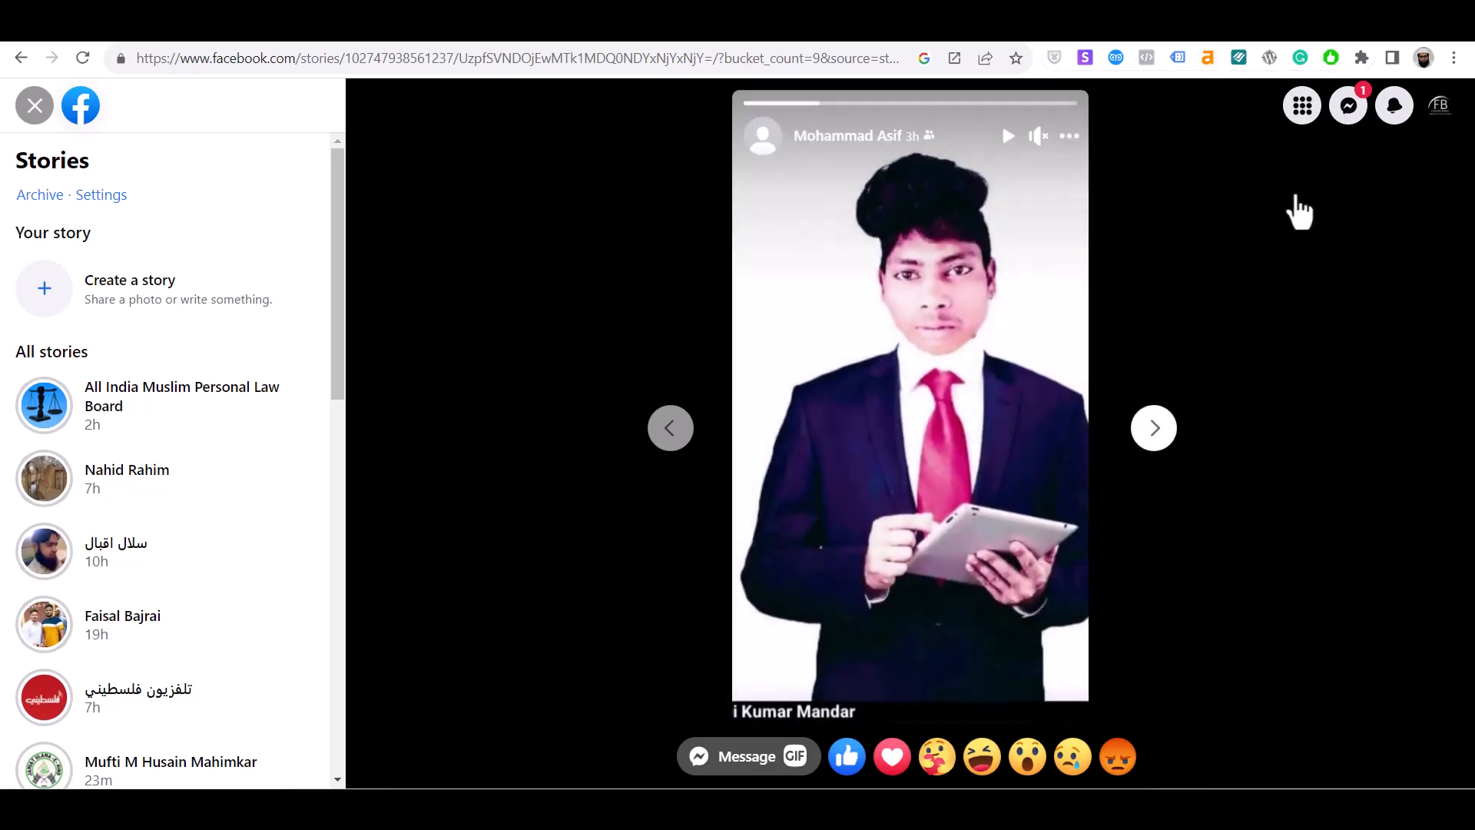
pyautogui.click(38, 111)
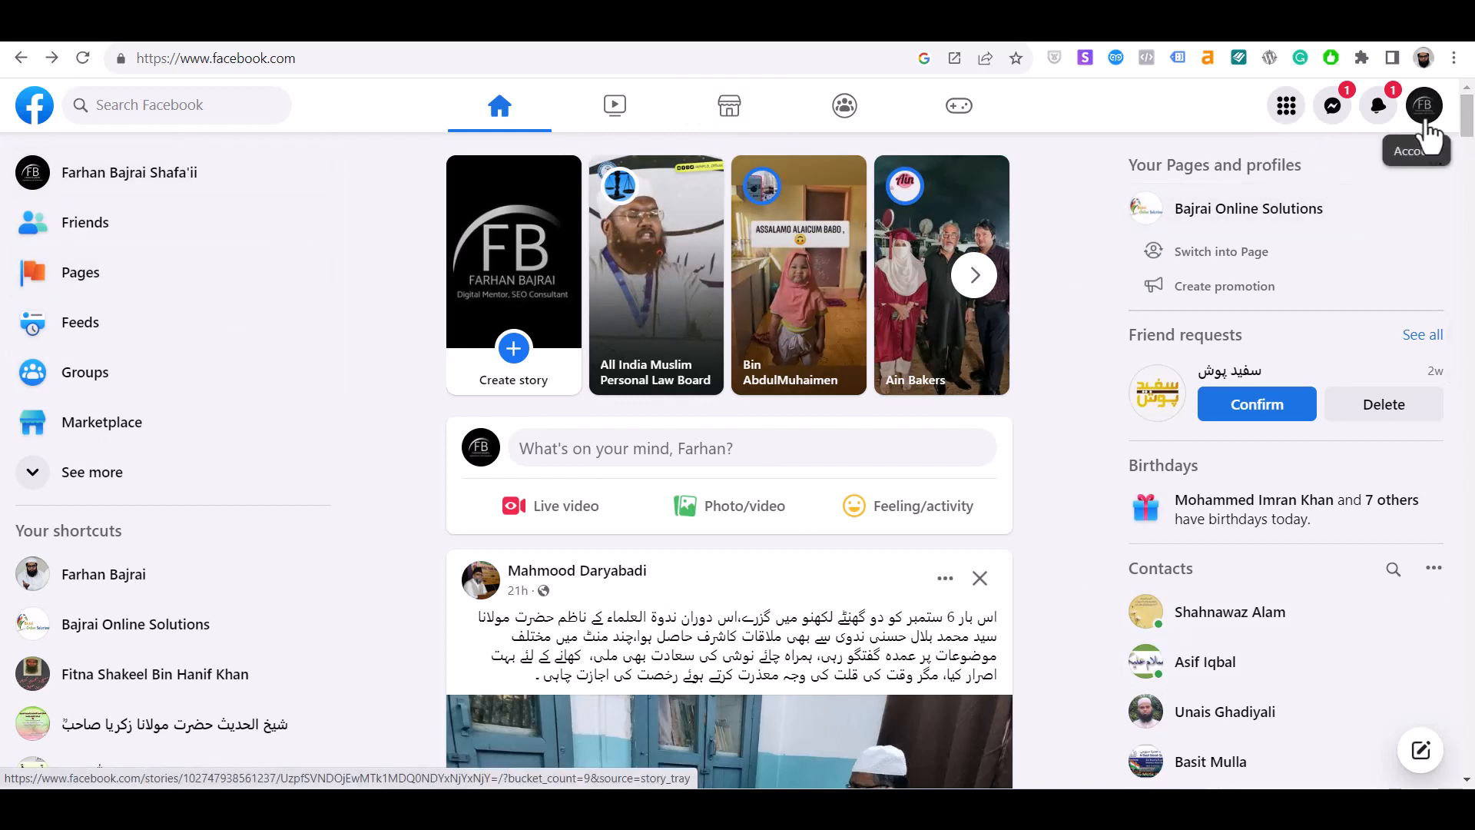
# Switch from the personal profile to the linked Page profile and locate Ads Manager among the Professional tools
pyautogui.click(1424, 119)
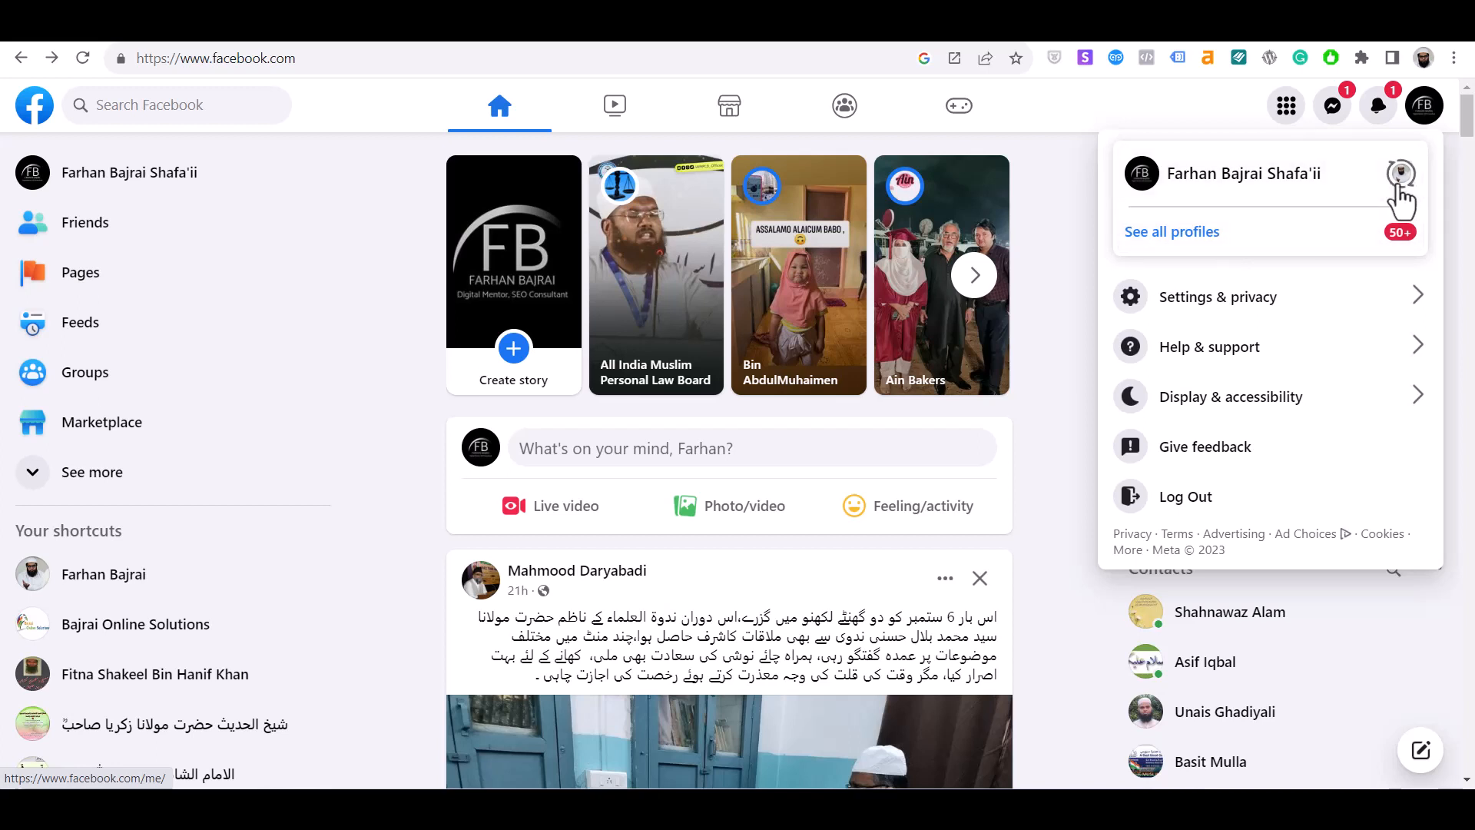
pyautogui.click(1396, 188)
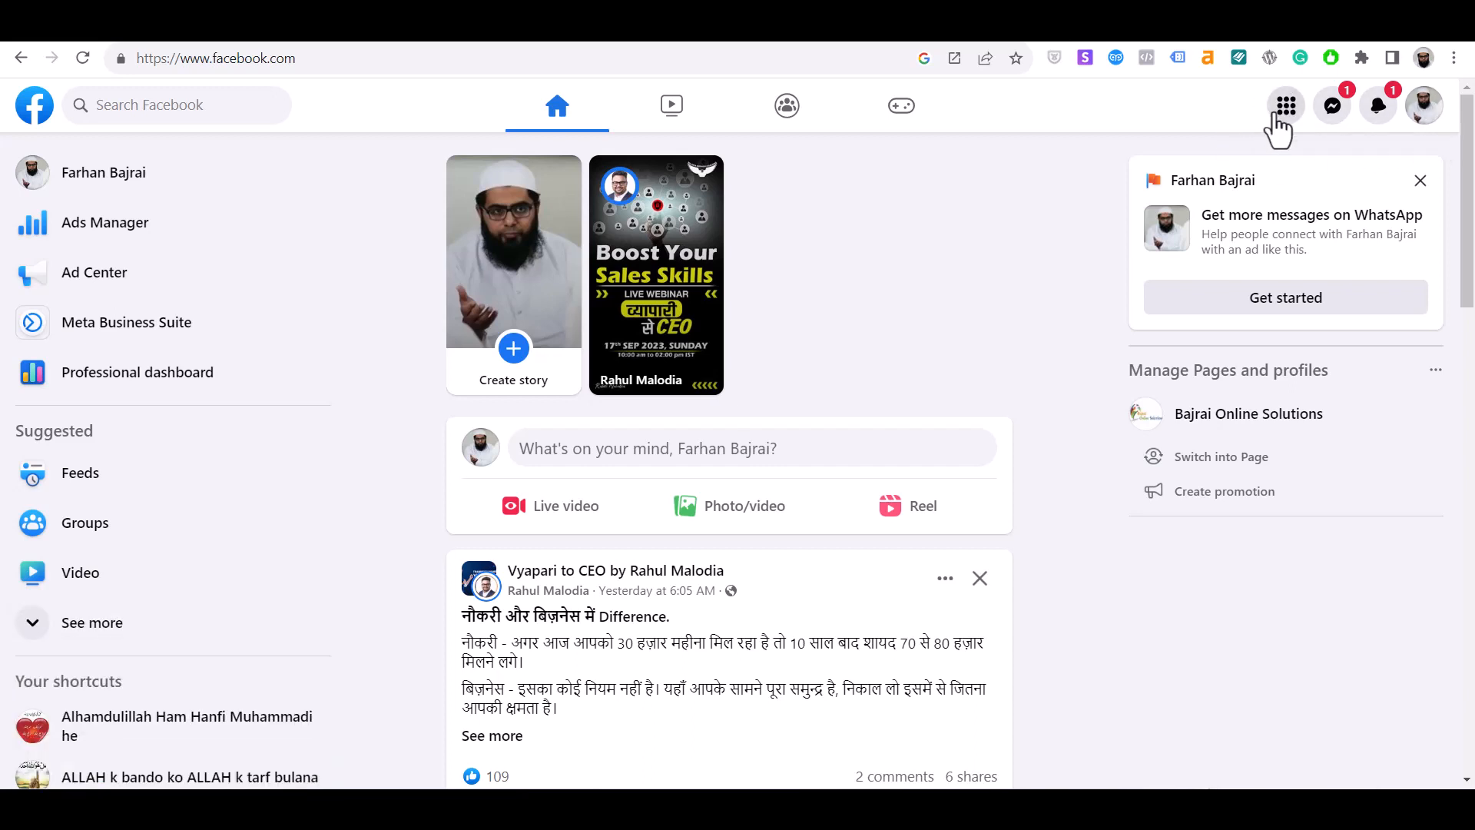
pyautogui.click(1278, 111)
pyautogui.scroll(-5, 1071, 444)
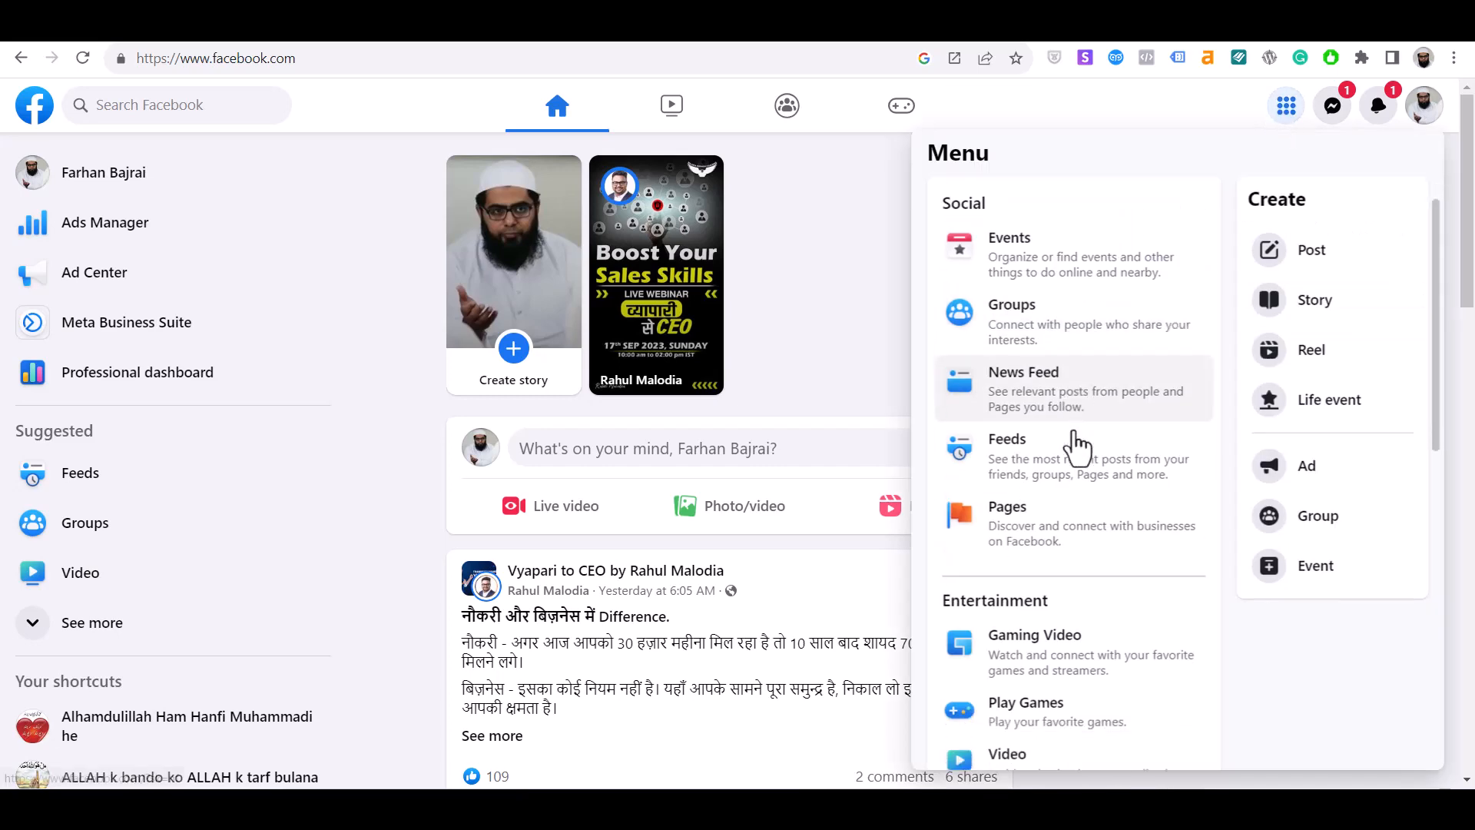
pyautogui.scroll(-5, 1076, 445)
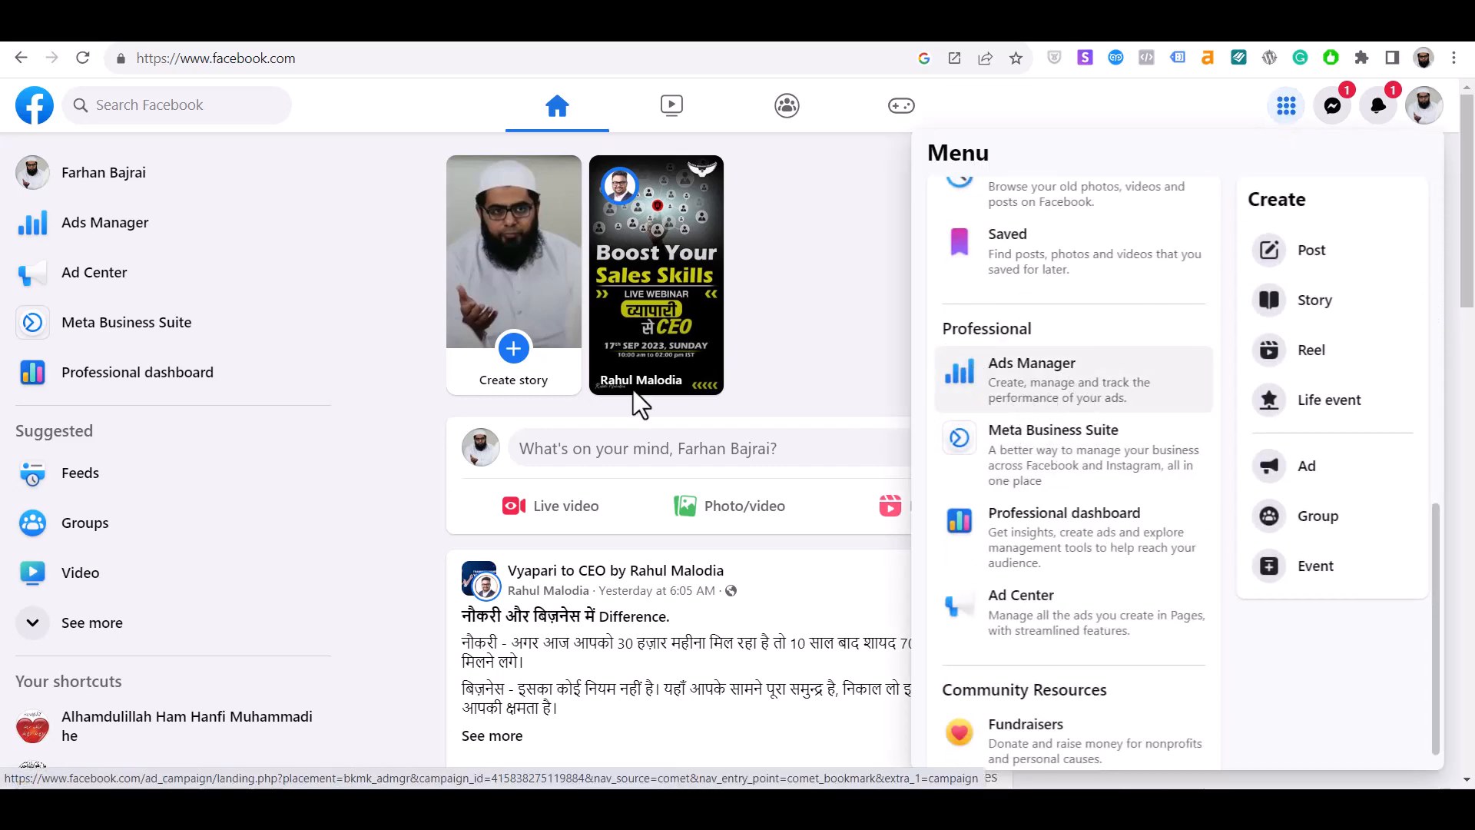
pyautogui.click(367, 397)
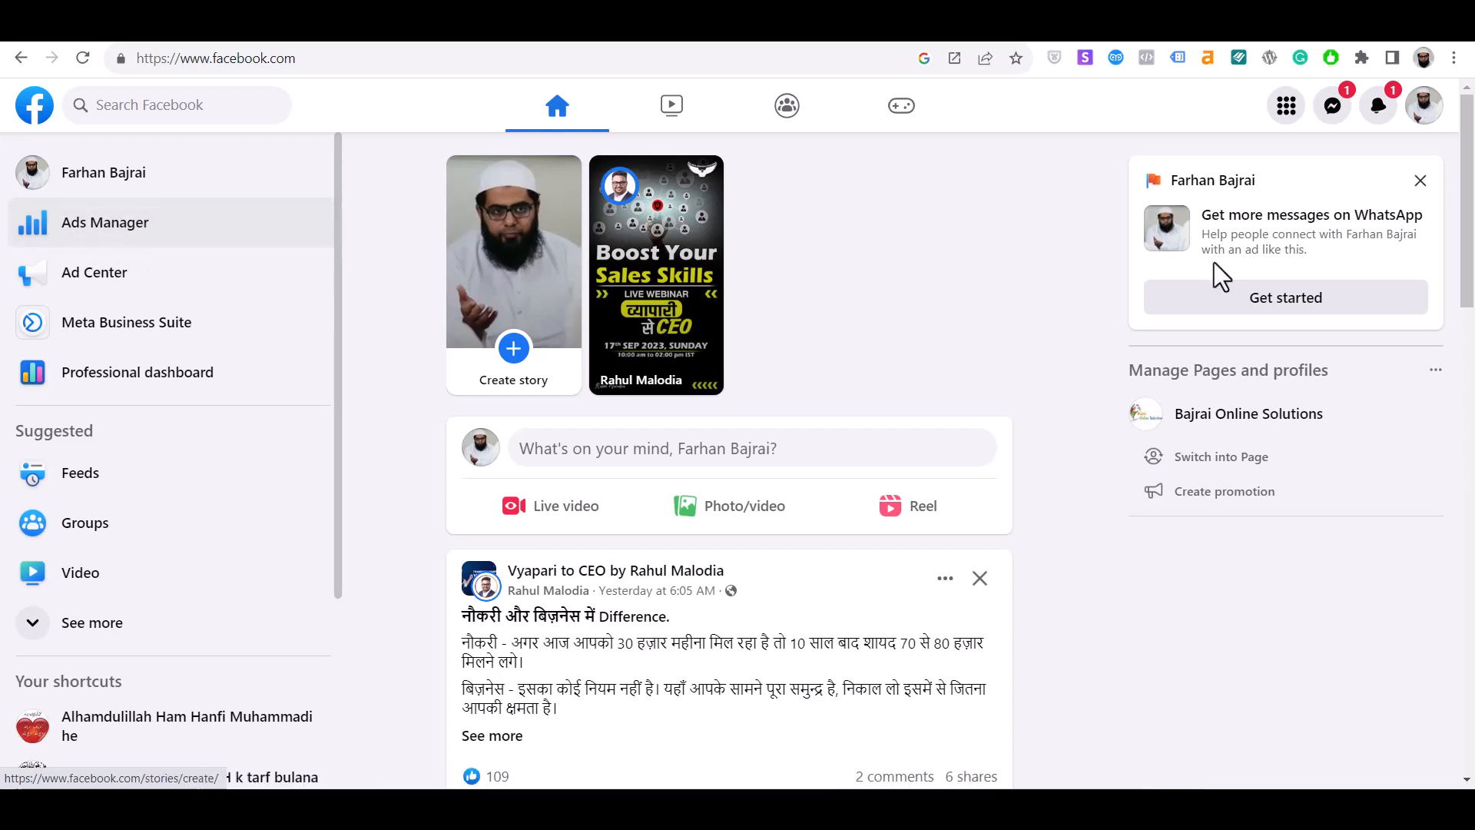
# Open Ads Manager for the ad account from the Page profile's list of tools
pyautogui.click(1286, 105)
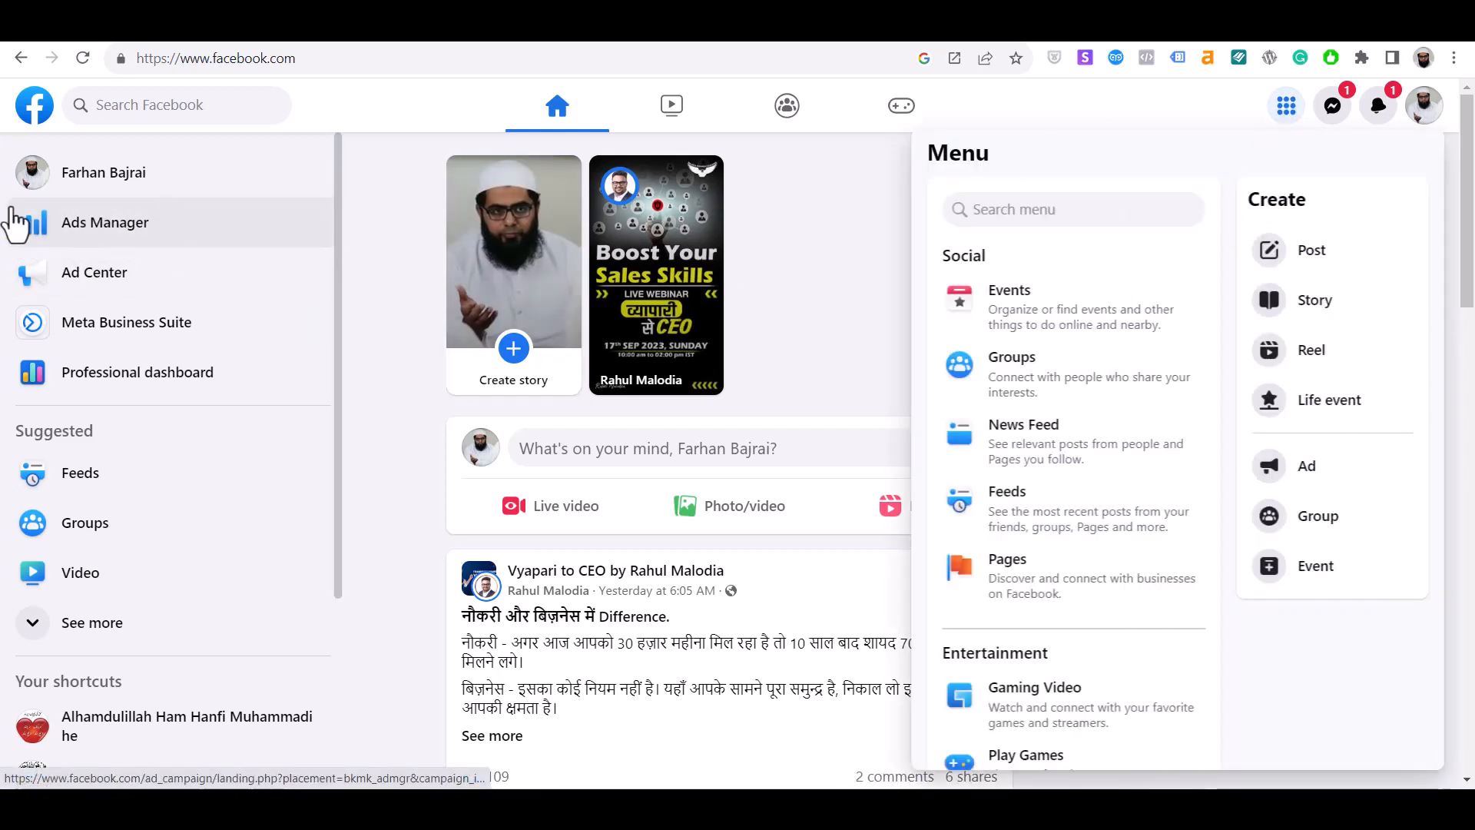
pyautogui.scroll(-3, 1017, 291)
pyautogui.scroll(-6, 1047, 454)
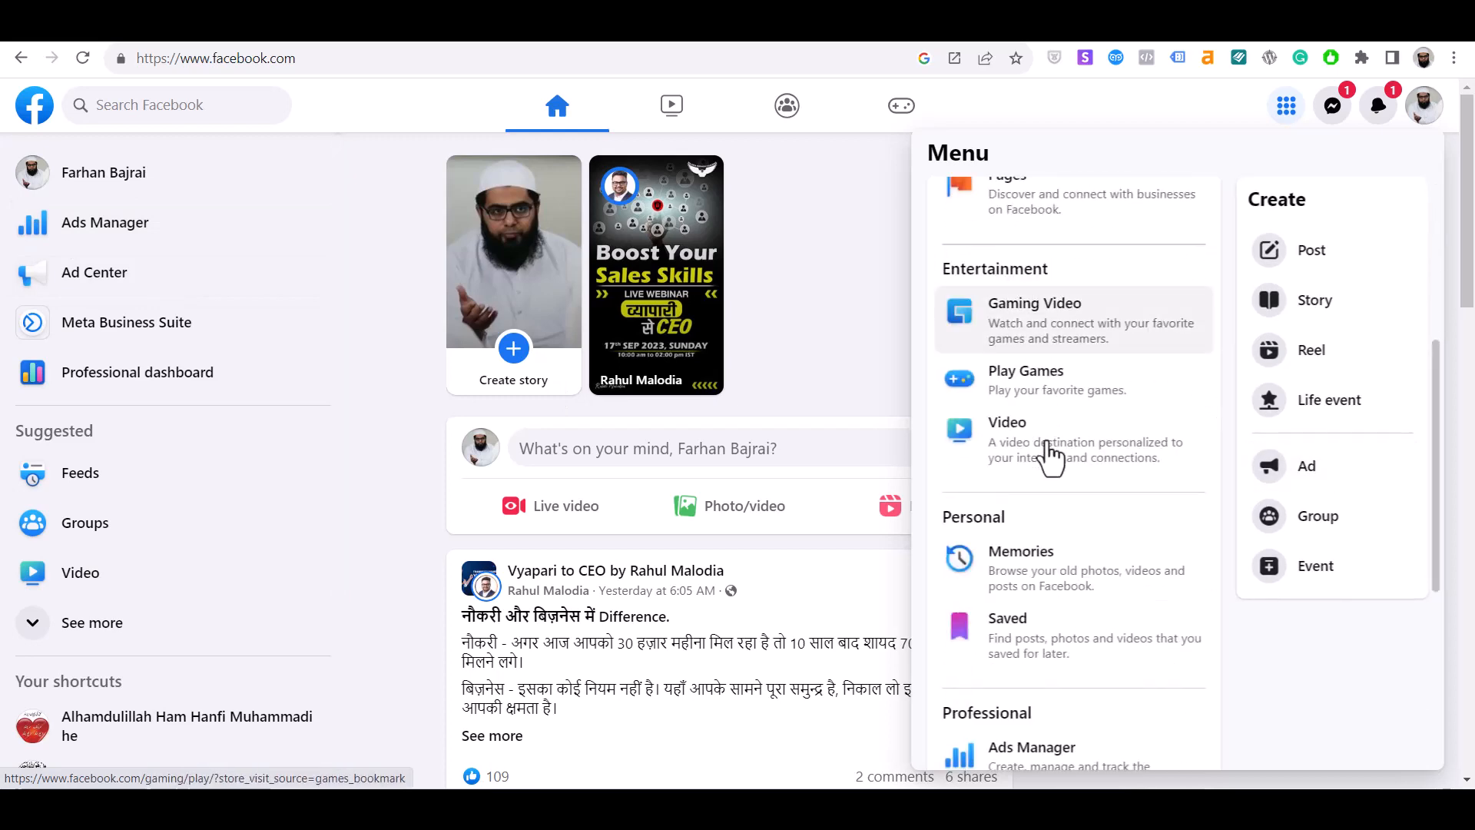
pyautogui.click(1022, 489)
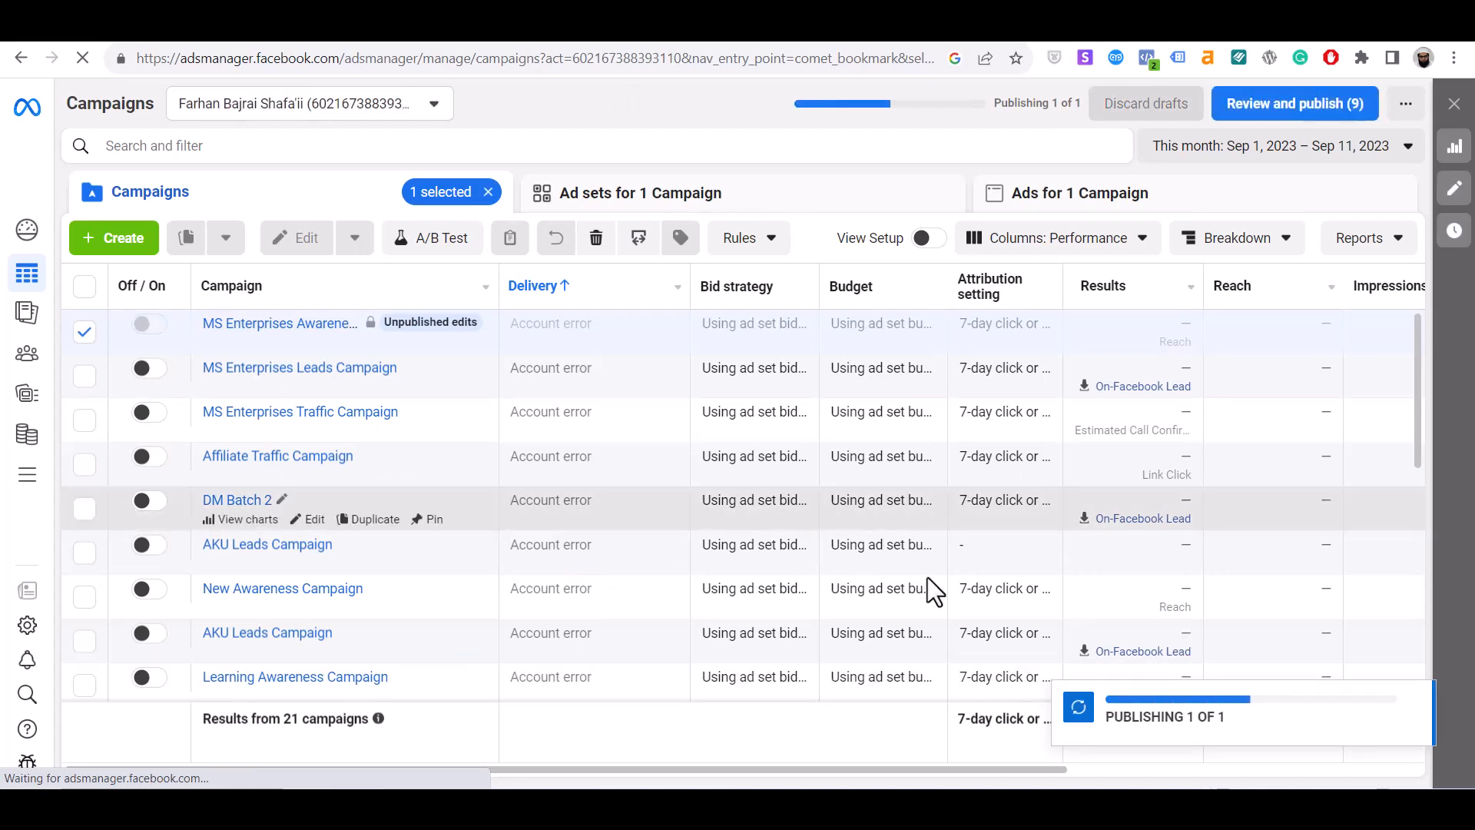
# Examine the campaign list with its results, reach, impressions, cost per result, amount spent and end date columns
pyautogui.scroll(-2, 1064, 547)
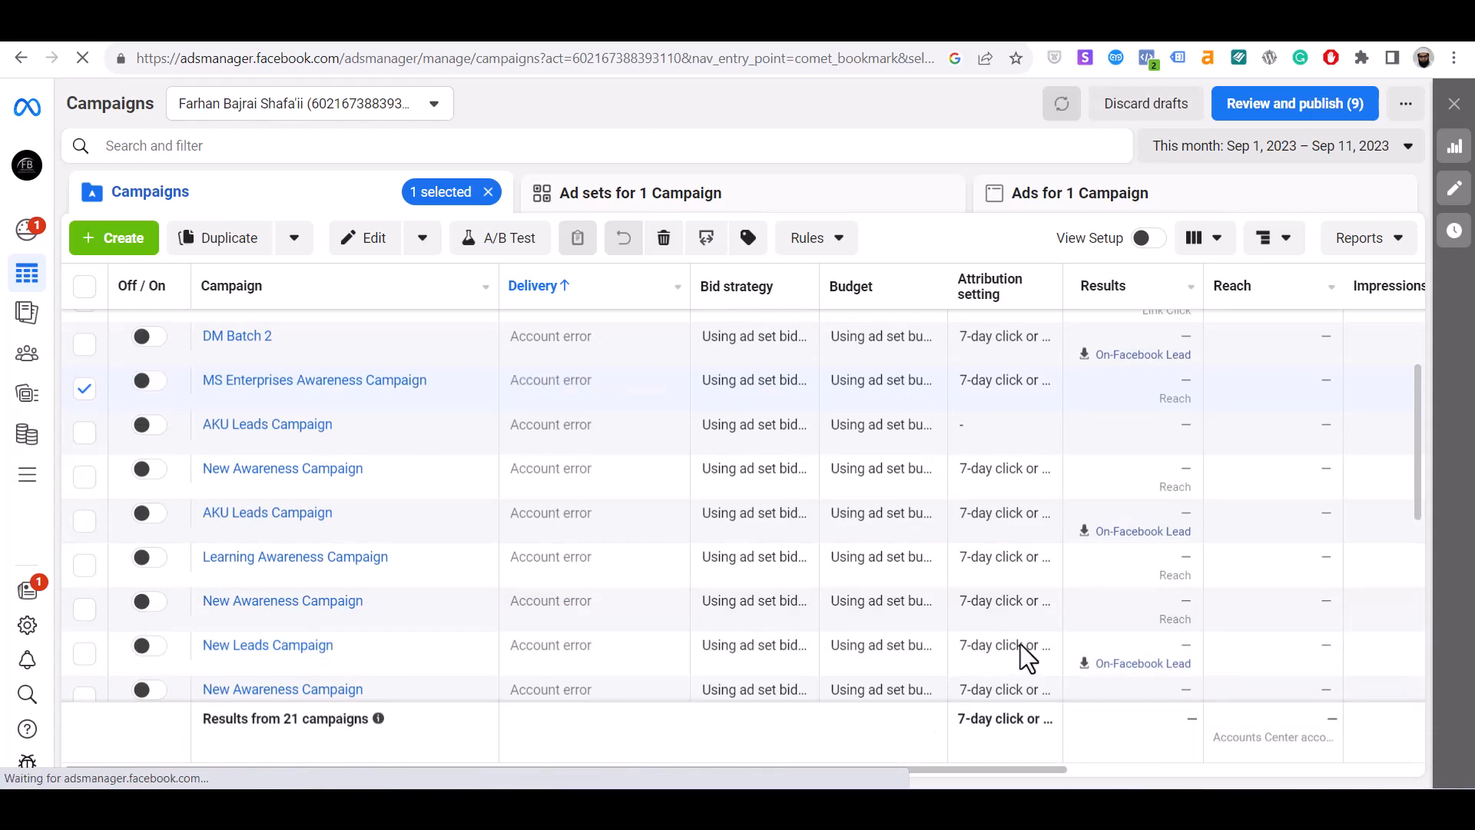
pyautogui.scroll(-2, 1022, 653)
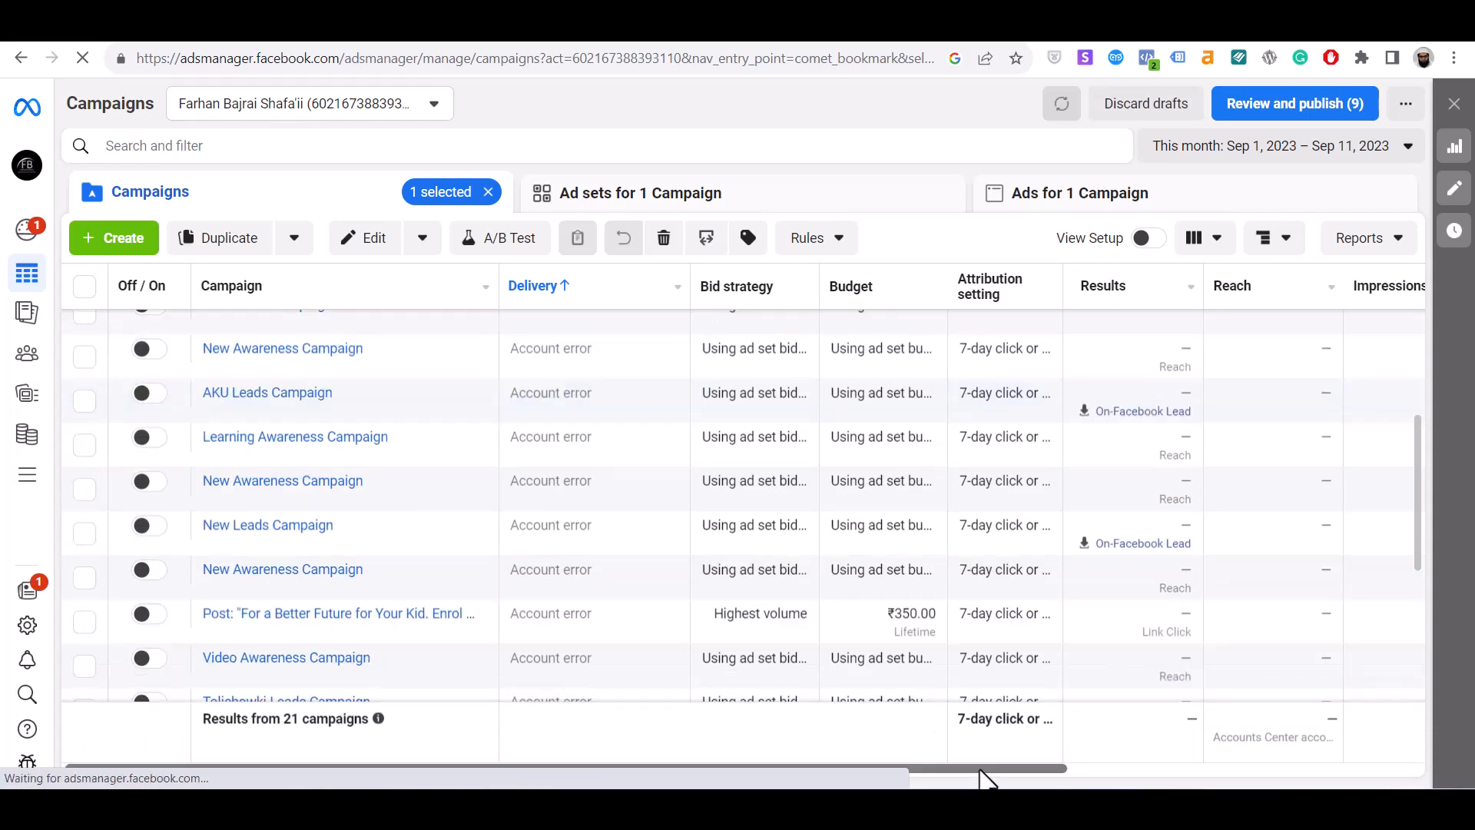
pyautogui.hscroll(5, 1206, 778)
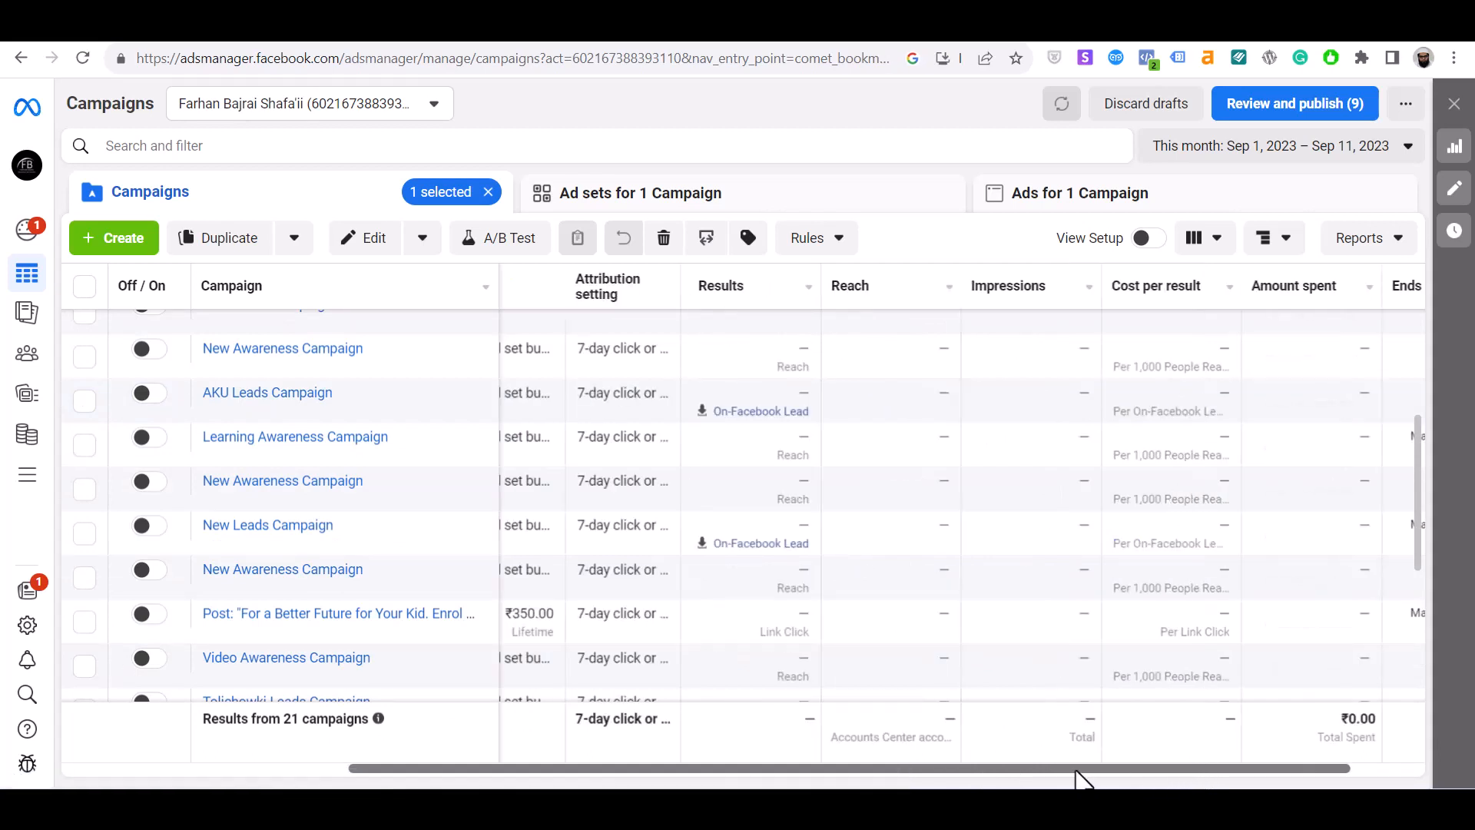
pyautogui.hscroll(3, 1275, 780)
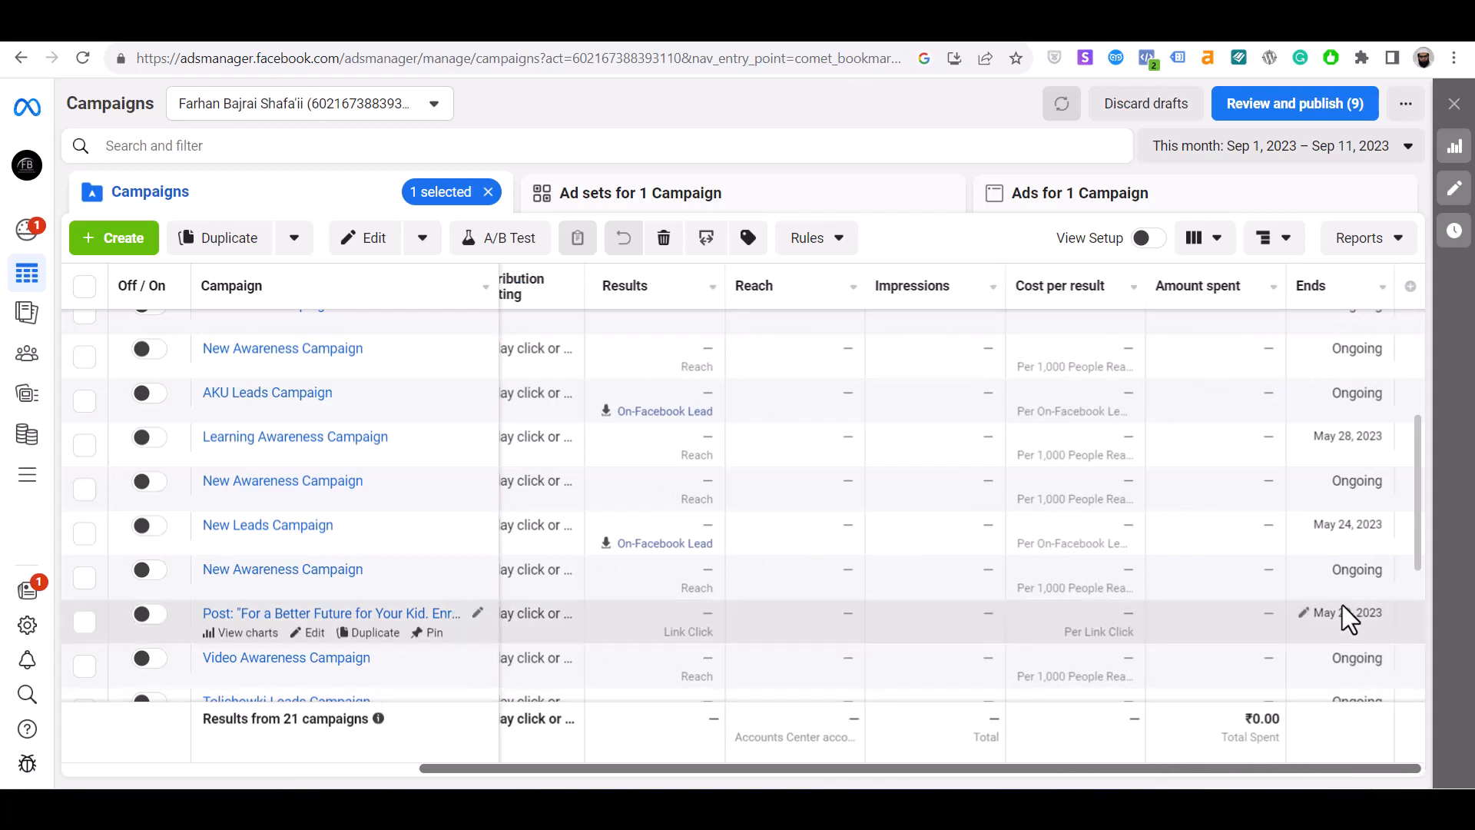
pyautogui.scroll(2, 399, 495)
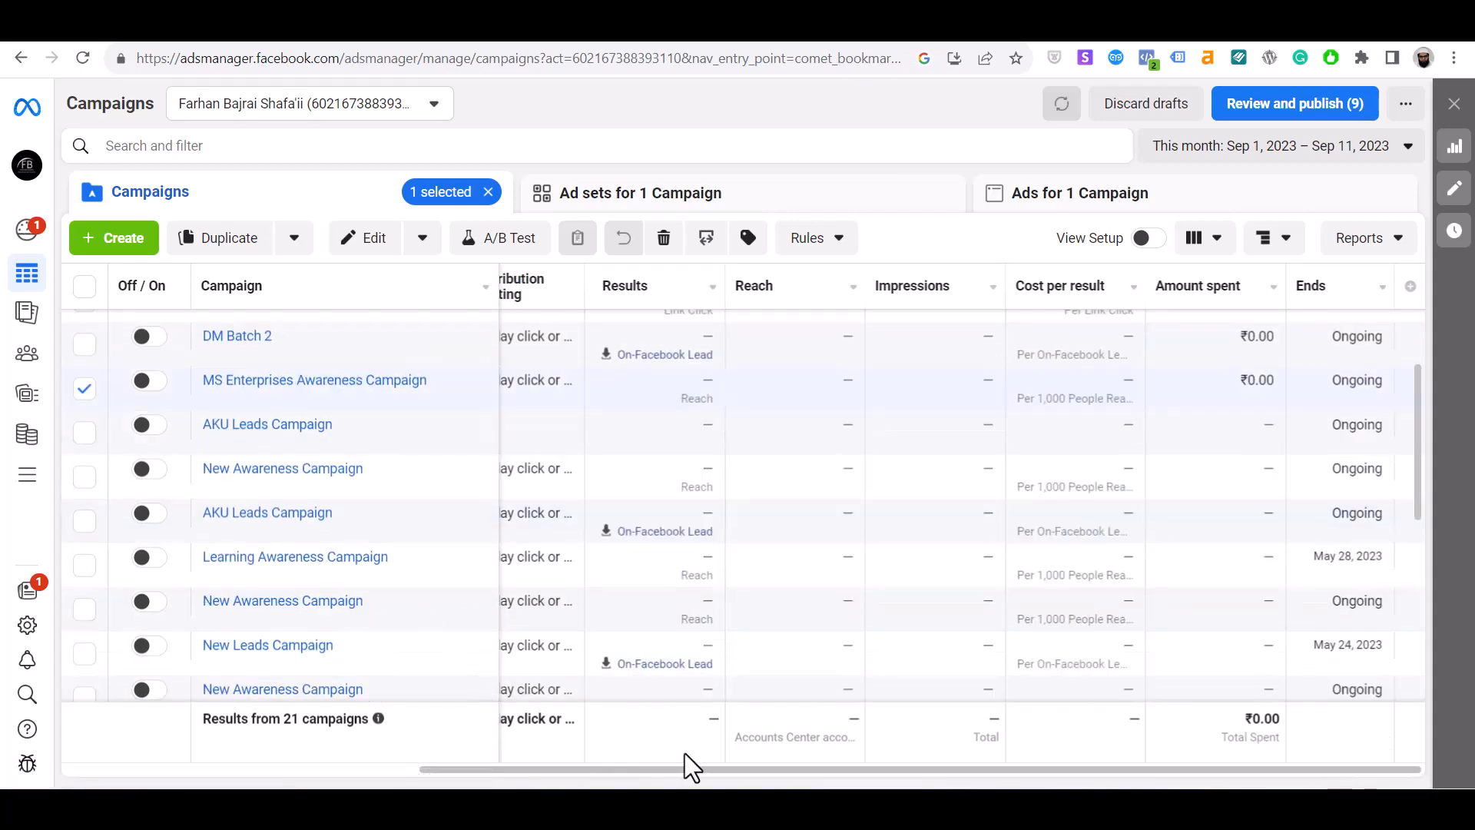
pyautogui.click(27, 591)
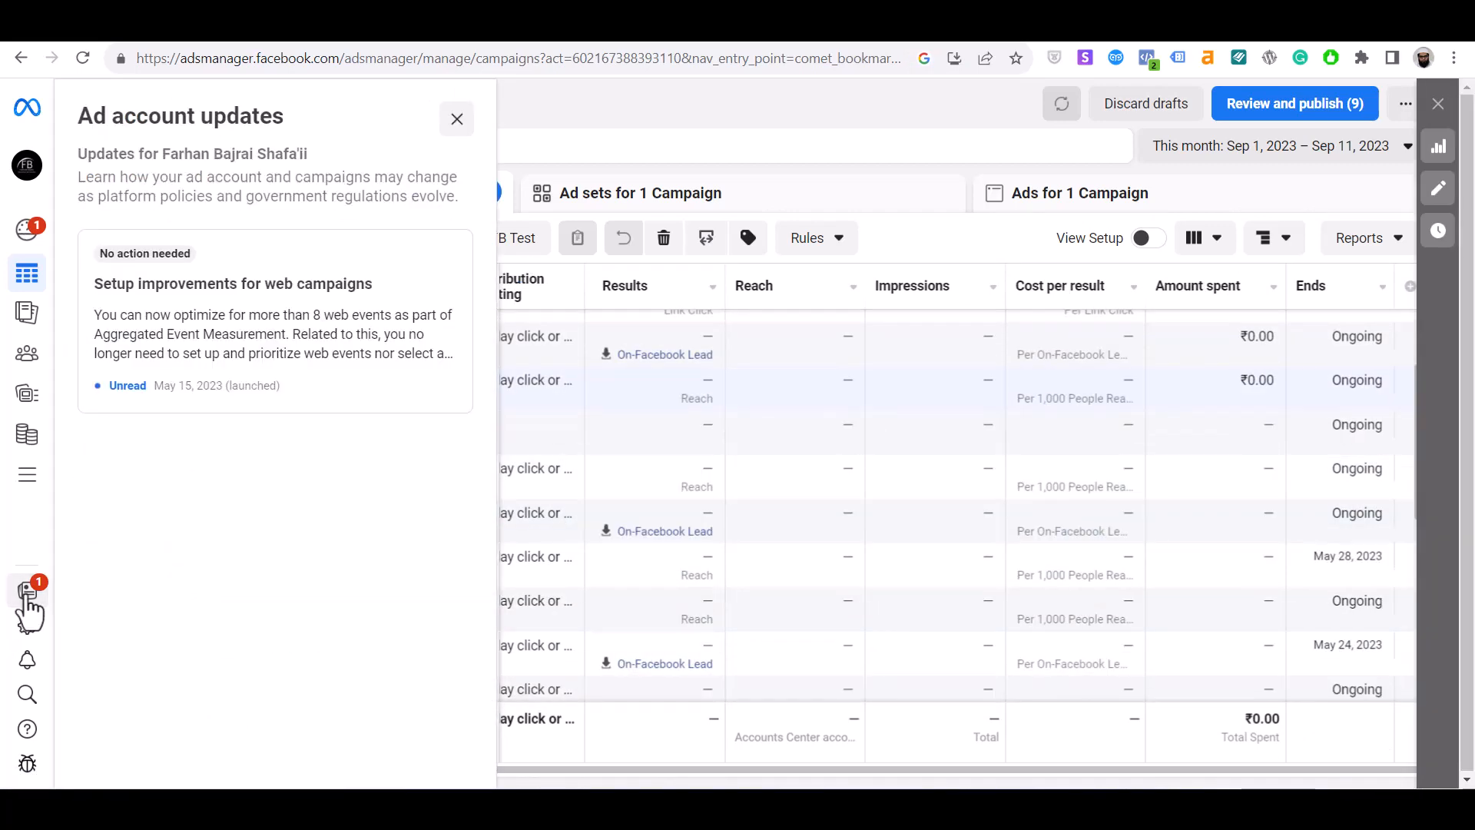
pyautogui.click(456, 119)
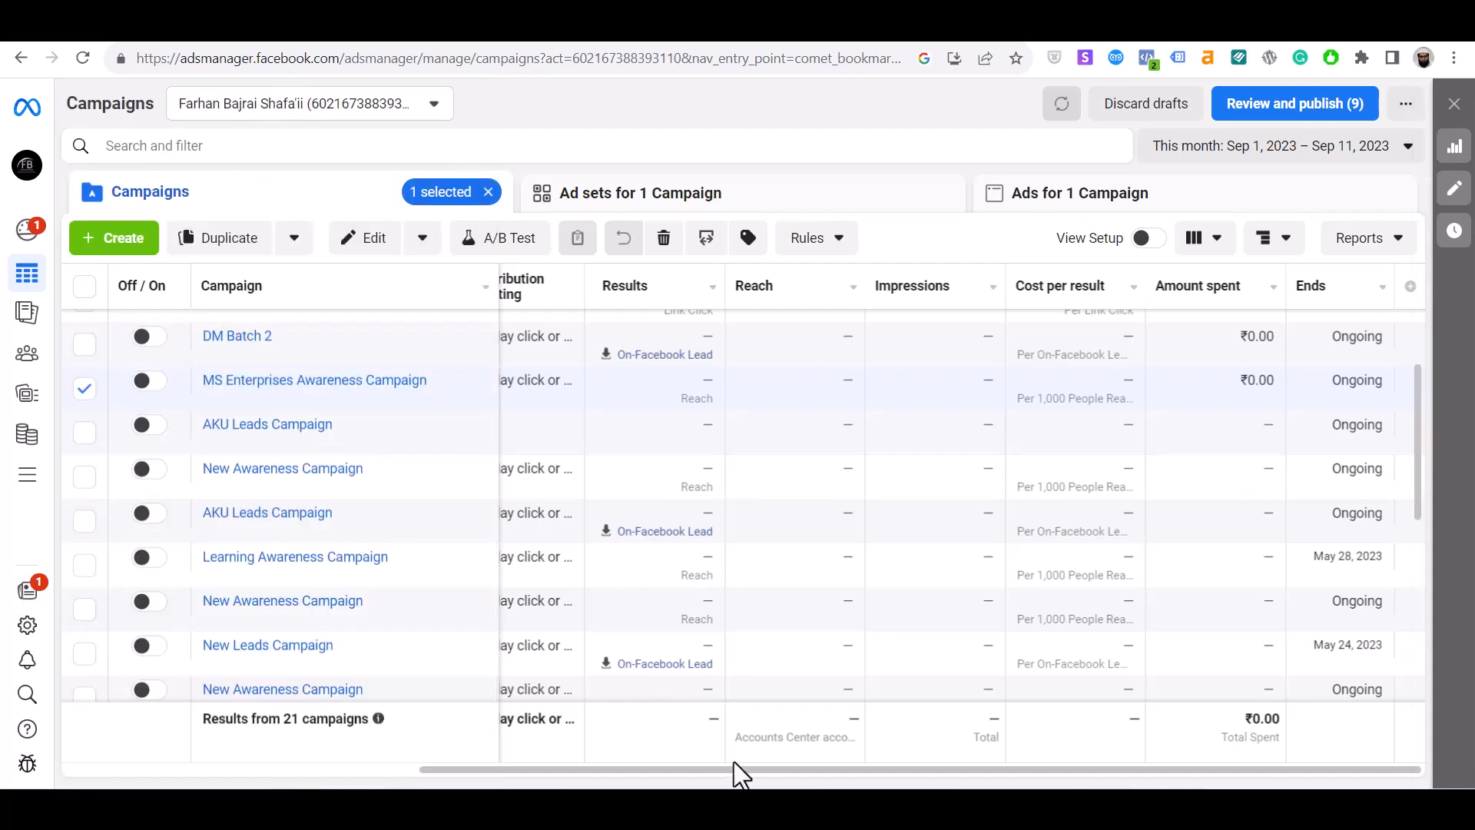
# Open the DM Batch 2 campaign and go into DM Batch 2 Ad Set to list its ads
pyautogui.moveTo(701, 772); pyautogui.dragTo(302, 760)
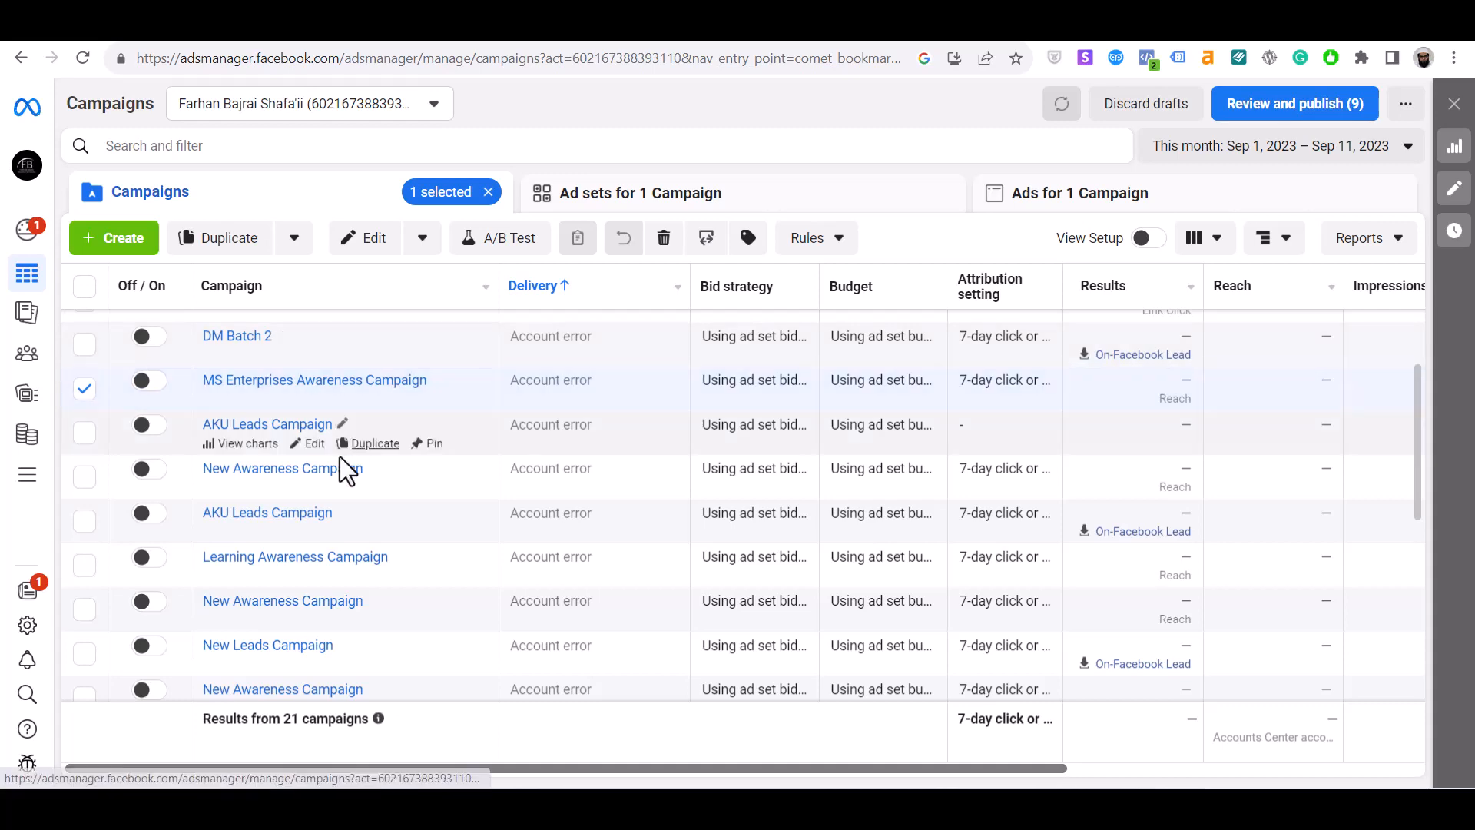
pyautogui.scroll(3, 339, 456)
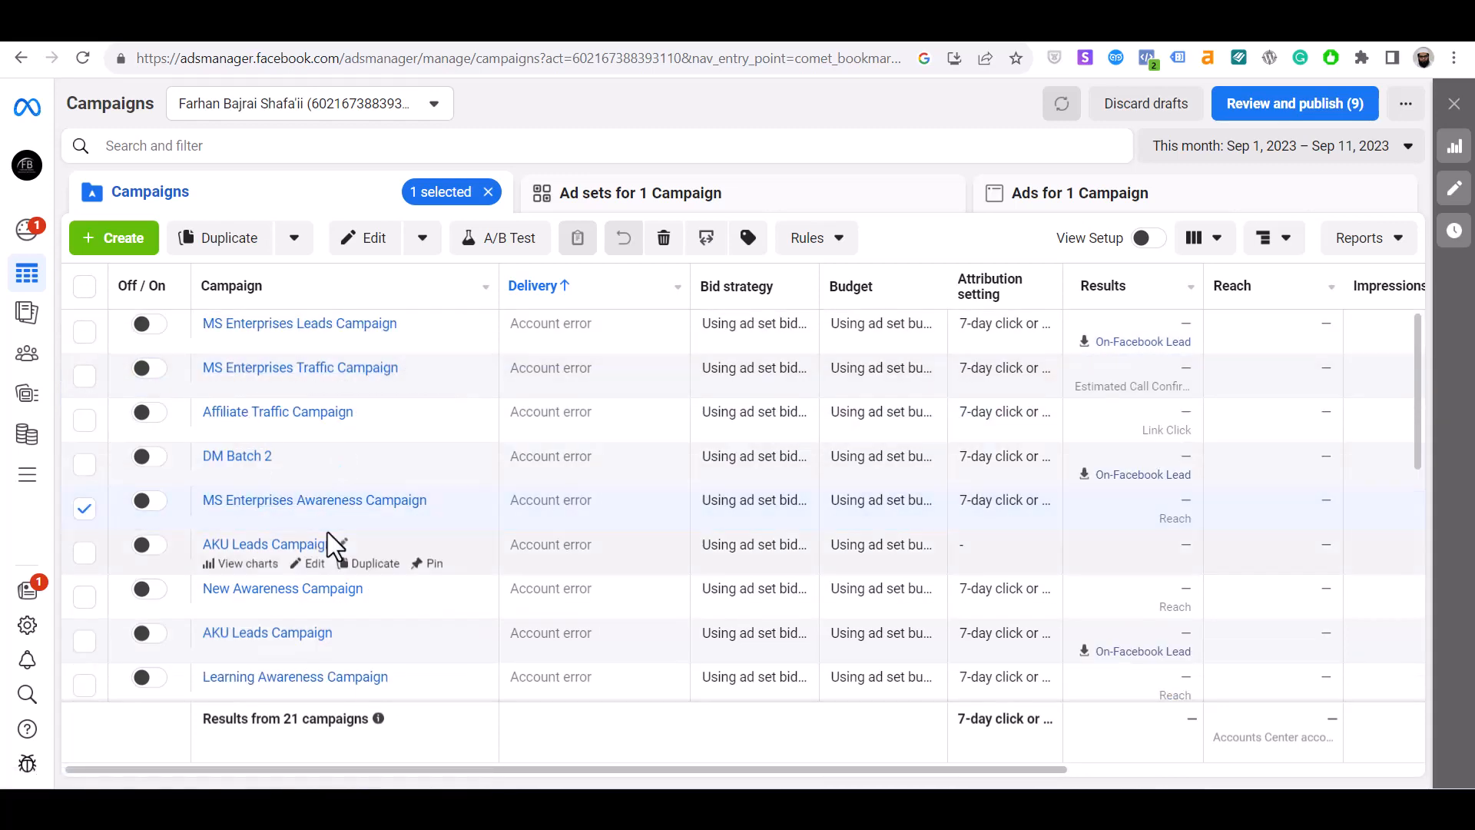
pyautogui.scroll(-5, 334, 450)
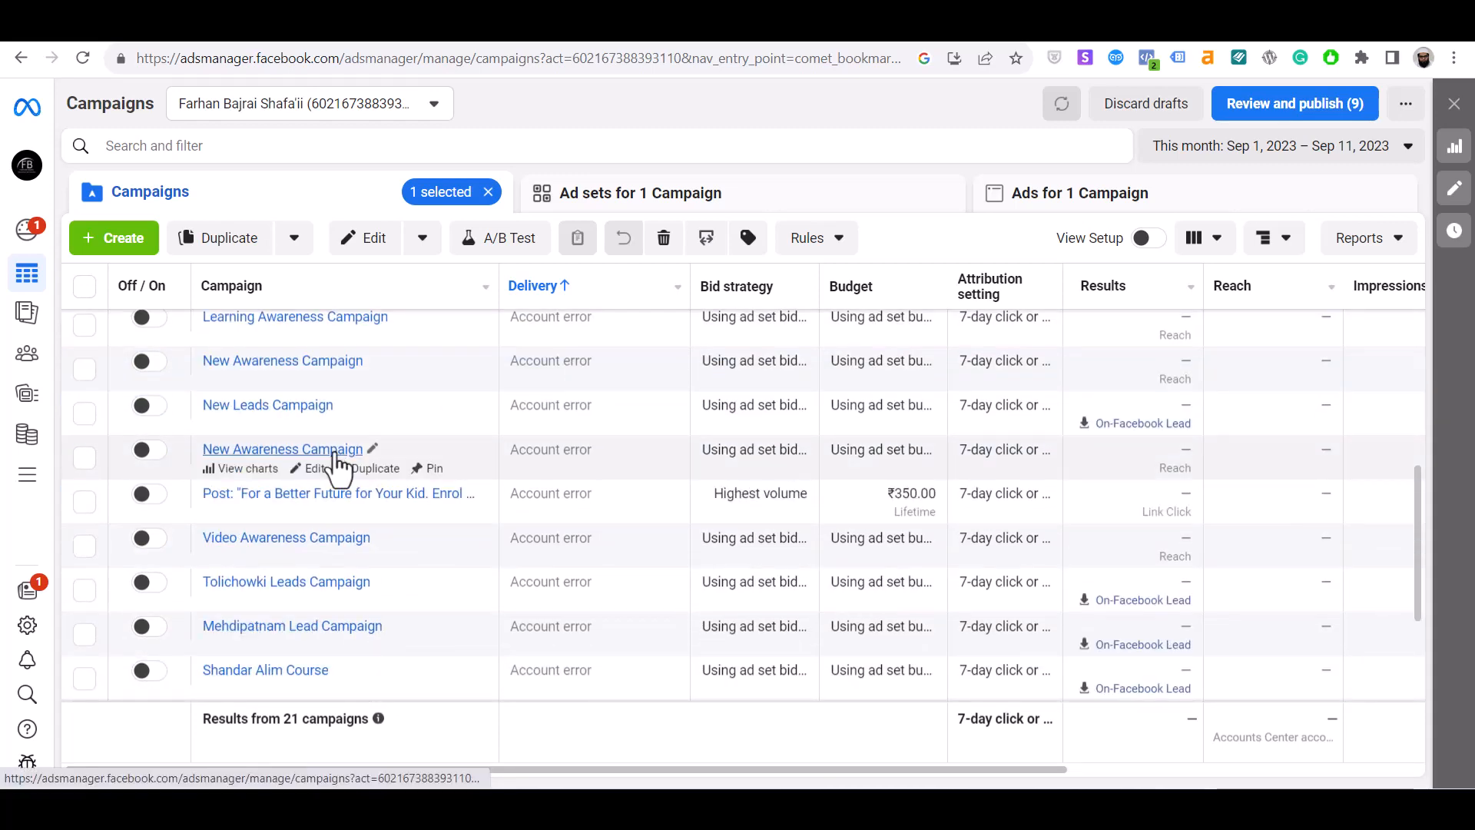
pyautogui.scroll(5, 334, 450)
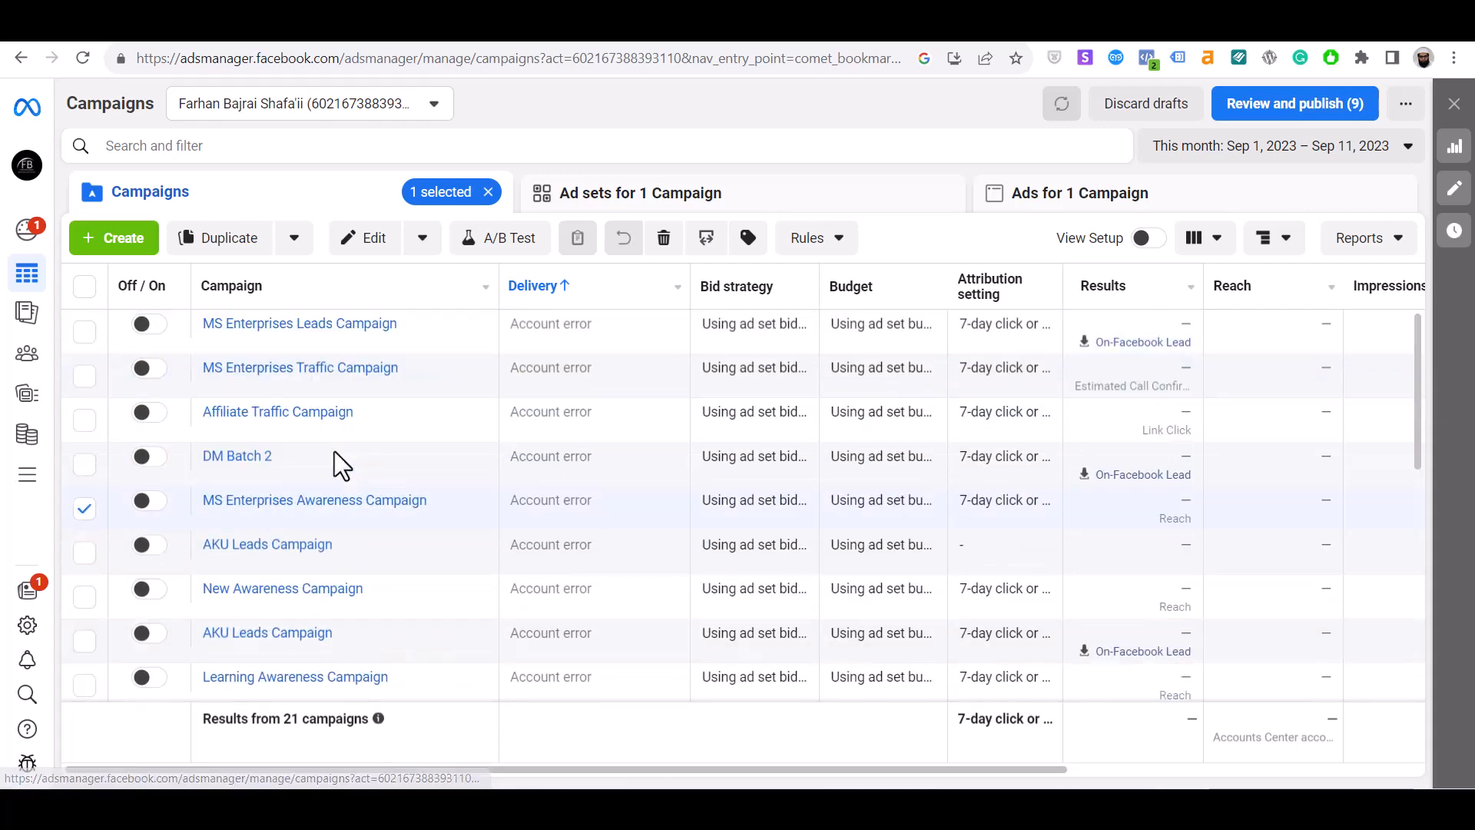
pyautogui.click(239, 460)
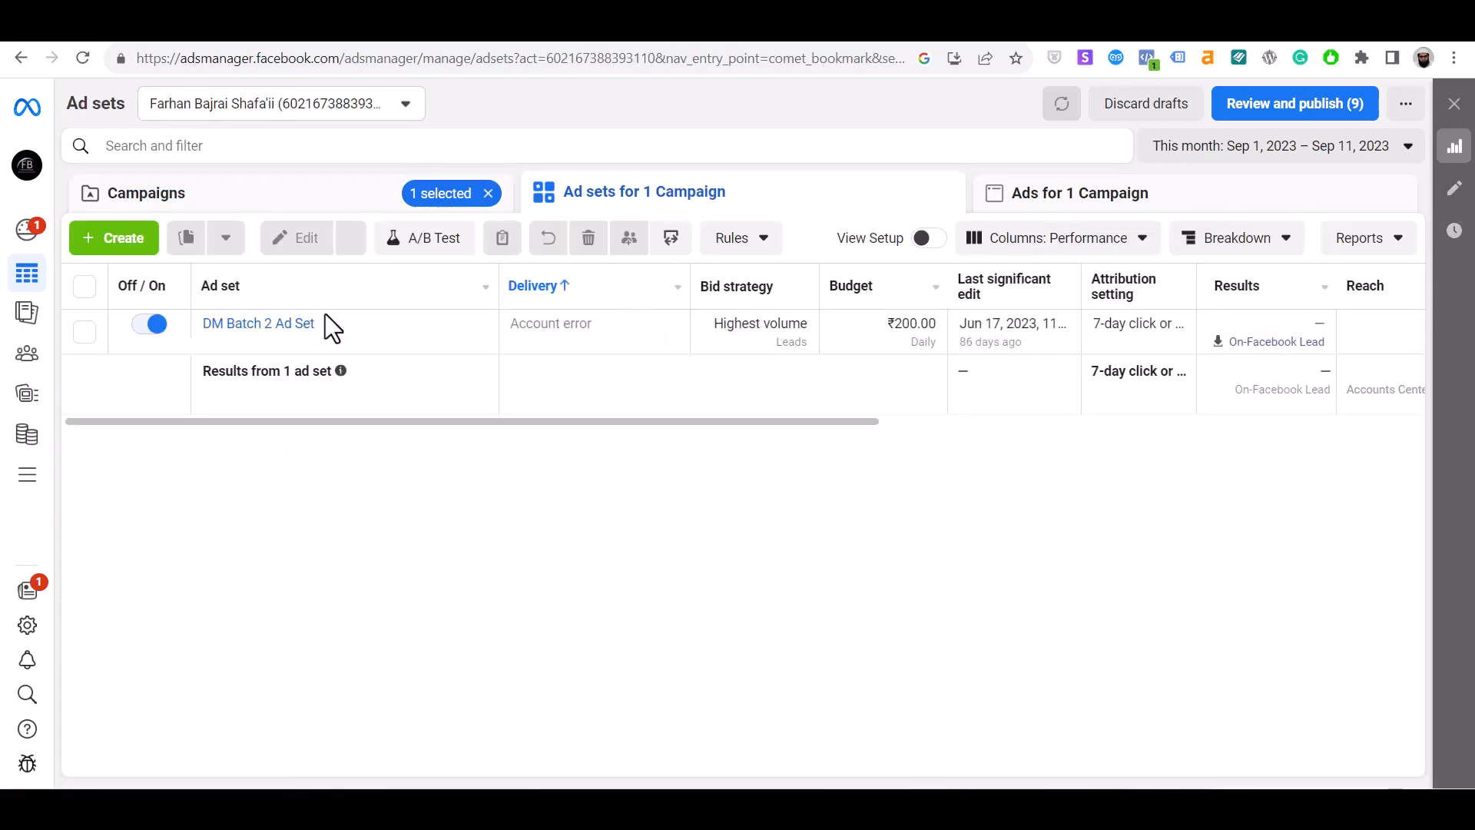
pyautogui.click(290, 325)
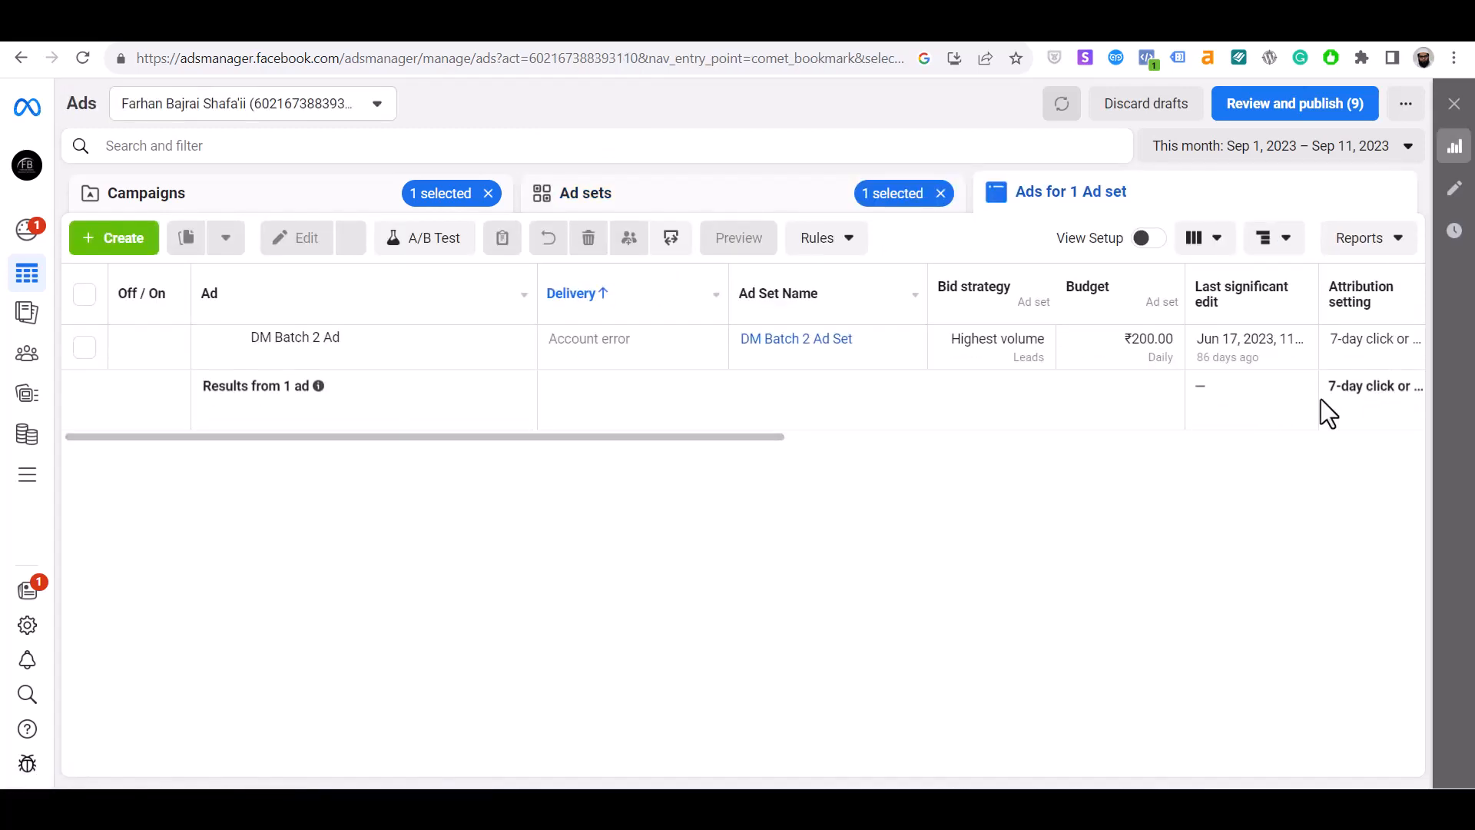
# Select DM Batch 2 Ad and open the lead download options from its On-Facebook Lead result
pyautogui.click(806, 354)
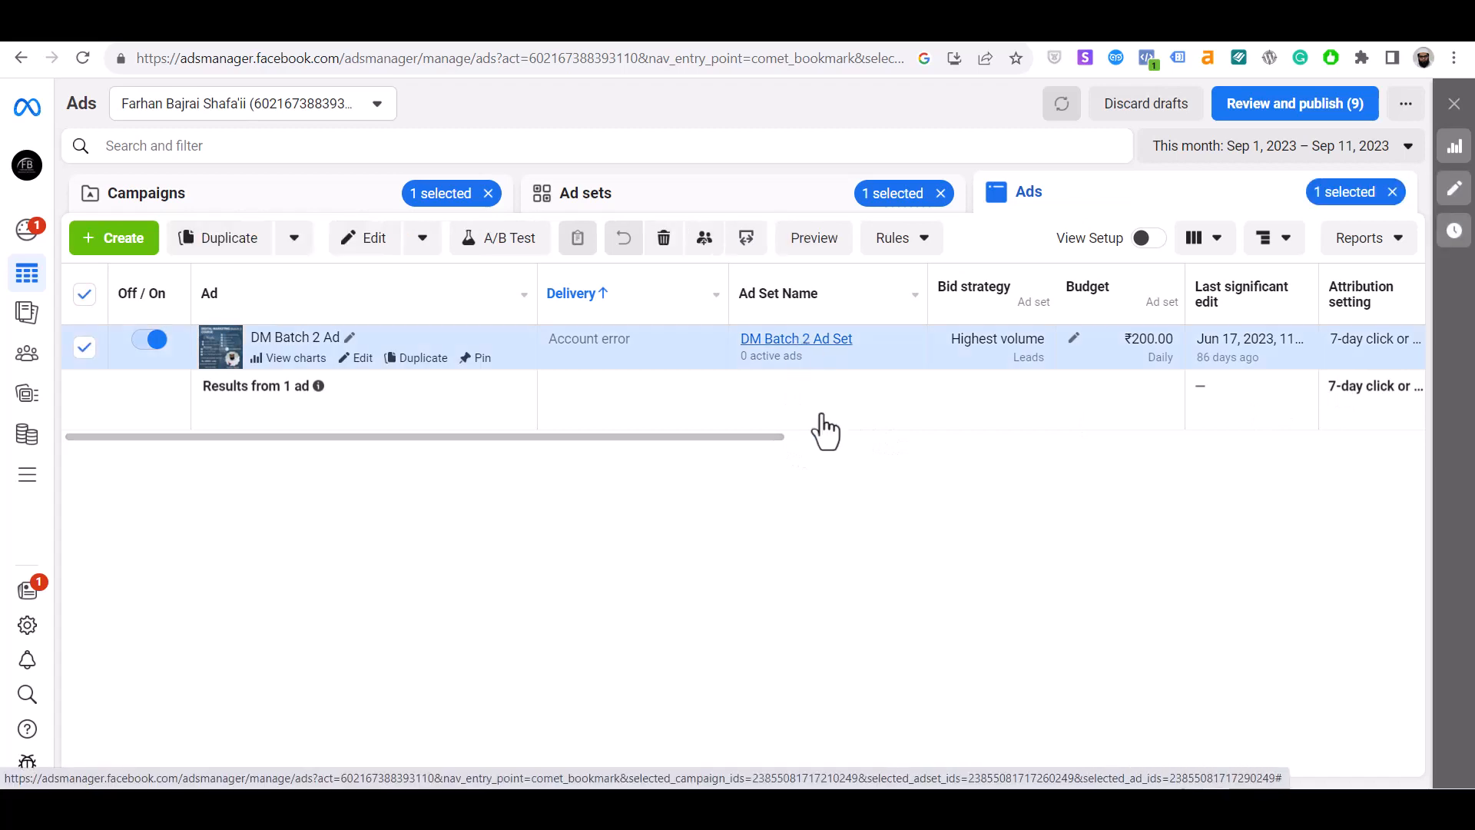
pyautogui.moveTo(738, 438); pyautogui.dragTo(1136, 476)
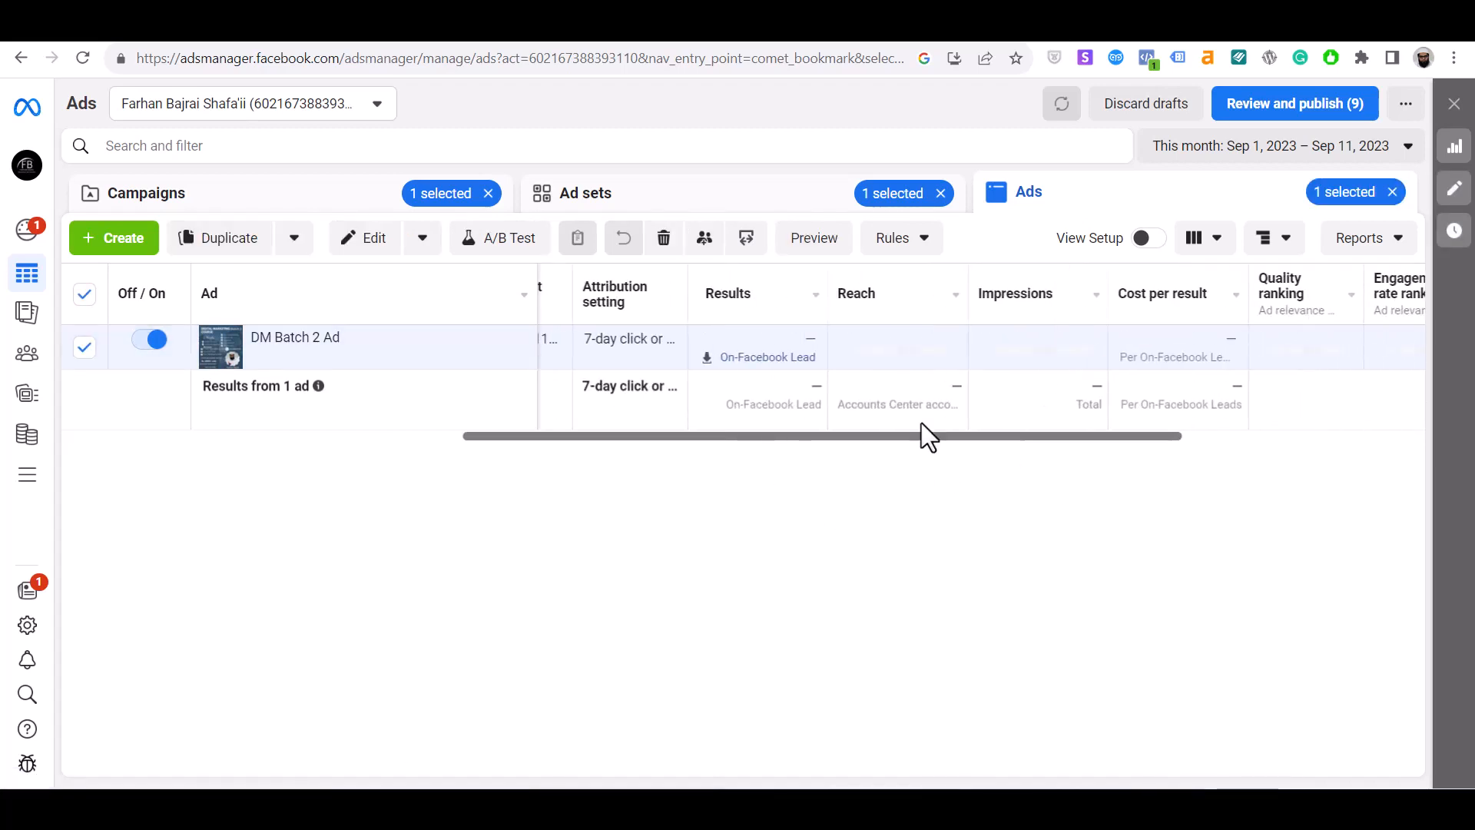
pyautogui.click(763, 358)
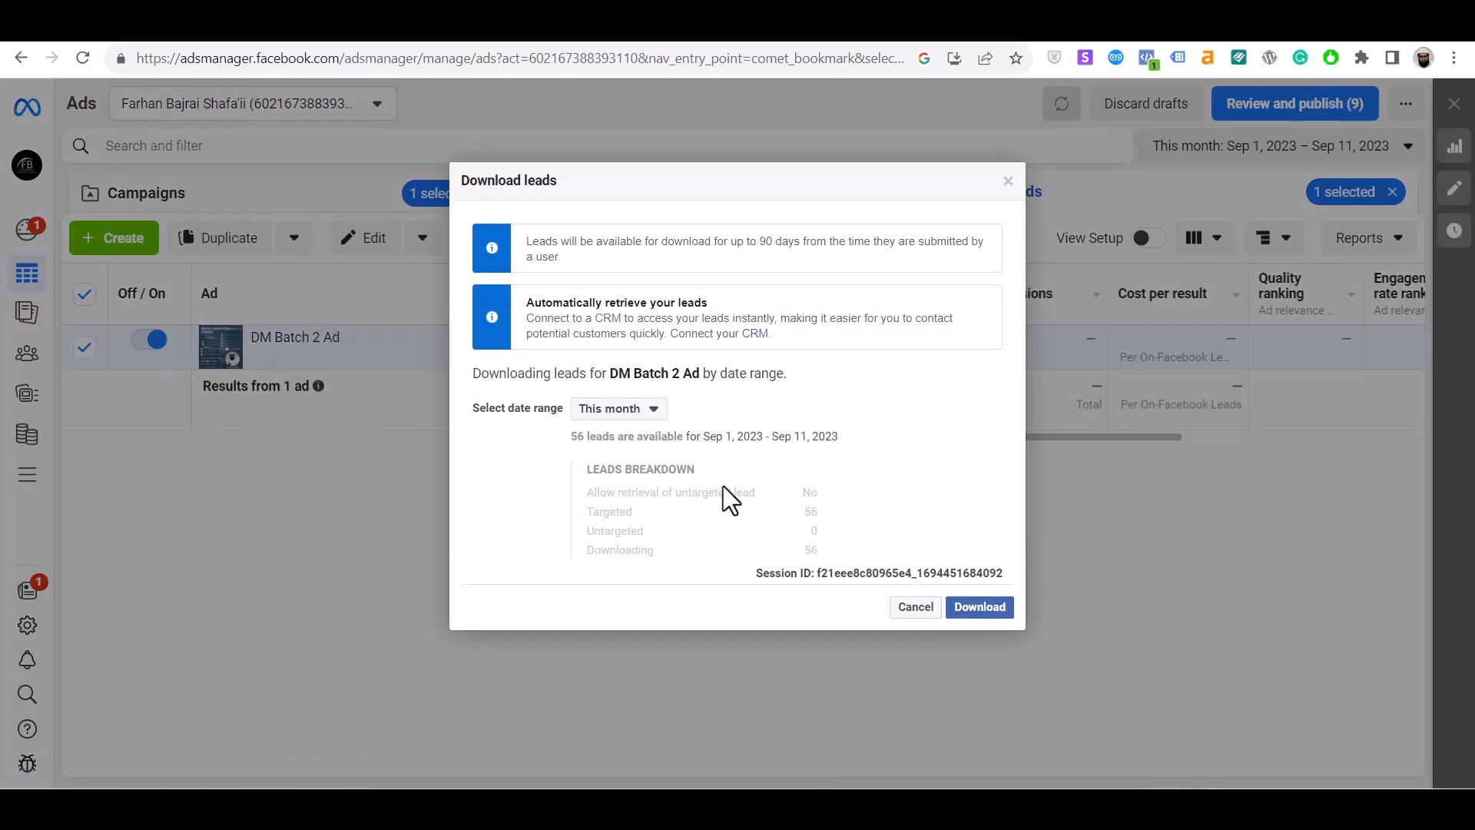
# Preview the CSV and XLS lead files for DM Batch 2 Ad, try the Maximum date range, and cancel the lead download
pyautogui.click(960, 610)
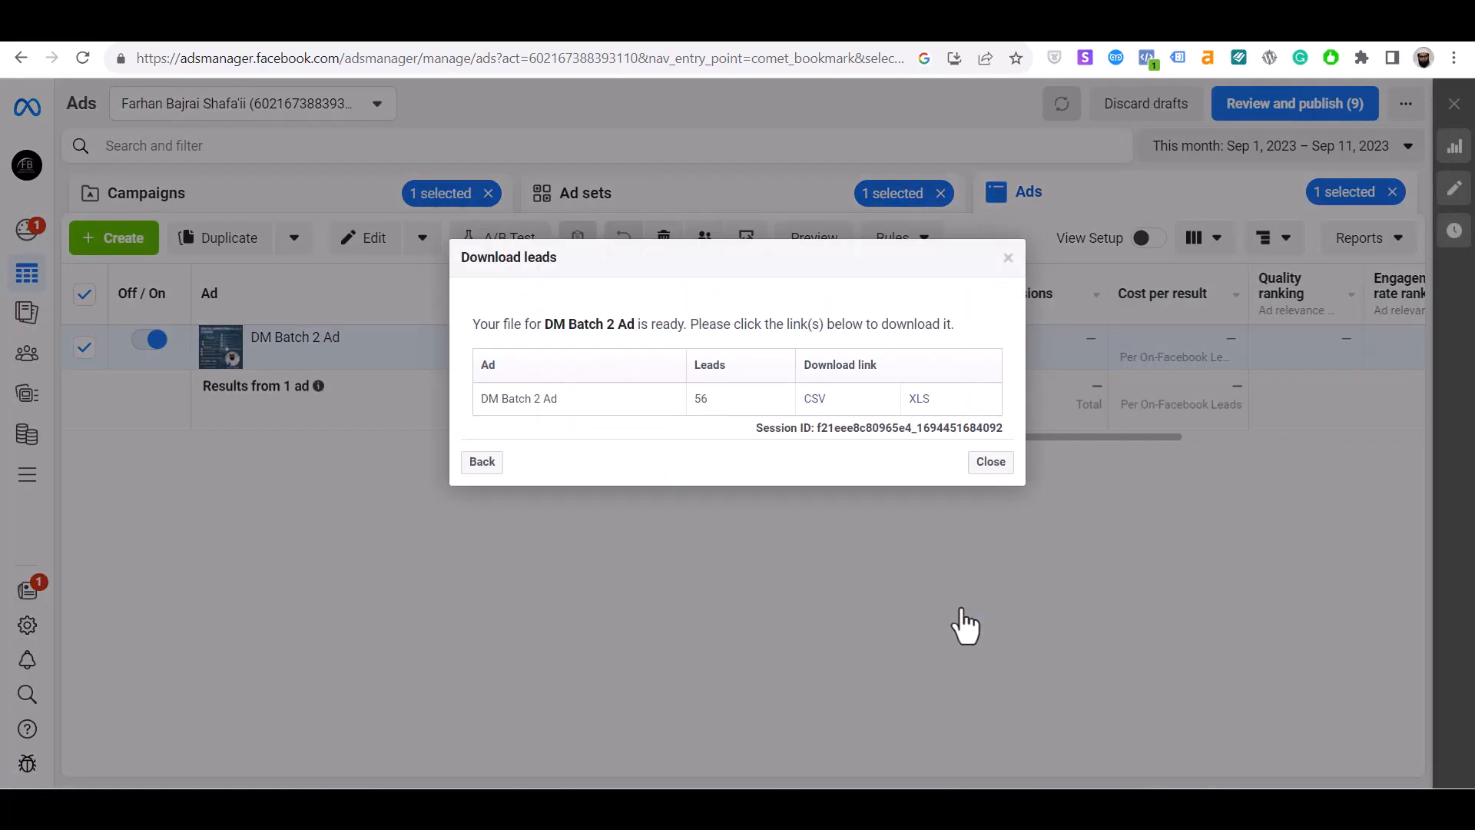
pyautogui.click(484, 463)
pyautogui.click(619, 414)
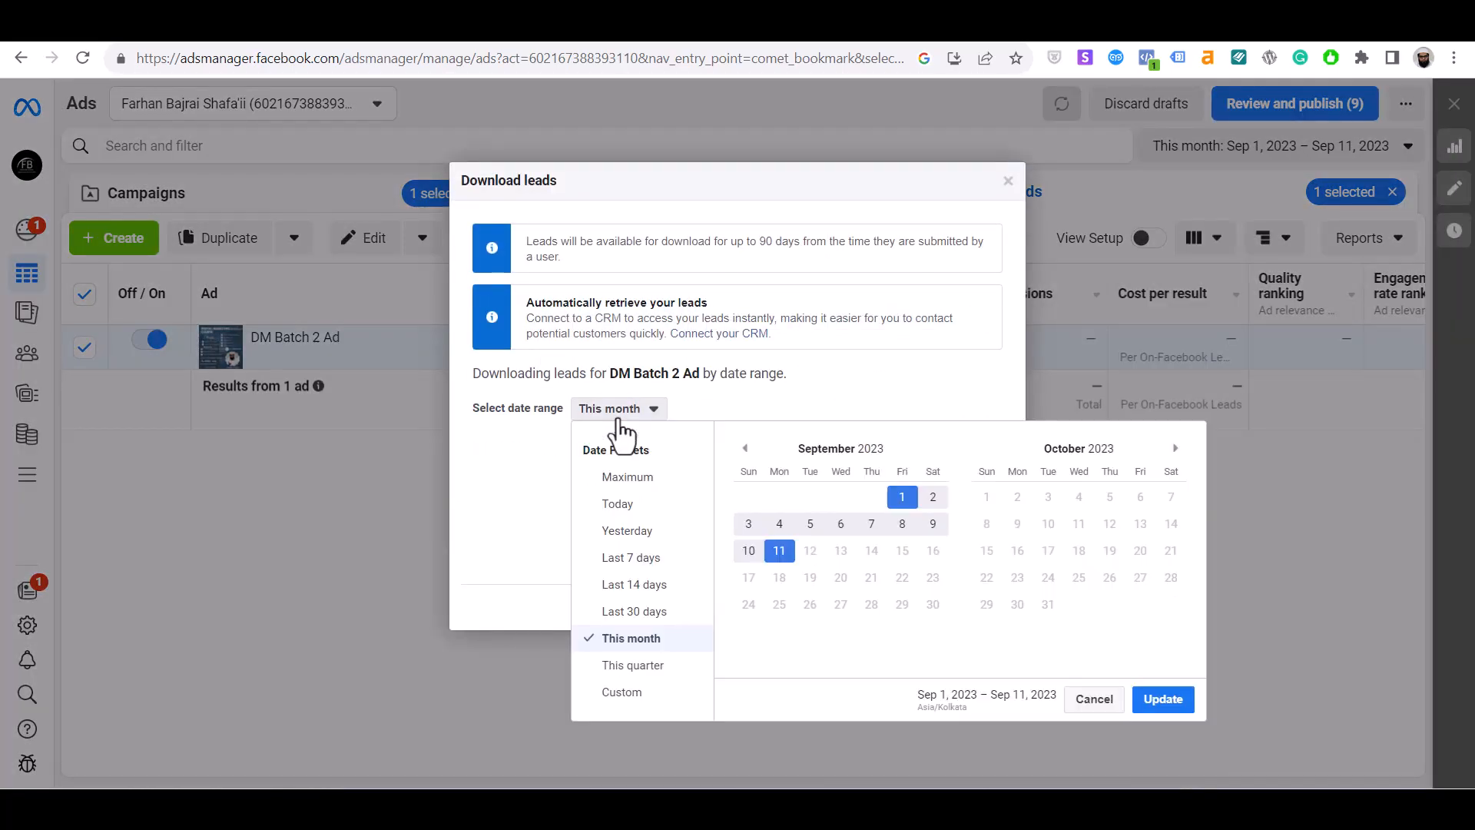
pyautogui.click(639, 477)
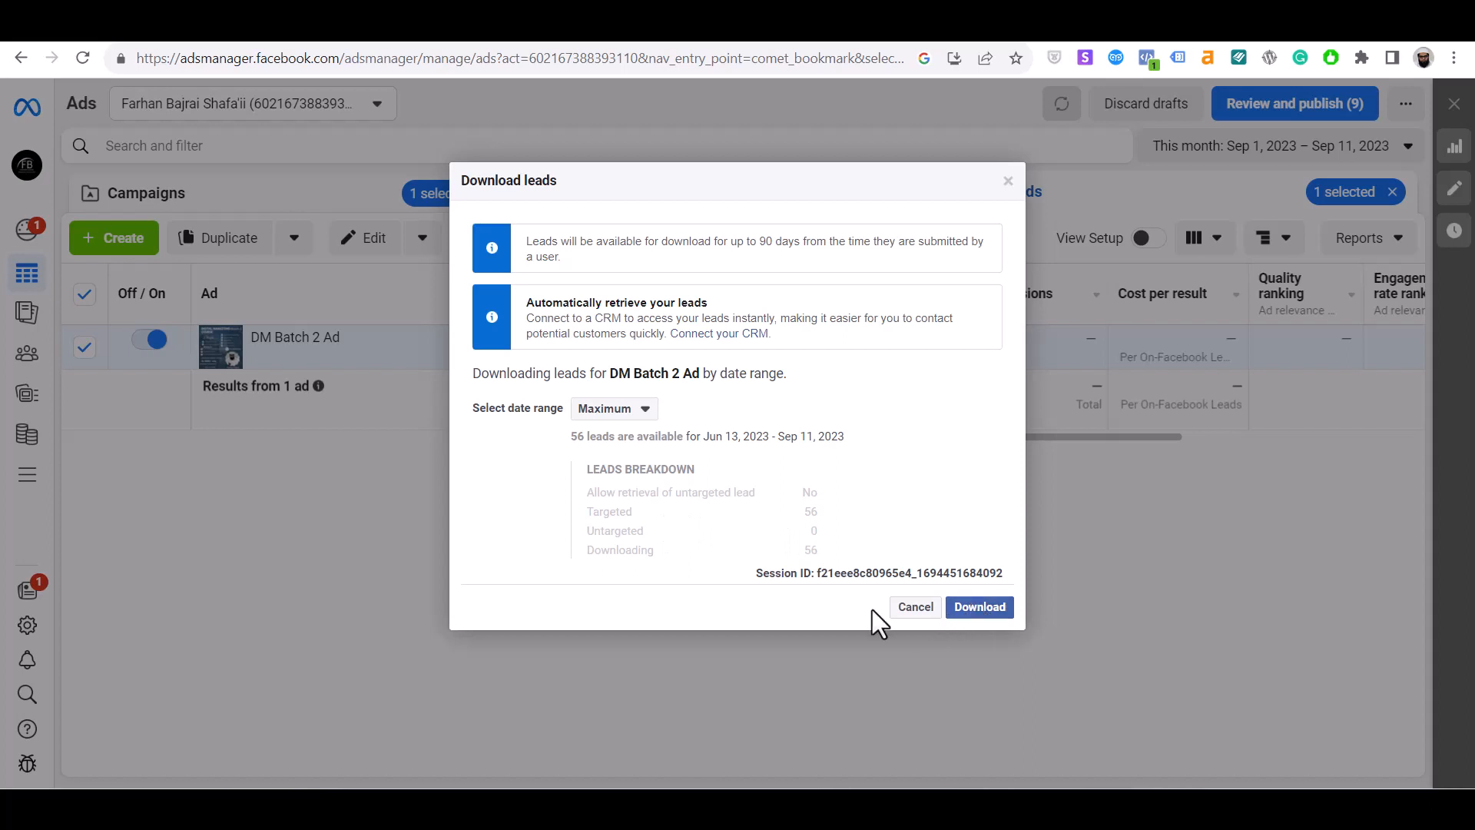
pyautogui.click(918, 610)
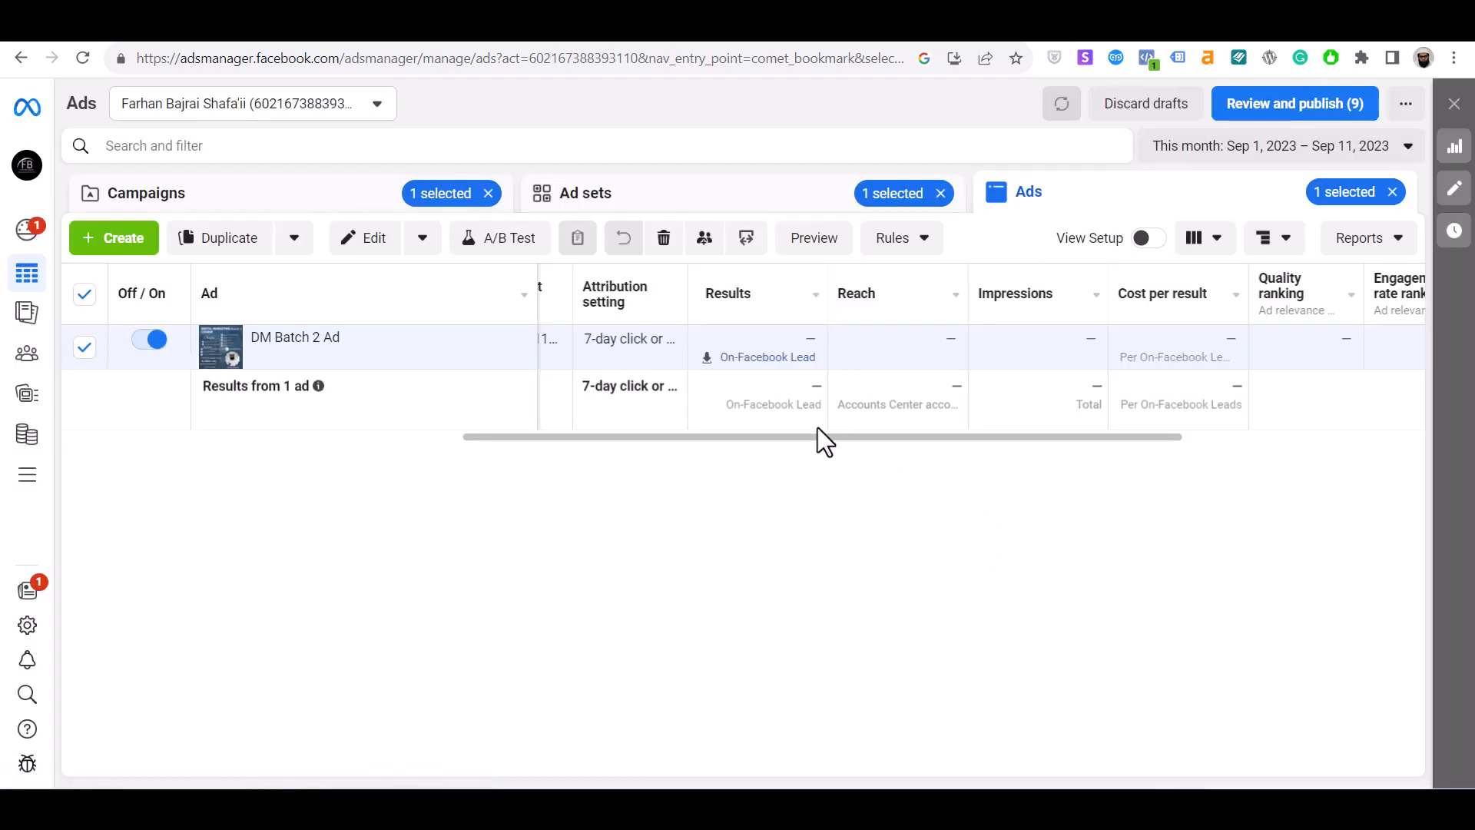
# Review the ad's budget, attribution and result columns, and return to the campaign list
pyautogui.moveTo(817, 429); pyautogui.dragTo(464, 441)
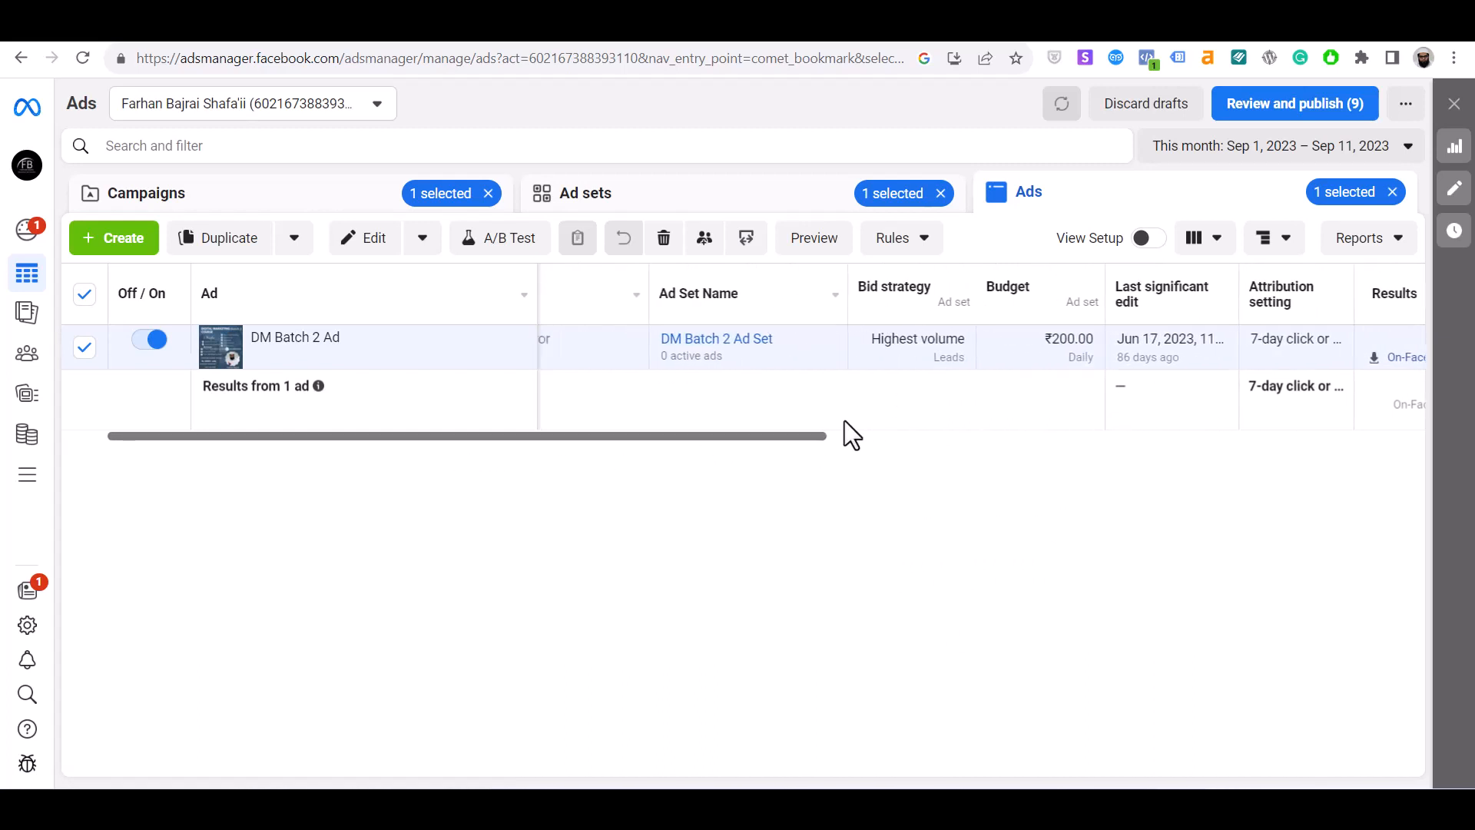
pyautogui.moveTo(796, 435); pyautogui.dragTo(1166, 465)
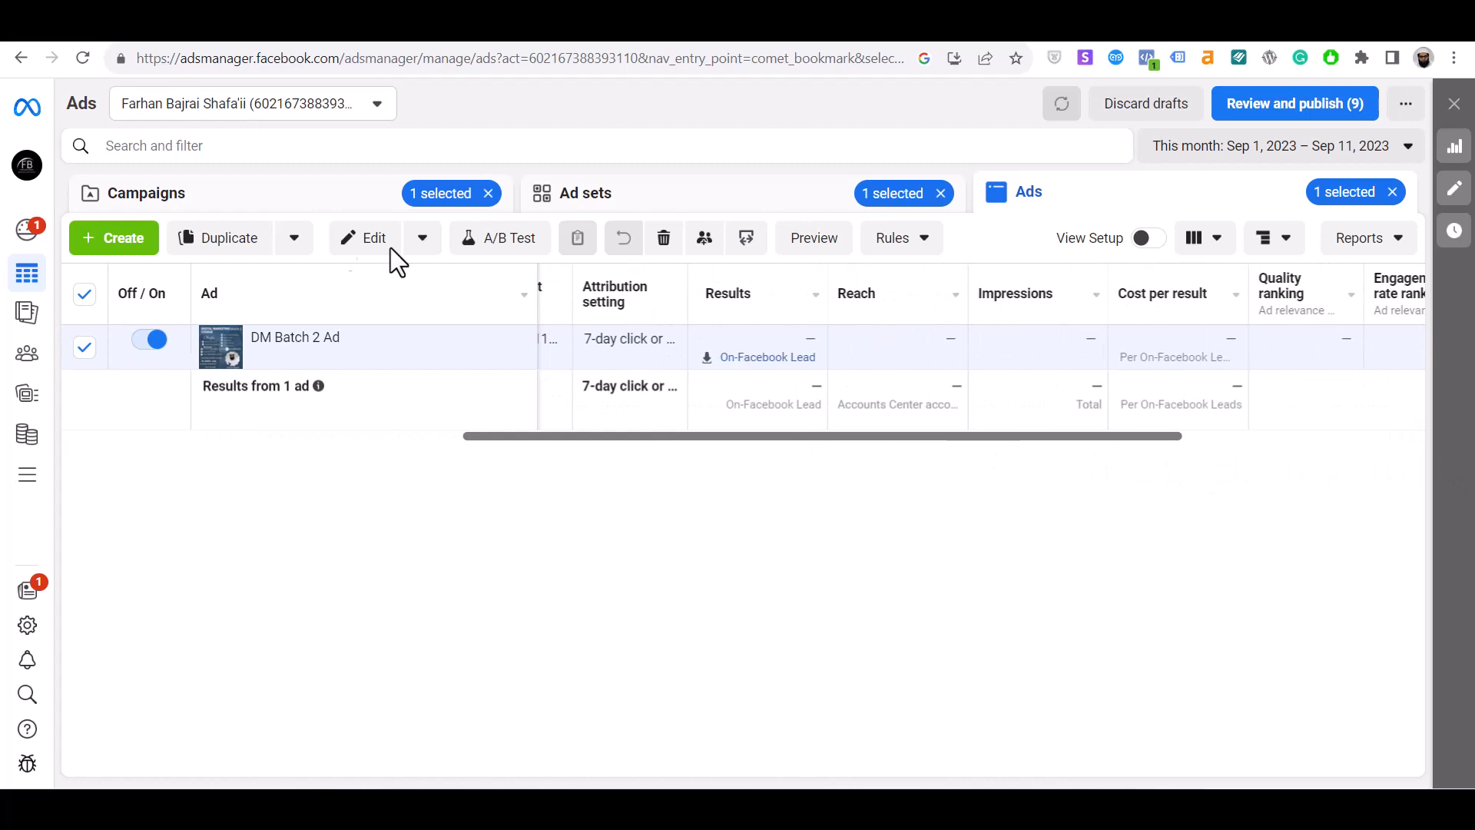
pyautogui.click(146, 203)
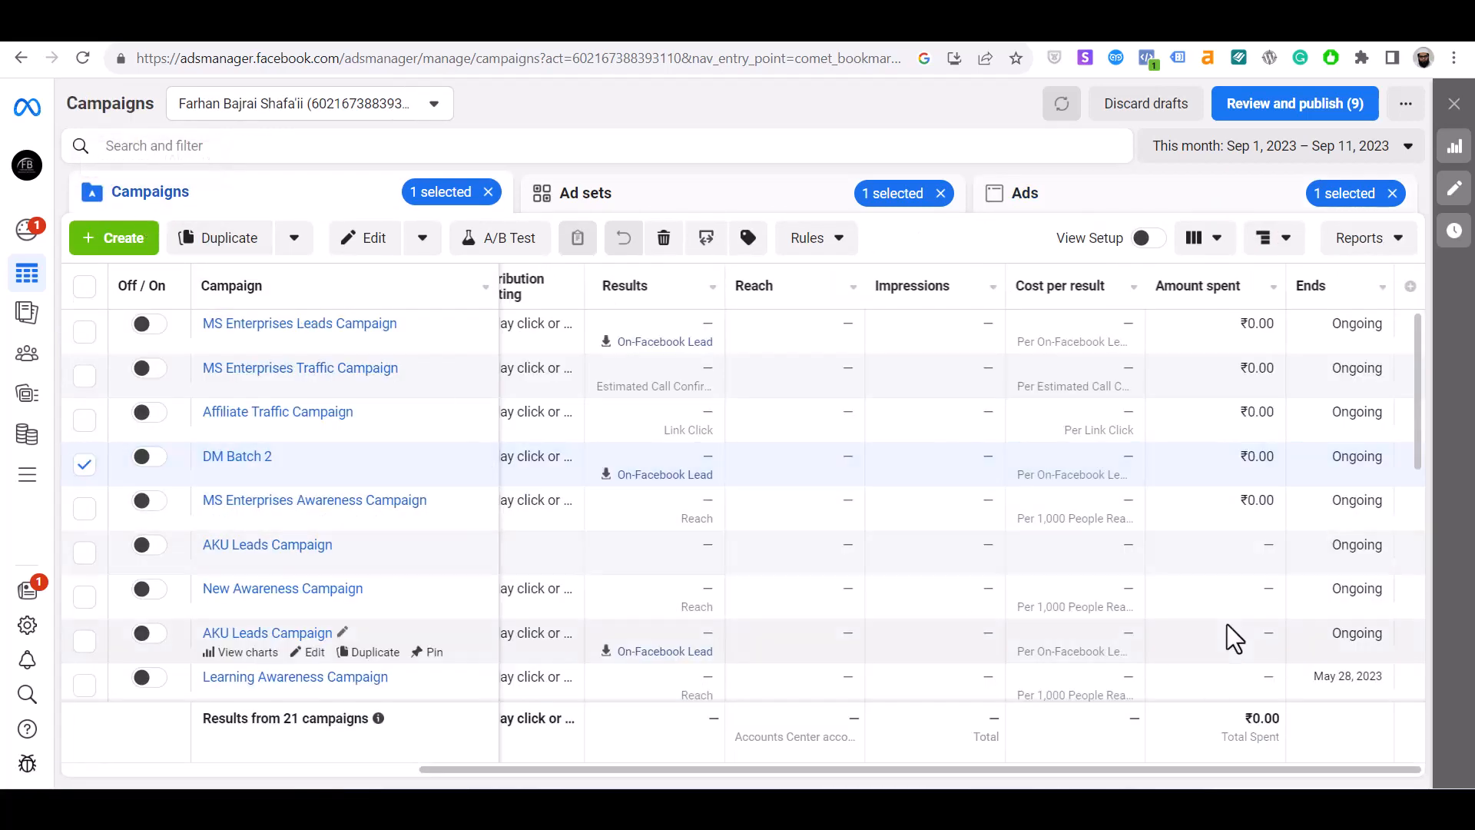
pyautogui.moveTo(1032, 768); pyautogui.dragTo(1052, 742)
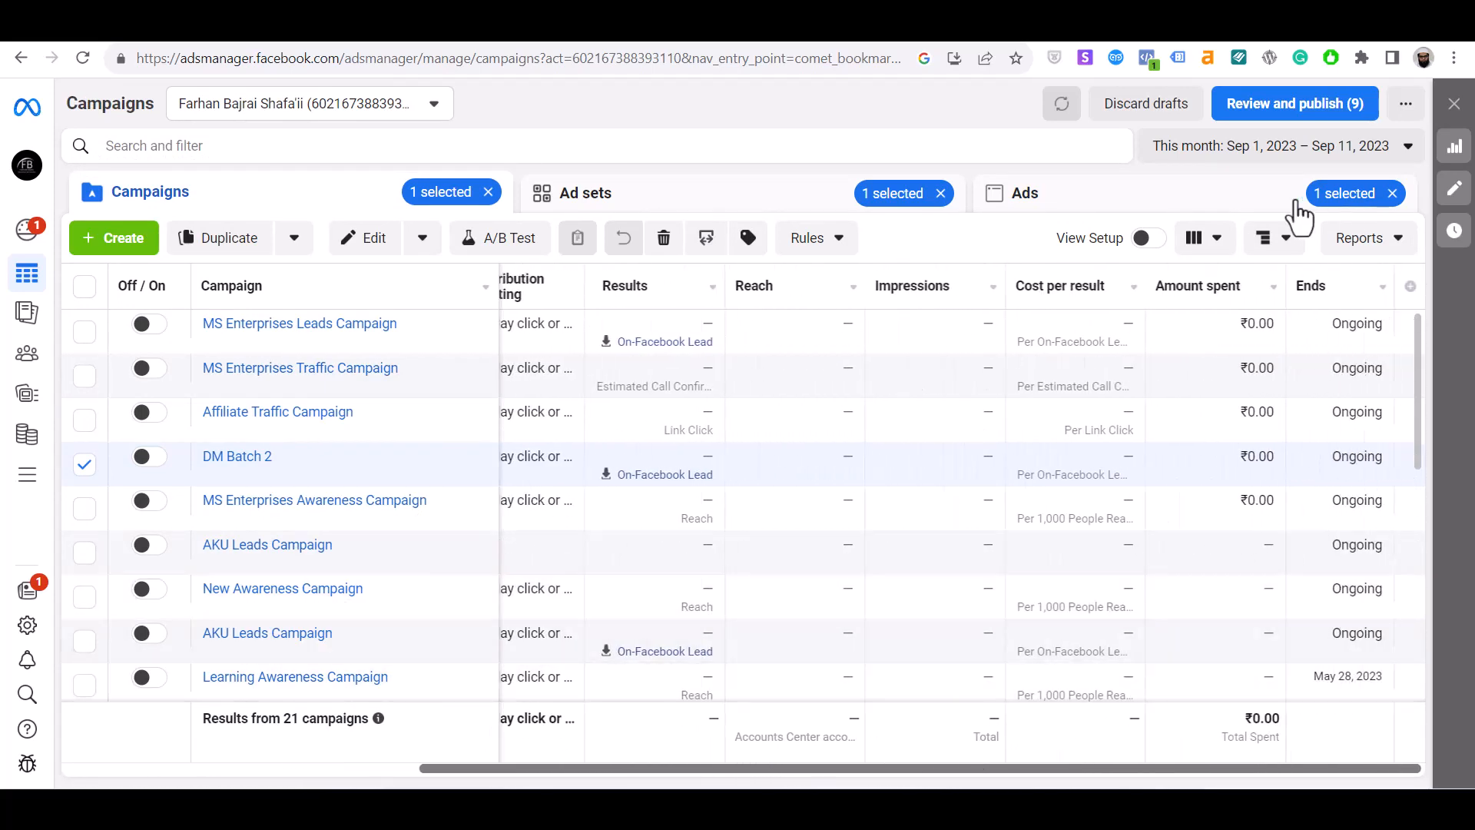
# Set the campaign reporting date range to Jun 1, 2023 – Jul 31, 2023
pyautogui.click(1246, 157)
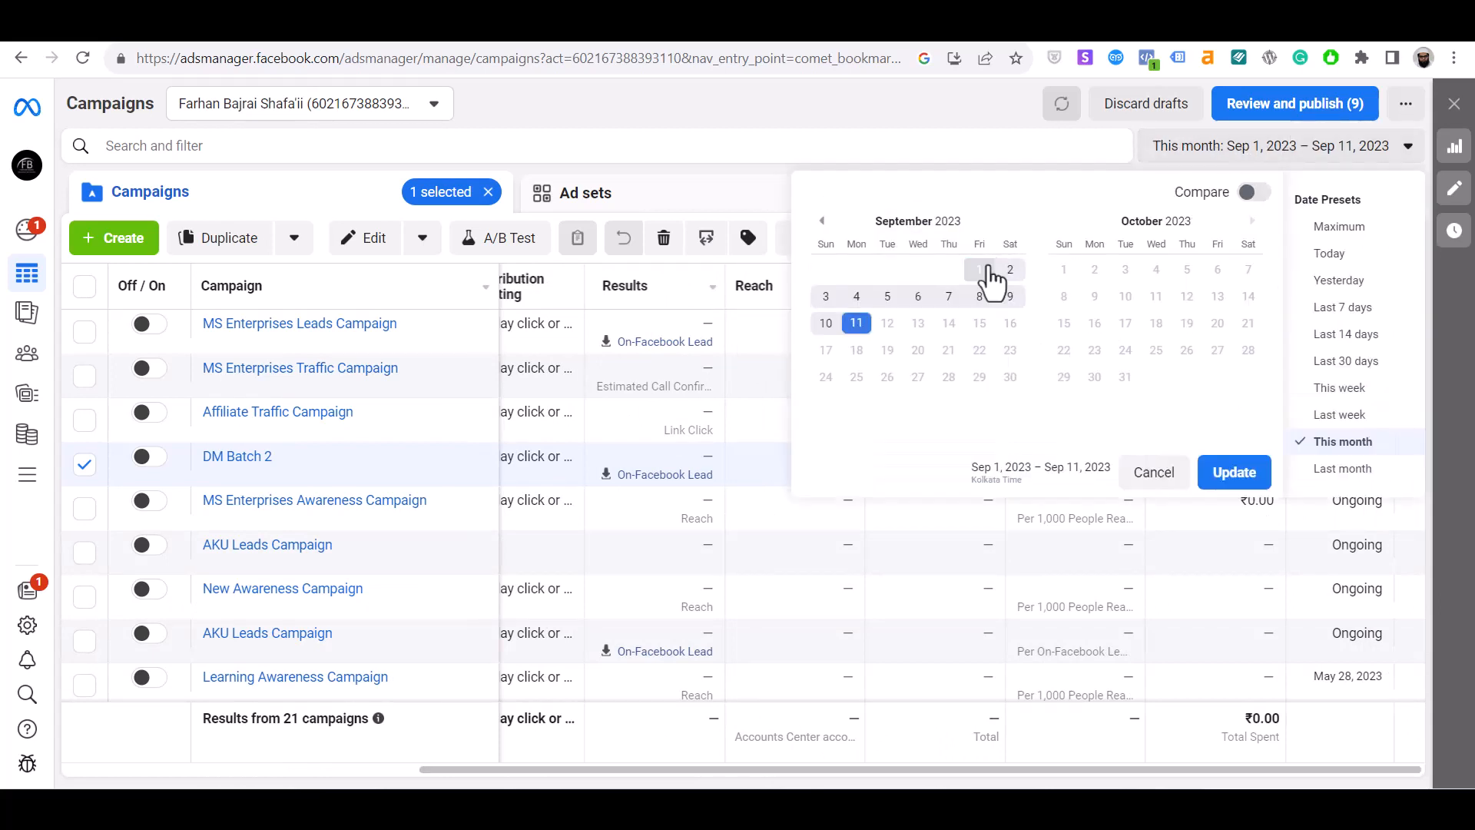
pyautogui.click(824, 222)
pyautogui.click(823, 222)
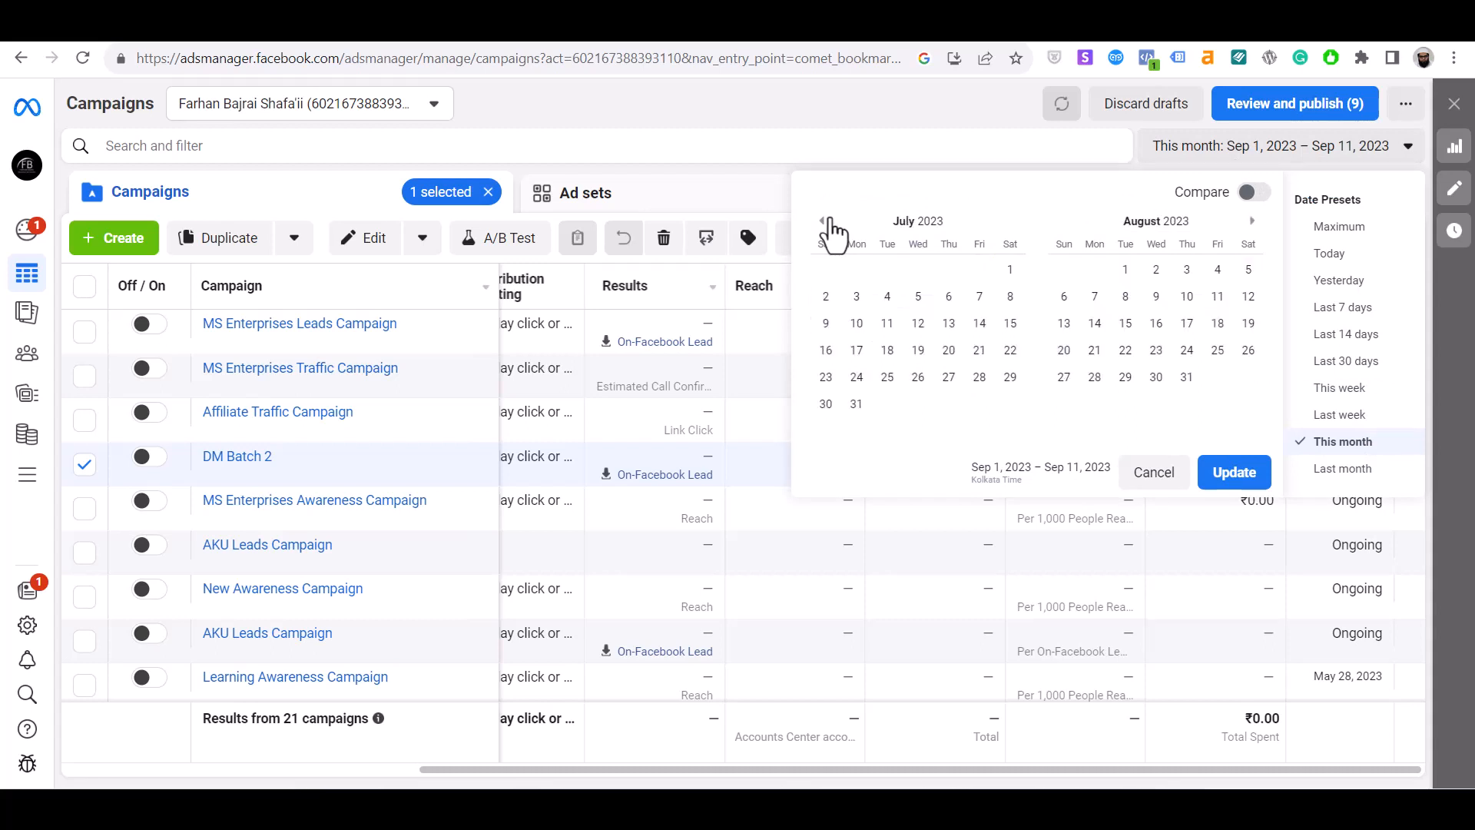
pyautogui.click(1013, 269)
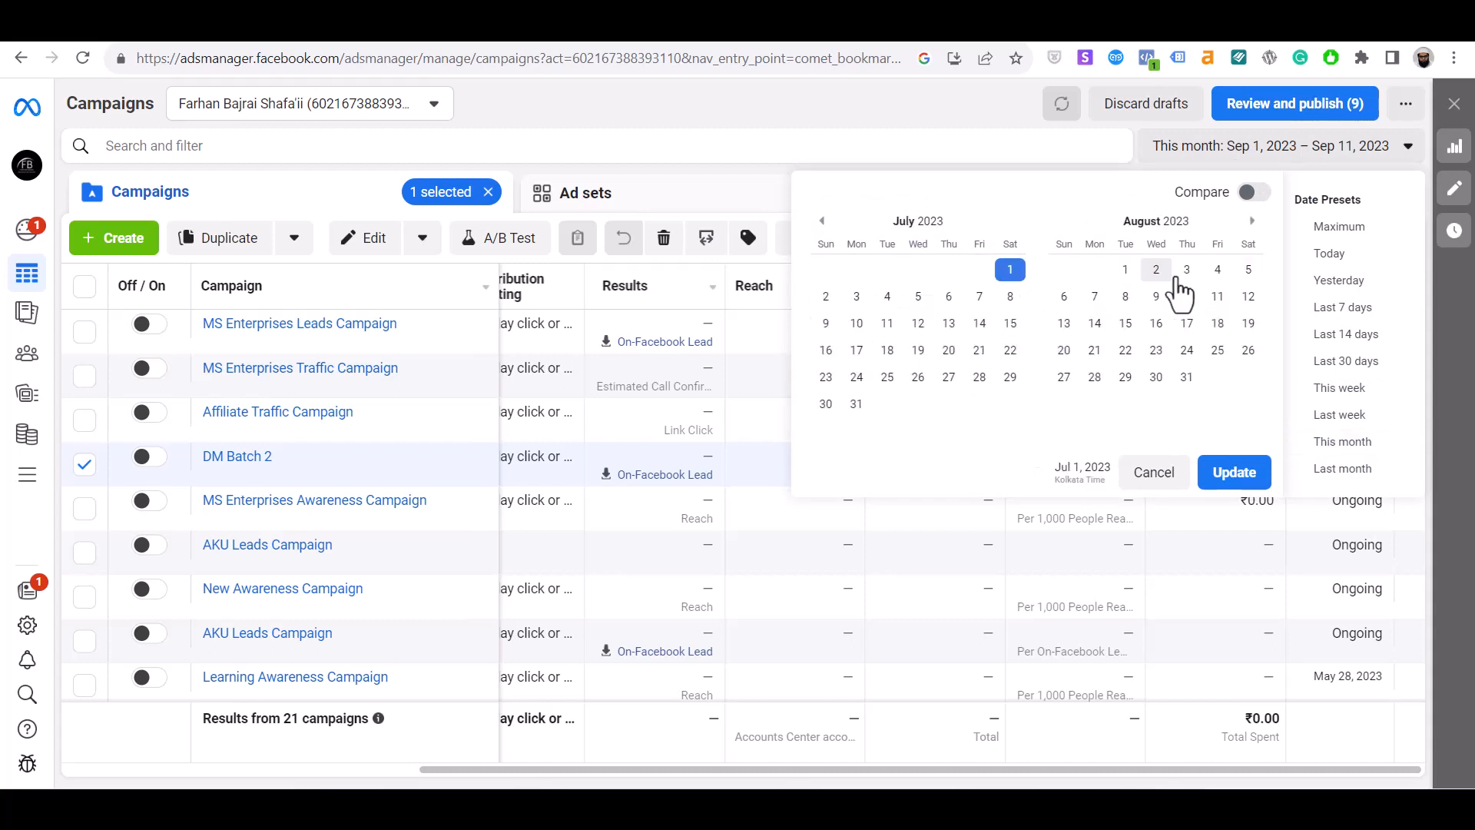
pyautogui.click(821, 221)
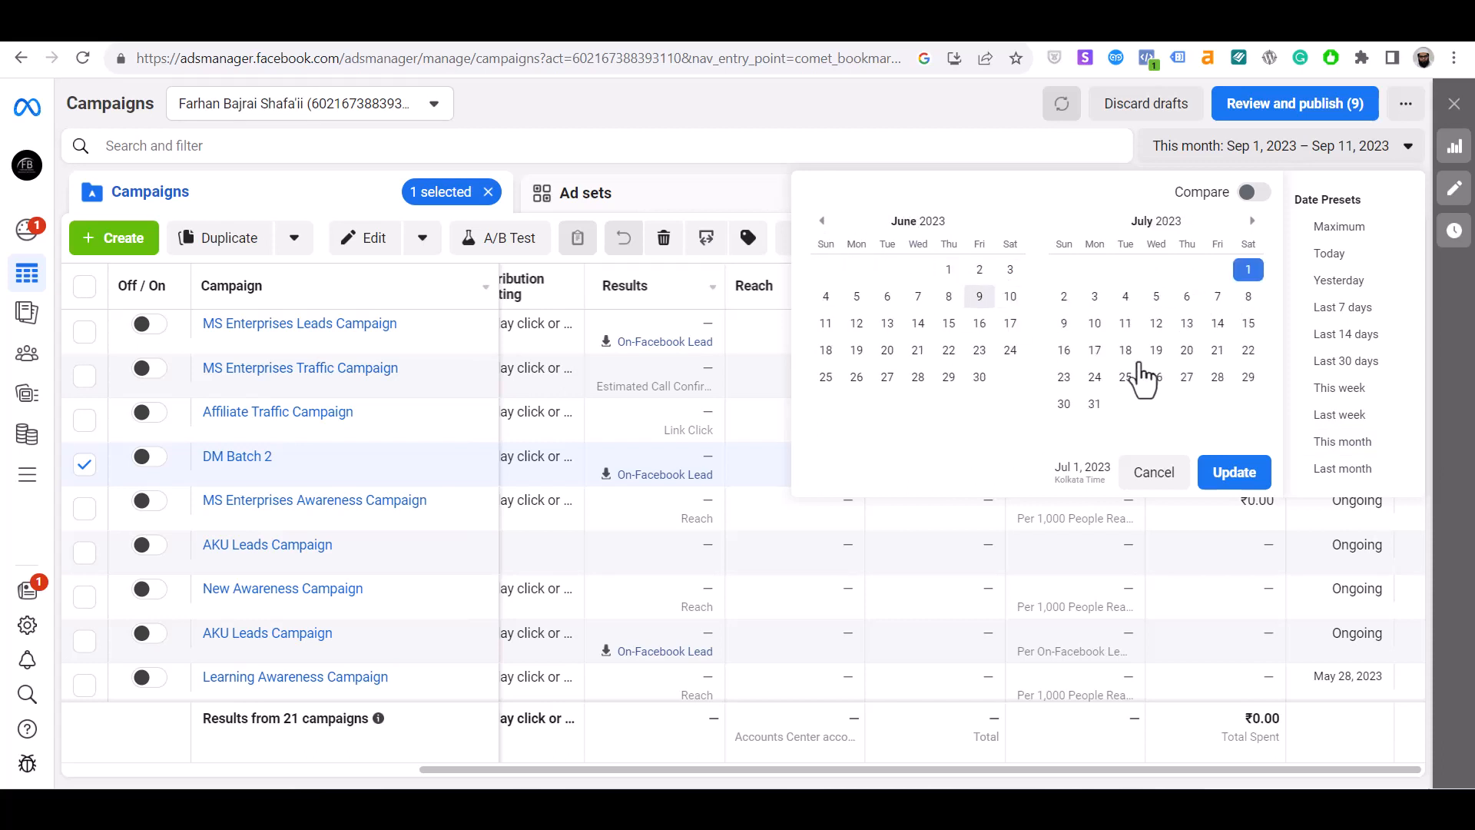
pyautogui.click(949, 299)
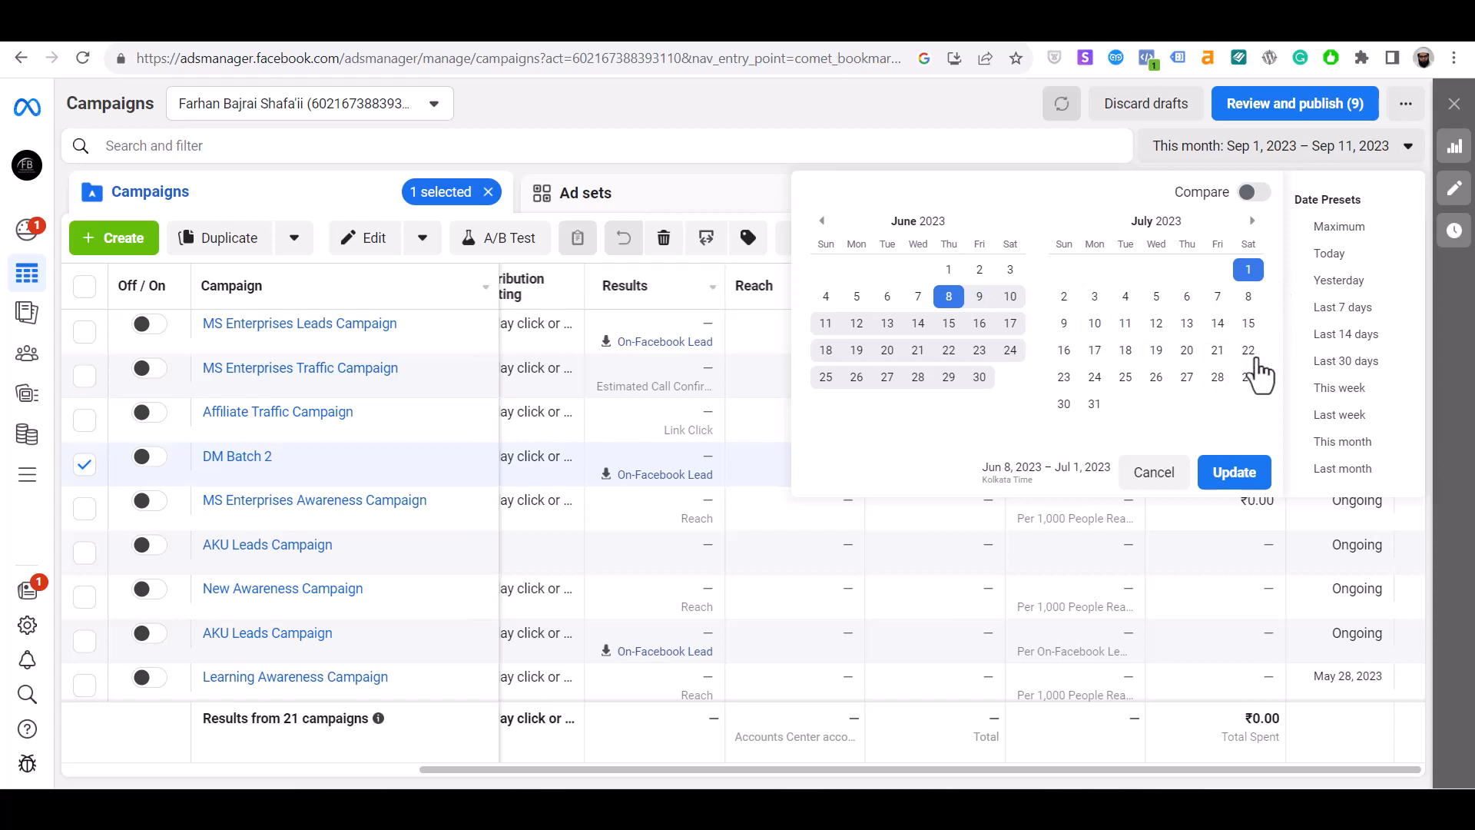
pyautogui.click(1095, 403)
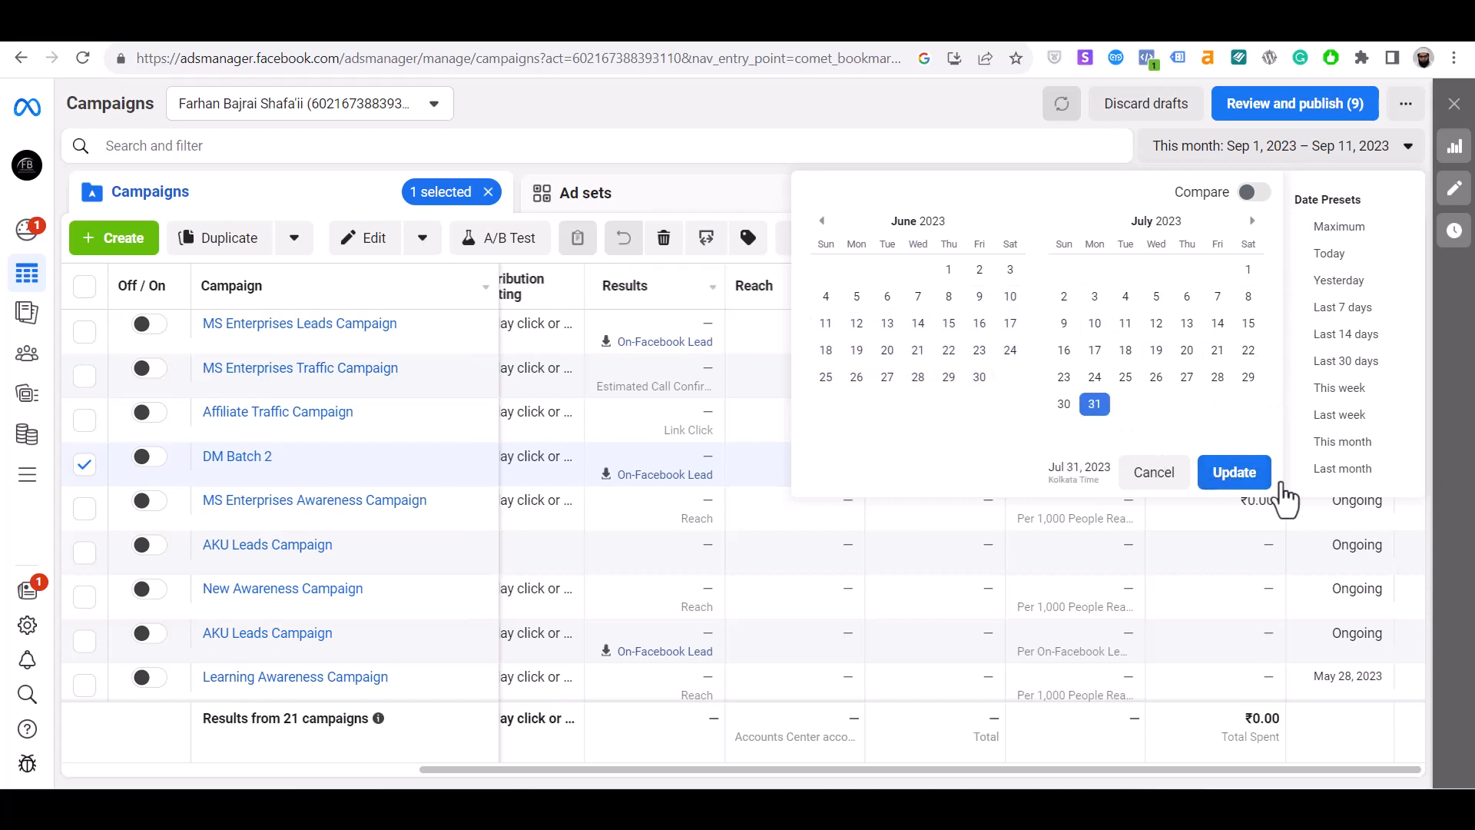
pyautogui.click(948, 269)
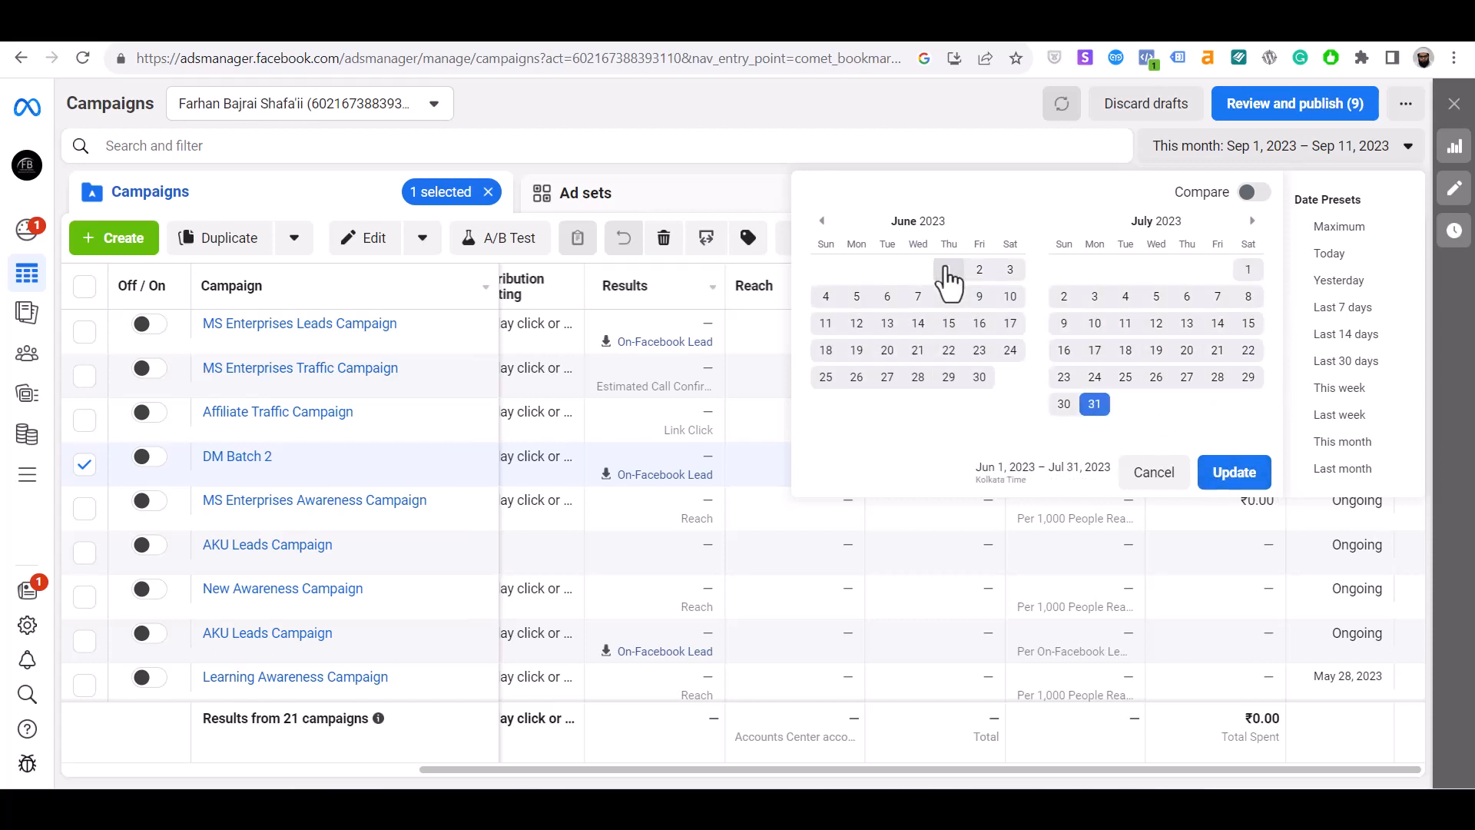
pyautogui.click(1229, 473)
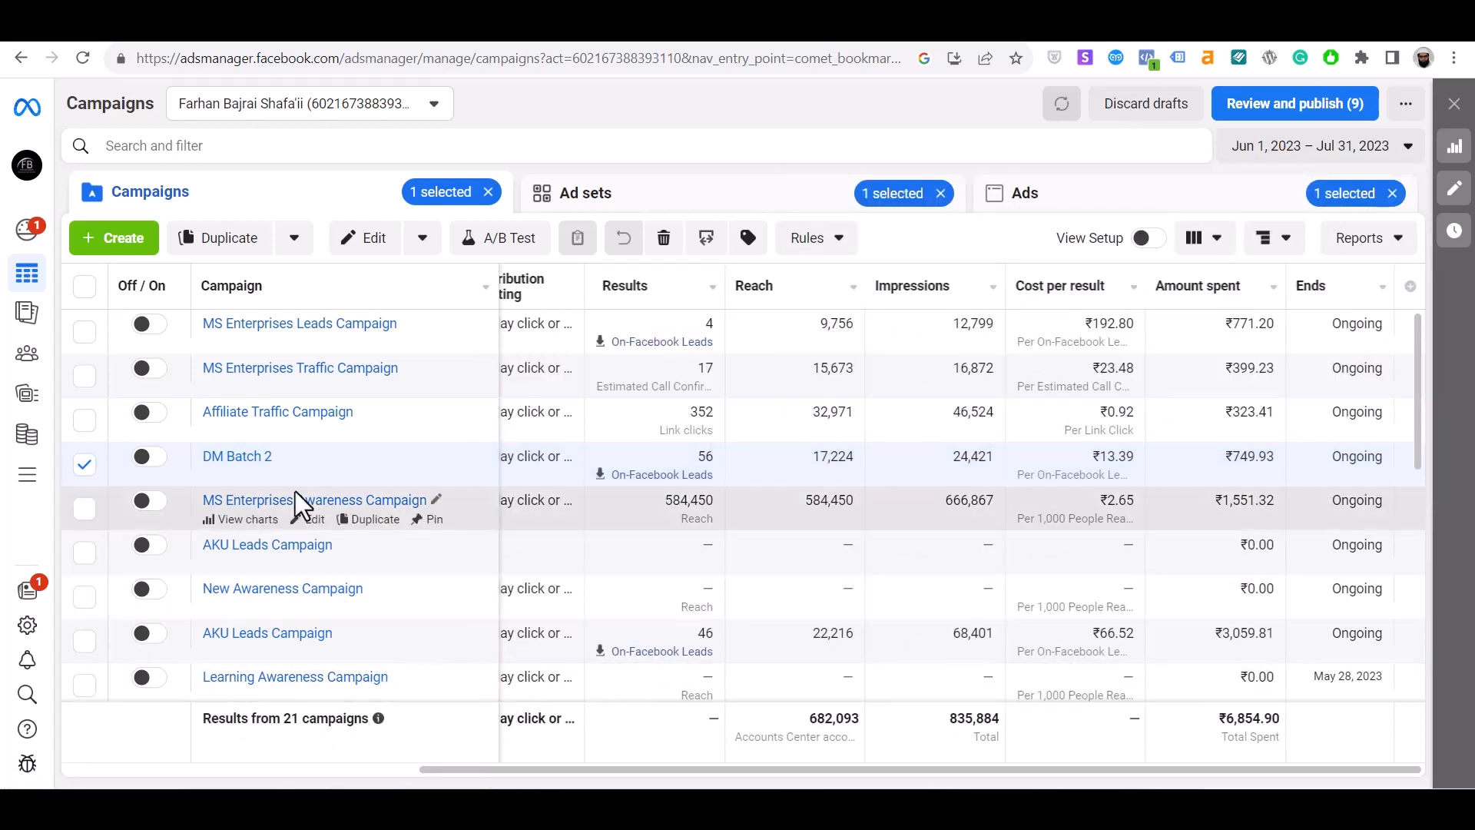
# Examine the campaigns' results, reach, impressions and cost per result, and highlight the amount spent on DM Batch 2
pyautogui.moveTo(632, 768); pyautogui.dragTo(473, 771)
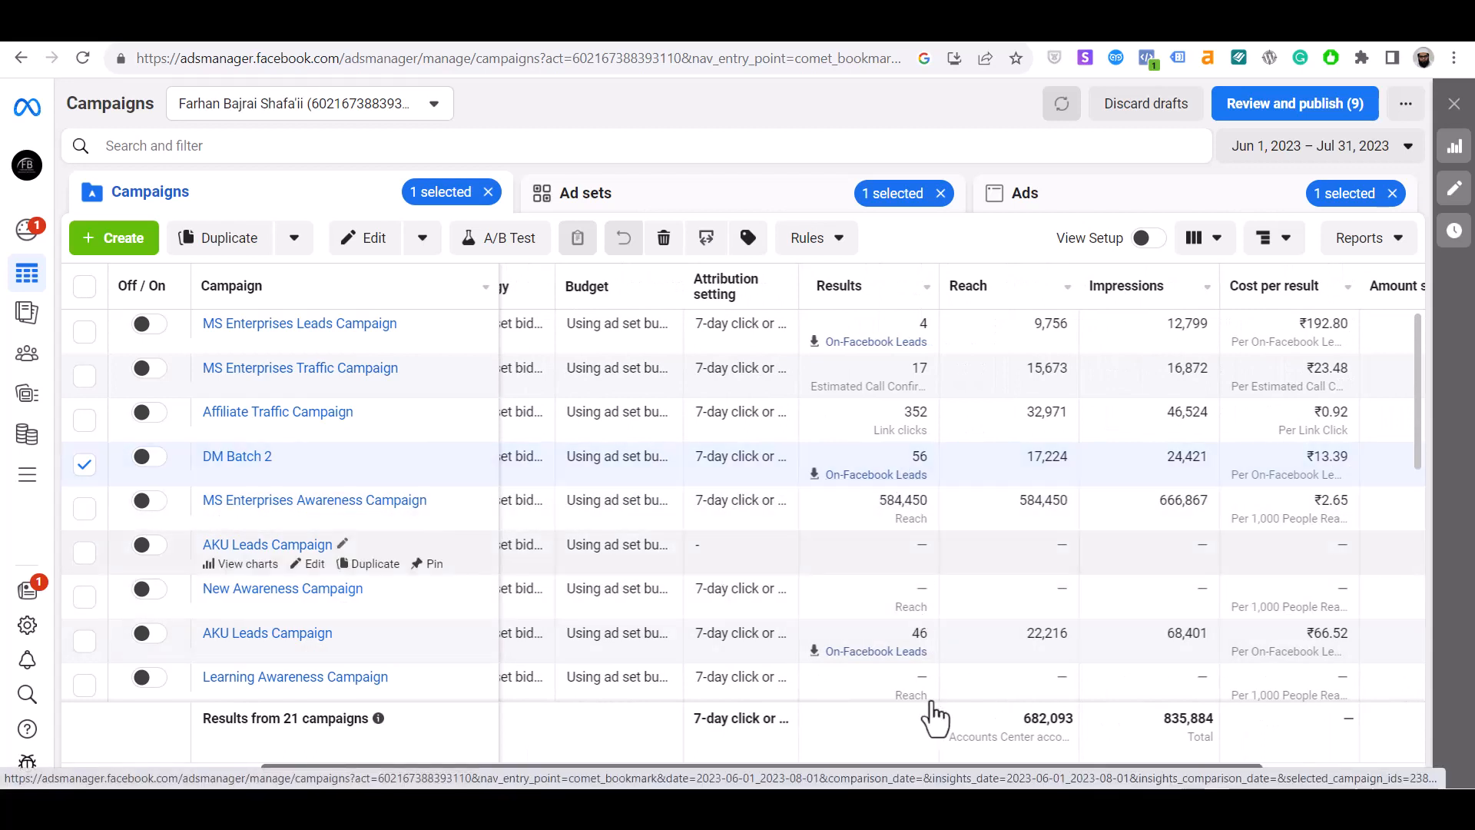
pyautogui.moveTo(929, 780); pyautogui.dragTo(1067, 778)
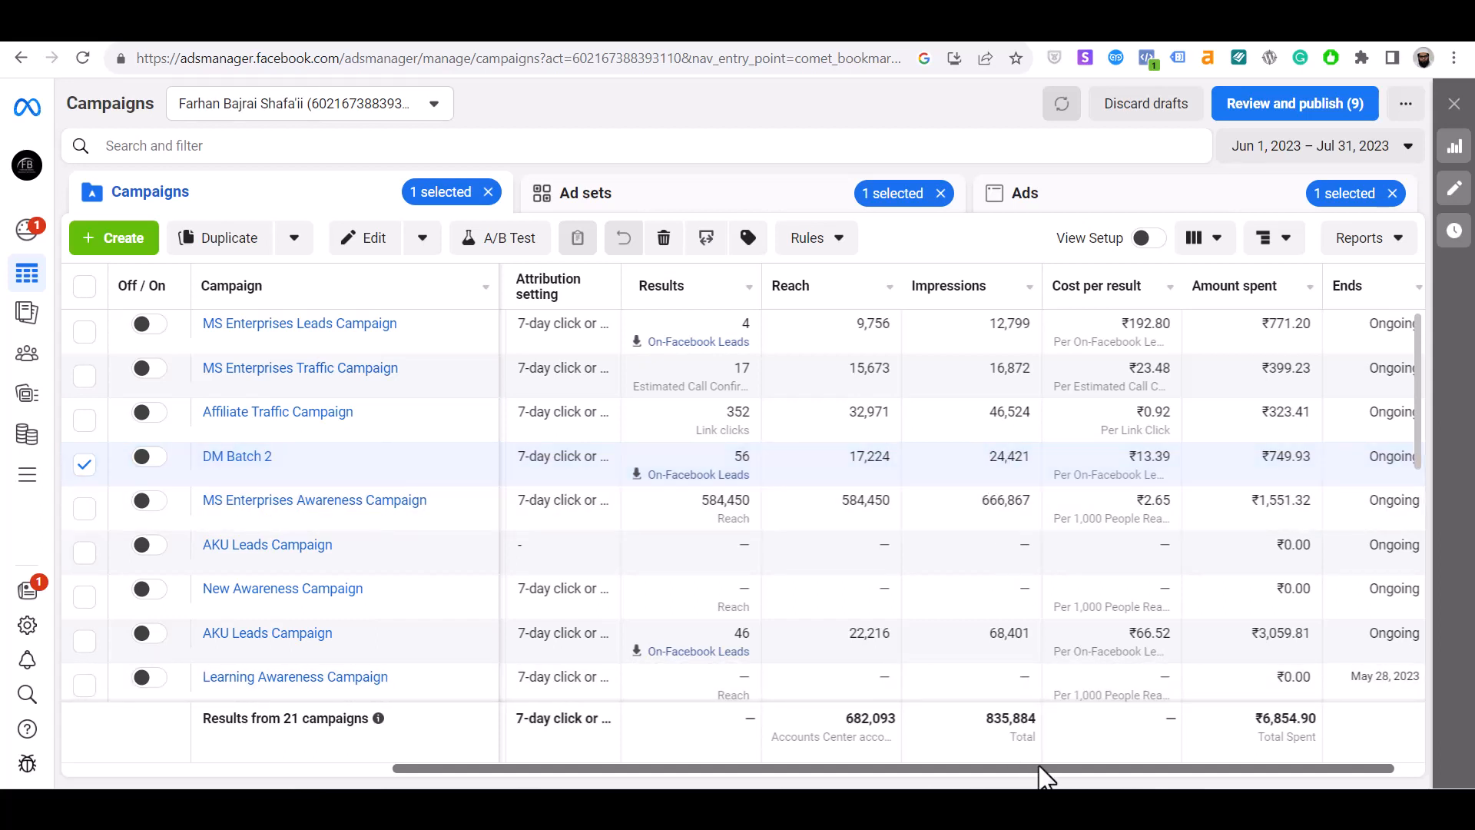
pyautogui.moveTo(1040, 767); pyautogui.dragTo(1081, 764)
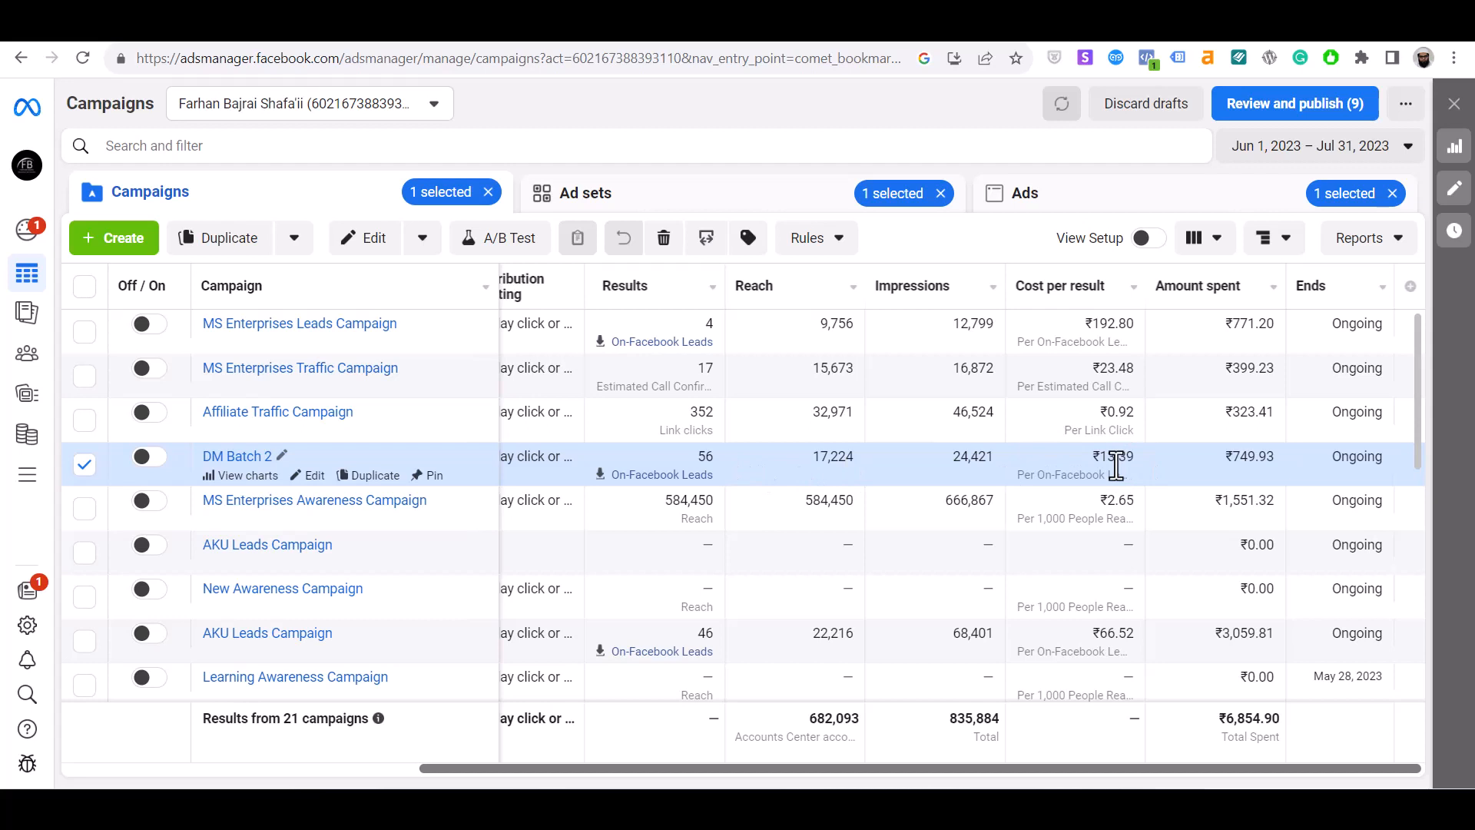
pyautogui.doubleClick(1275, 456)
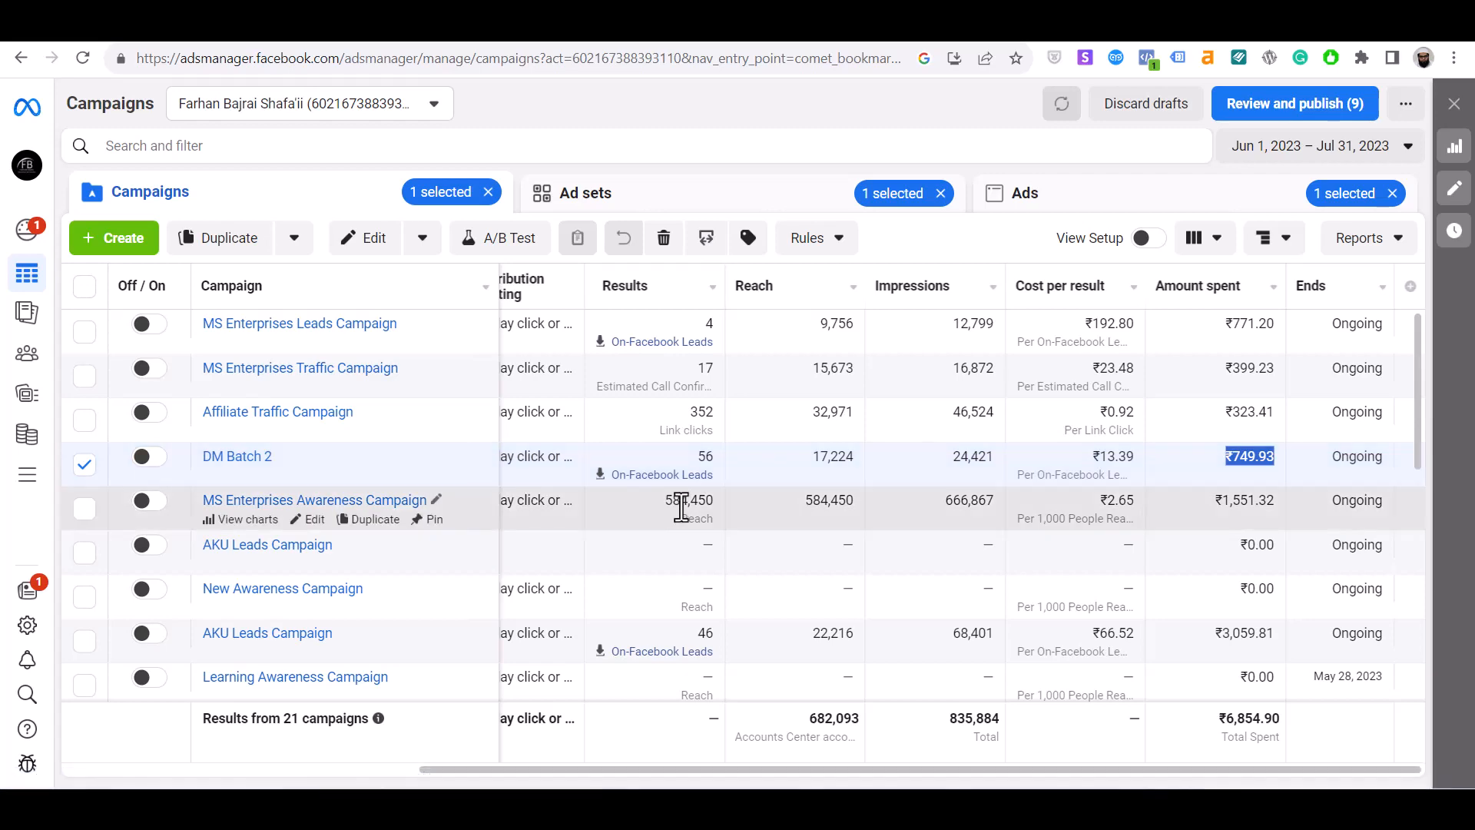
pyautogui.scroll(-5, 686, 513)
pyautogui.scroll(5, 993, 327)
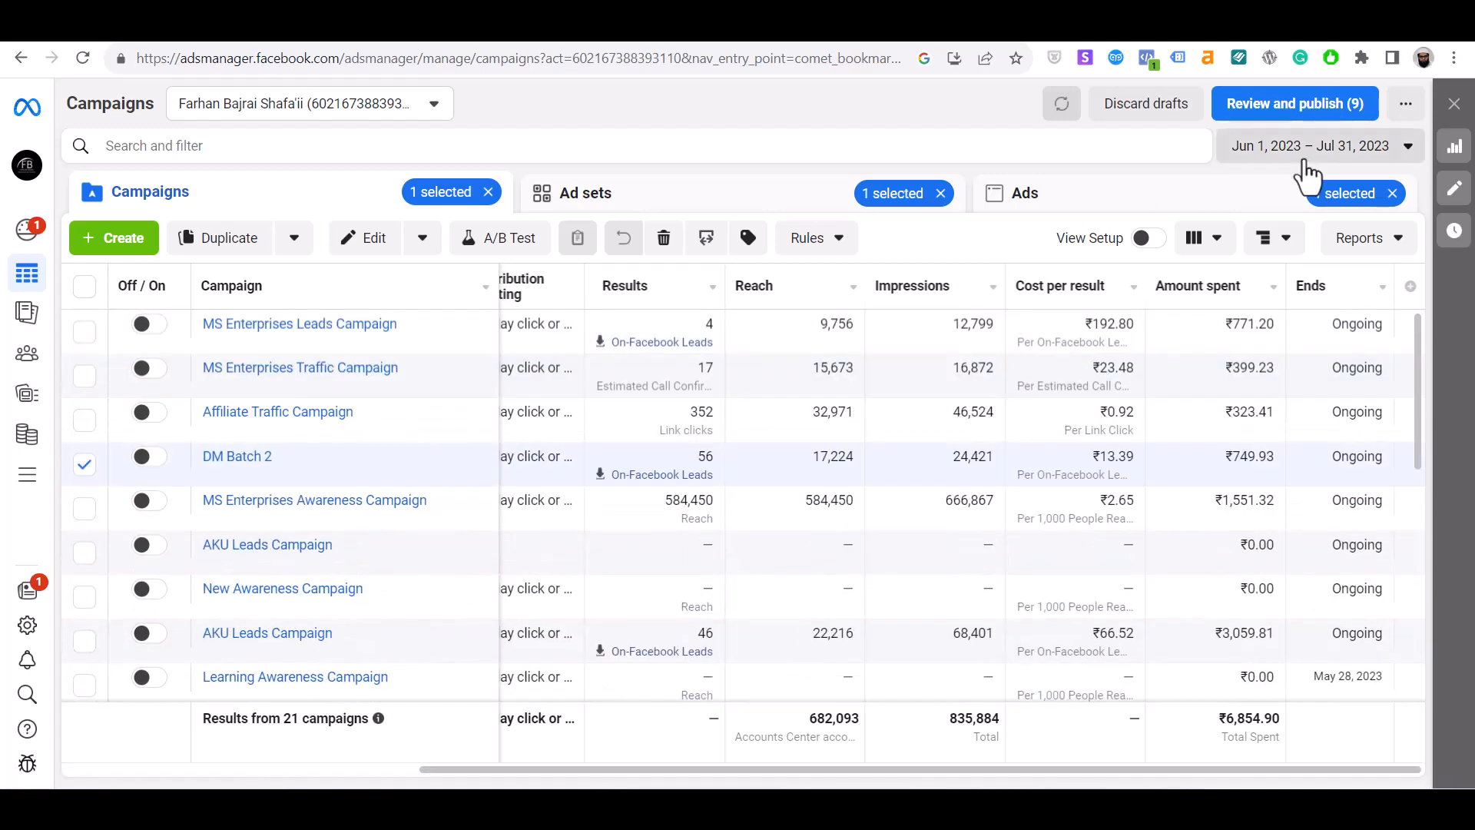
pyautogui.click(1383, 145)
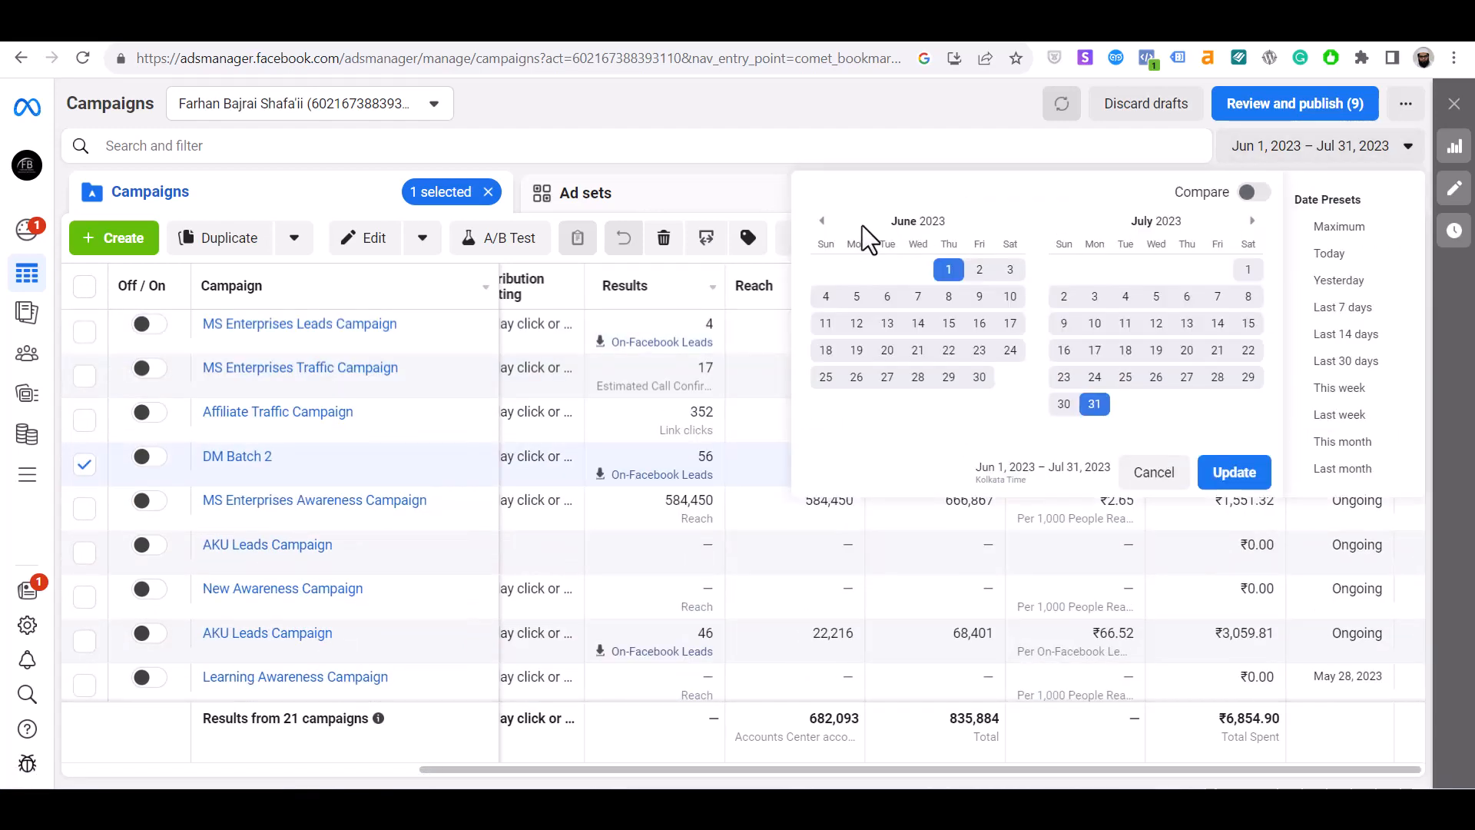
pyautogui.click(821, 221)
pyautogui.click(821, 221)
pyautogui.click(1154, 473)
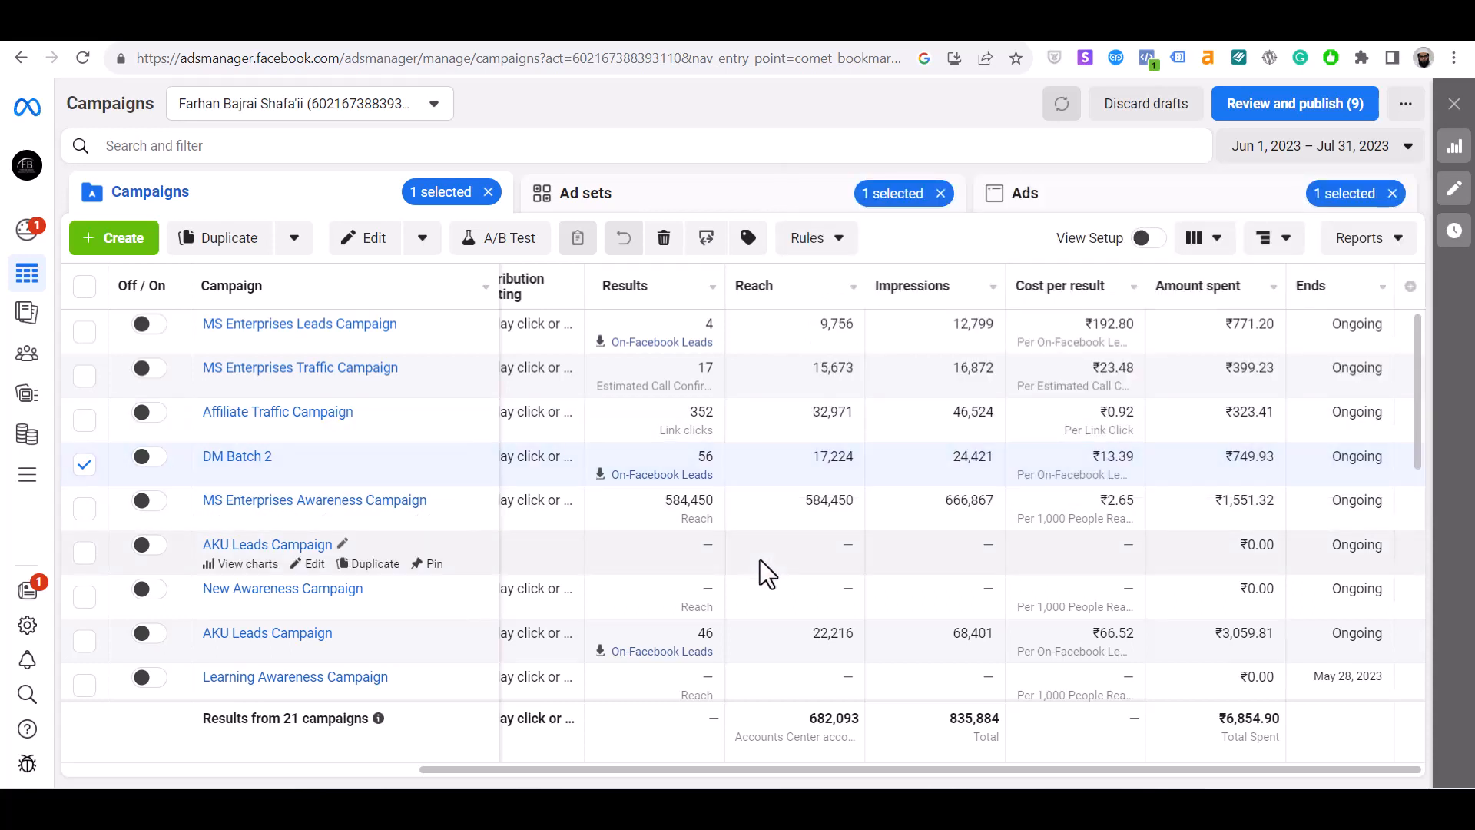
# Look through the business account list, switch to the first listed ad account, and dismiss its account update and payment method notices
pyautogui.click(30, 169)
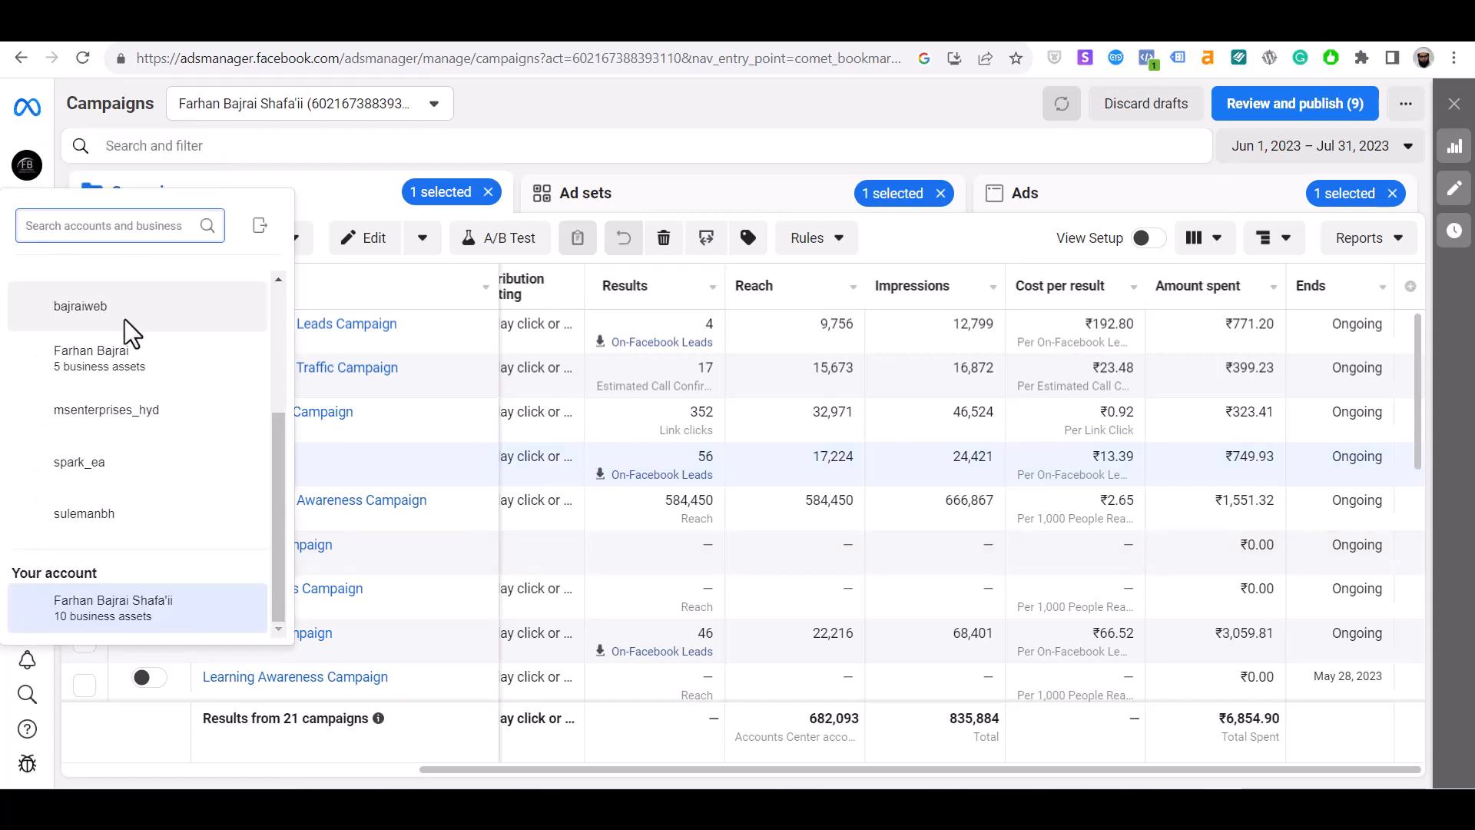
pyautogui.click(89, 484)
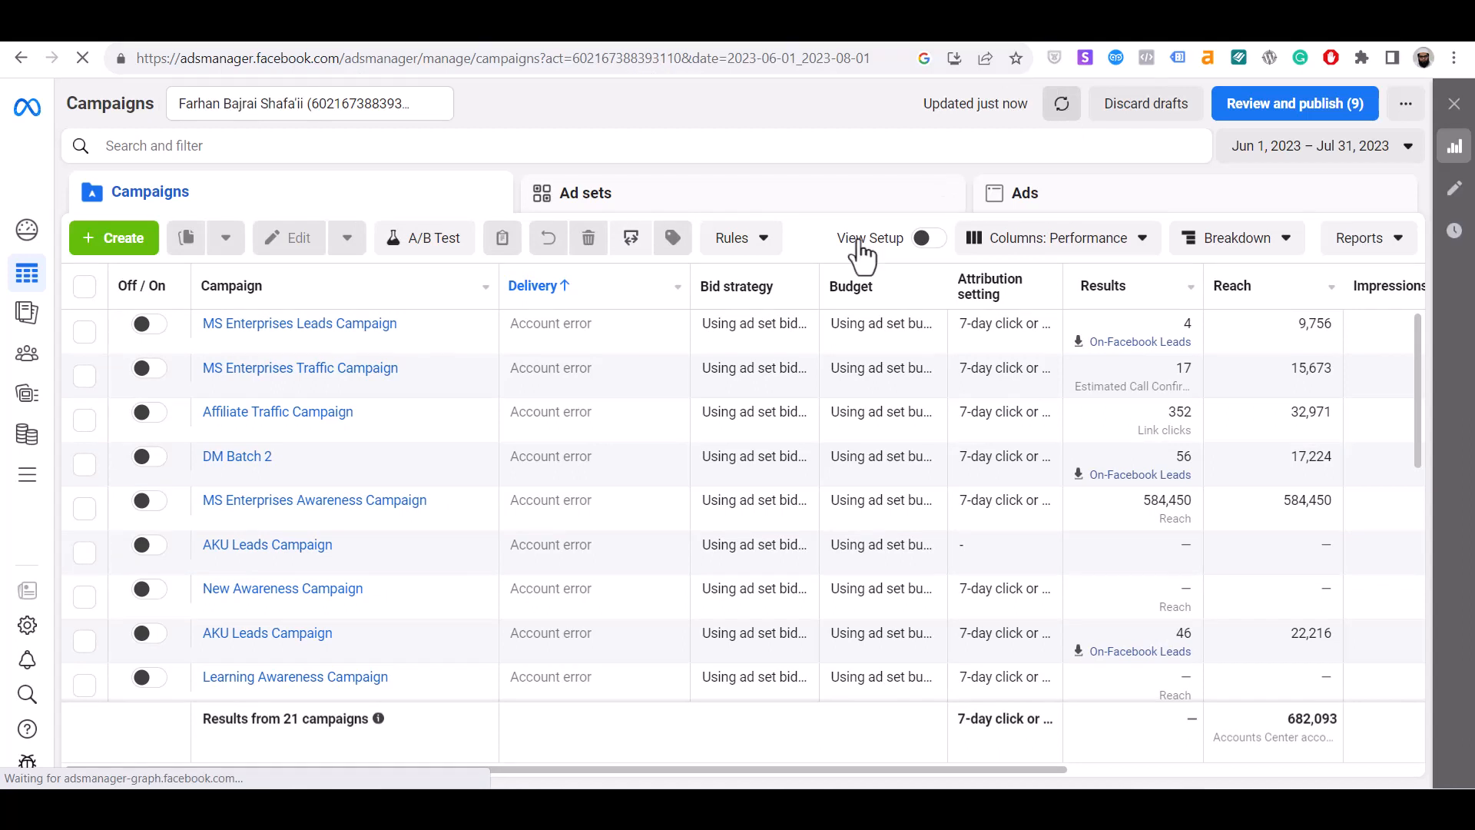
pyautogui.click(427, 106)
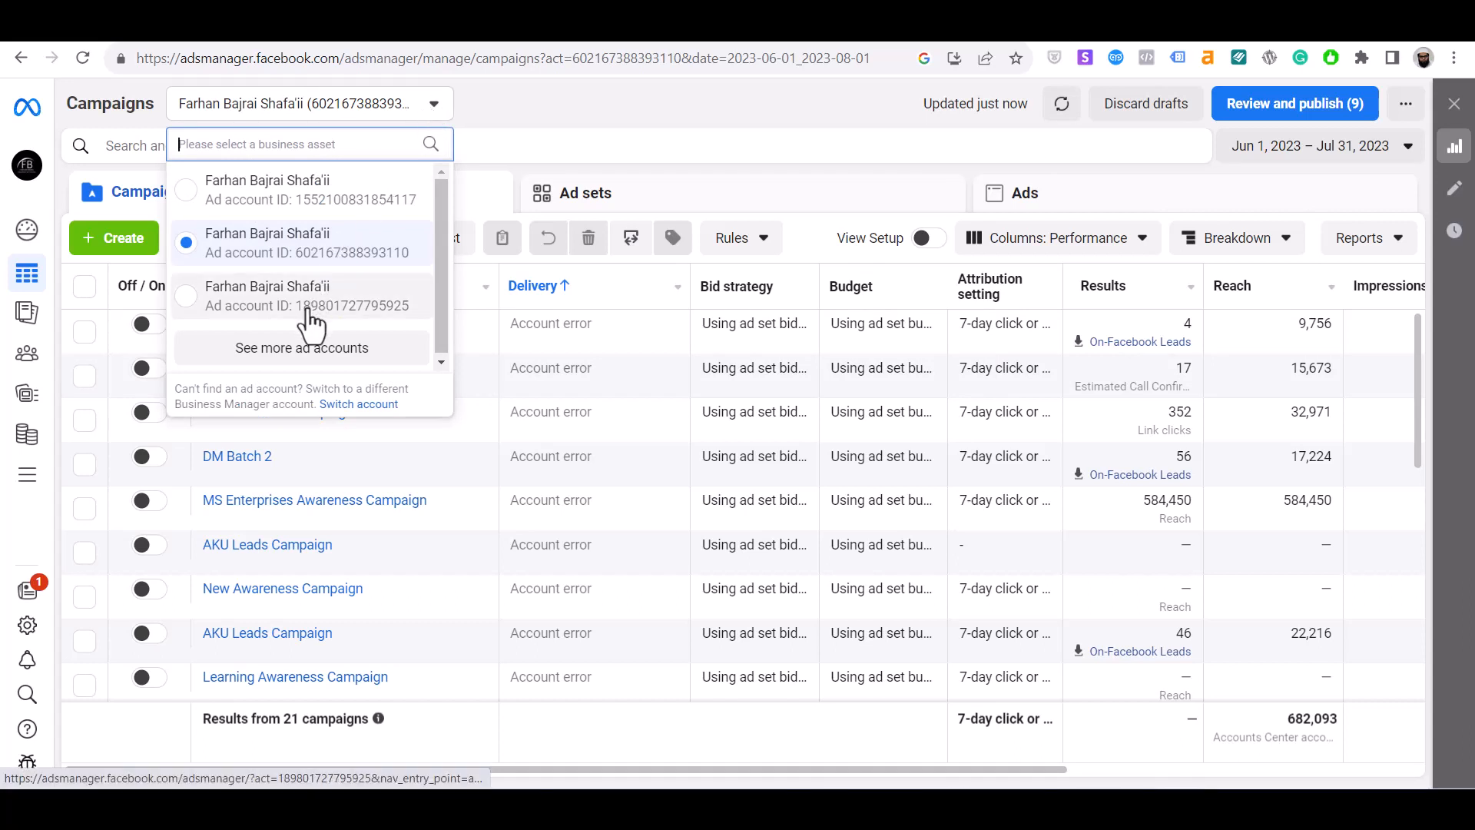
pyautogui.click(295, 207)
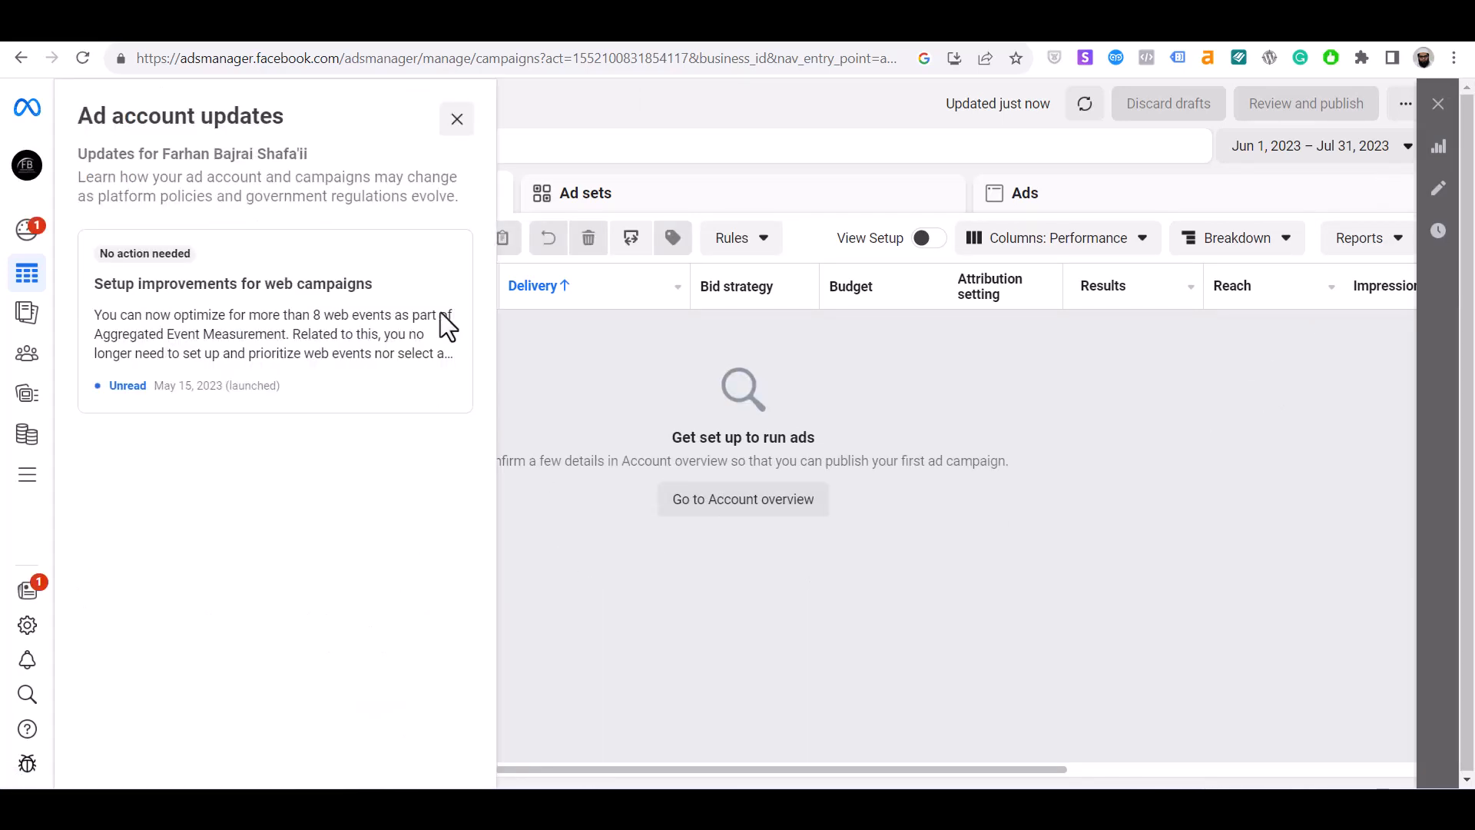
pyautogui.click(458, 122)
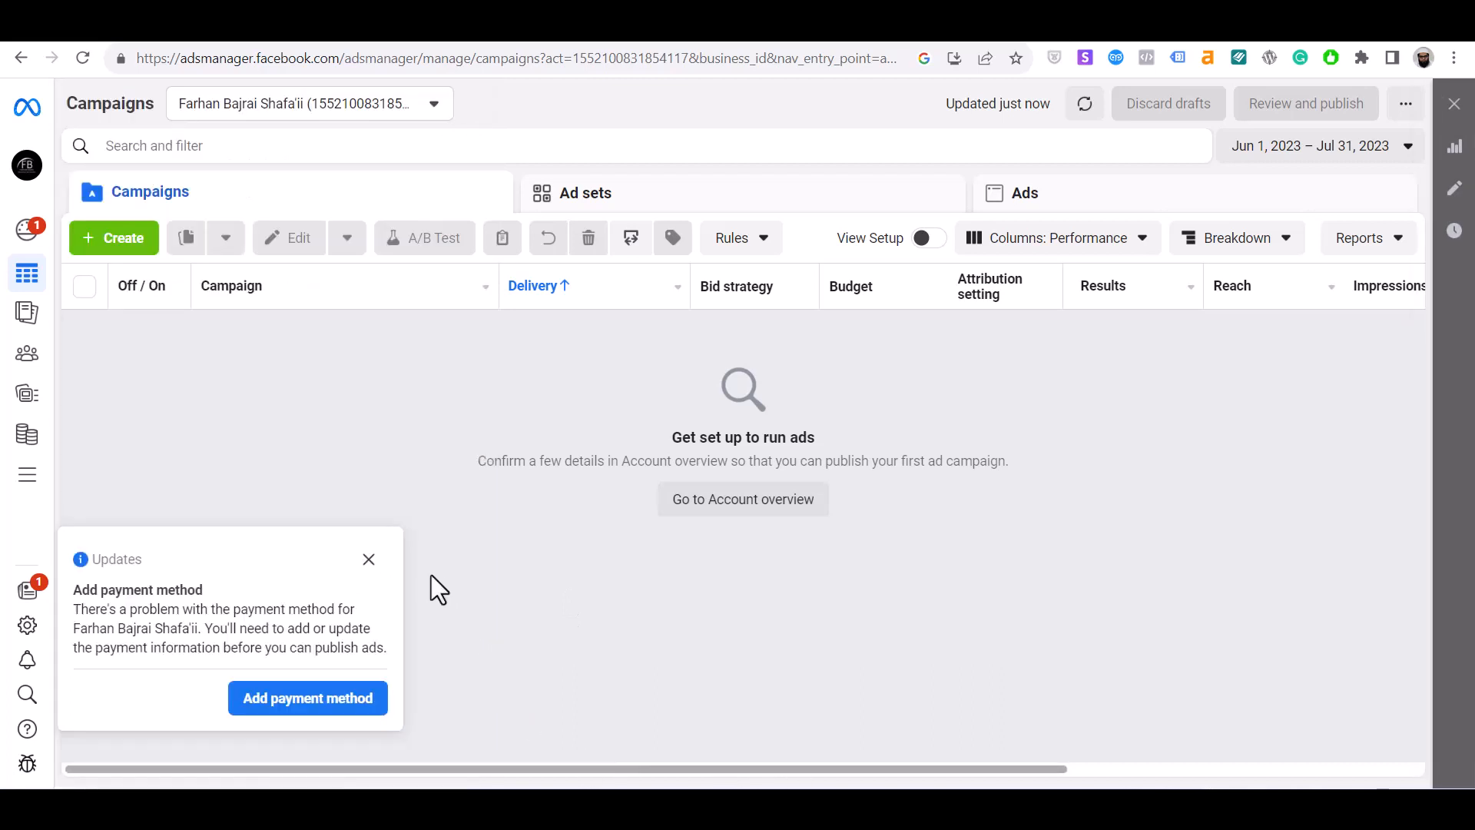
pyautogui.click(369, 560)
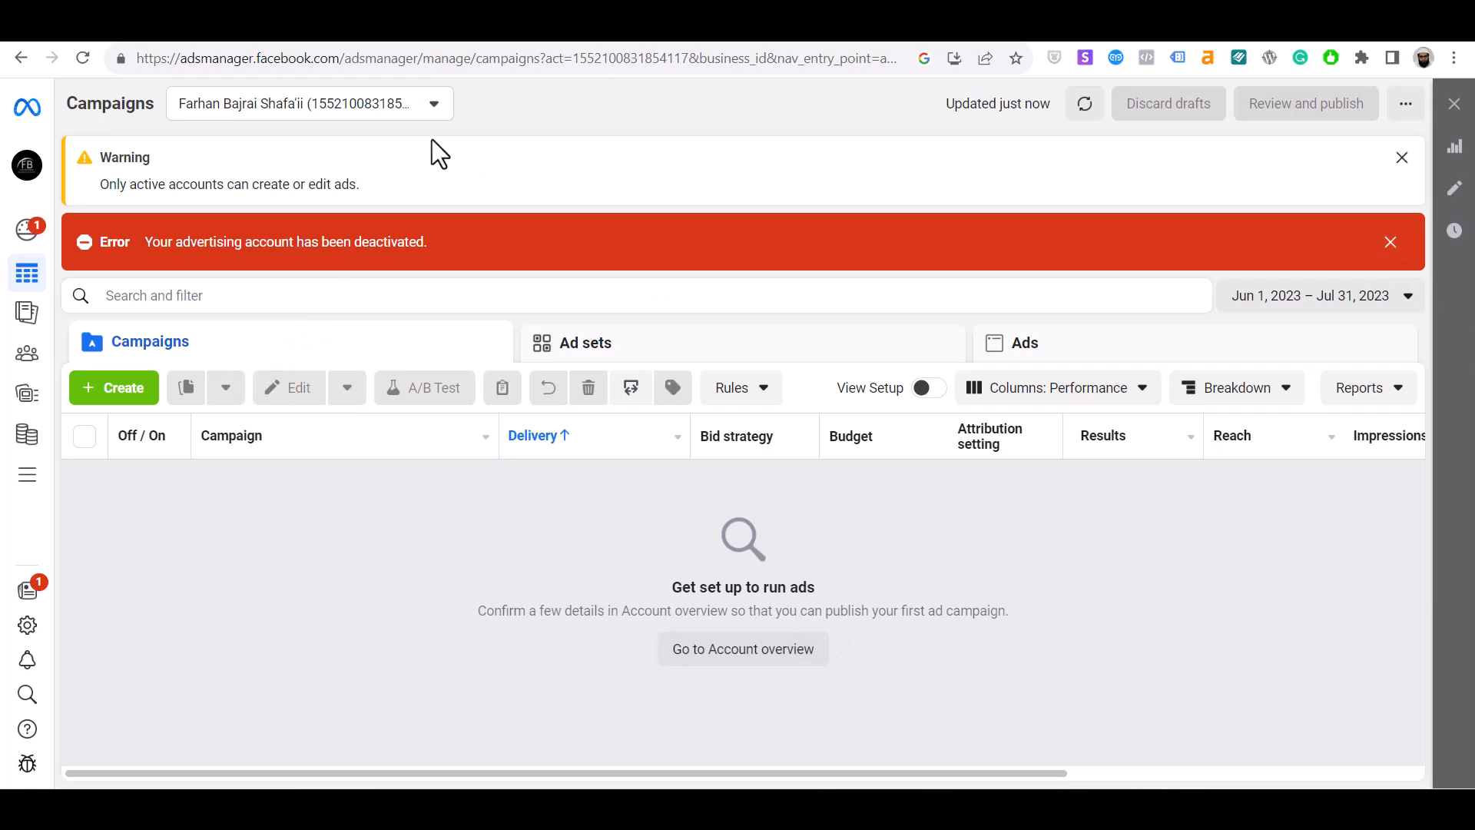
# Dismiss the account deactivation error and switch back to the second listed ad account
pyautogui.click(417, 109)
pyautogui.click(417, 108)
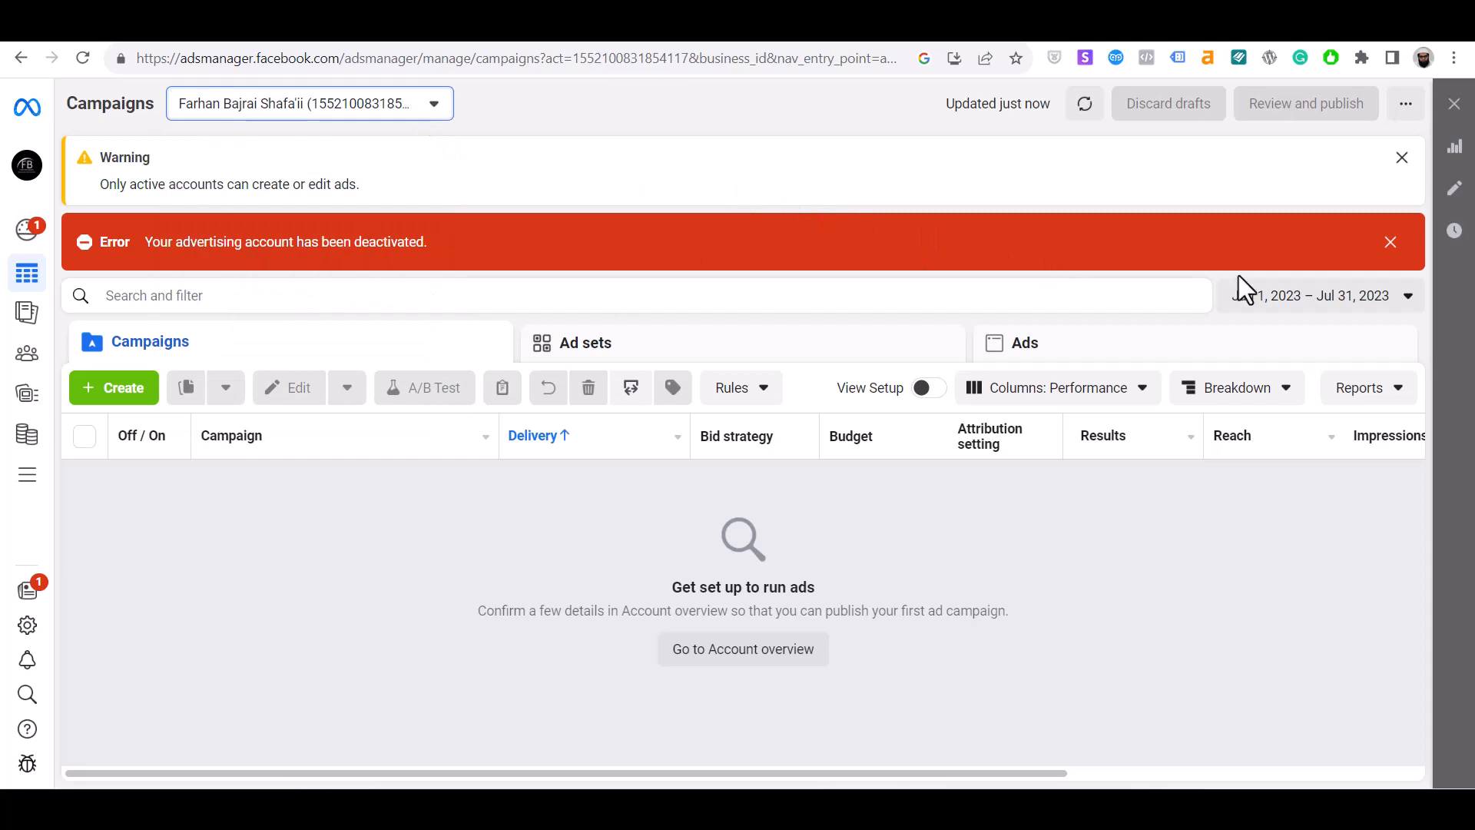
pyautogui.click(1389, 243)
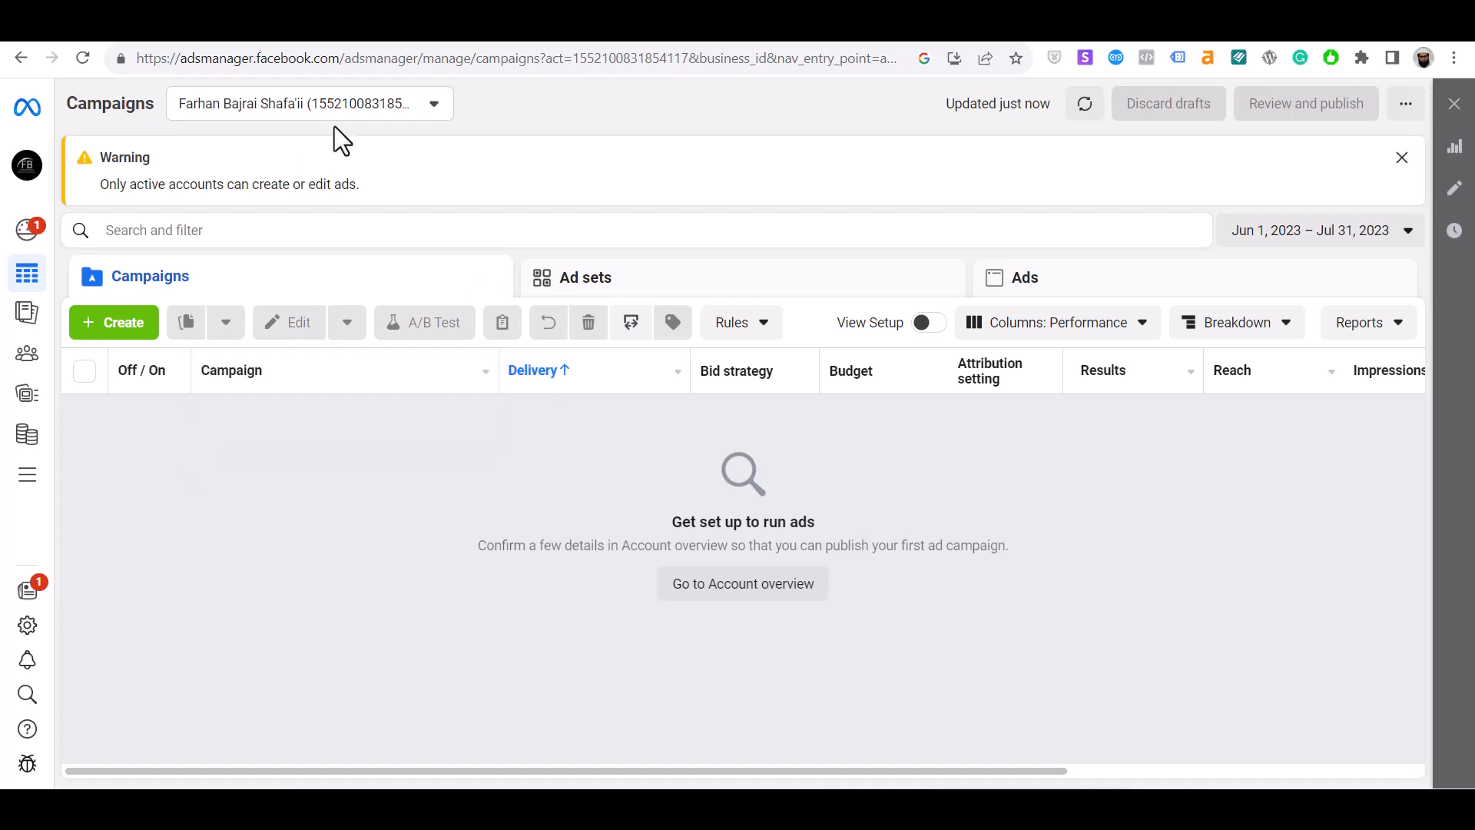
pyautogui.click(358, 111)
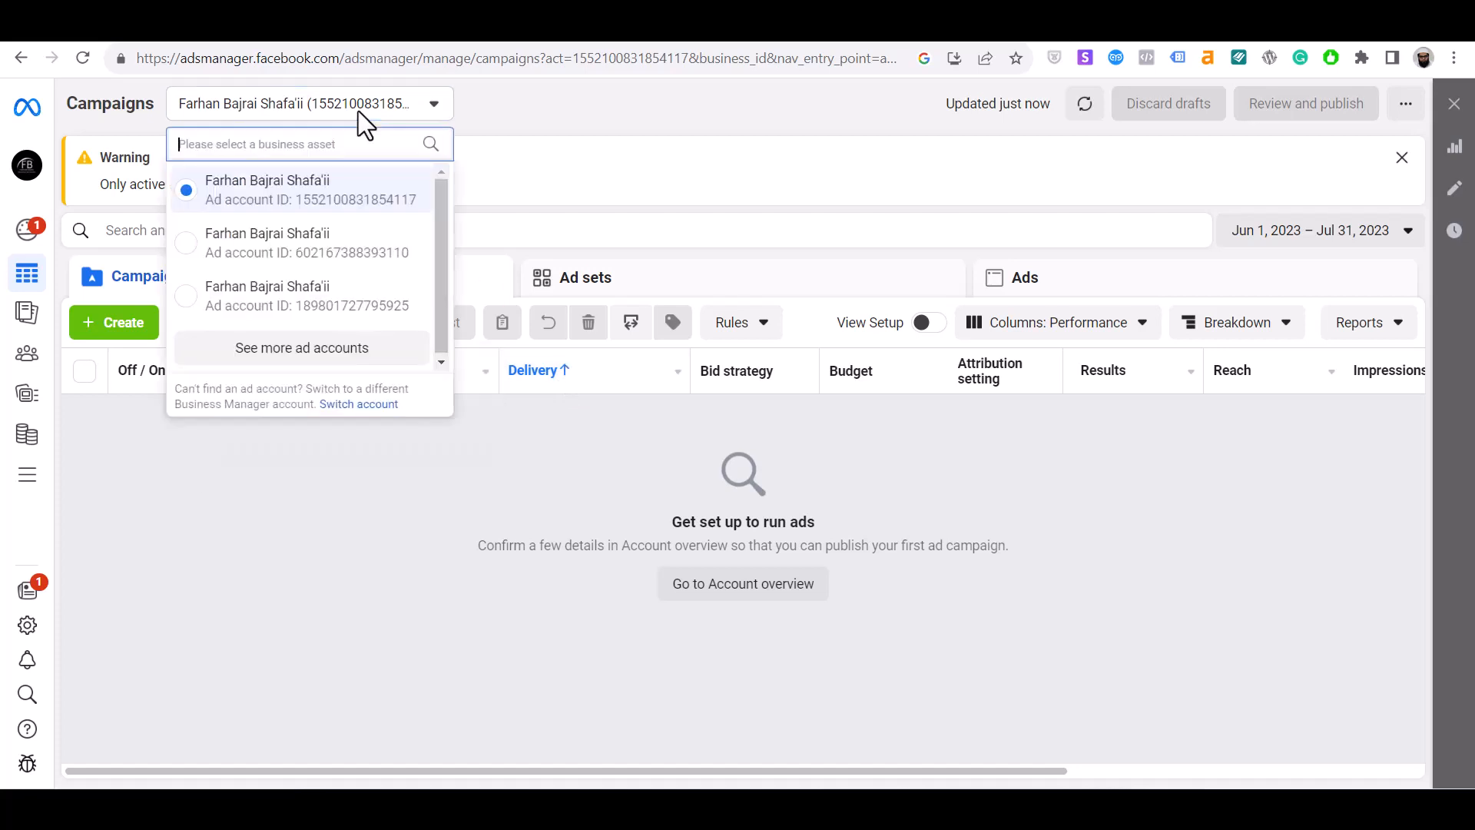
pyautogui.click(368, 265)
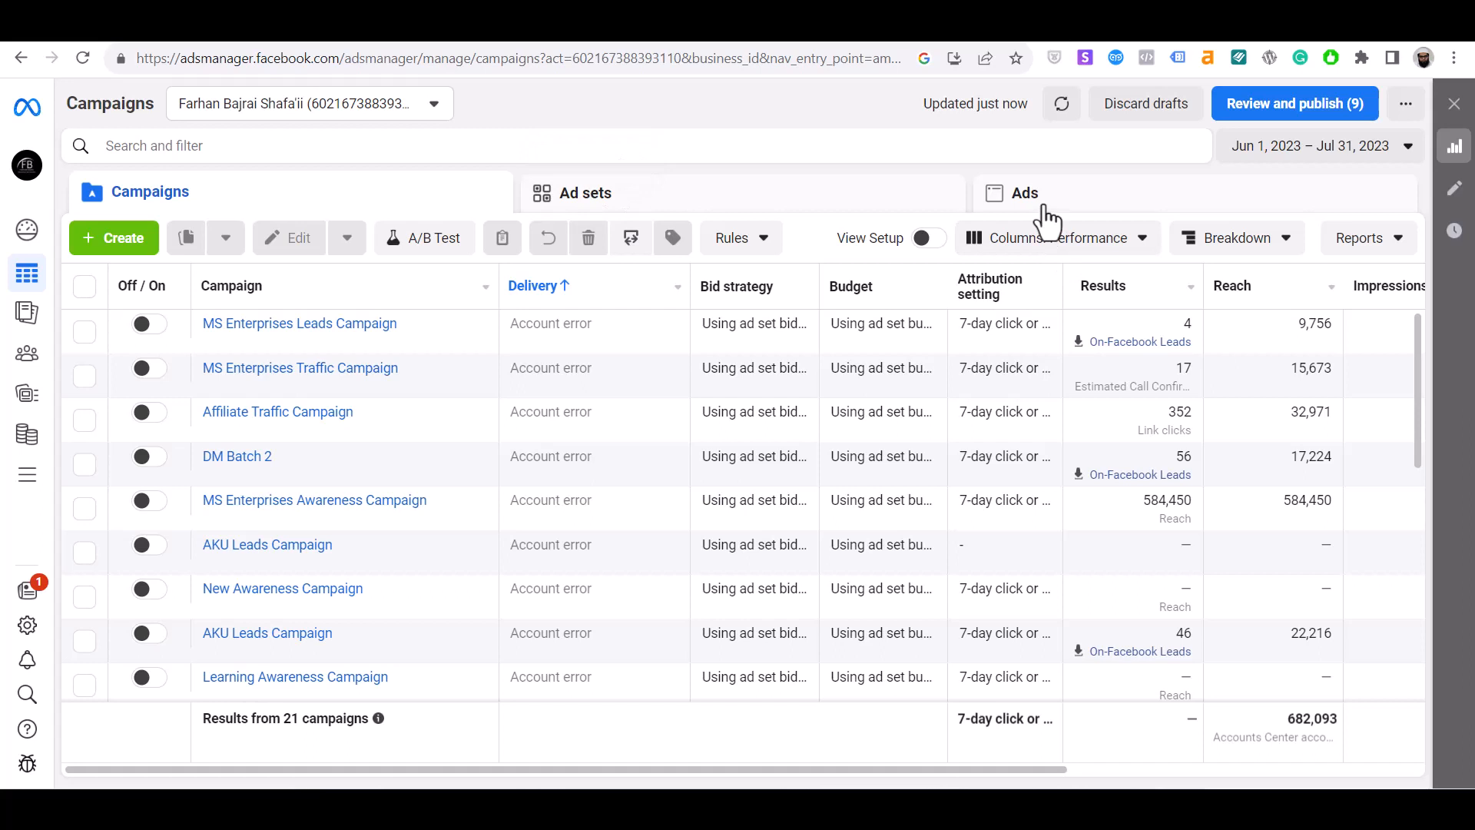
# Start a new campaign and select Awareness as its objective
pyautogui.moveTo(381, 667)
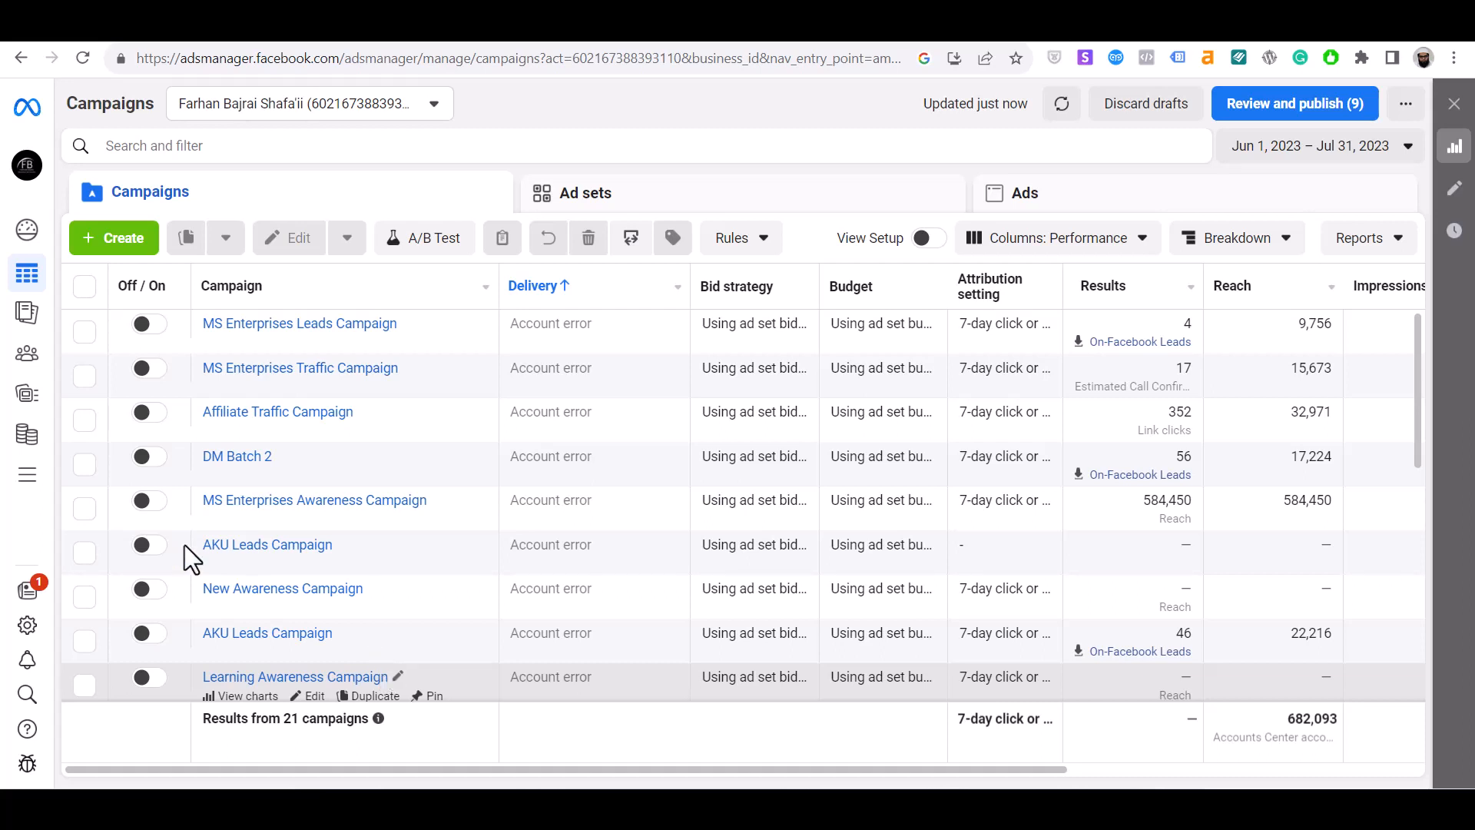
pyautogui.click(127, 240)
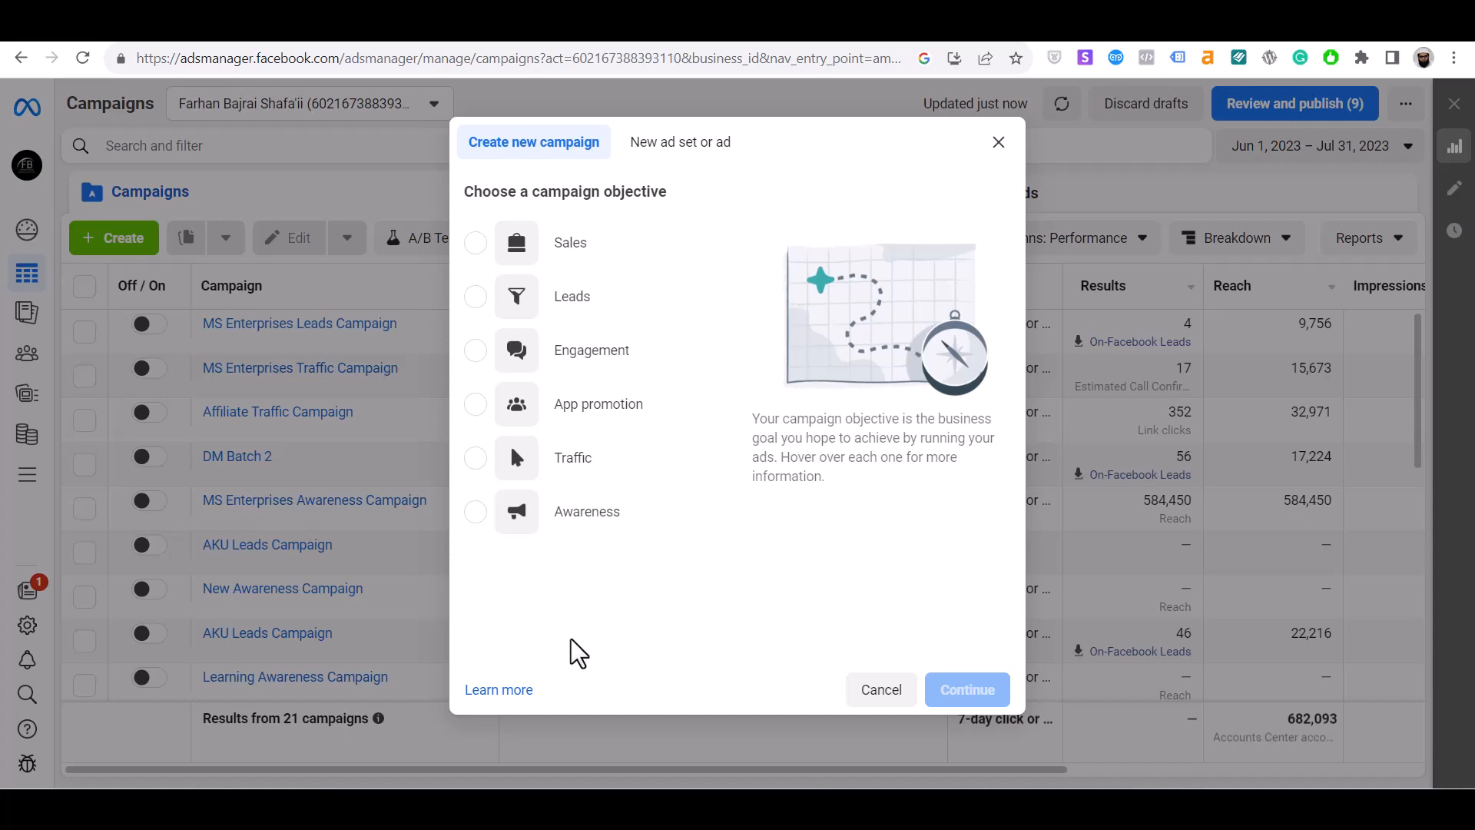
pyautogui.moveTo(508, 532)
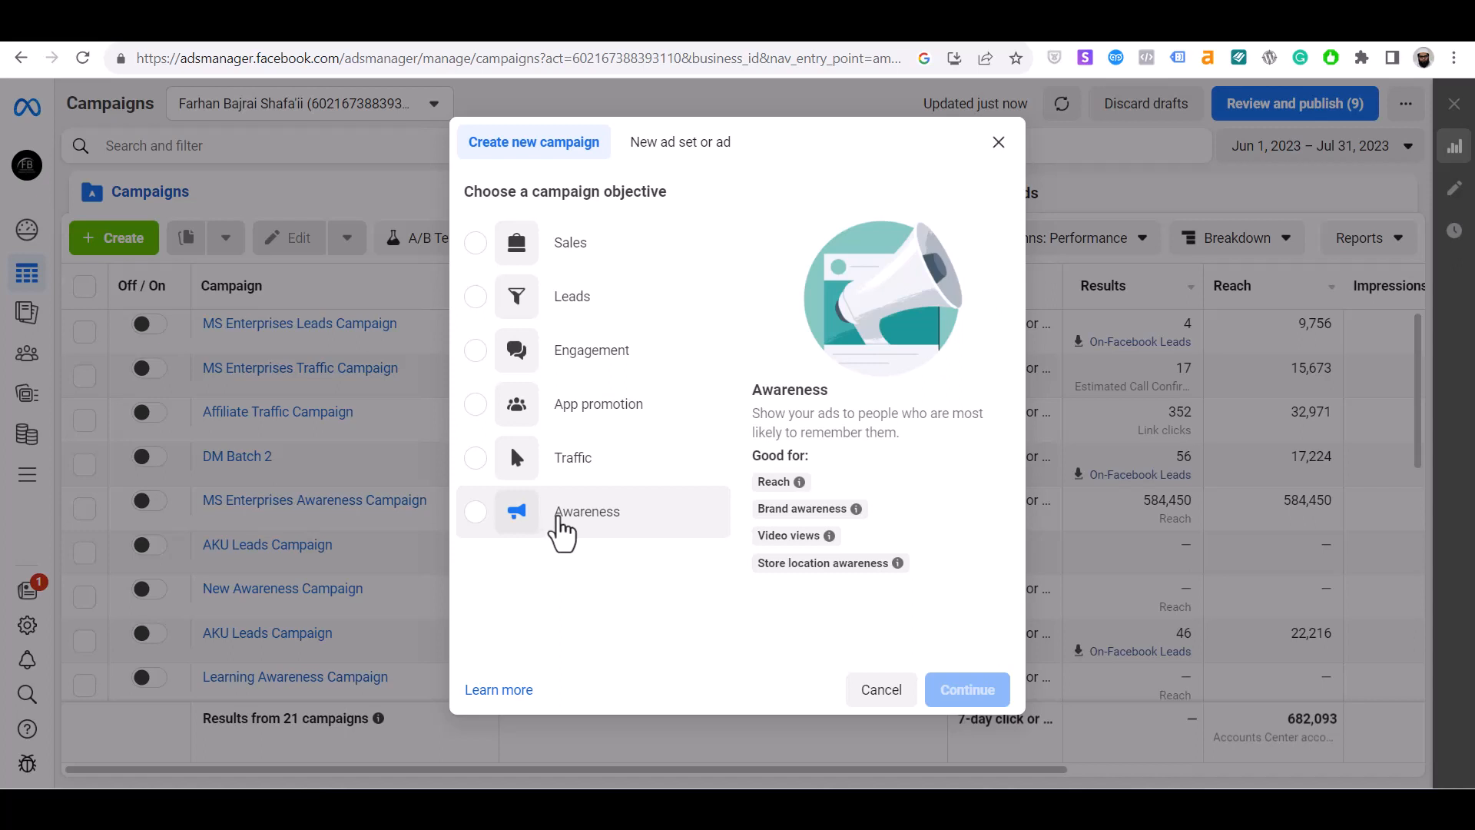
pyautogui.click(534, 522)
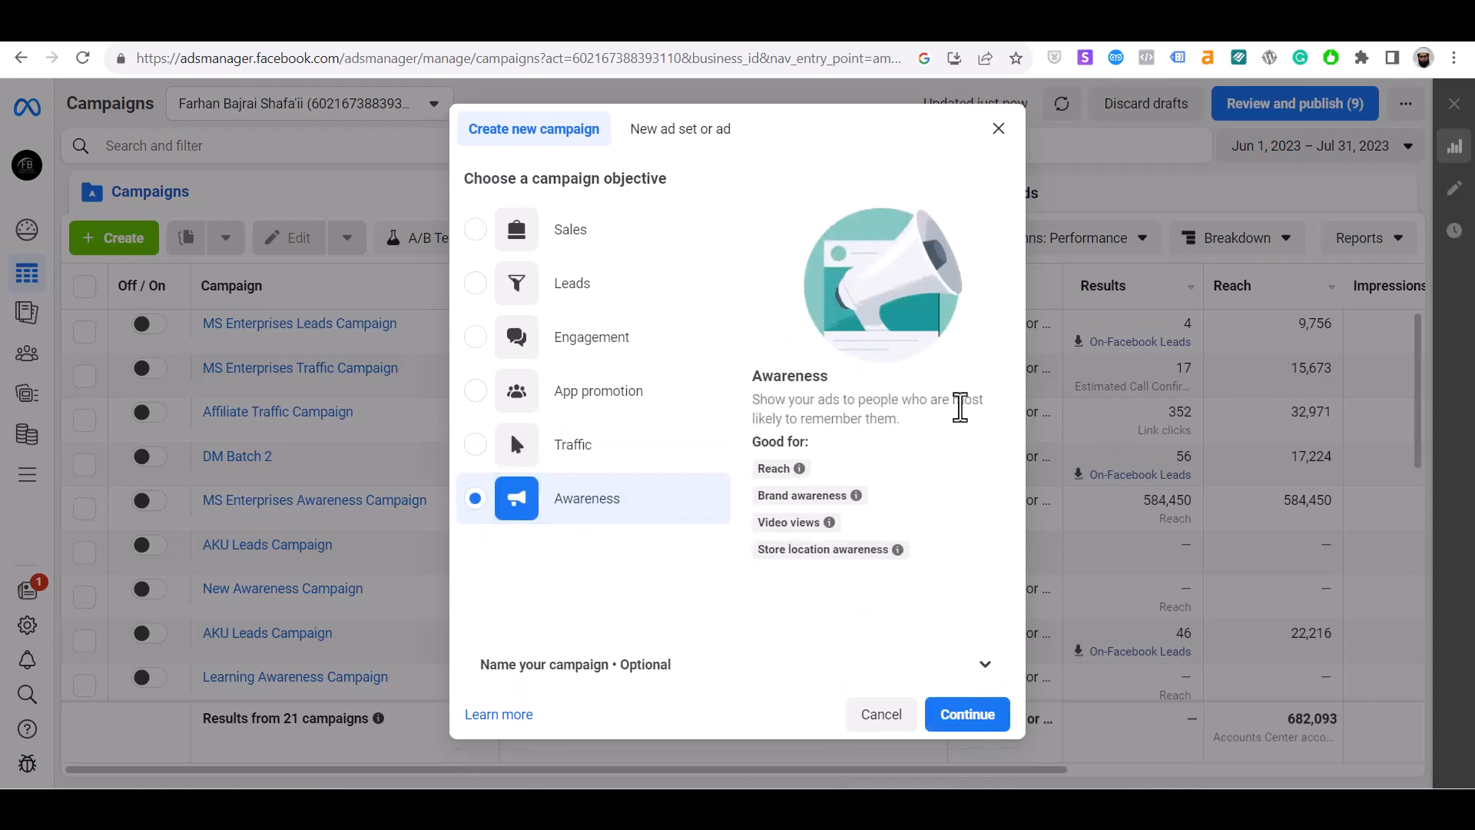
# Examine the Awareness objective's description and the explanations for reach, brand awareness, video views and store location awareness
pyautogui.doubleClick(819, 419)
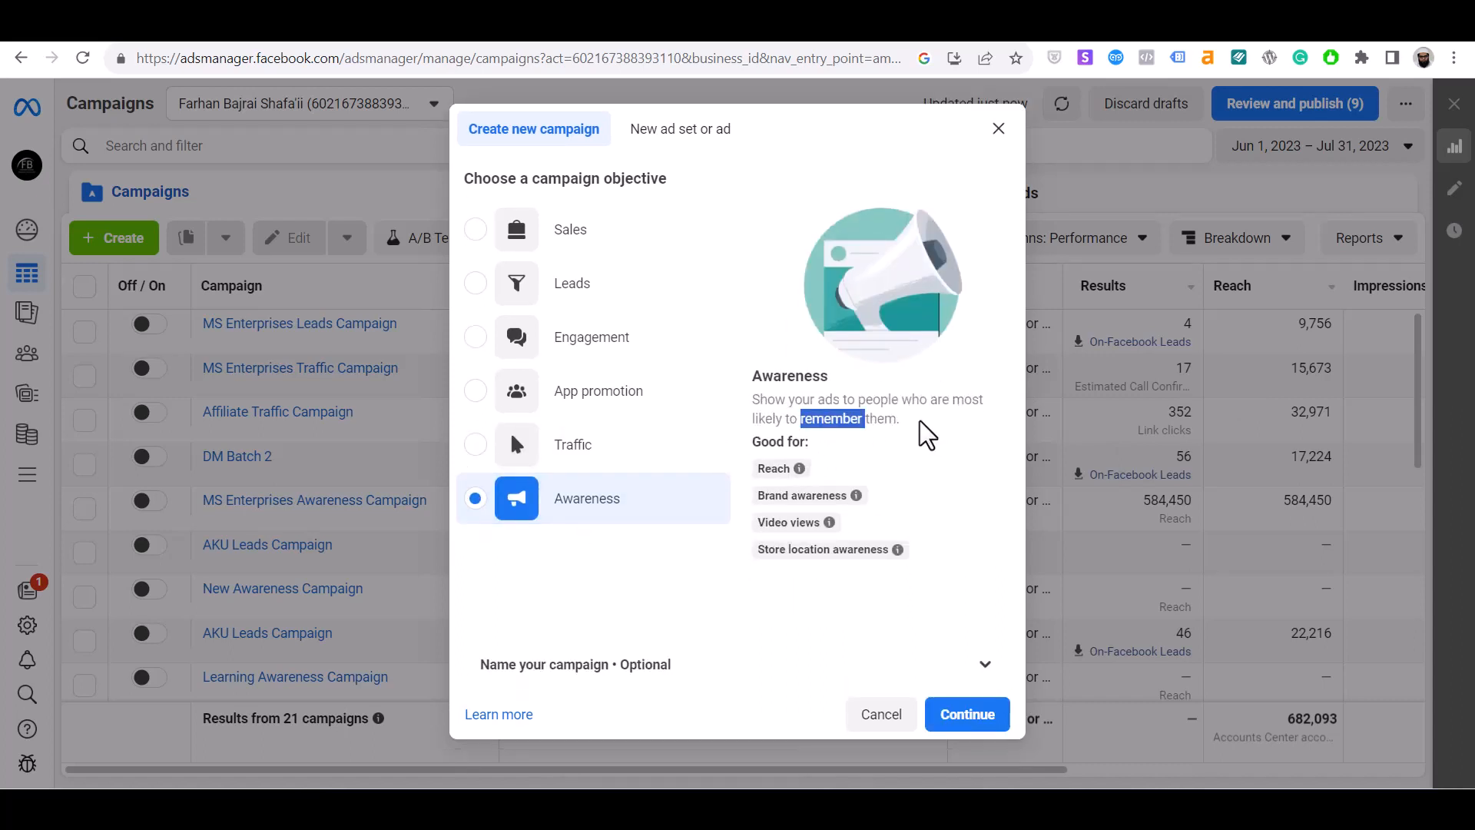
pyautogui.moveTo(895, 421); pyautogui.dragTo(767, 406)
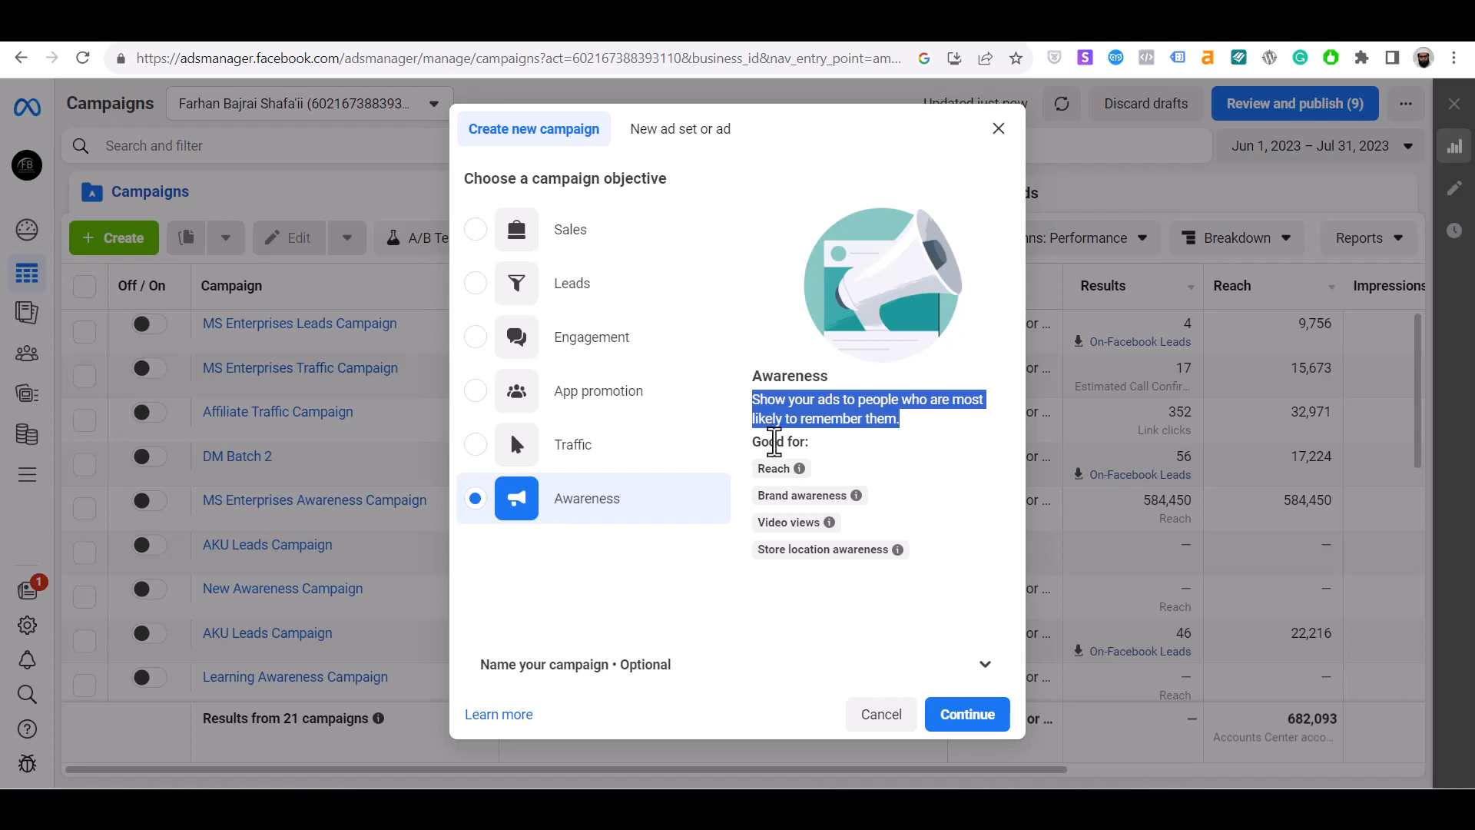
pyautogui.moveTo(788, 470)
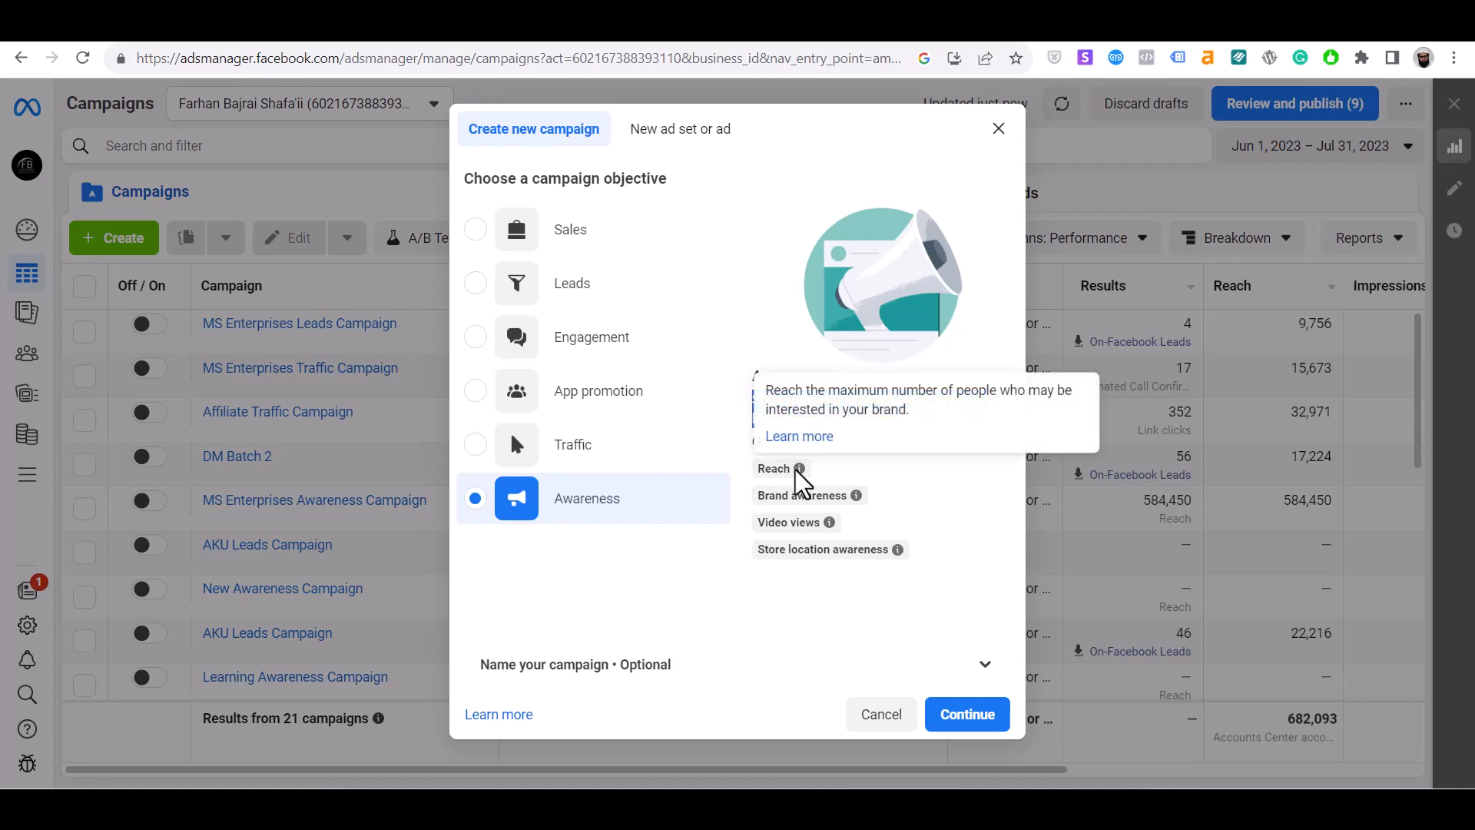
pyautogui.moveTo(853, 498)
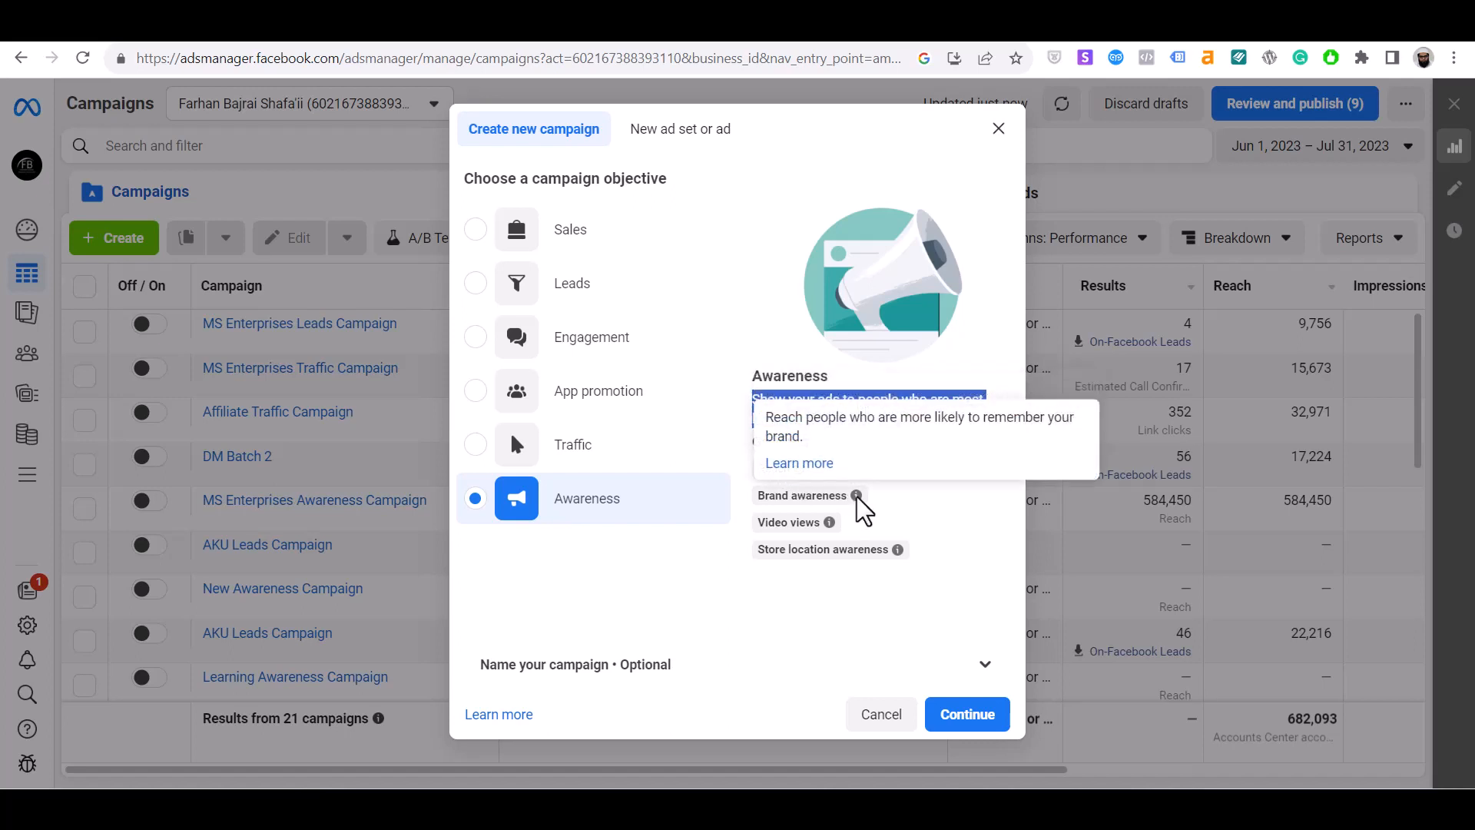
pyautogui.moveTo(831, 520)
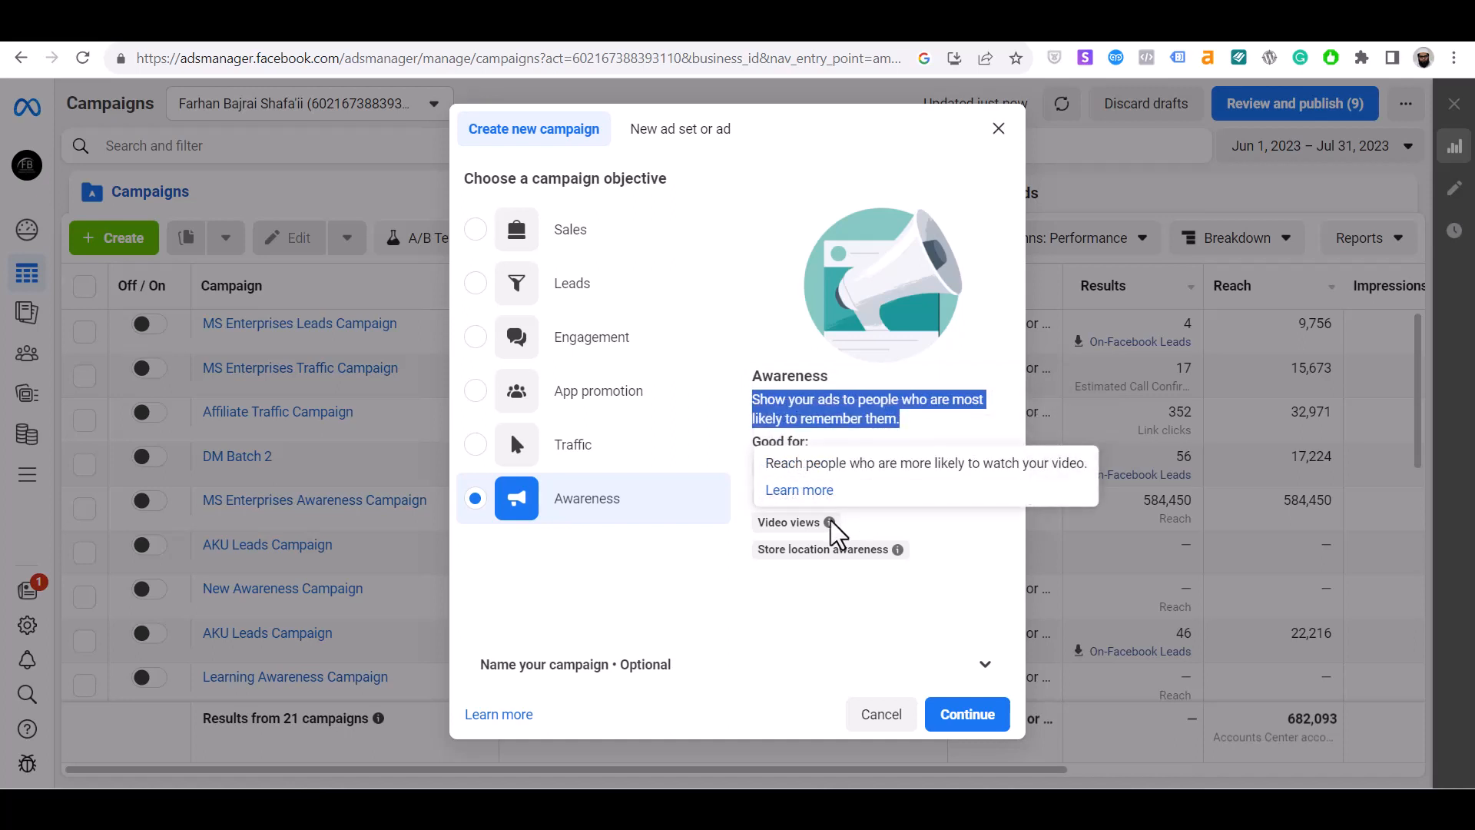
pyautogui.moveTo(895, 550)
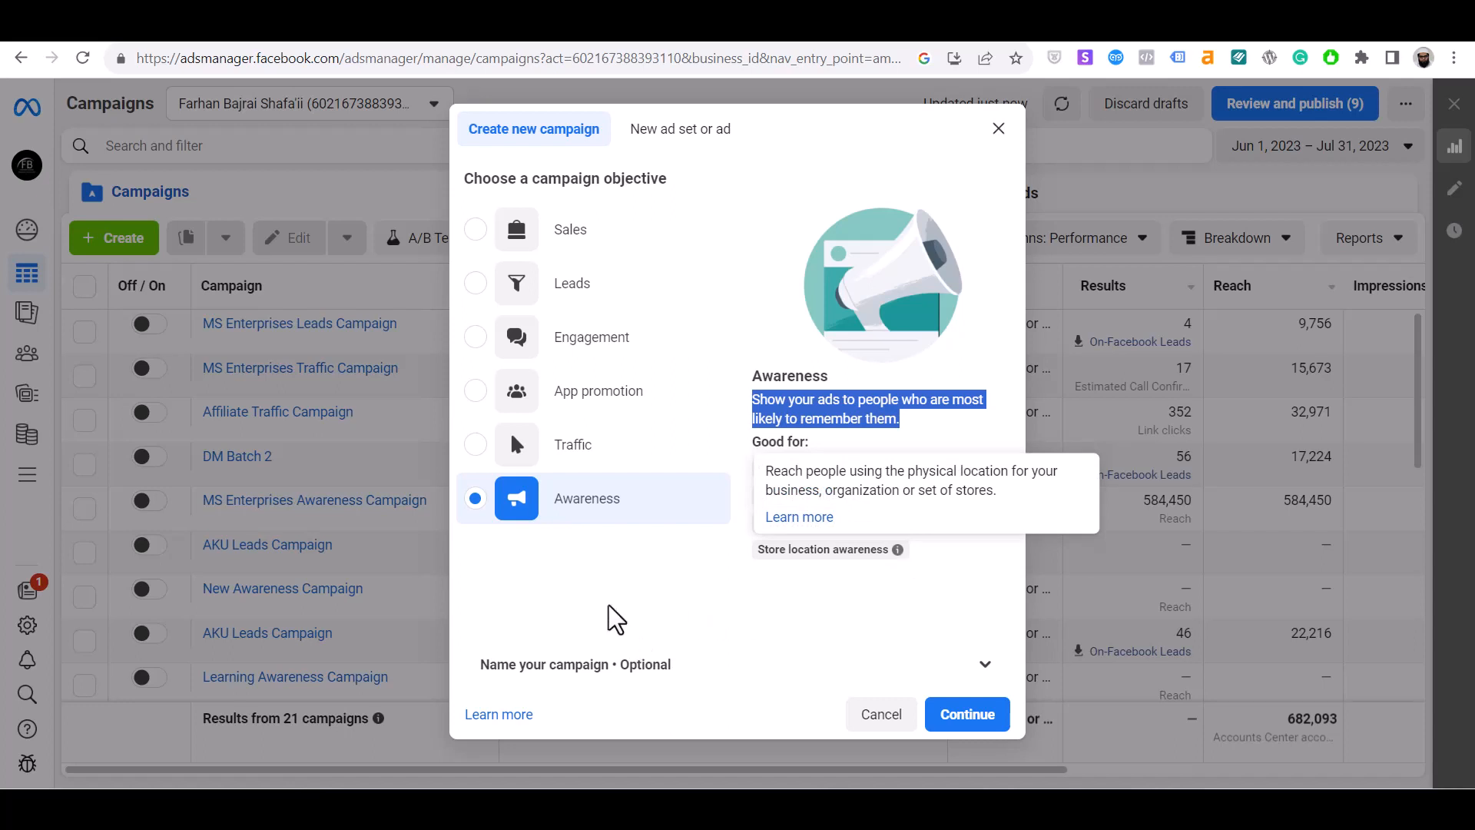
# Select the Traffic objective and examine its description and the explanations of what it is good for
pyautogui.moveTo(560, 460)
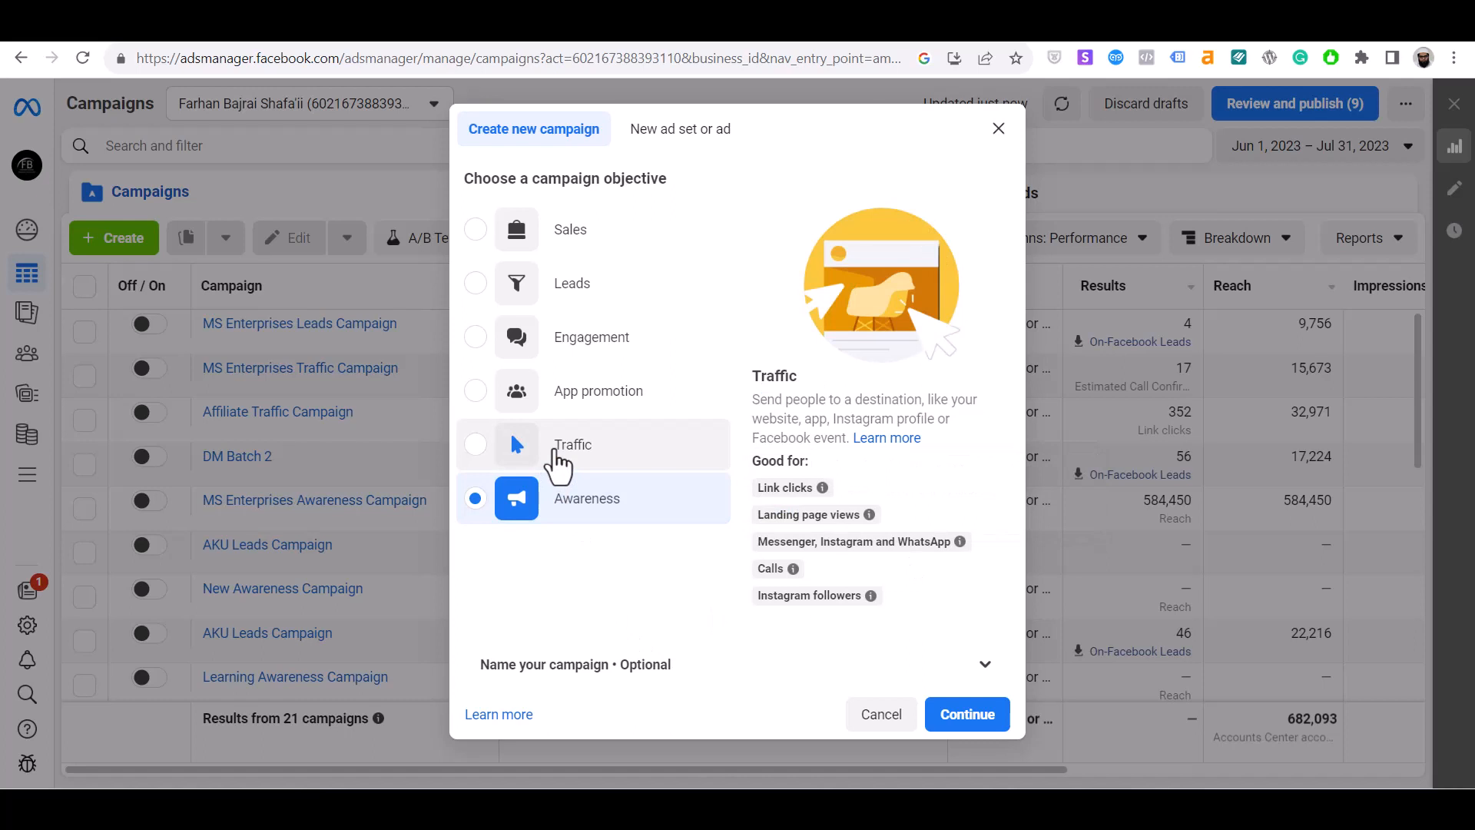
pyautogui.click(556, 458)
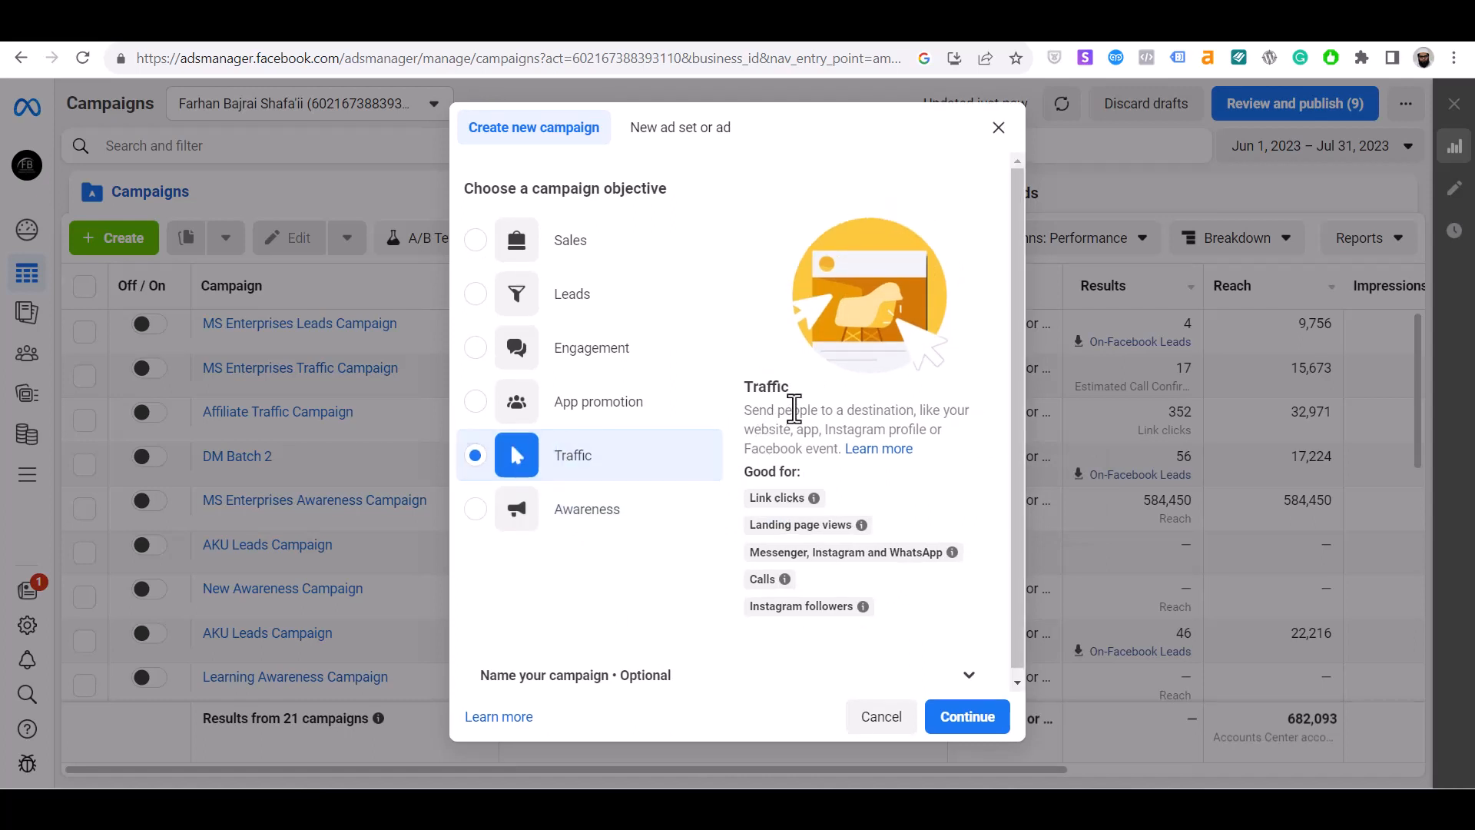
pyautogui.doubleClick(880, 410)
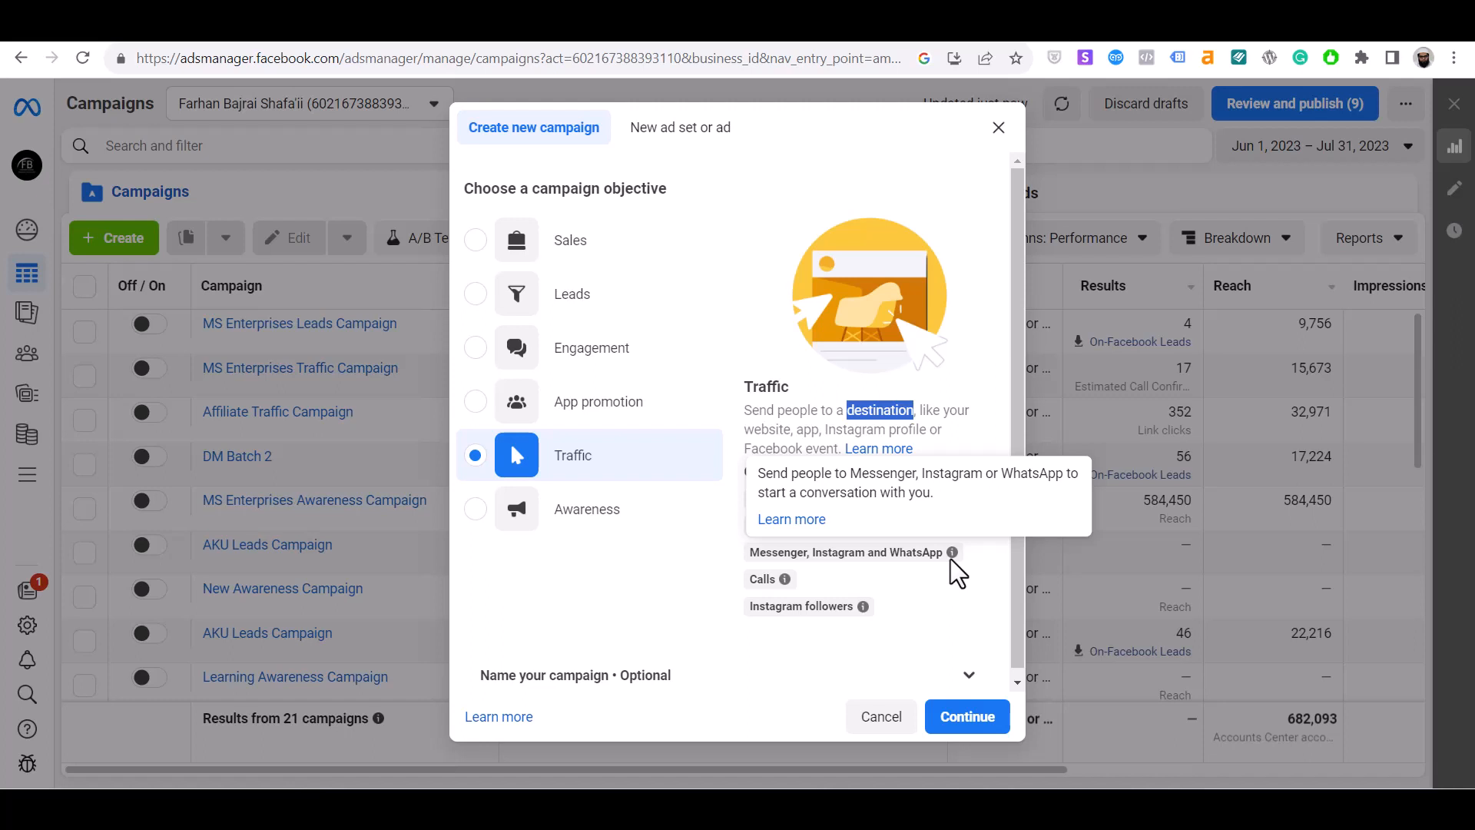
pyautogui.moveTo(784, 576)
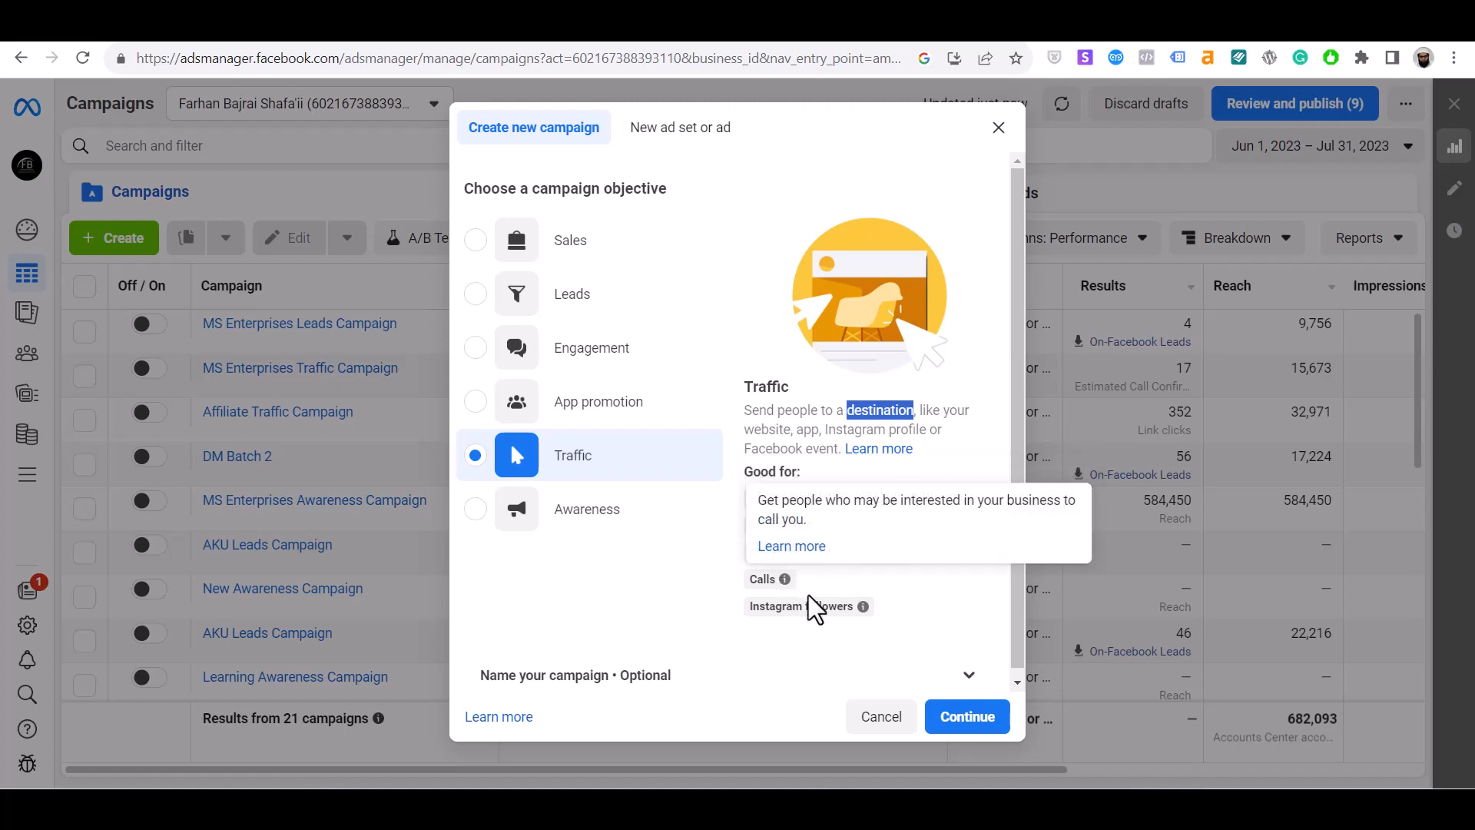
pyautogui.moveTo(854, 602)
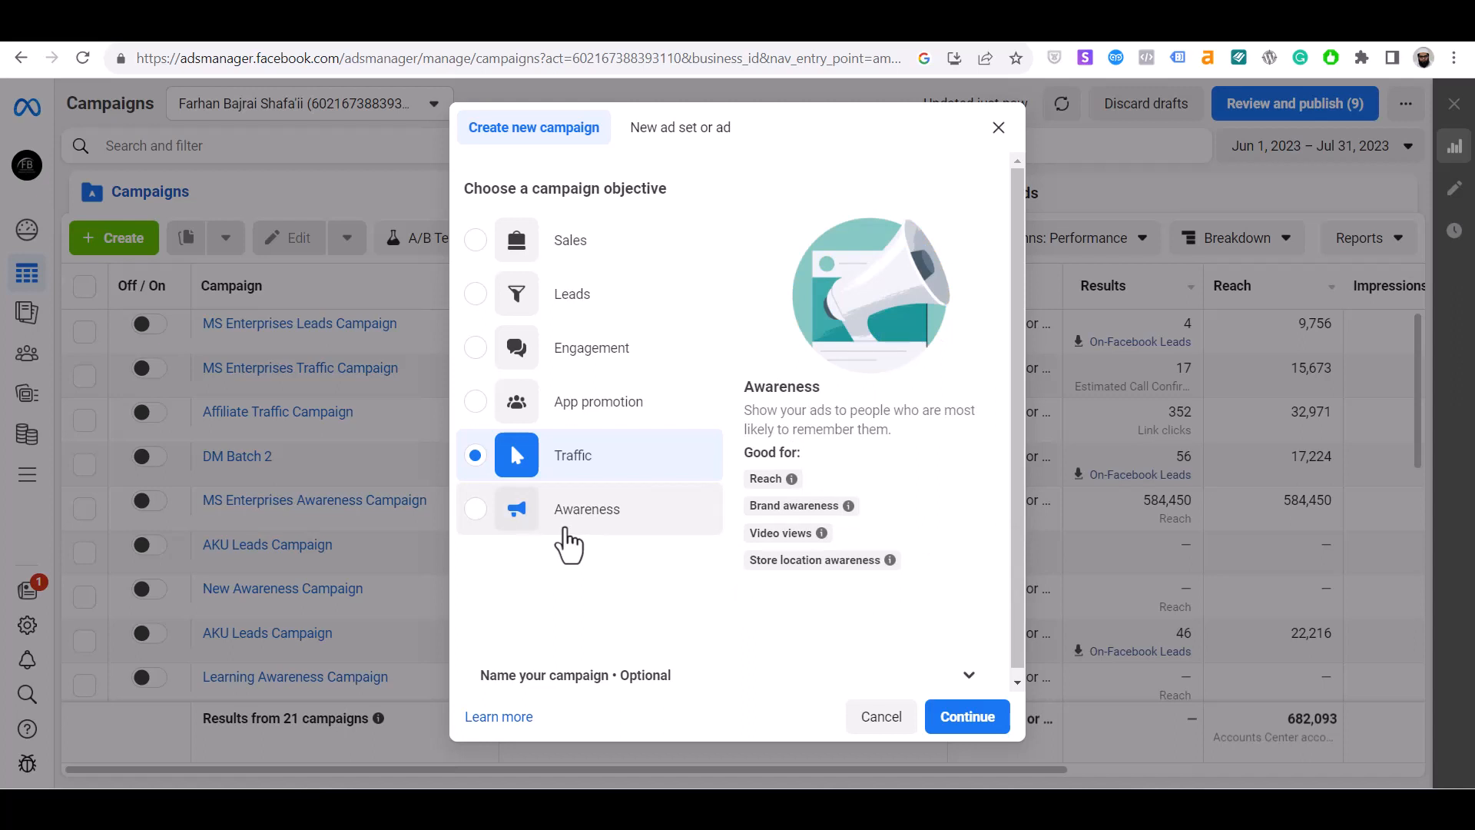
# Preview the App promotion objective, and select Engagement to examine its description and uses such as post engagement, conversions and calls
pyautogui.click(590, 413)
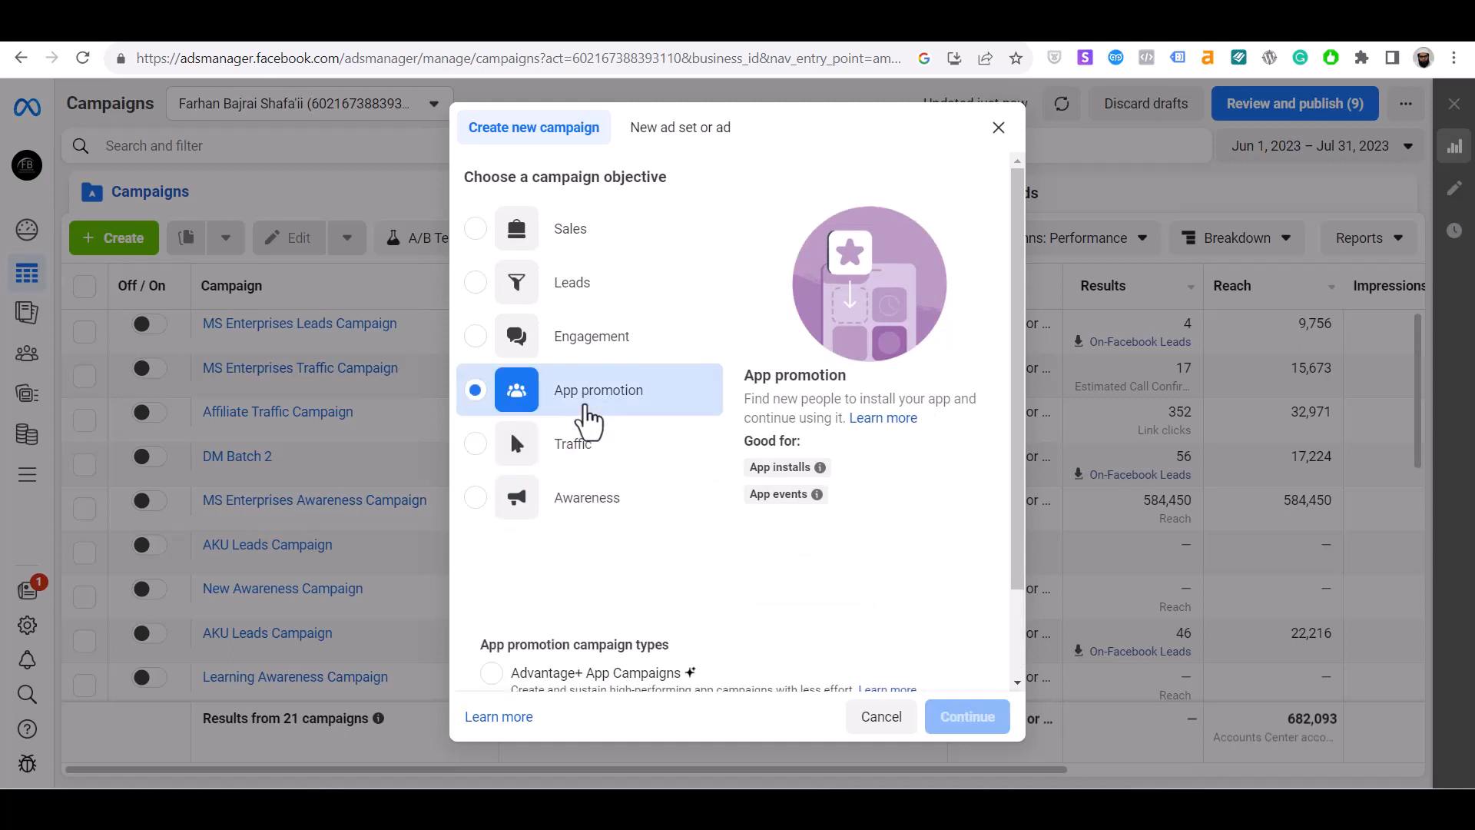
pyautogui.click(588, 359)
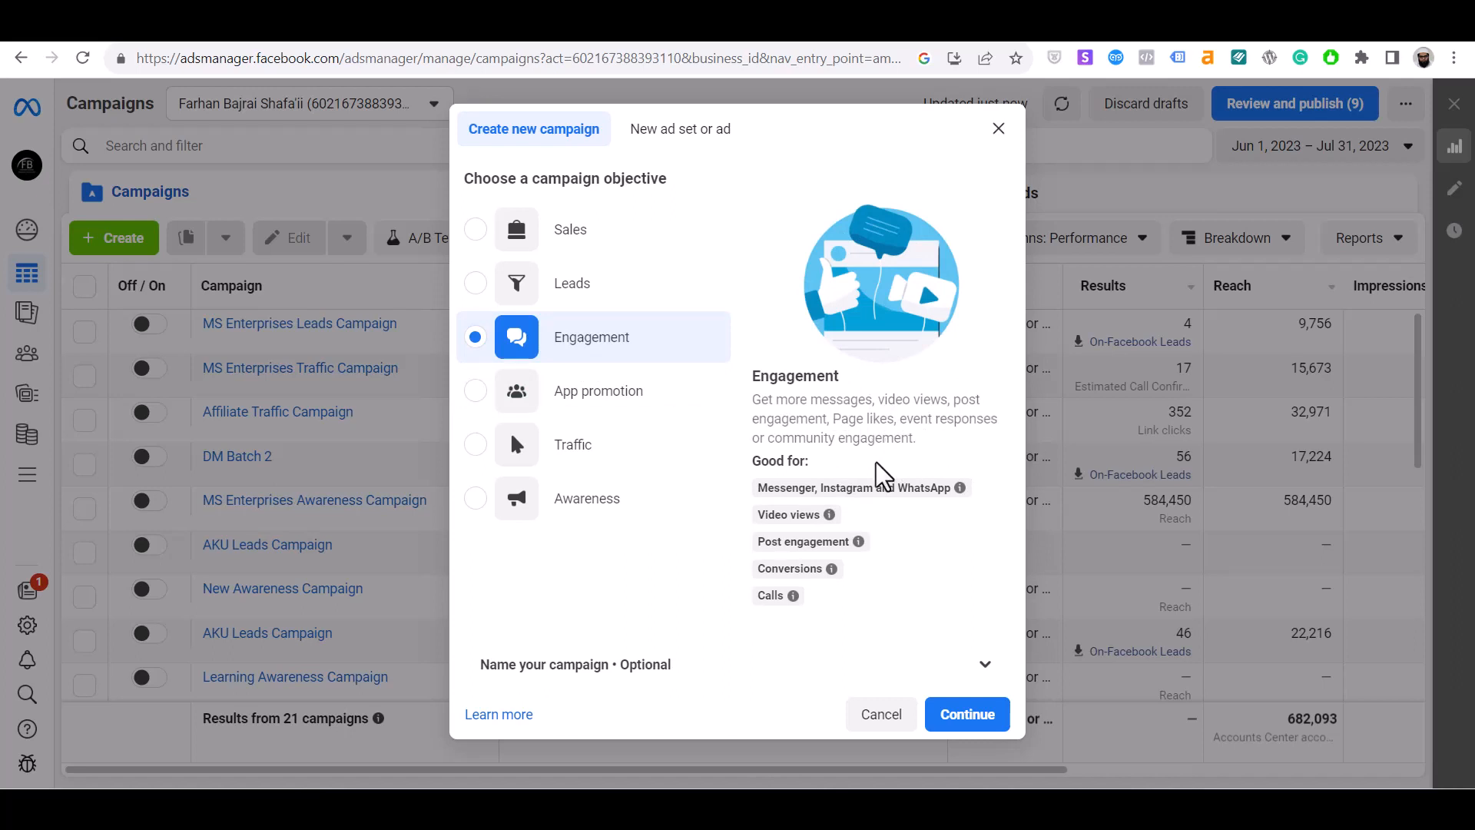
pyautogui.doubleClick(866, 438)
pyautogui.moveTo(820, 484)
pyautogui.moveTo(791, 532)
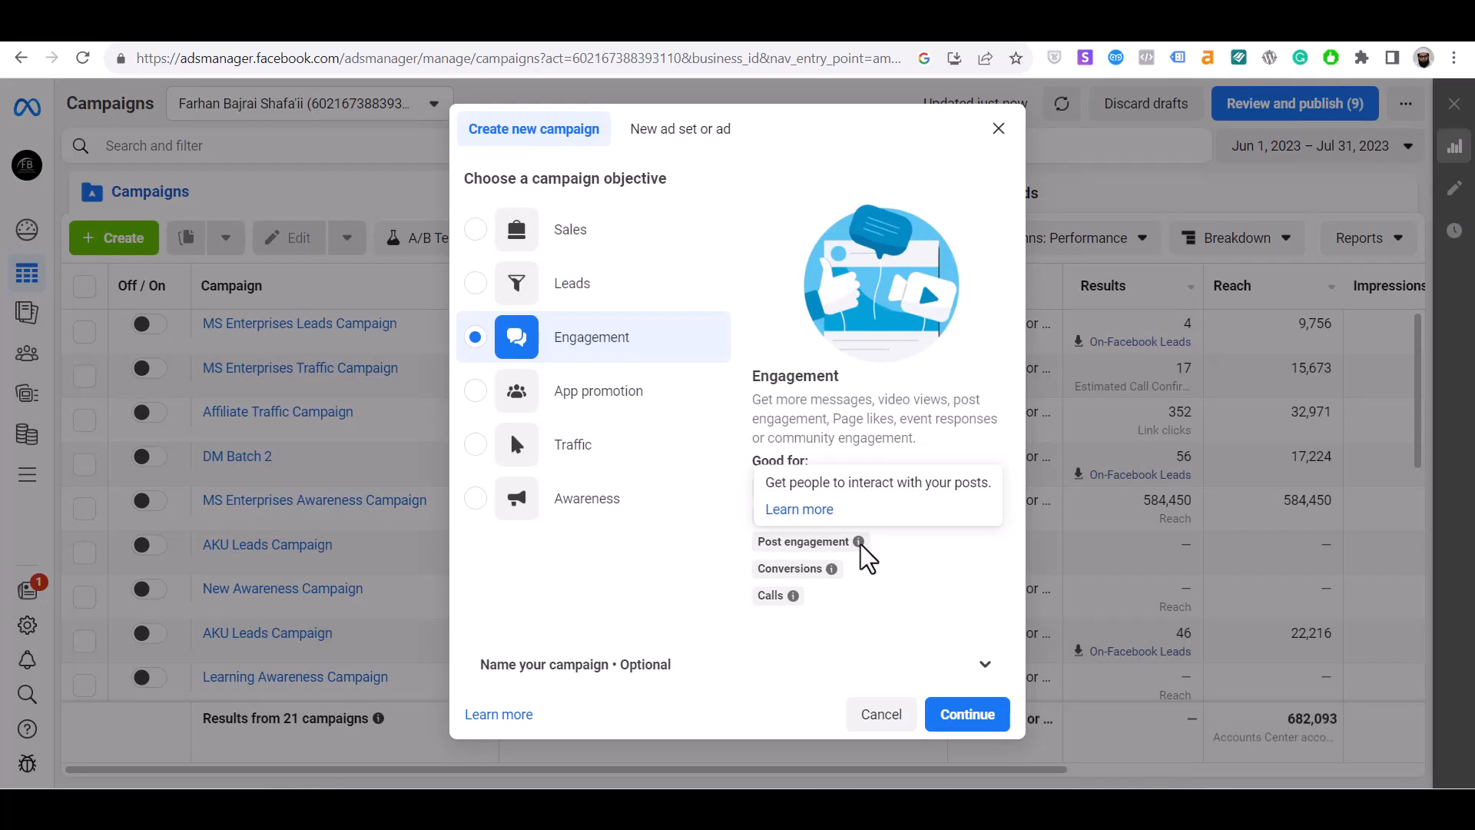
pyautogui.moveTo(837, 569)
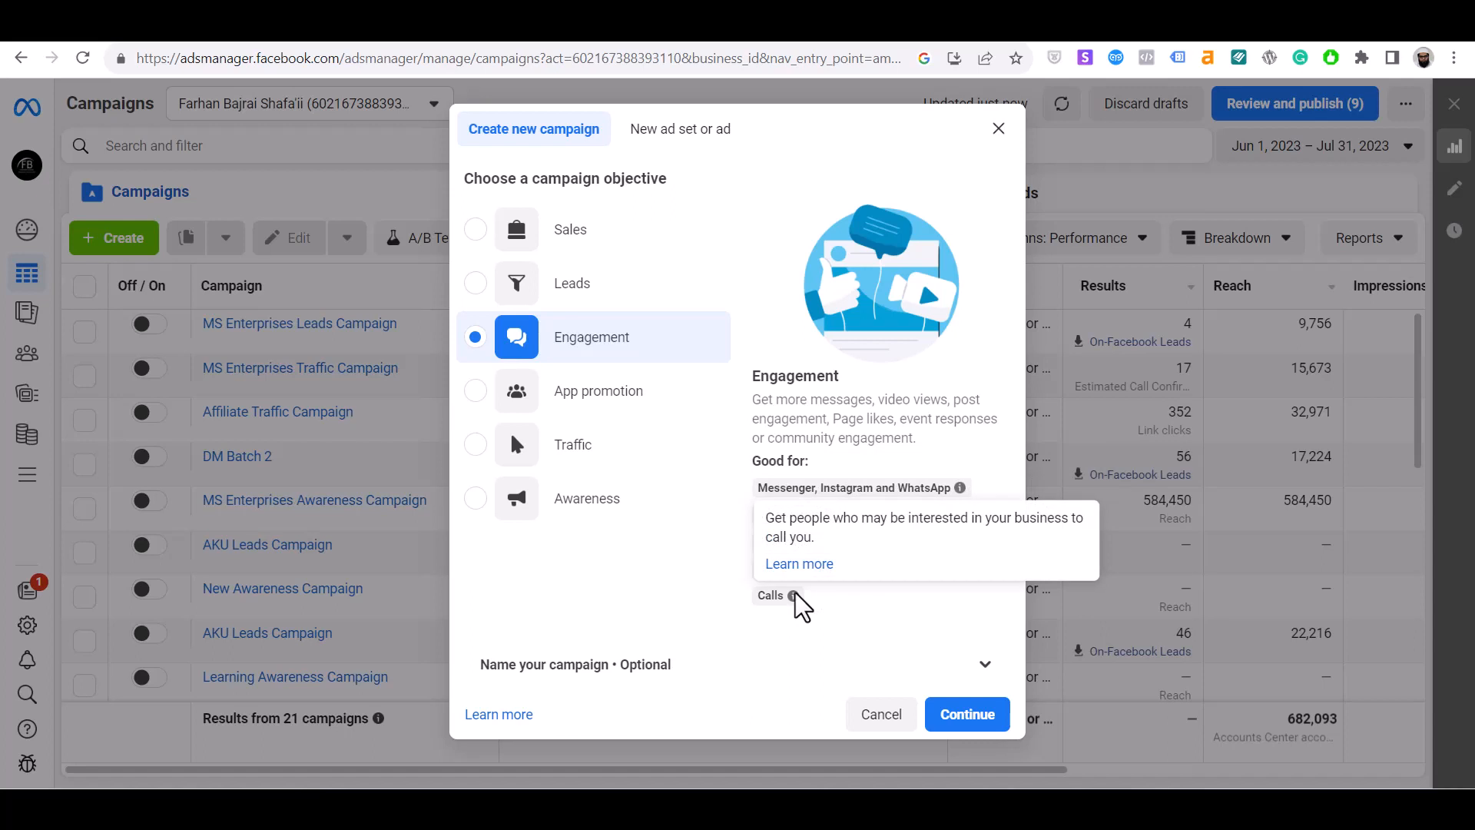
# Select the Leads and Sales objectives in turn and examine what each one is good for
pyautogui.moveTo(532, 289)
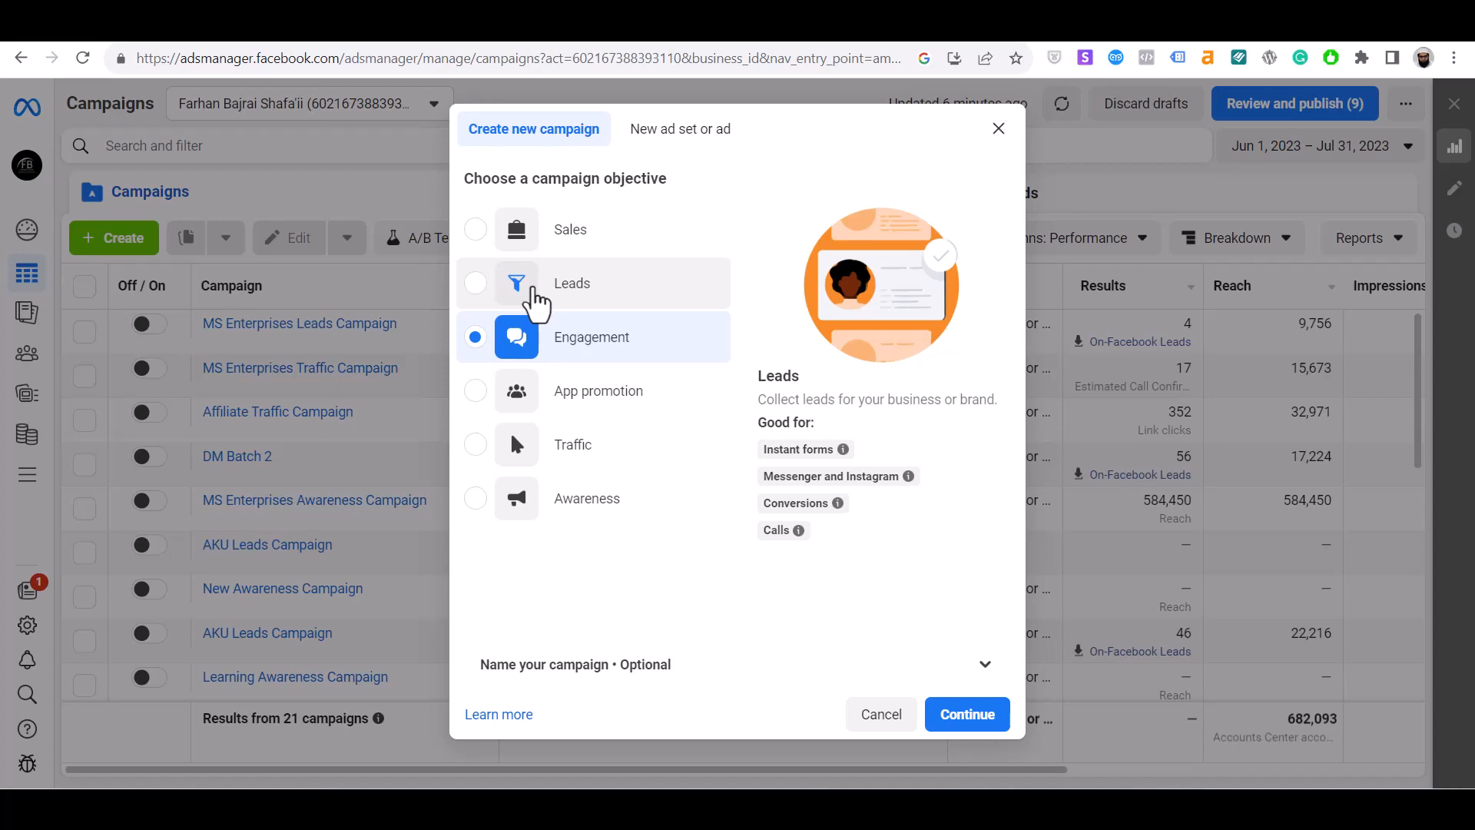
pyautogui.click(533, 291)
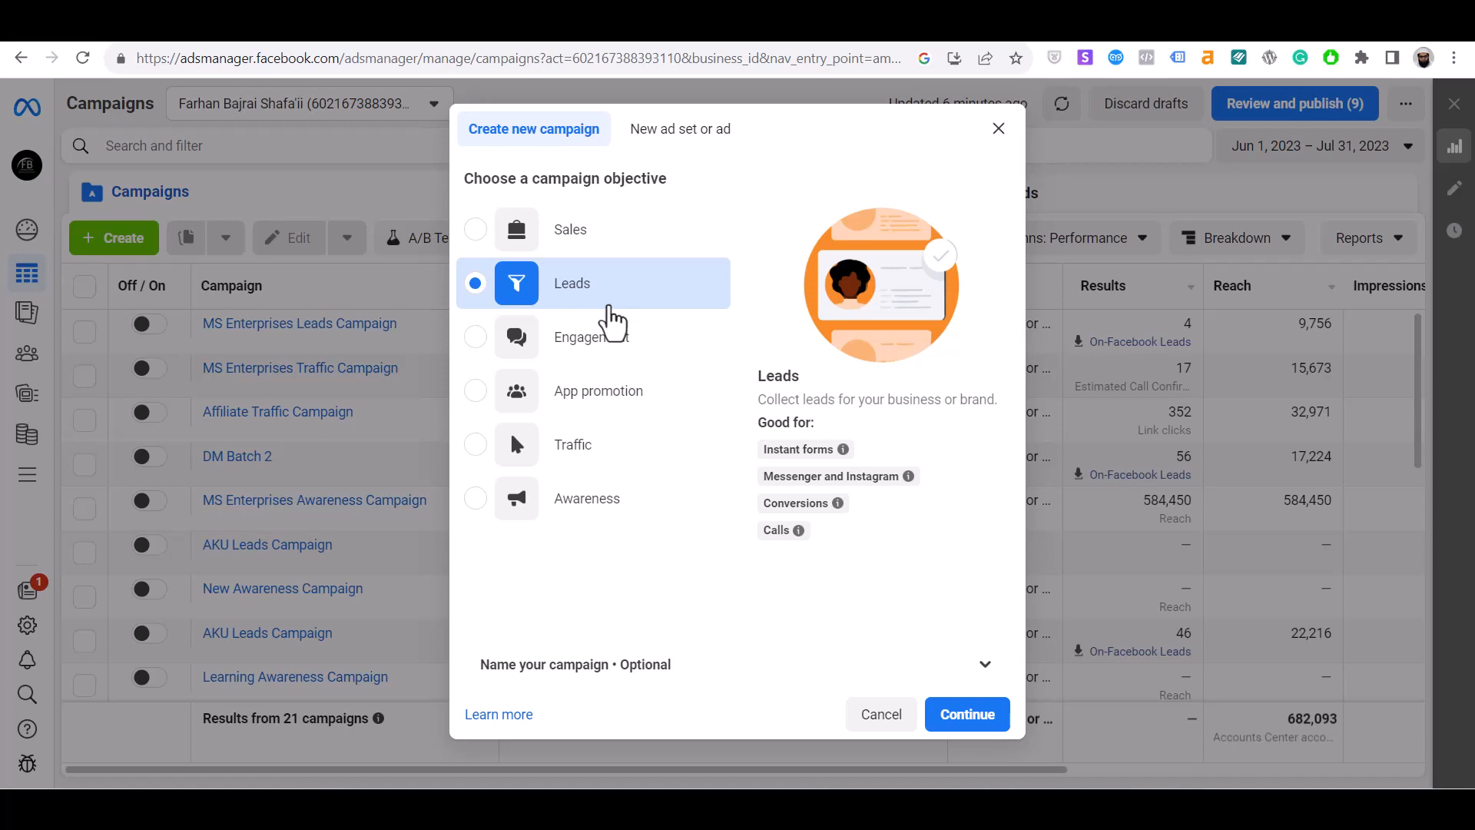
pyautogui.moveTo(843, 452)
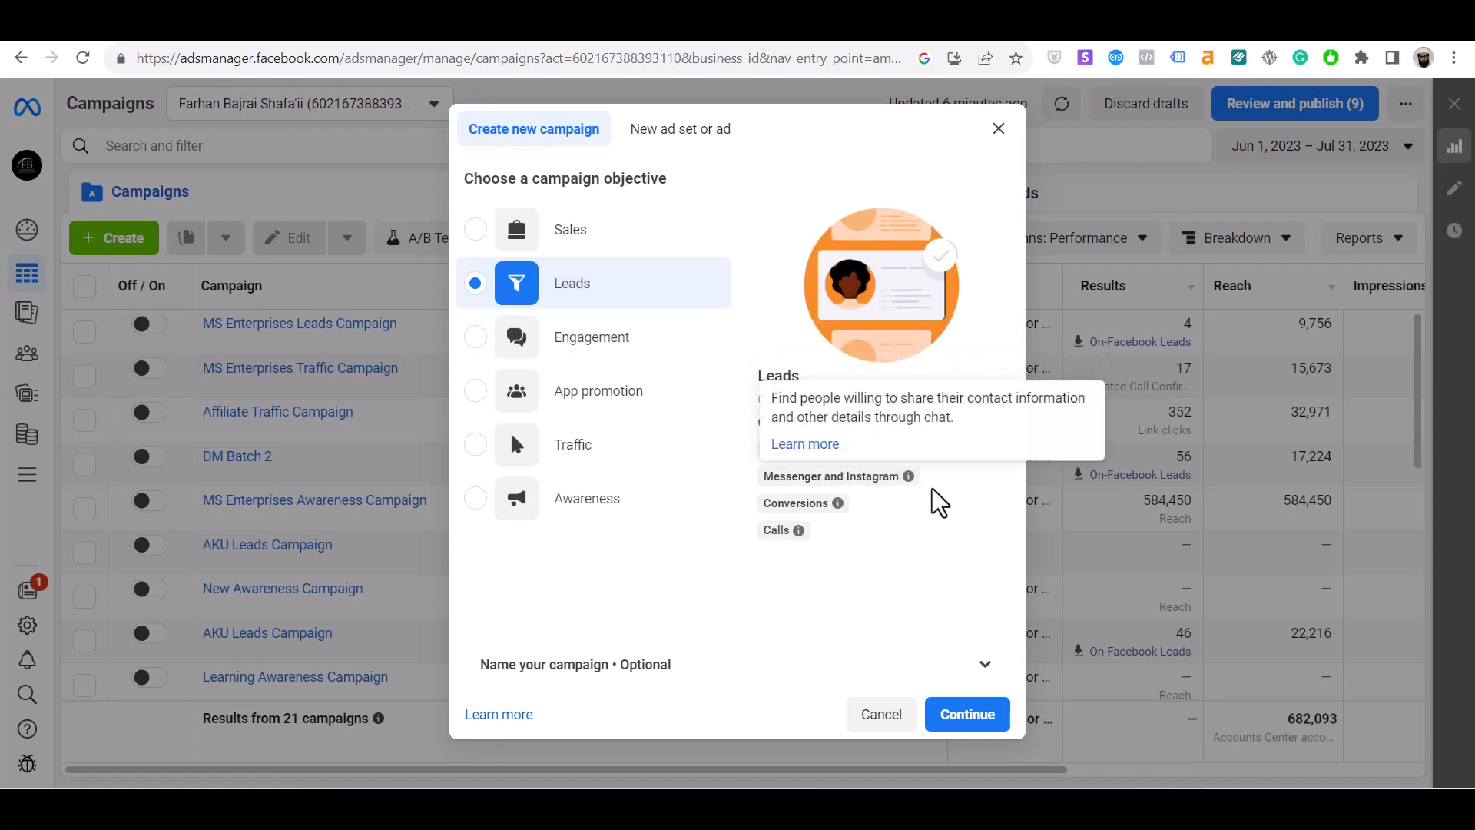
pyautogui.moveTo(916, 482)
pyautogui.moveTo(838, 504)
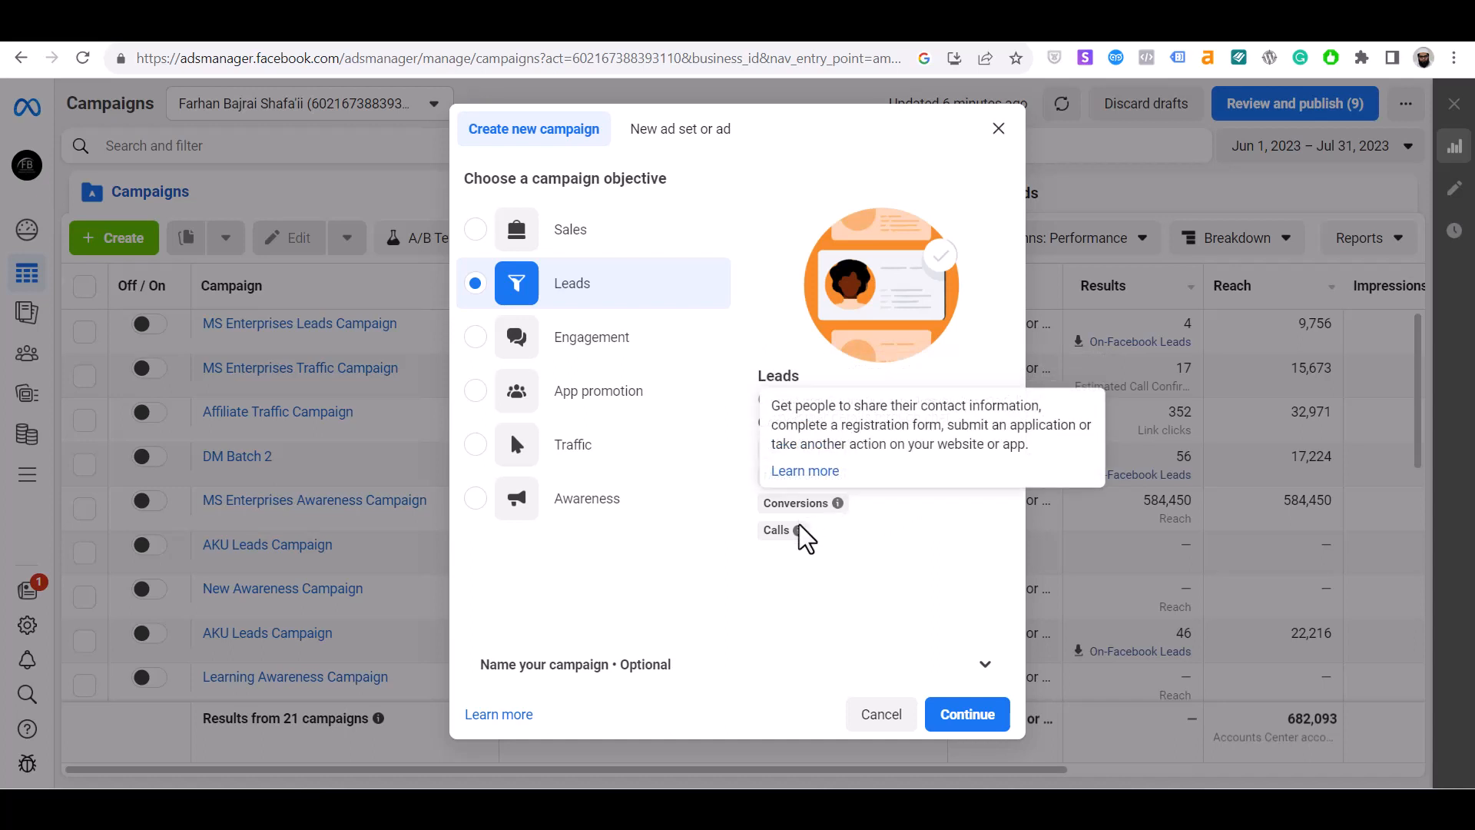
pyautogui.moveTo(799, 530)
pyautogui.moveTo(801, 419)
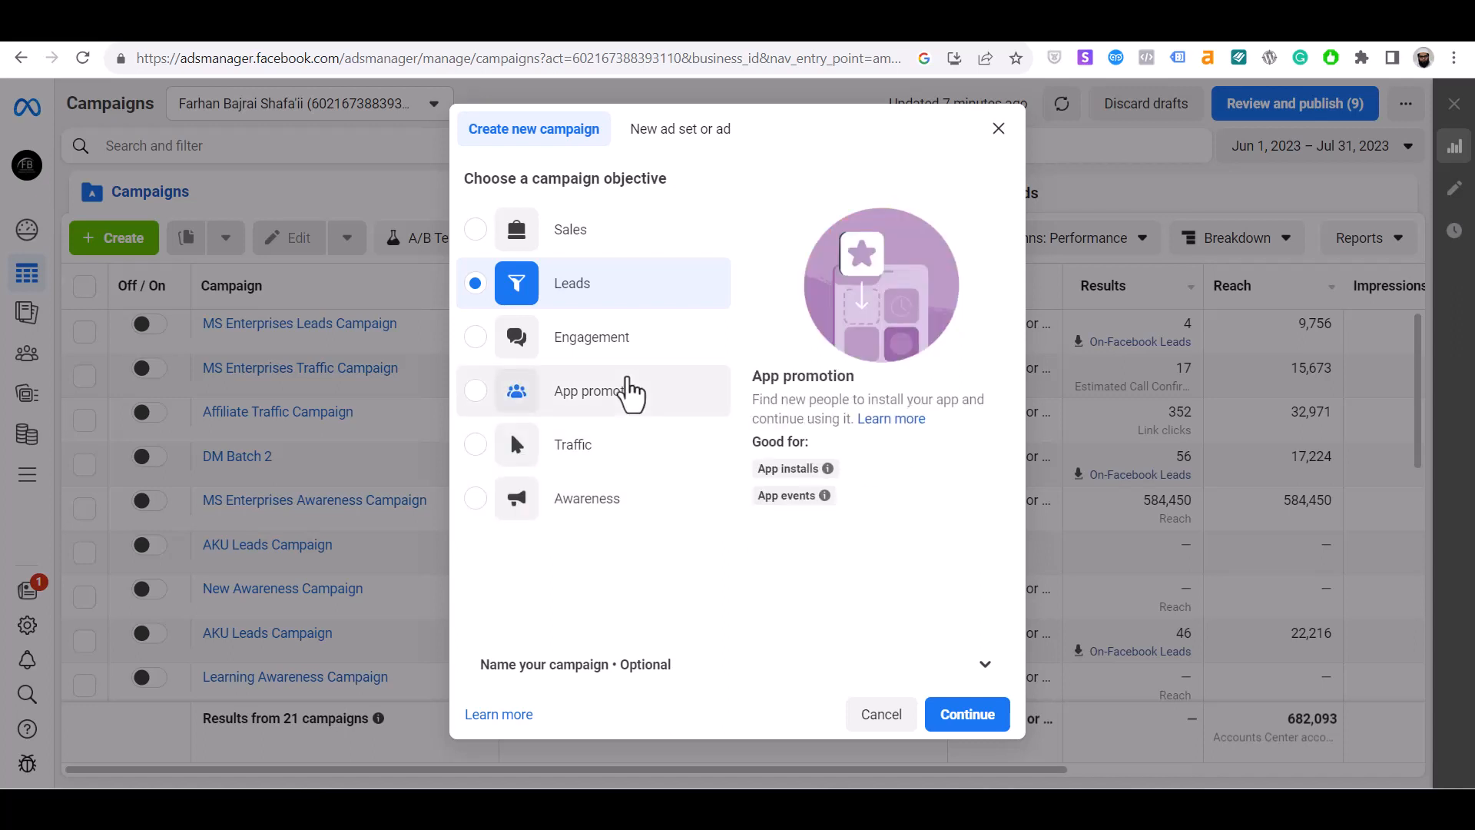
pyautogui.click(582, 249)
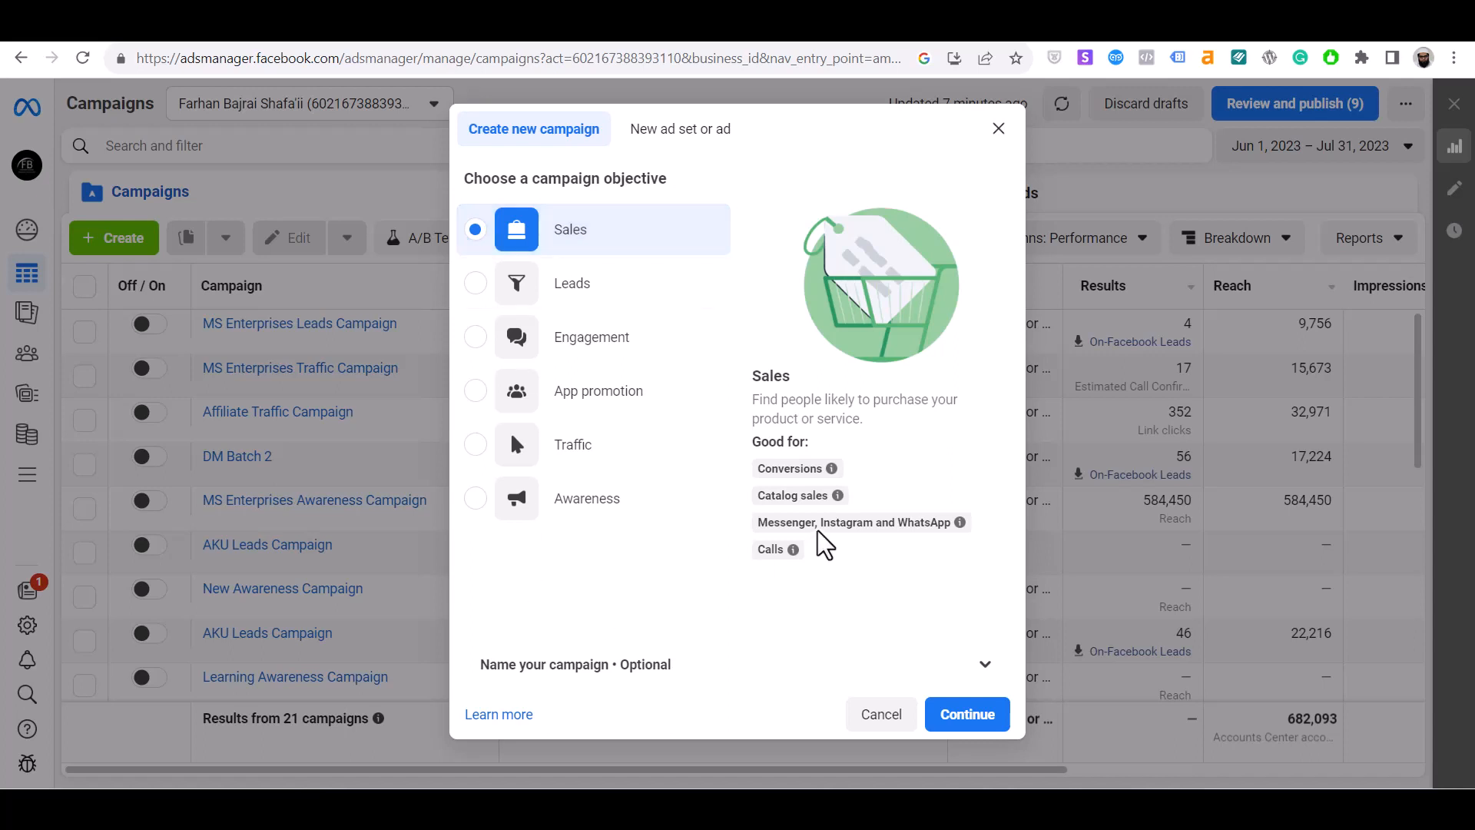
pyautogui.moveTo(790, 528)
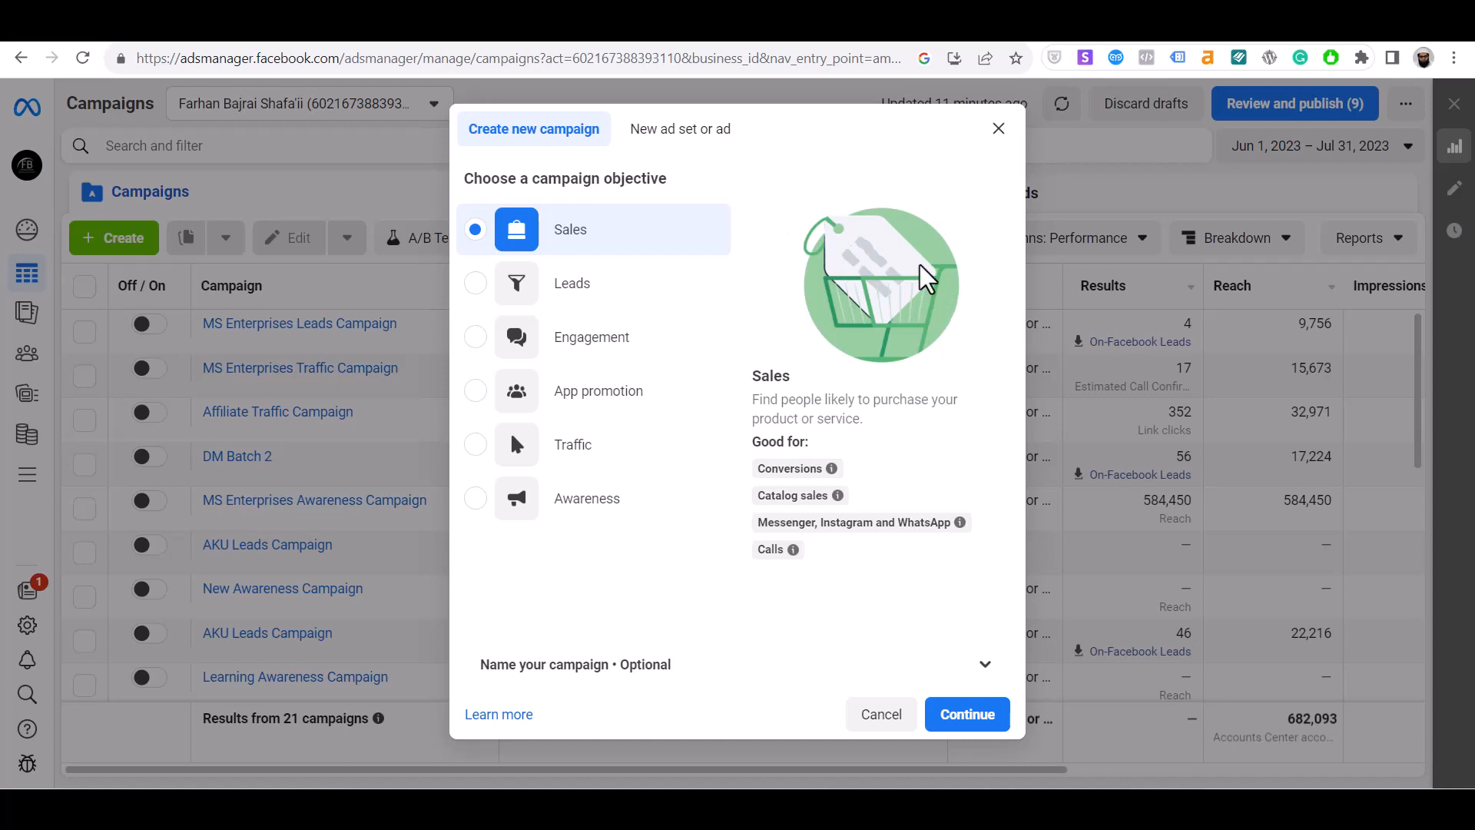
# Compare Awareness with Traffic and set the campaign objective to Awareness
pyautogui.click(610, 513)
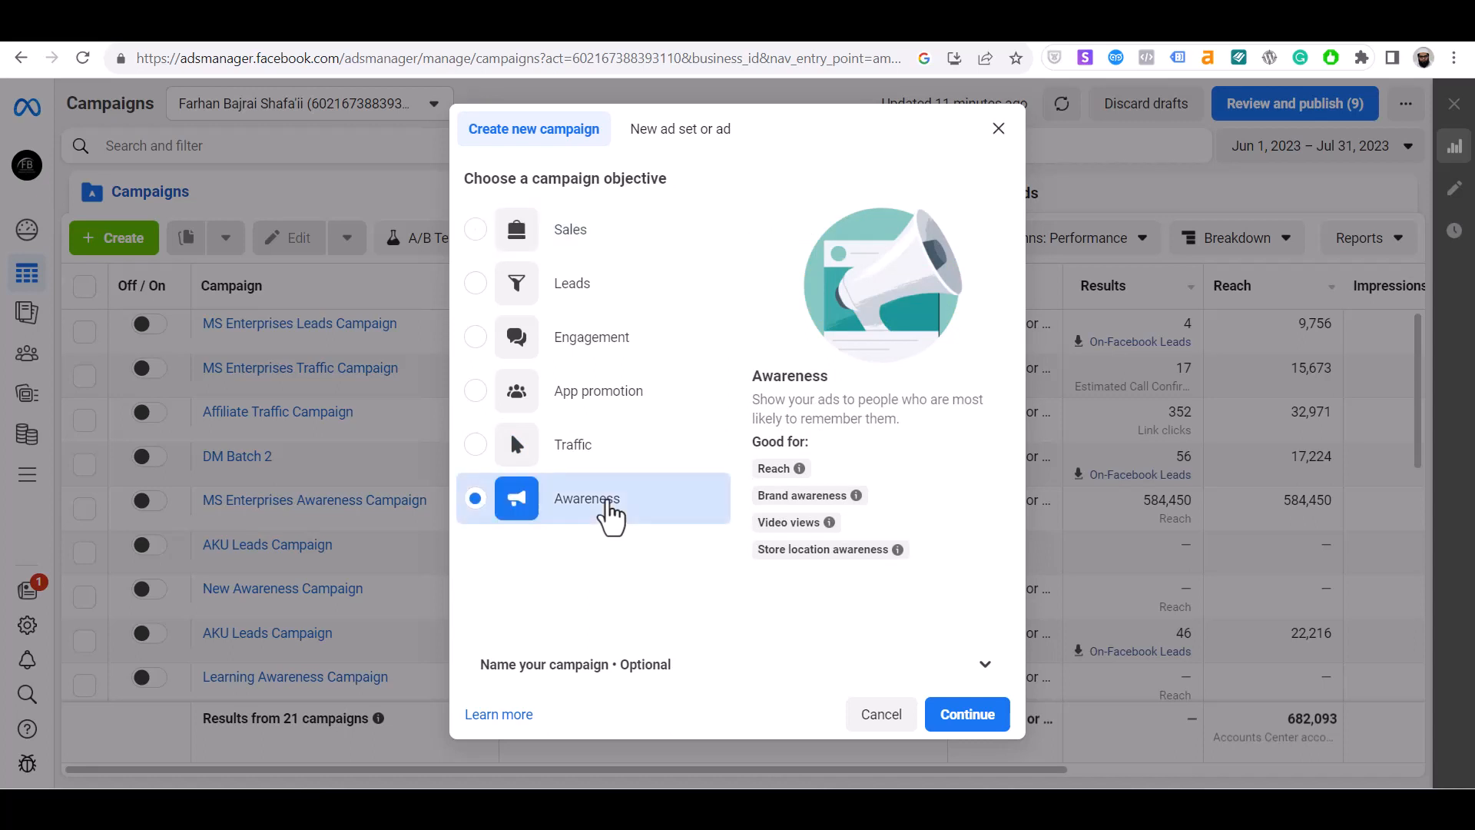
pyautogui.click(576, 458)
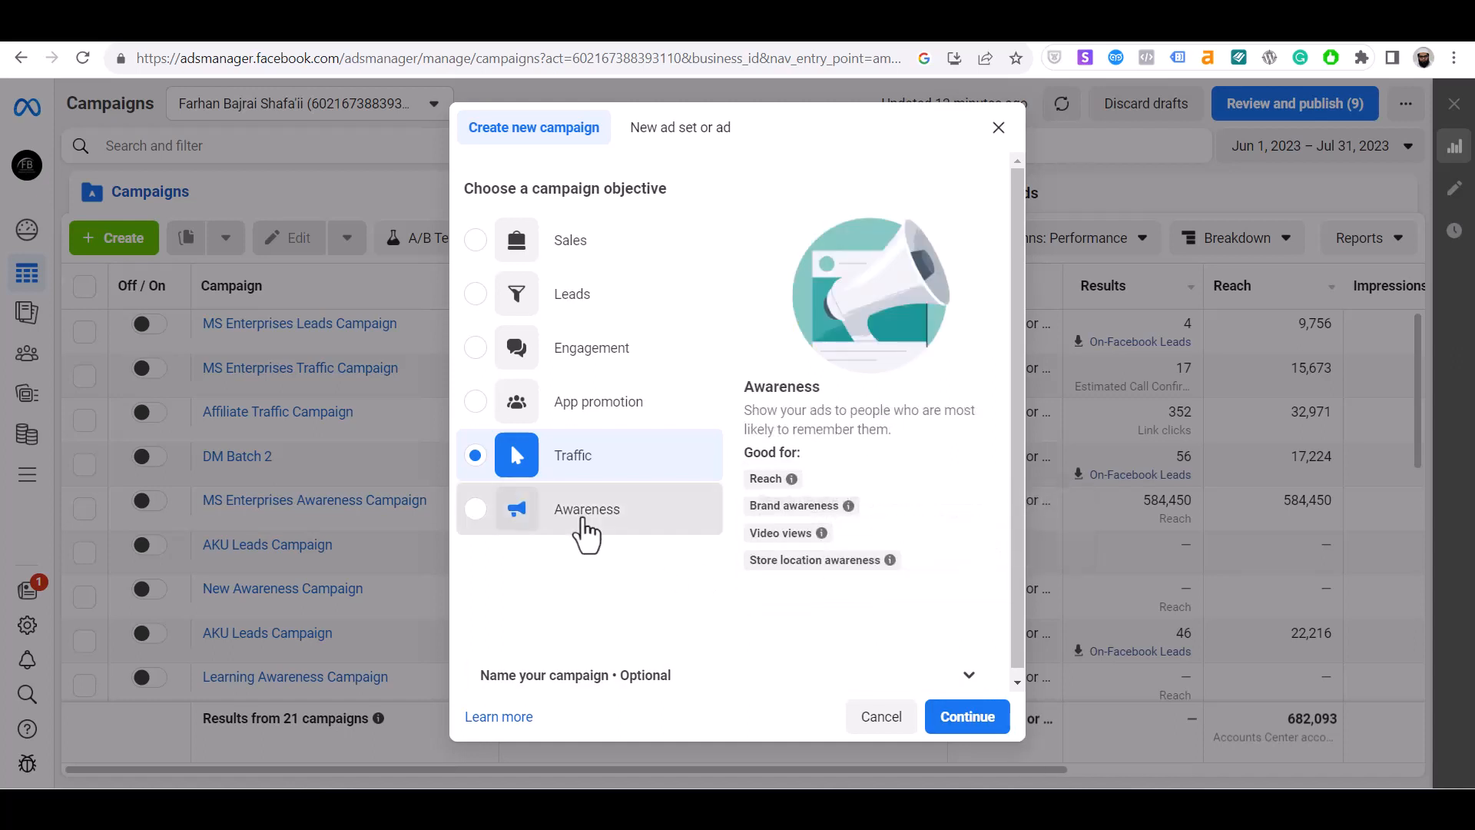
pyautogui.click(672, 513)
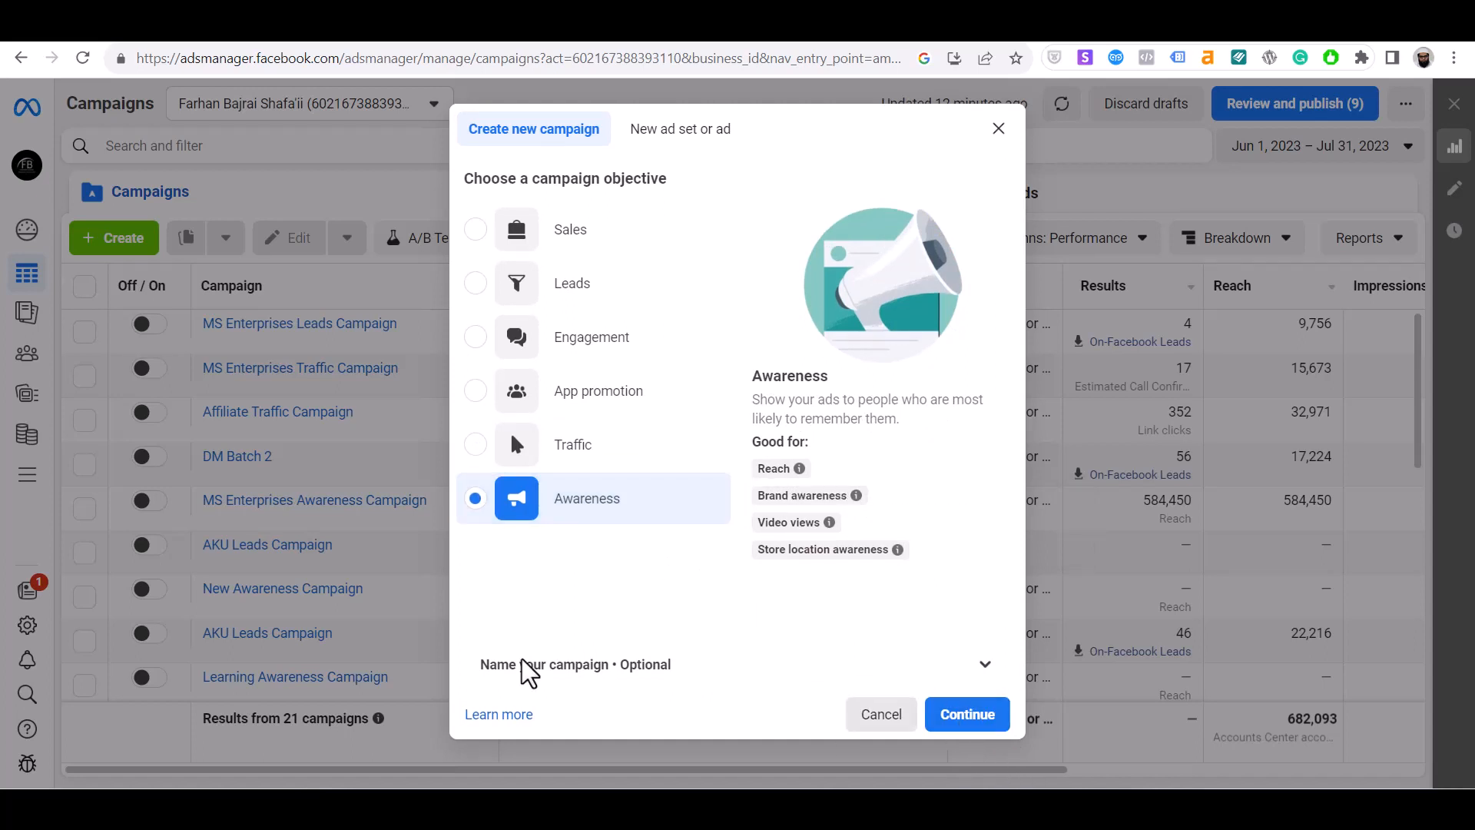
# Try to open policy.io in a new browser tab, continuing to the site despite the insecure connection
pyautogui.hotkey('ctrl', 't')
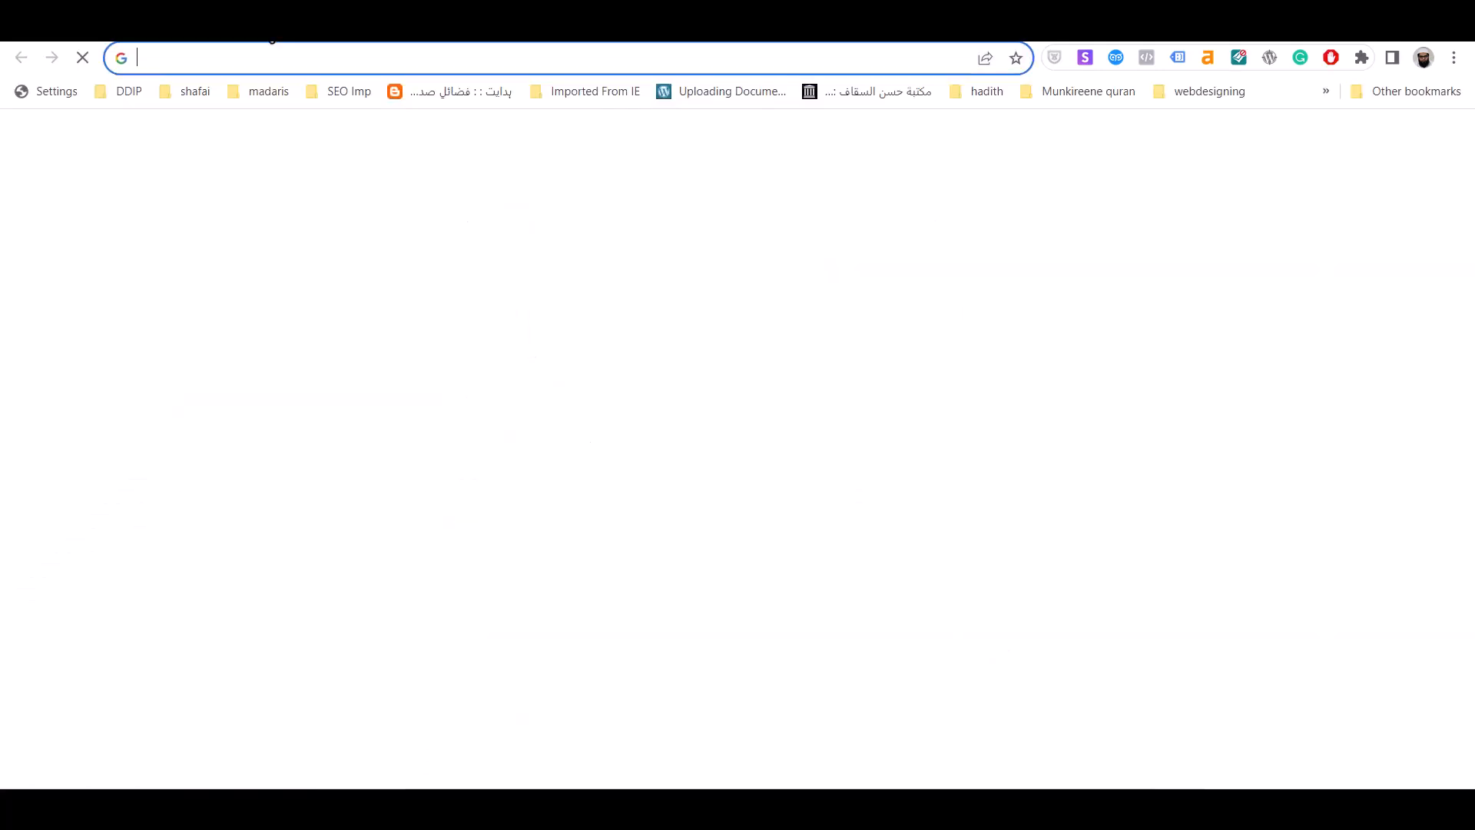
pyautogui.write('polic')
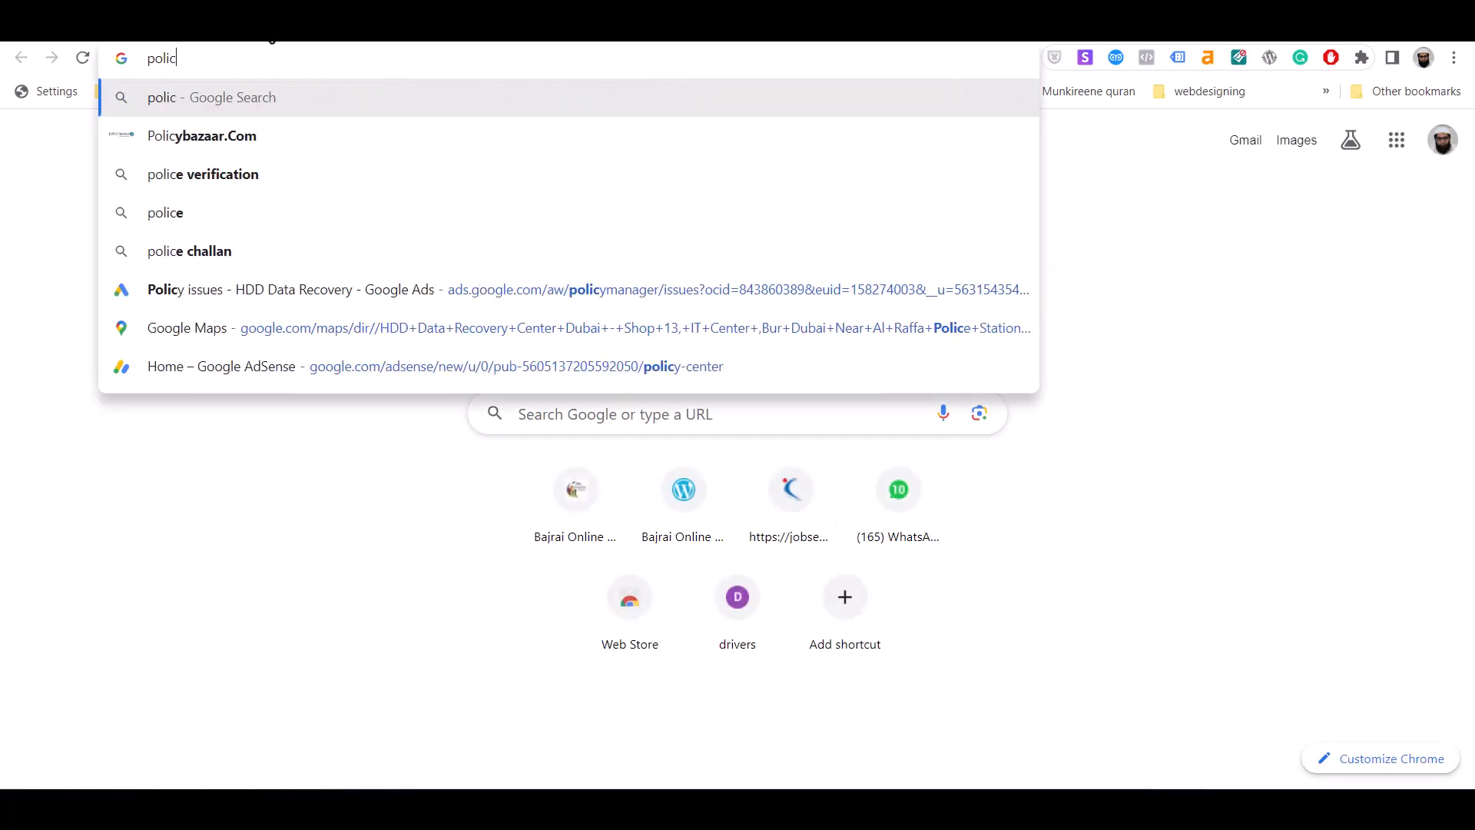
pyautogui.write('y.io')
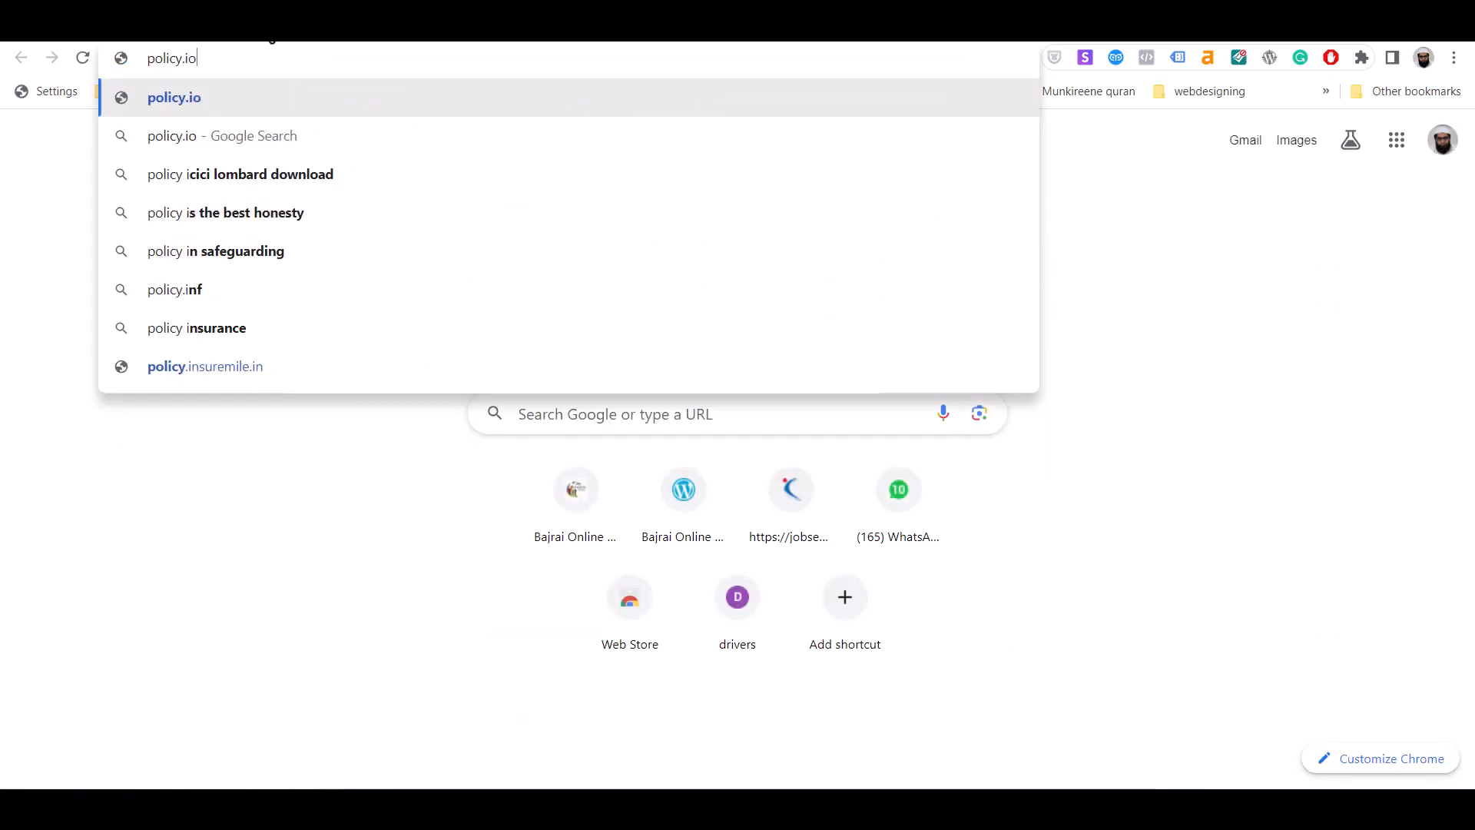
pyautogui.press('Return')
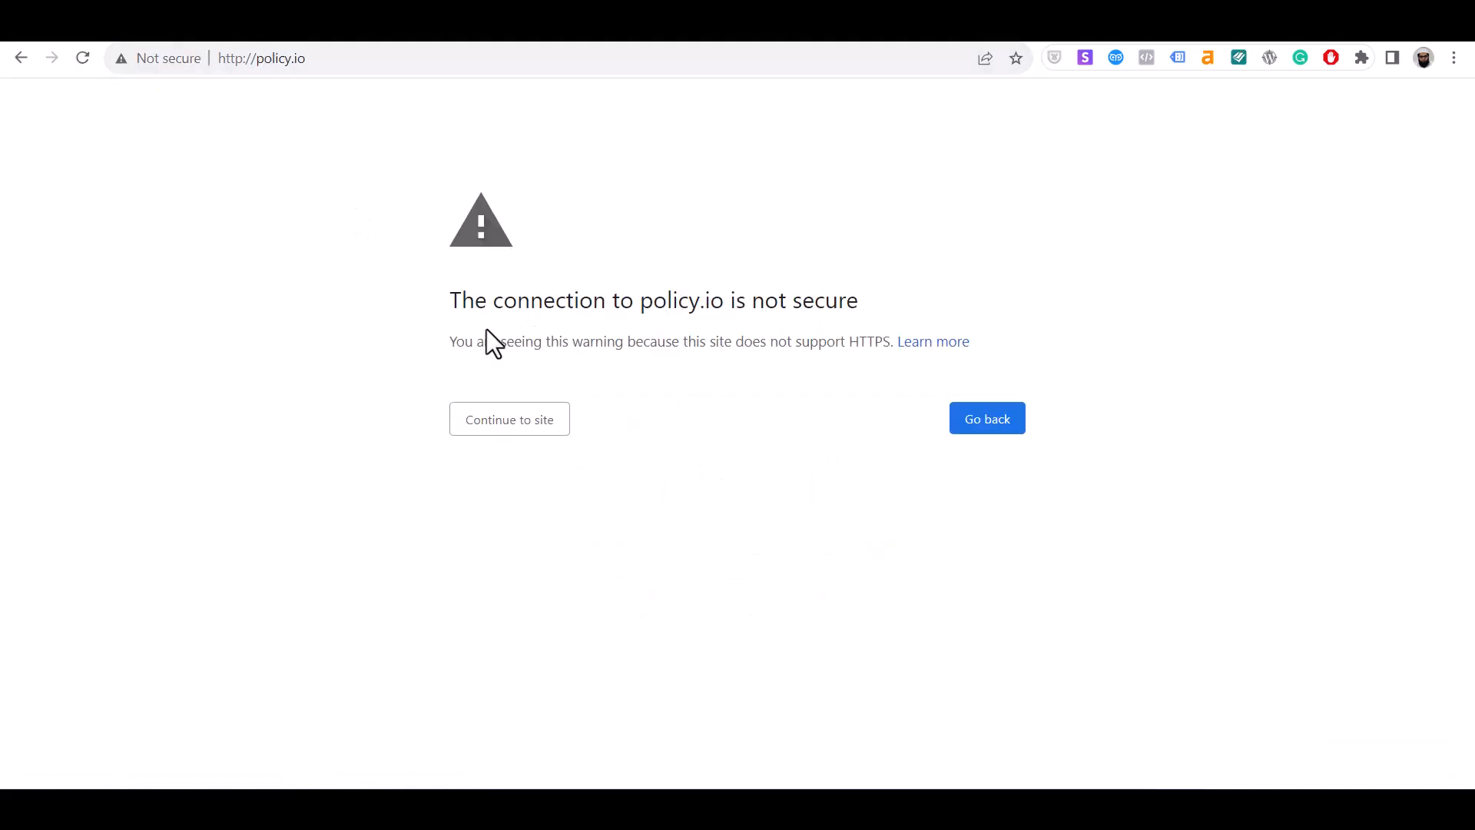
pyautogui.click(535, 425)
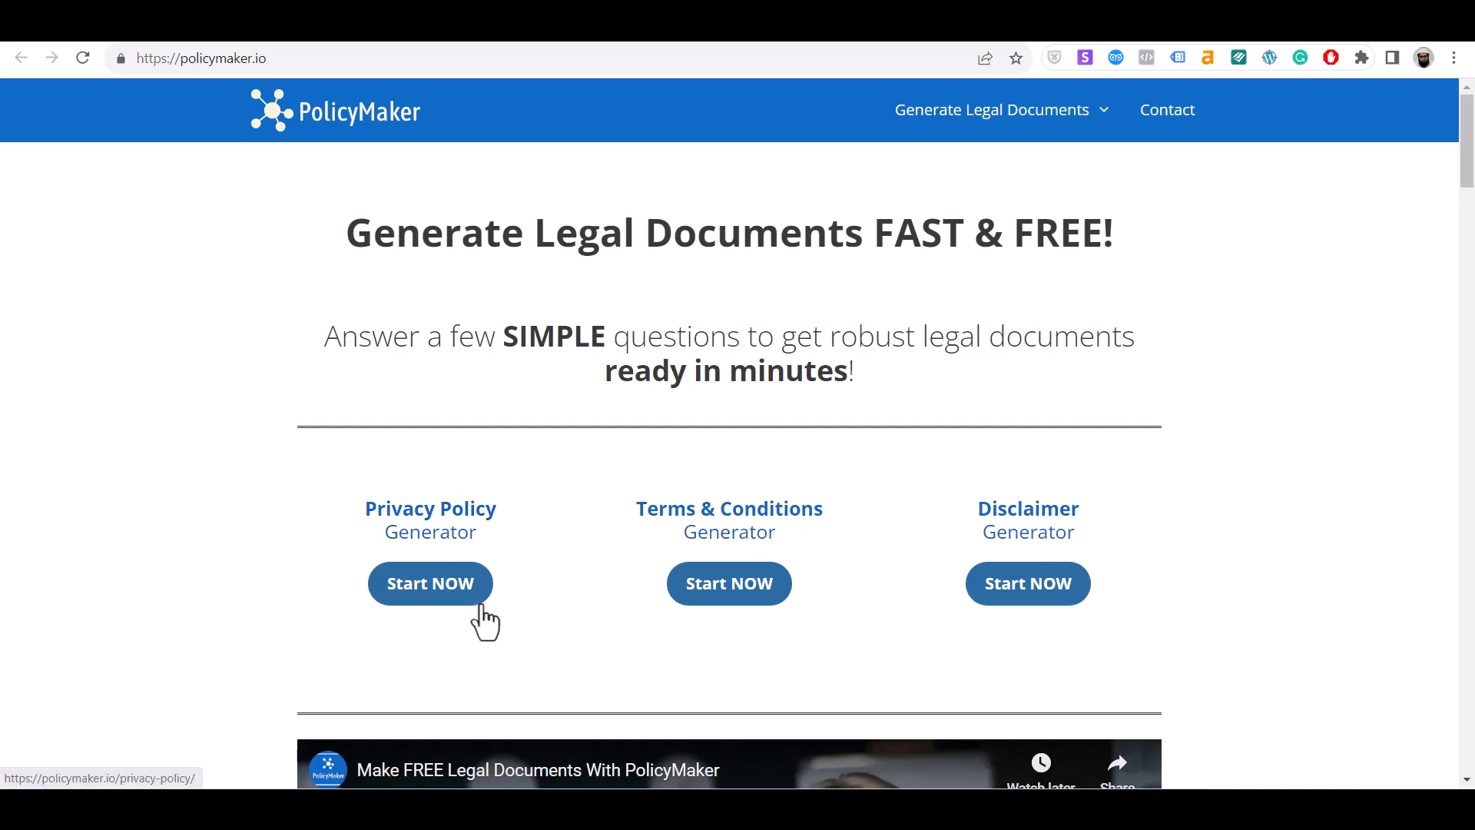
pyautogui.moveTo(318, 53); pyautogui.dragTo(135, 77)
pyautogui.hotkey('ctrl', 'c')
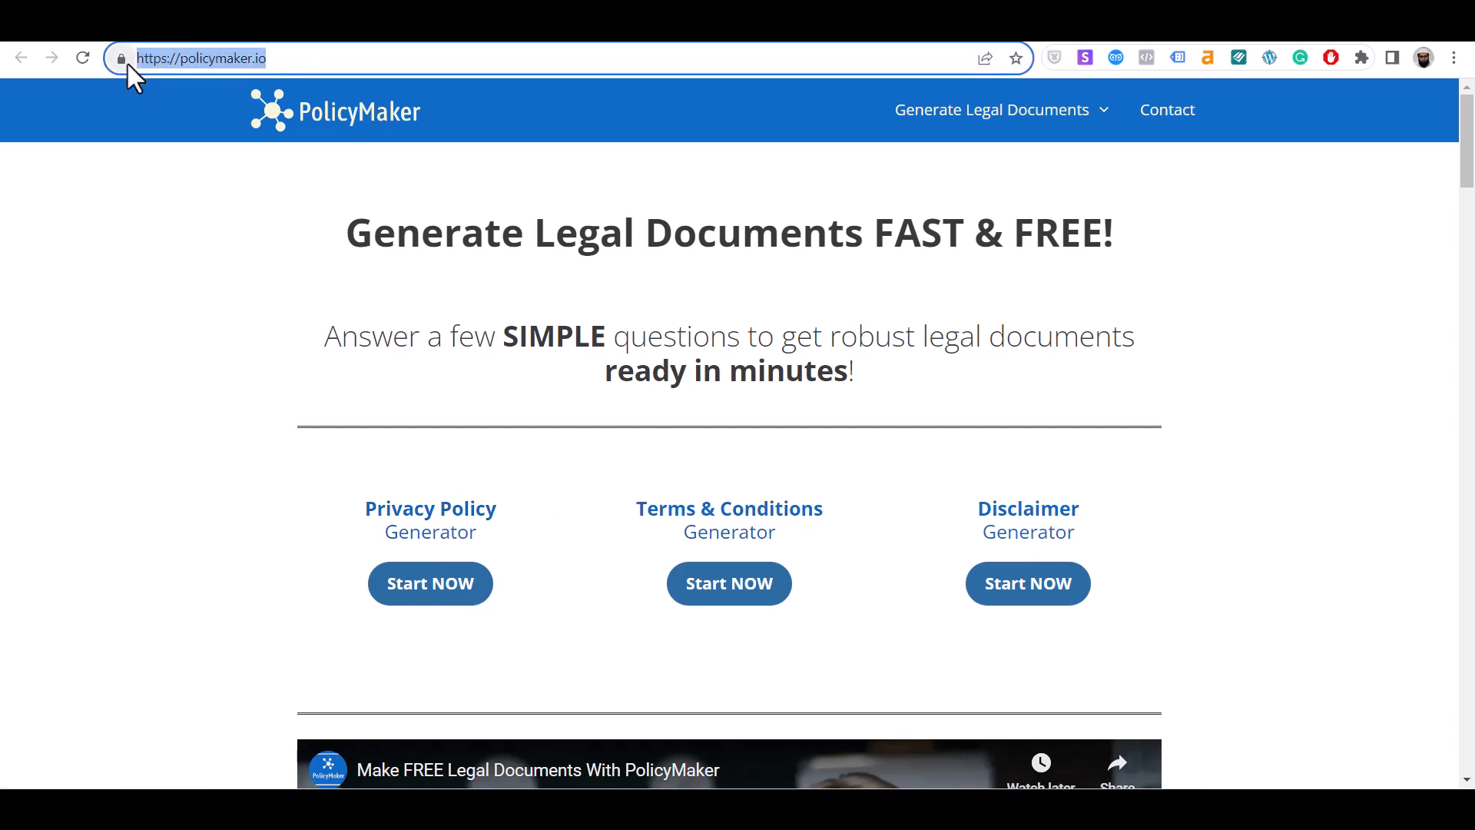
# Switch to the Google Meet call, send the copied PolicyMaker link as an in-call message, and return to the PolicyMaker site
pyautogui.hotkey('alt', 'Tab')
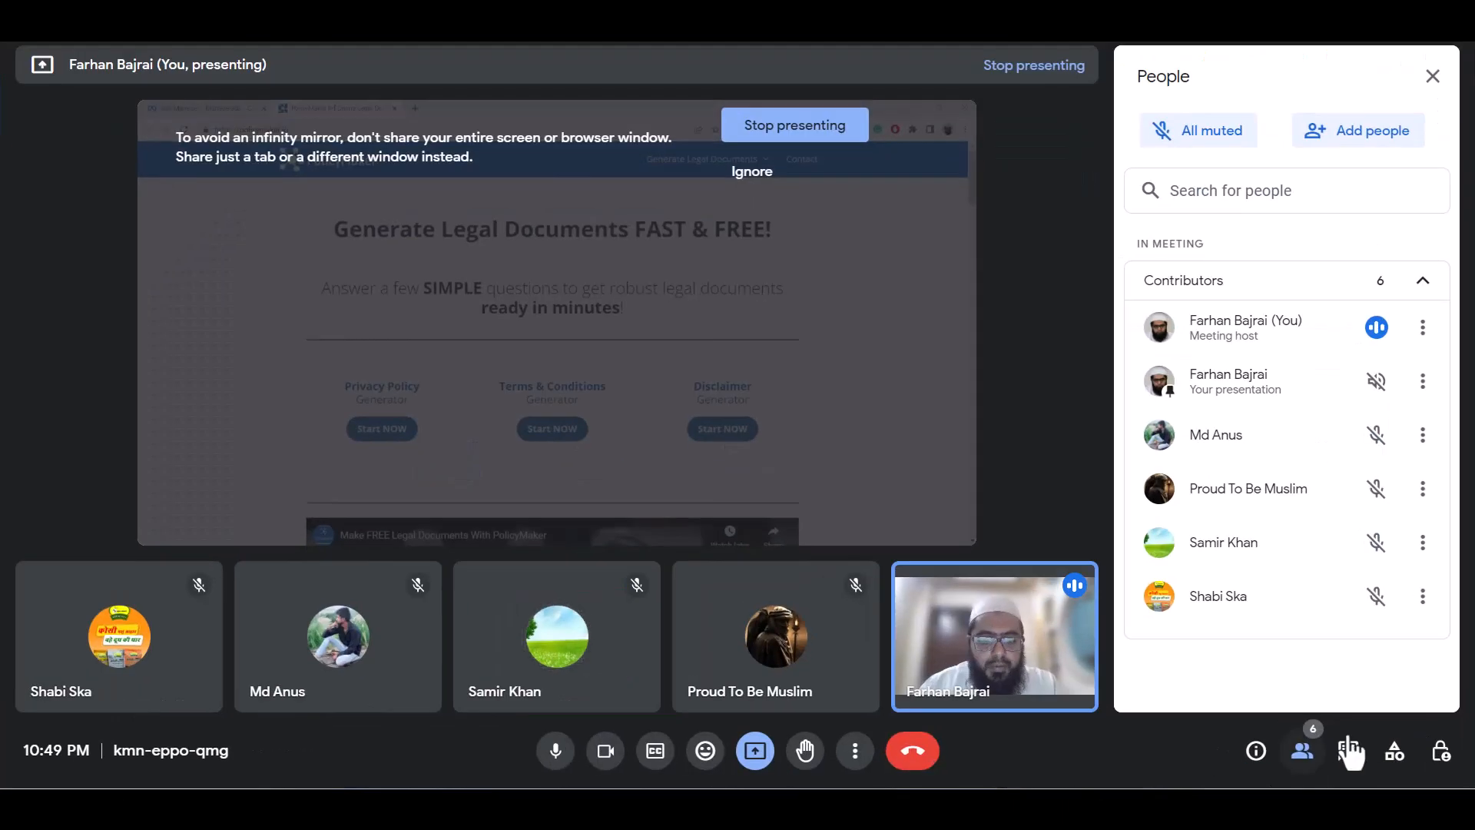
pyautogui.click(1348, 750)
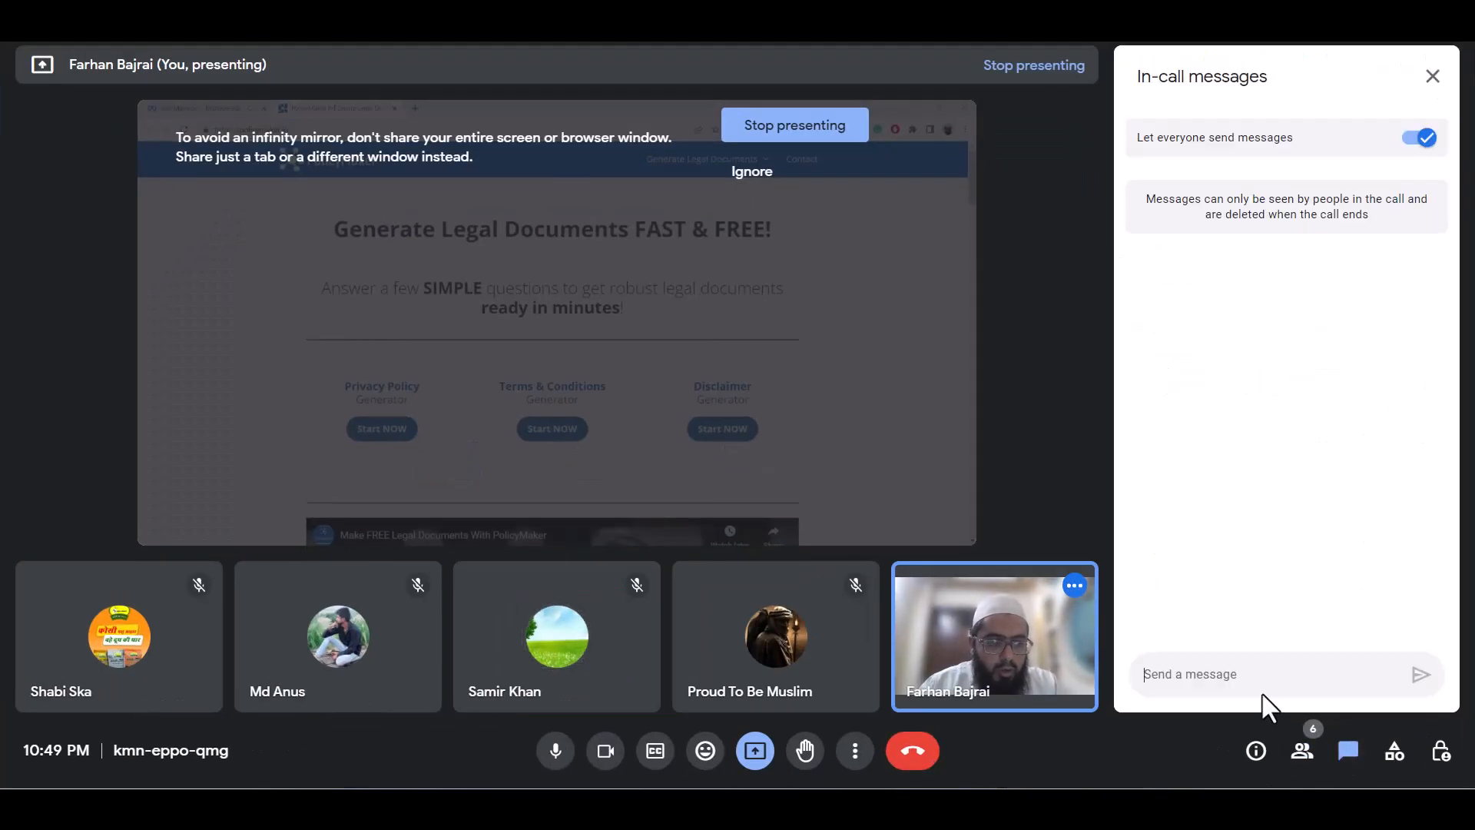
pyautogui.hotkey('ctrl', 'v')
pyautogui.press('Return')
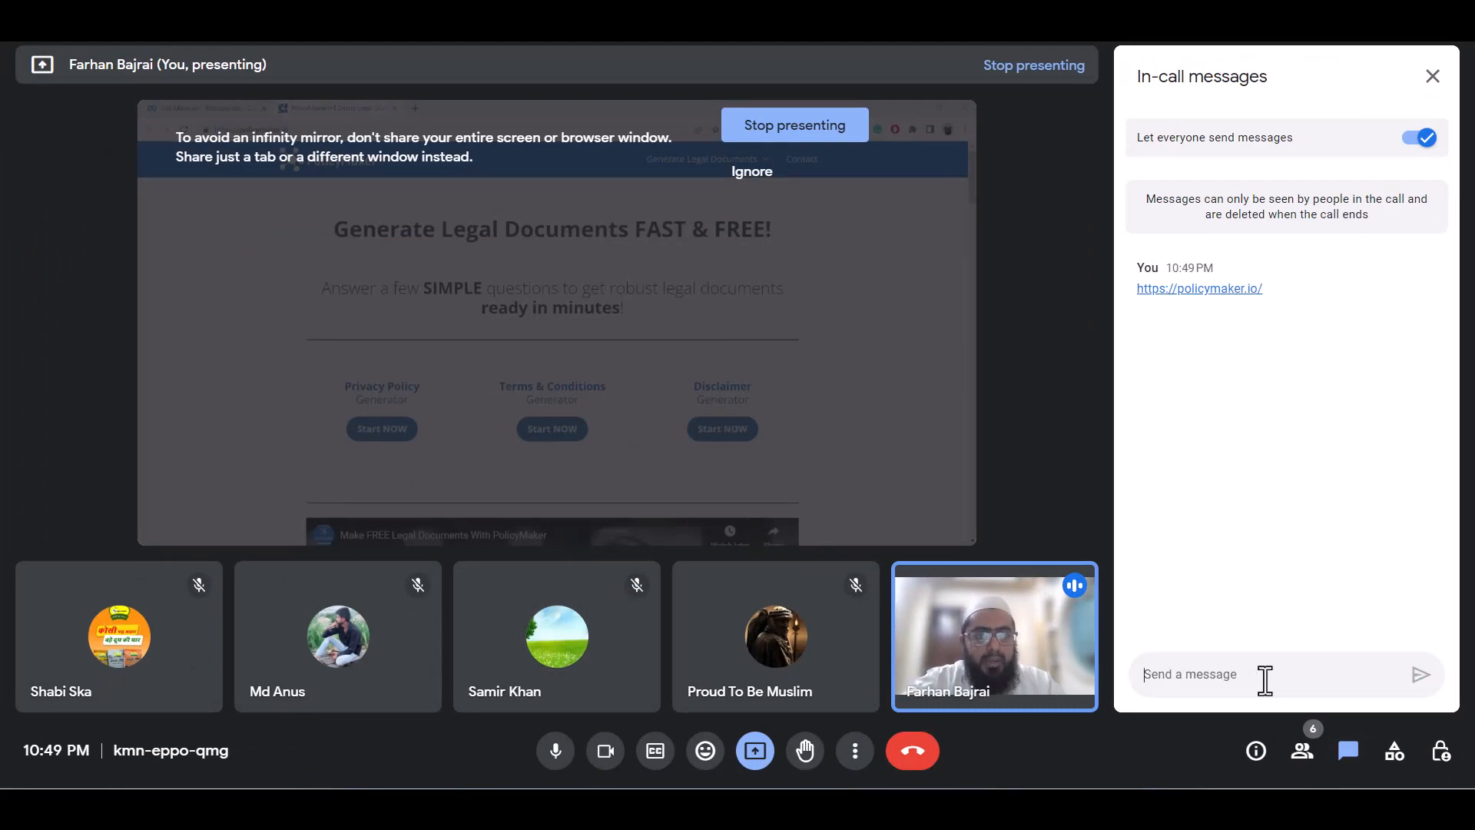
pyautogui.click(1433, 78)
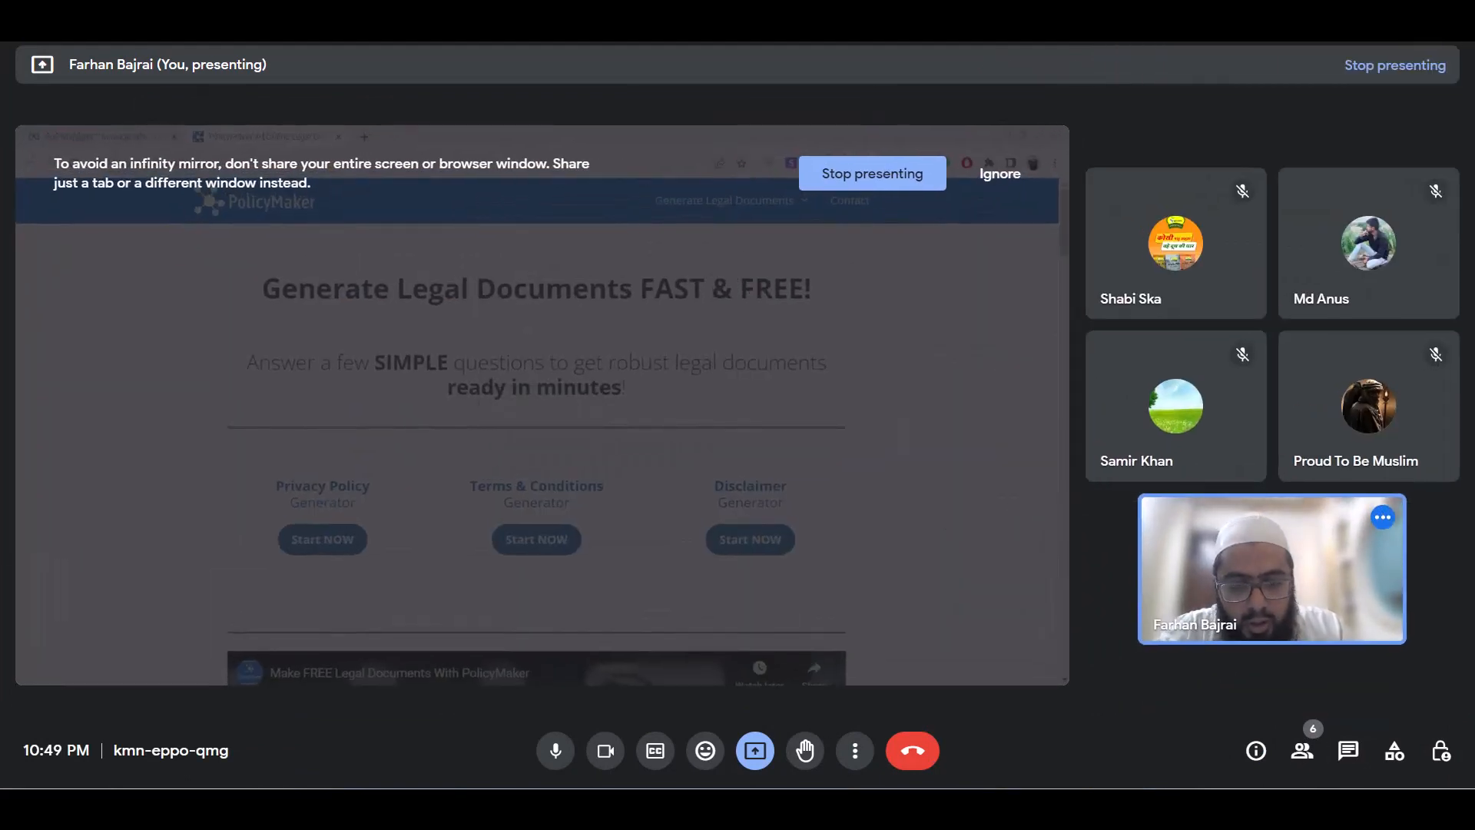
pyautogui.click(680, 684)
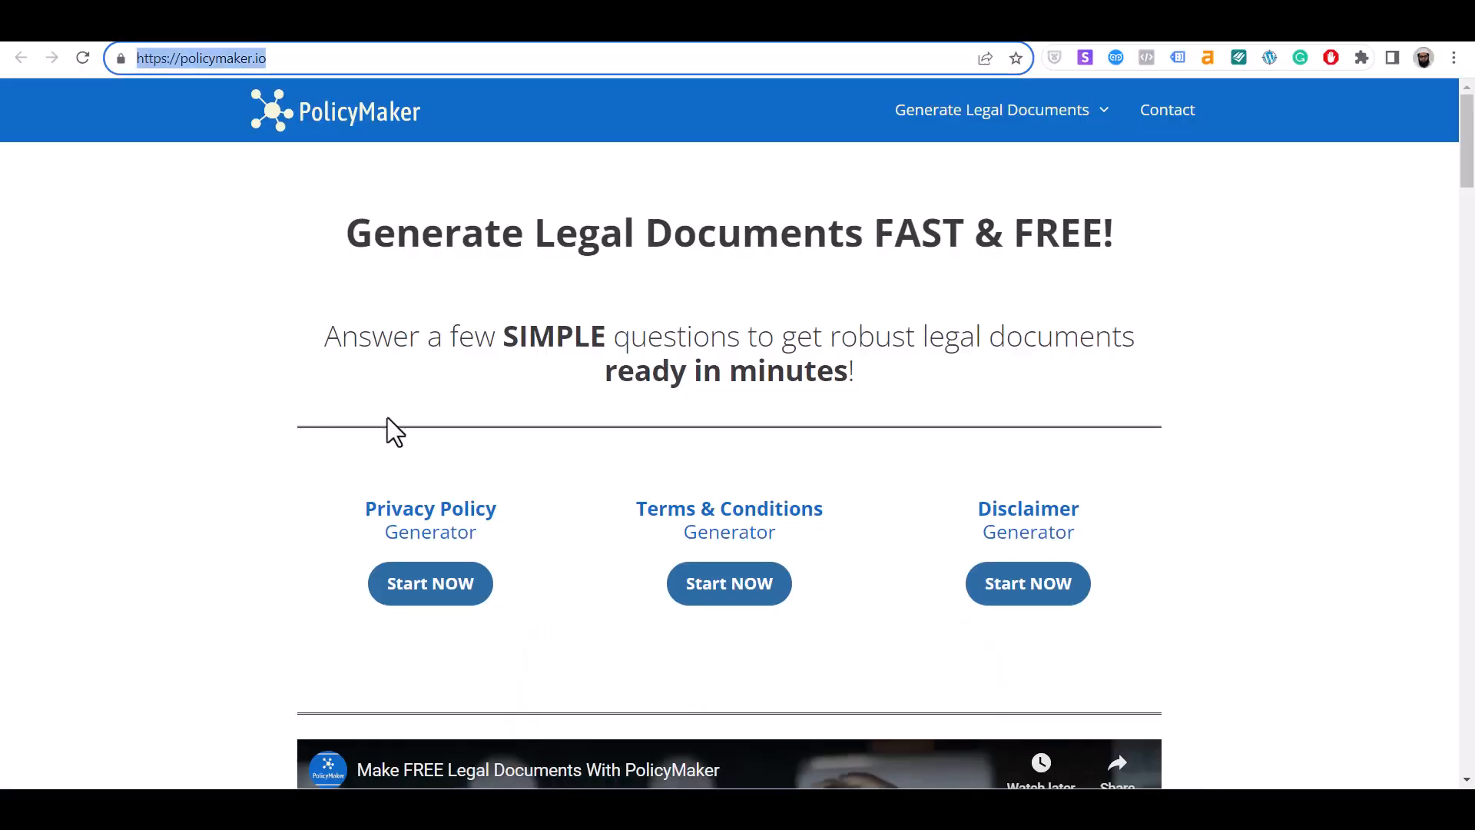
# Start the Privacy Policy generator and submit the website's .com domain name
pyautogui.click(435, 587)
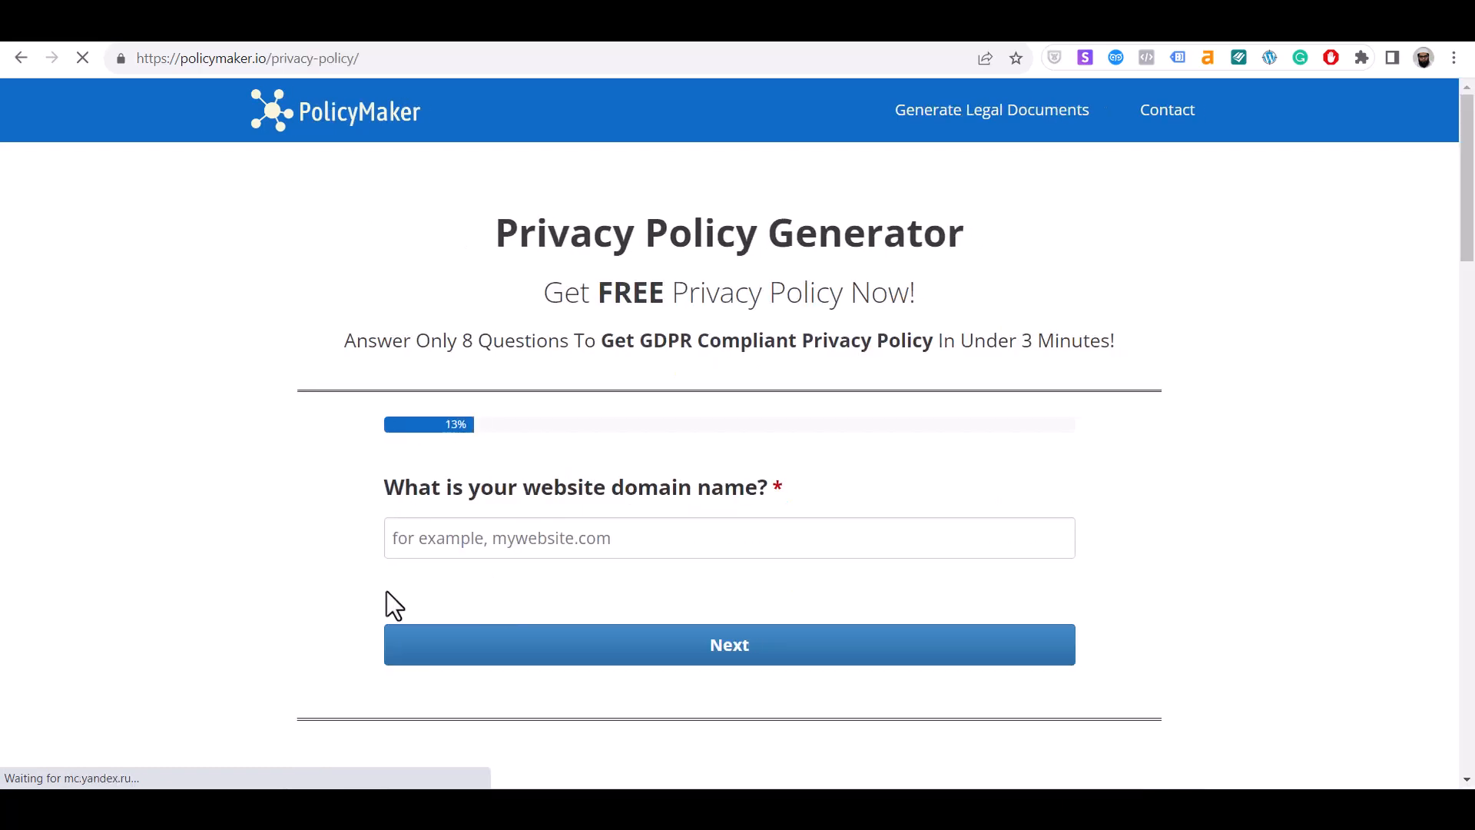
pyautogui.click(490, 547)
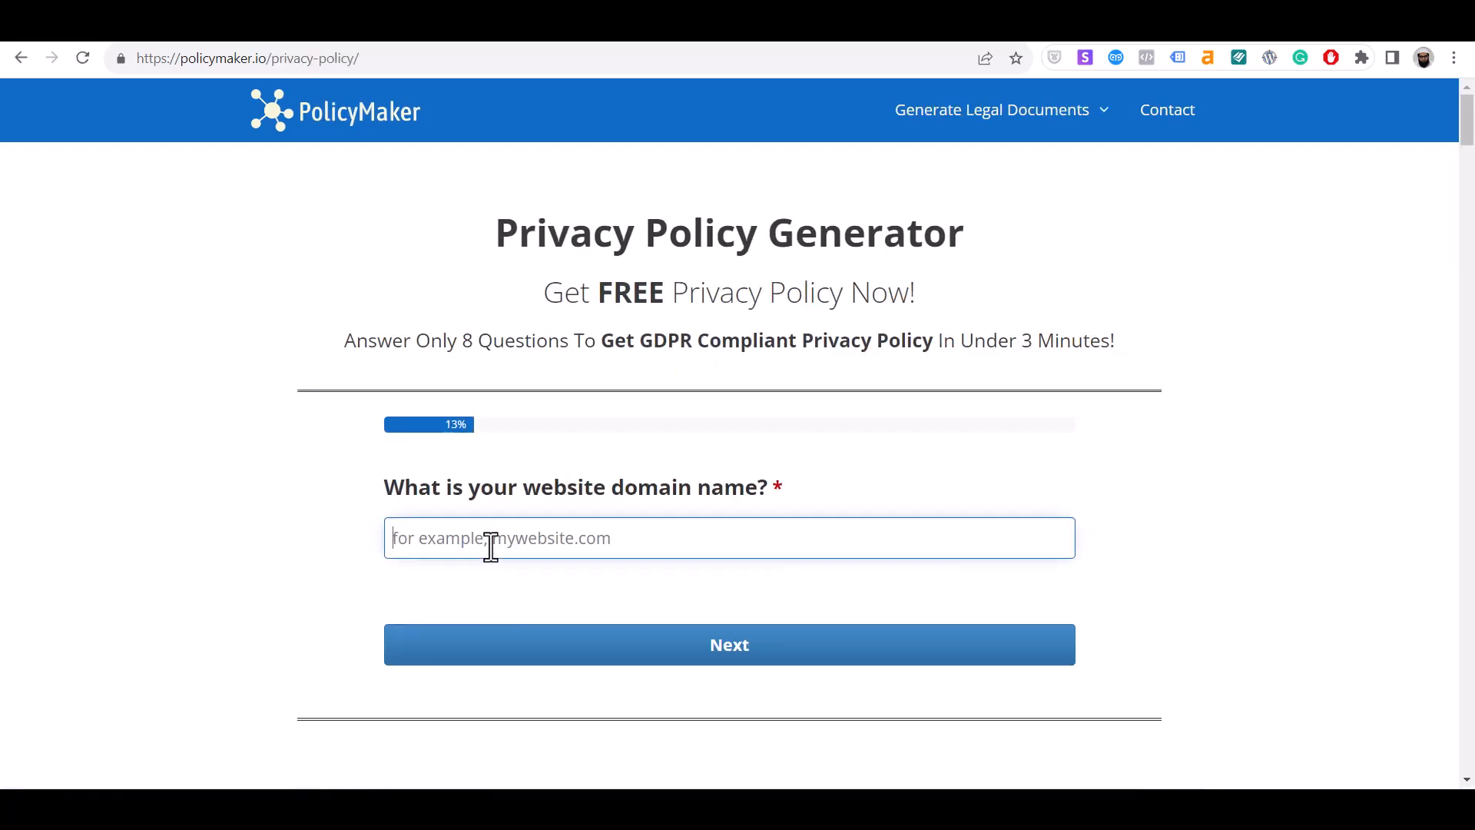
pyautogui.write('farhanbajrai')
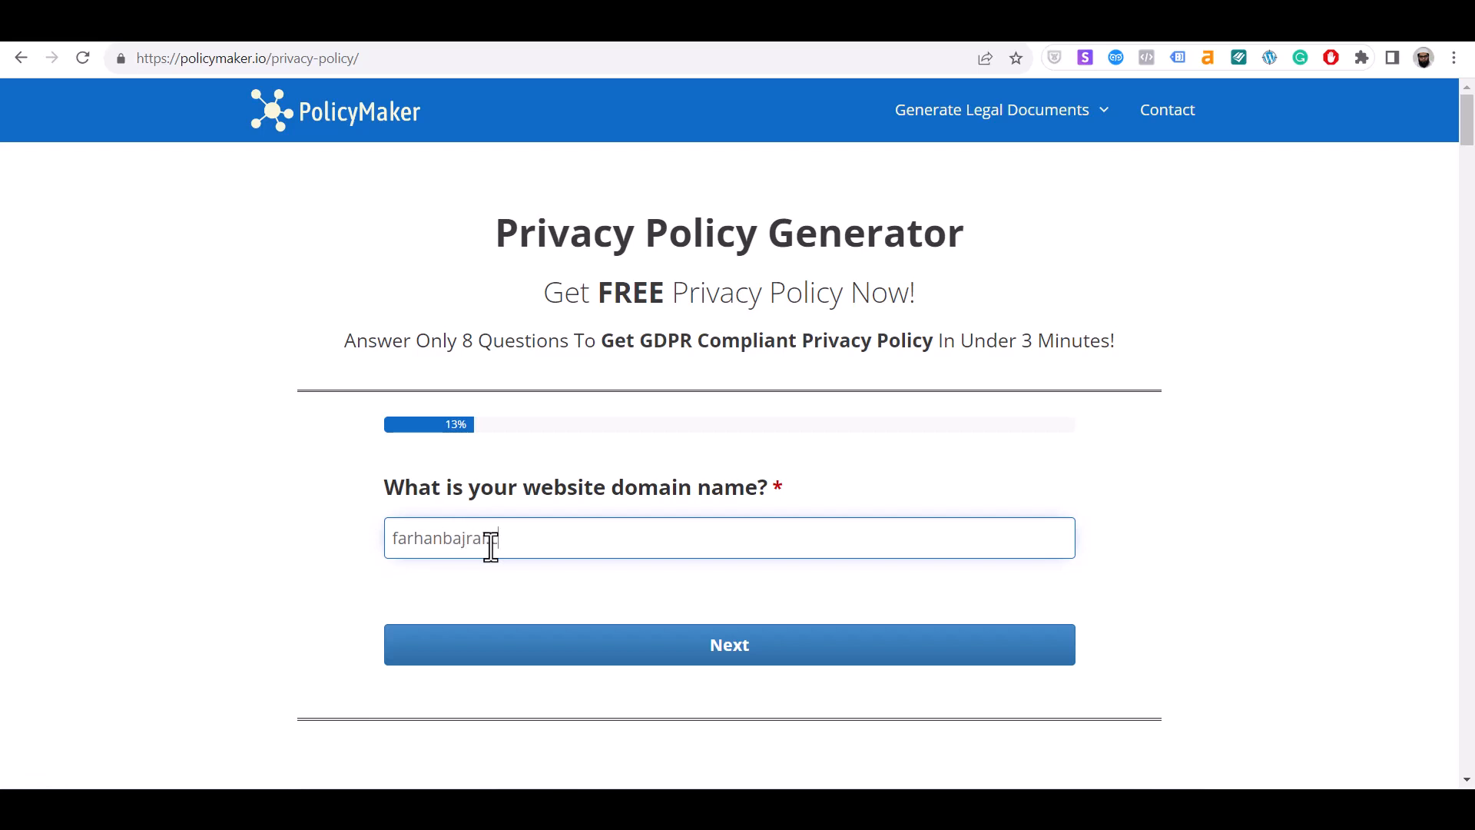
pyautogui.hotkey('ctrl', 'a')
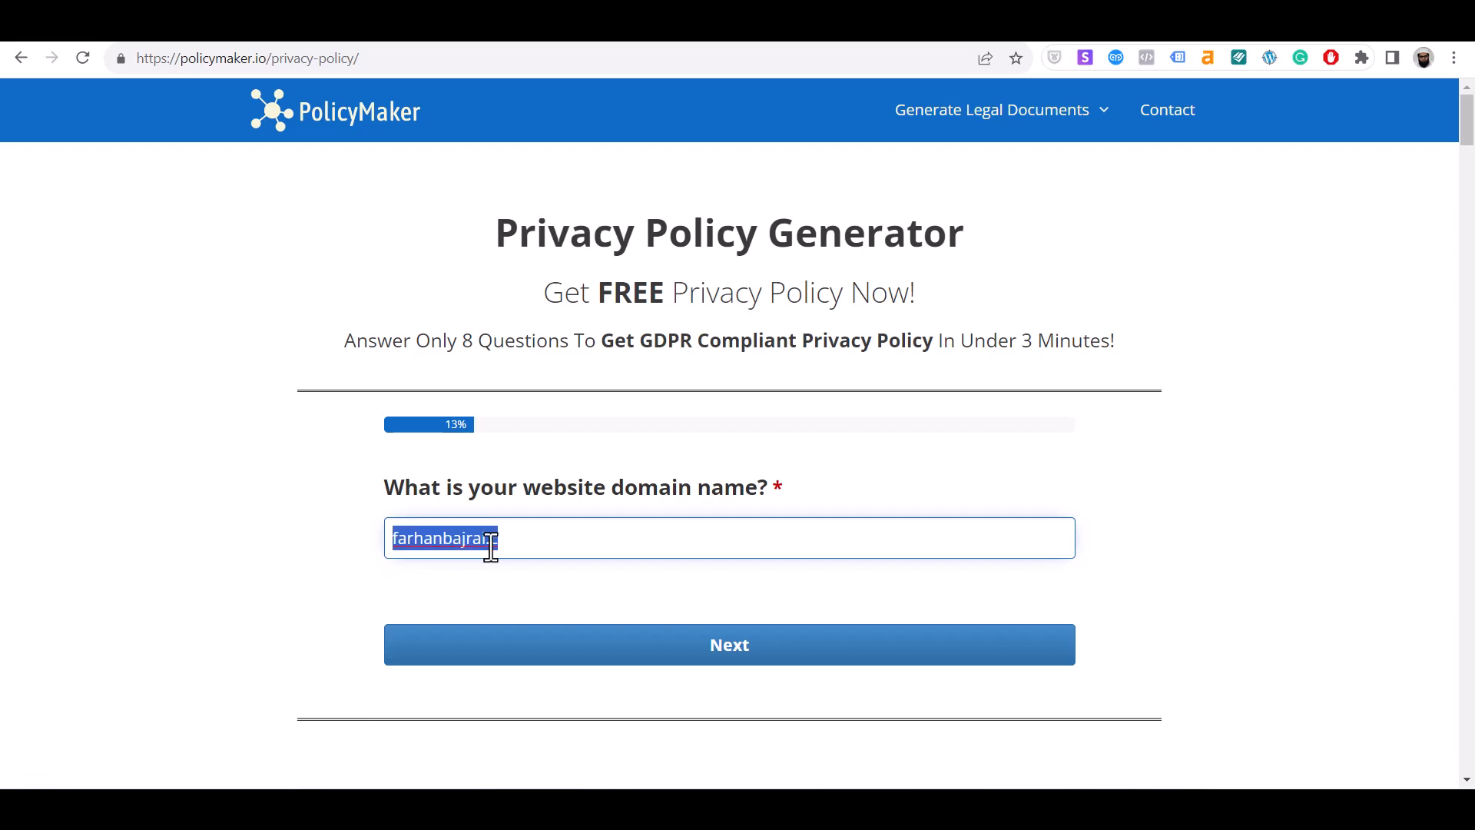
pyautogui.click(634, 549)
pyautogui.write('.com')
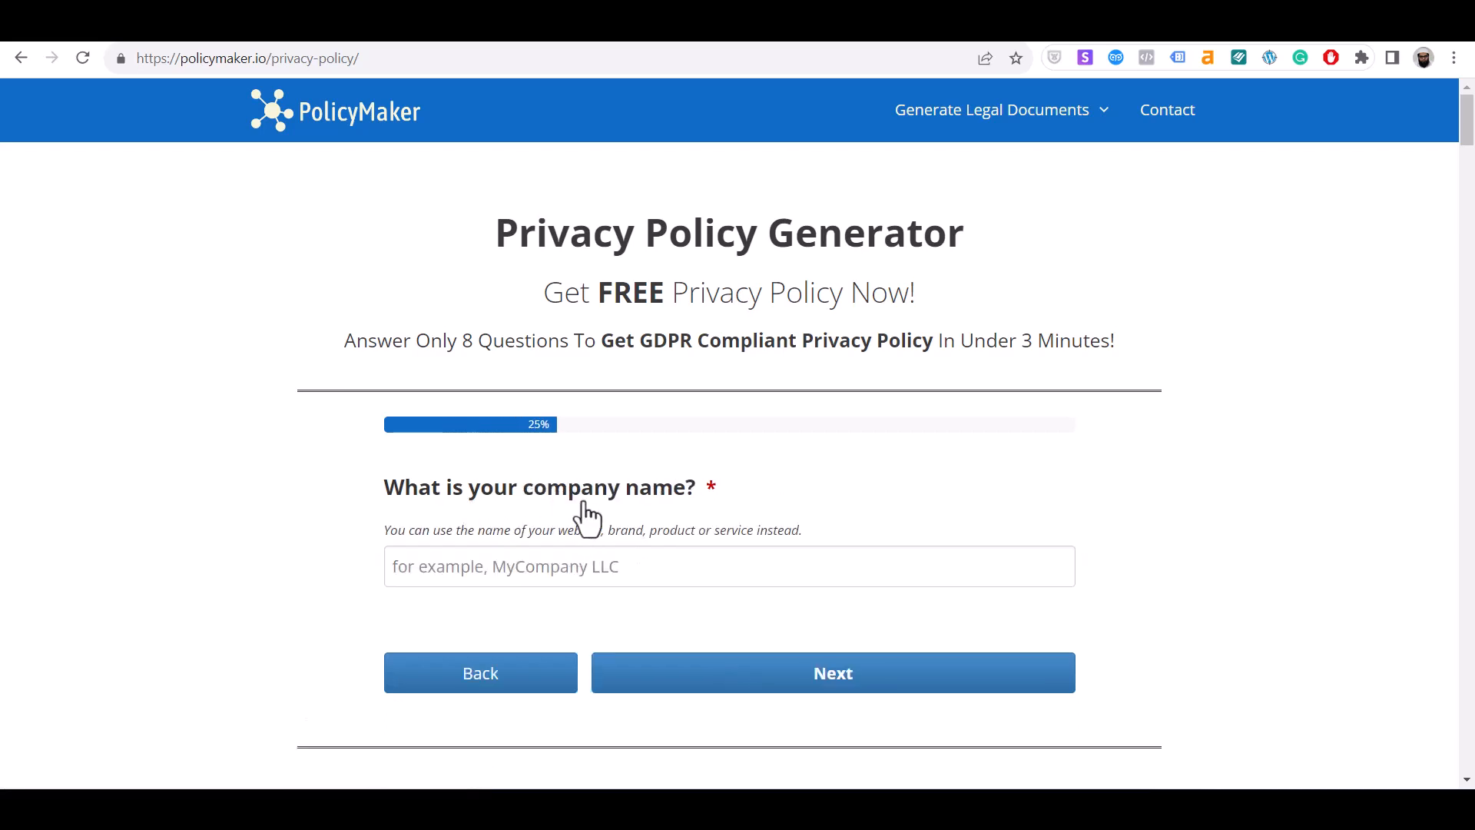
# Enter the company name and set the country where user personal data is stored and processed to India
pyautogui.click(548, 576)
pyautogui.write('Farhan Bajrai')
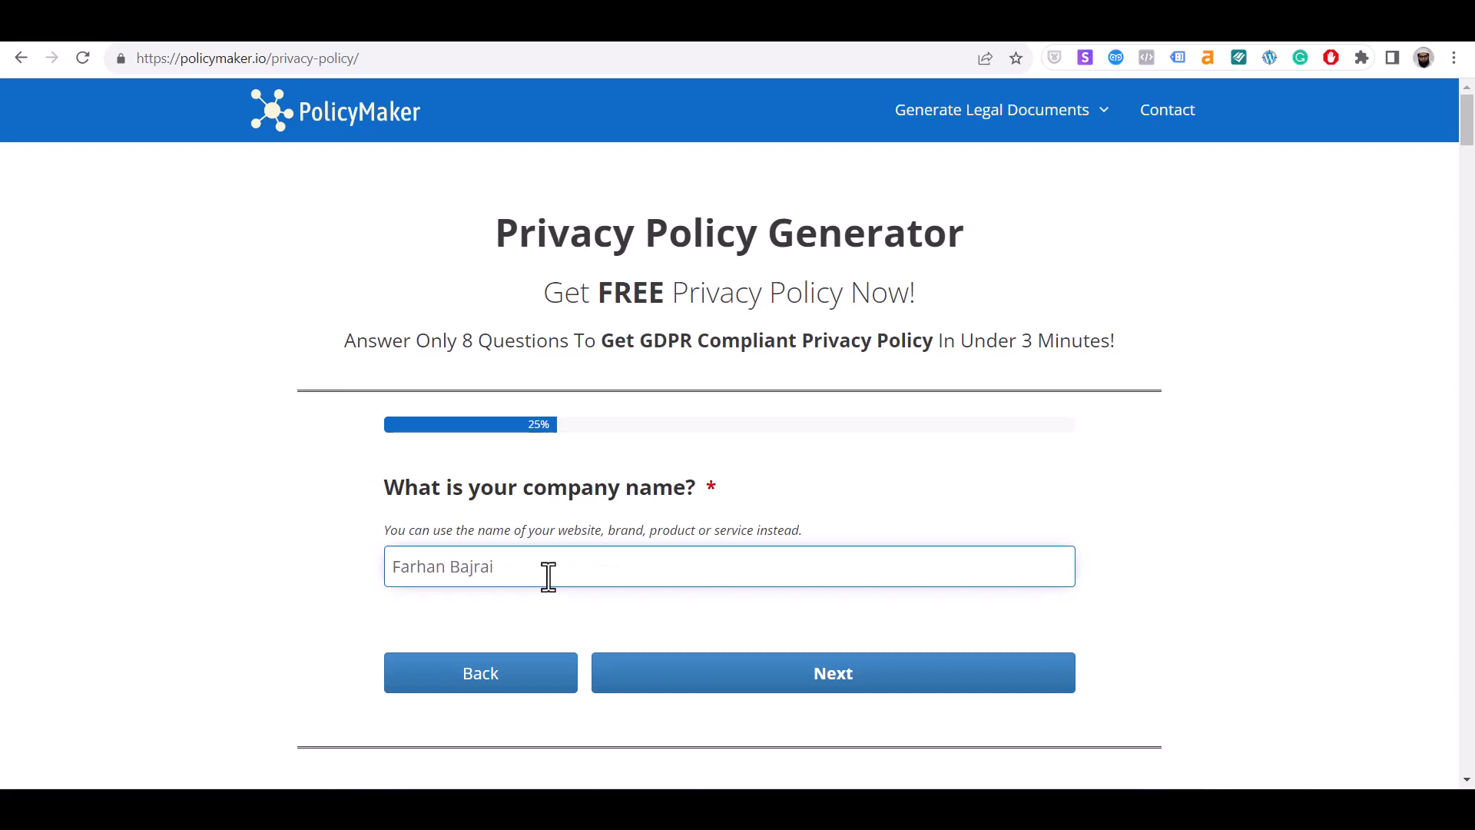
pyautogui.click(730, 684)
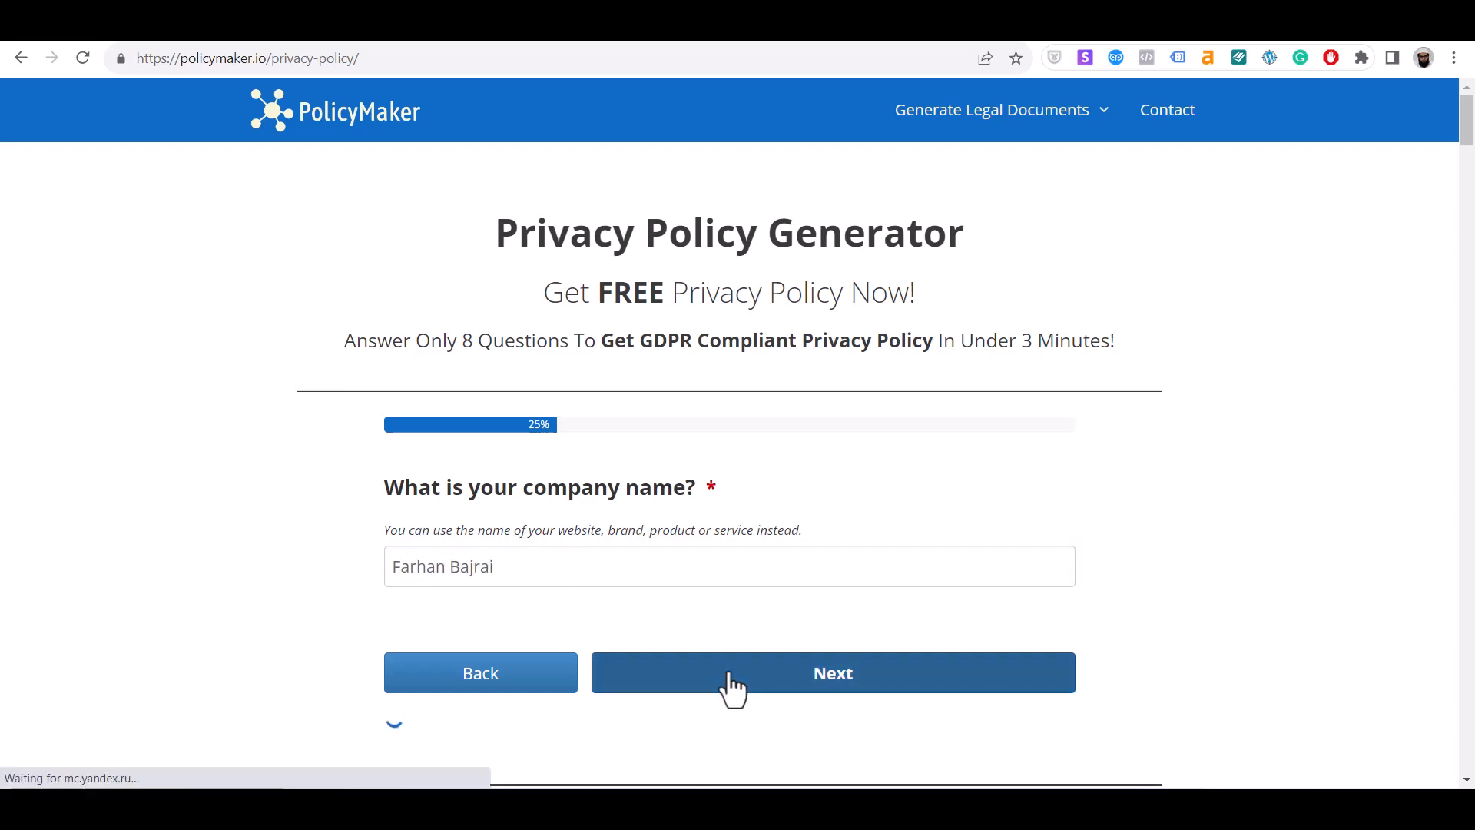
pyautogui.click(517, 582)
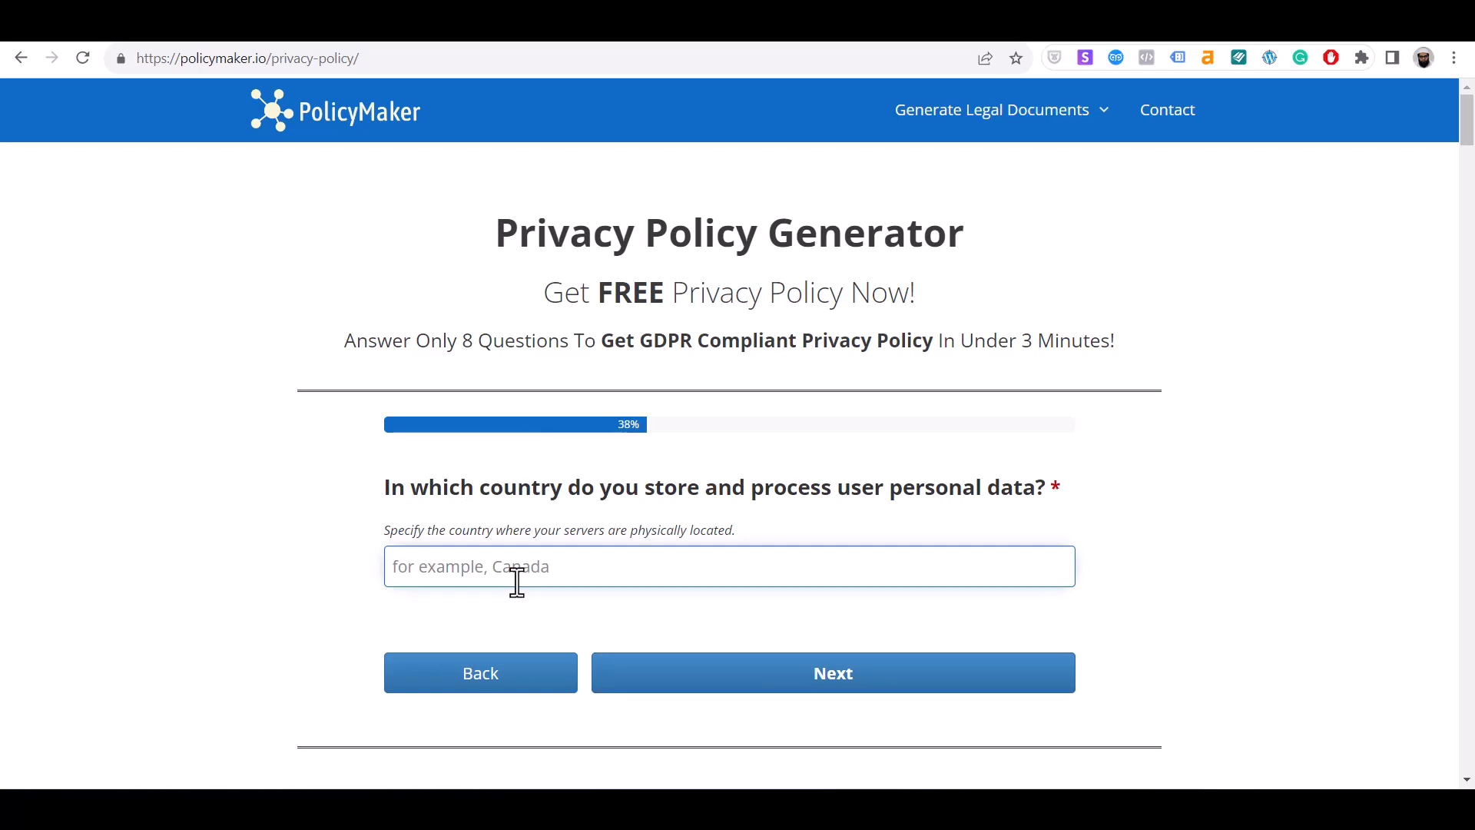
pyautogui.write('India')
pyautogui.click(692, 674)
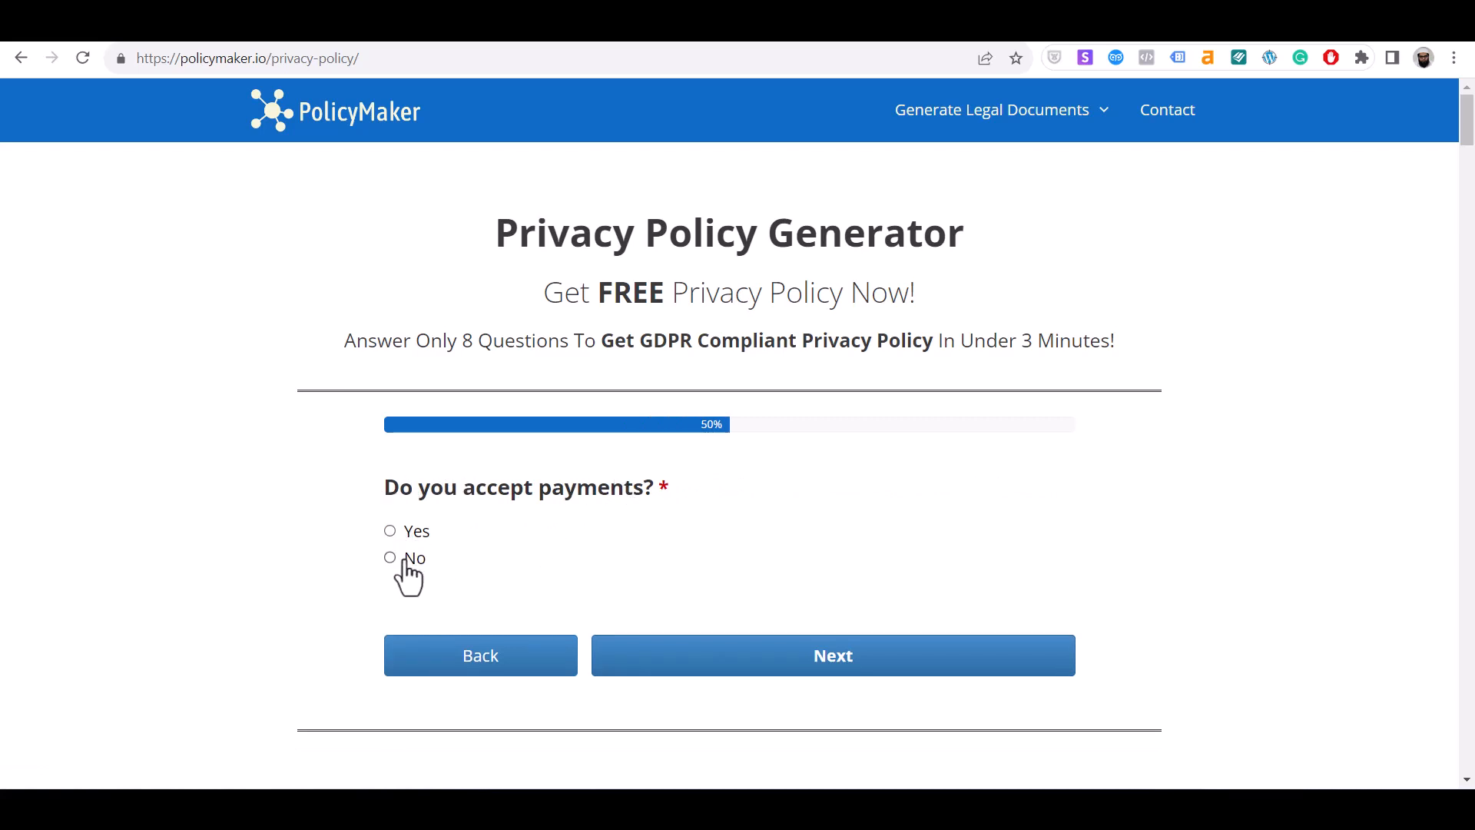
# Answer the questions on payments, ads and user location, choosing Yes for disclosing user information to law enforcement
pyautogui.click(742, 673)
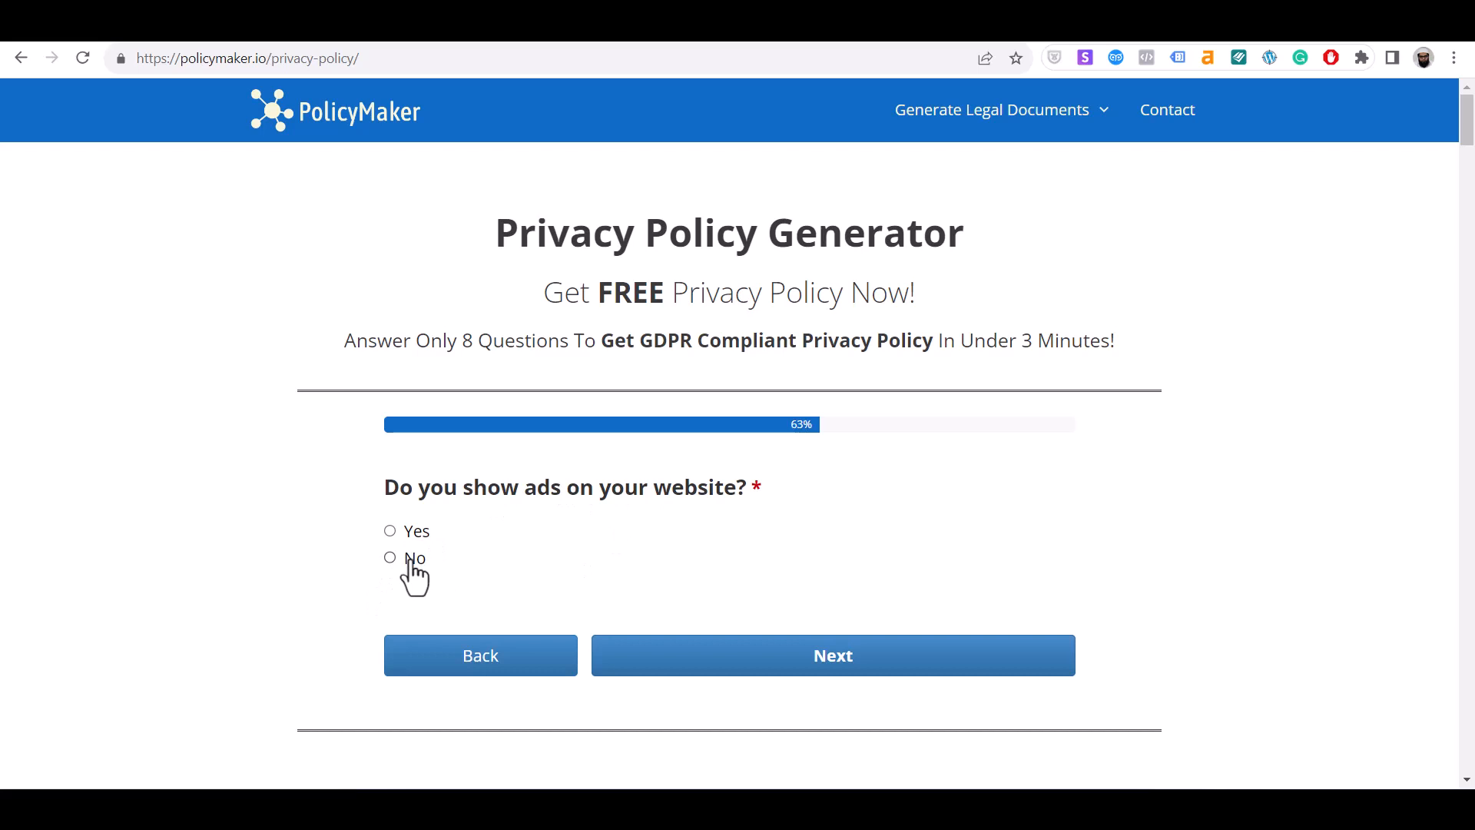
pyautogui.click(776, 657)
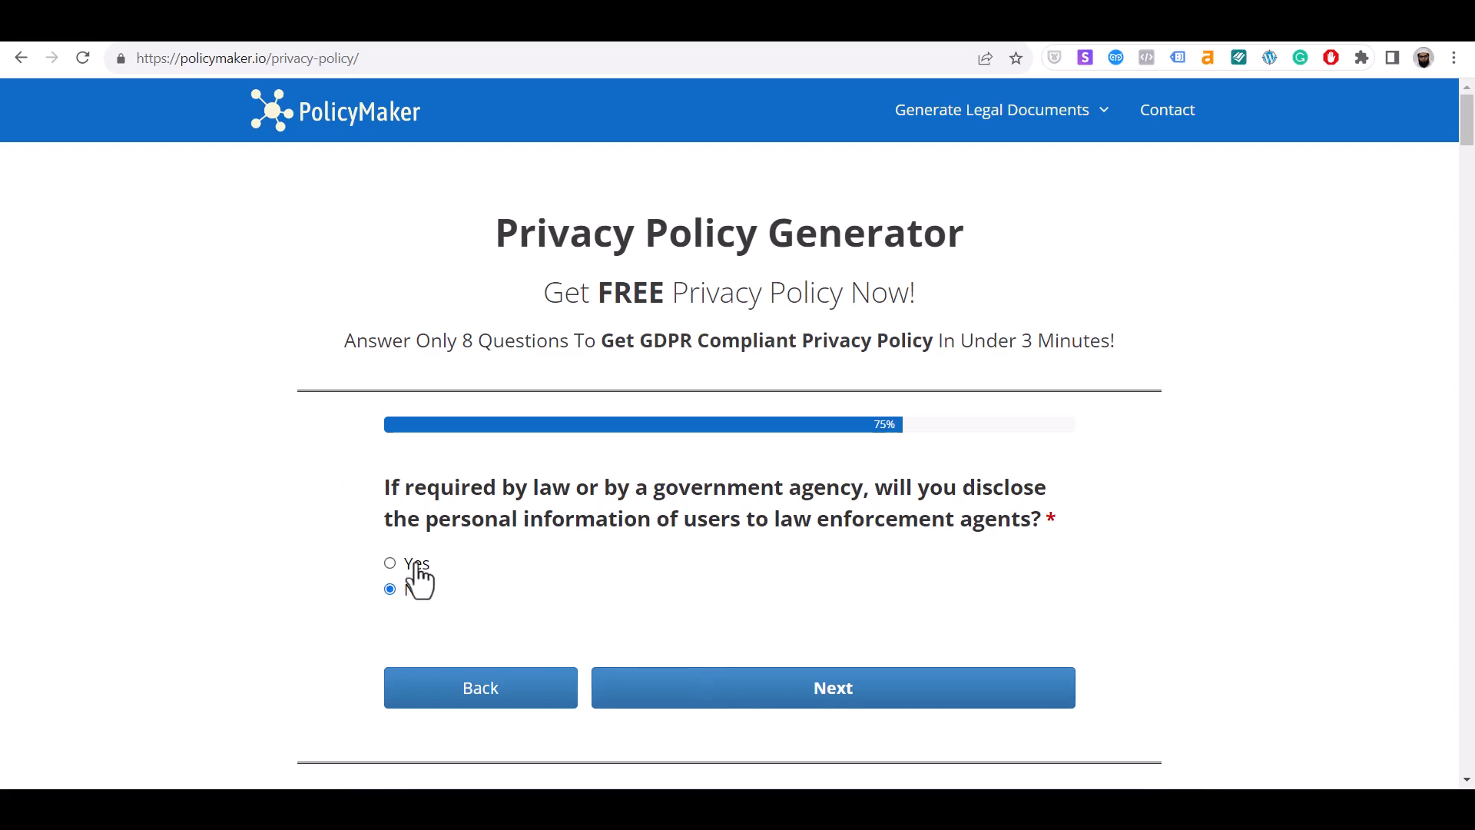
pyautogui.click(415, 565)
pyautogui.click(764, 702)
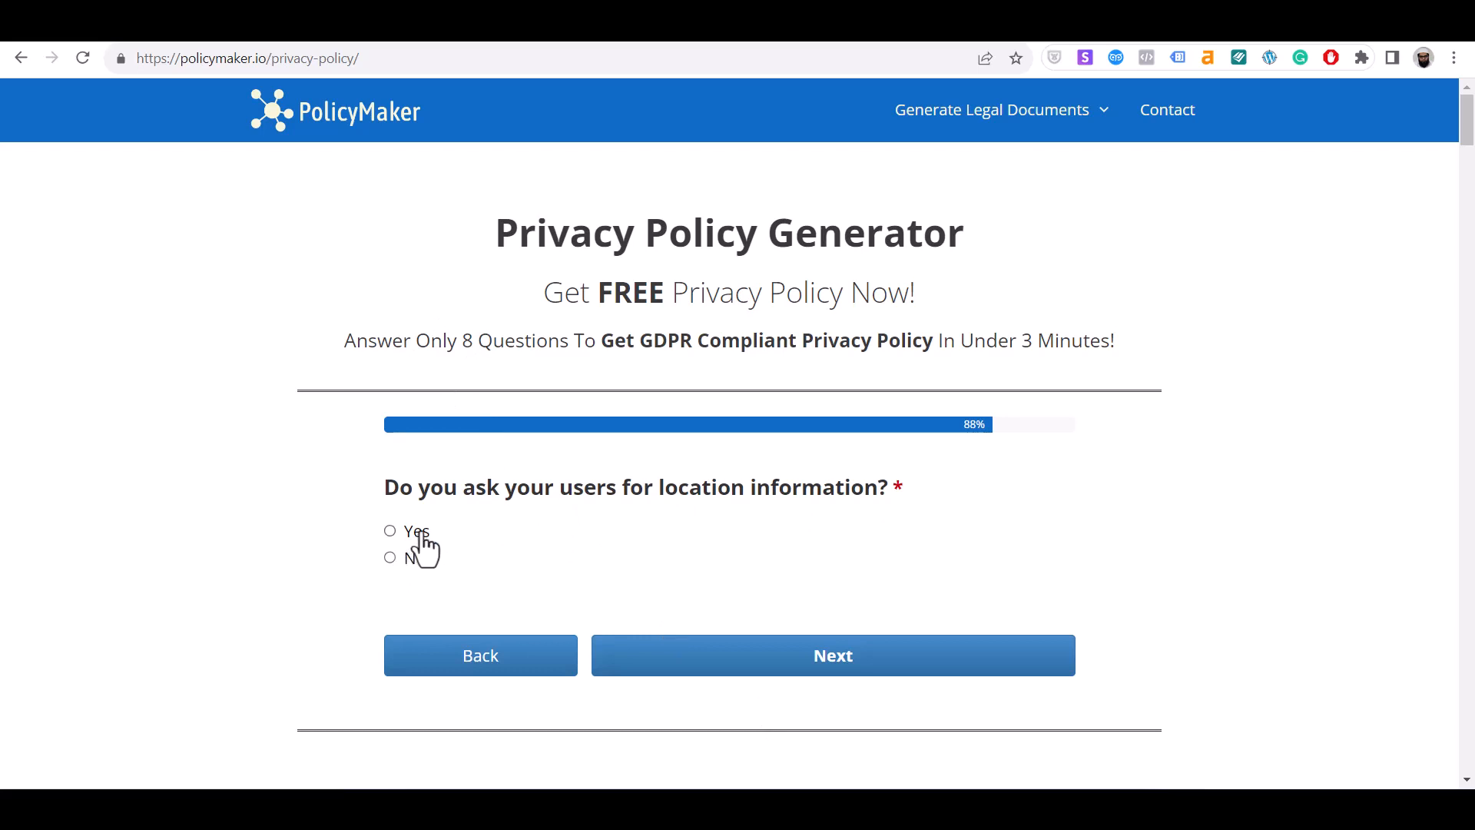
pyautogui.click(776, 659)
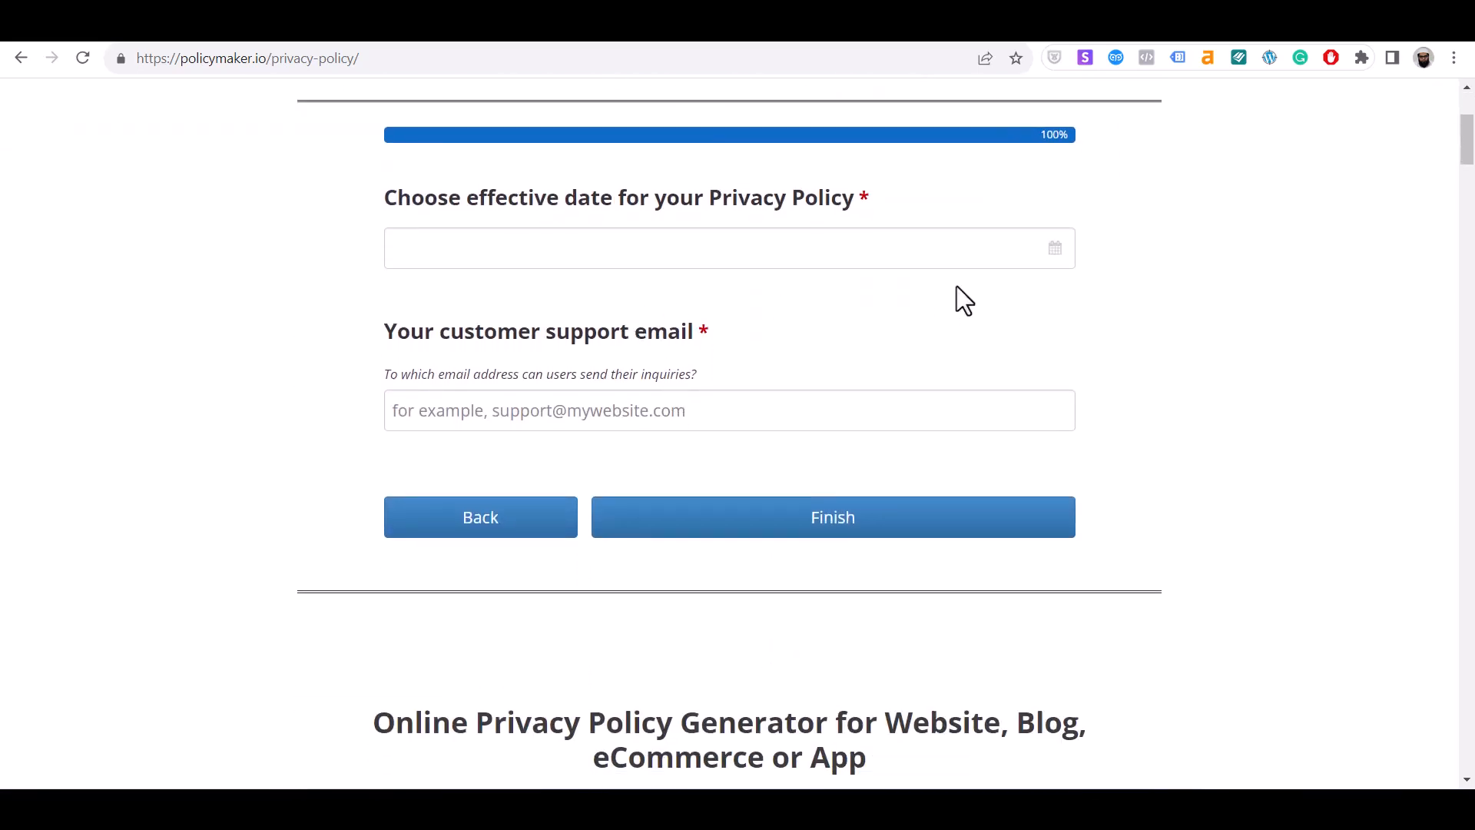
# Set the policy's effective date to 8/1/2023, enter the customer support email, and generate the privacy policy
pyautogui.click(1051, 257)
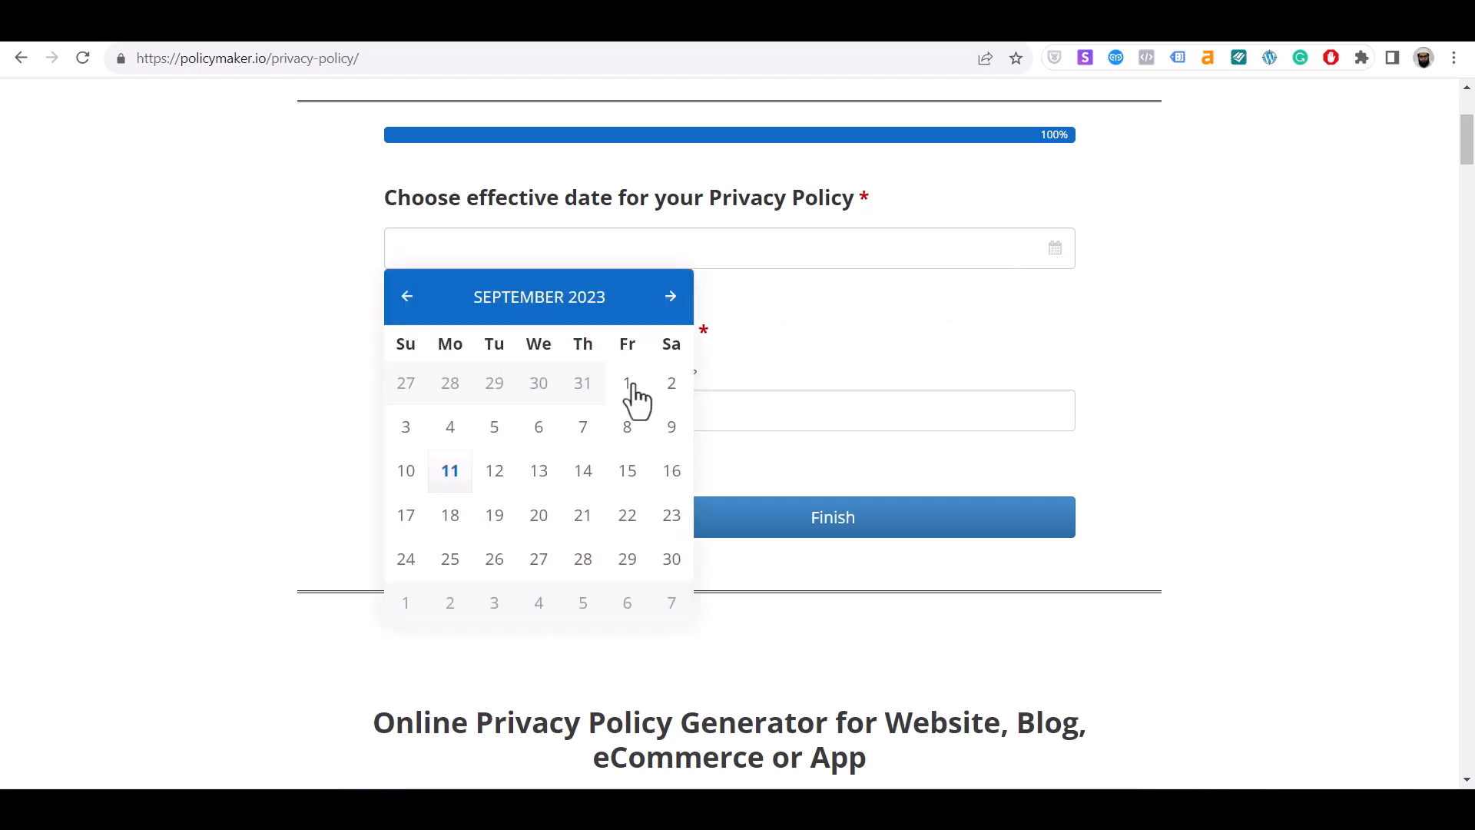
pyautogui.click(583, 384)
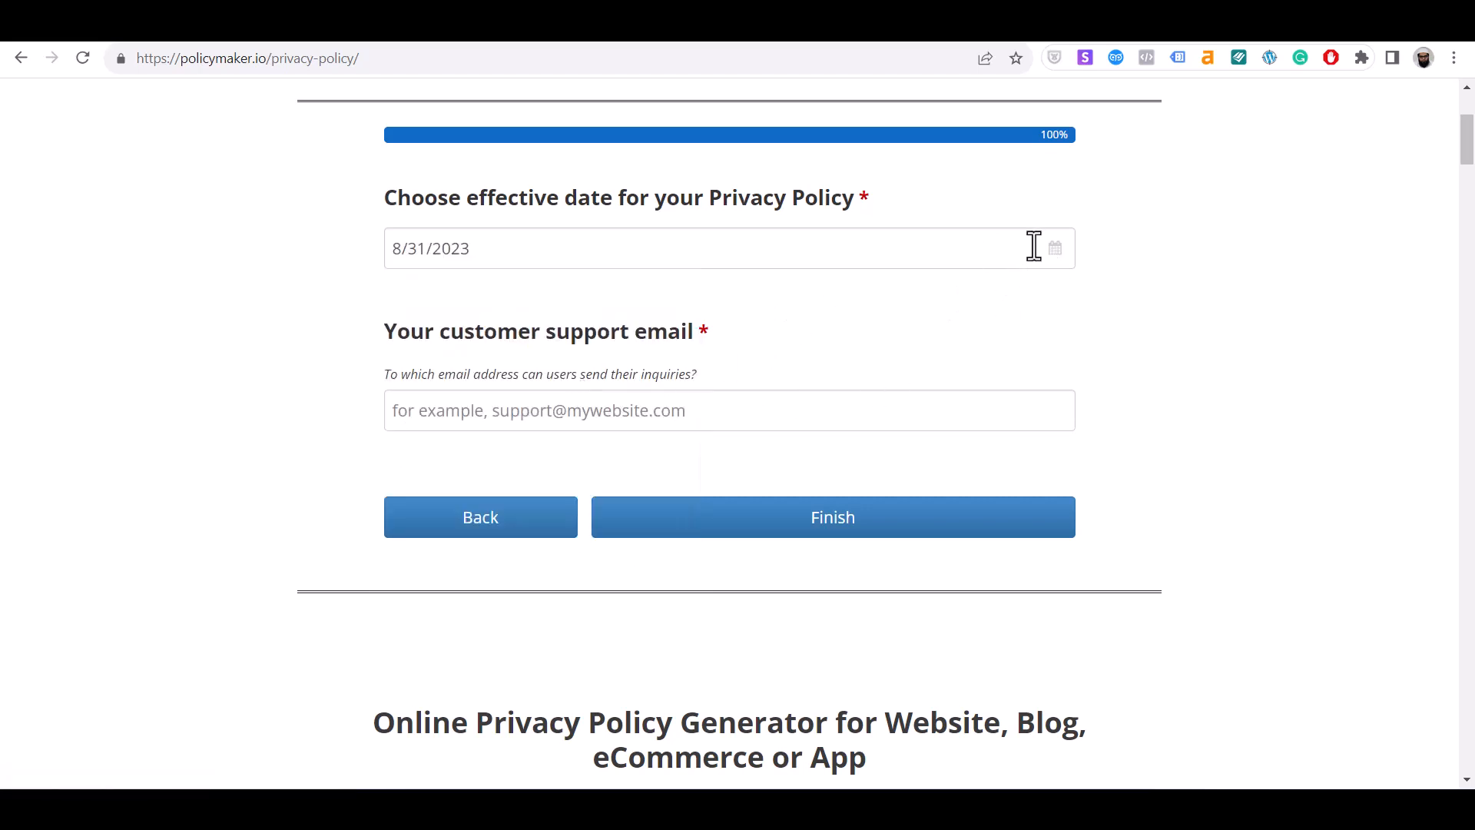
pyautogui.click(1055, 256)
pyautogui.click(494, 384)
pyautogui.click(554, 416)
pyautogui.write('farh')
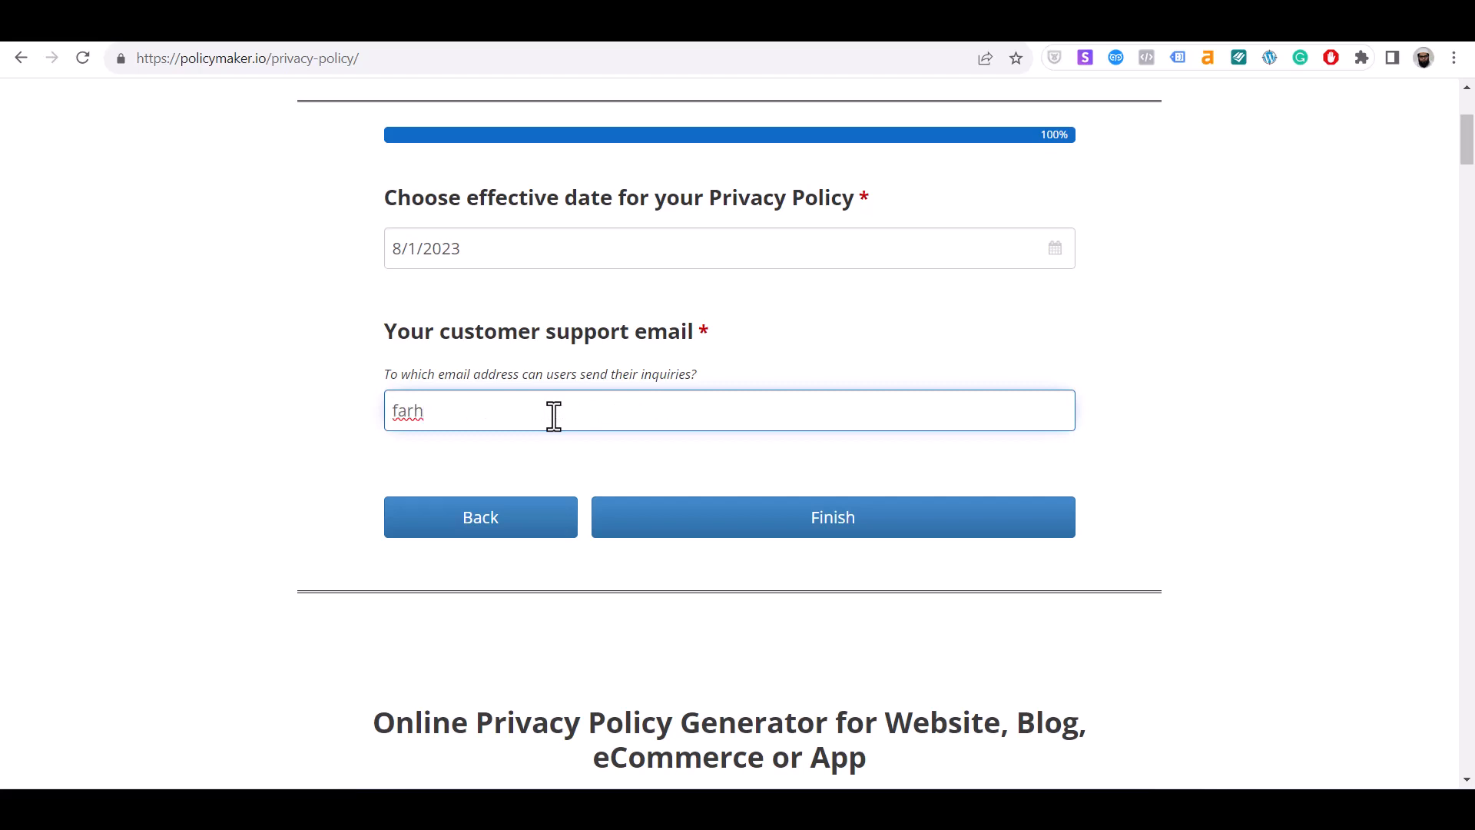
pyautogui.press('Return')
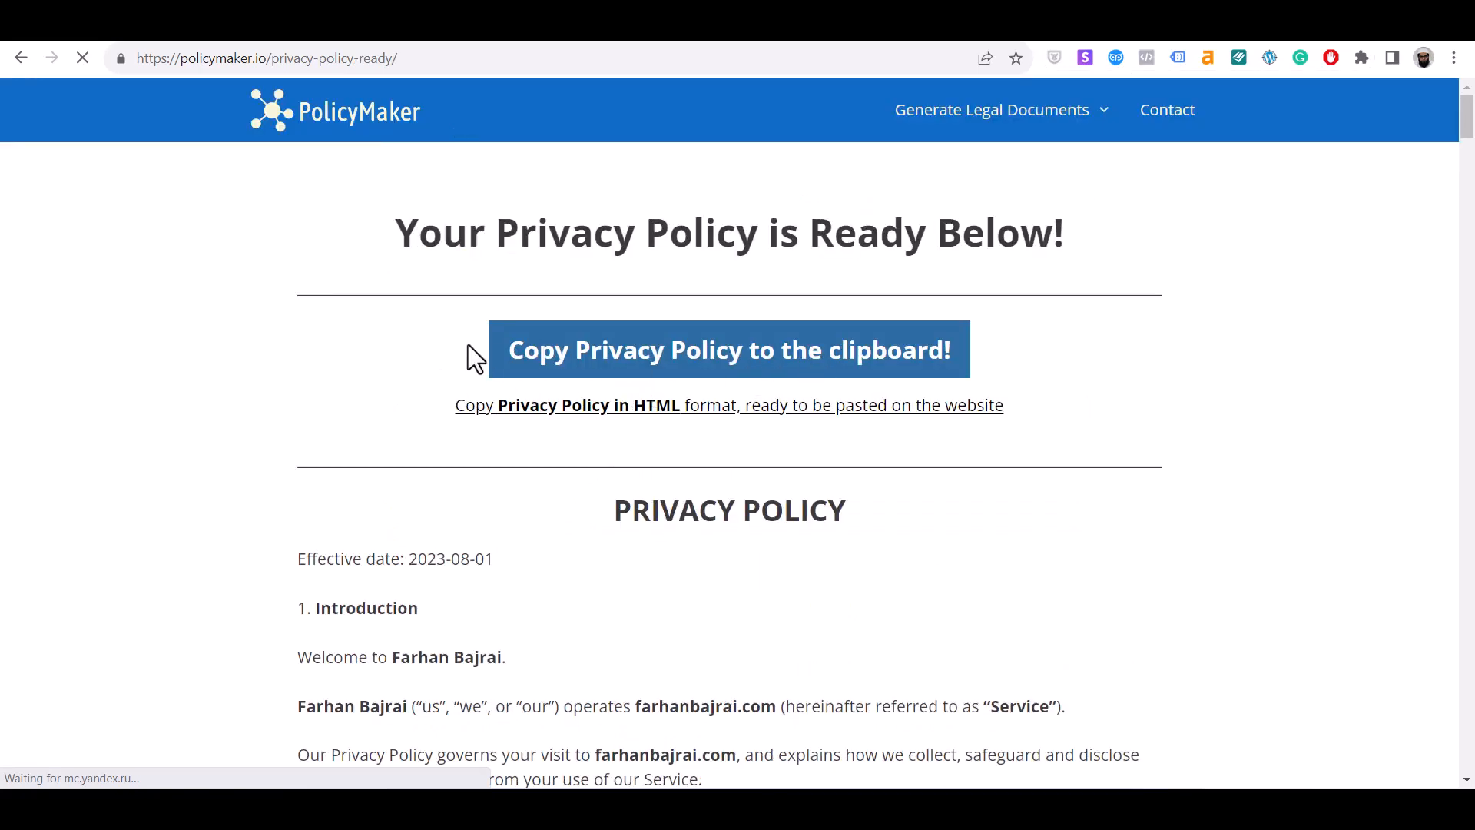
# Copy the generated privacy policy to the clipboard and switch to the website's WordPress dashboard
pyautogui.click(708, 375)
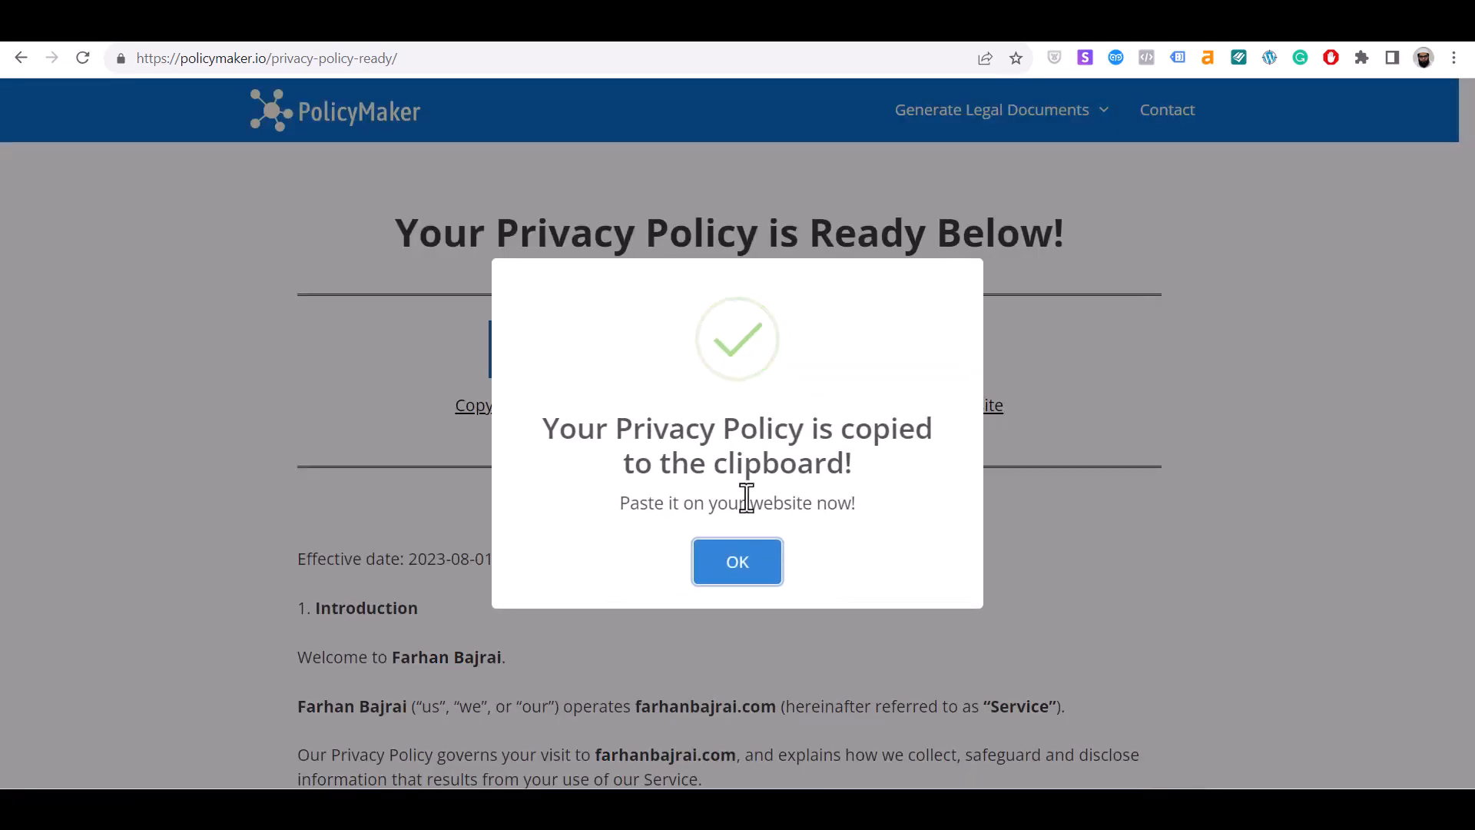
pyautogui.click(753, 563)
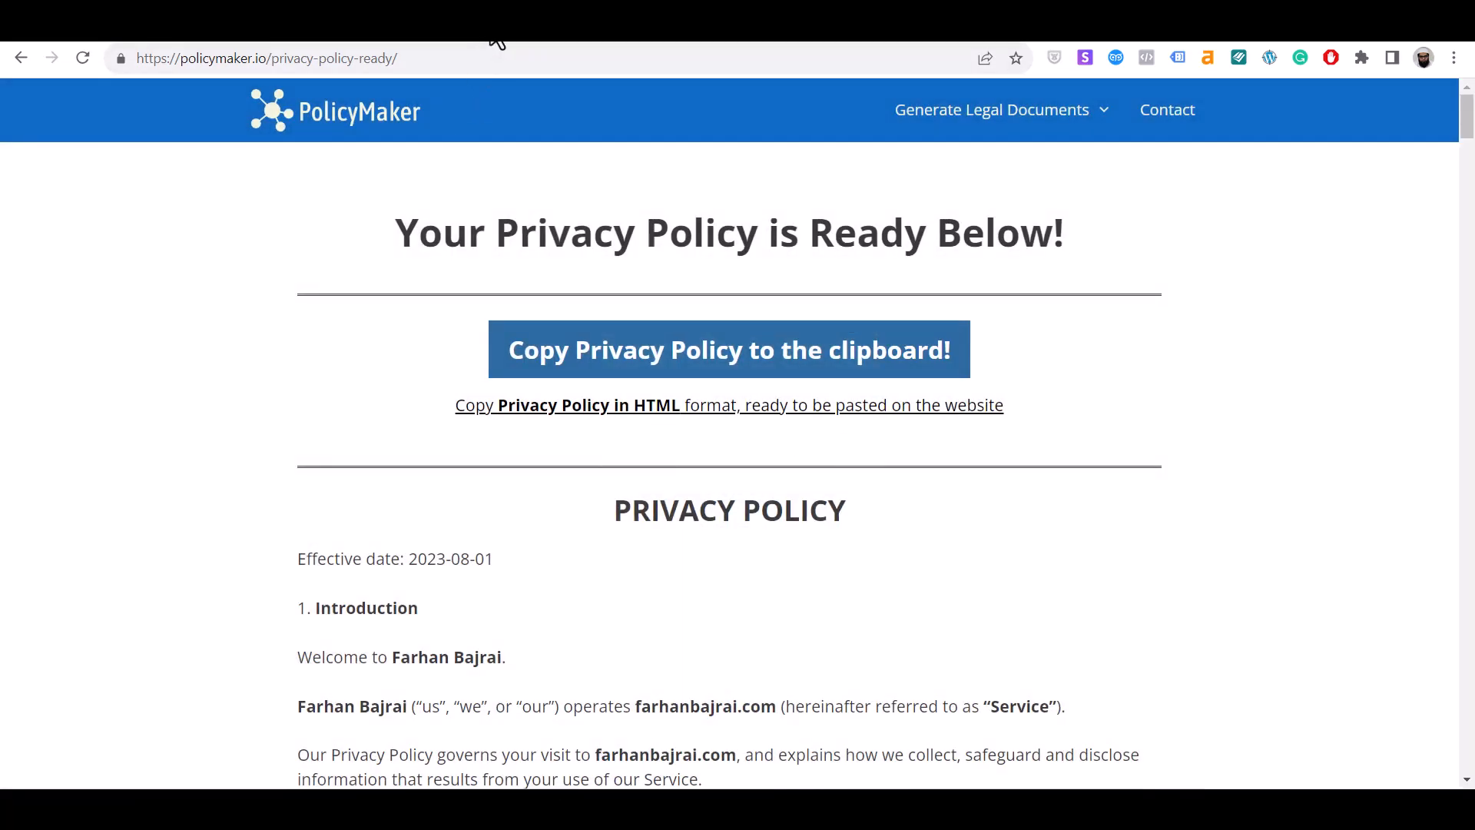
pyautogui.click(494, 38)
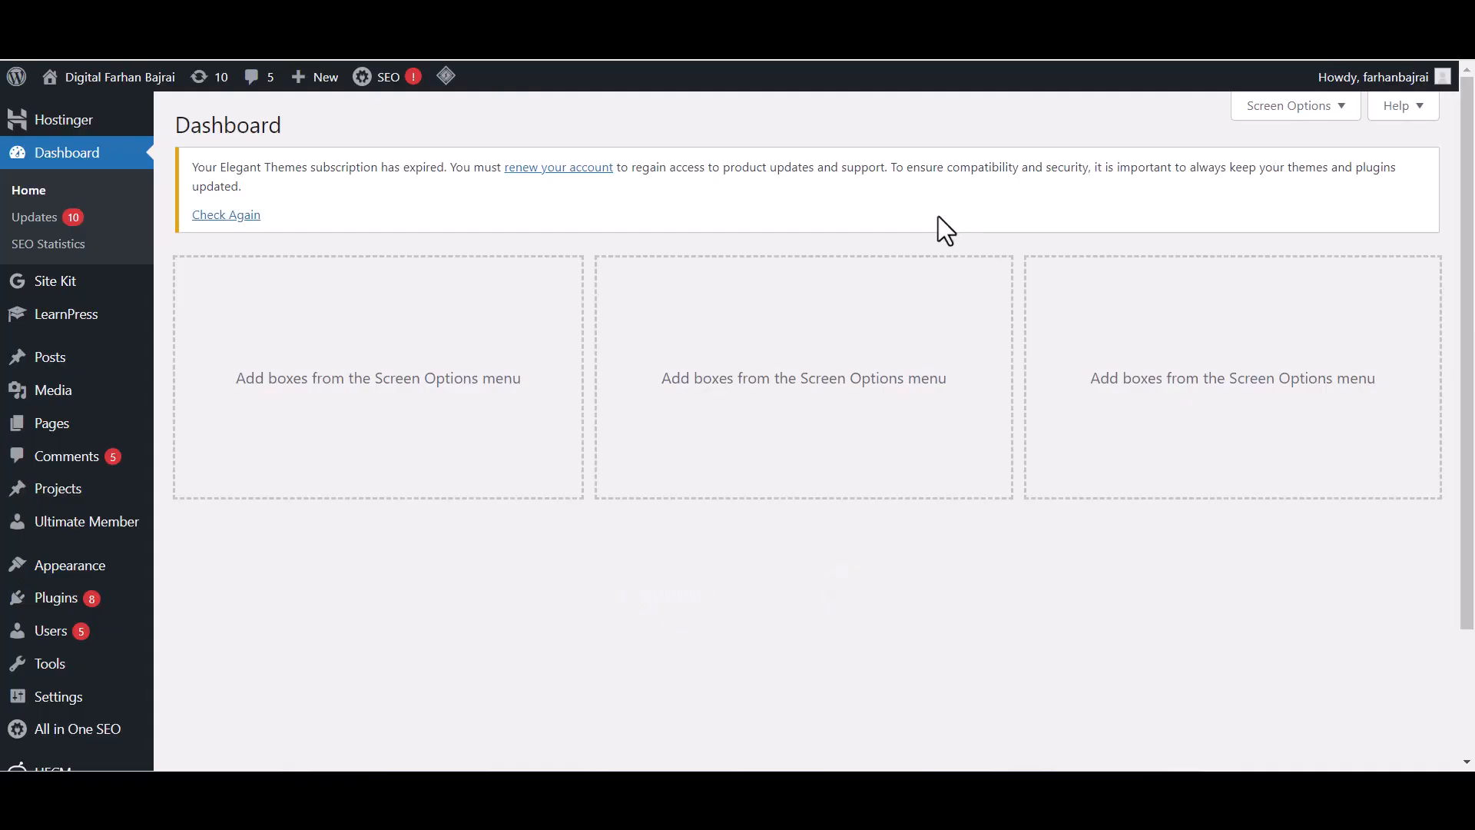
# Create a new WordPress page and choose the default editor instead of Divi Builder
pyautogui.moveTo(368, 70)
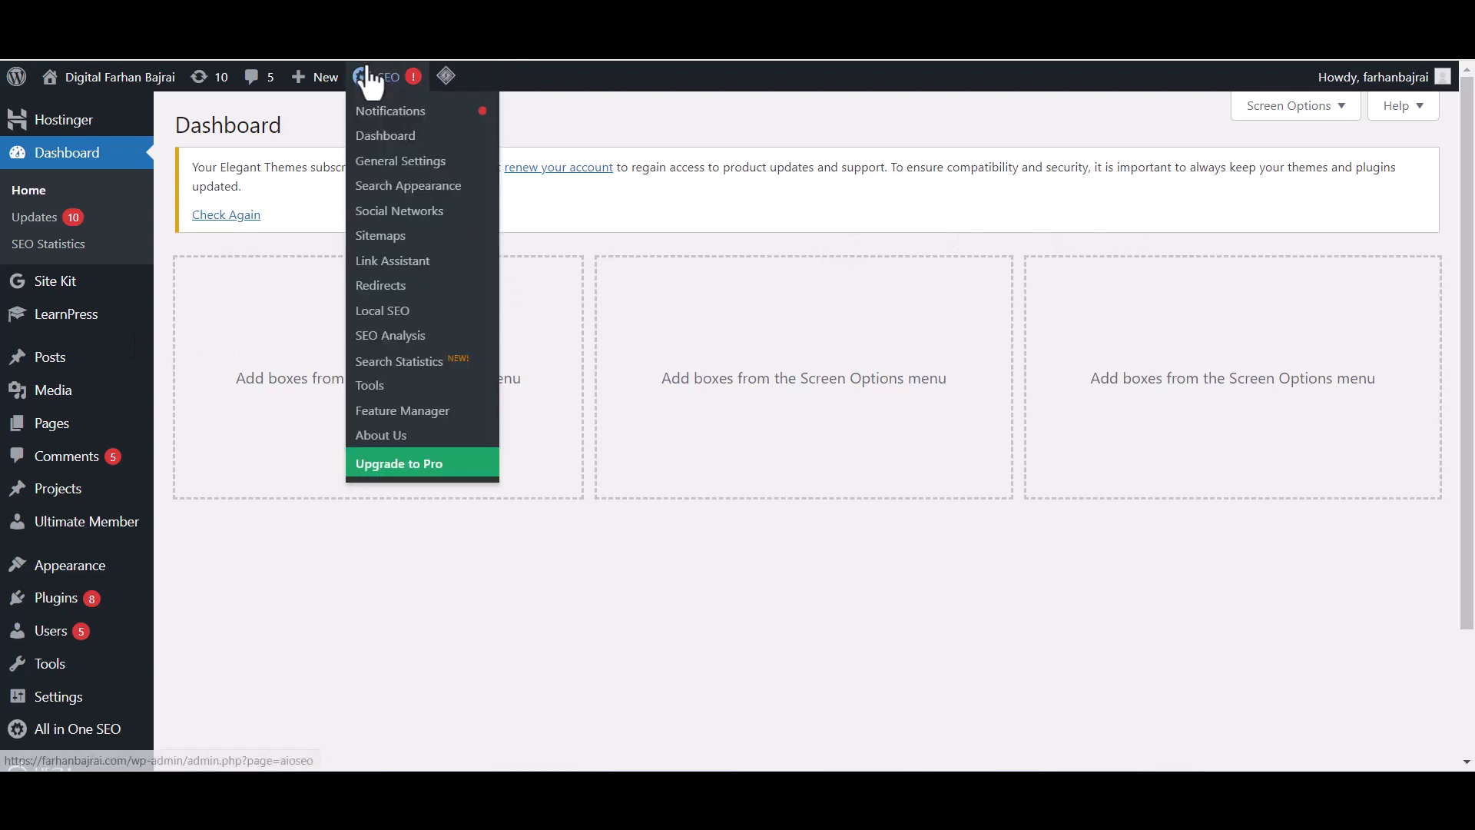
pyautogui.moveTo(317, 80)
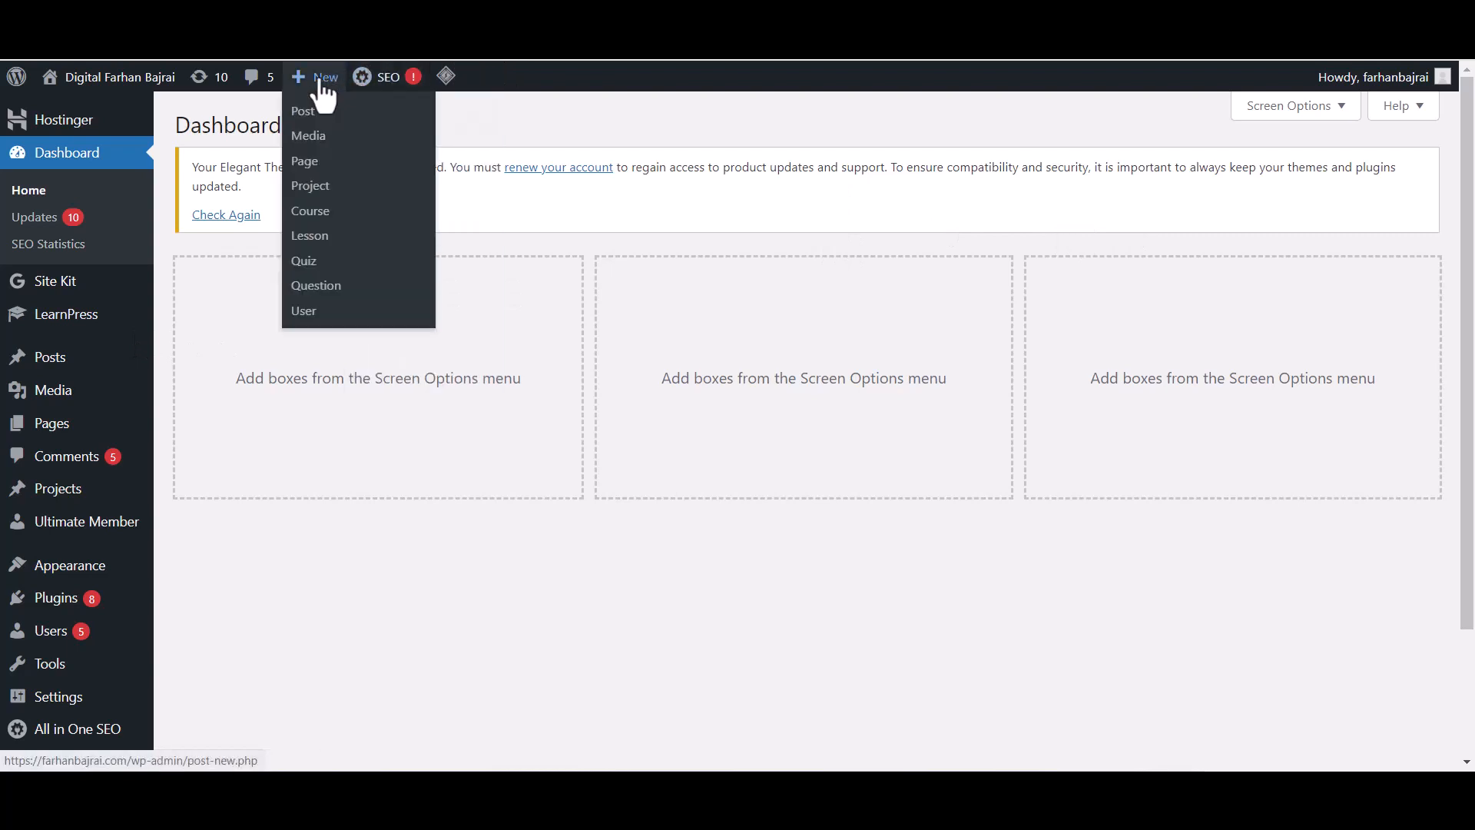
pyautogui.click(315, 163)
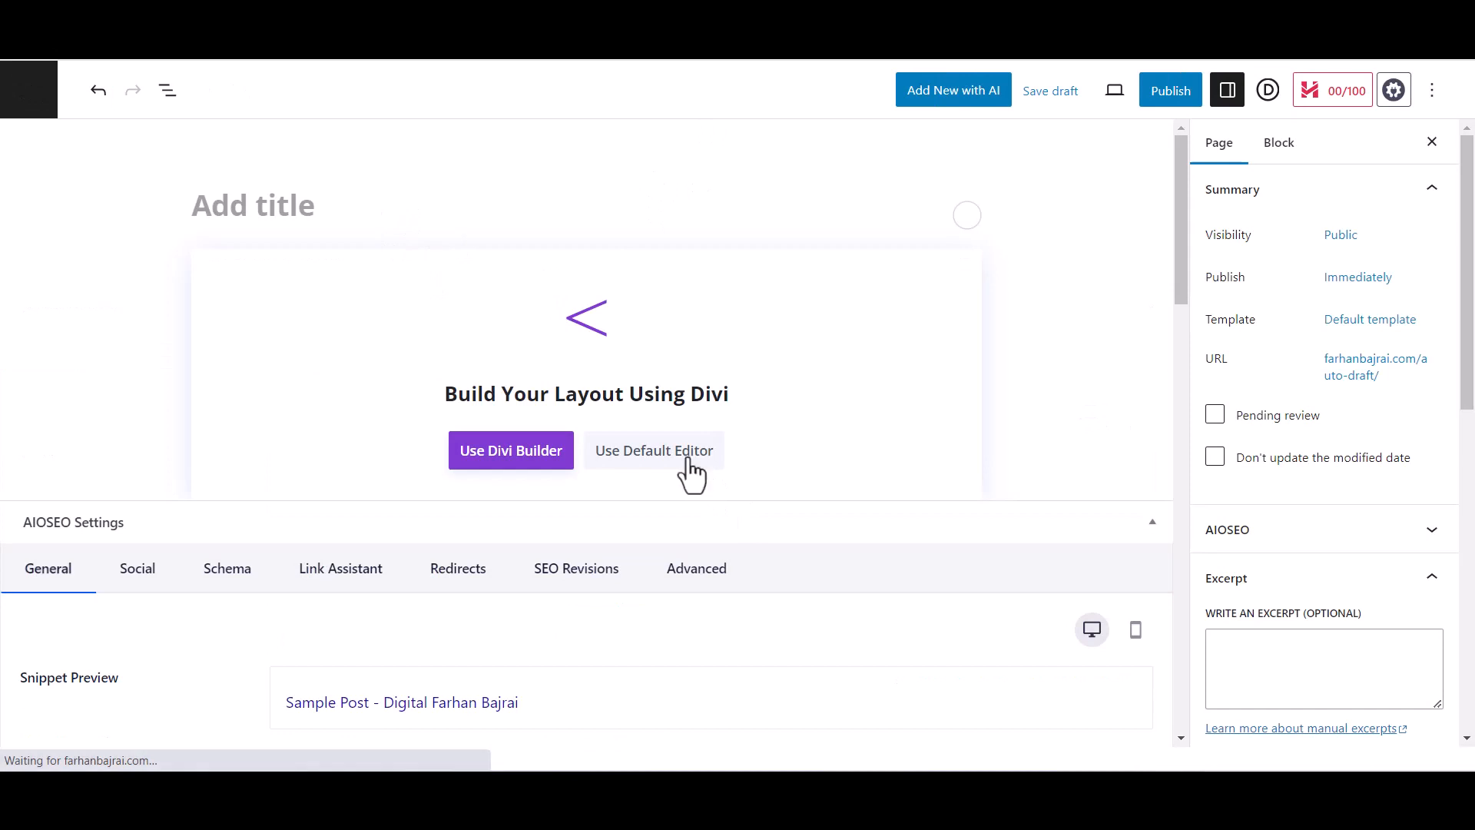
pyautogui.click(646, 453)
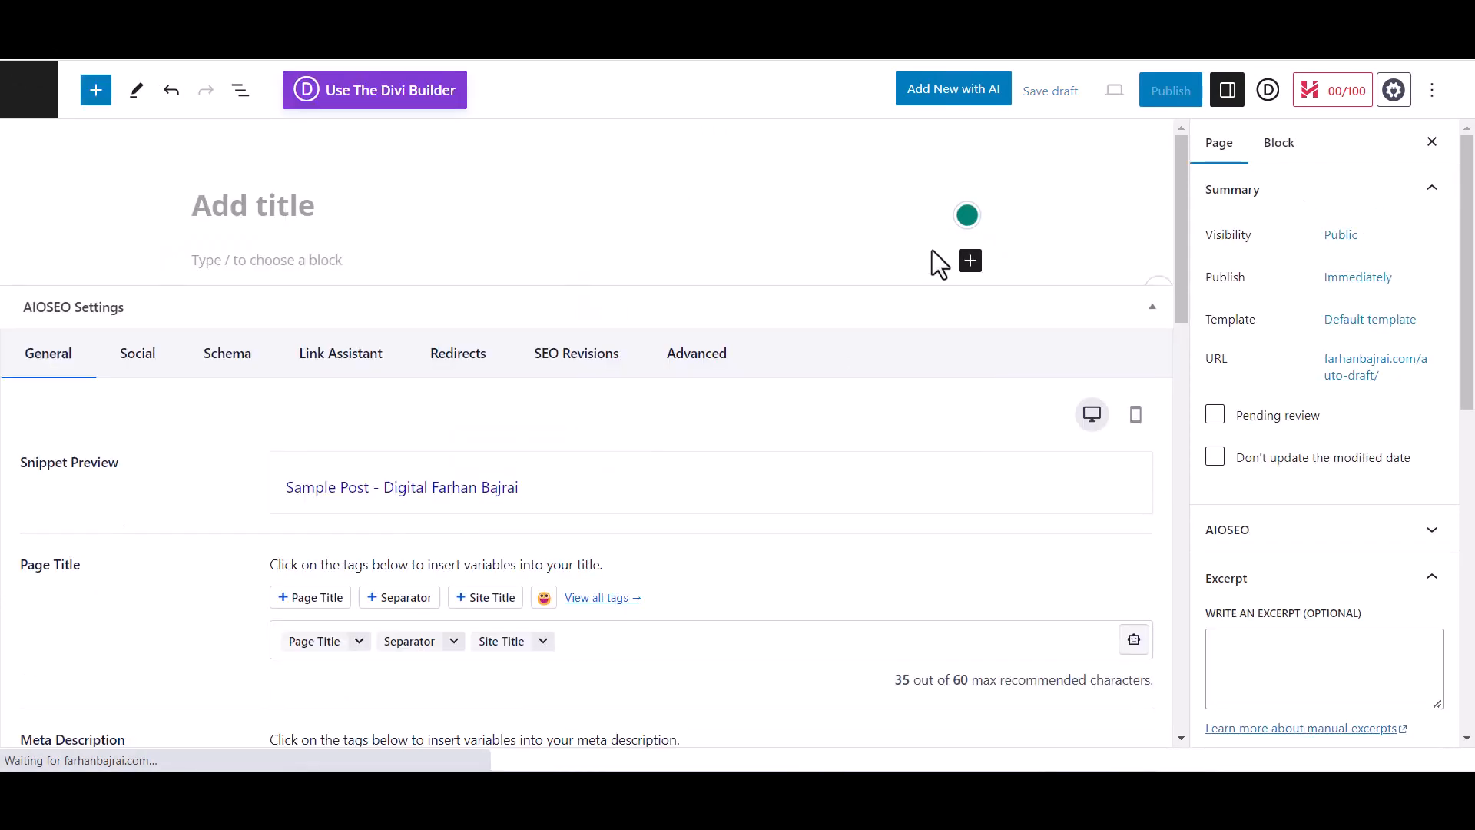
# Title the new page "Privacy Policy"
pyautogui.click(330, 206)
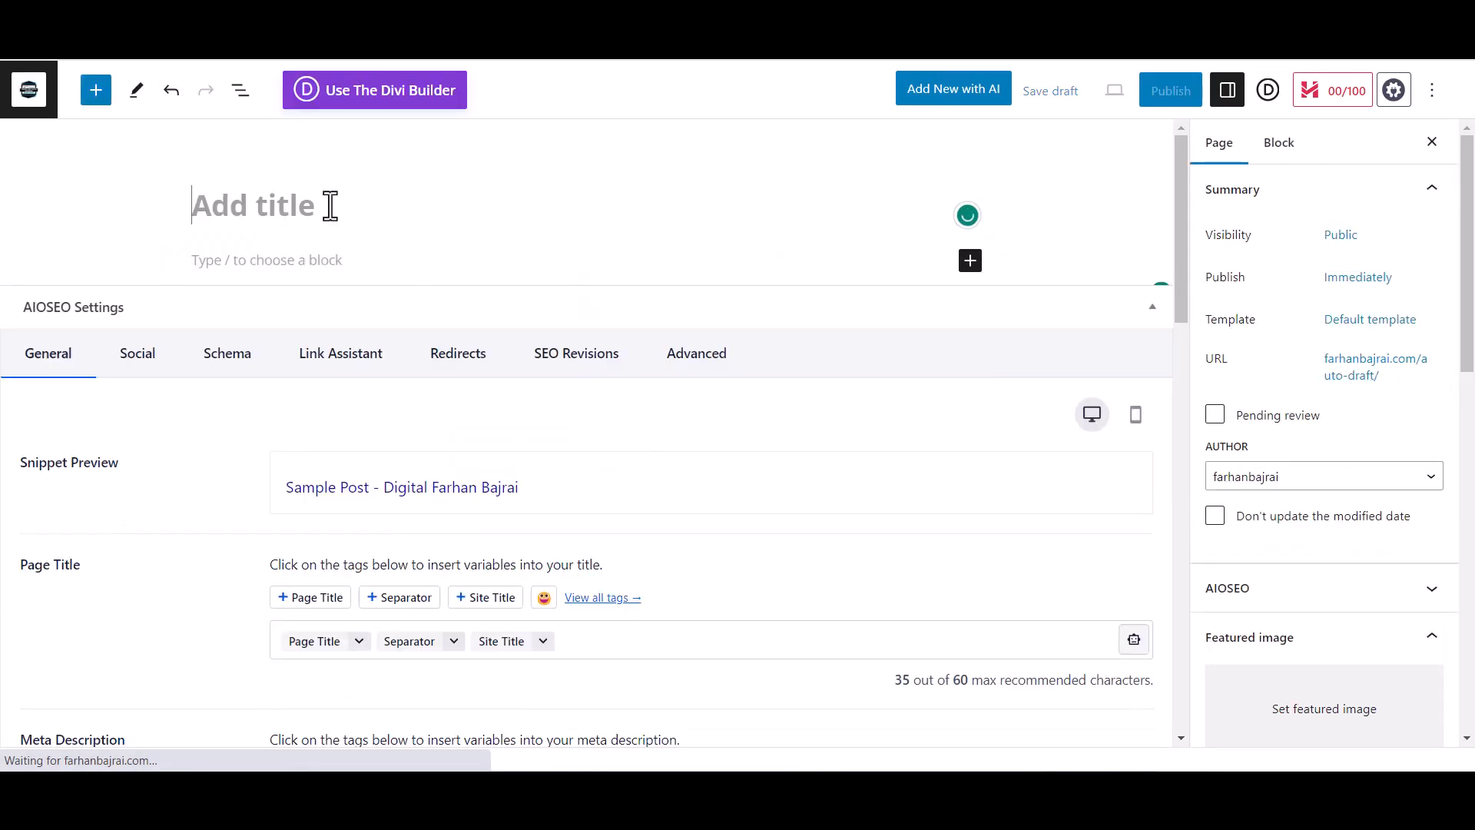
pyautogui.write('P')
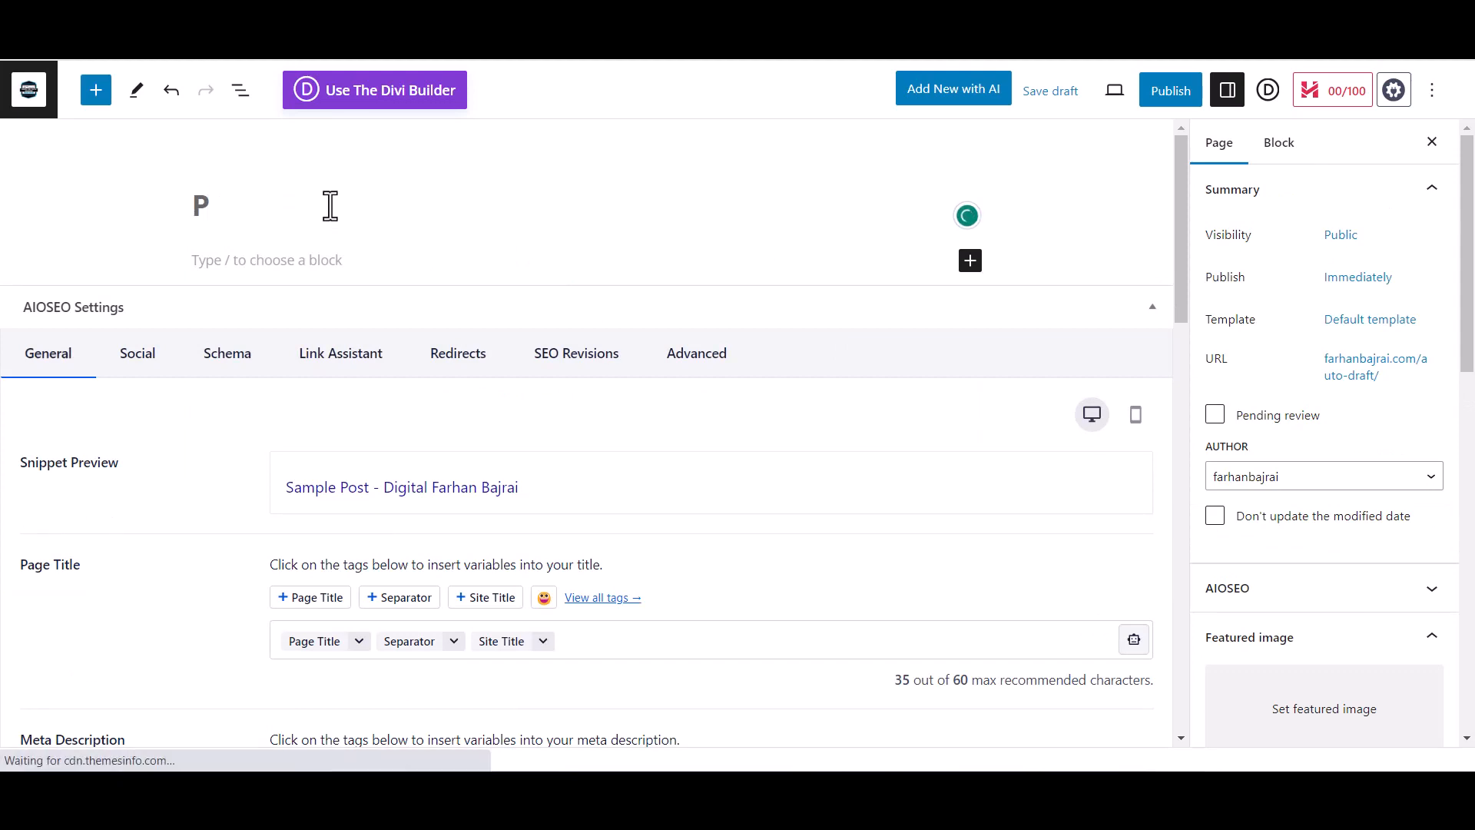
pyautogui.scroll(-7, 330, 206)
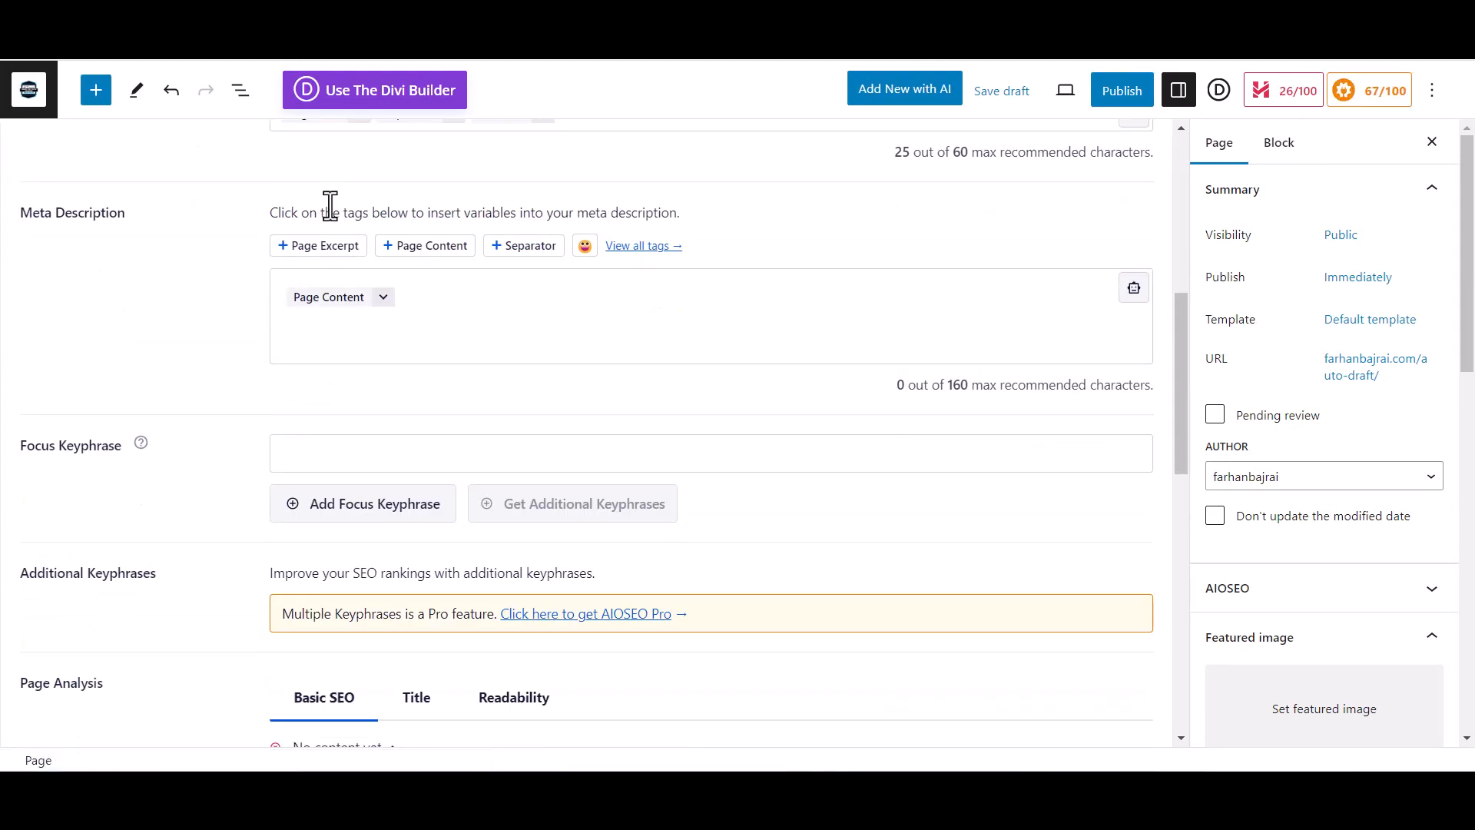
pyautogui.scroll(7, 330, 206)
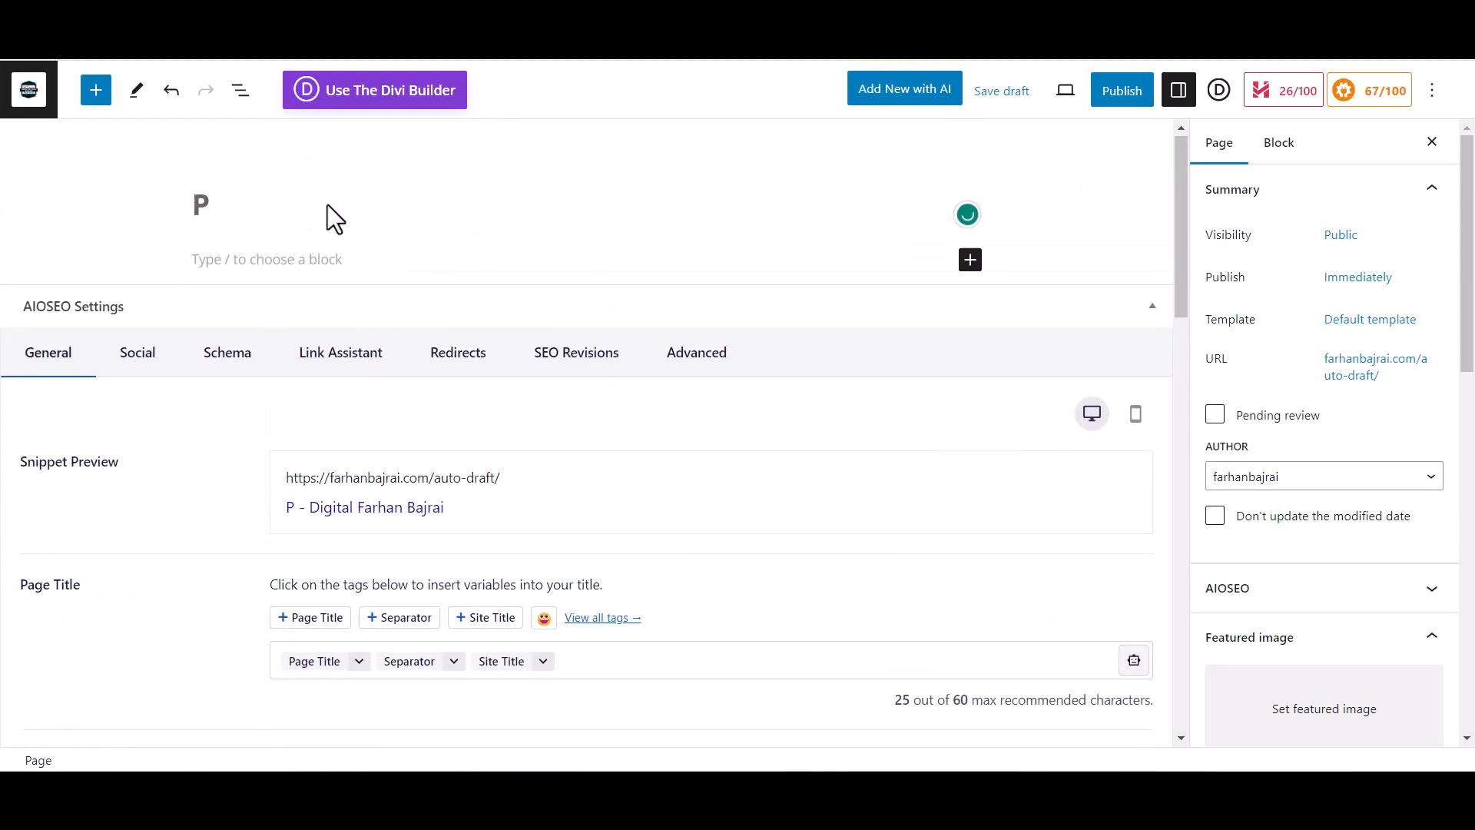
pyautogui.write('riv')
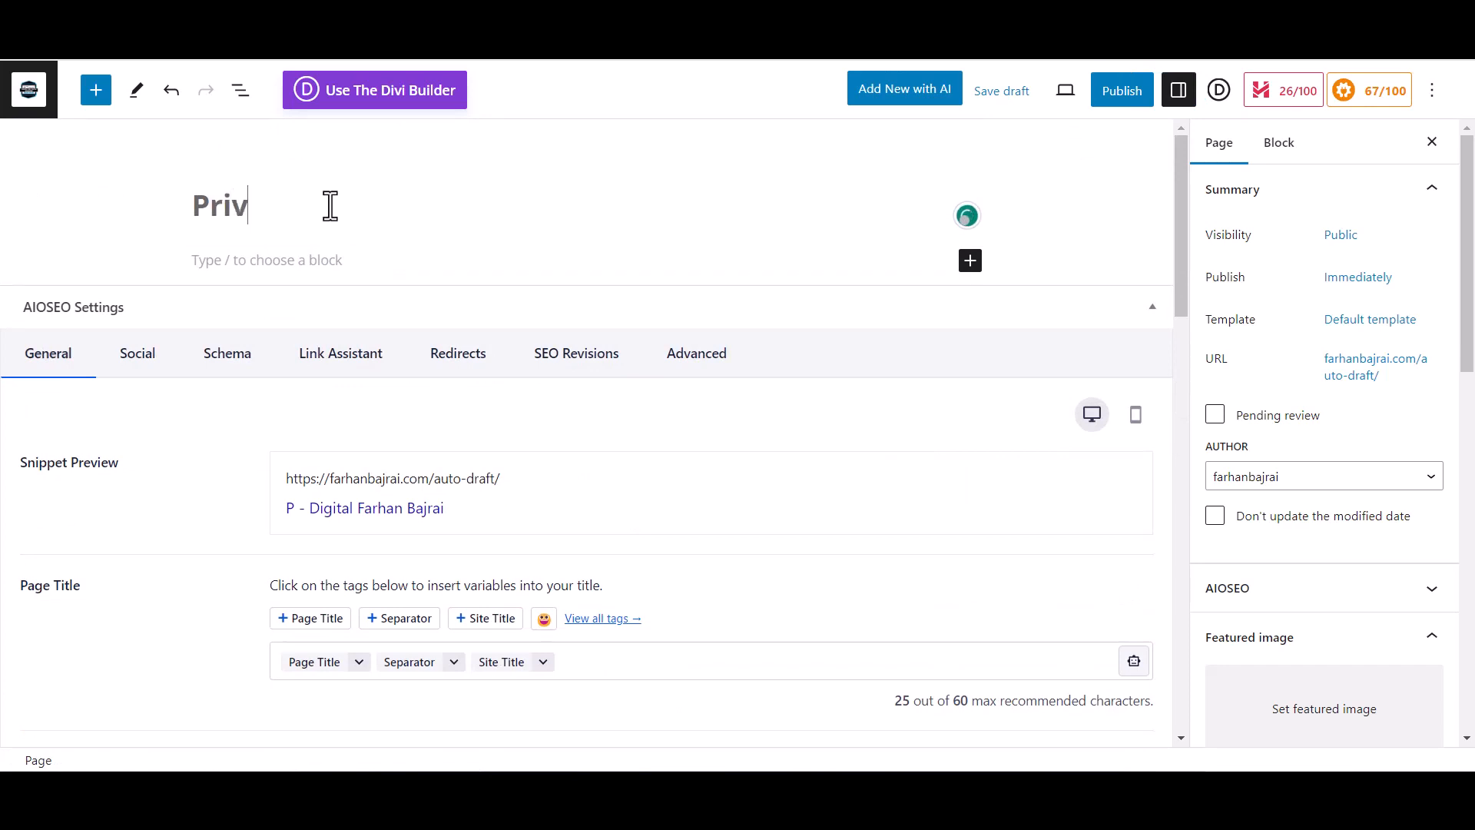
pyautogui.write('acy Policy')
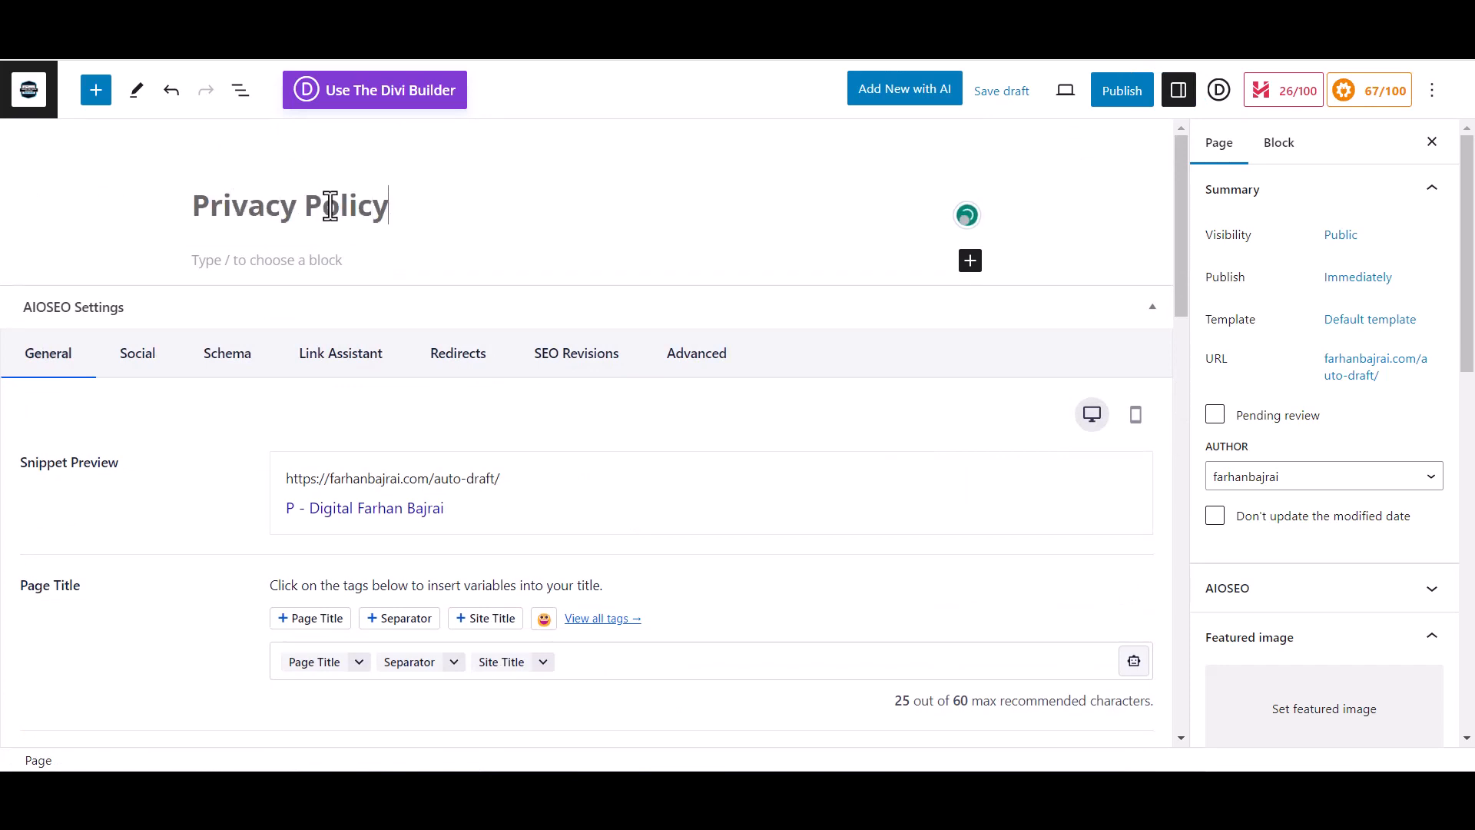
# Paste the copied privacy policy into the body of the new page and return to the page's beginning
pyautogui.click(315, 259)
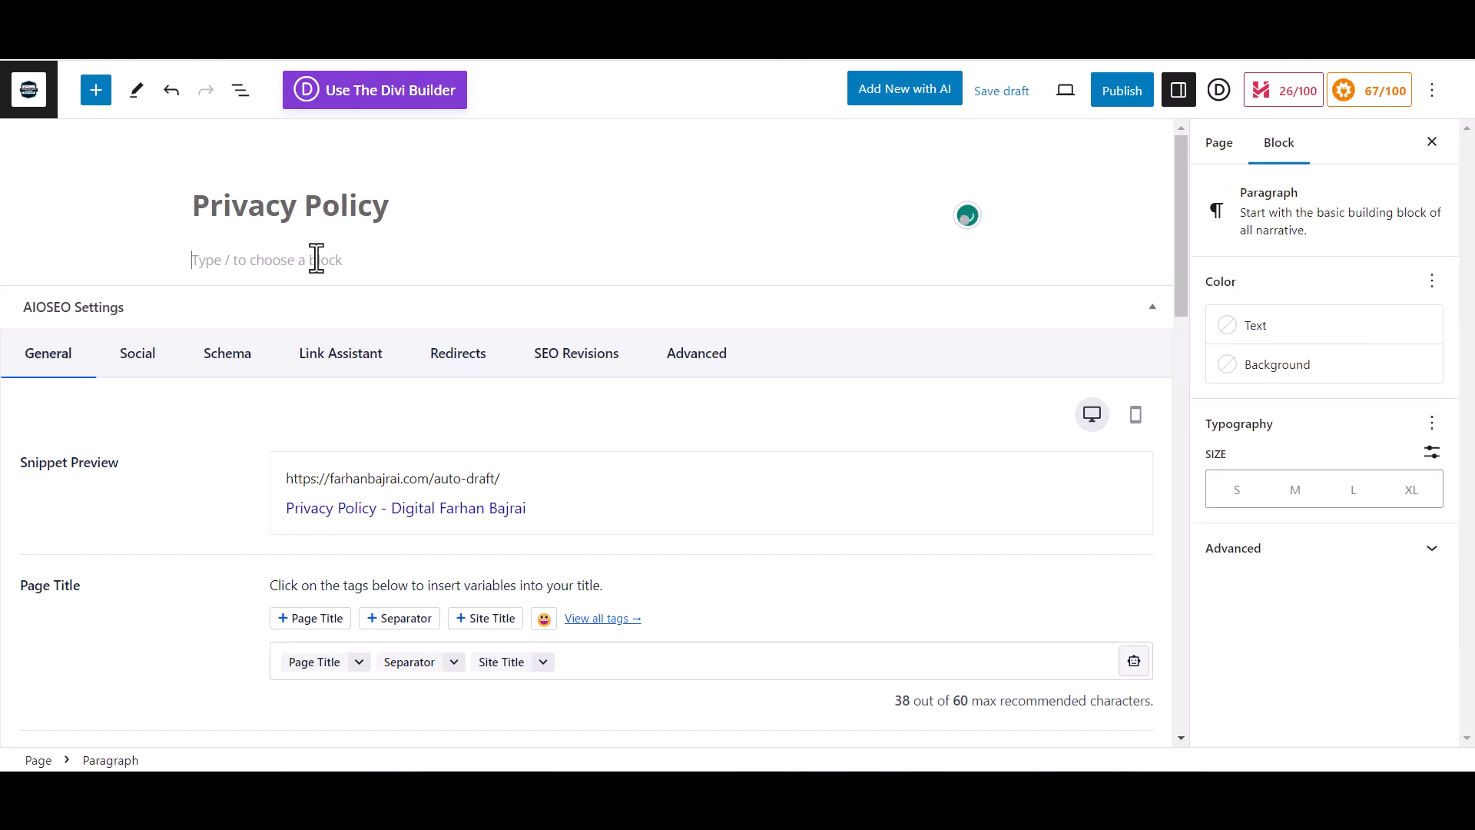
pyautogui.hotkey('ctrl', 'v')
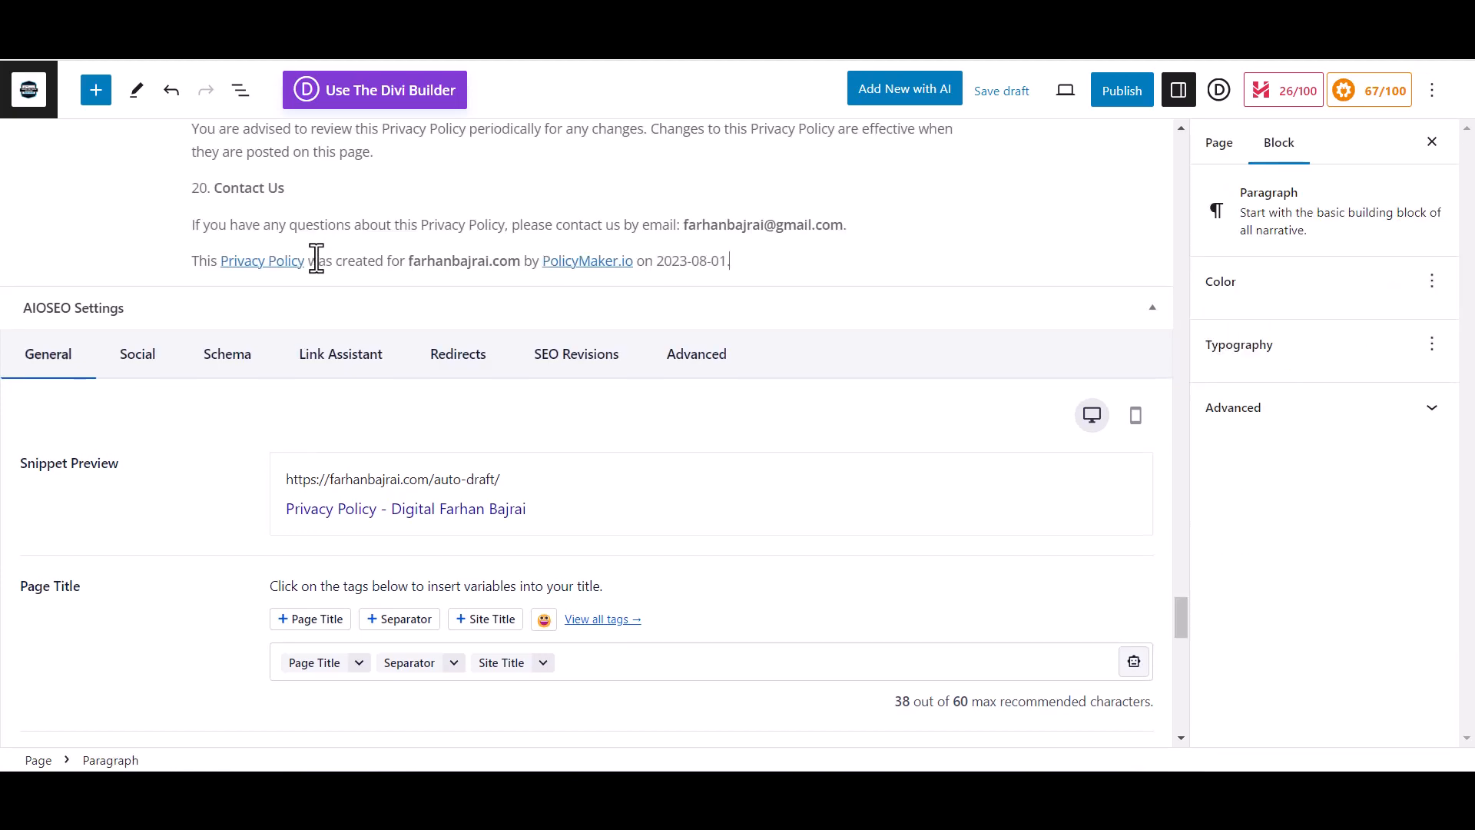
pyautogui.scroll(5, 642, 250)
pyautogui.scroll(15, 642, 246)
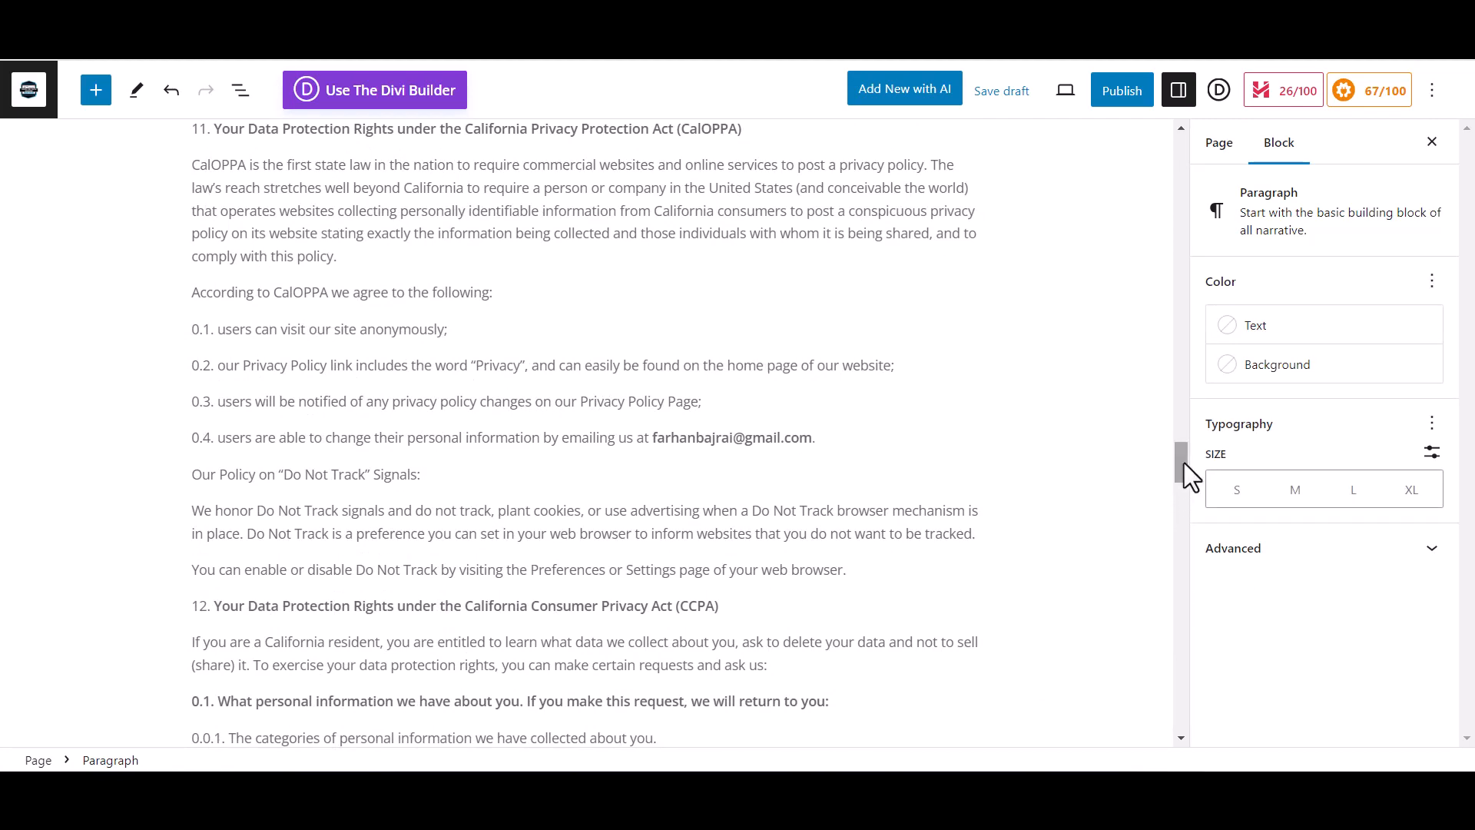
pyautogui.moveTo(1184, 462); pyautogui.dragTo(1210, 154)
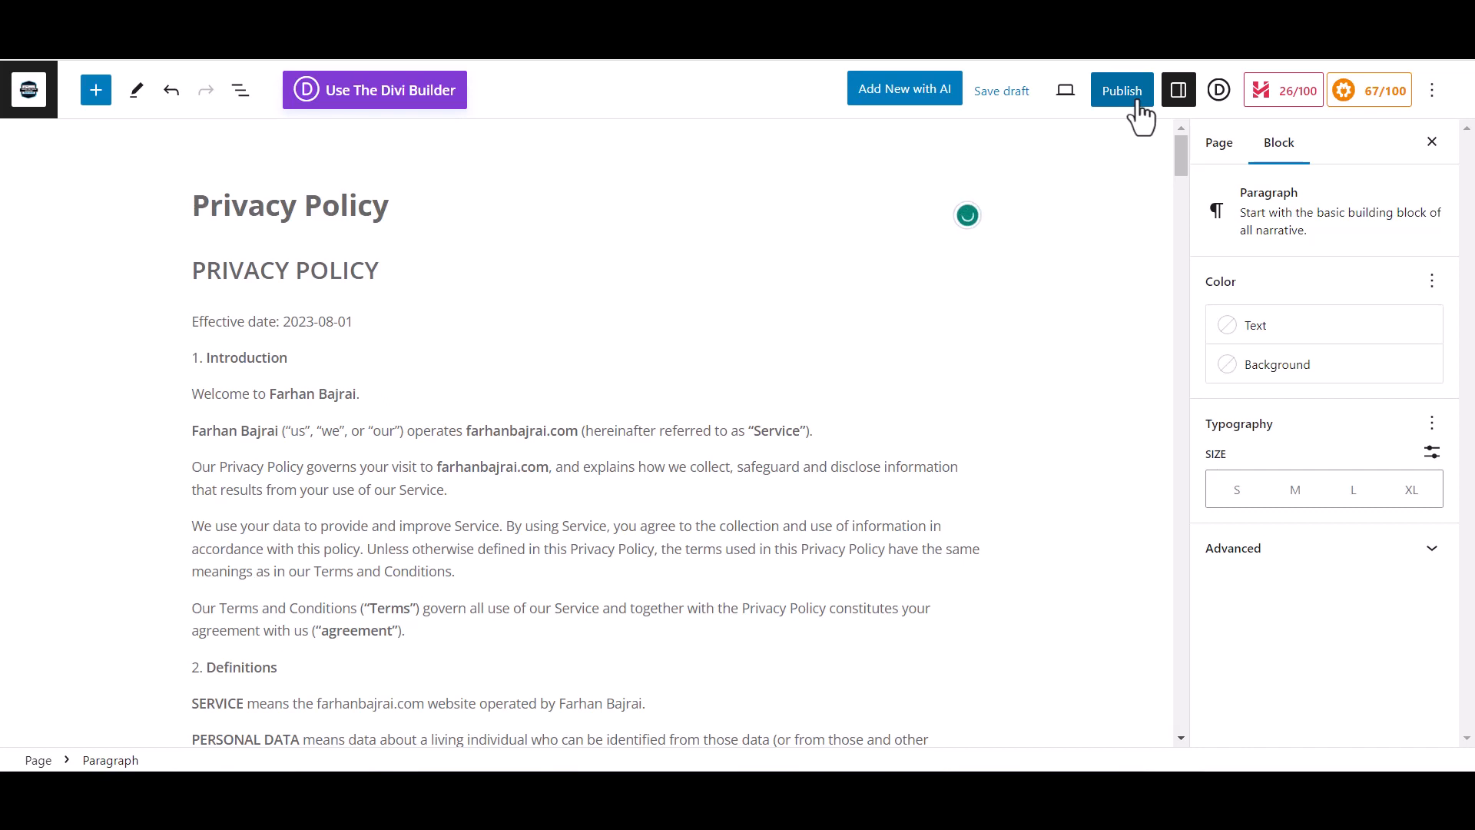
# Leave the page editor for the pages list, discarding the unsaved changes
pyautogui.click(35, 109)
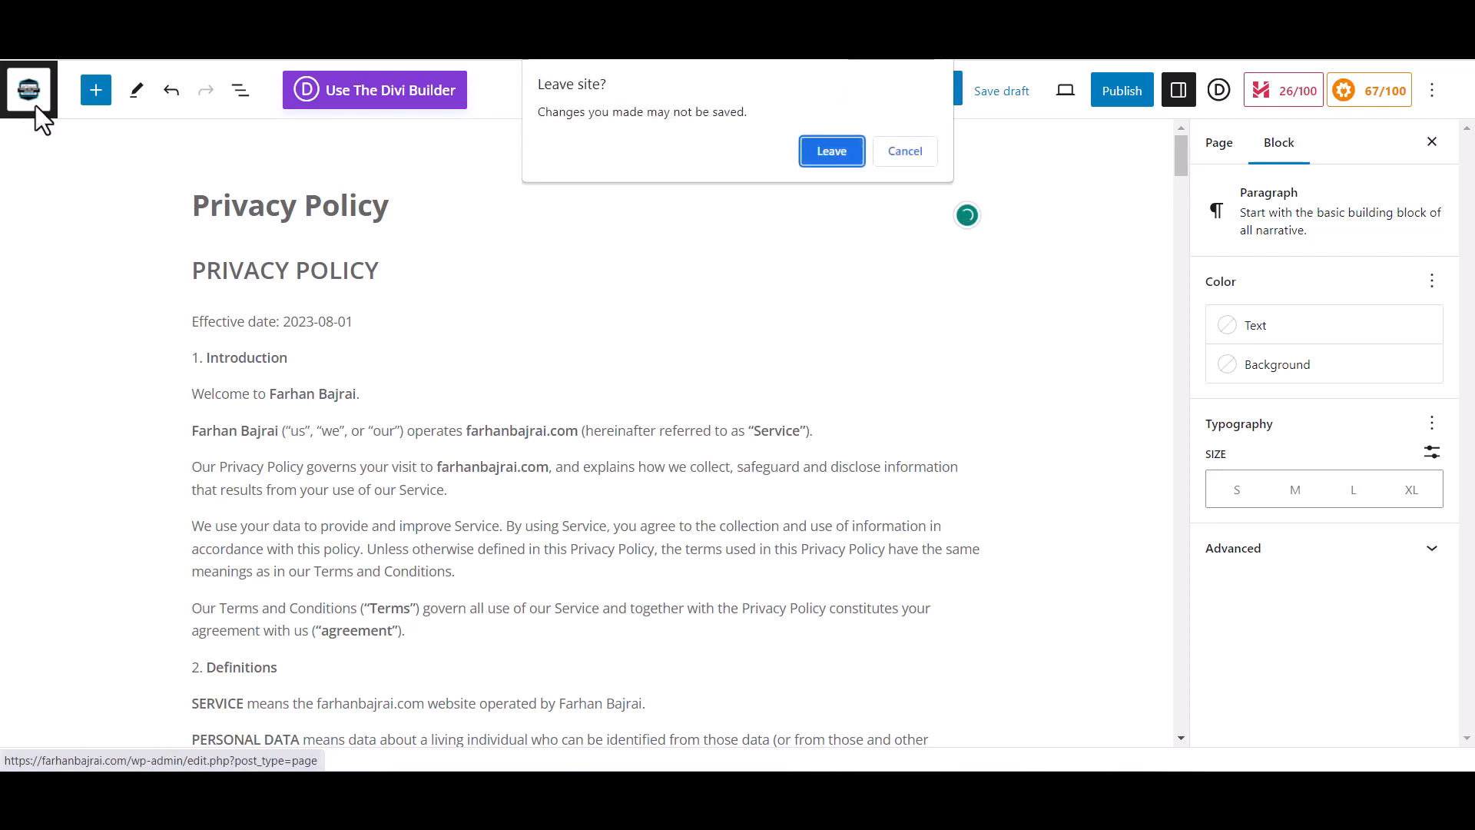
pyautogui.click(832, 156)
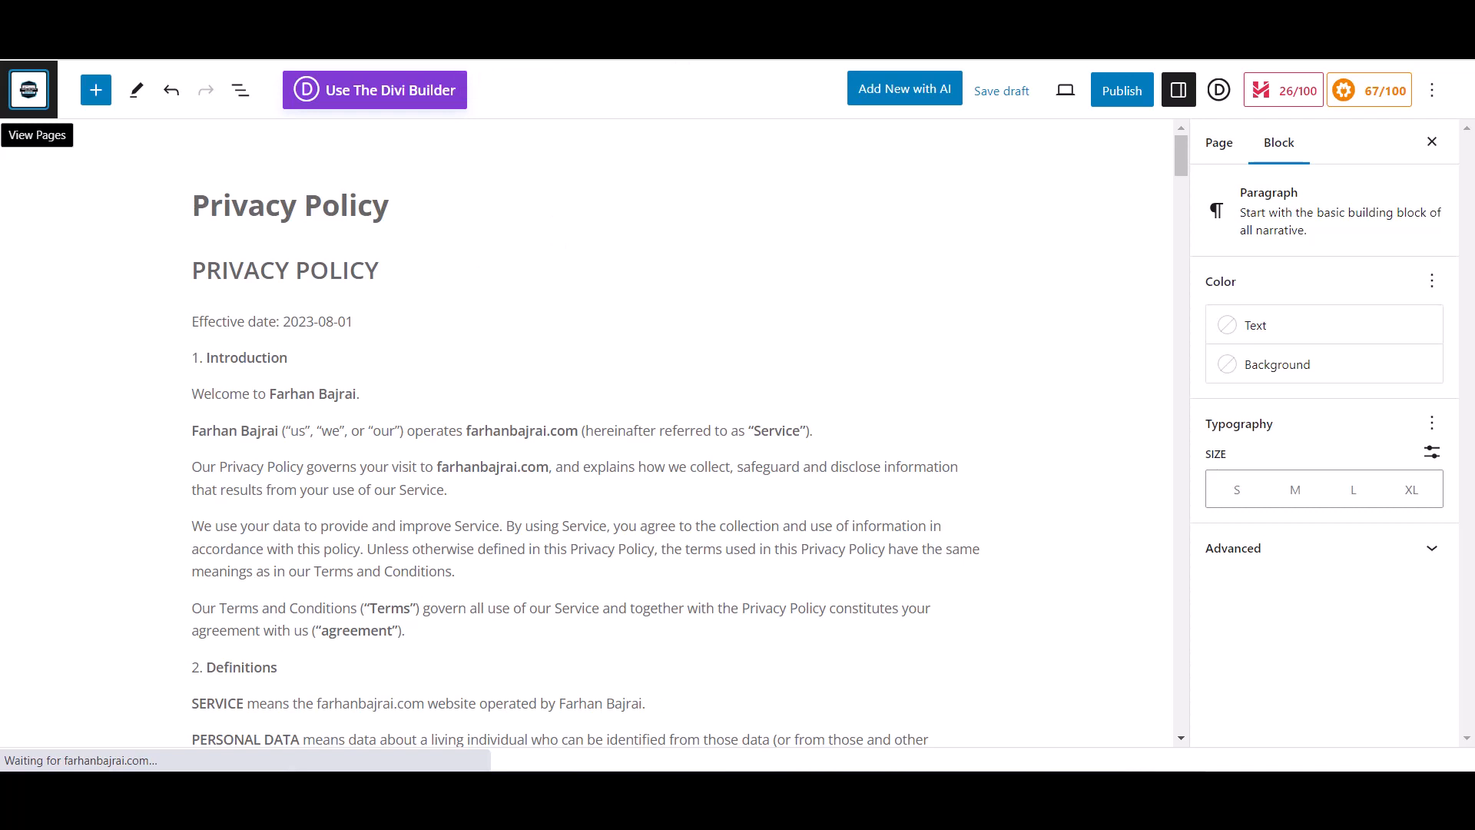
# Open the website's home page in a new browser tab and look at its footer
pyautogui.hotkey('ctrl', 't')
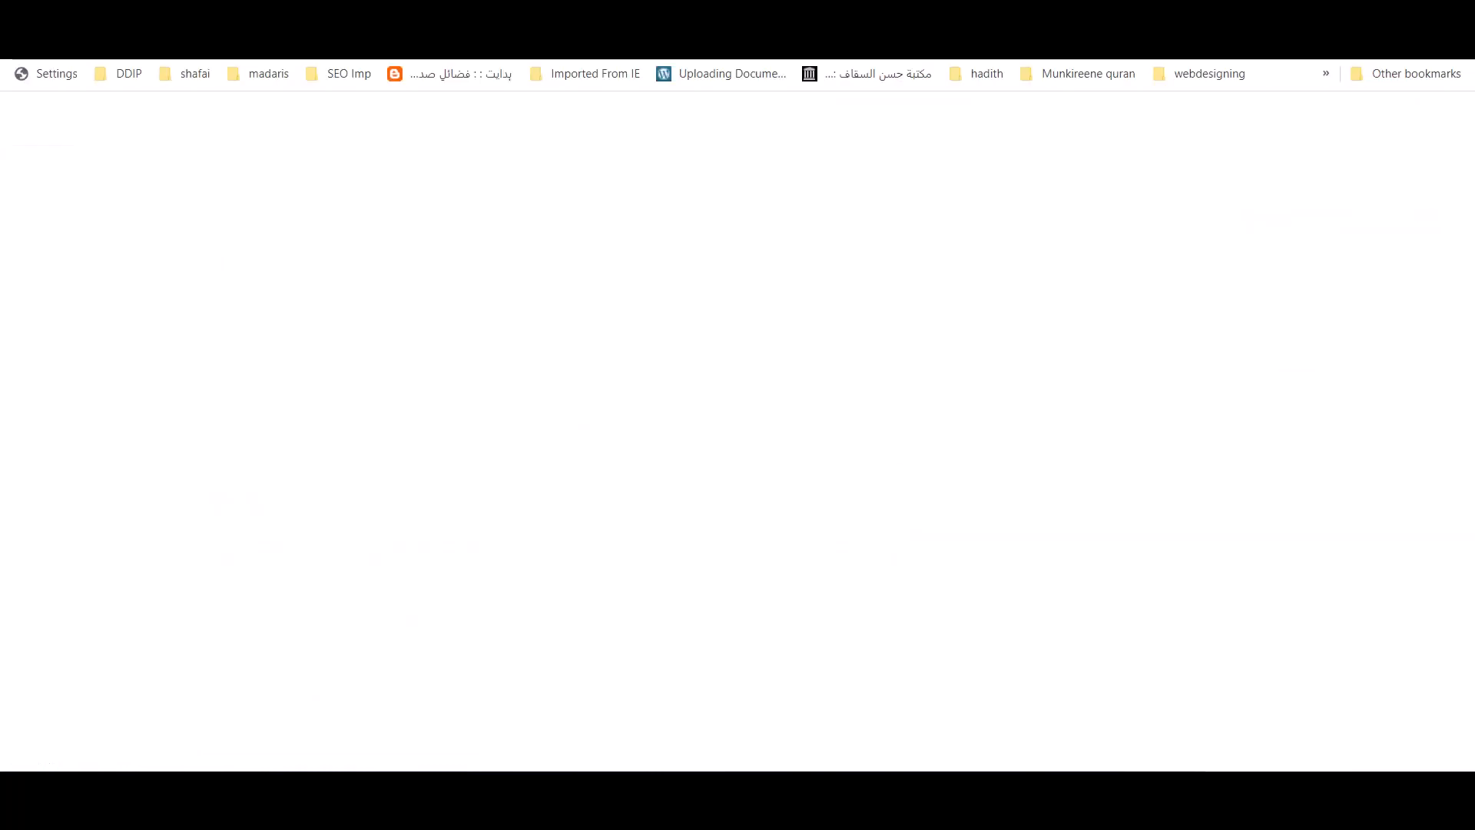
pyautogui.write('fa')
pyautogui.press('Return')
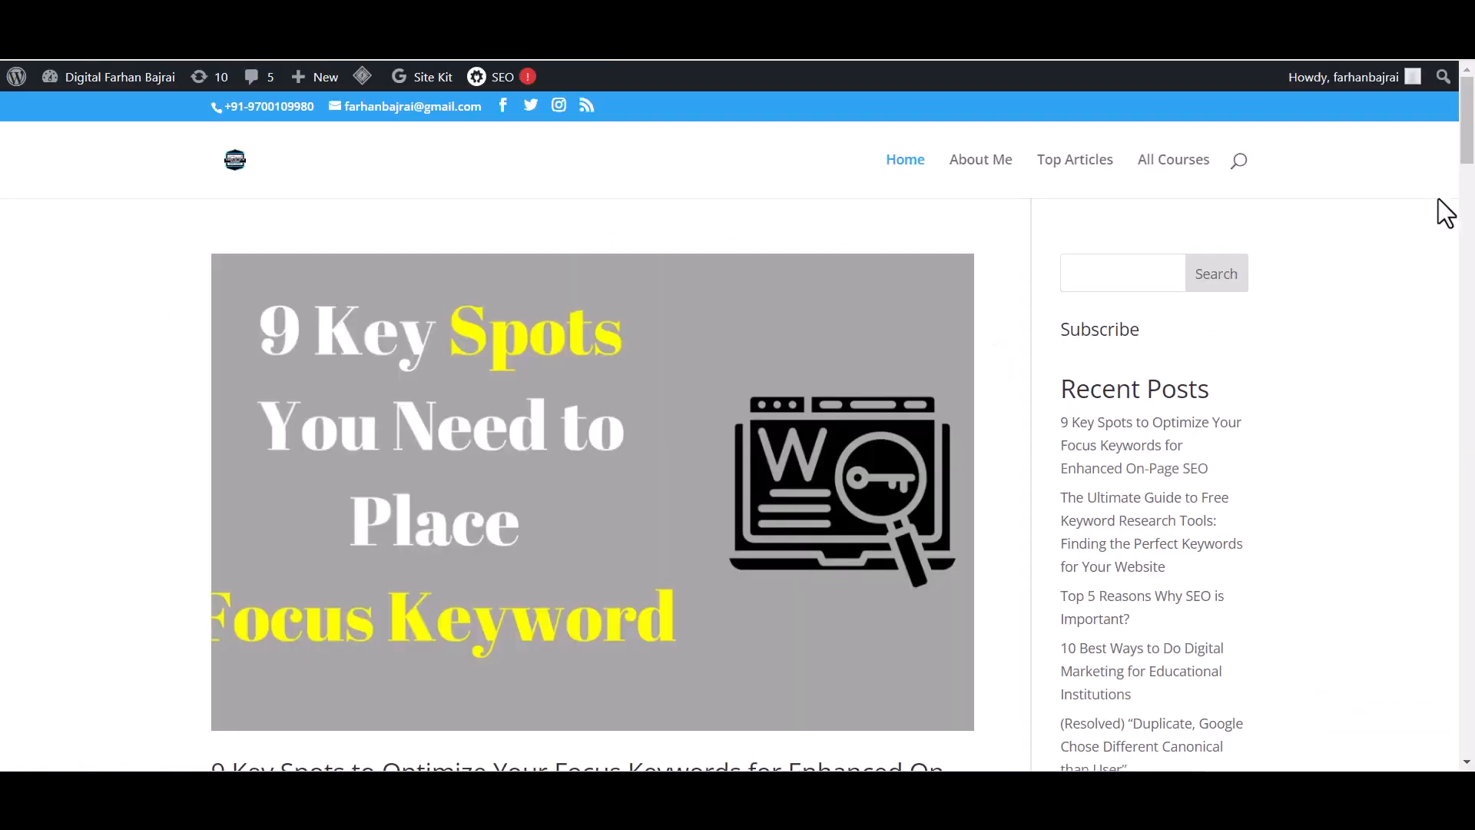
pyautogui.moveTo(1468, 150); pyautogui.dragTo(1471, 724)
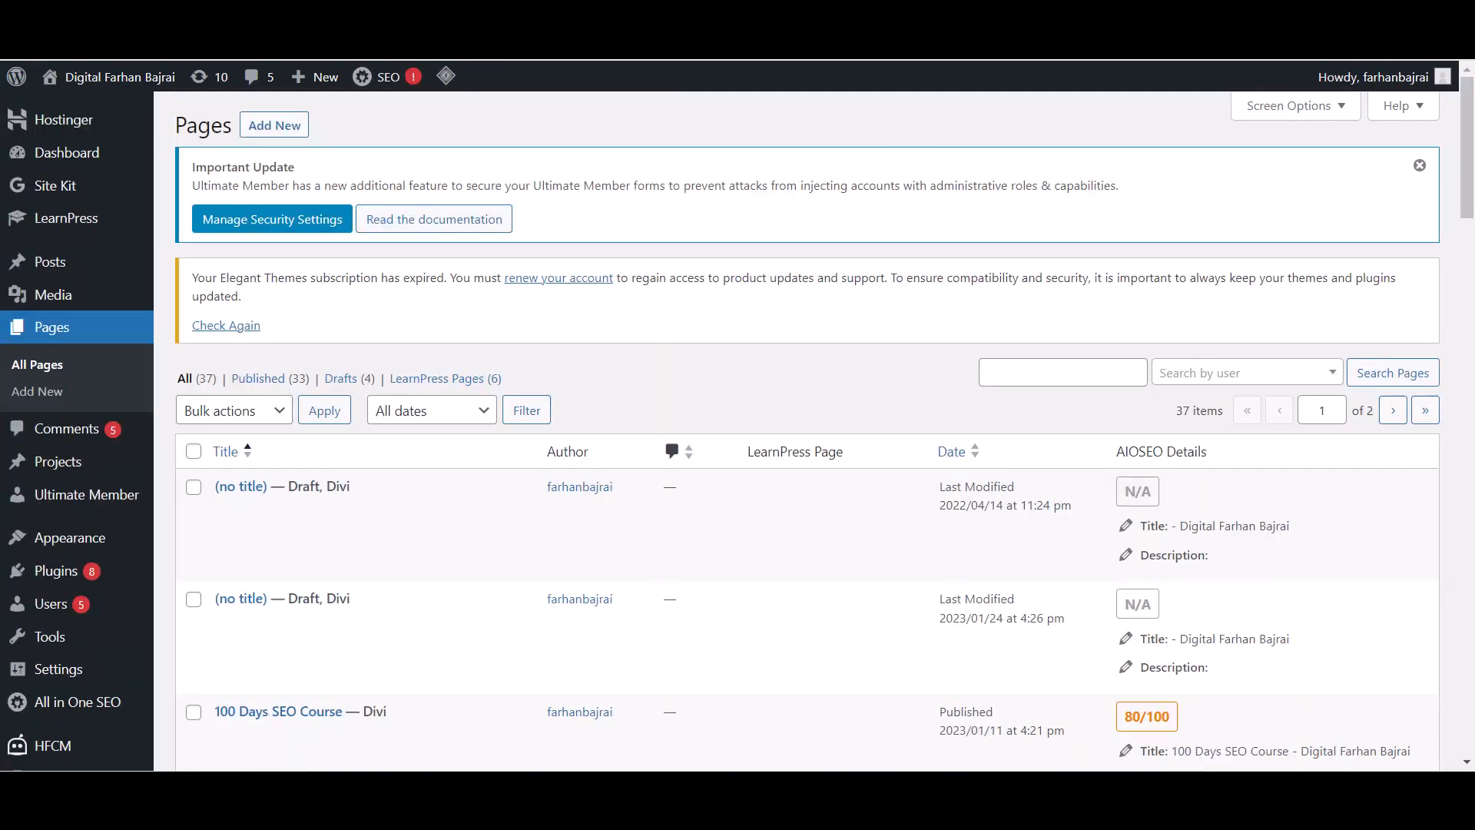
# In the WordPress dashboard, open the site's menu management and review the Header menu's items and display location
pyautogui.moveTo(62, 537)
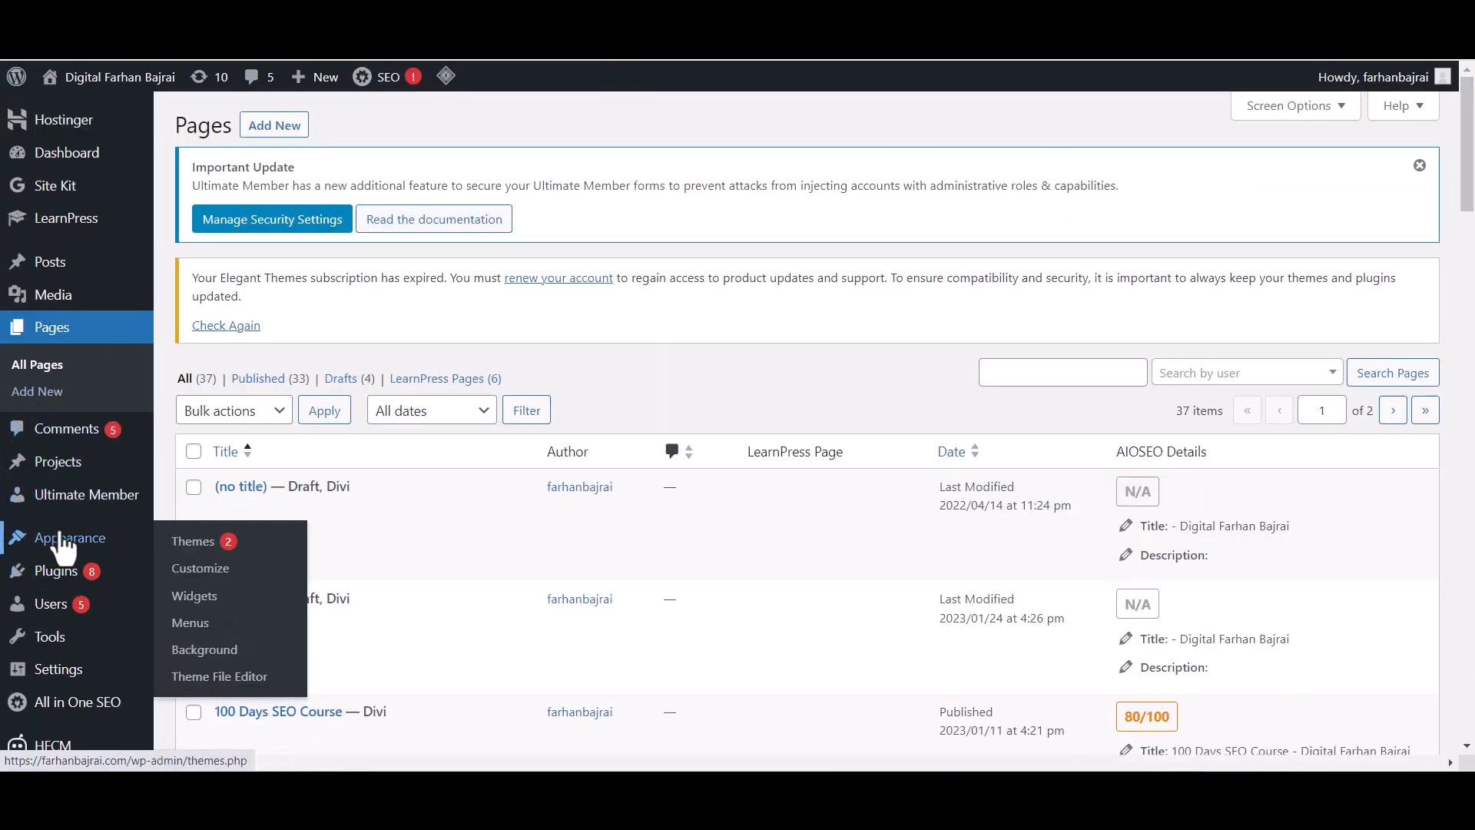
pyautogui.click(220, 632)
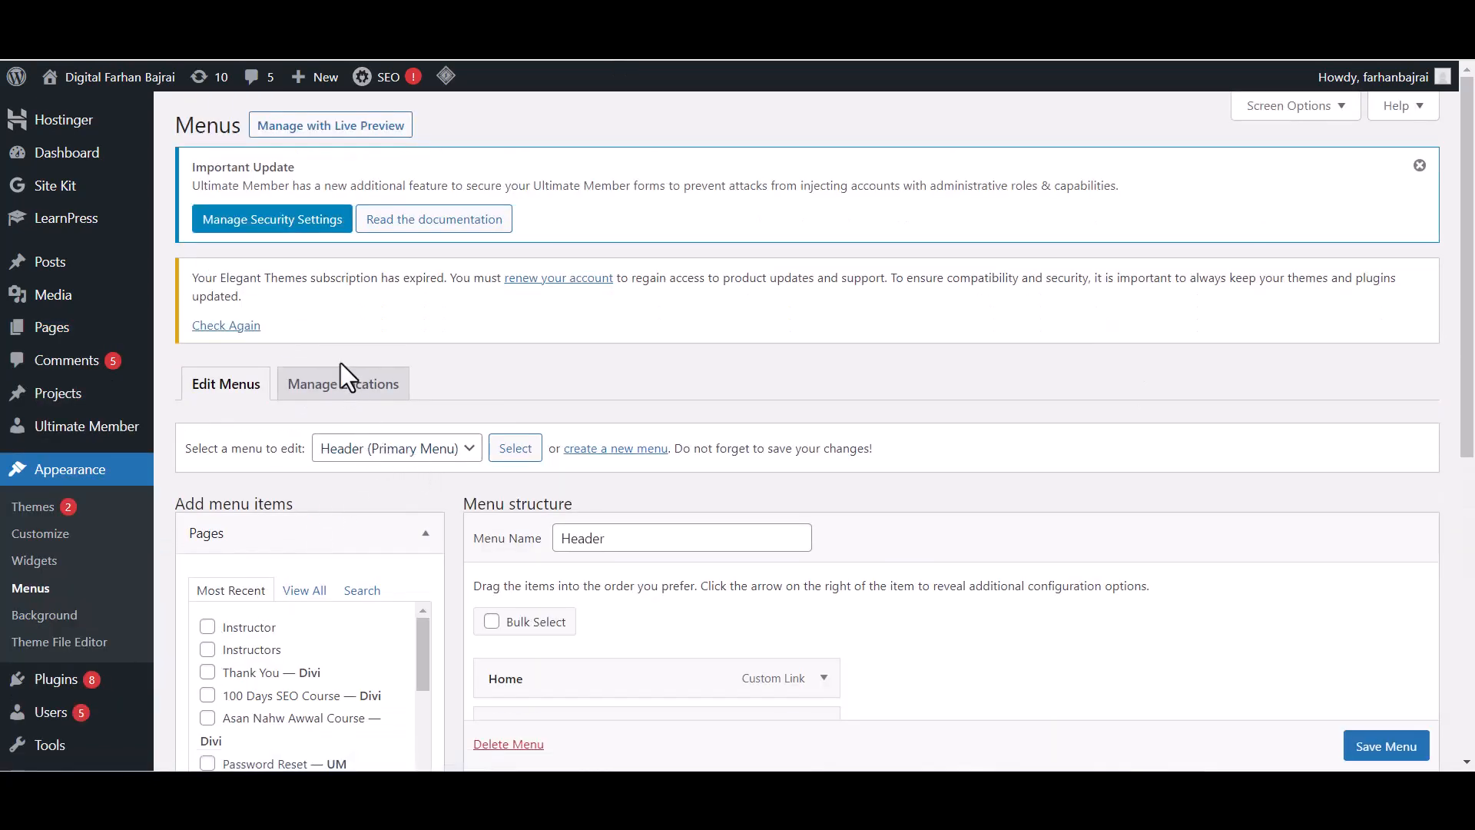
pyautogui.scroll(-6, 340, 363)
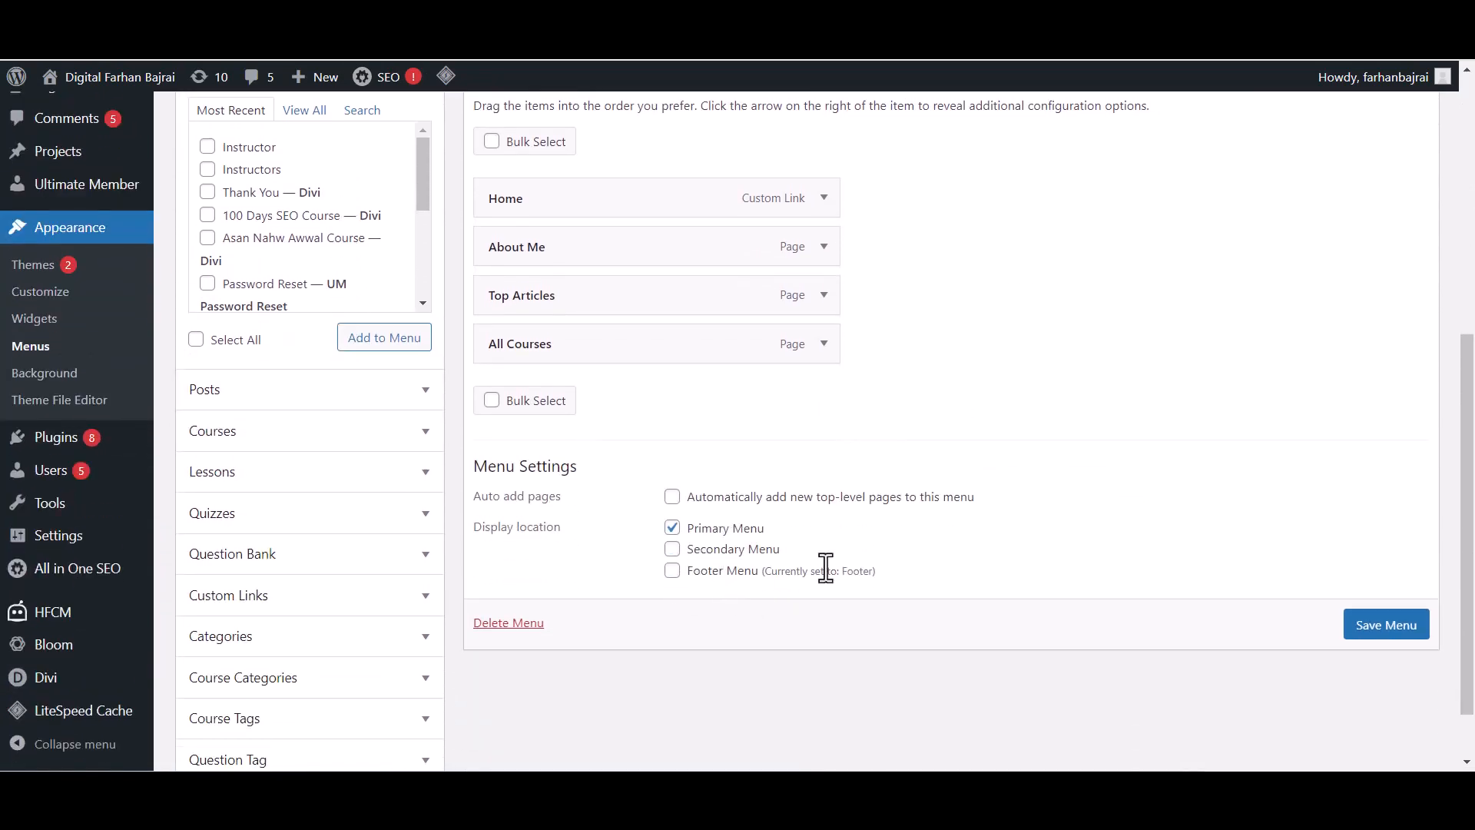
pyautogui.scroll(6, 553, 553)
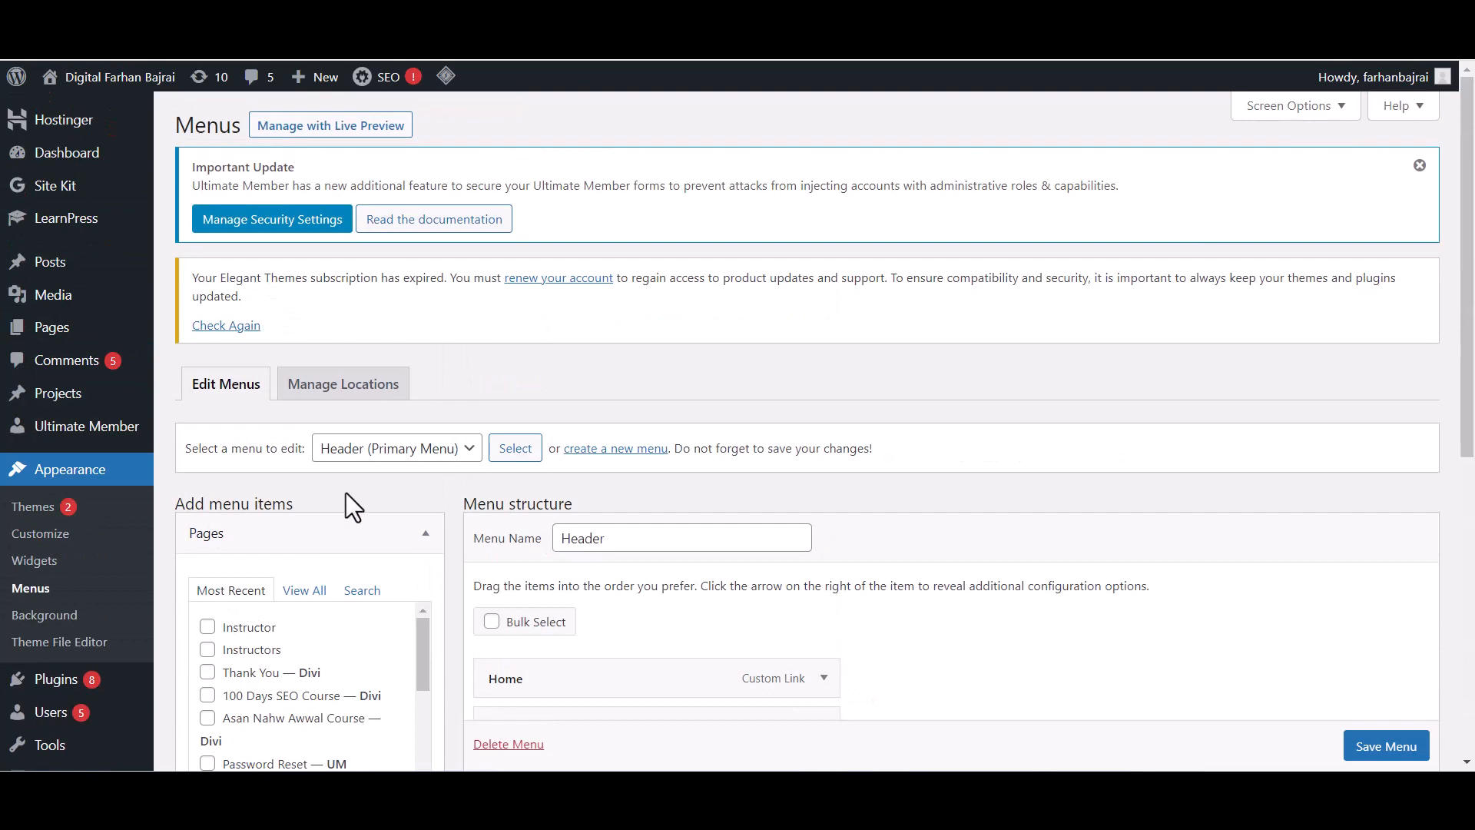
# Try to create a new menu named "footer" assigned to the Footer Menu display location
pyautogui.click(627, 449)
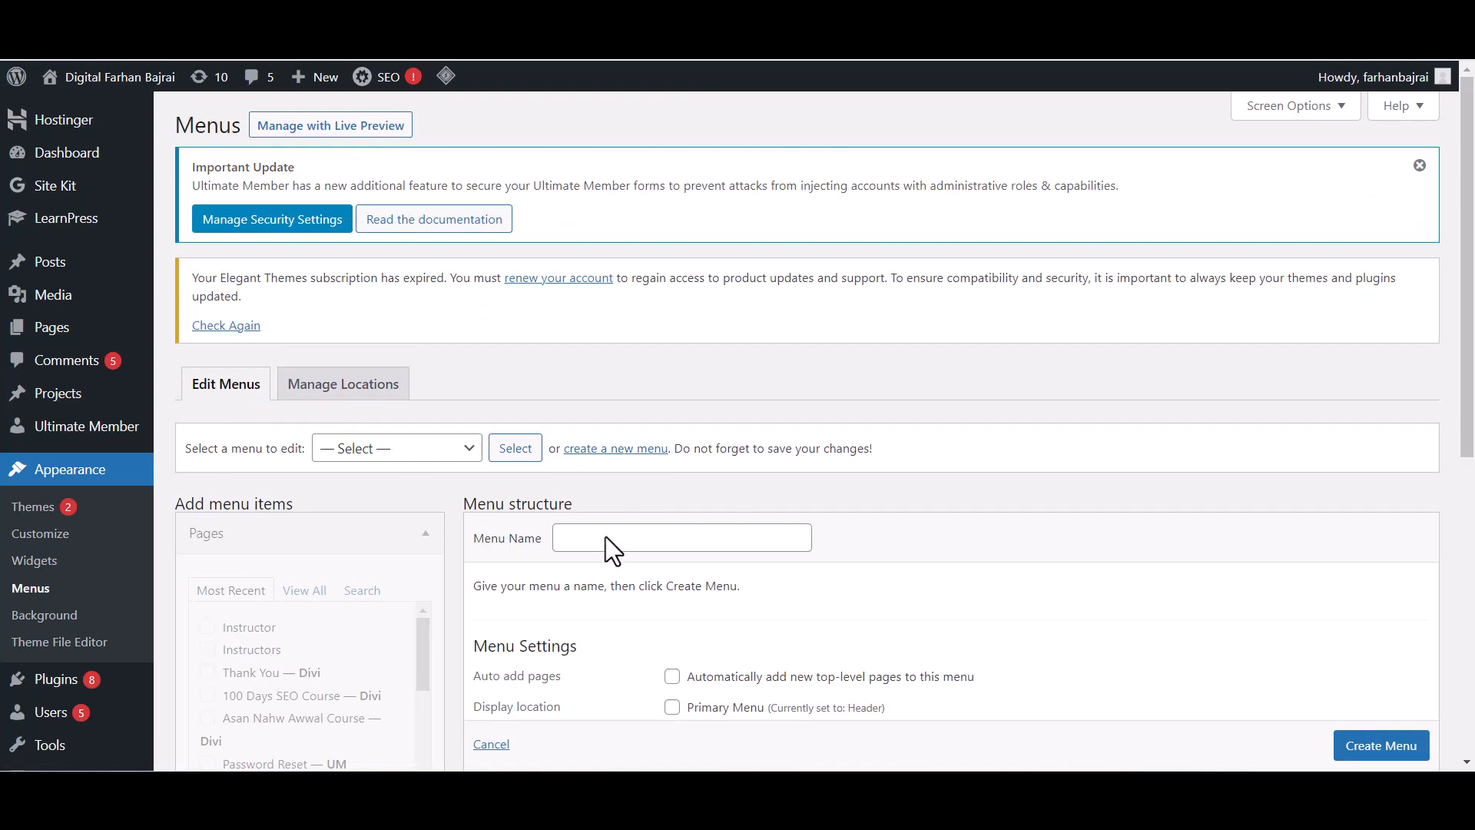
pyautogui.click(607, 538)
pyautogui.write('footer')
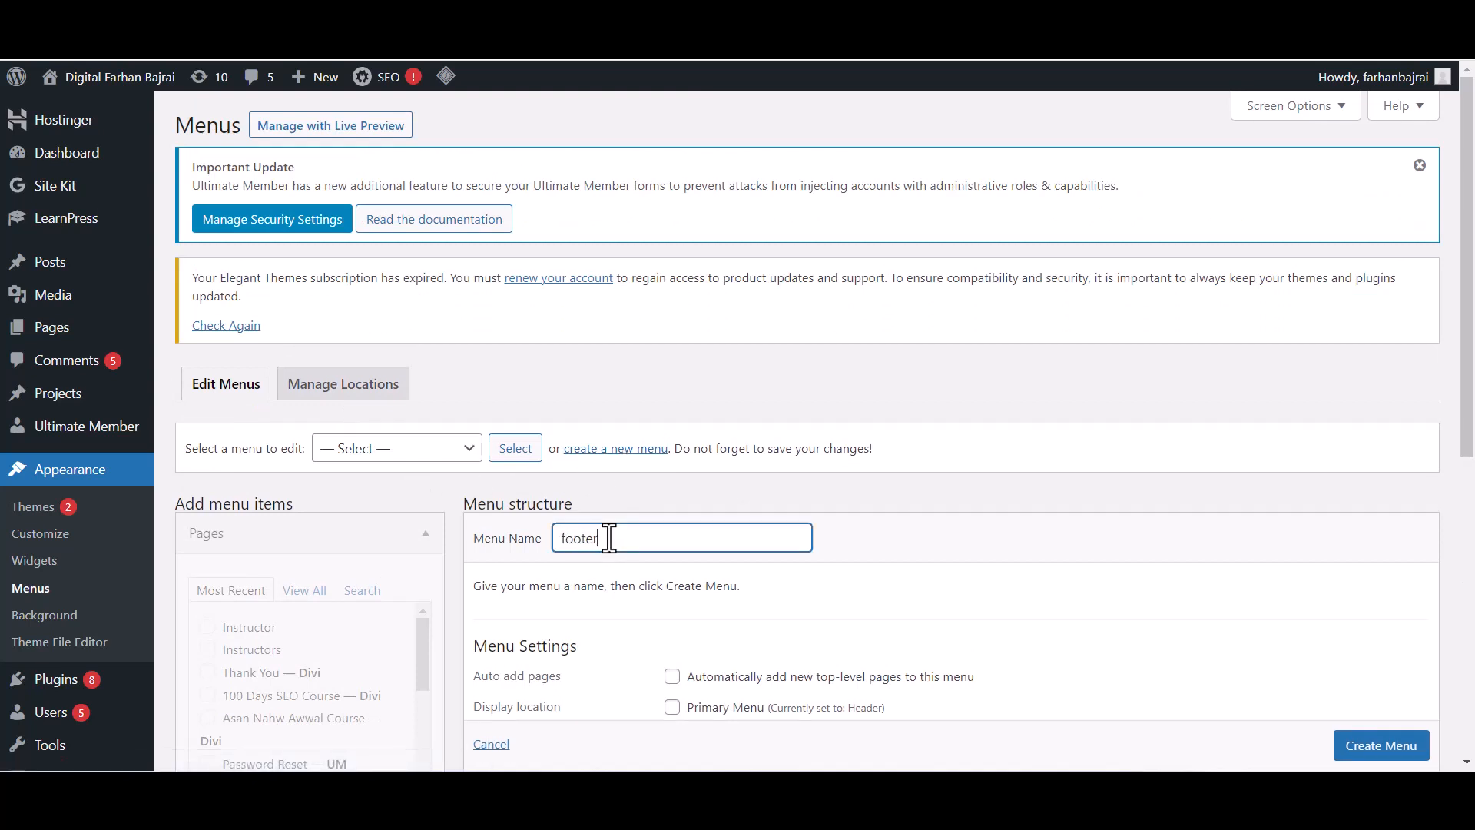
pyautogui.scroll(-3, 660, 522)
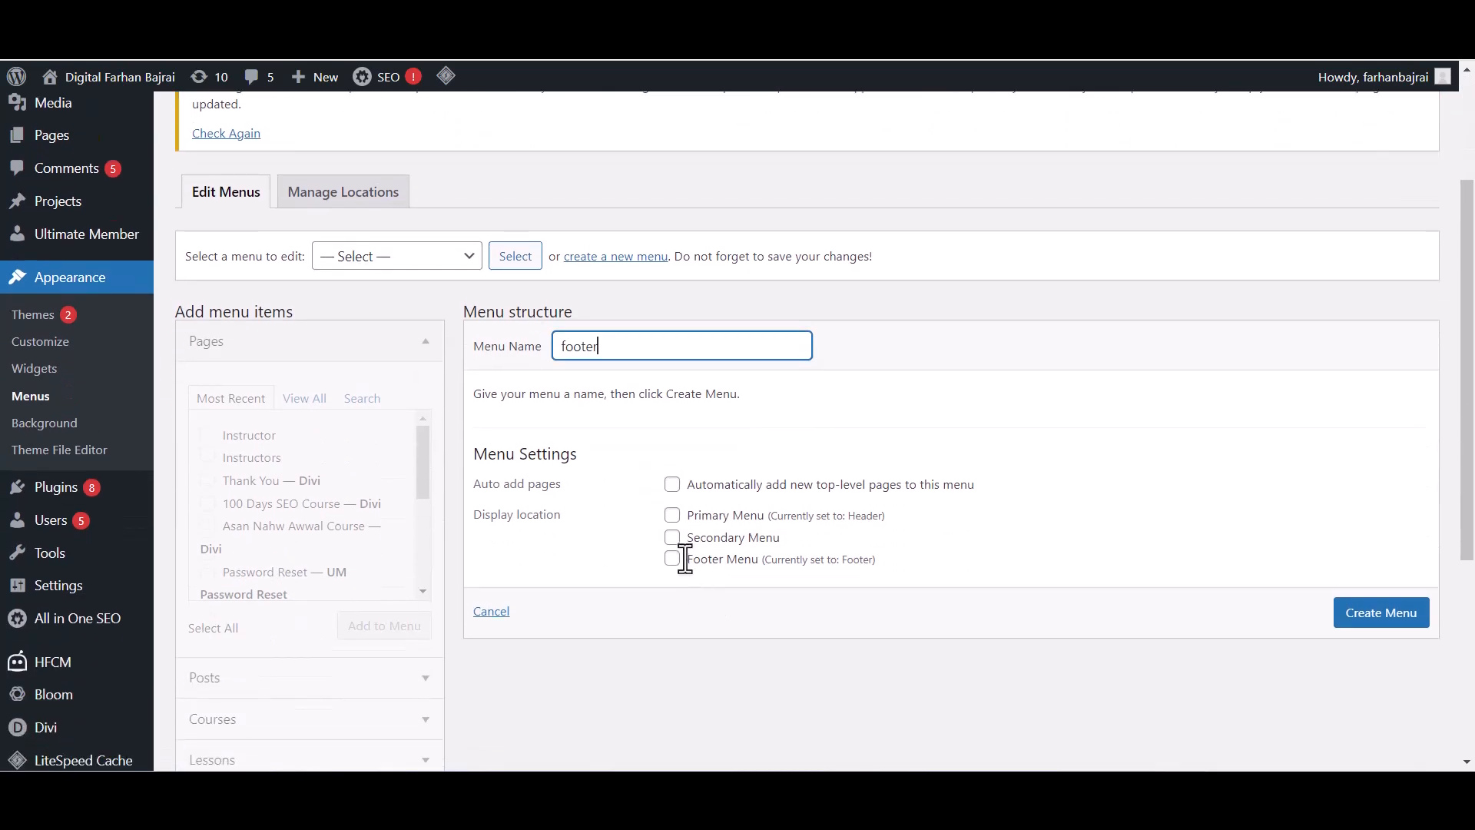
pyautogui.click(680, 555)
pyautogui.click(680, 557)
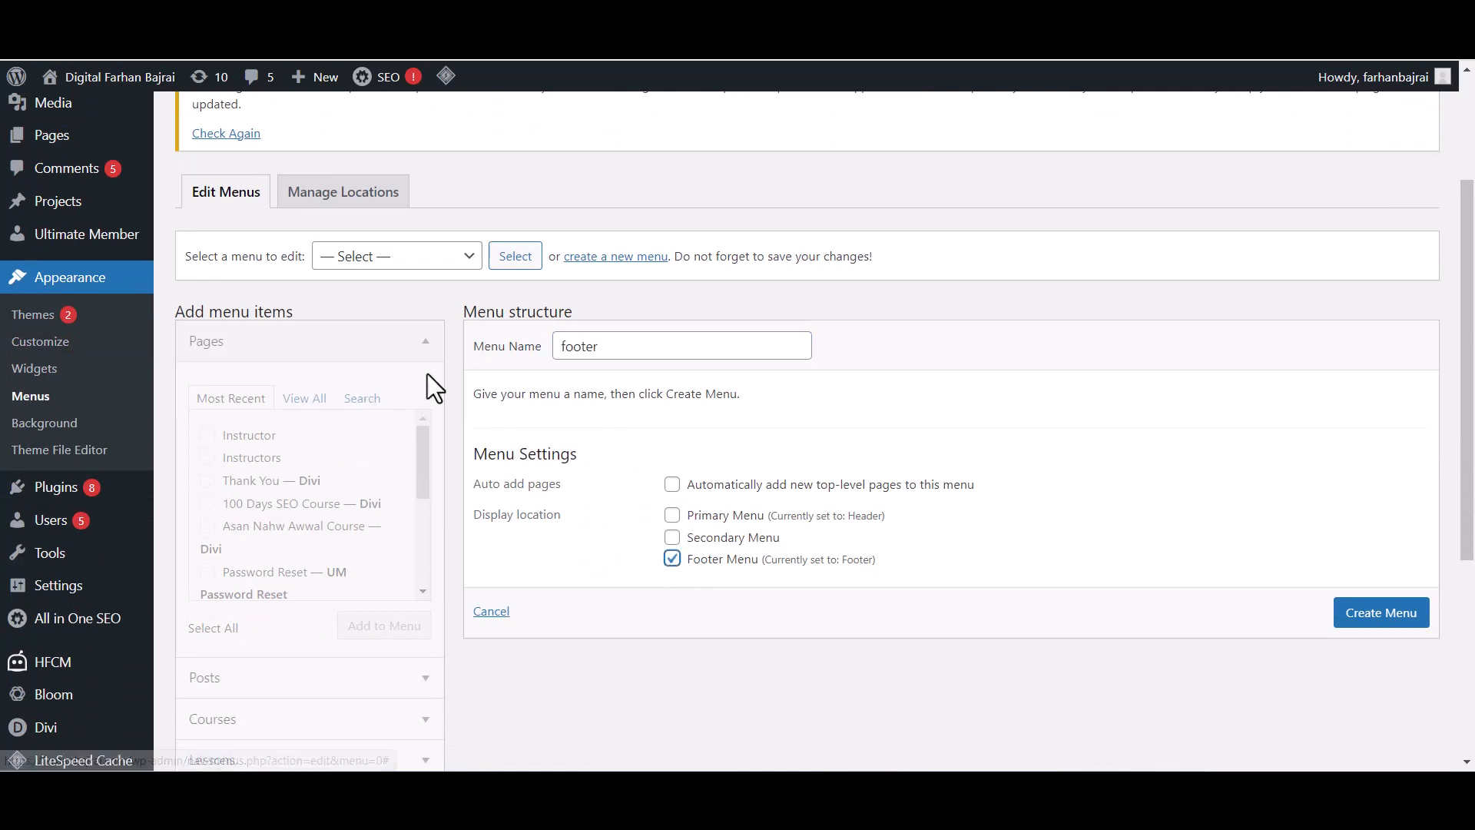
pyautogui.scroll(1, 501, 448)
pyautogui.click(1352, 722)
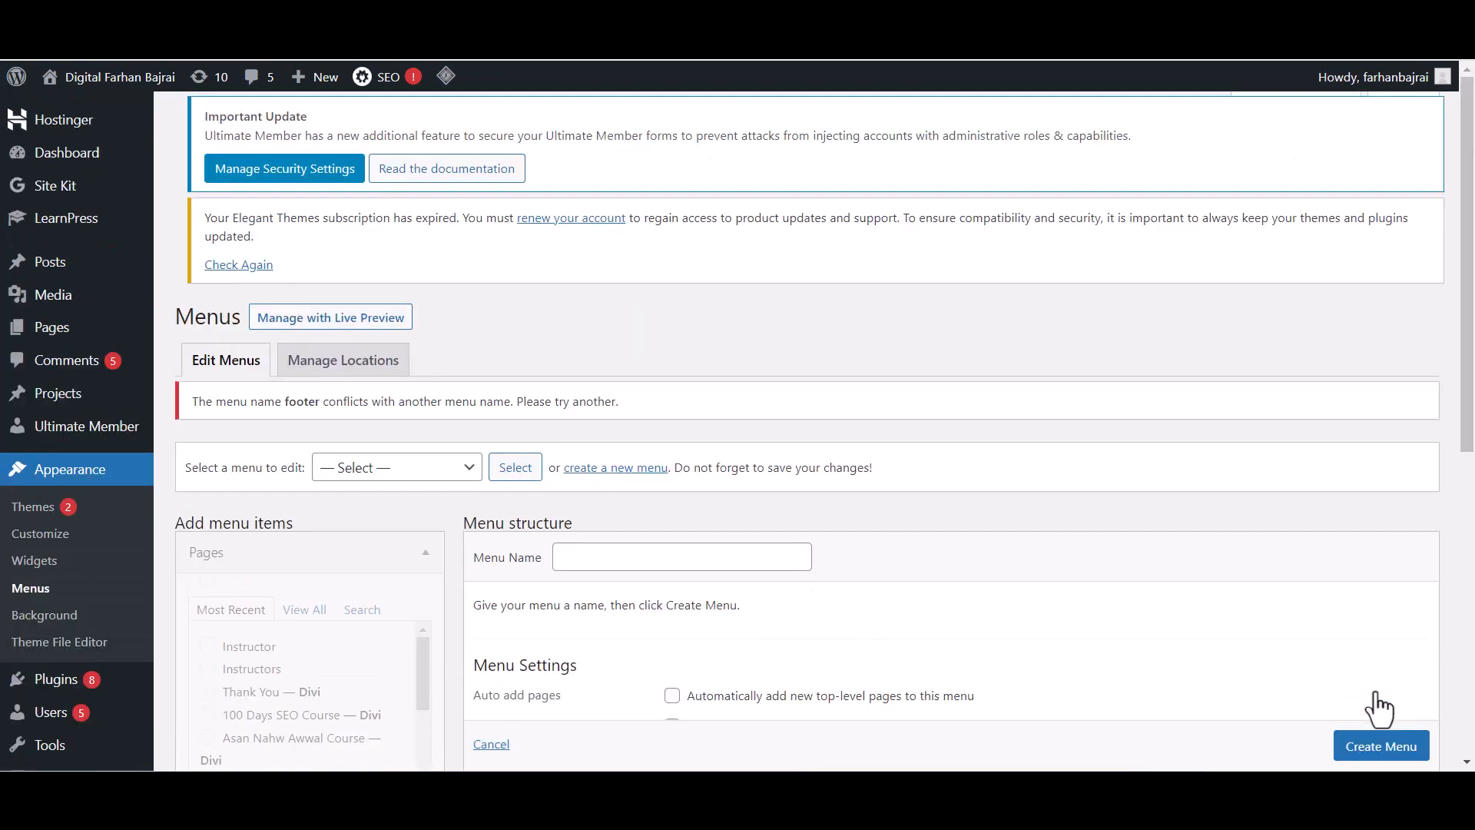
# Load the existing Footer (Footer Menu) menu for editing
pyautogui.scroll(-1, 383, 586)
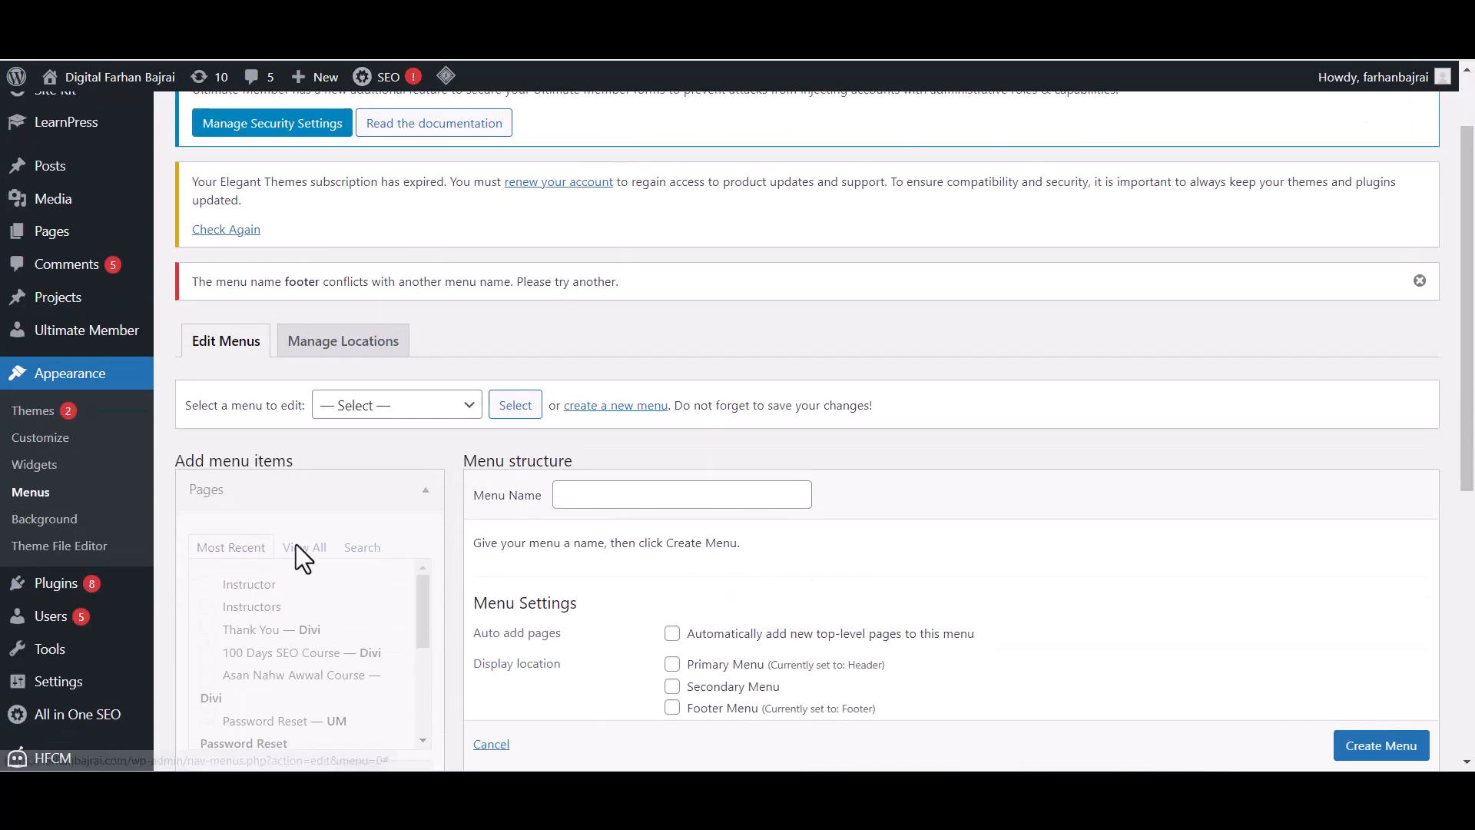
pyautogui.click(459, 411)
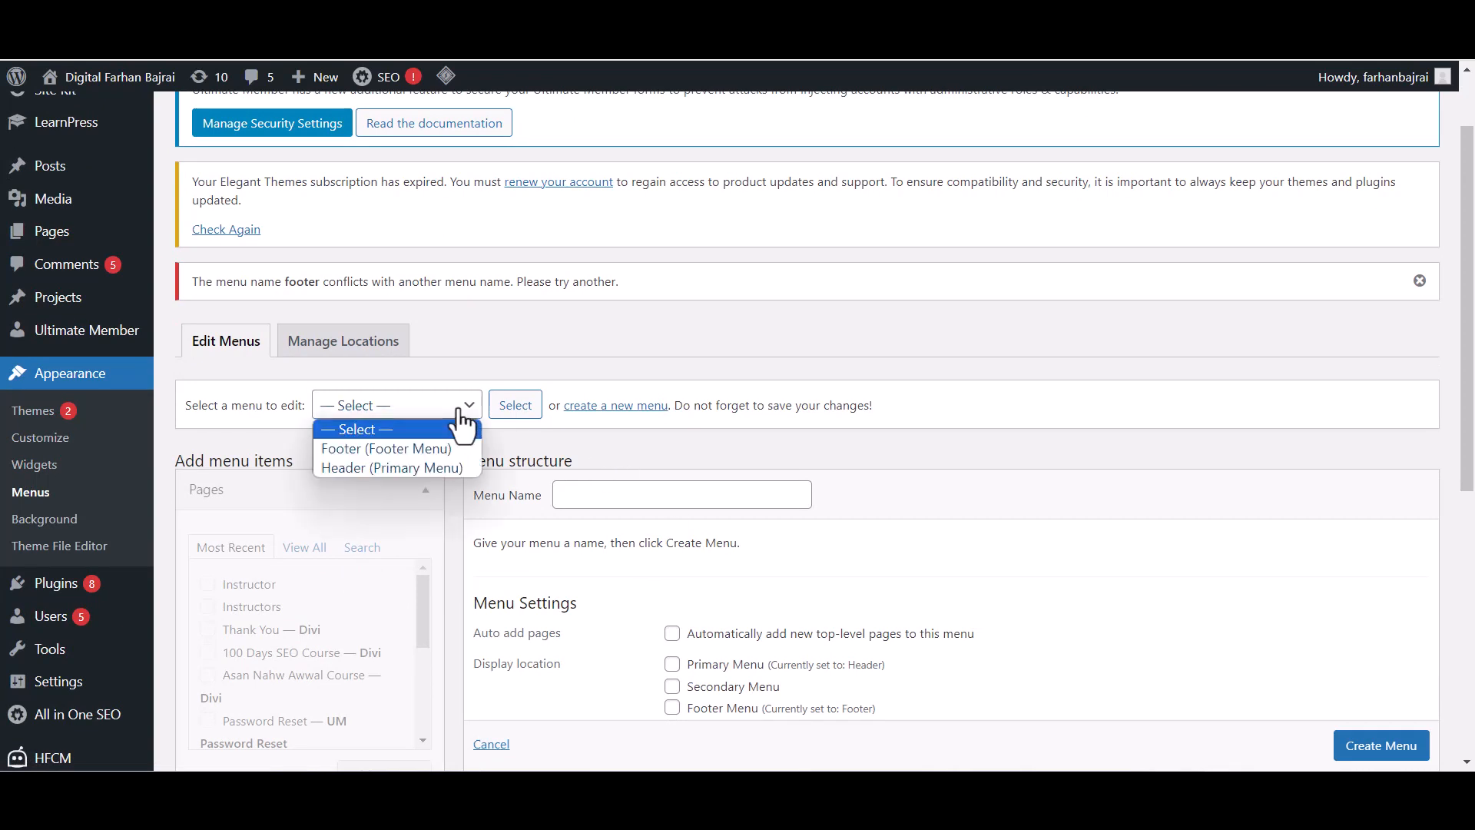
pyautogui.click(411, 448)
pyautogui.click(525, 414)
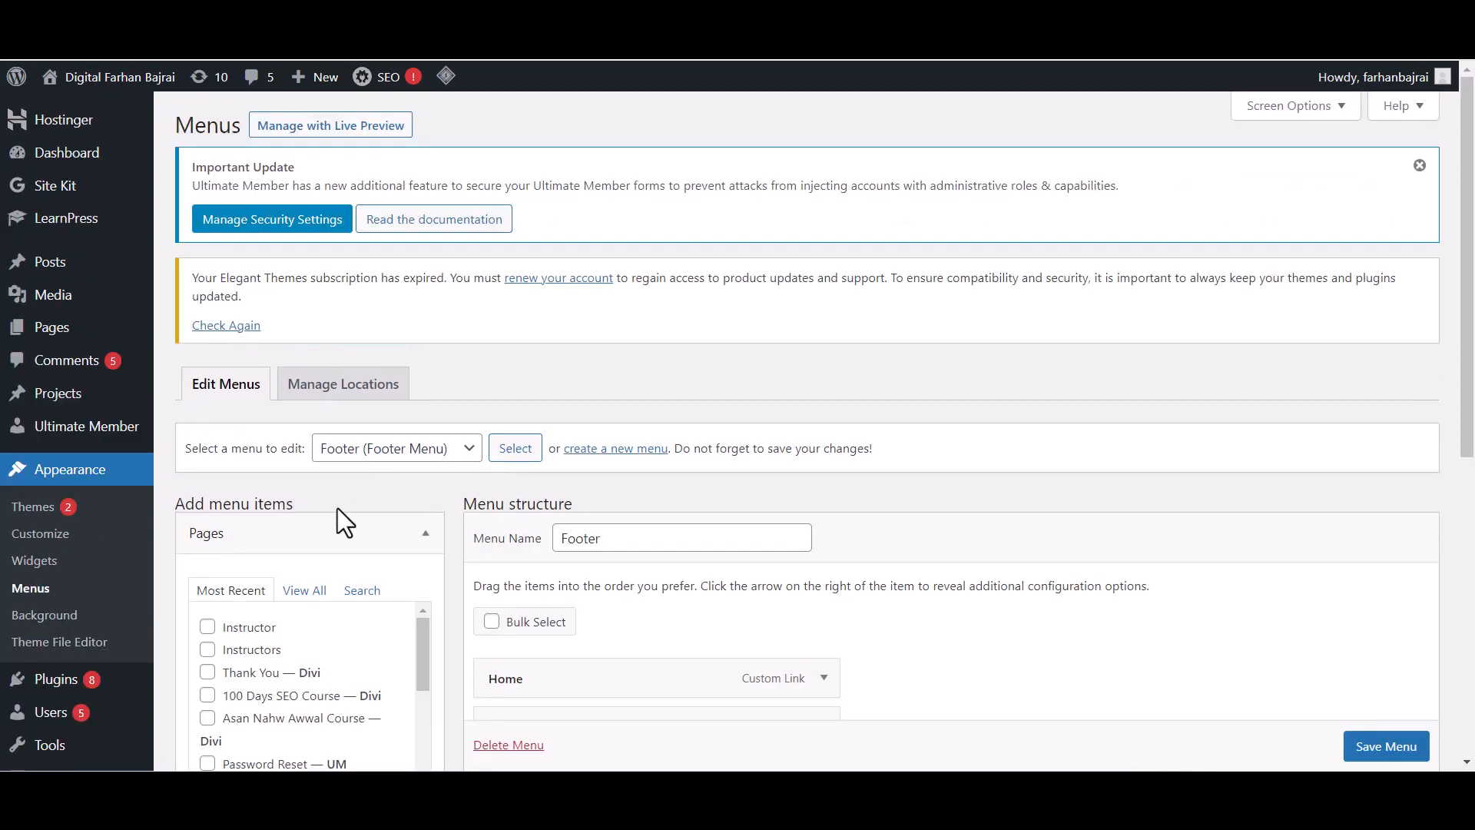
# Search the site's pages for "privac" and add Terms and Conditions and Privacy Policy to the Footer menu
pyautogui.click(304, 590)
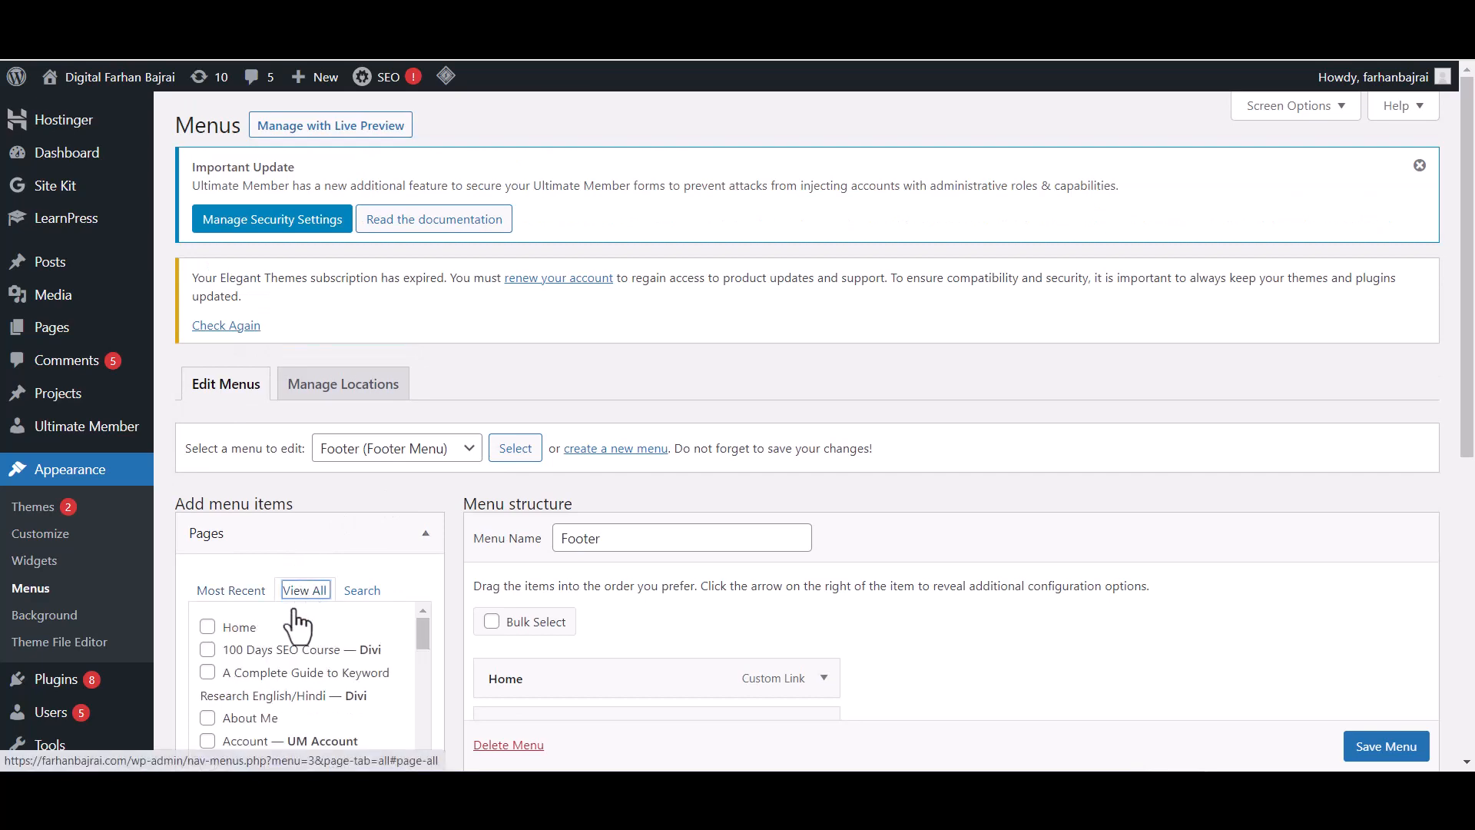
pyautogui.scroll(-1, 288, 607)
pyautogui.scroll(-4, 290, 605)
pyautogui.scroll(4, 290, 602)
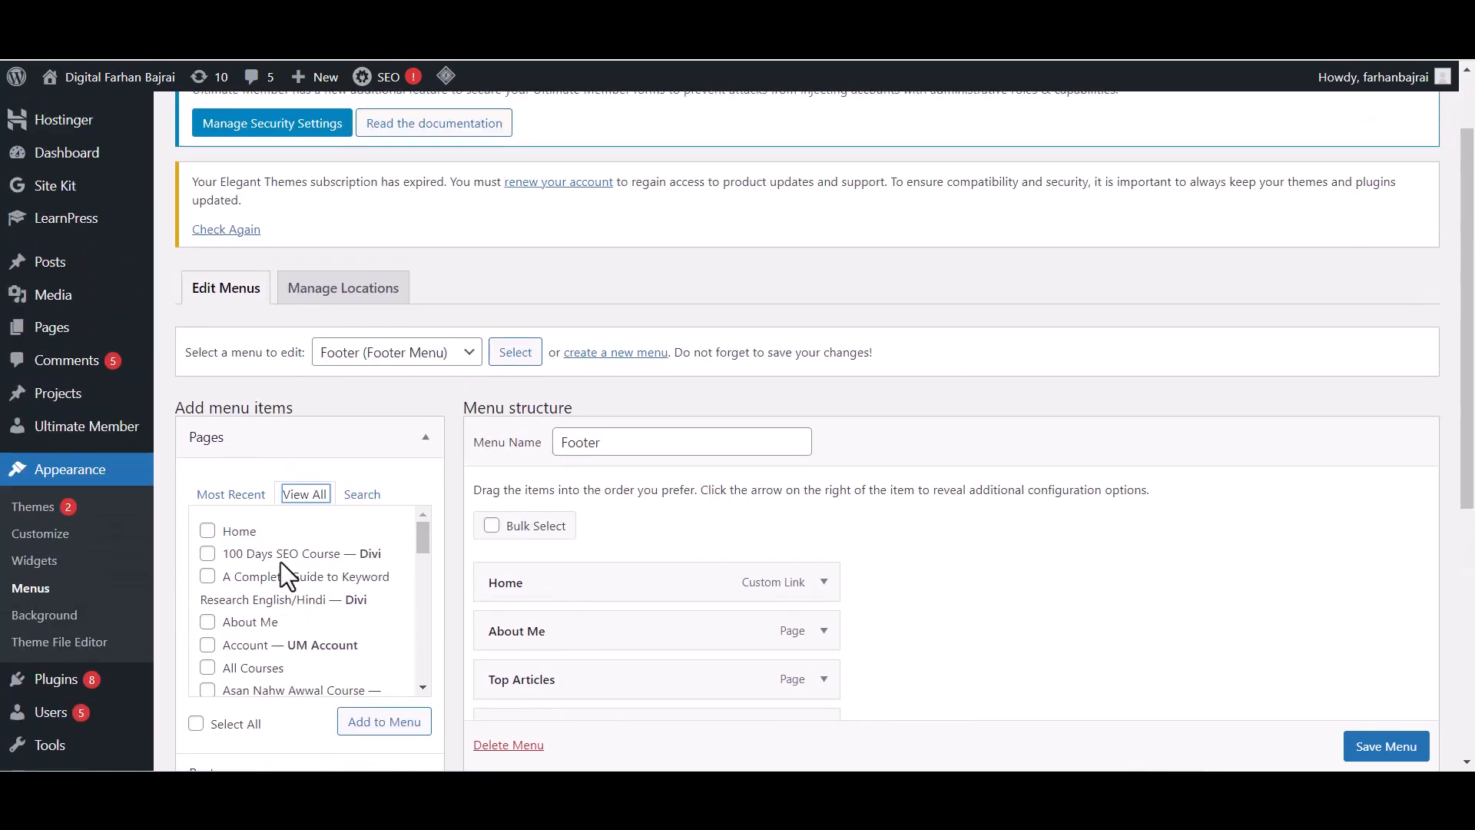
pyautogui.click(347, 493)
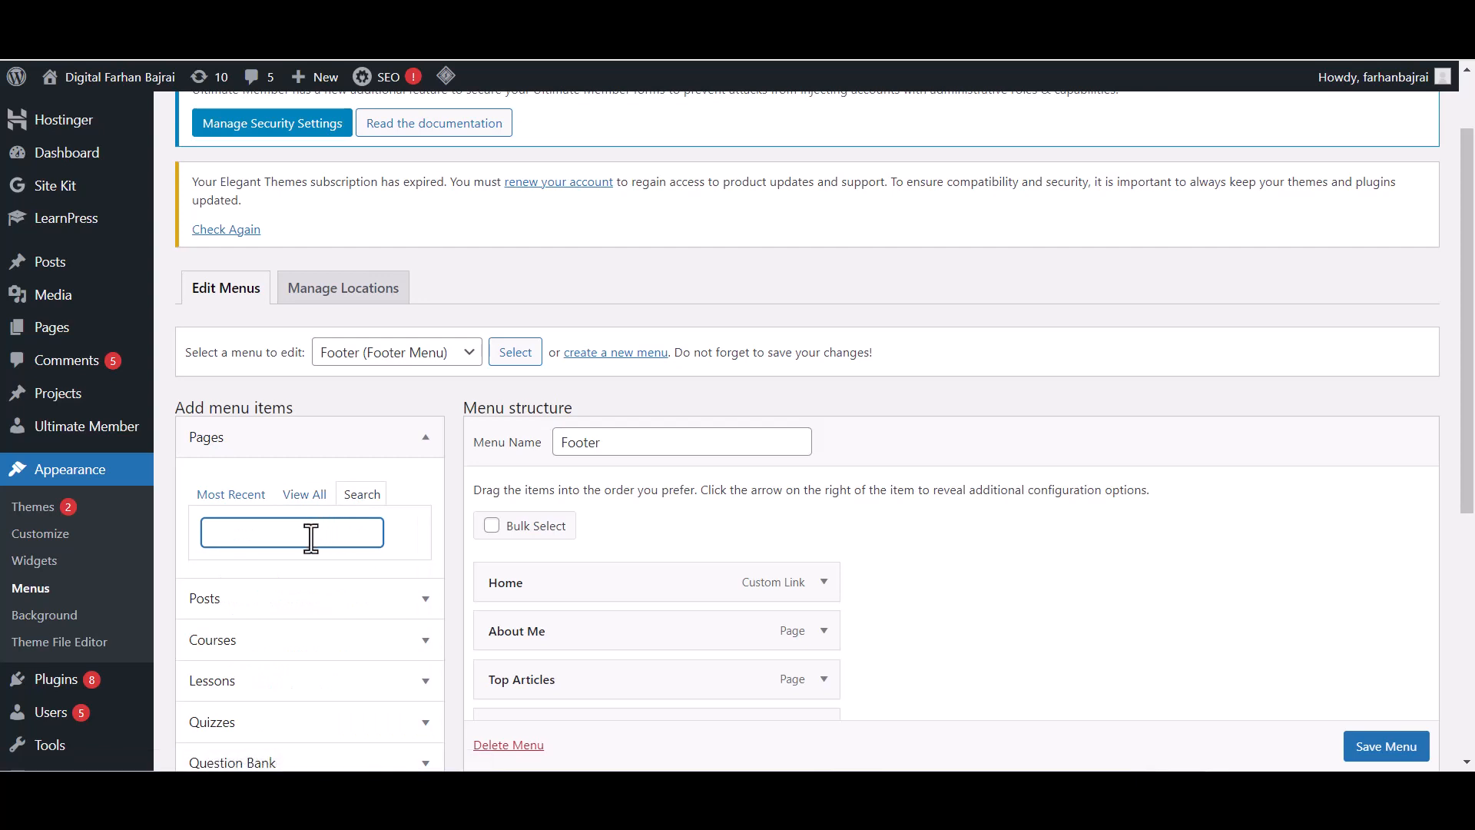
pyautogui.write('privac')
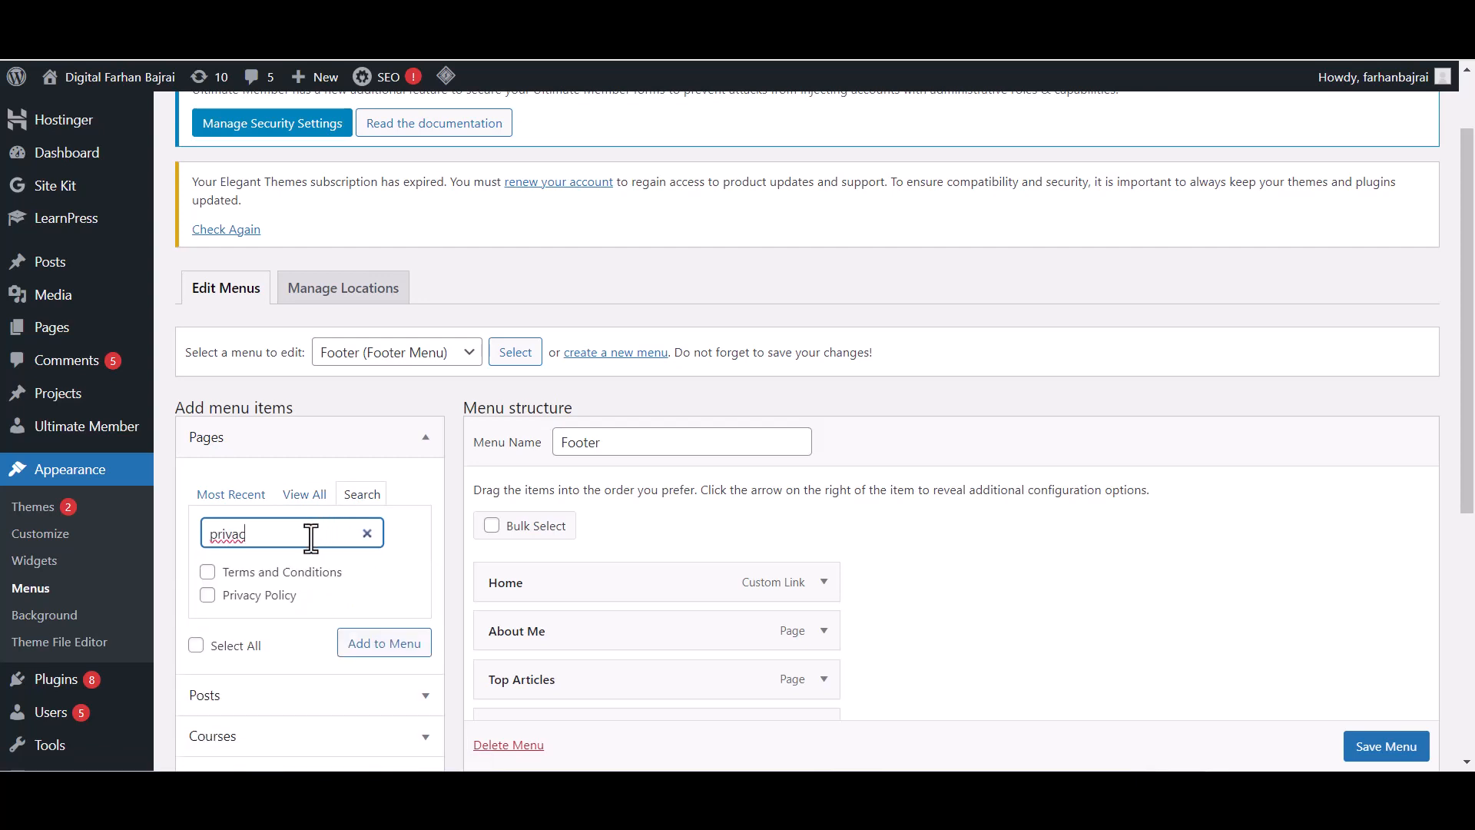
pyautogui.click(207, 571)
pyautogui.click(208, 595)
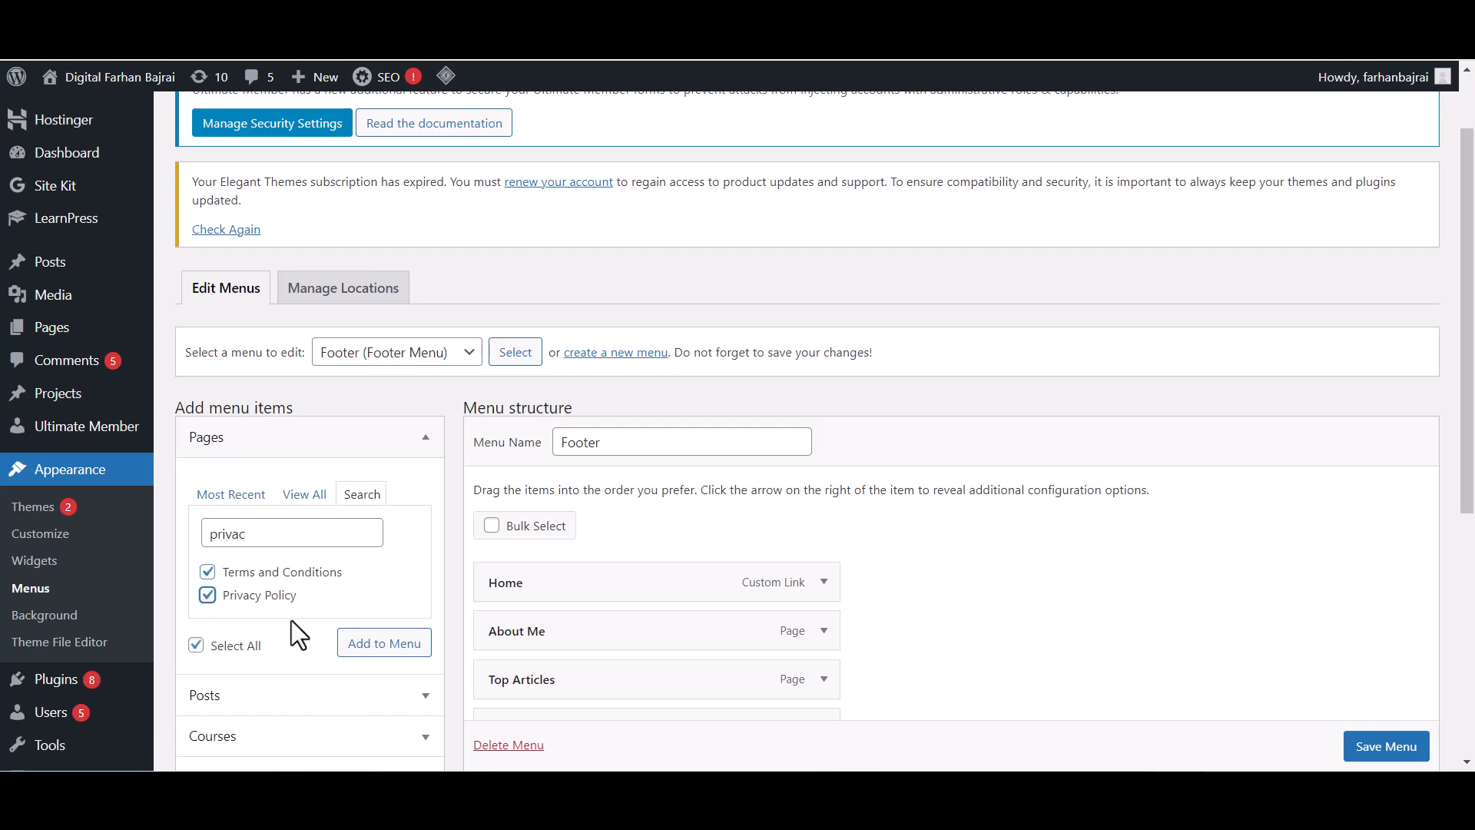
pyautogui.click(356, 645)
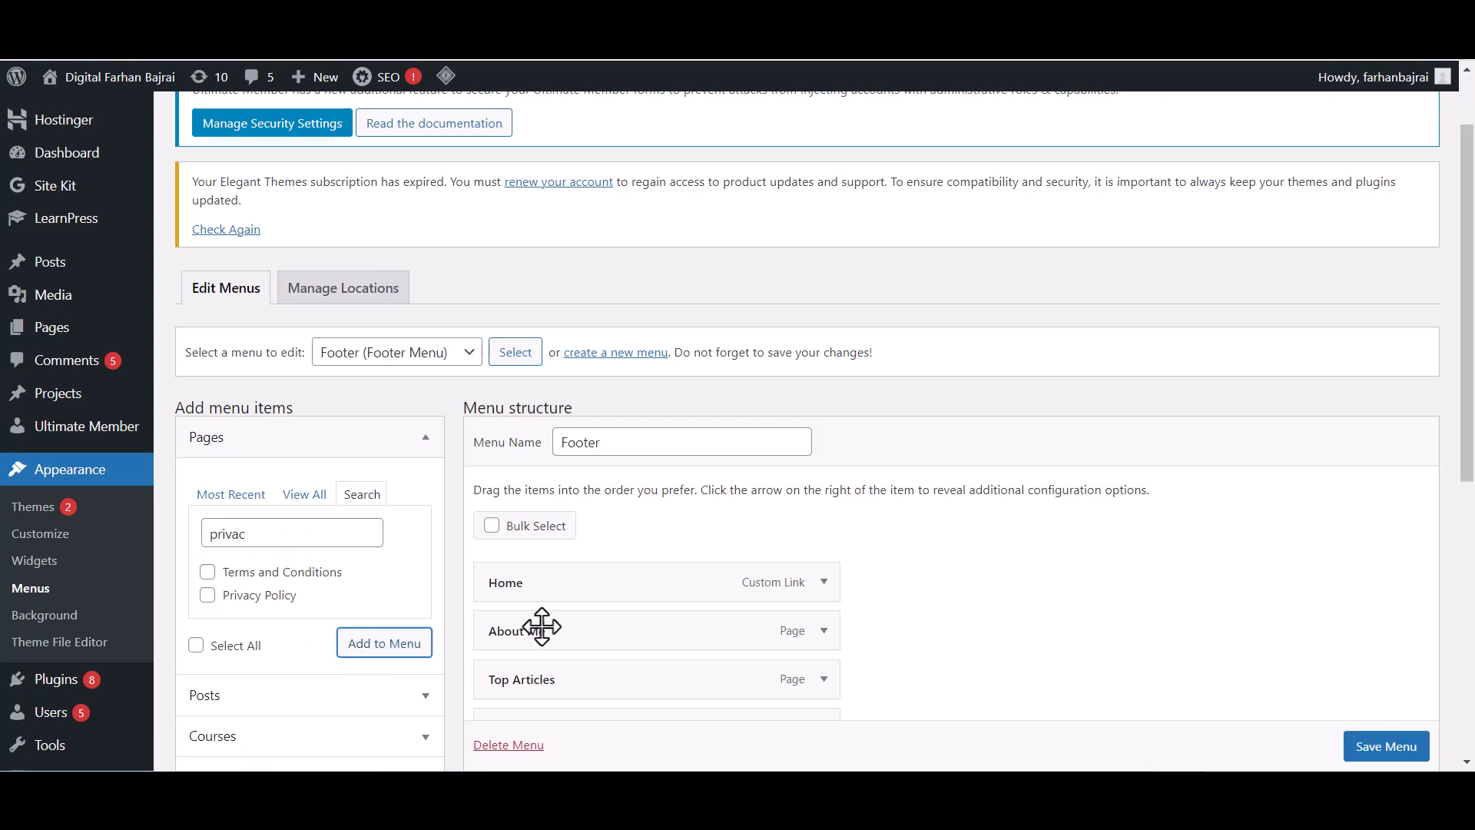
# Remove the duplicate Privacy Policy and Terms and Conditions items at the end of the Footer menu
pyautogui.scroll(-4, 722, 615)
pyautogui.scroll(-1, 775, 646)
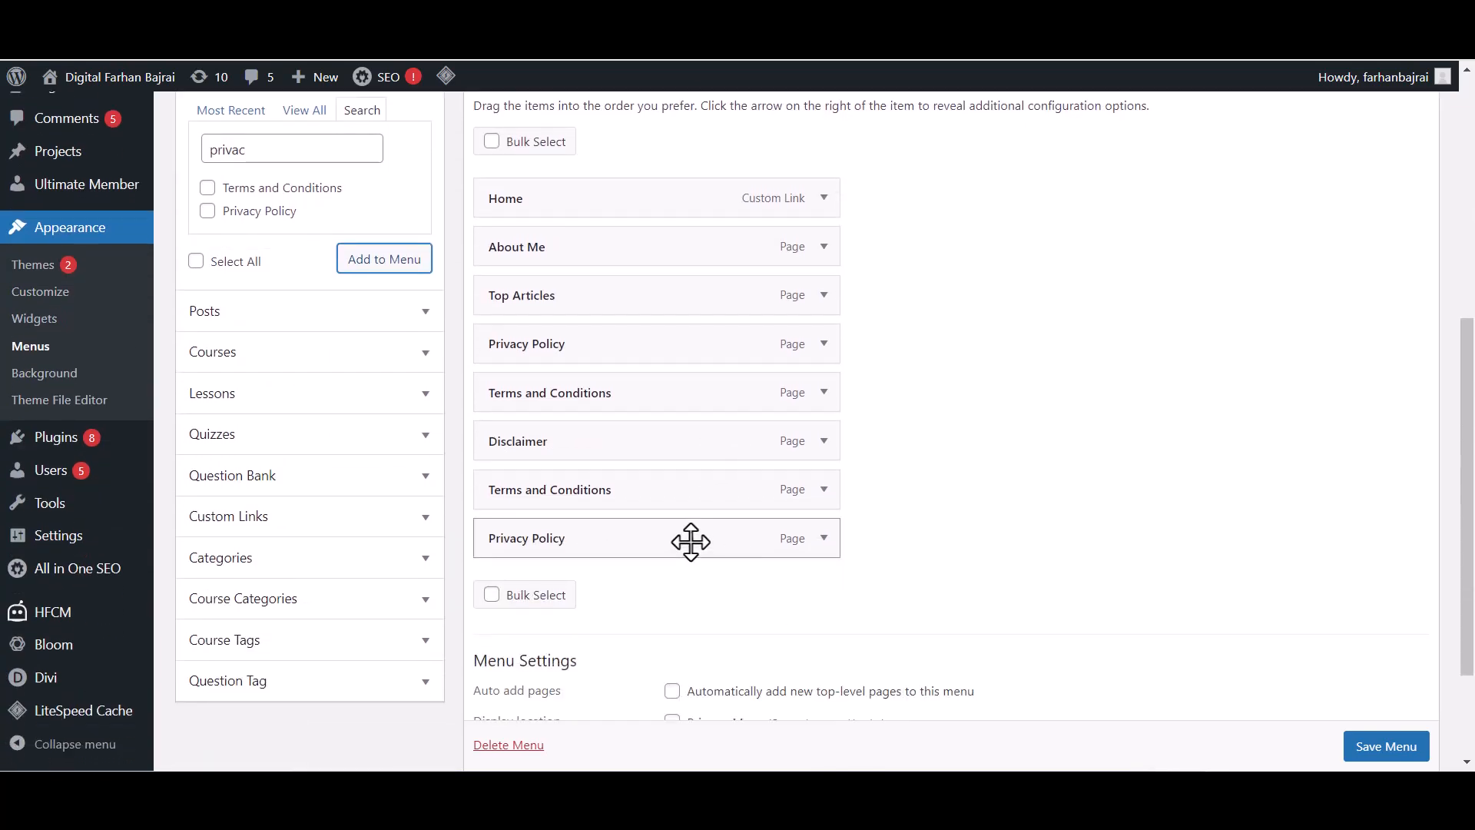
pyautogui.click(821, 542)
pyautogui.scroll(-3, 576, 579)
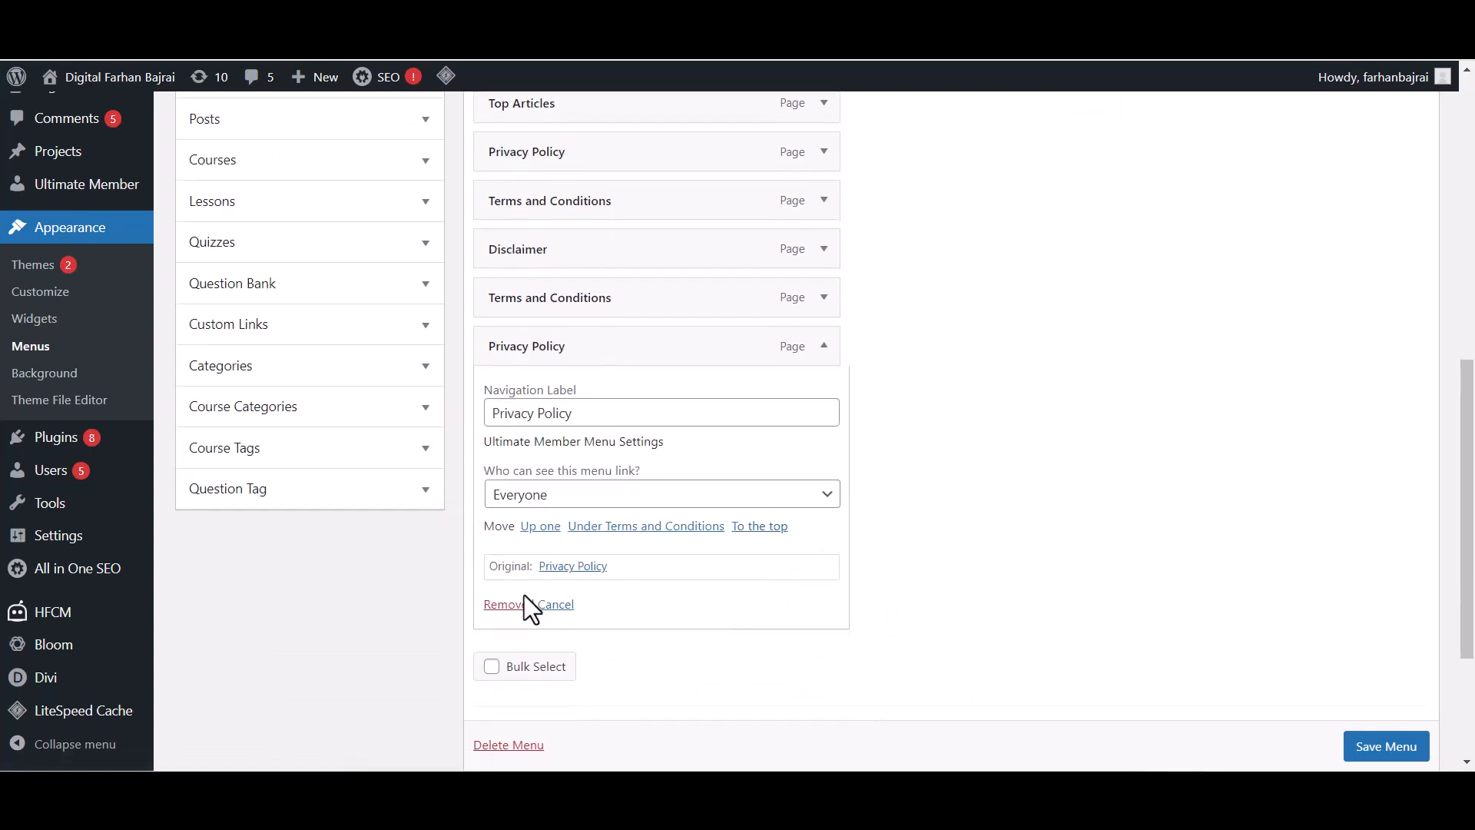
pyautogui.click(505, 605)
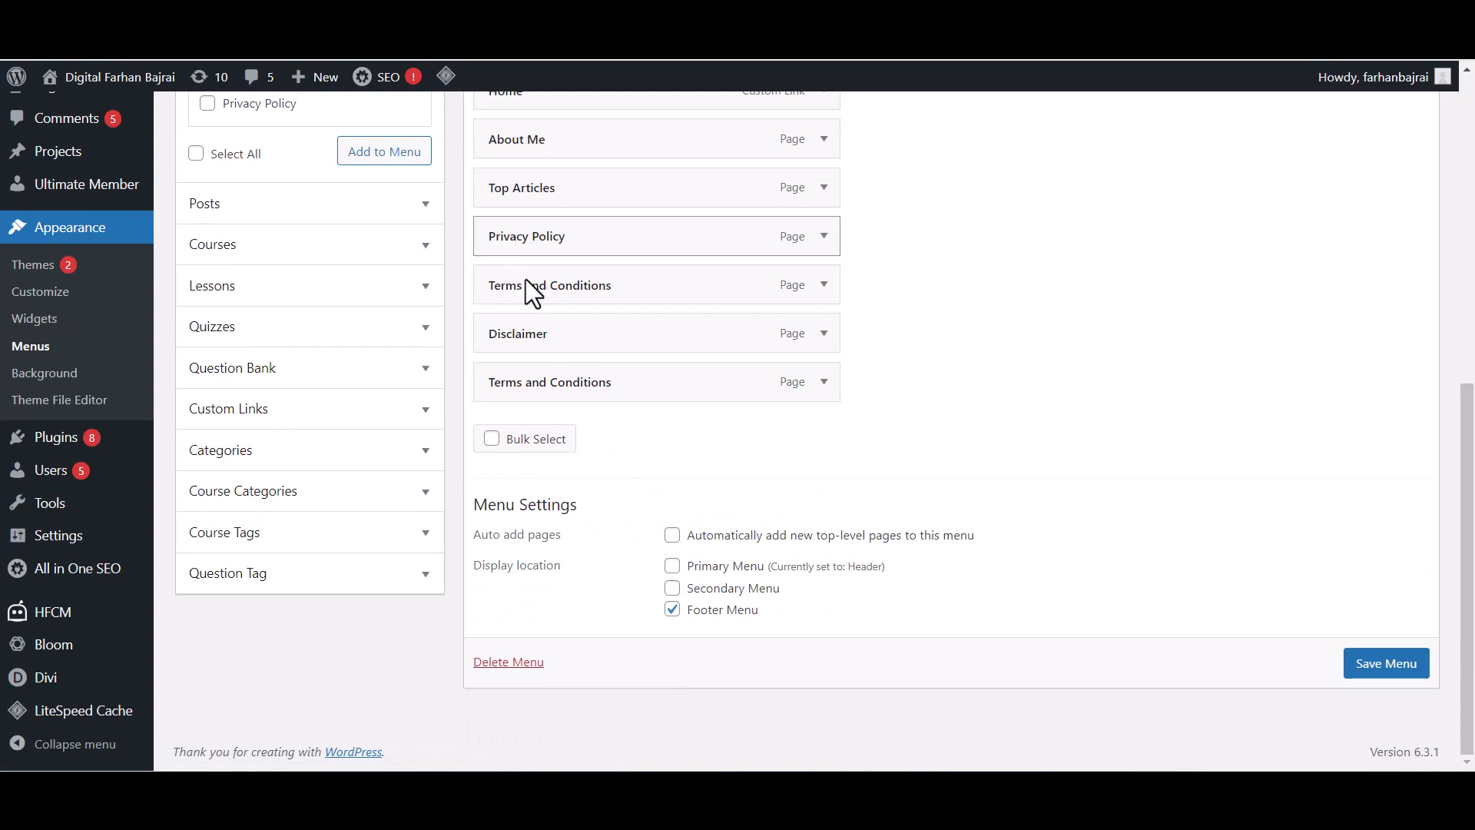
pyautogui.click(824, 384)
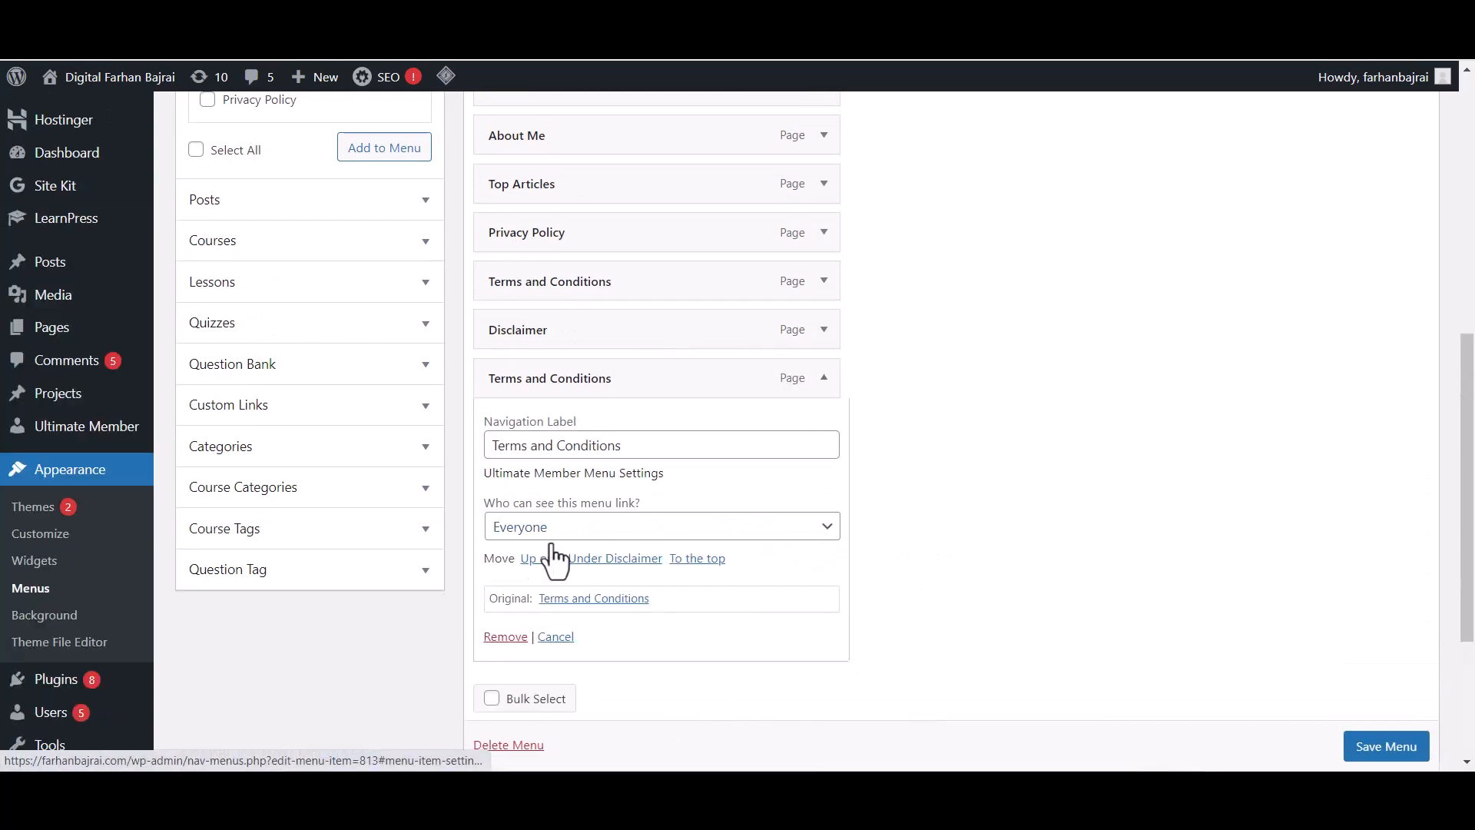
pyautogui.click(504, 633)
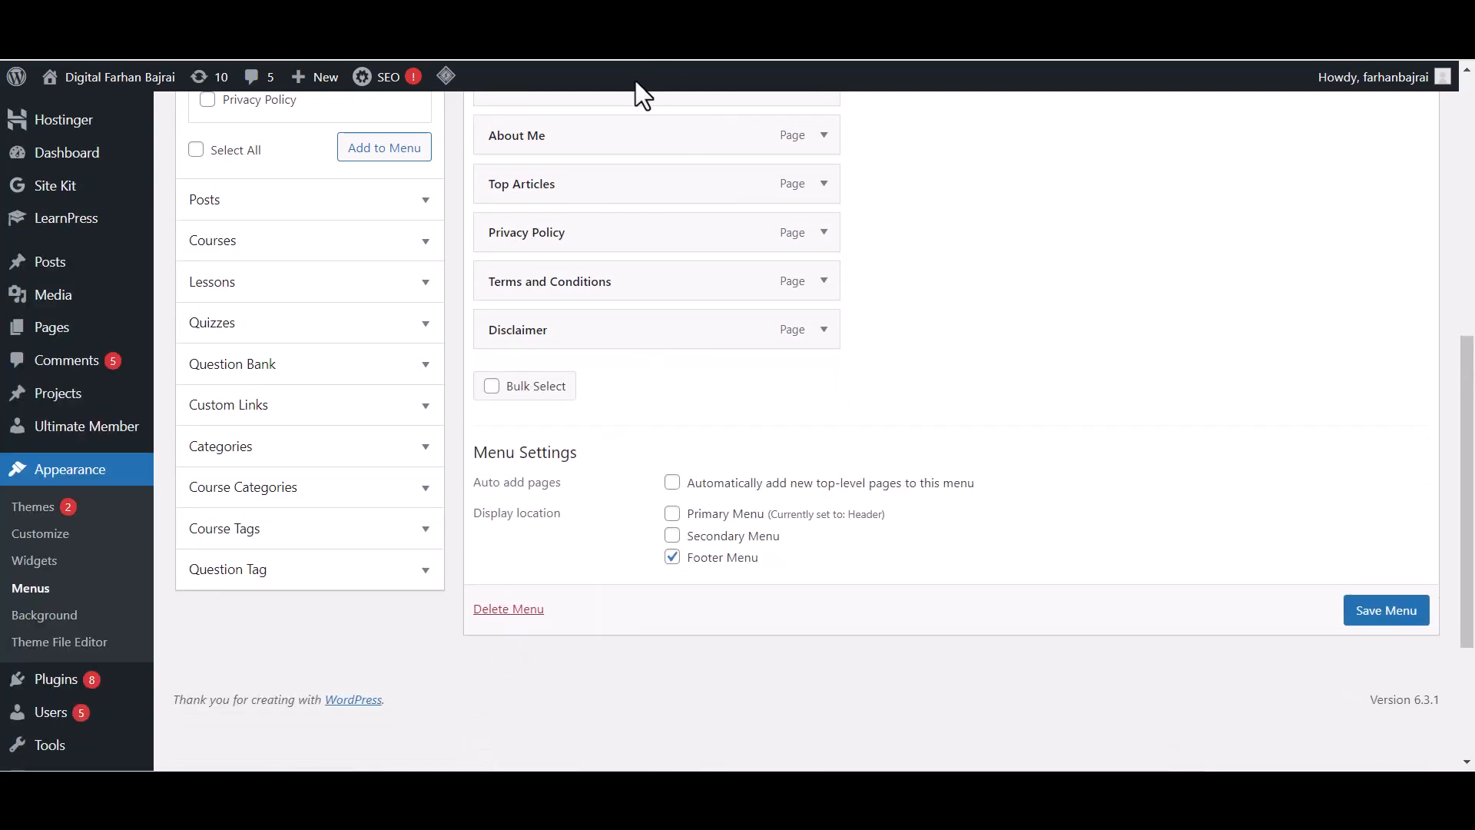
# Check the website's footer links, and switch back to the generated policy on PolicyMaker, dismissing its sharing popup
pyautogui.click(683, 11)
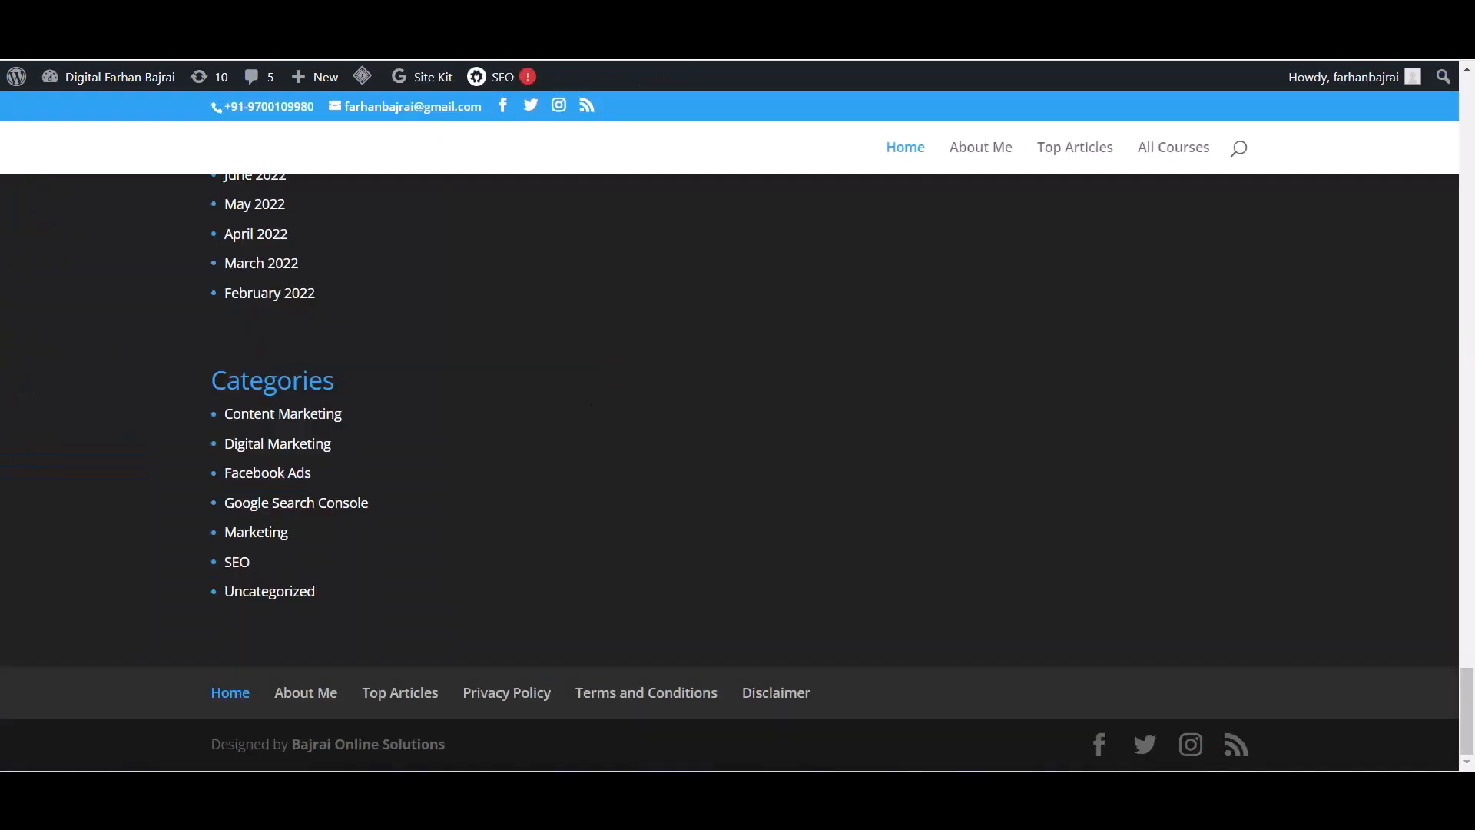
pyautogui.click(584, 11)
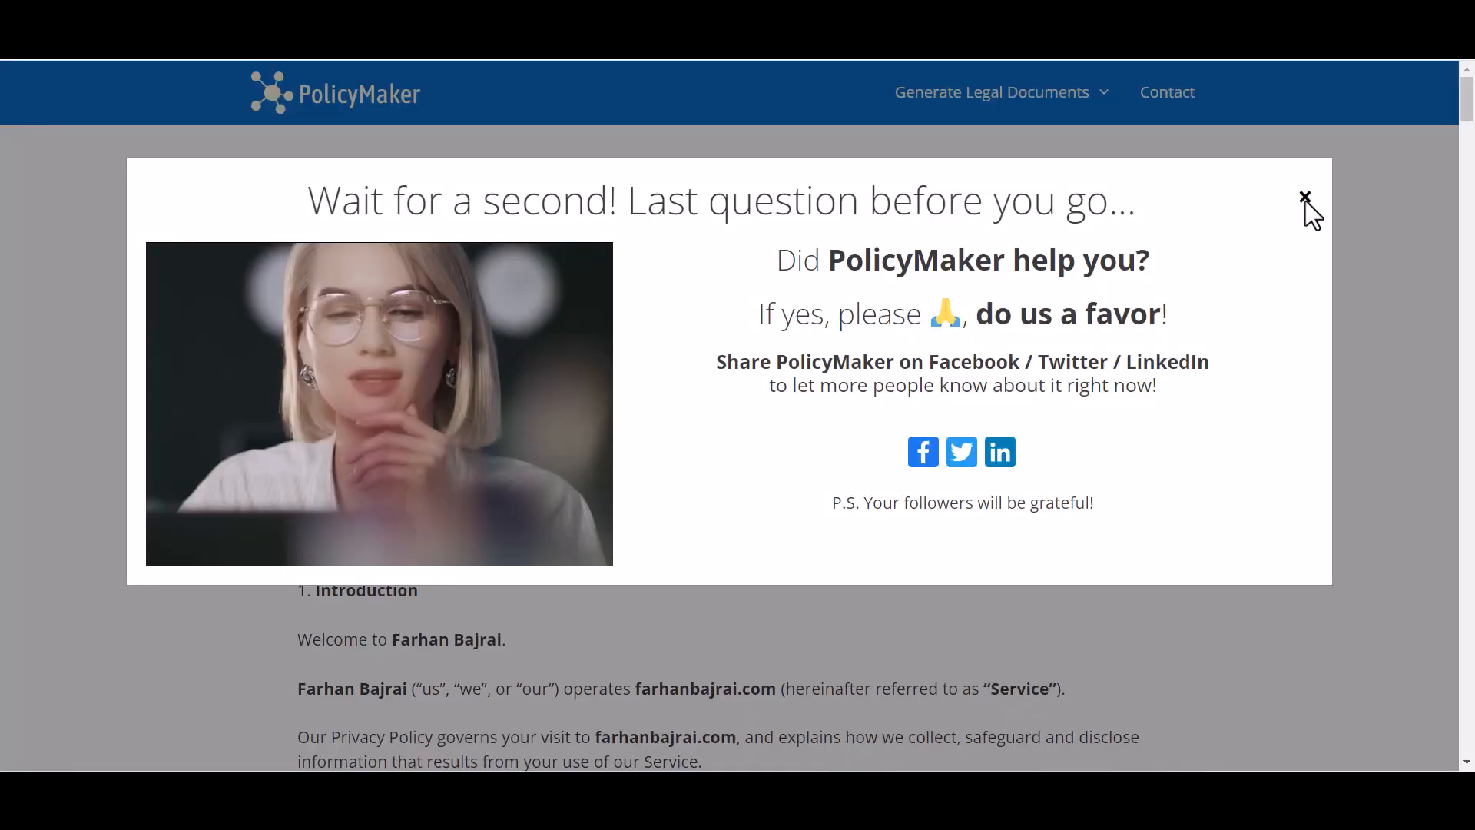
pyautogui.click(1305, 198)
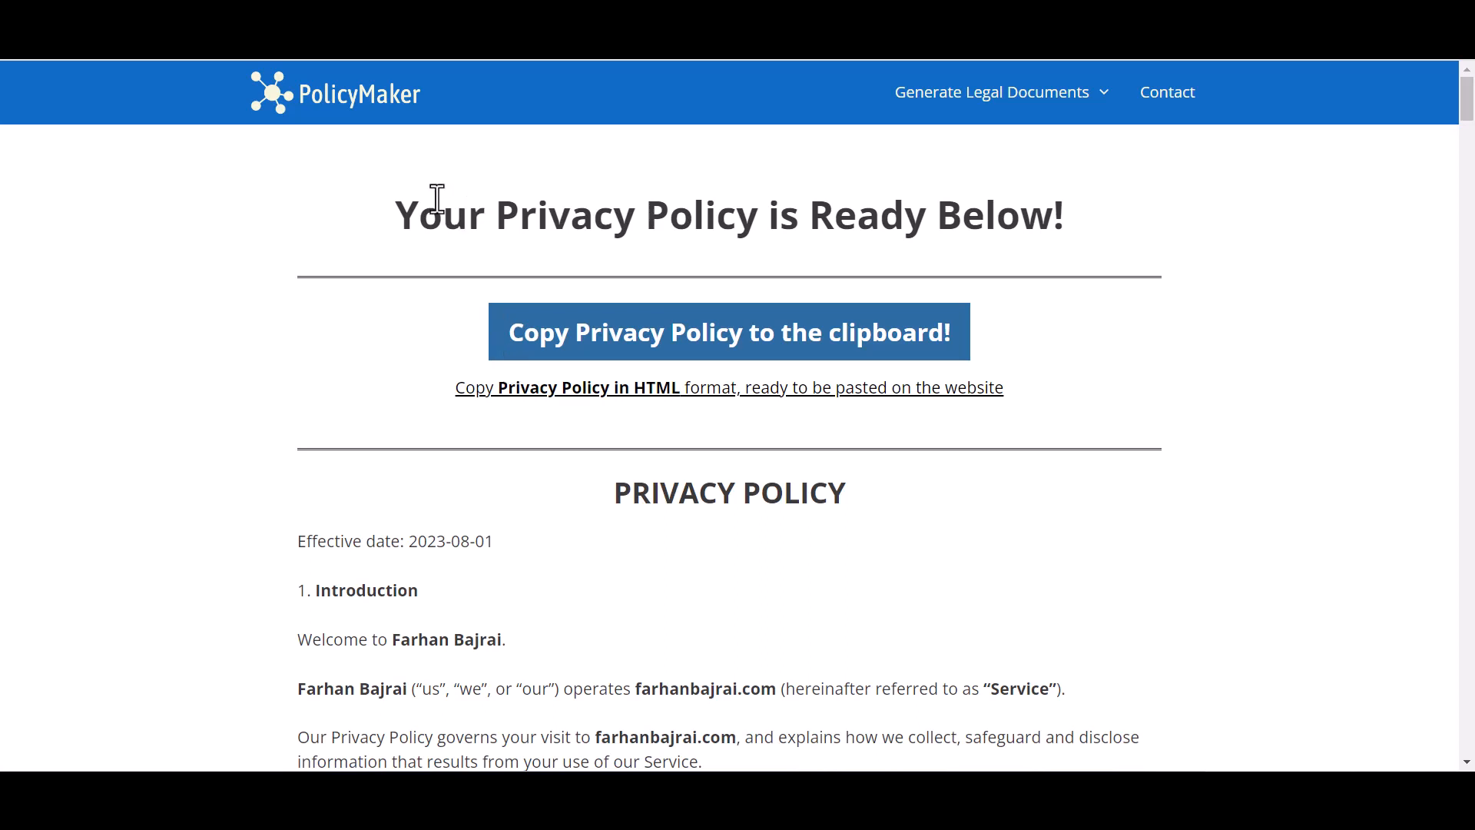
# Go to PolicyMaker's home page and review its privacy policy, terms and conditions, and disclaimer generators
pyautogui.click(353, 107)
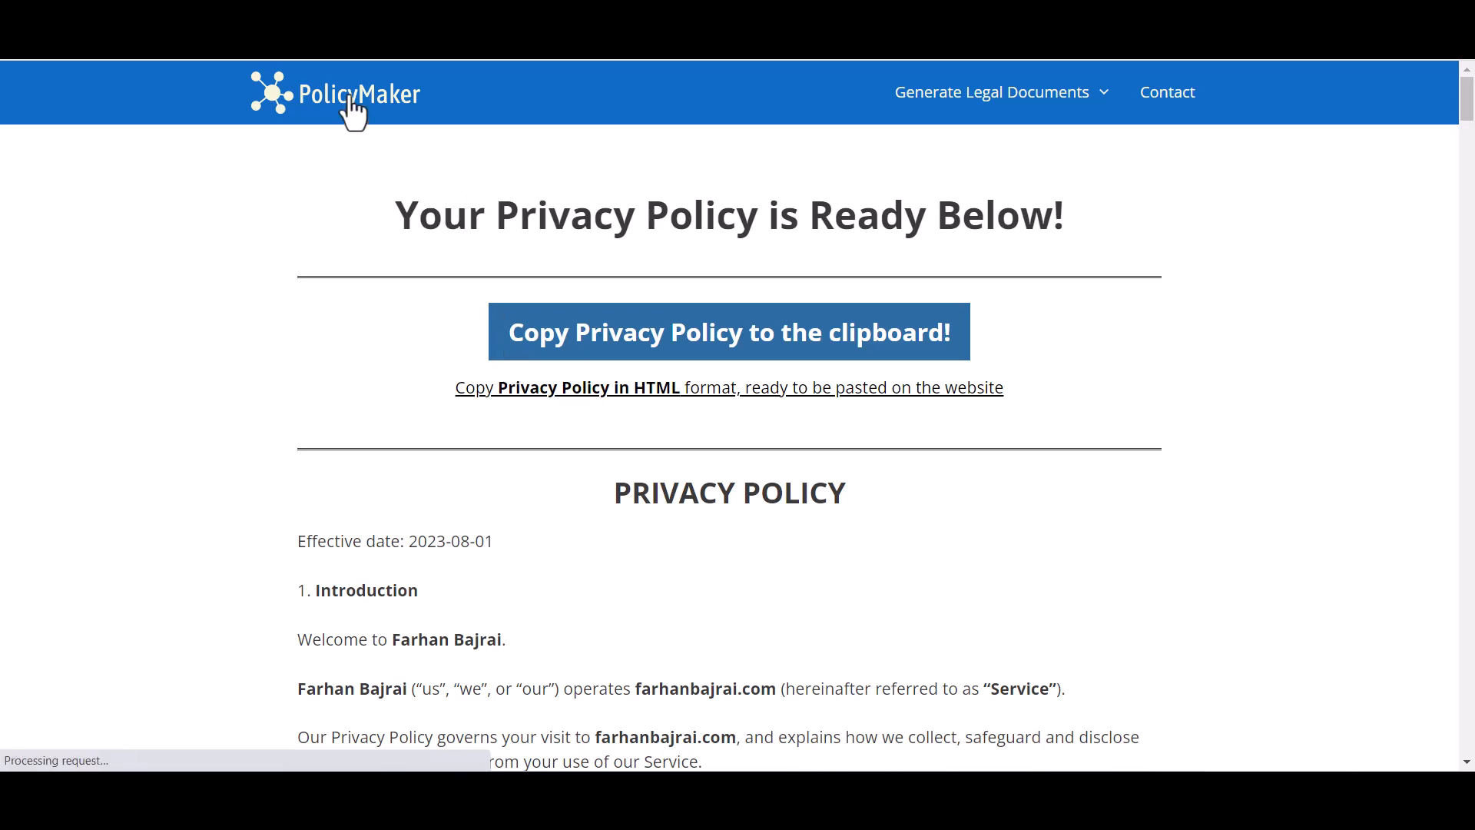
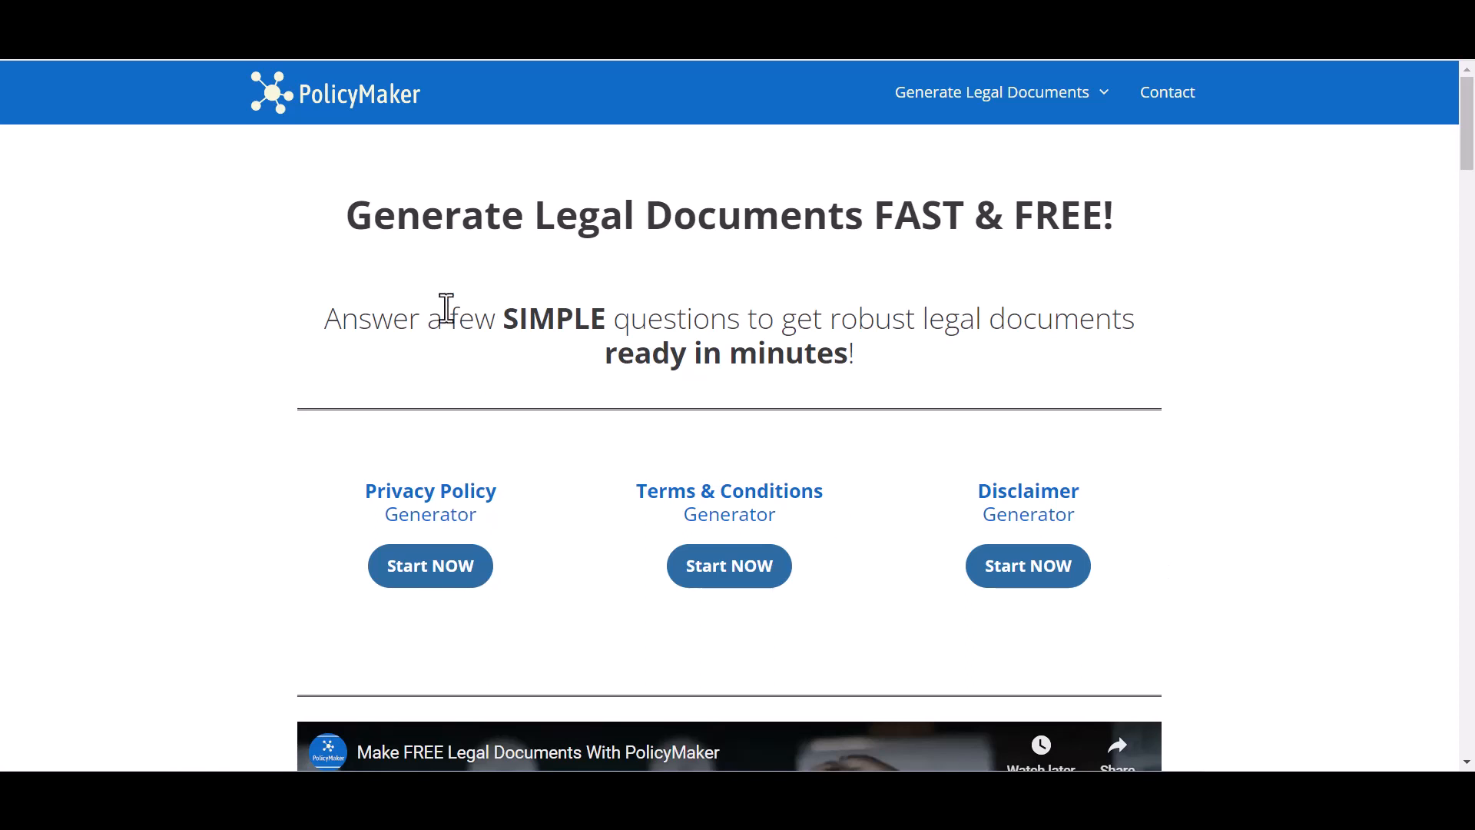
pyautogui.scroll(-3, 446, 306)
pyautogui.scroll(5, 444, 320)
pyautogui.scroll(-12, 924, 485)
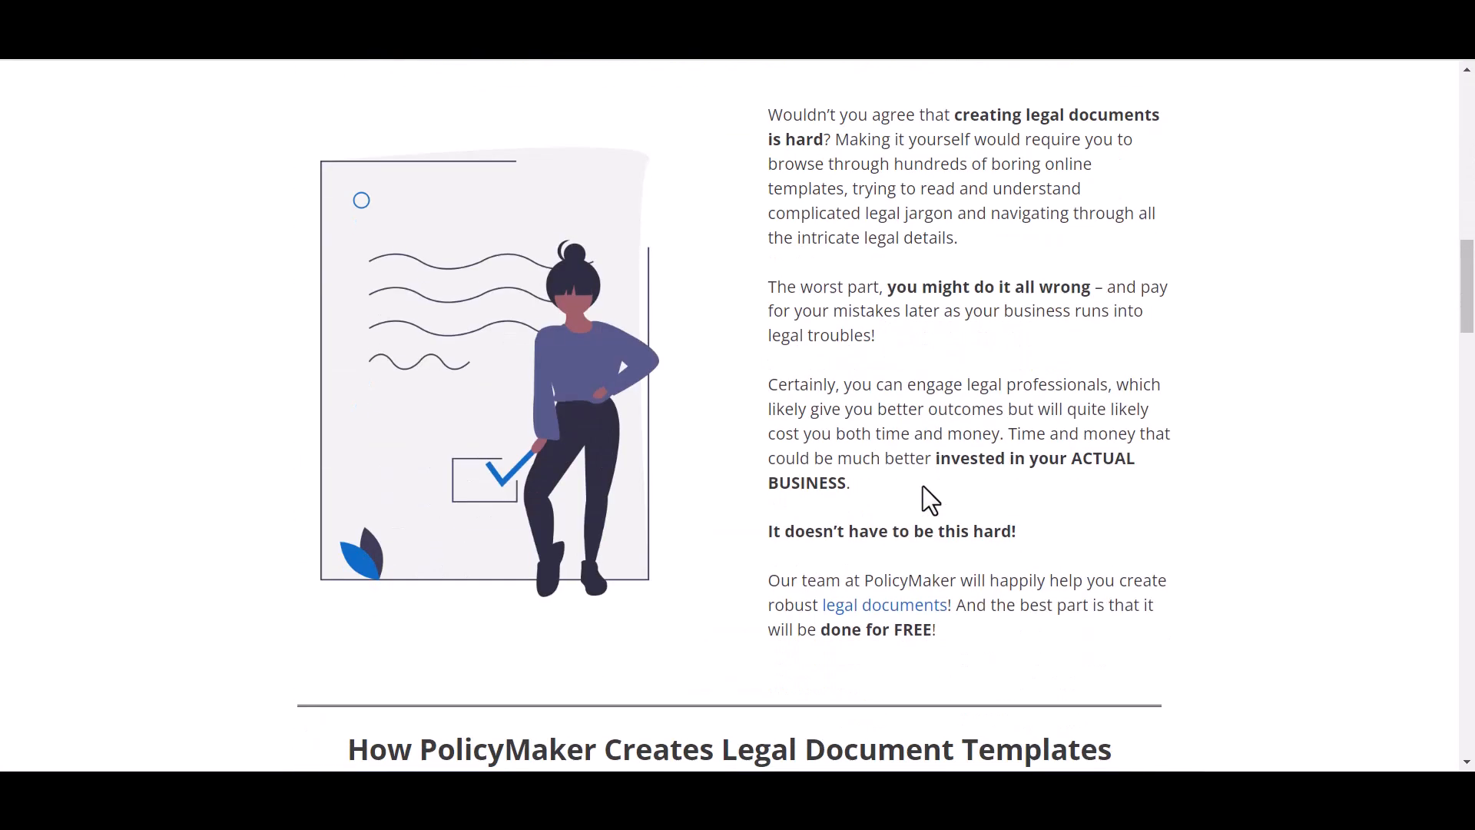
pyautogui.scroll(15, 923, 487)
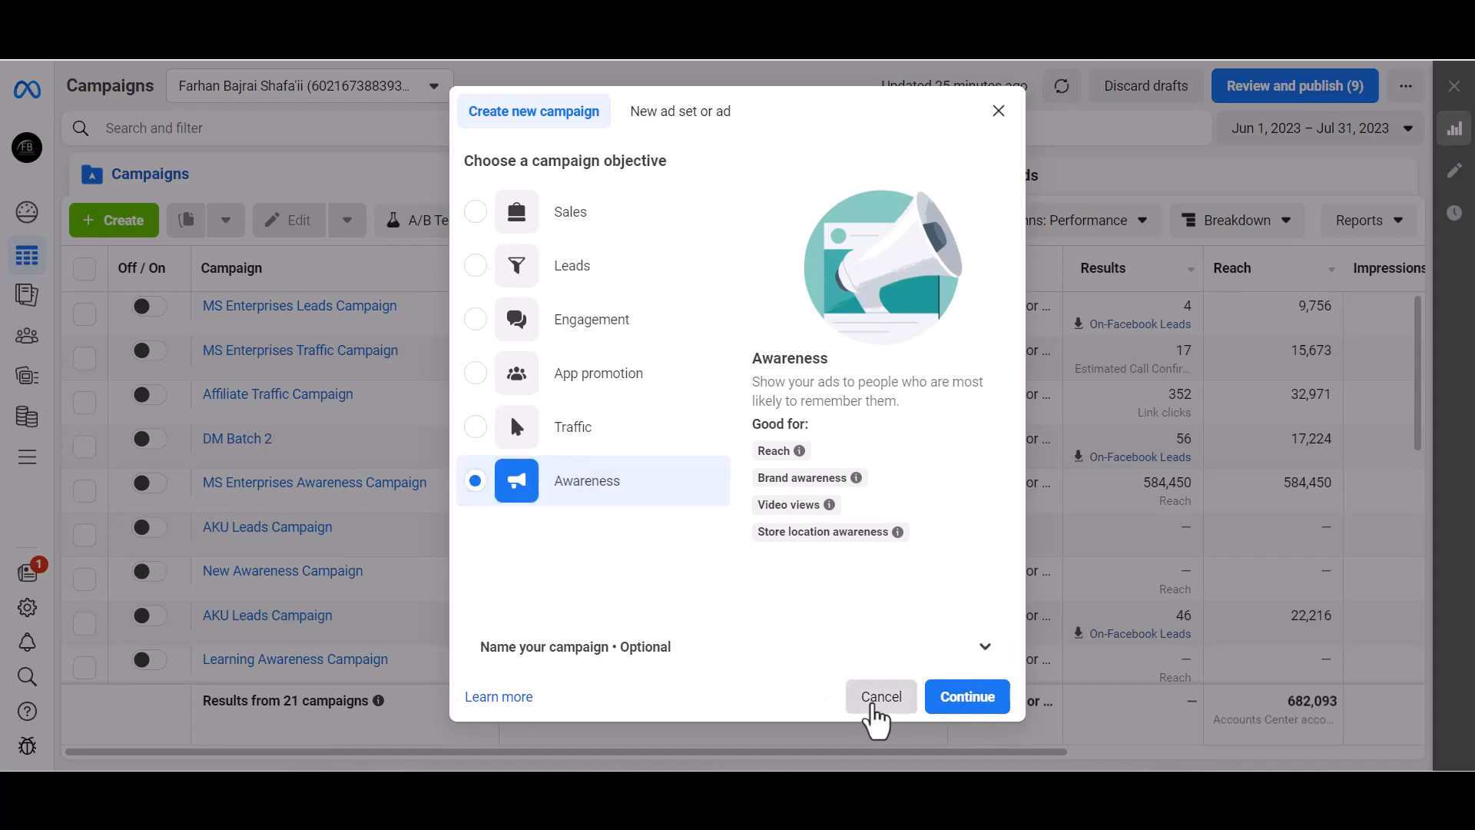
# Switch to Ads Manager, cancel the open campaign creation, and reopen Ads Manager from the Facebook home page
pyautogui.click(877, 700)
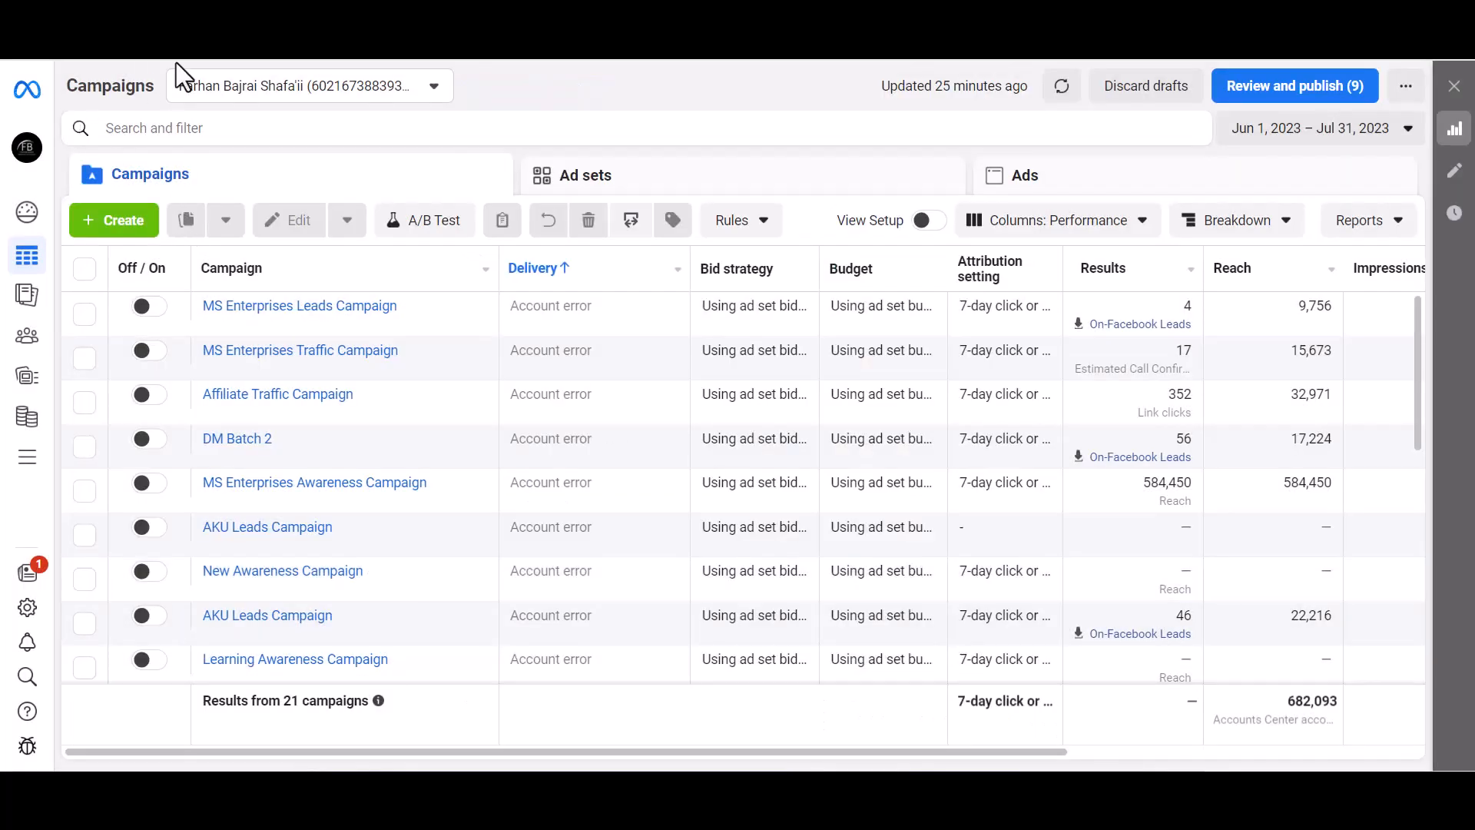
pyautogui.write('face')
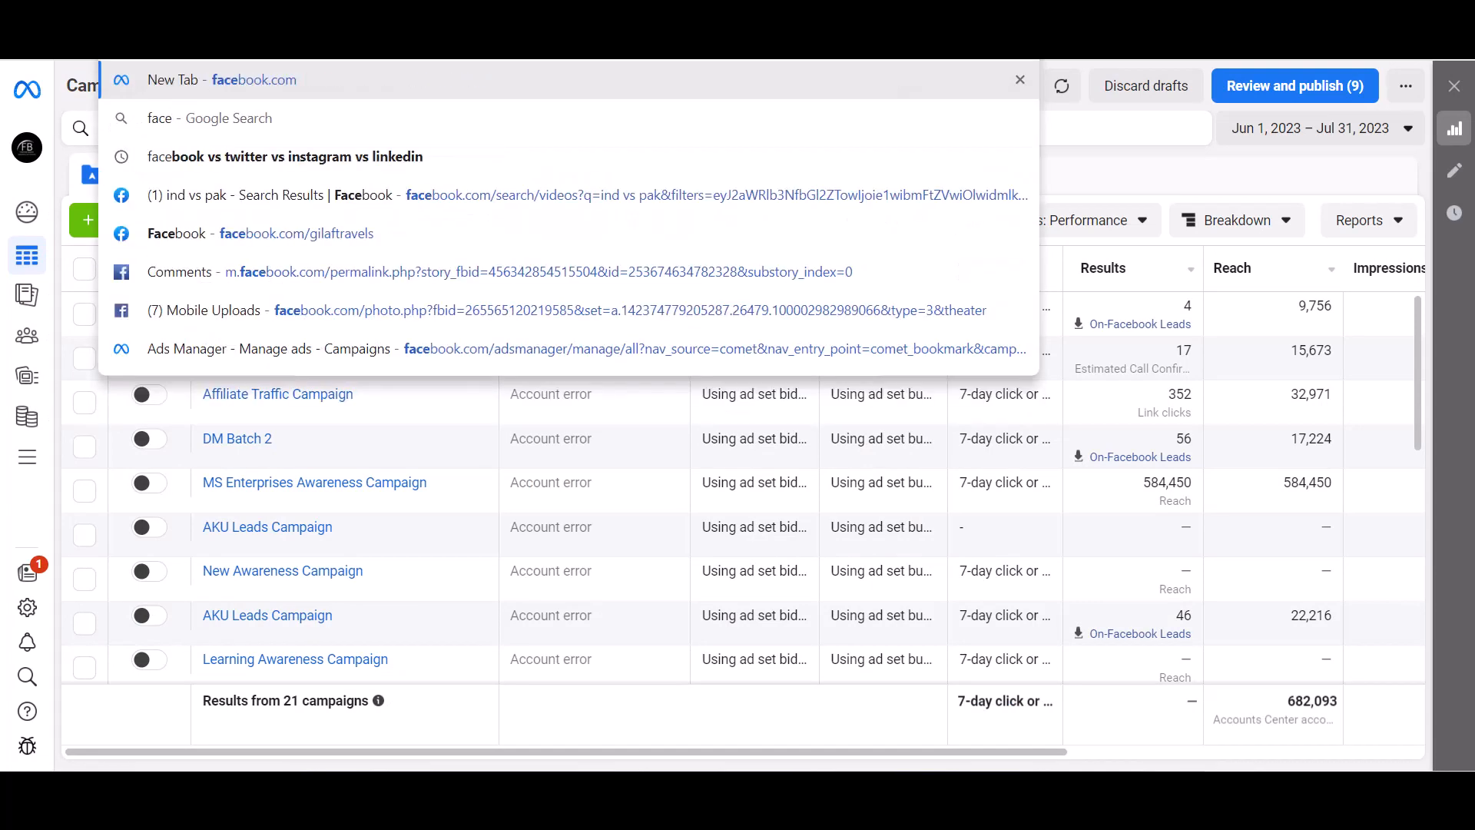
pyautogui.press('Return')
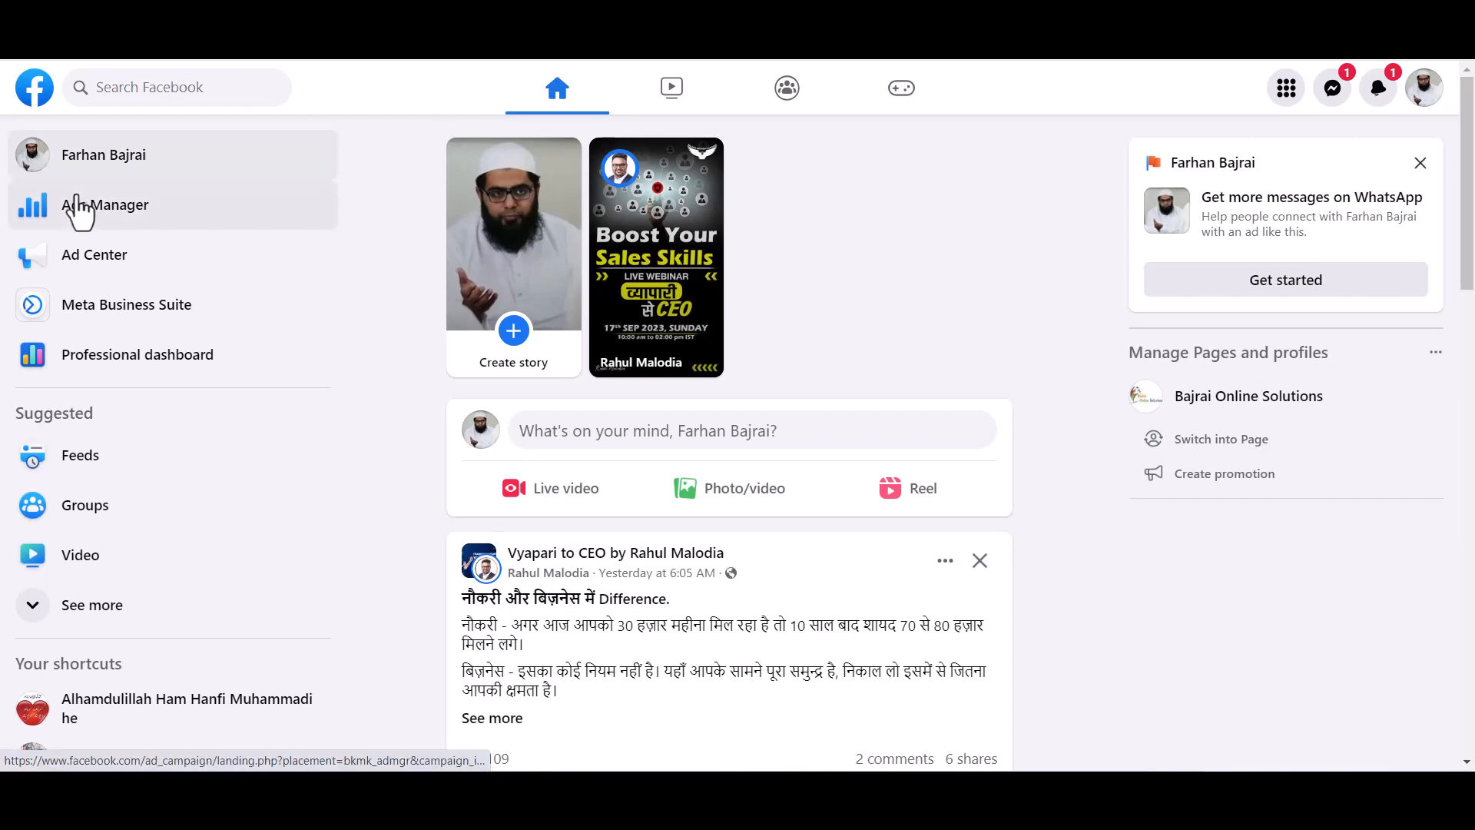
pyautogui.click(85, 223)
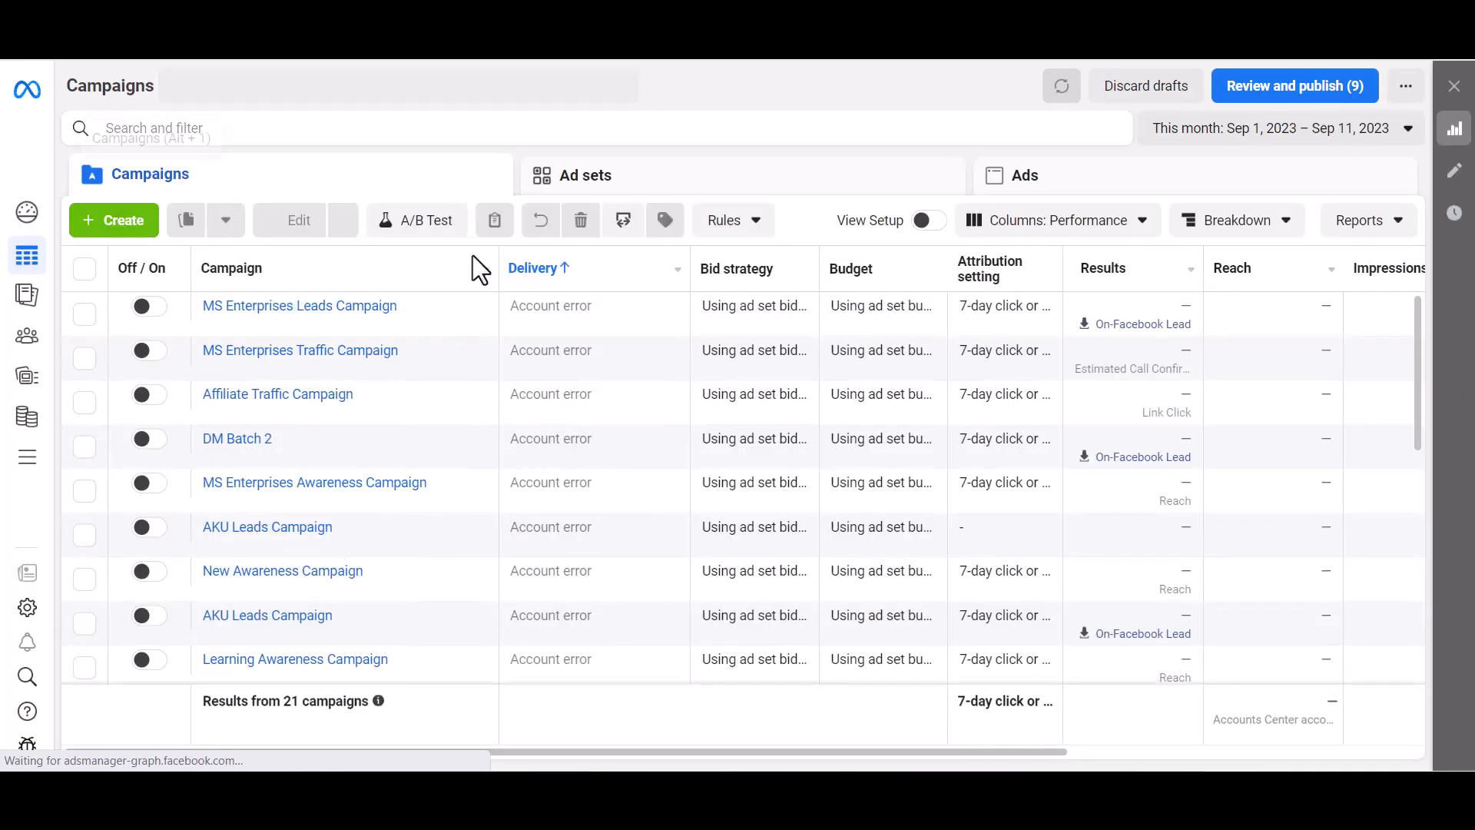
# Create a new campaign with the Awareness objective
pyautogui.click(125, 233)
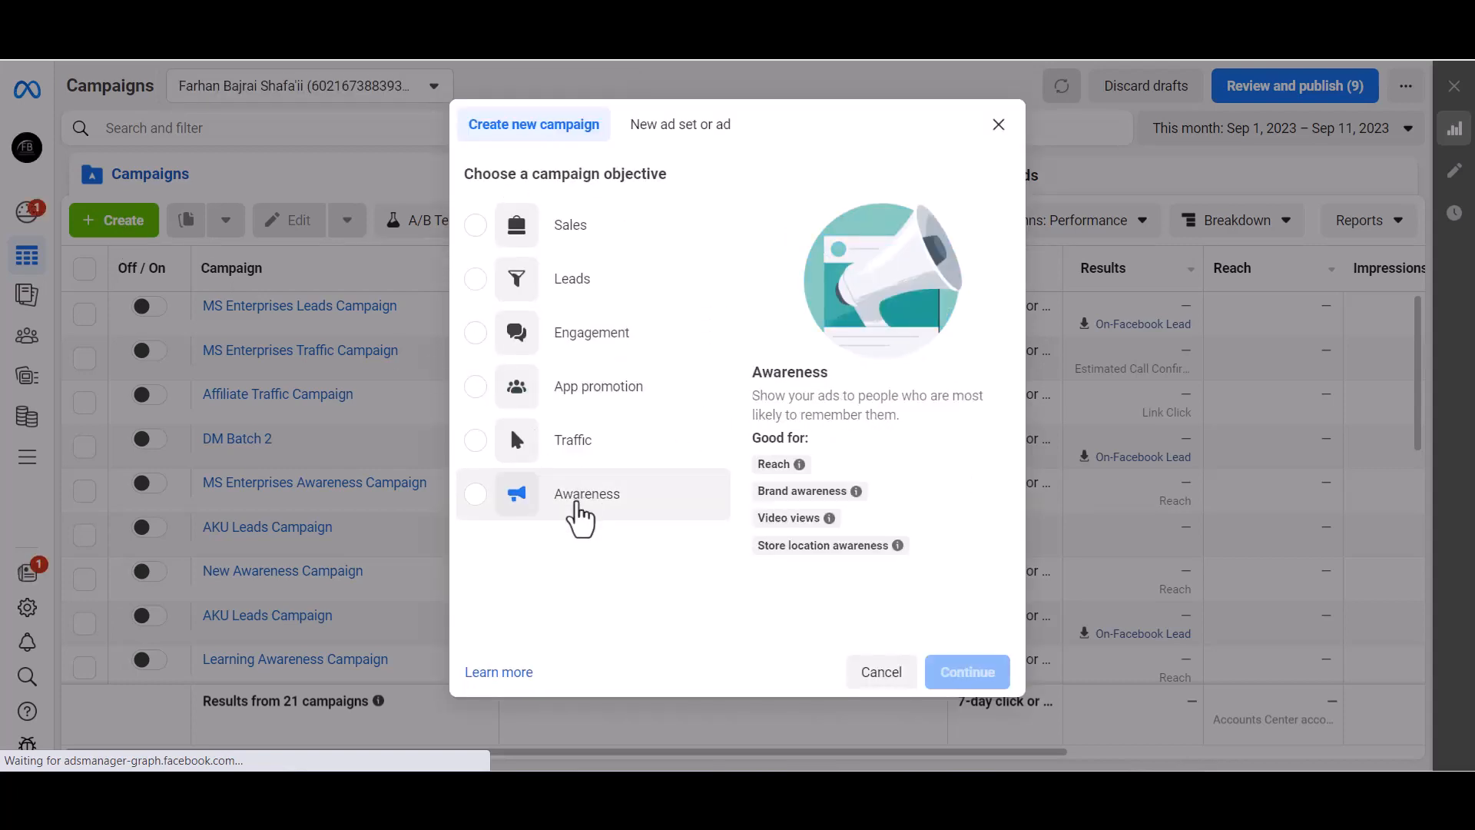
pyautogui.click(581, 516)
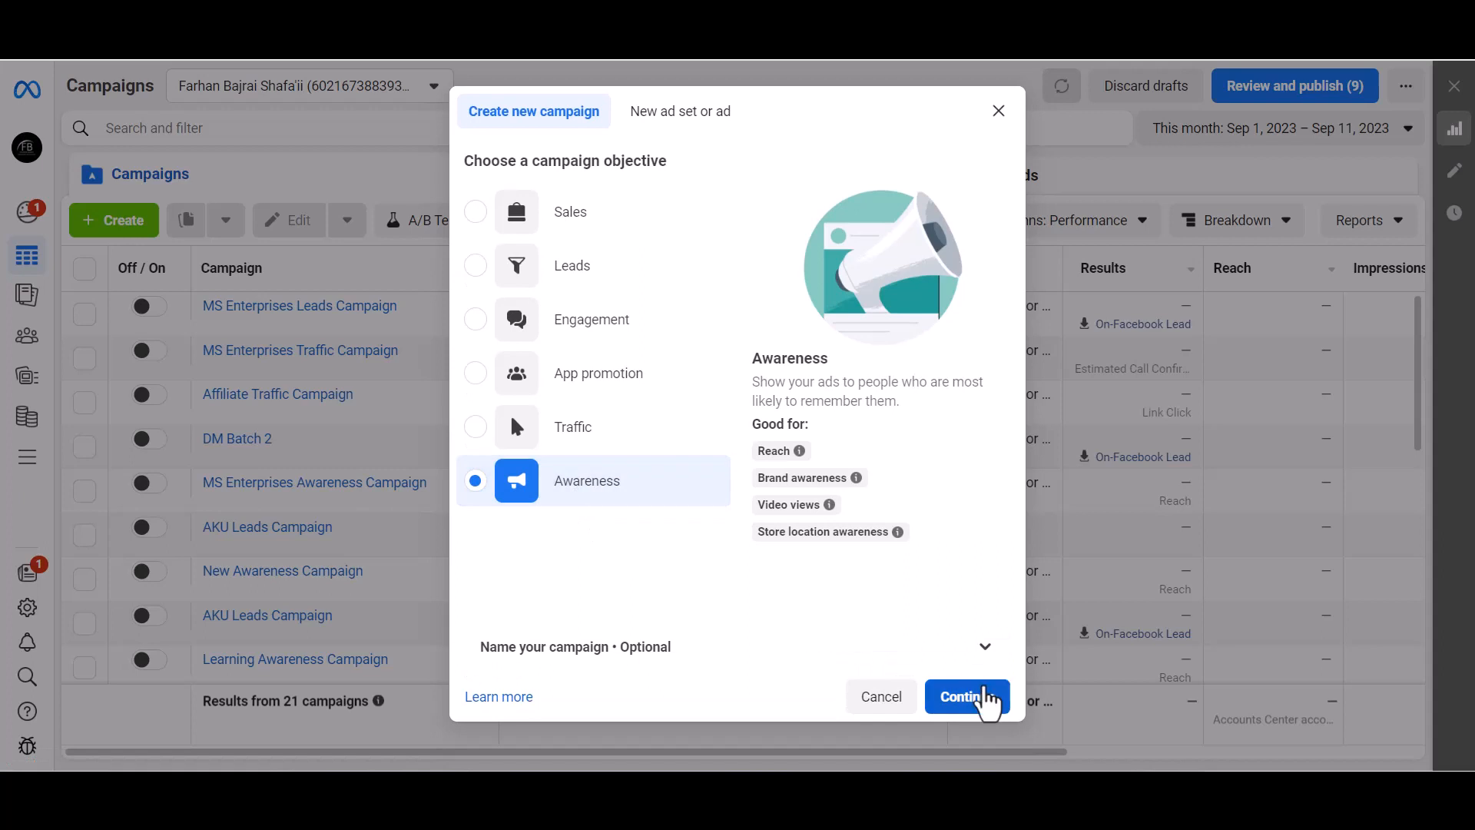
pyautogui.click(974, 699)
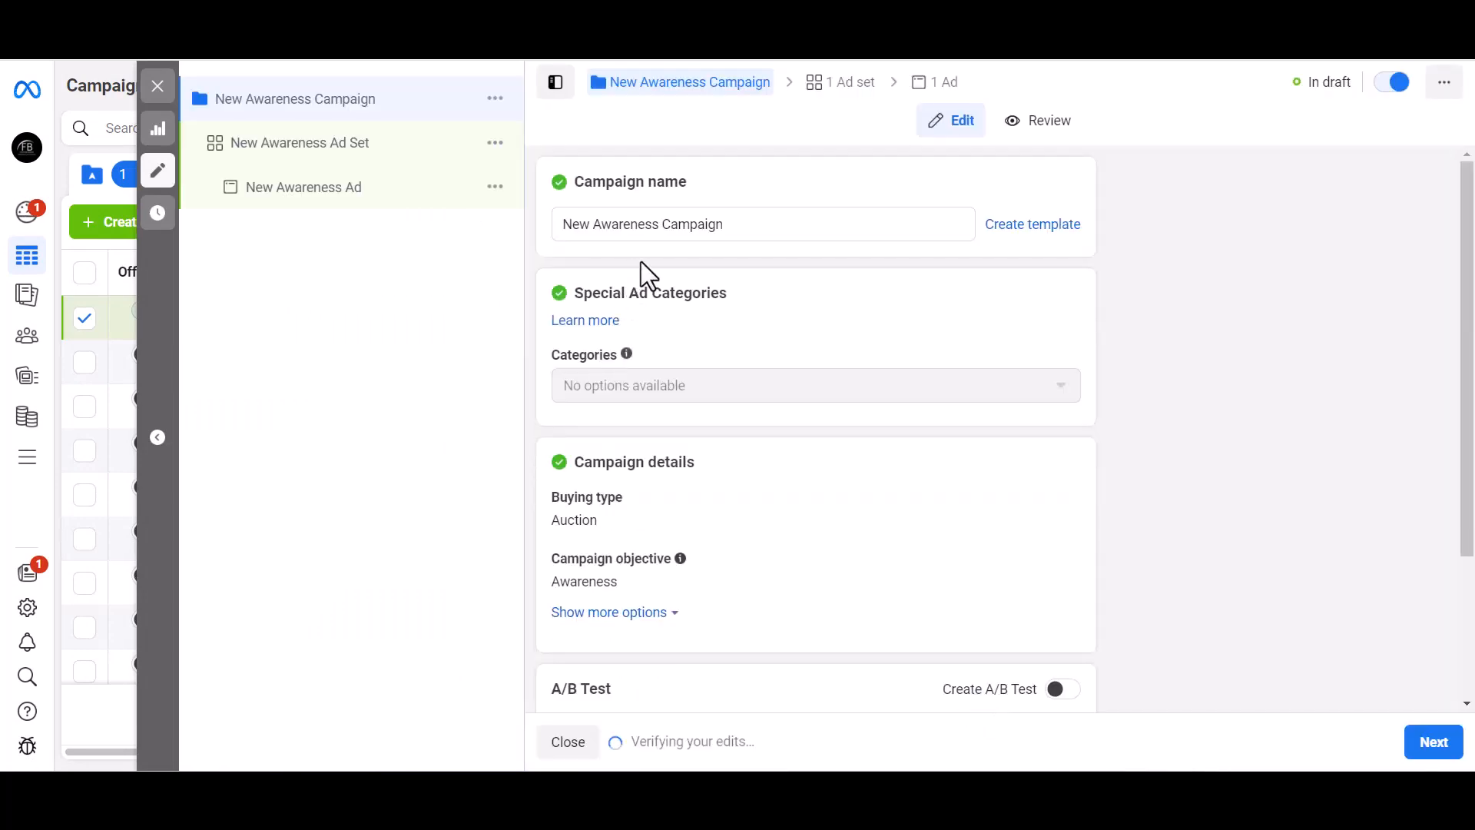
# Name the campaign "DM Batch 2 Test Campaign"
pyautogui.tripleClick(670, 227)
pyautogui.write('DM Batch ')
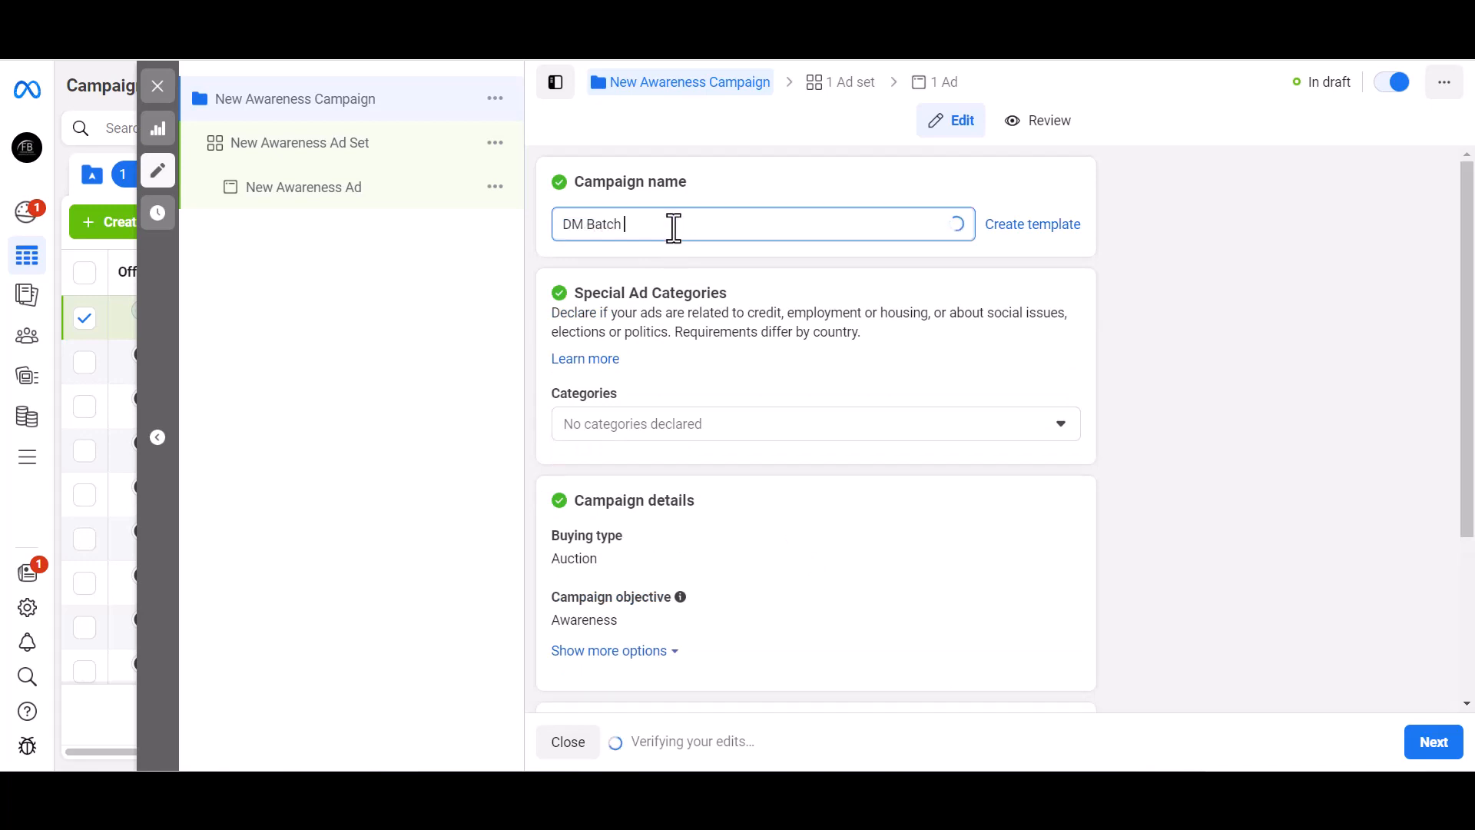
pyautogui.write('2 DM')
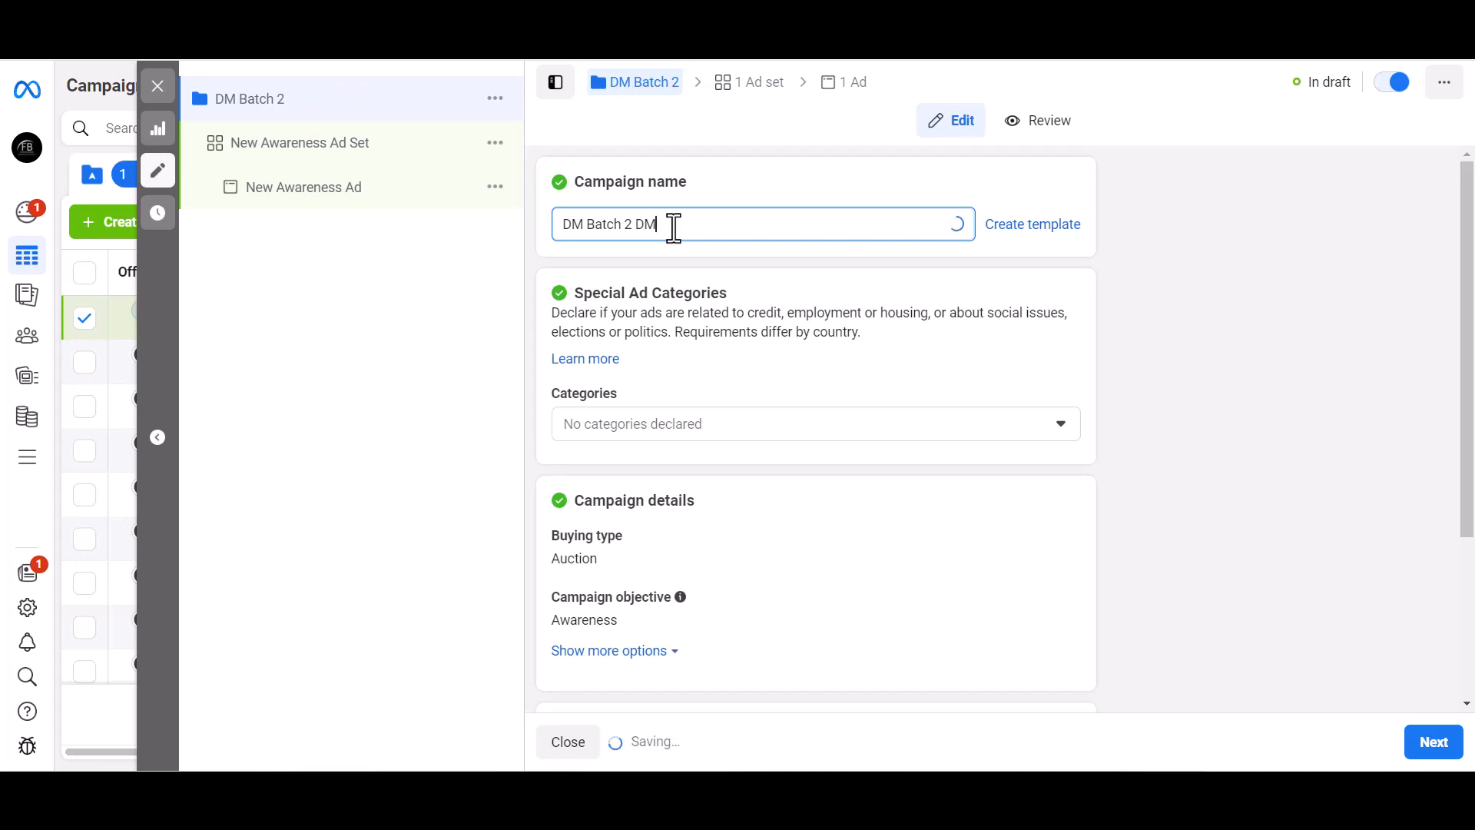
pyautogui.press('BackSpace')
pyautogui.press('BackSpace')
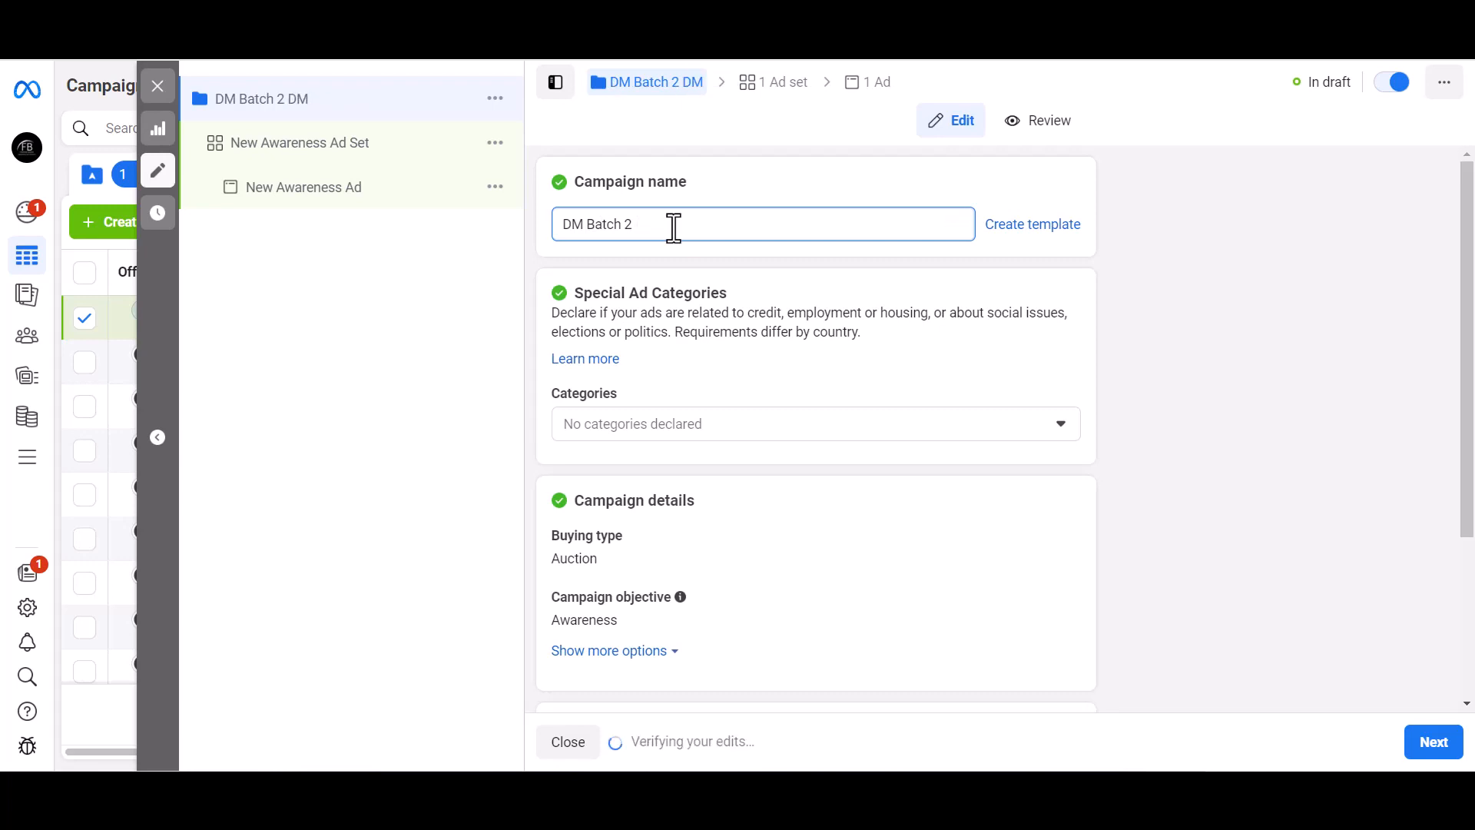
pyautogui.write('Test Campaign')
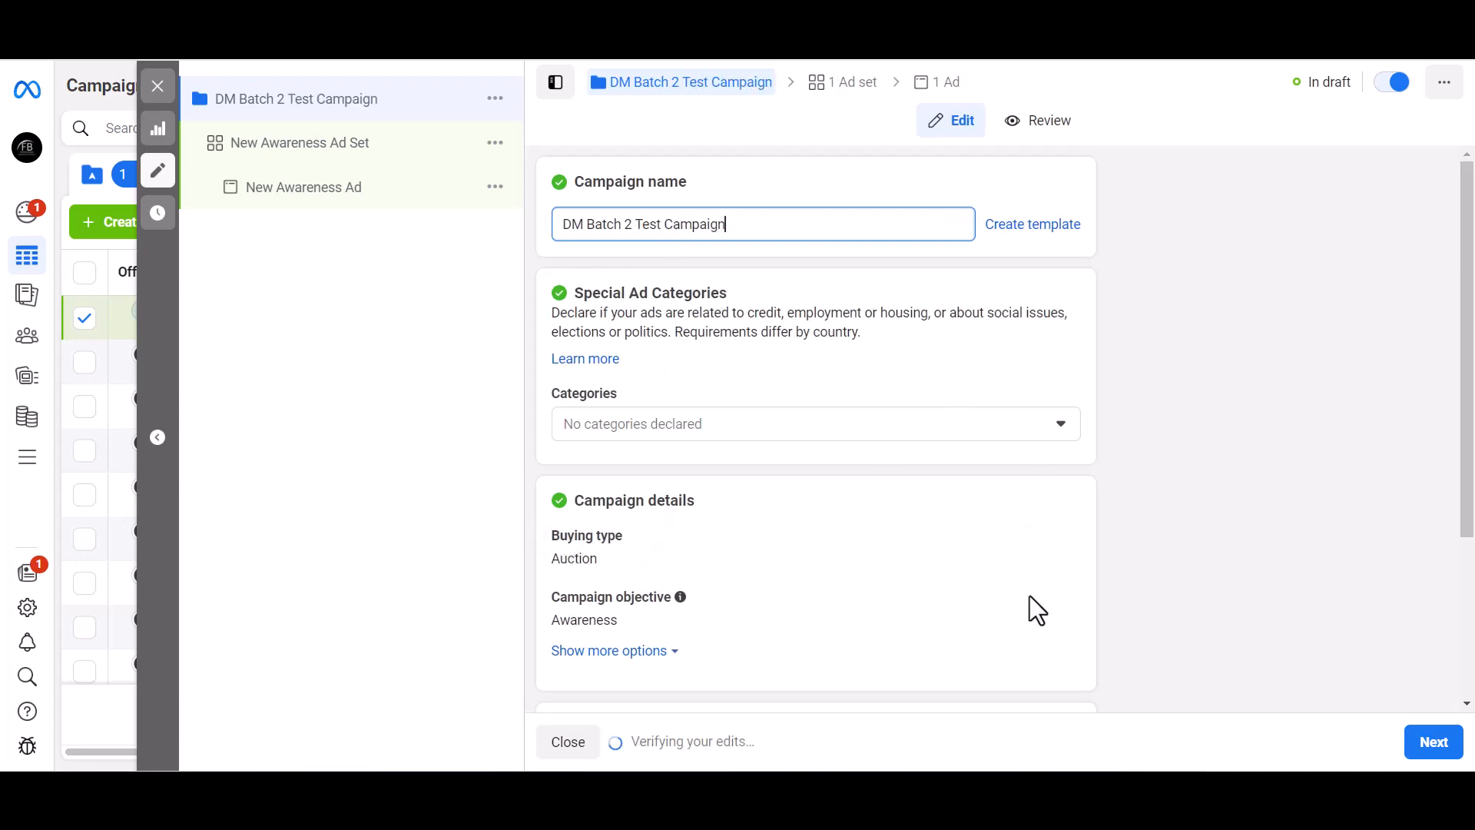
# Review the campaign's objective choices and its A/B test and budget settings, keeping Awareness, and continue to the ad set
pyautogui.scroll(-3, 676, 576)
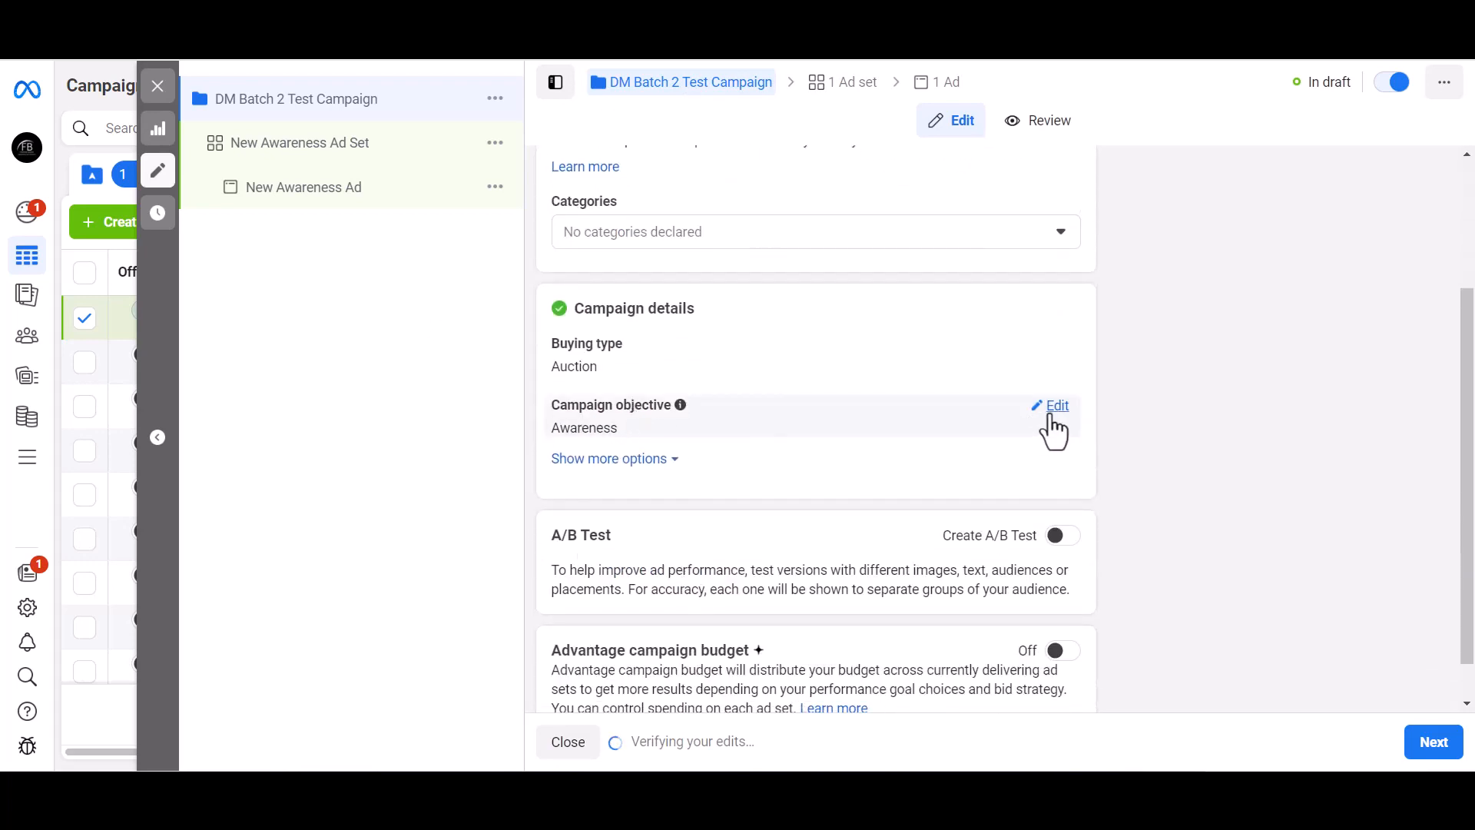
pyautogui.click(1051, 407)
pyautogui.scroll(-5, 1057, 428)
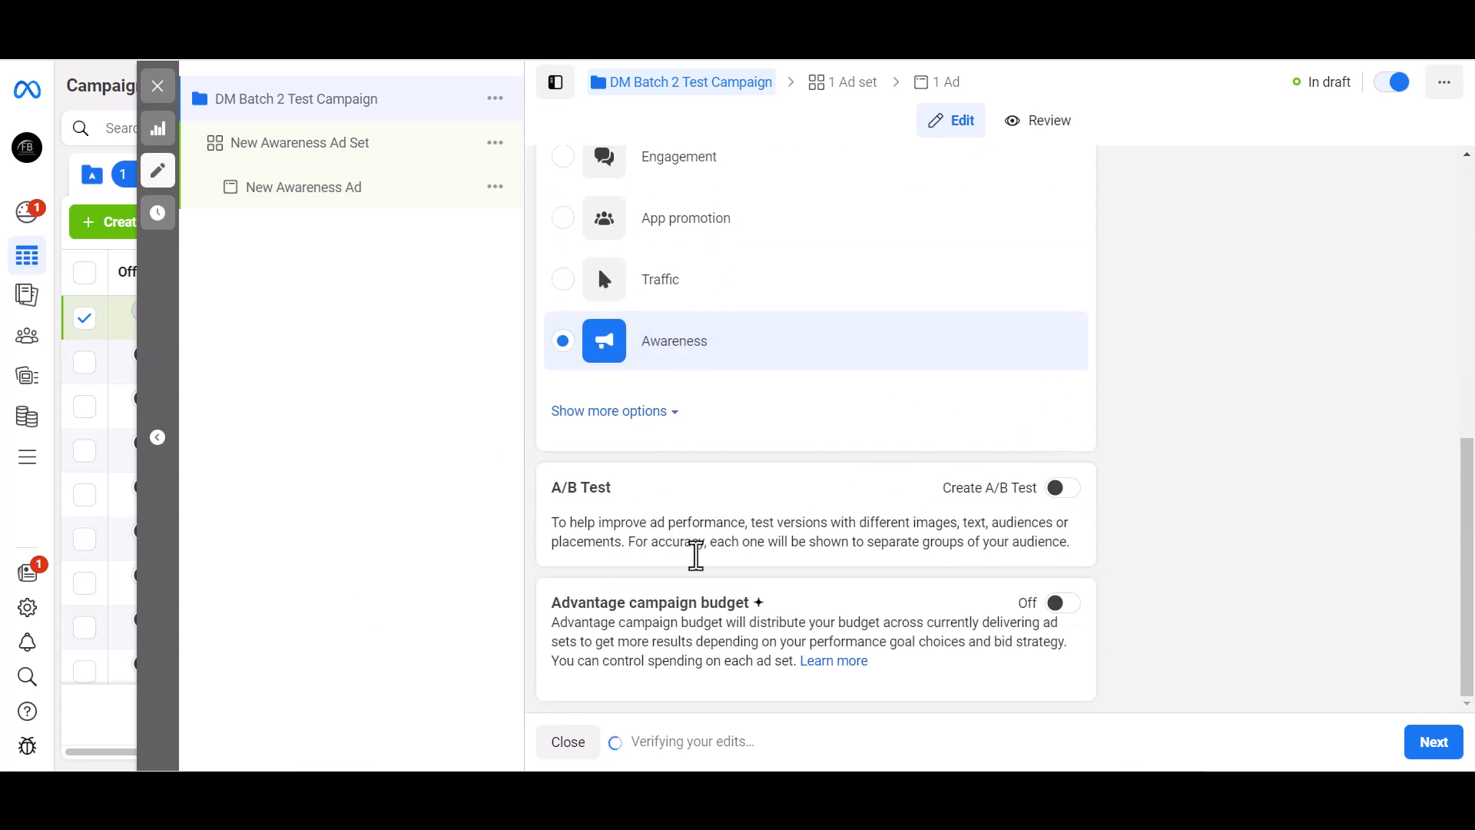
pyautogui.scroll(8, 855, 586)
pyautogui.scroll(1, 855, 586)
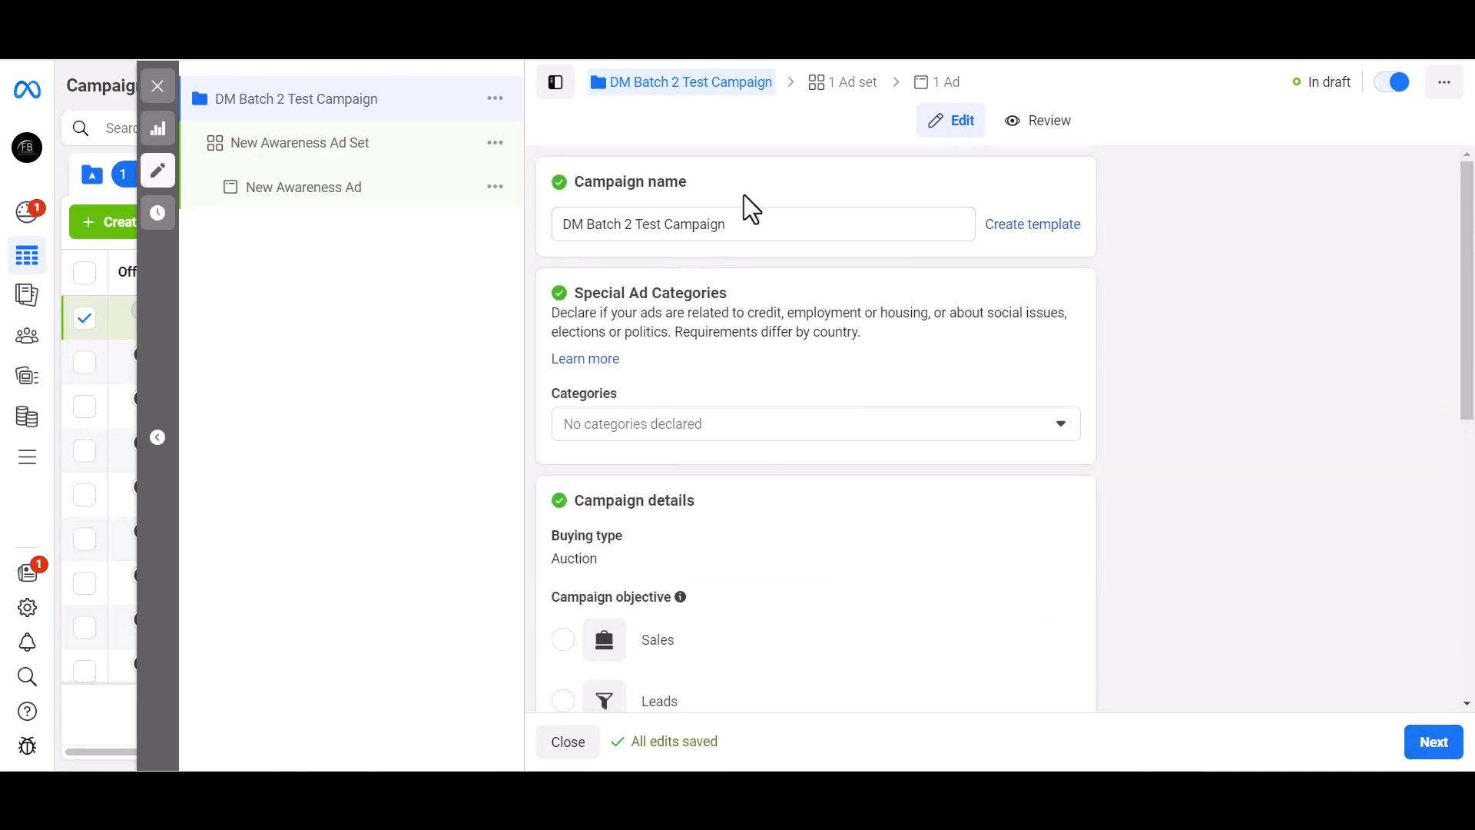
pyautogui.click(724, 221)
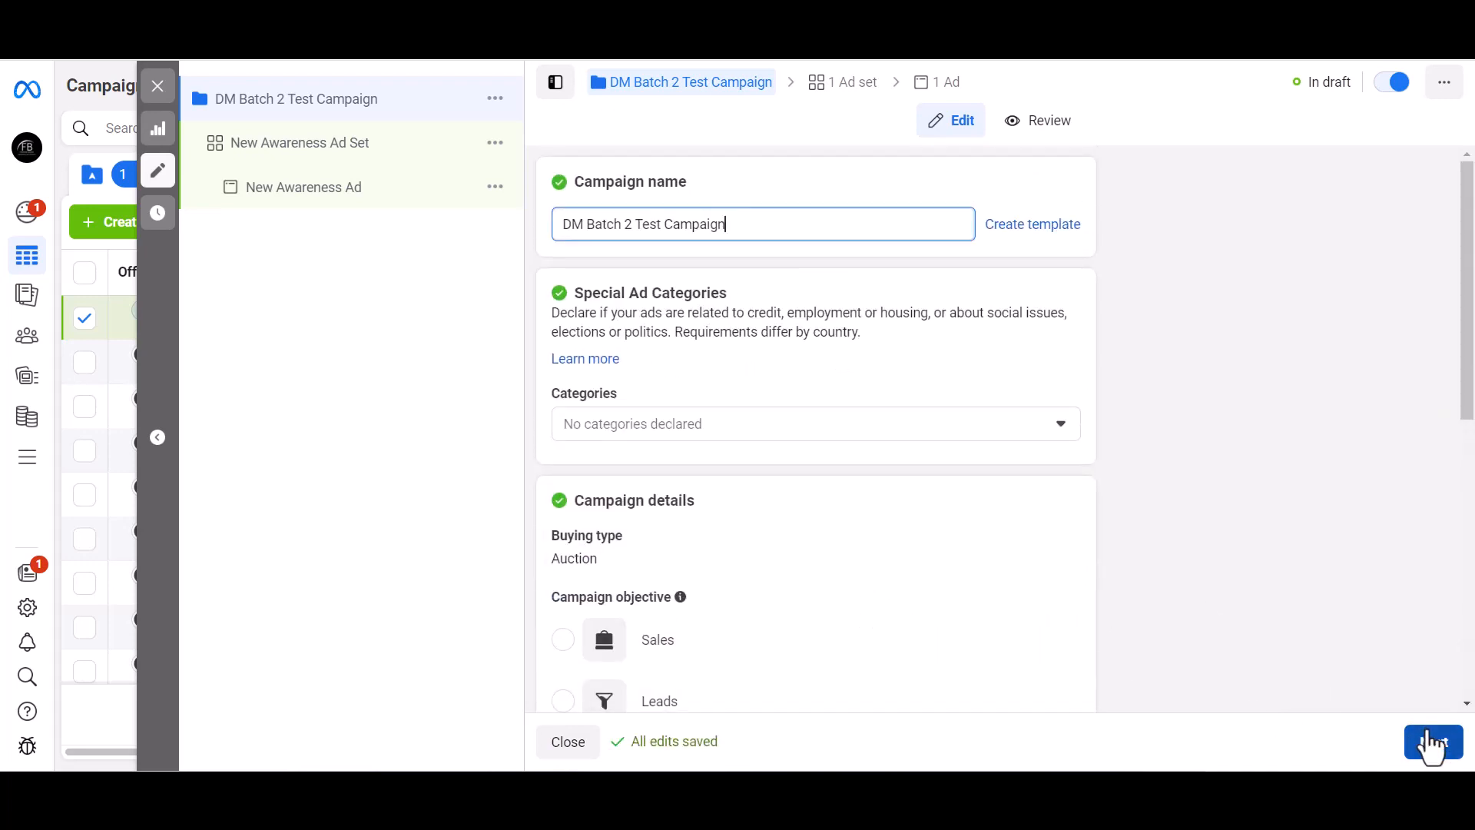
pyautogui.click(1431, 744)
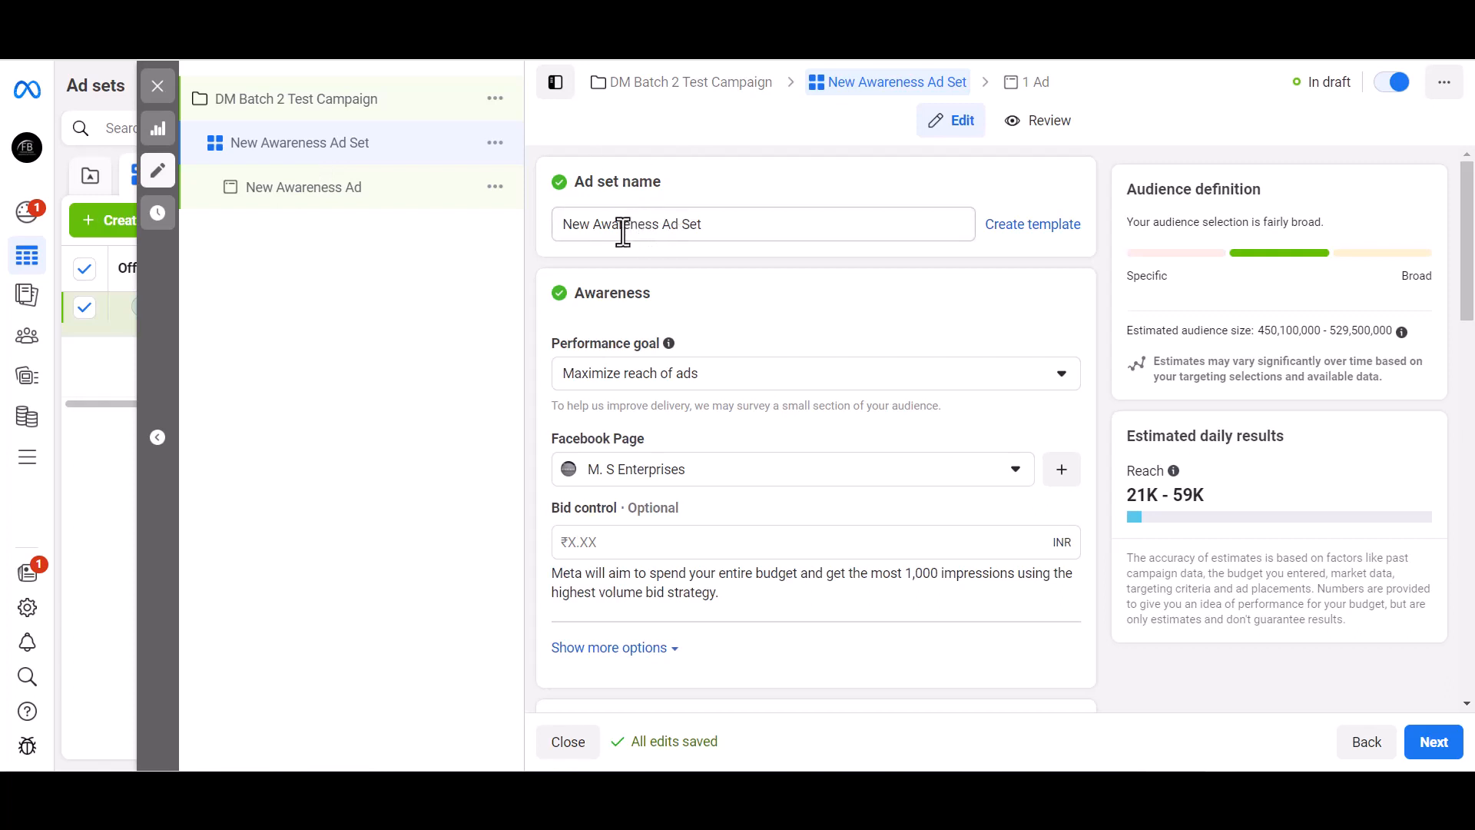
# Review the ad set's performance goals and keep Maximize reach of ads selected
pyautogui.click(691, 227)
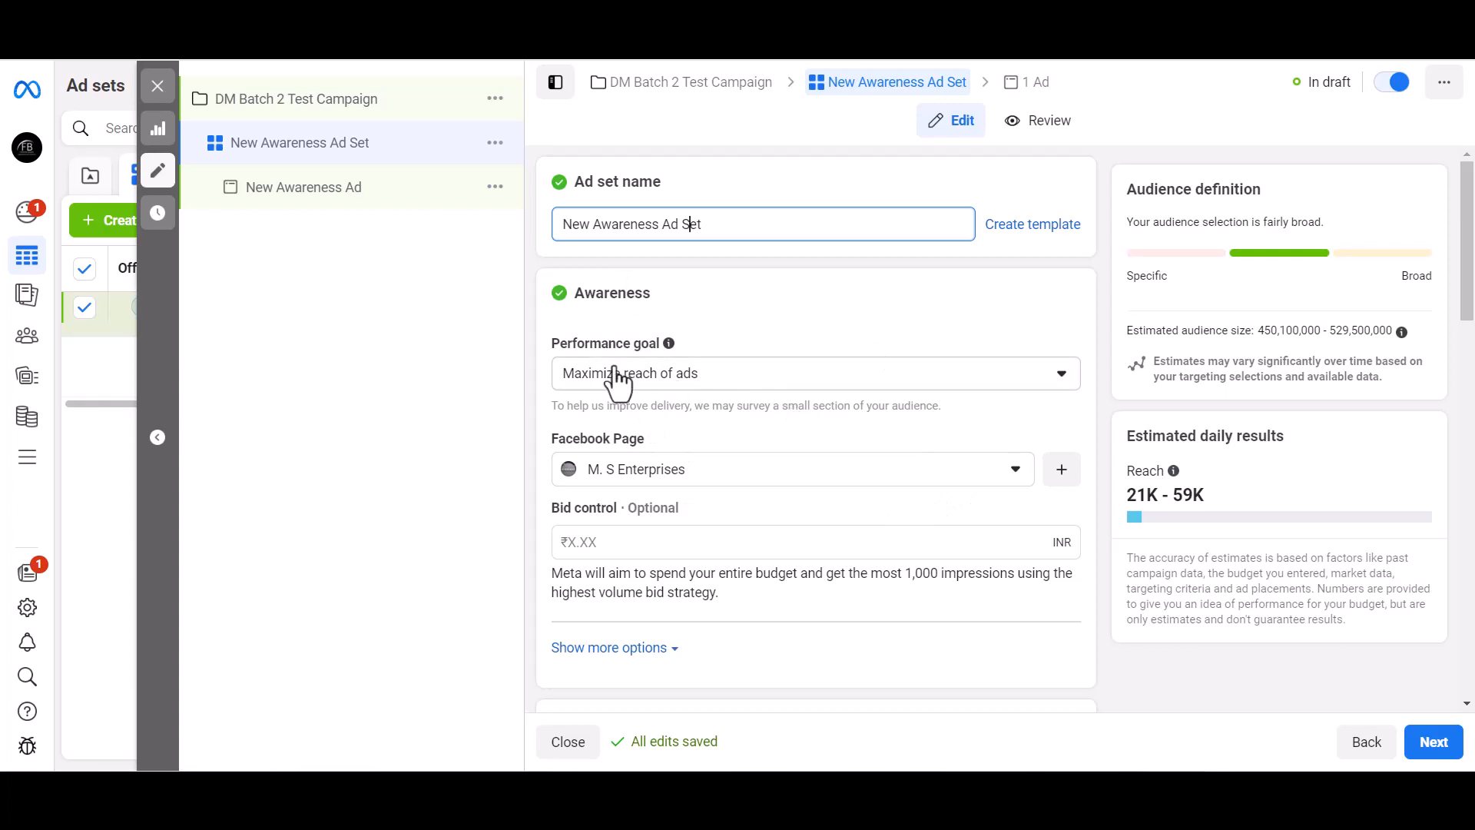
pyautogui.click(675, 376)
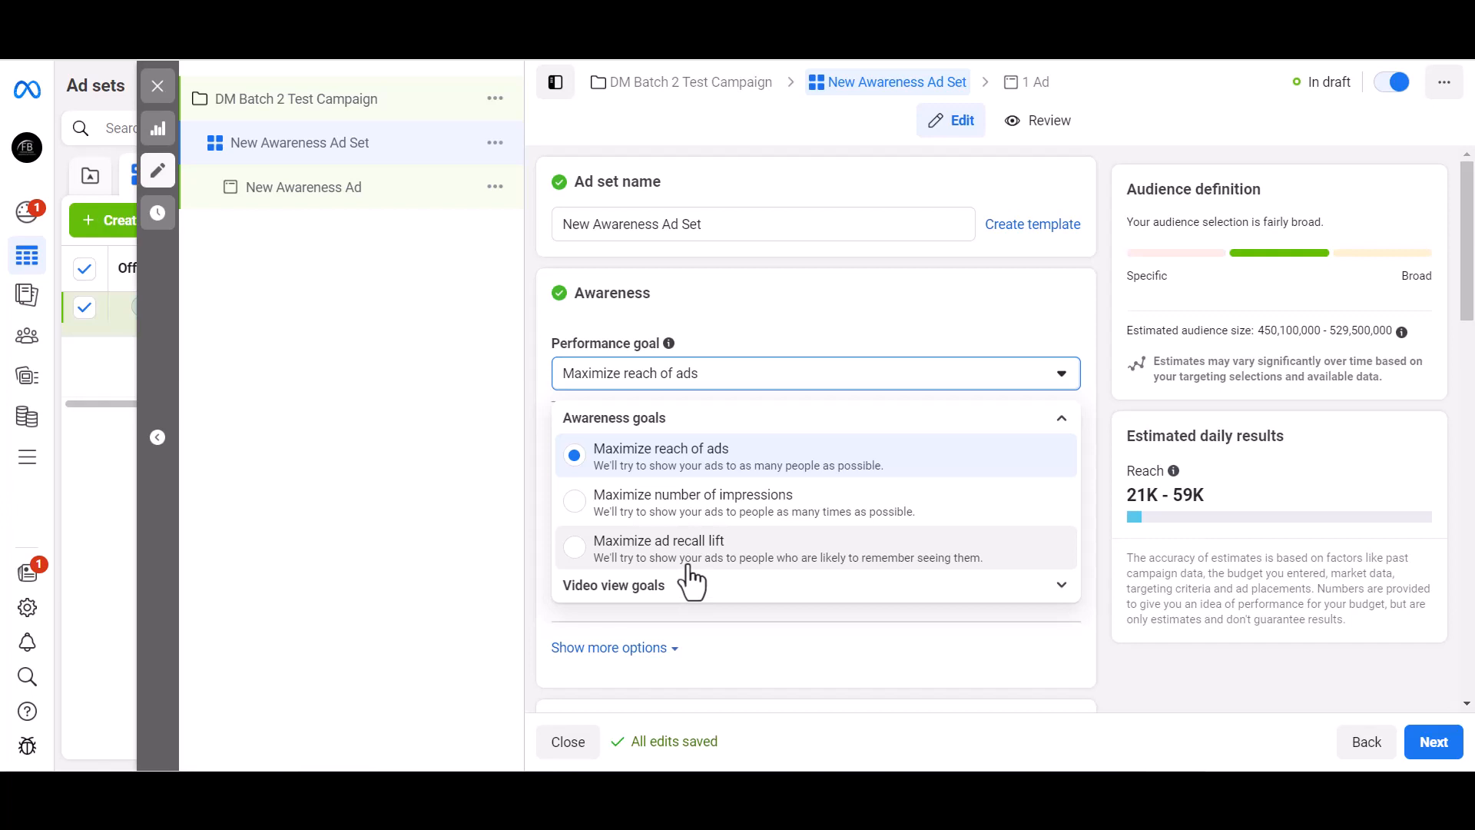
pyautogui.click(675, 461)
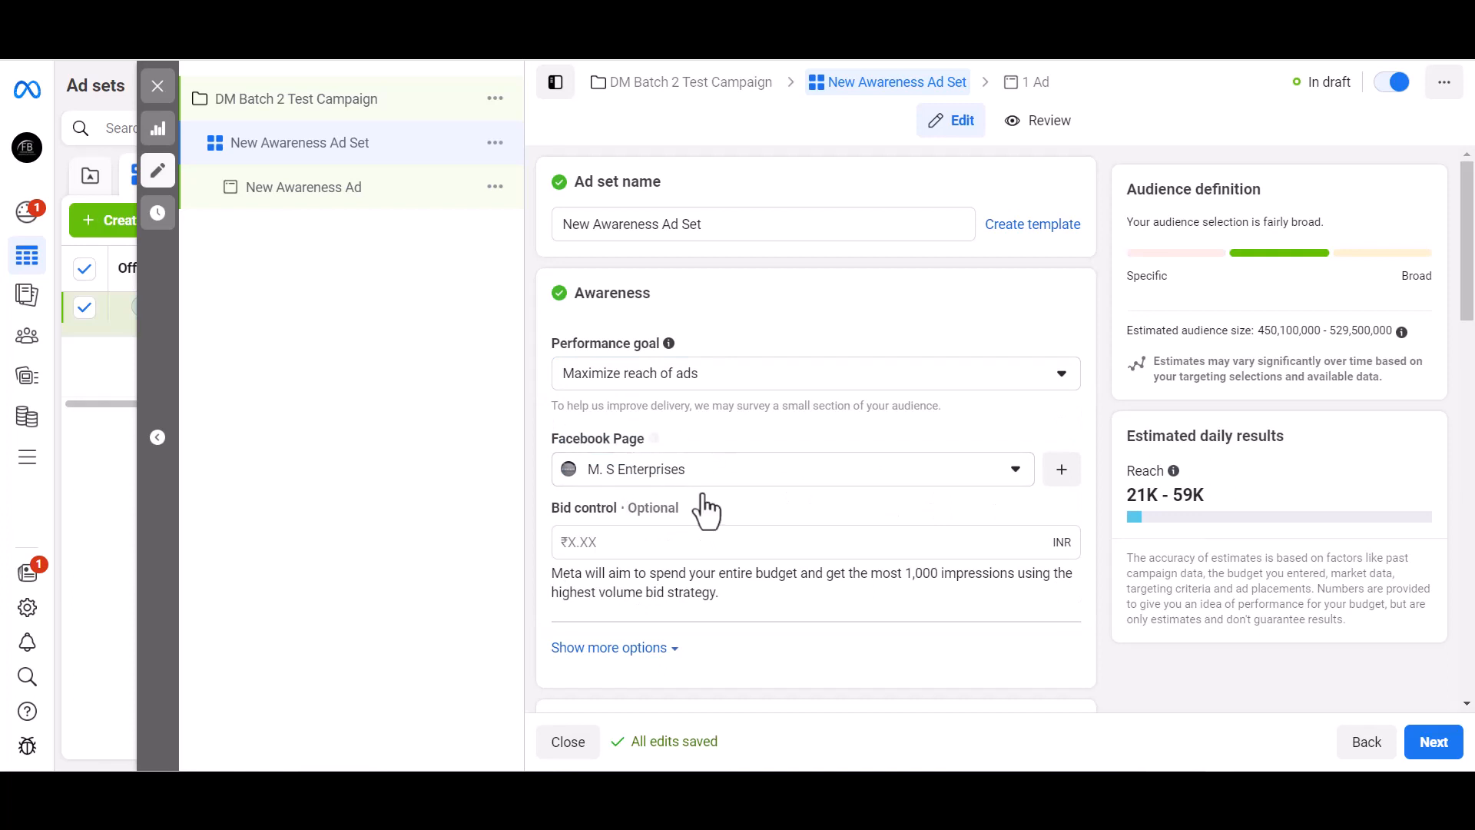
pyautogui.moveTo(689, 507)
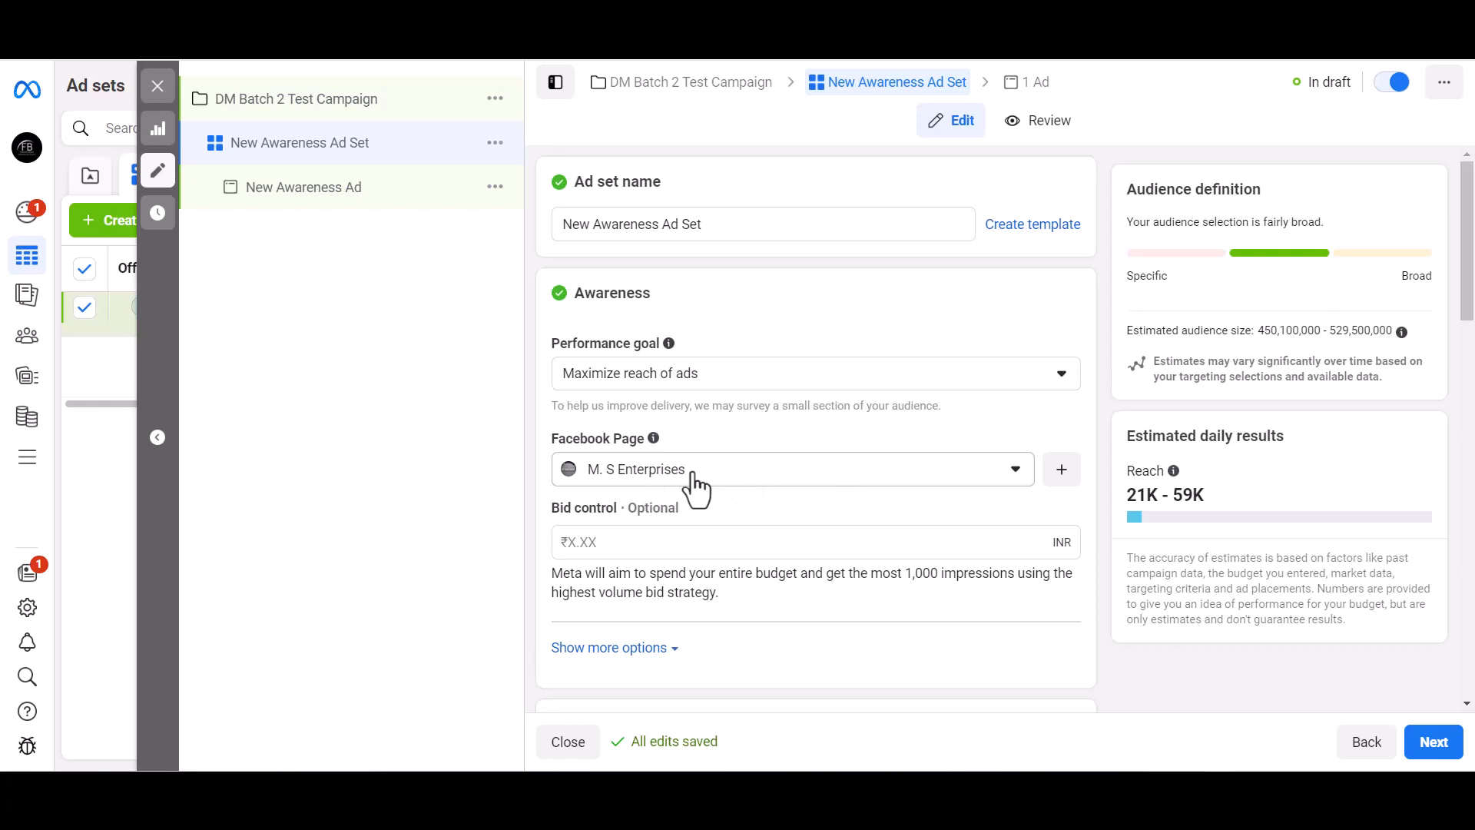
# Examine the budget type options for the ad set, leaving Daily Budget selected
pyautogui.scroll(-5, 695, 487)
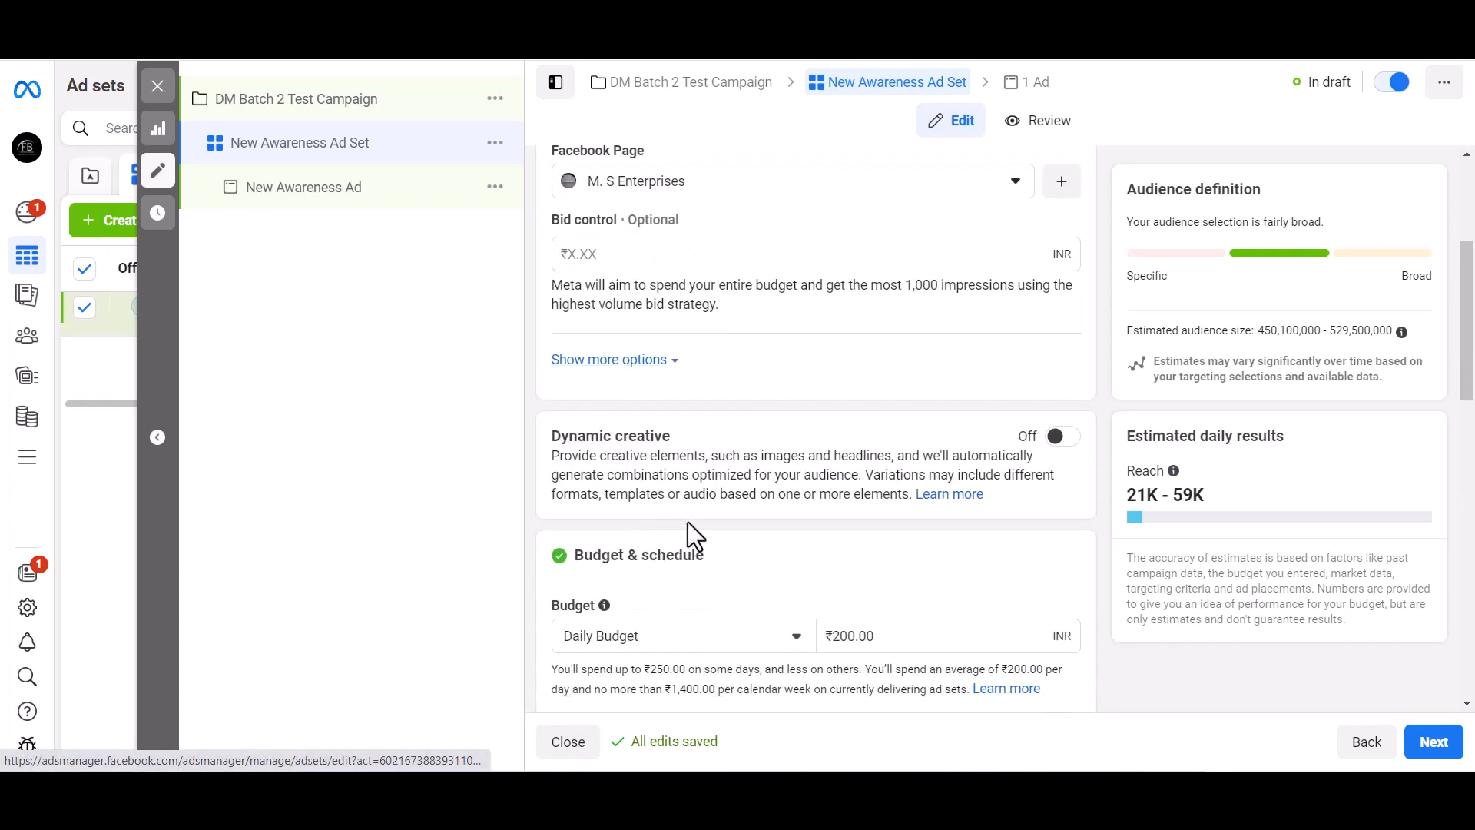
pyautogui.scroll(-1, 717, 495)
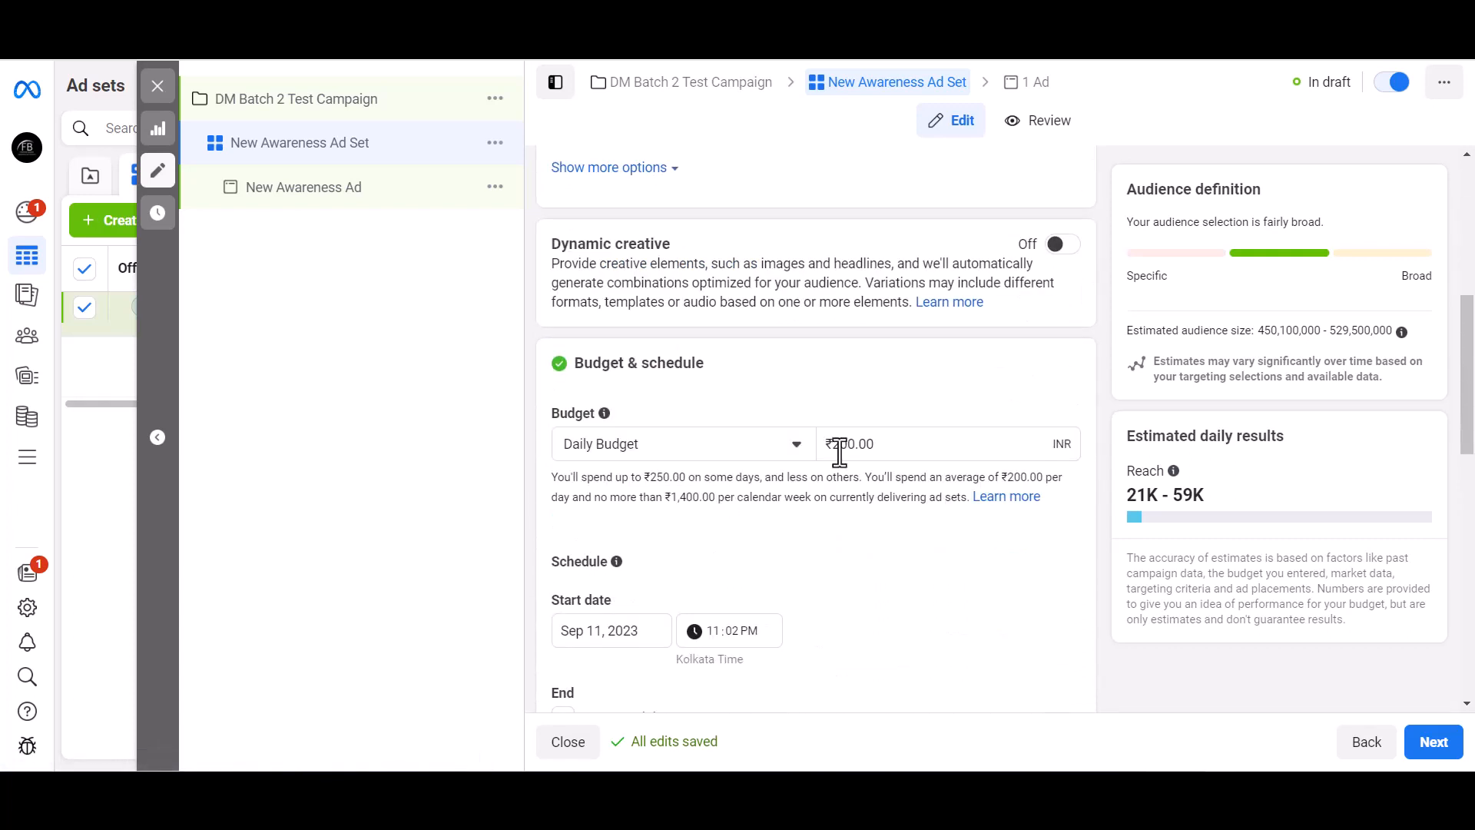
pyautogui.click(712, 439)
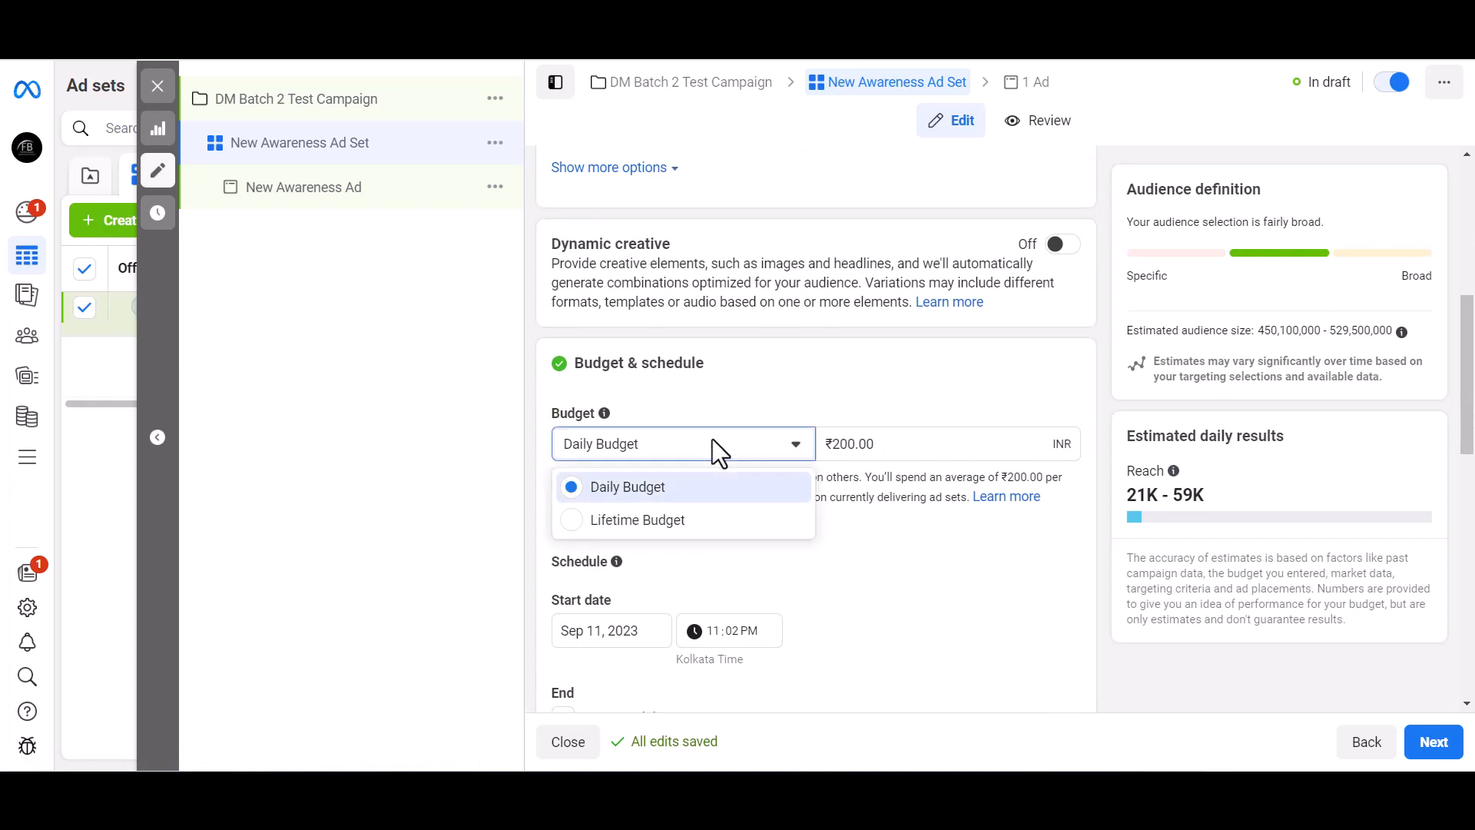
pyautogui.click(803, 445)
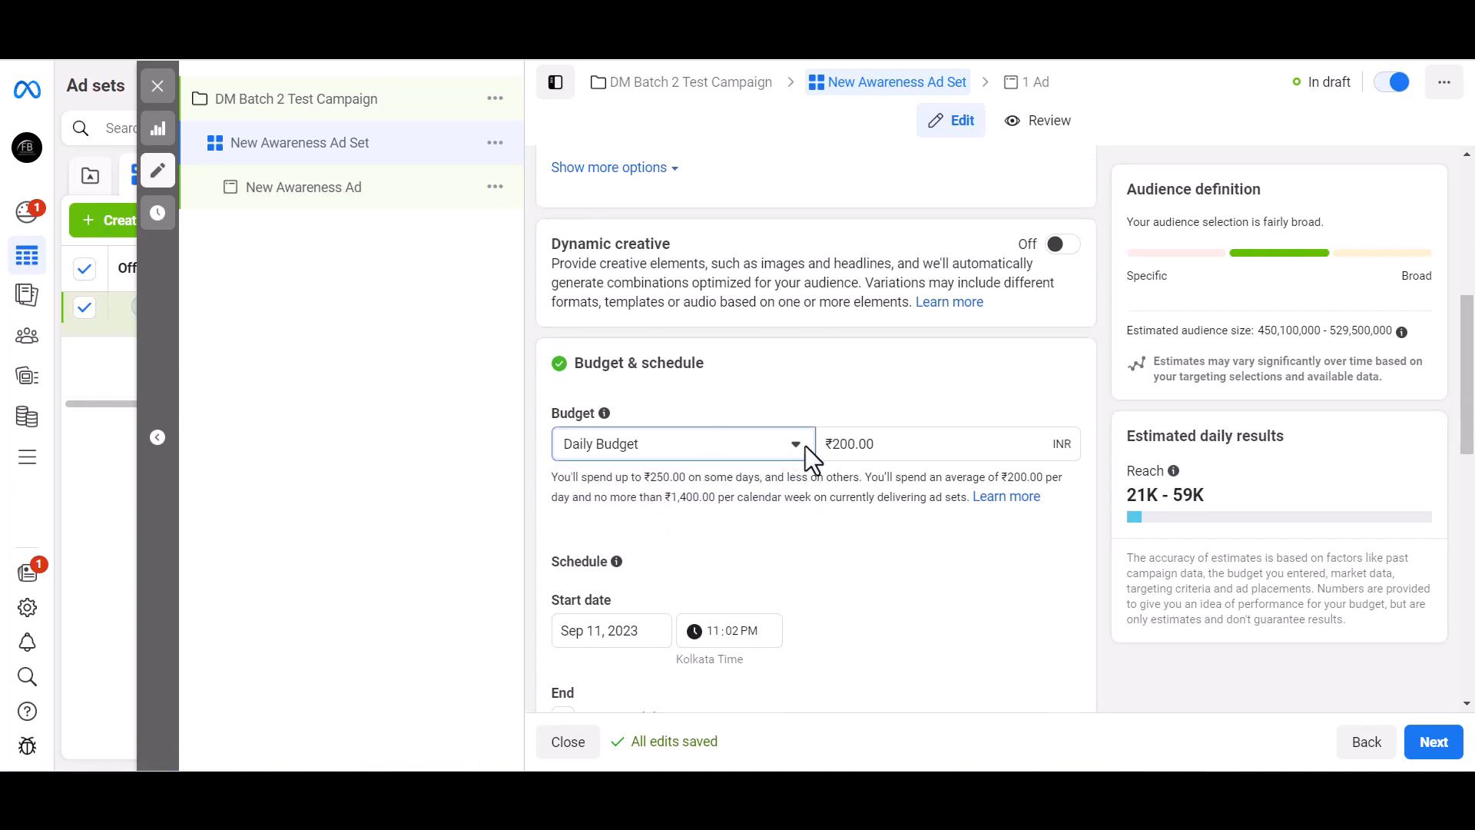
# Try daily budgets of ₹70 and ₹85 for the ad set
pyautogui.doubleClick(846, 444)
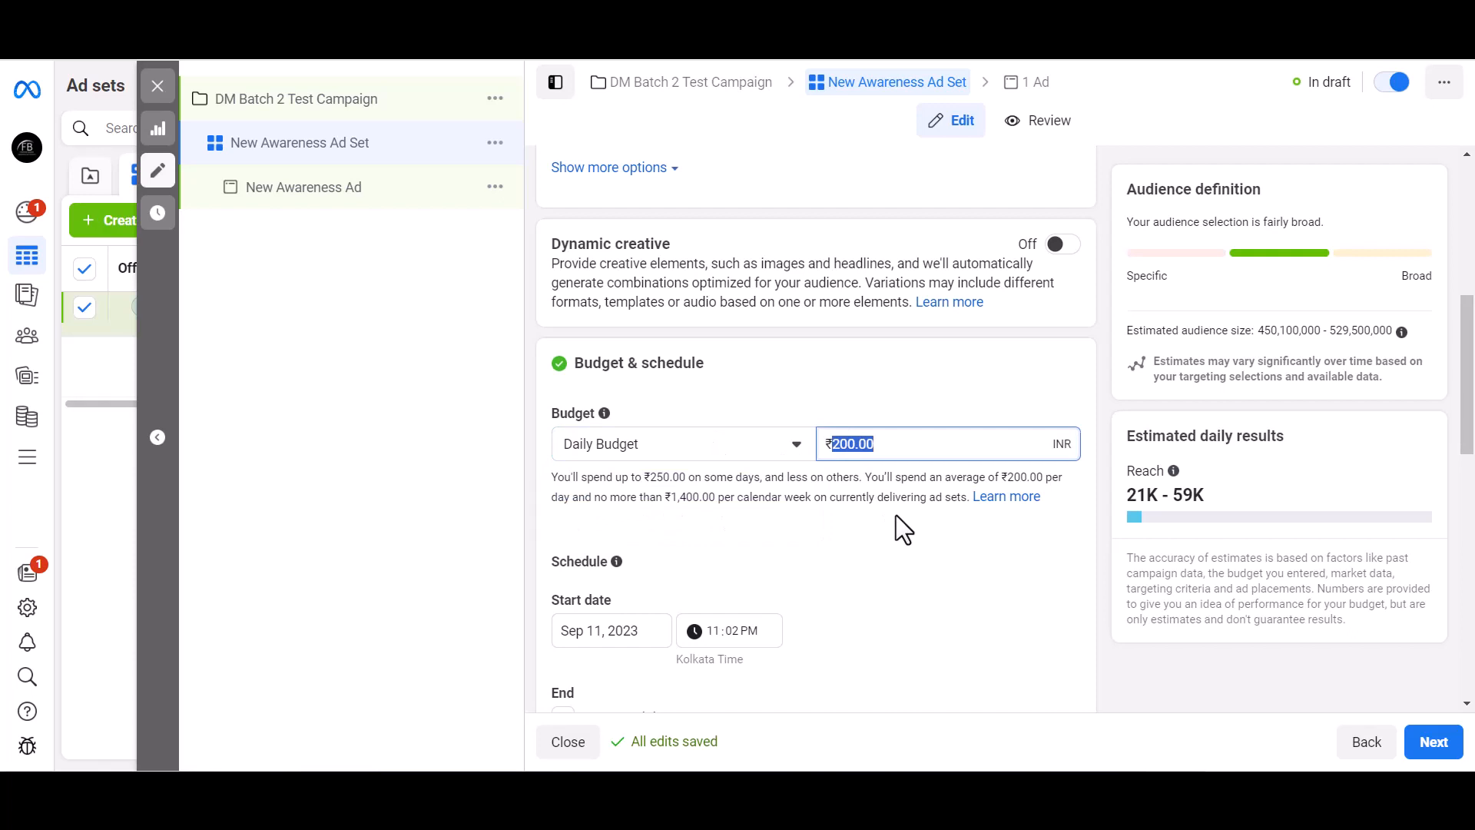
pyautogui.write('70')
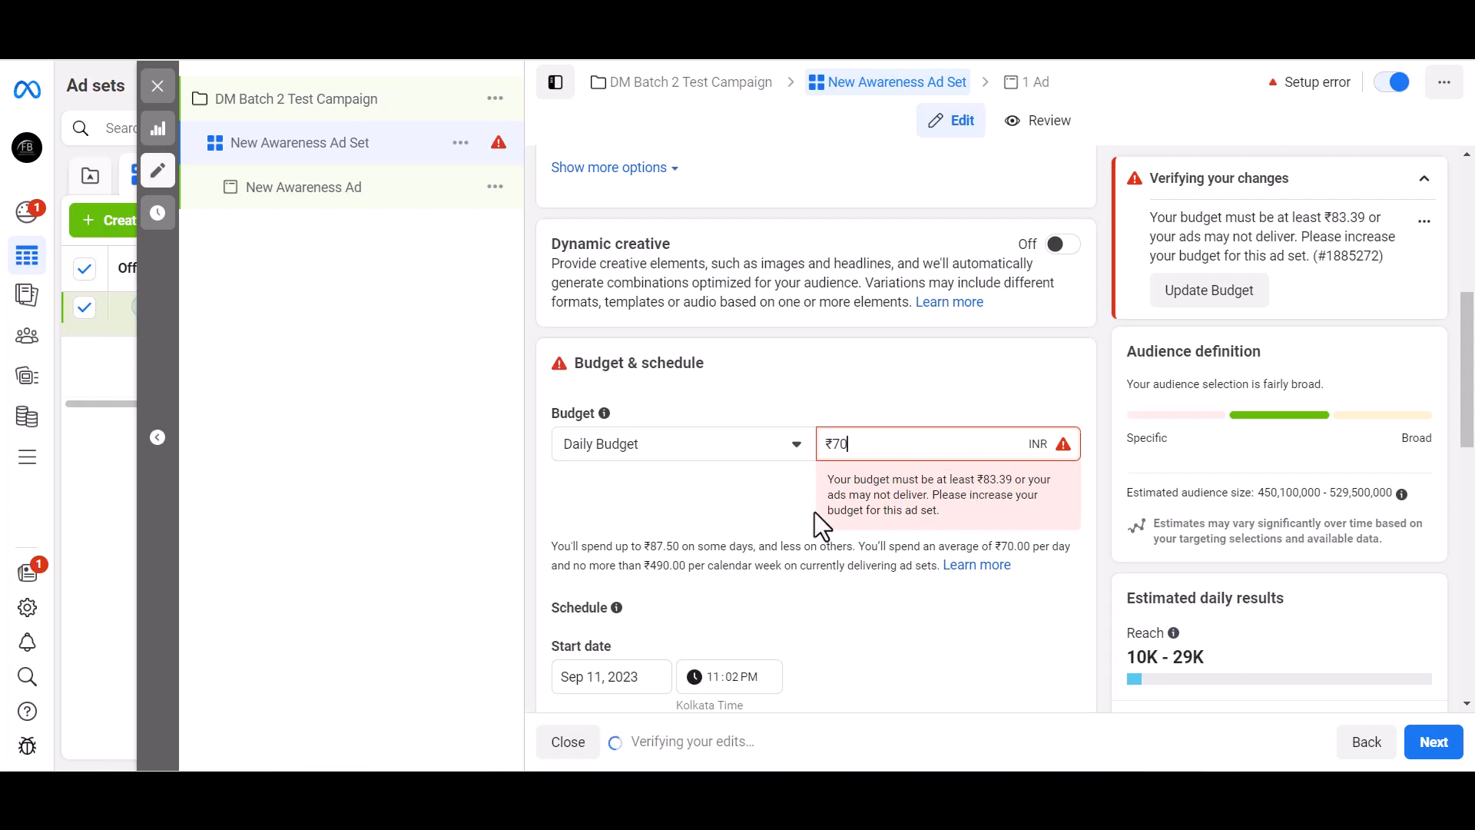
pyautogui.hotkey('ctrl', 'a')
pyautogui.write('85')
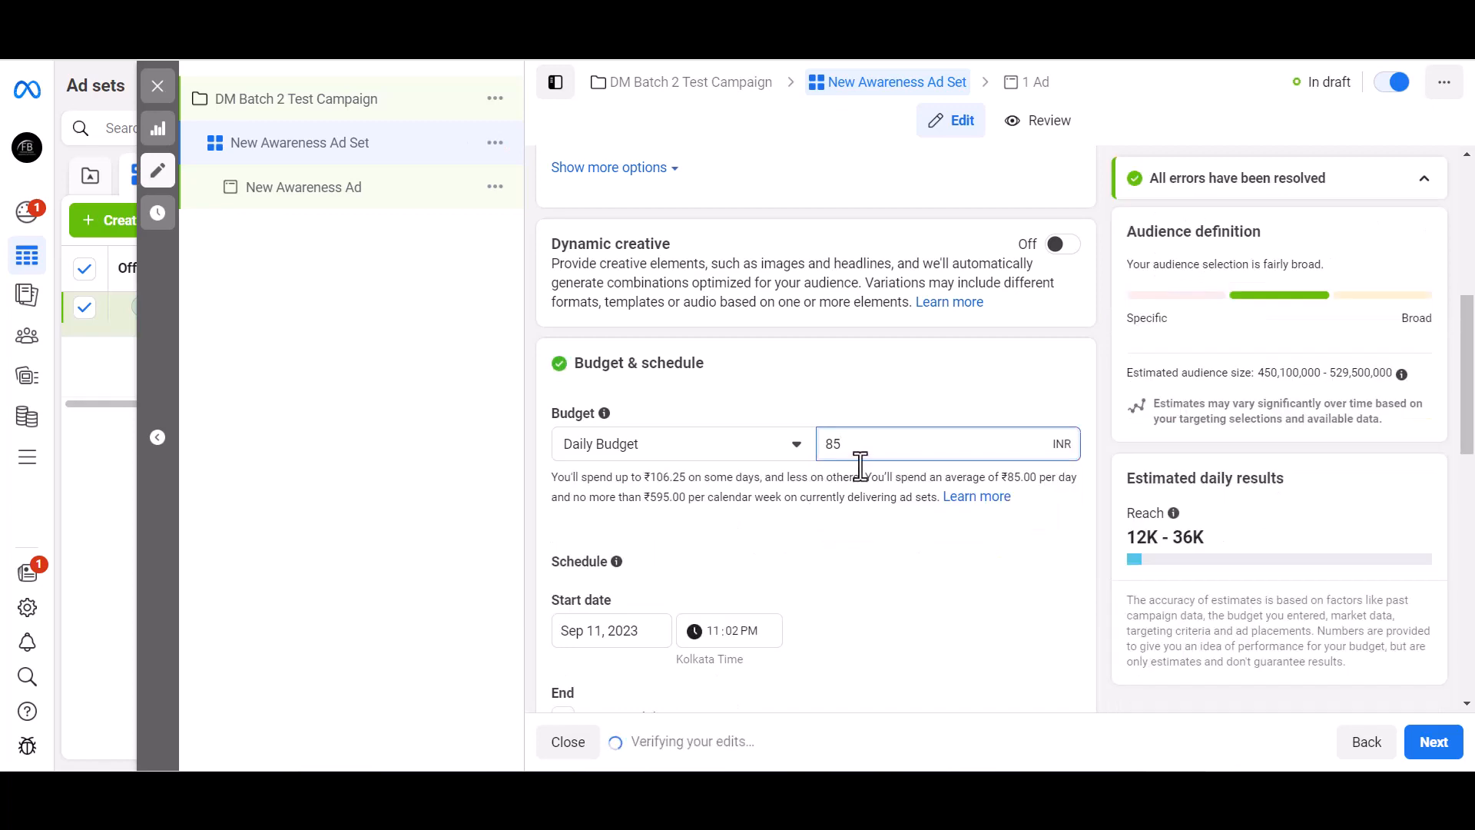
# Set the ad set's daily budget to ₹100
pyautogui.hotkey('ctrl', 'a')
pyautogui.write('1')
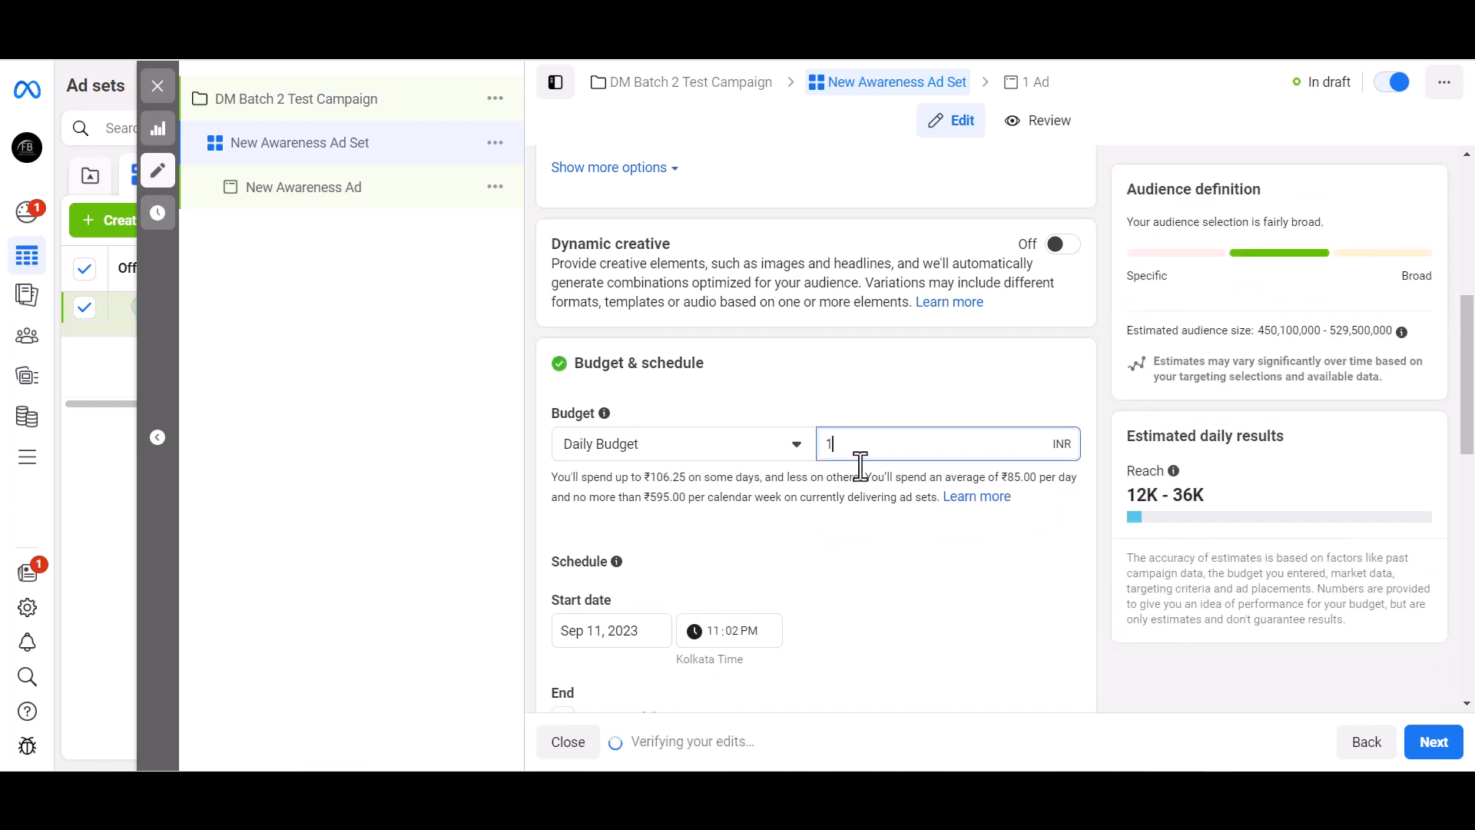
pyautogui.write('00')
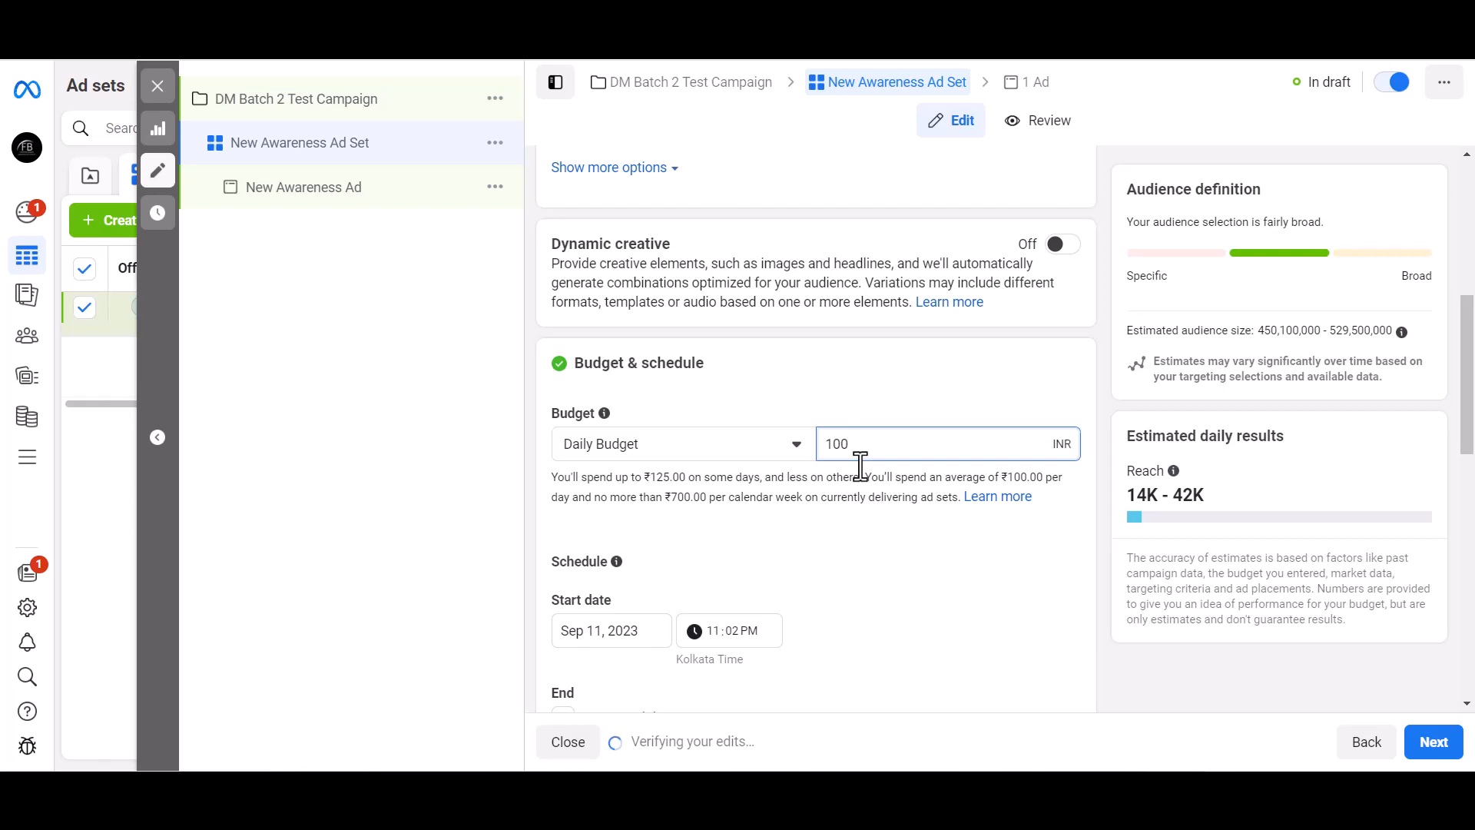
# Enable an end date for the ad set's schedule and review the estimated audience size and daily reach
pyautogui.scroll(-1, 857, 464)
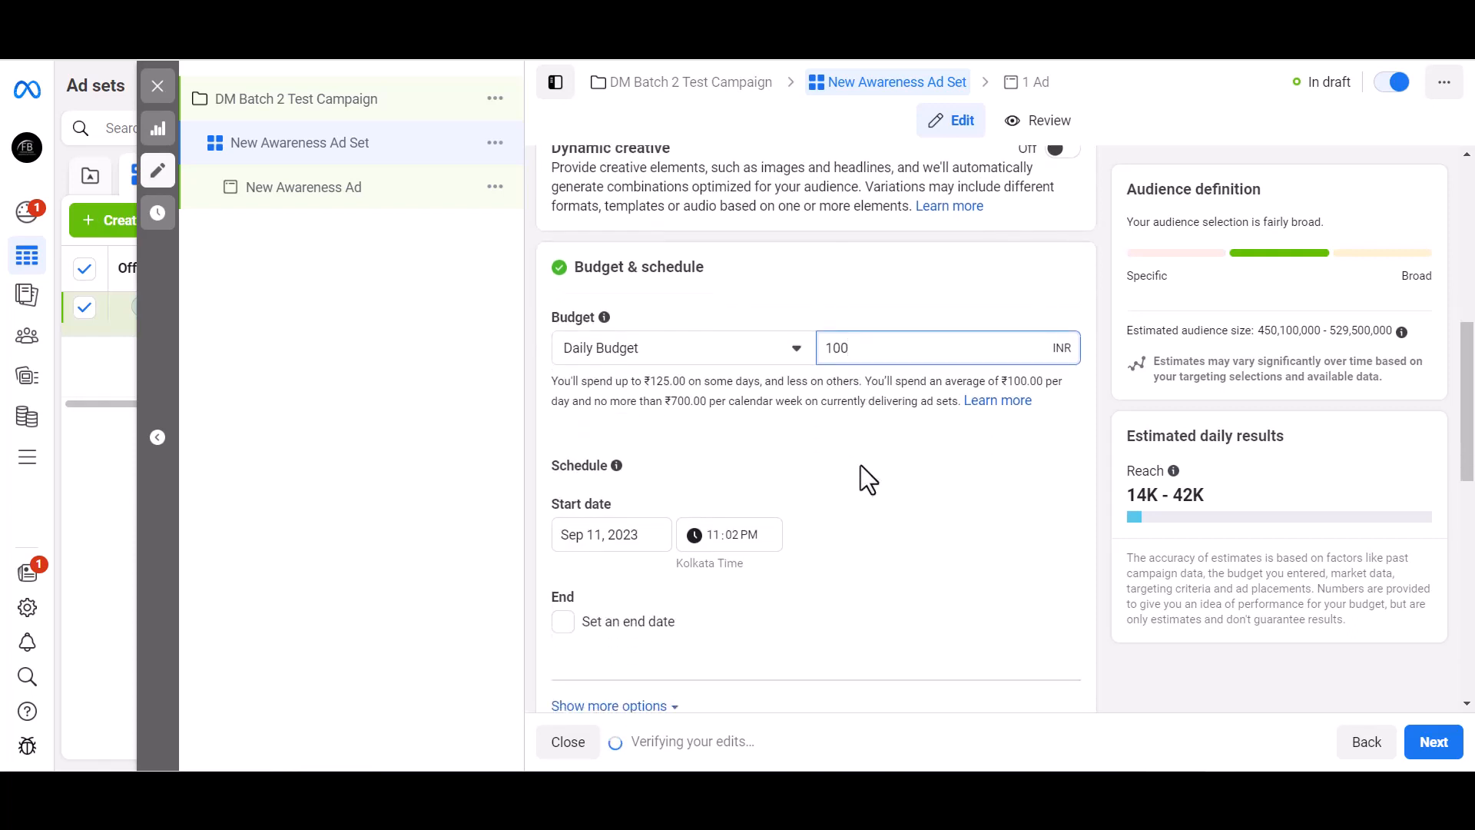
pyautogui.click(576, 622)
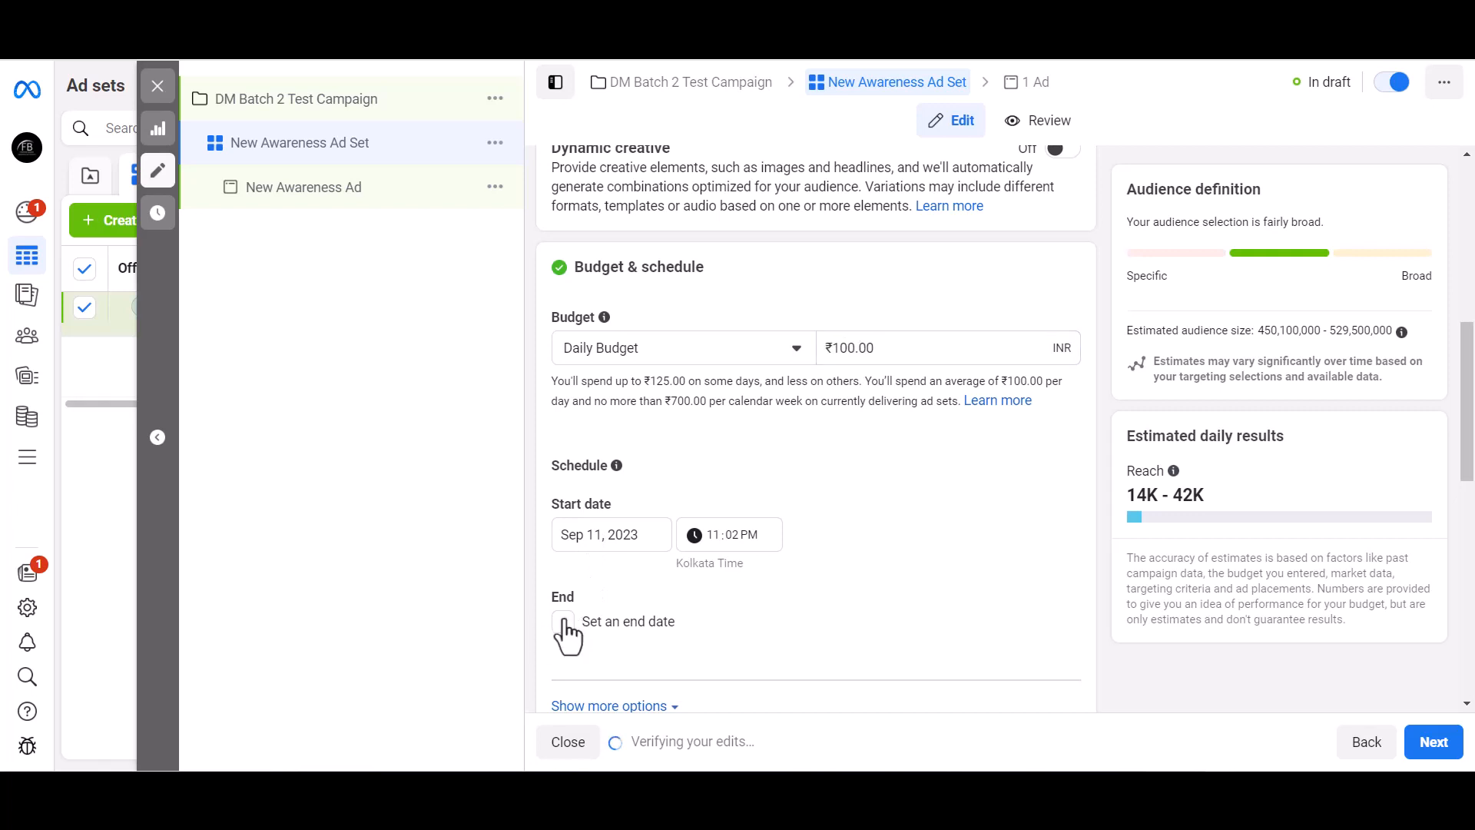
pyautogui.click(563, 622)
pyautogui.scroll(-2, 768, 615)
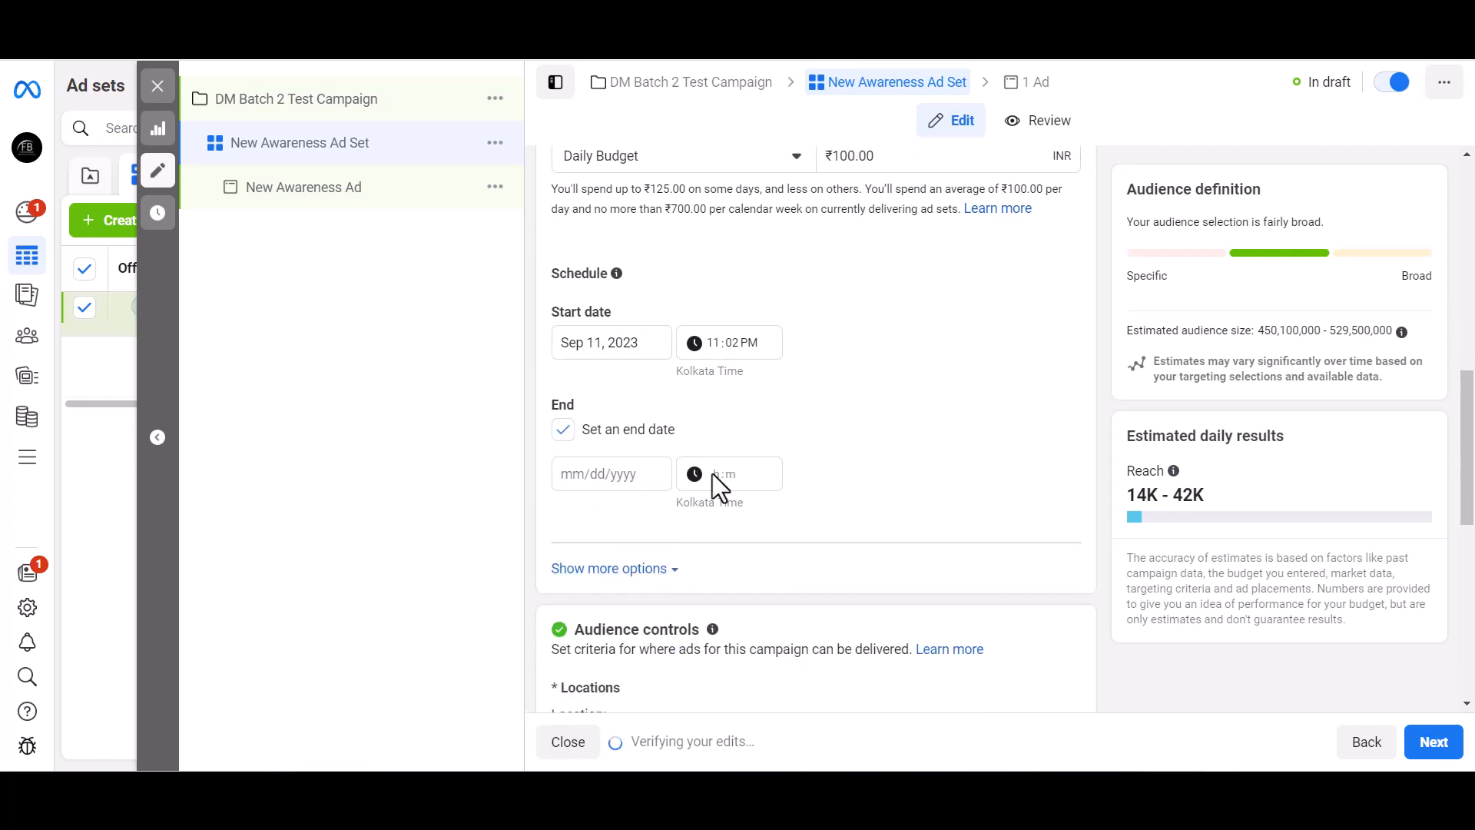
pyautogui.scroll(-5, 730, 486)
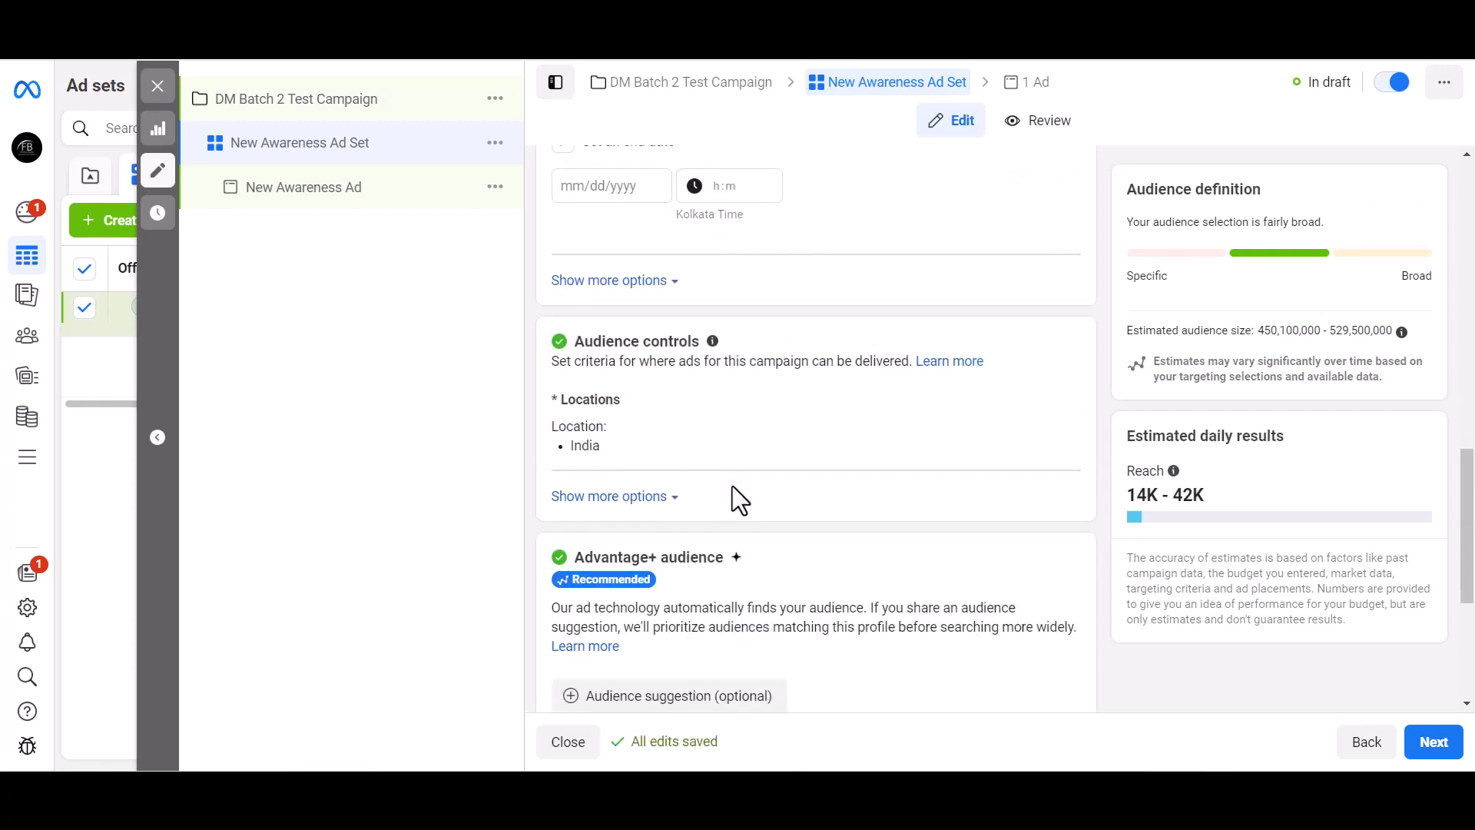
pyautogui.scroll(4, 797, 522)
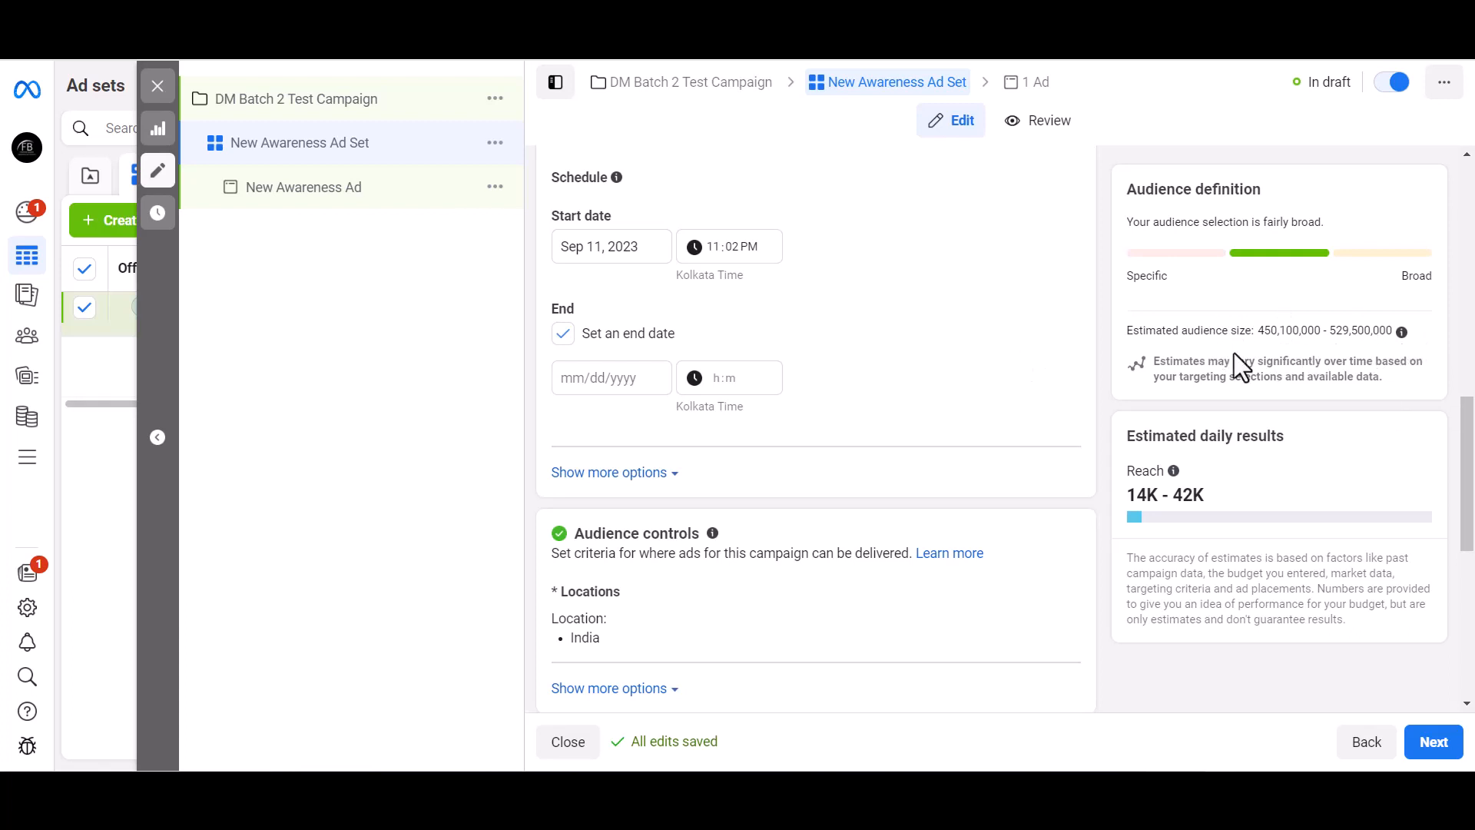
pyautogui.moveTo(1174, 471)
pyautogui.doubleClick(904, 82)
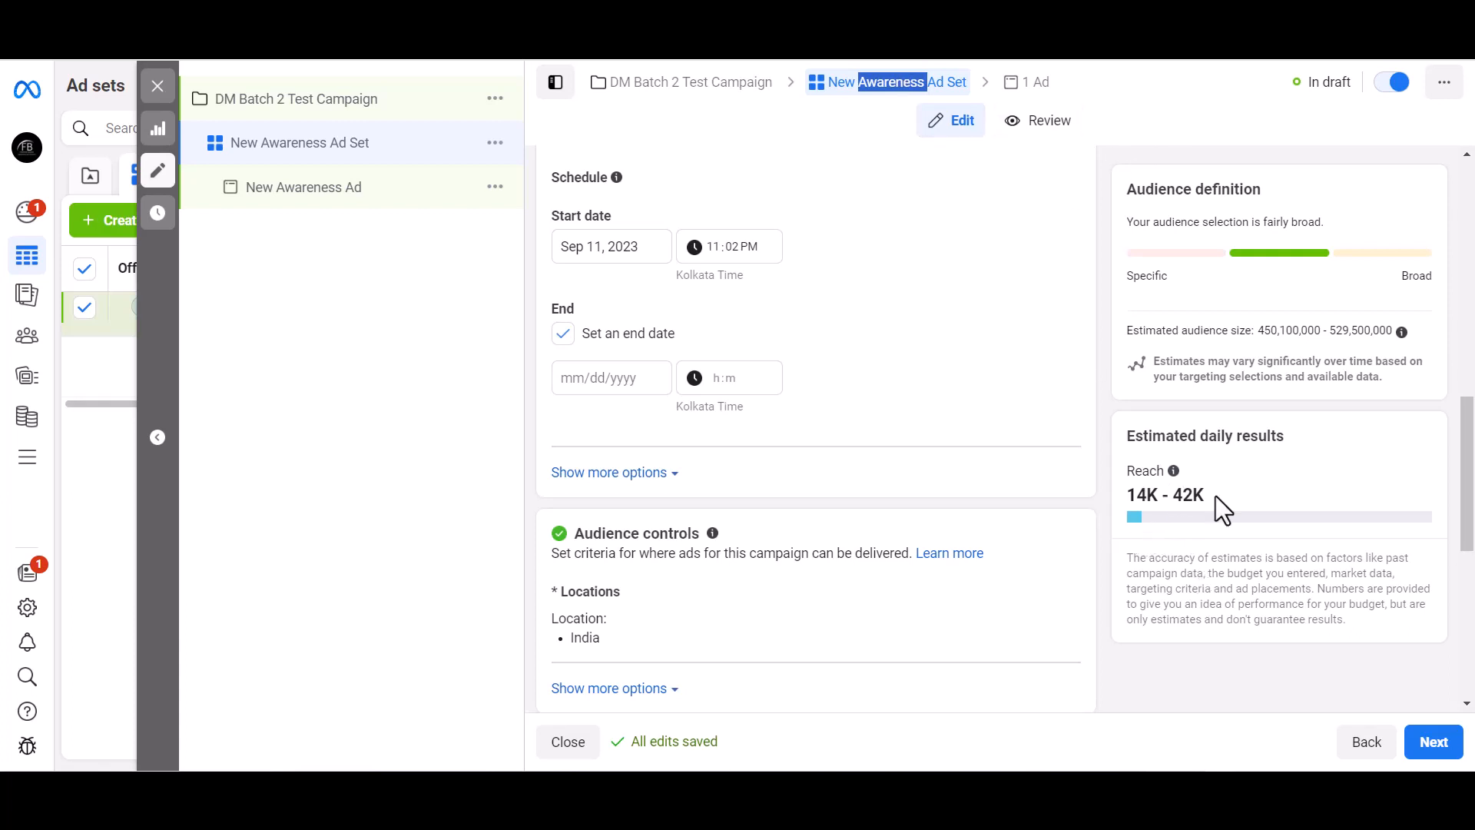
pyautogui.moveTo(1167, 466)
# Expand the audience controls and replace India with Hyderabad, Telangana as the included location
pyautogui.scroll(-3, 690, 567)
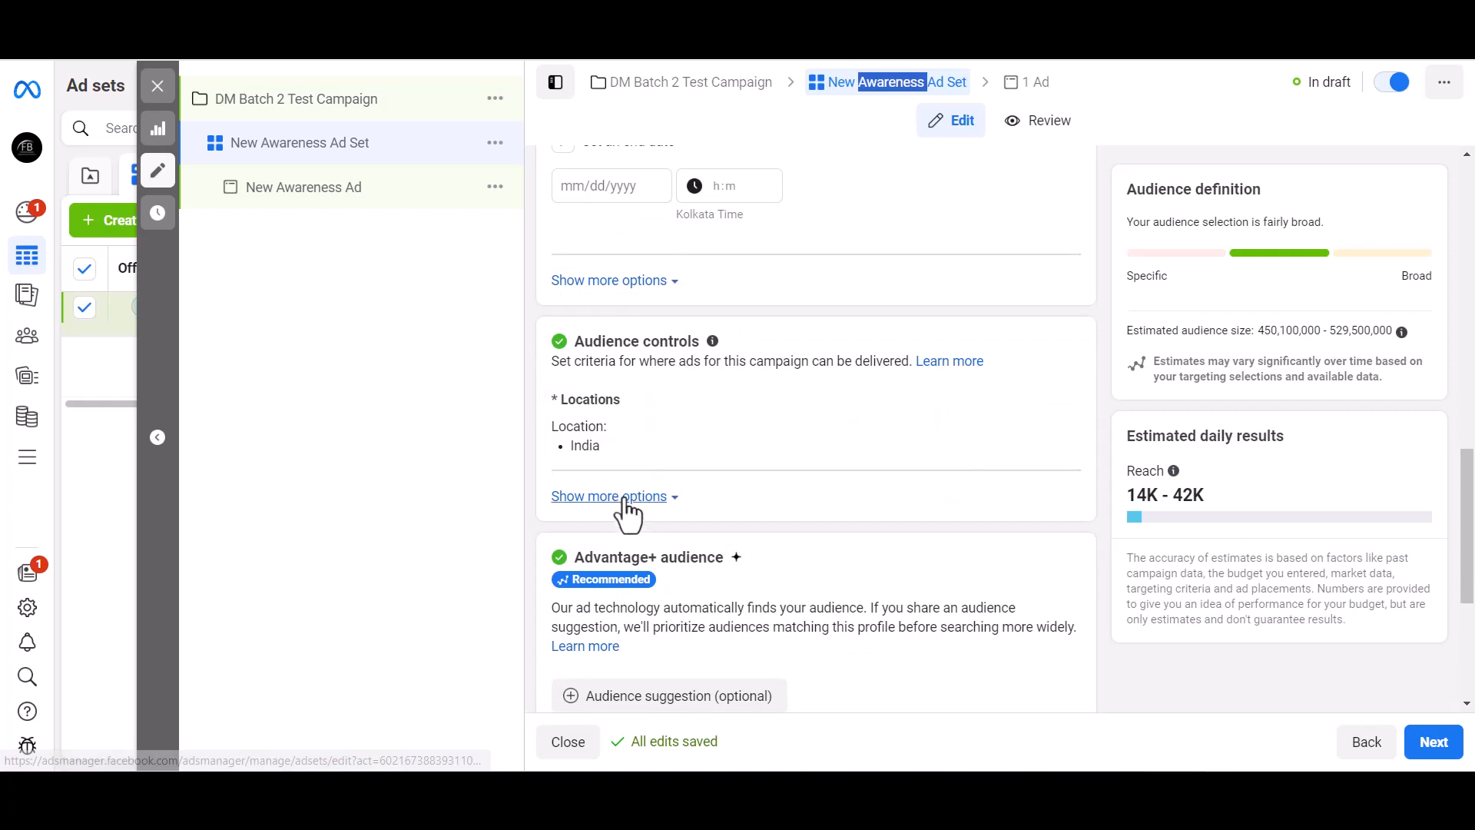
pyautogui.click(625, 497)
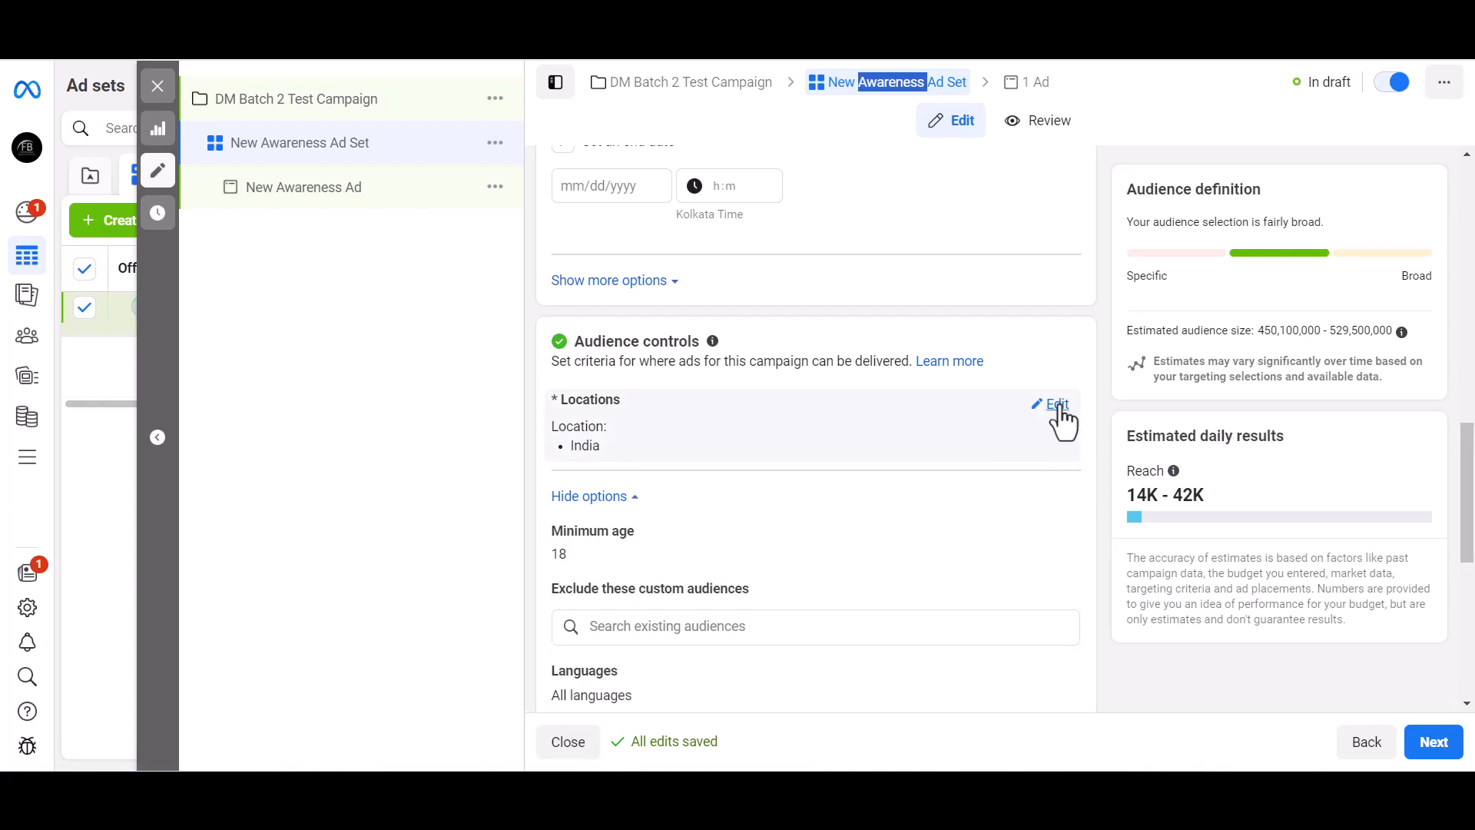
pyautogui.click(1058, 406)
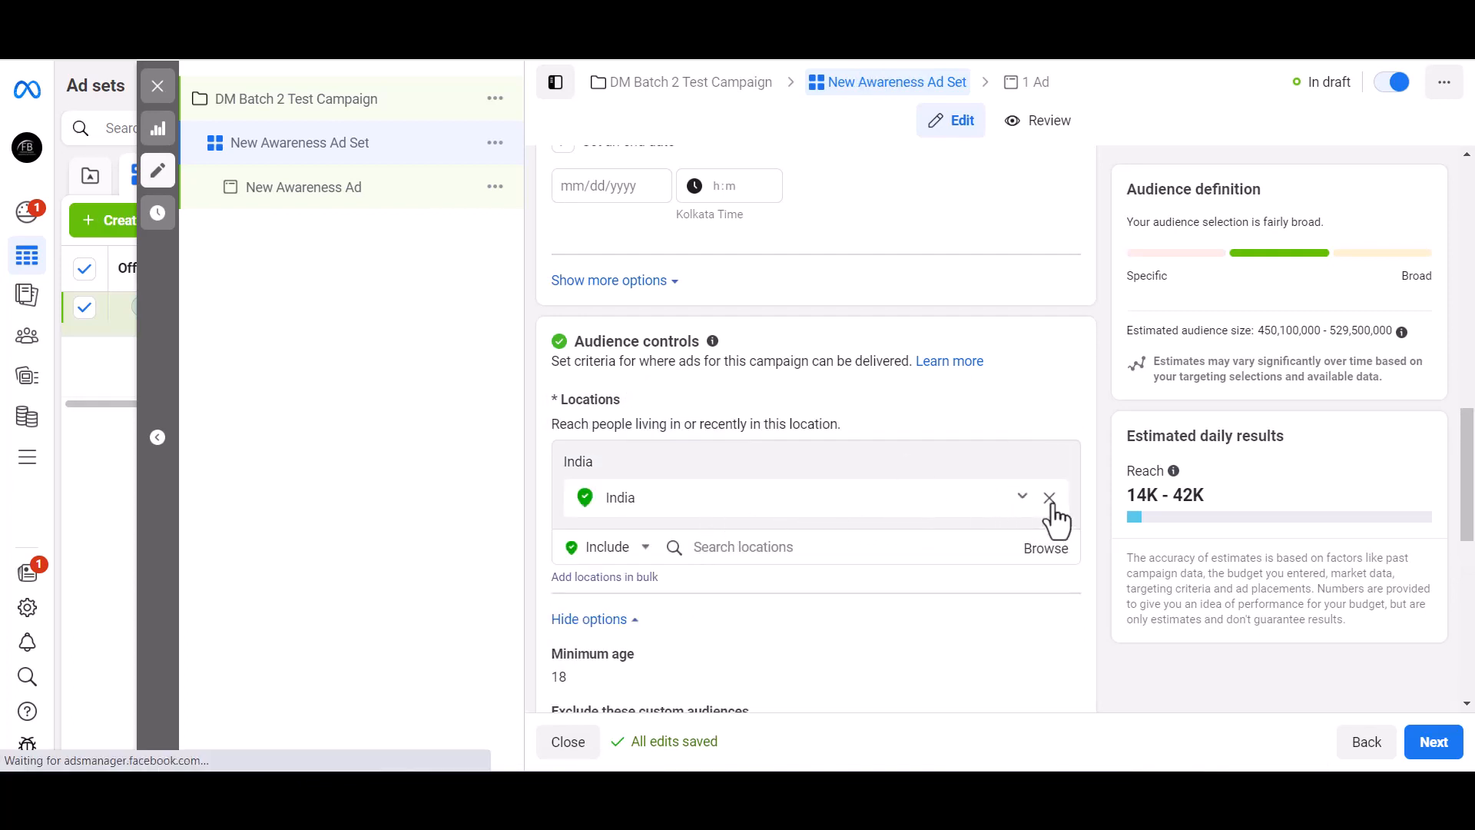
pyautogui.click(1050, 501)
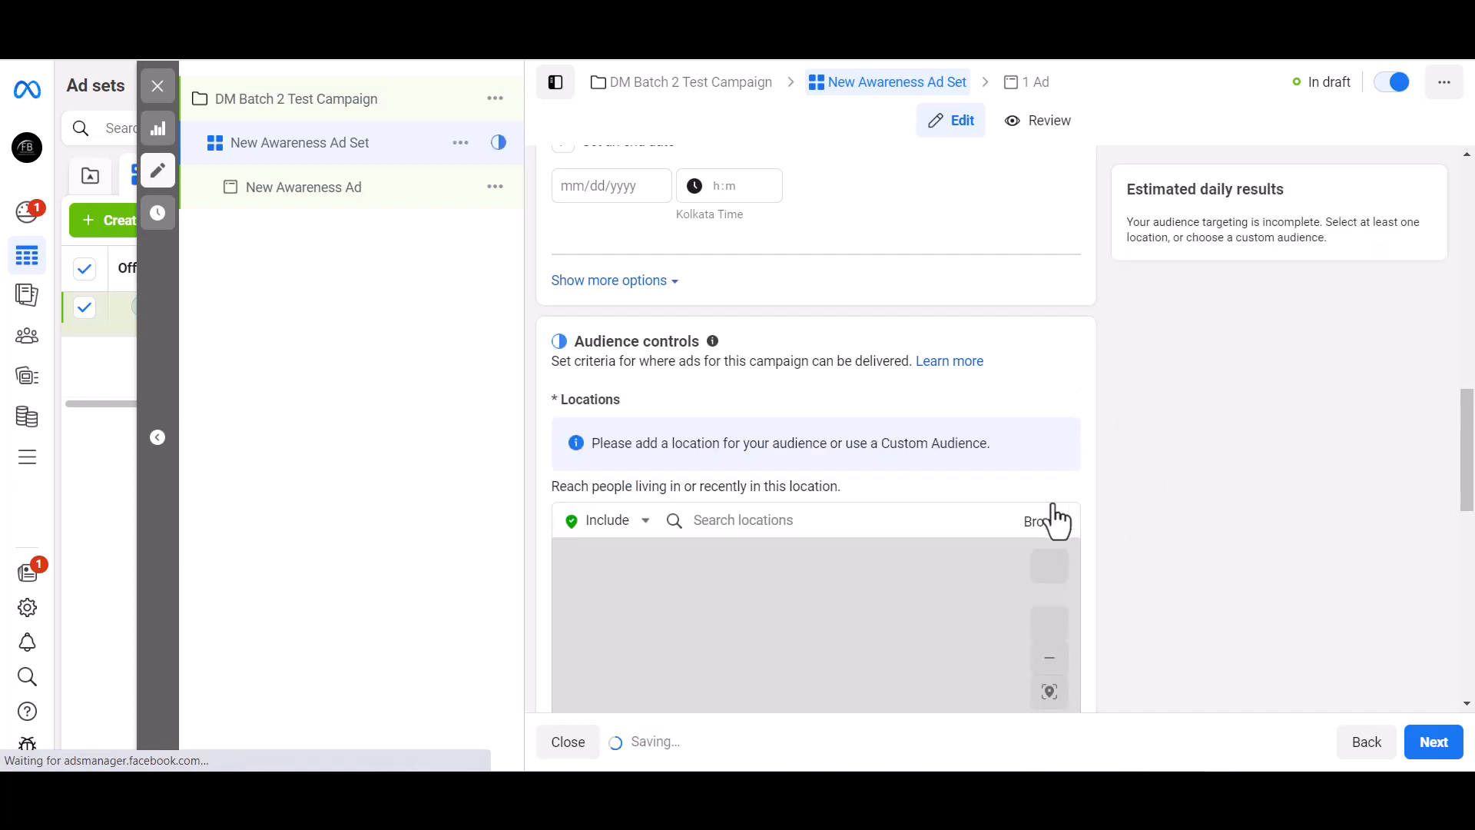
pyautogui.click(803, 522)
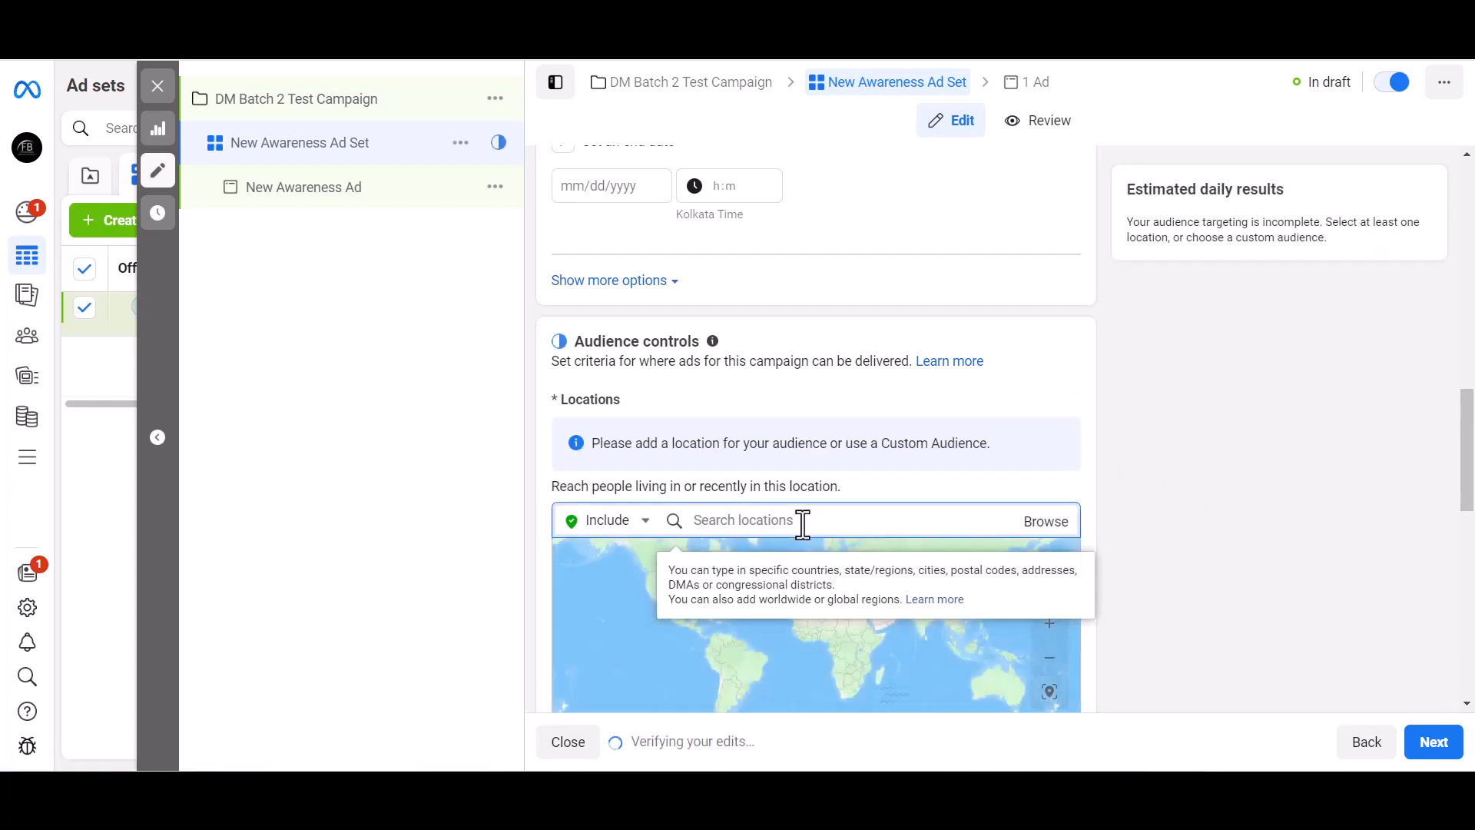
pyautogui.write('Hyderabad')
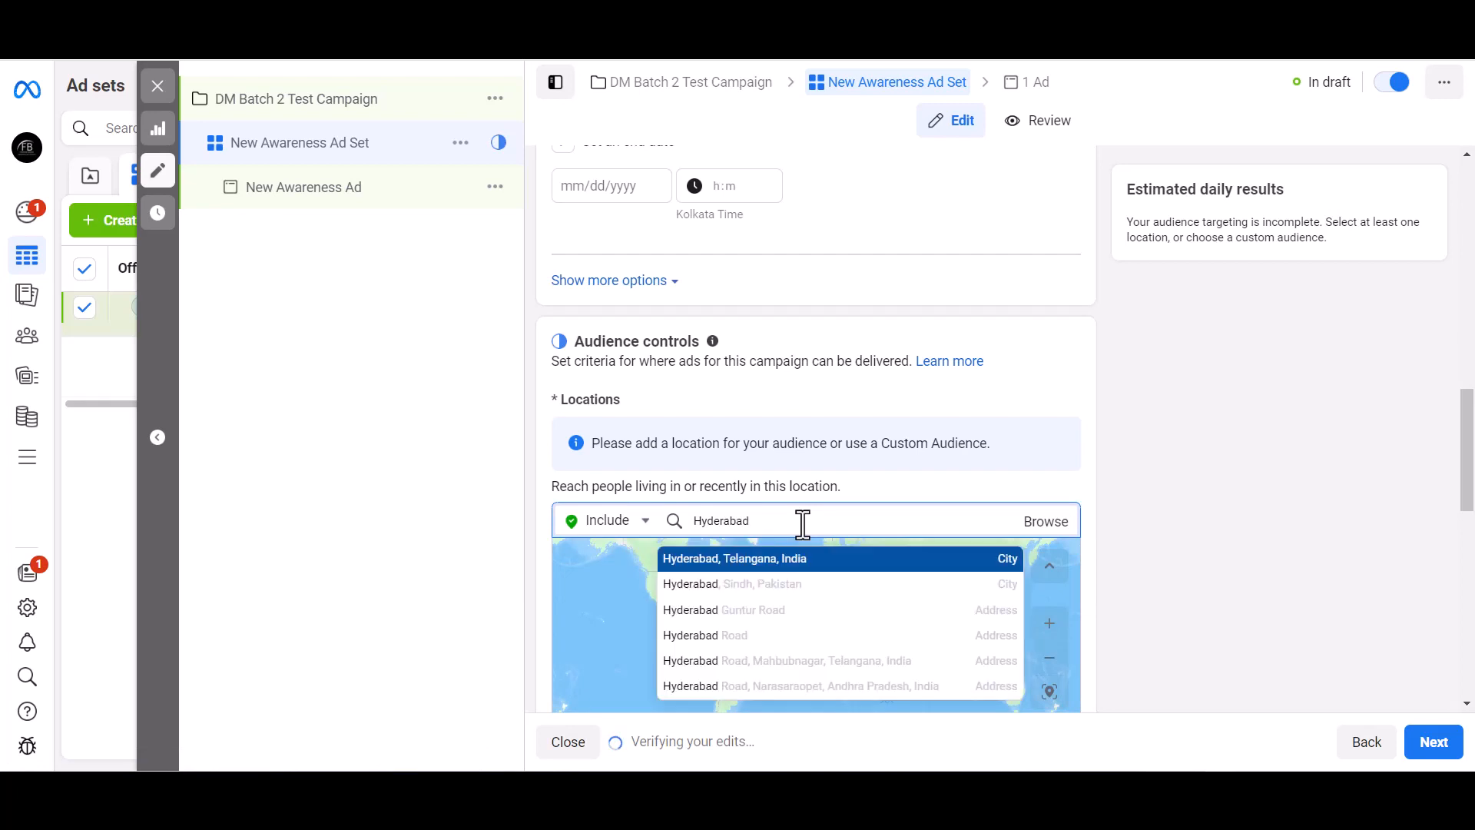
pyautogui.click(787, 572)
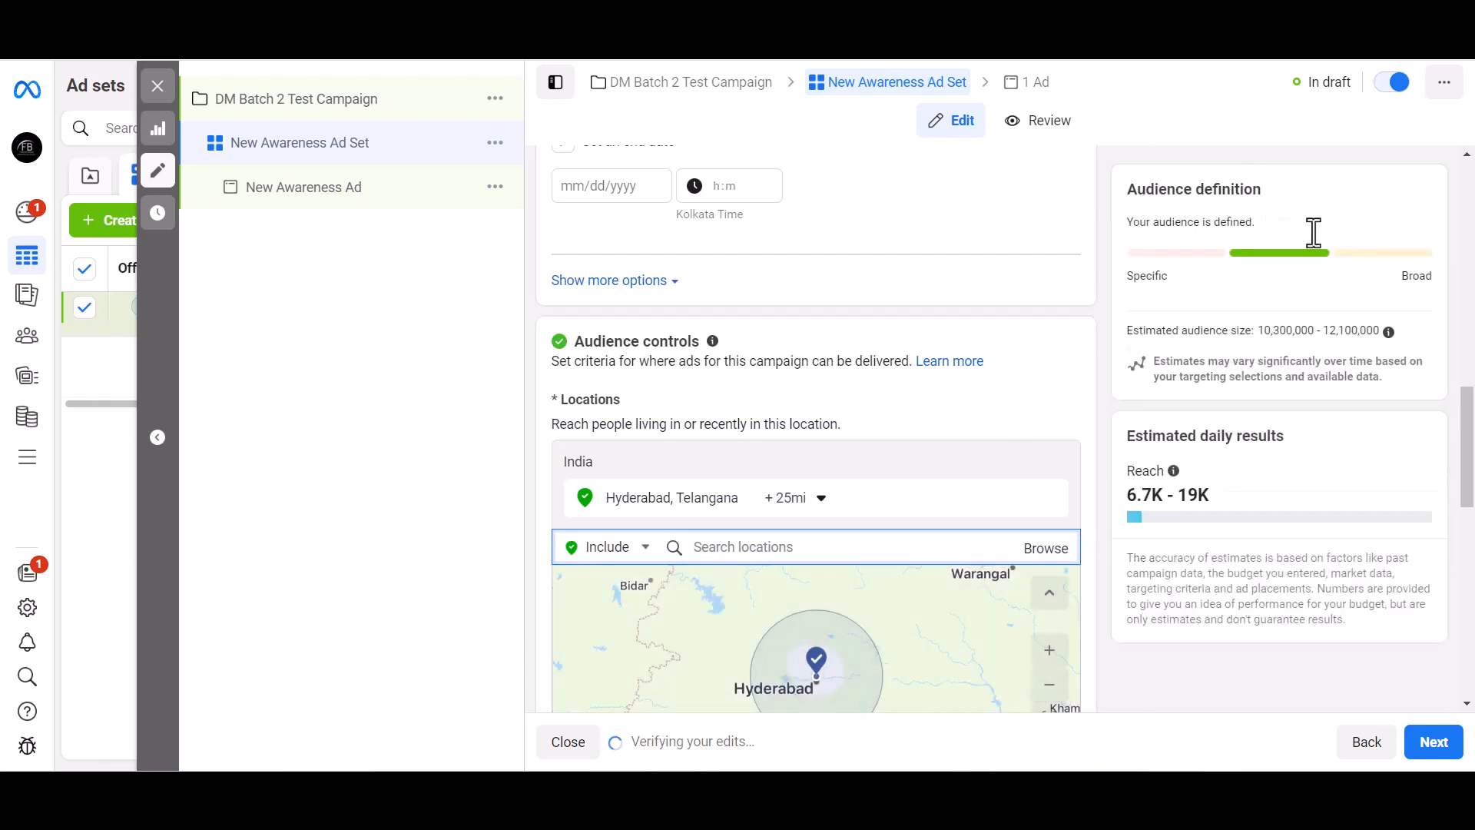
# Check the estimated audience size and open the radius options for the Hyderabad location
pyautogui.moveTo(1260, 330); pyautogui.dragTo(1317, 329)
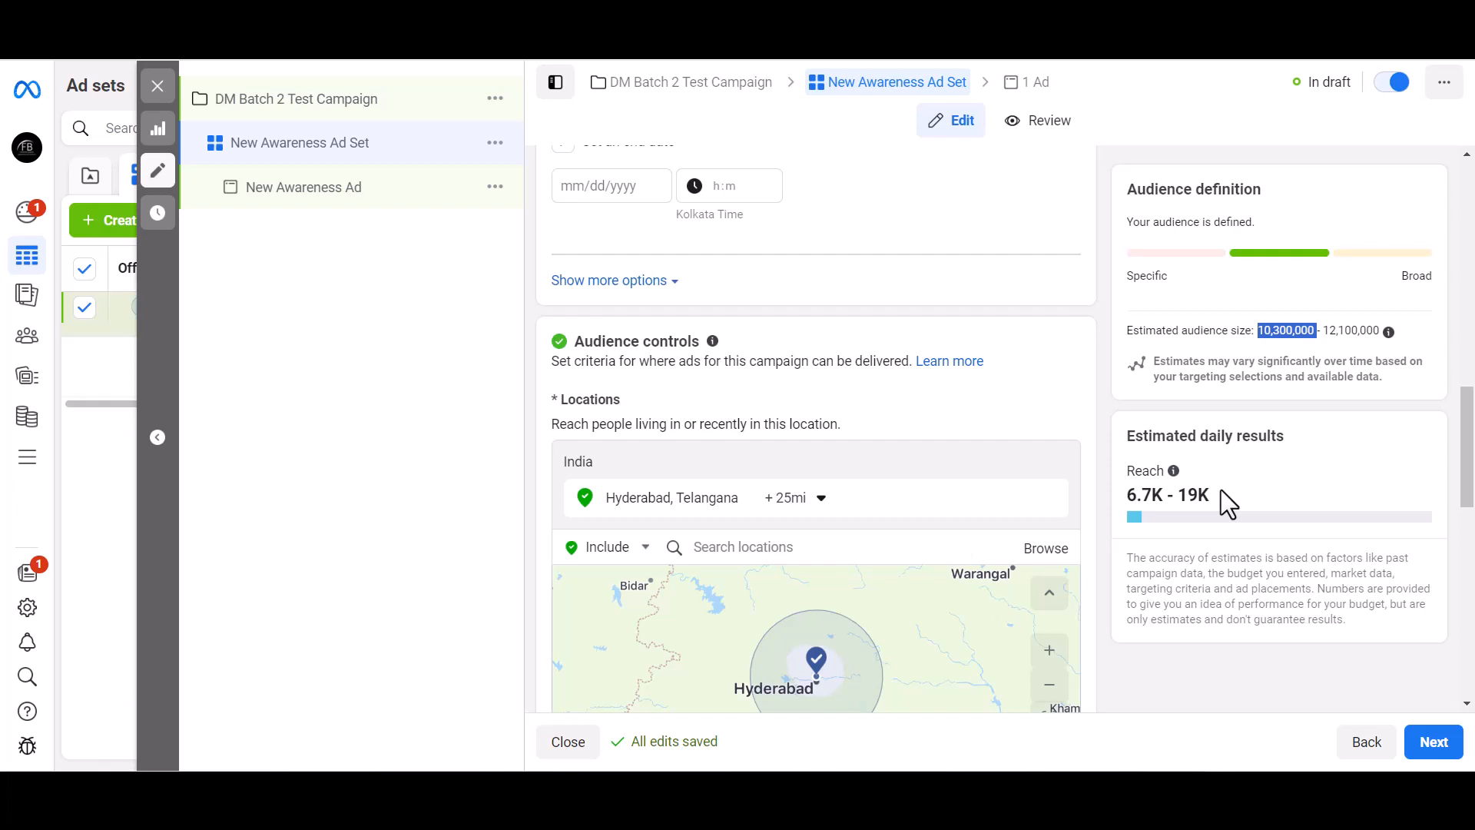
pyautogui.click(787, 520)
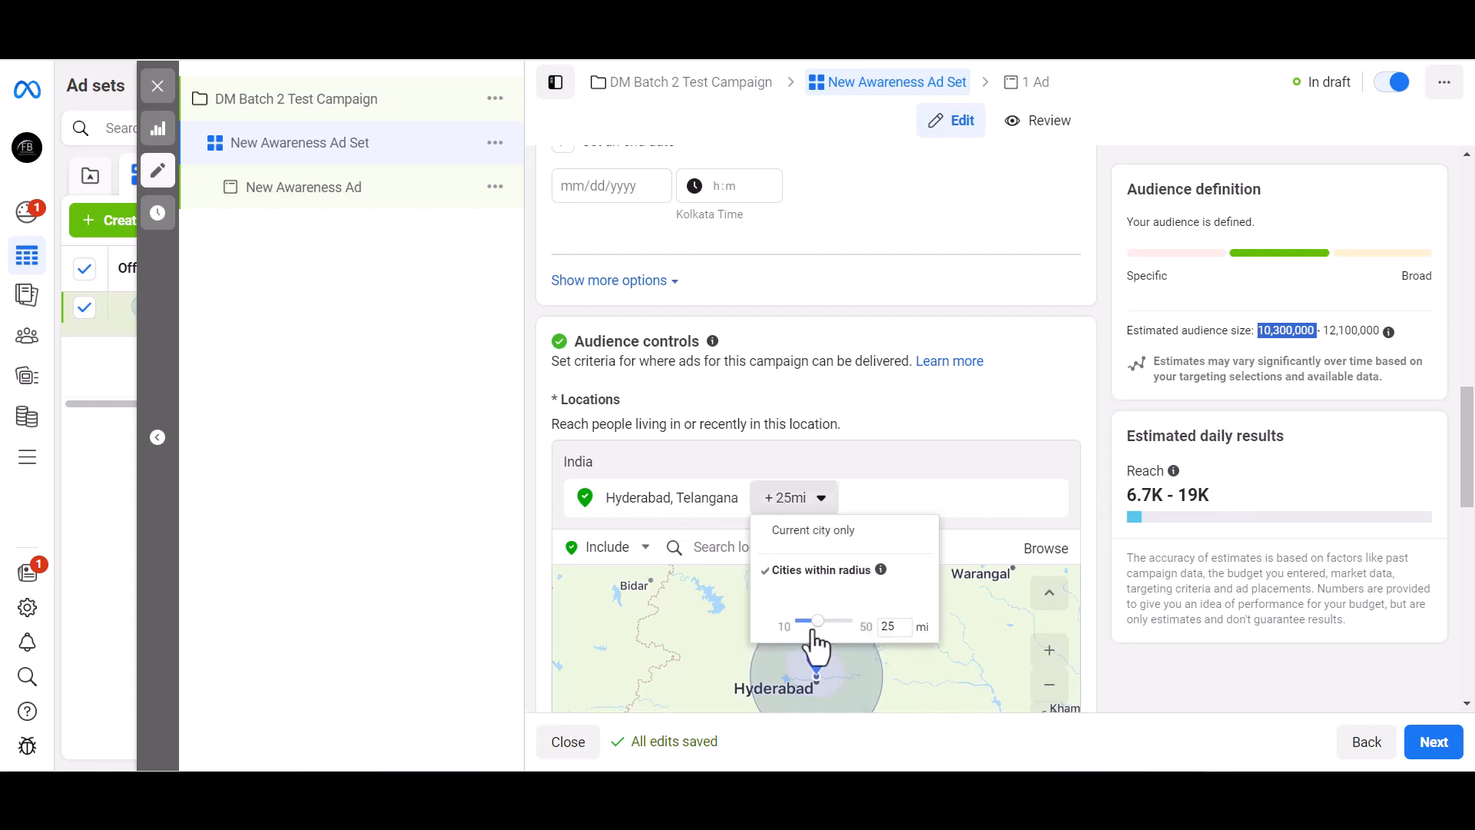
# Set the Hyderabad location's radius to 10 mi, and replace that location with the place Charminar in the audience locations
pyautogui.moveTo(817, 622); pyautogui.dragTo(790, 622)
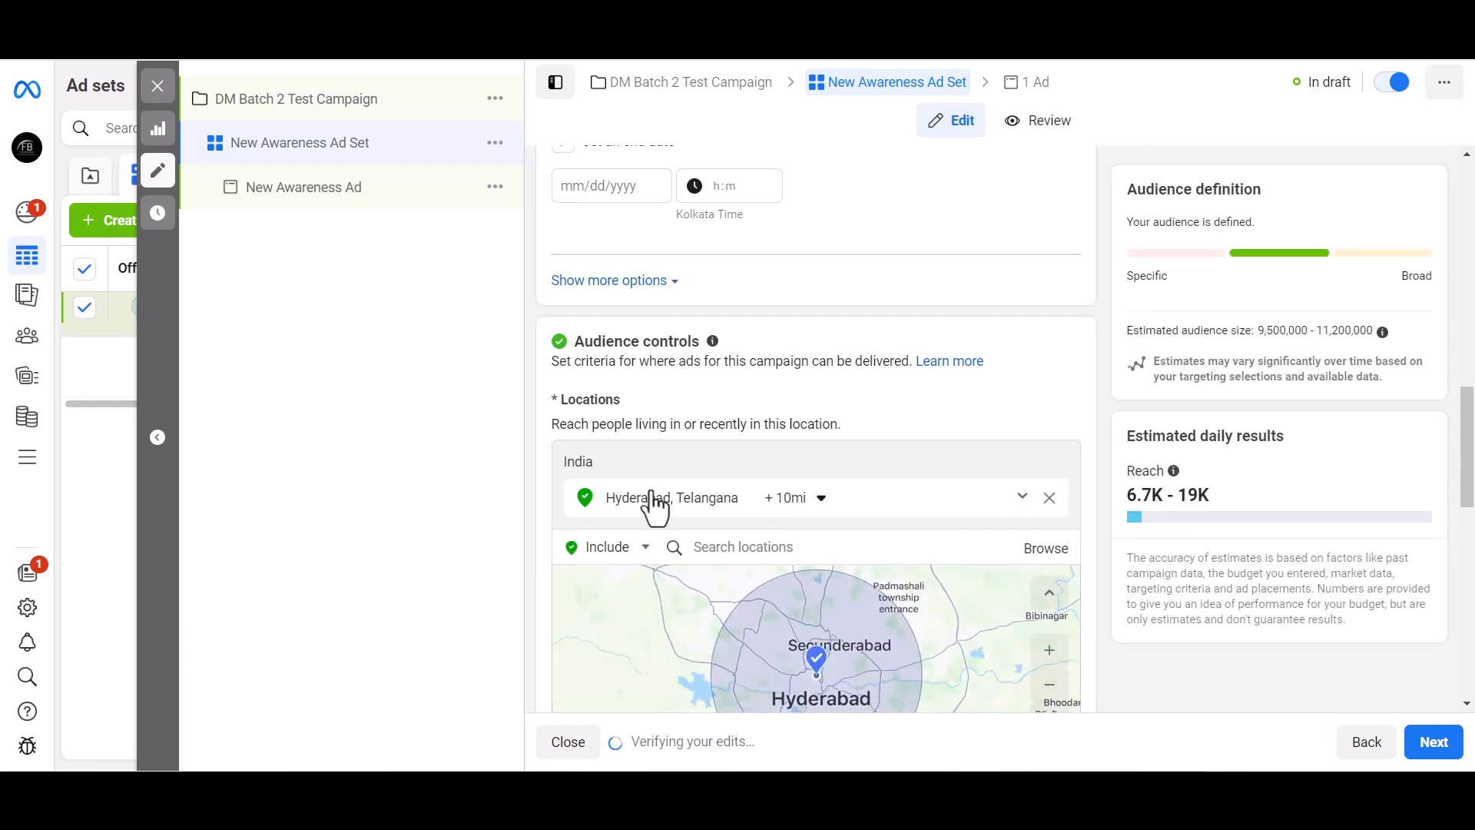
pyautogui.click(1050, 498)
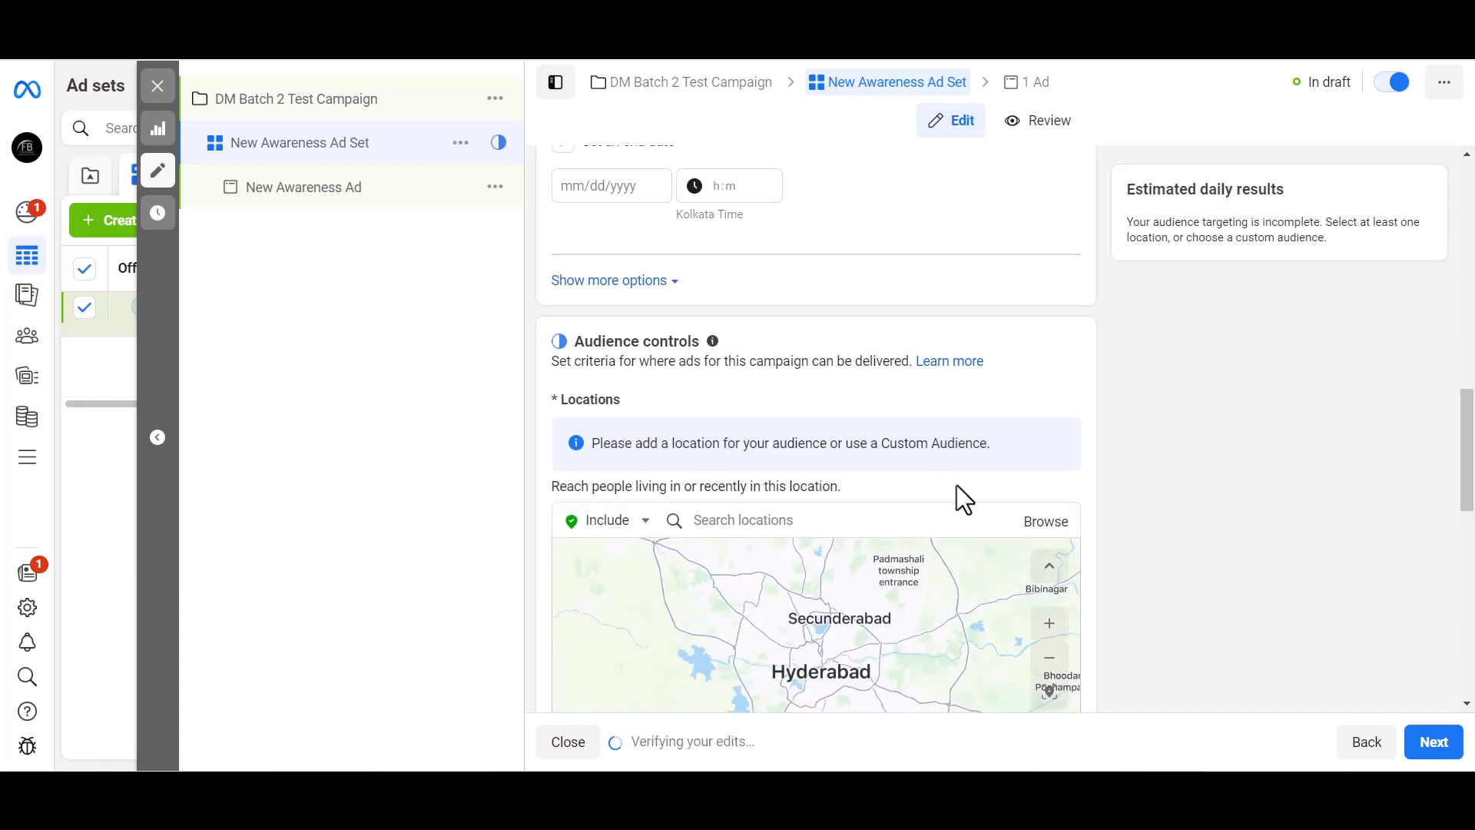
pyautogui.click(869, 509)
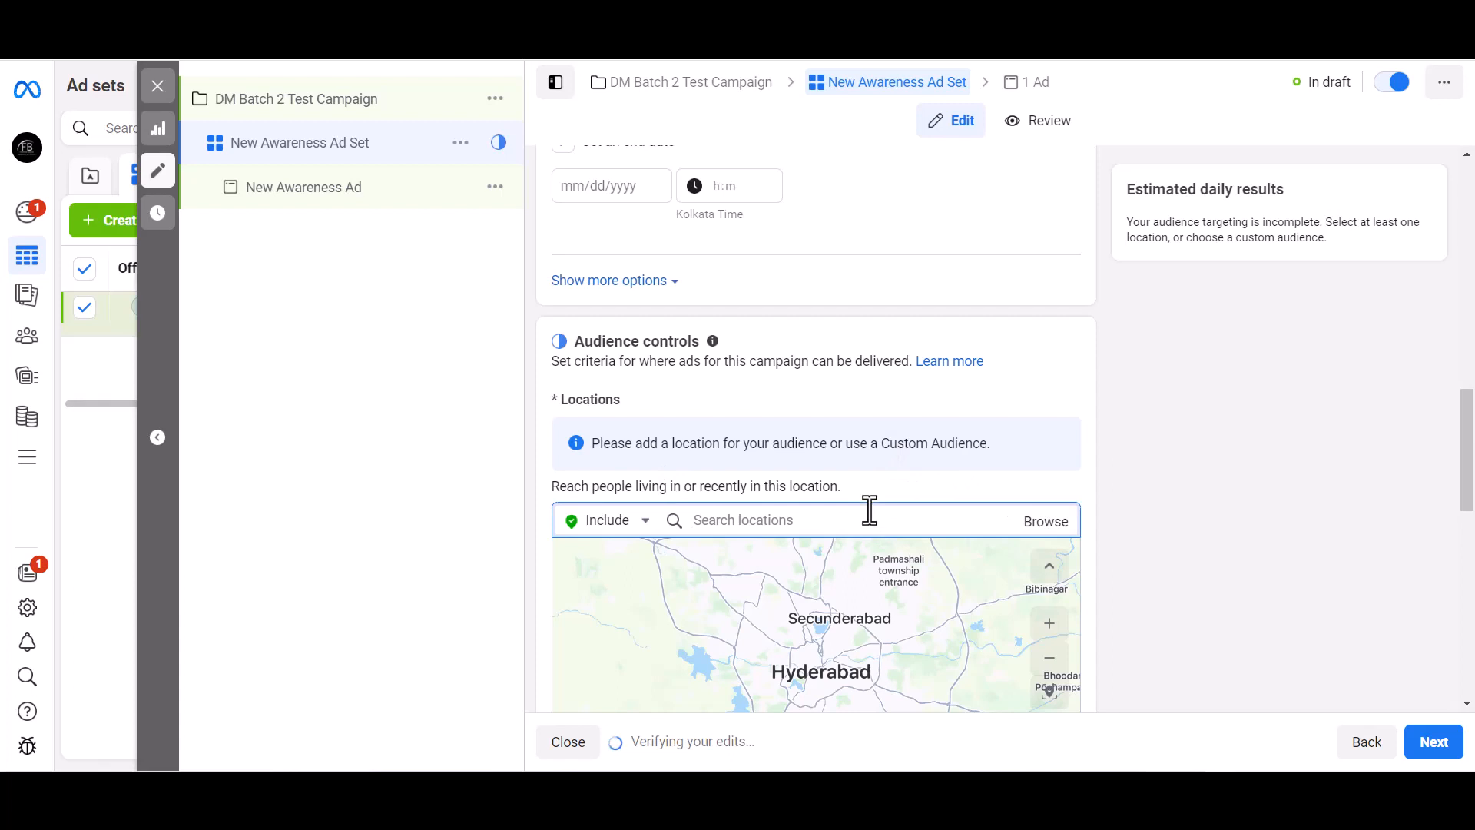
pyautogui.write('Charminar')
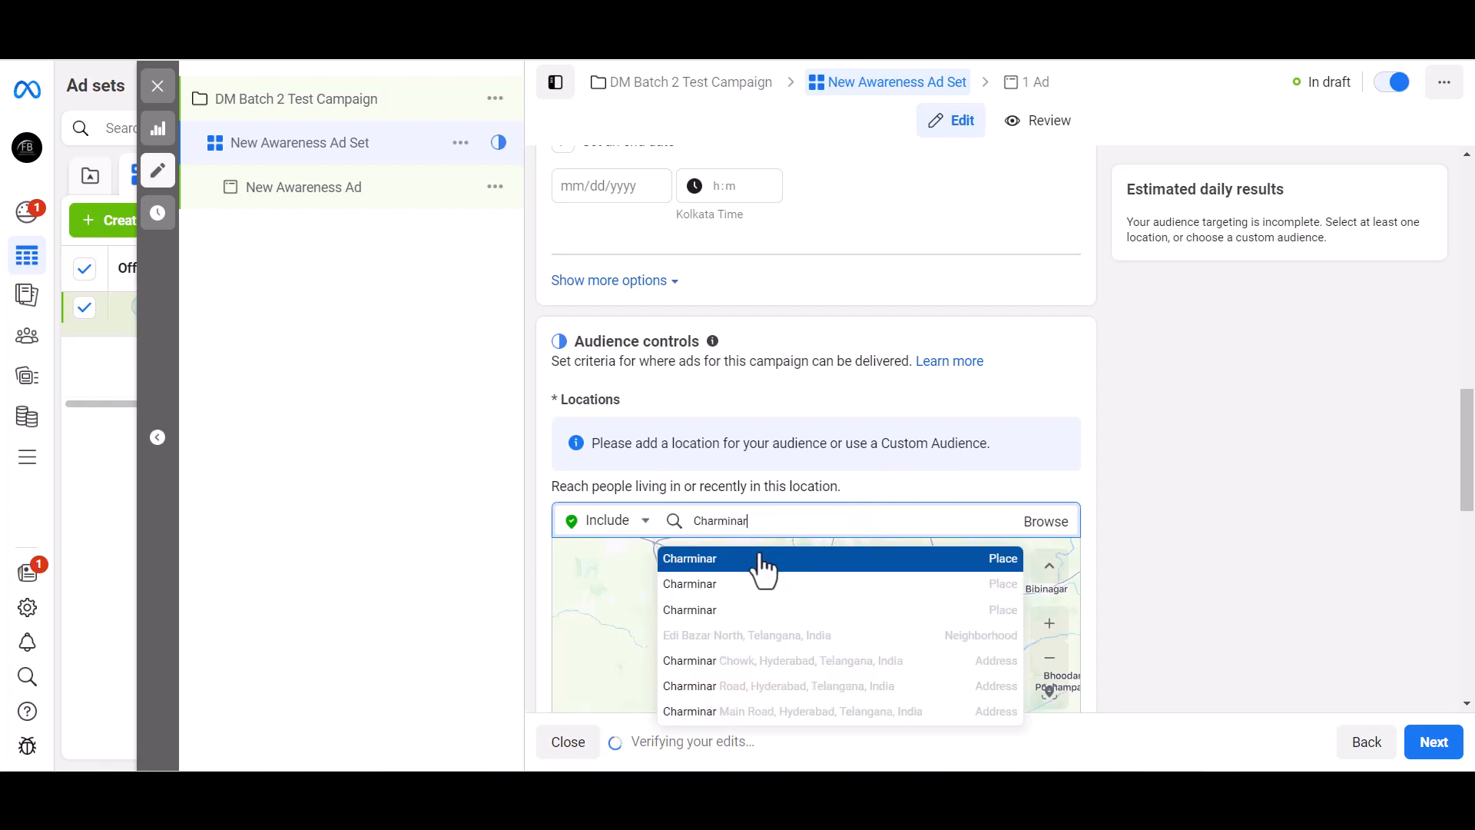
pyautogui.click(704, 568)
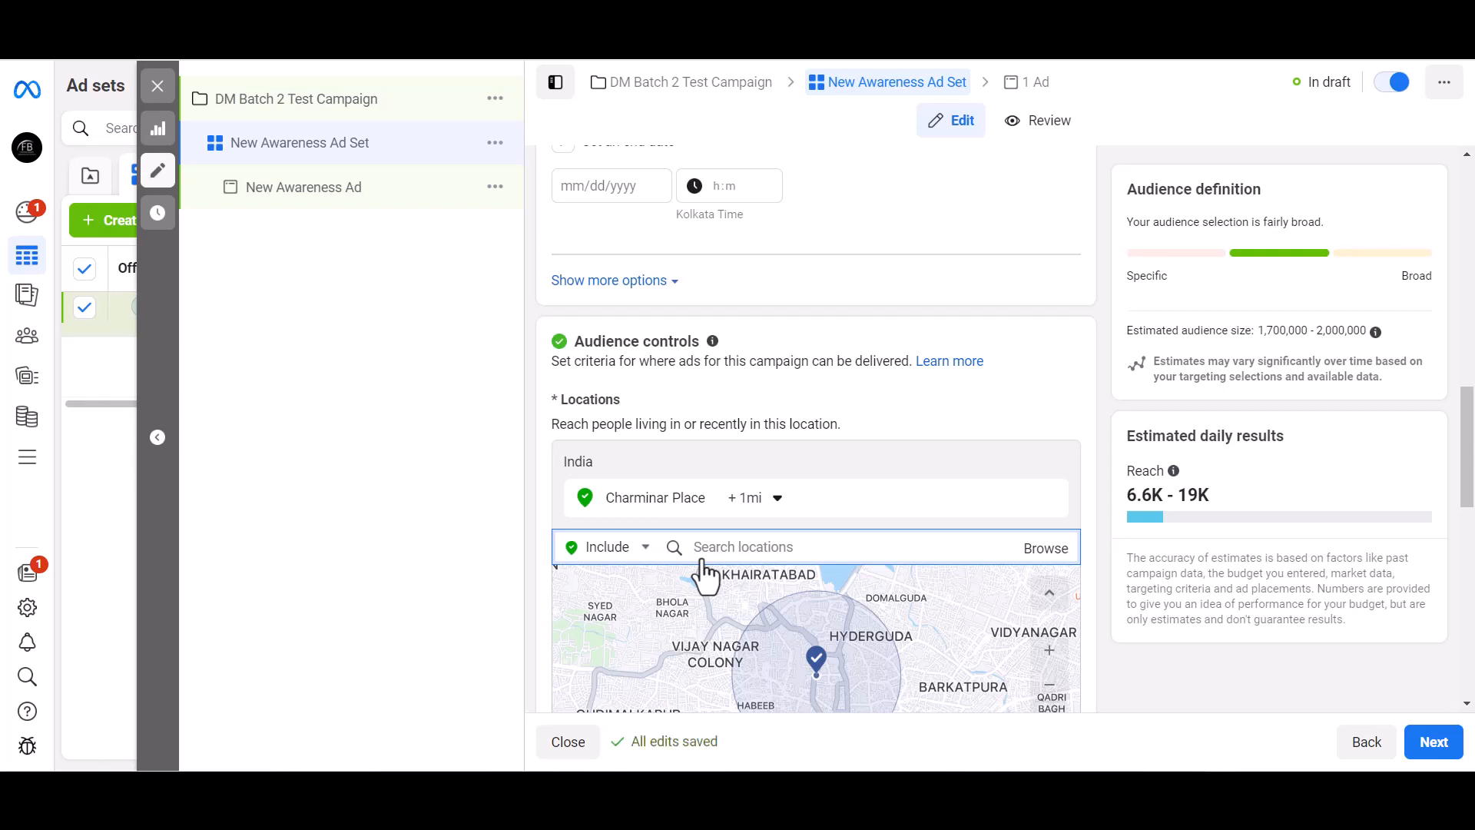
# Set the Charminar location's radius to 5 mi and check the estimated daily reach
pyautogui.click(757, 507)
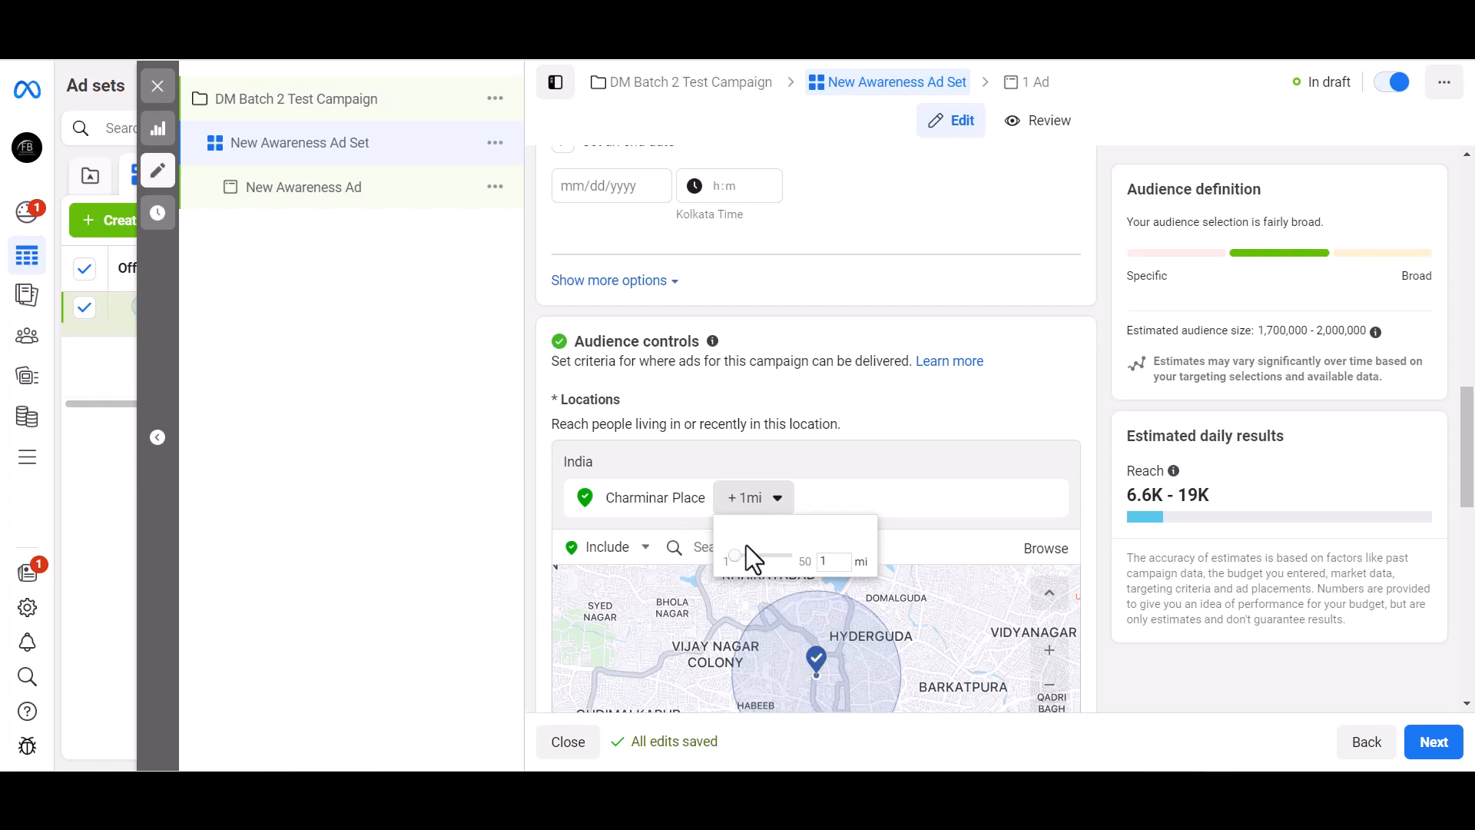
pyautogui.doubleClick(823, 561)
pyautogui.write('5')
pyautogui.click(979, 461)
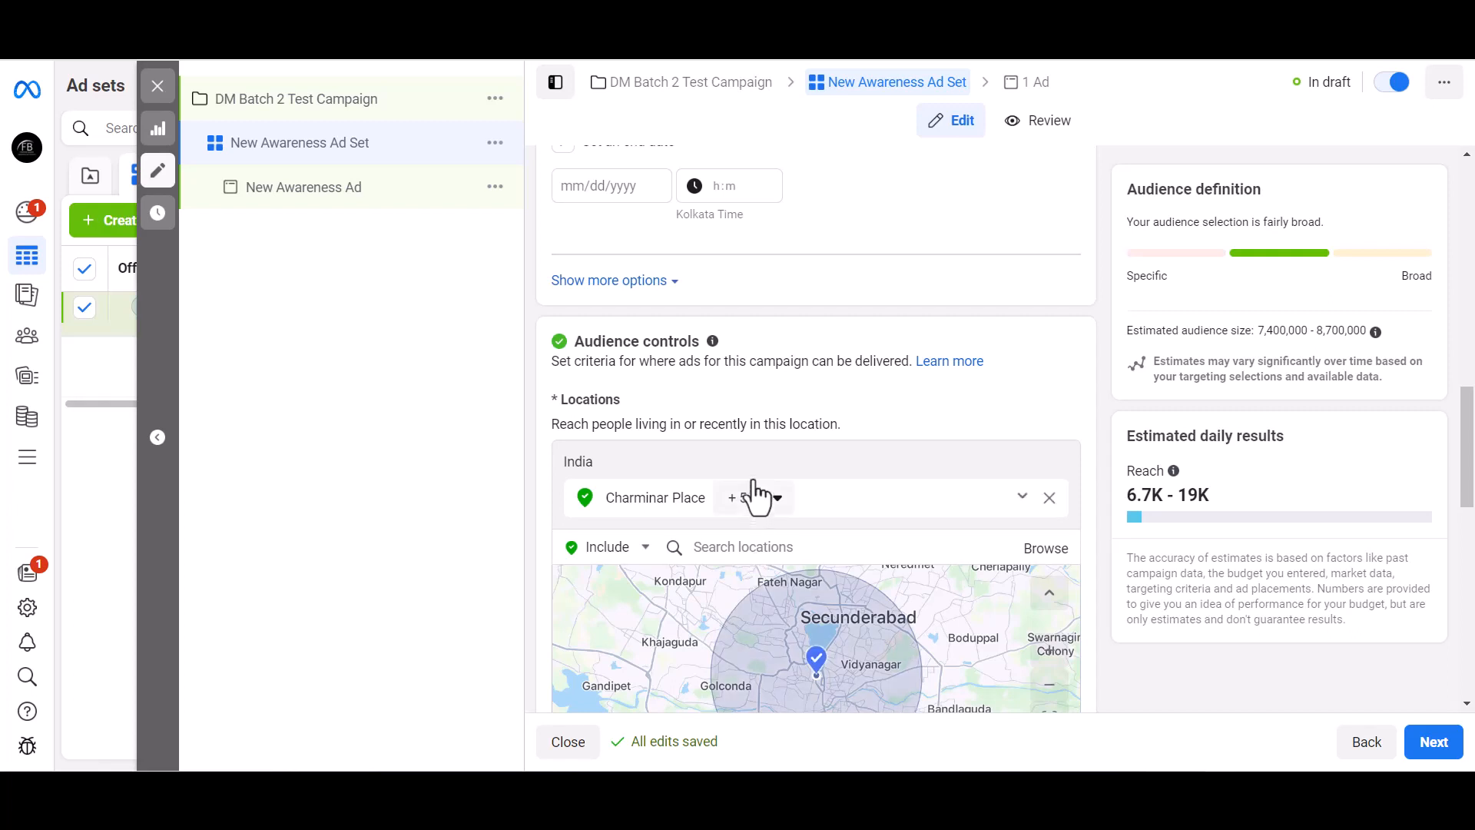
pyautogui.scroll(-2, 817, 428)
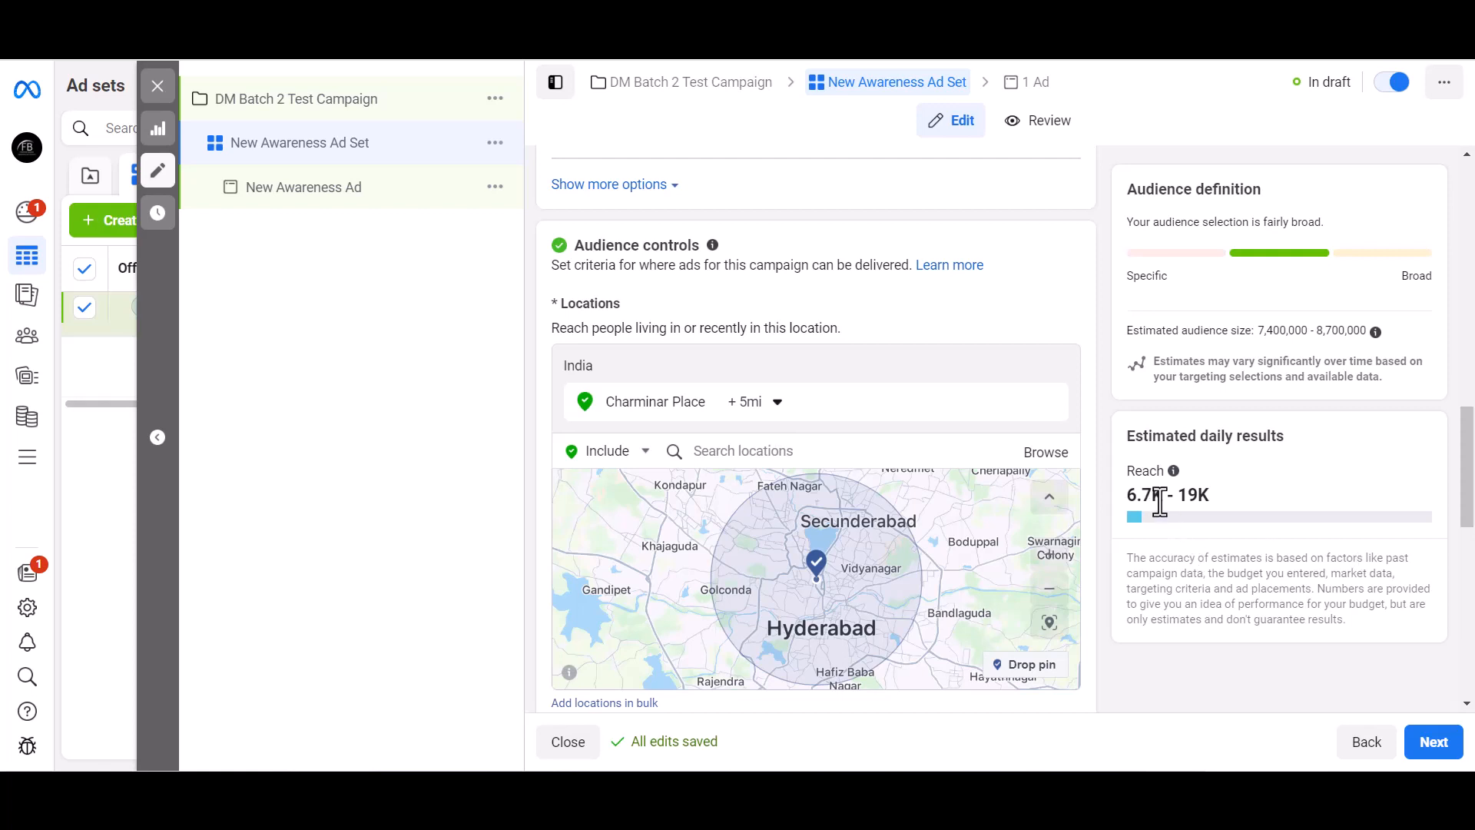
pyautogui.moveTo(1163, 499); pyautogui.dragTo(1207, 495)
# Set the audience's minimum age to 25
pyautogui.scroll(-3, 996, 332)
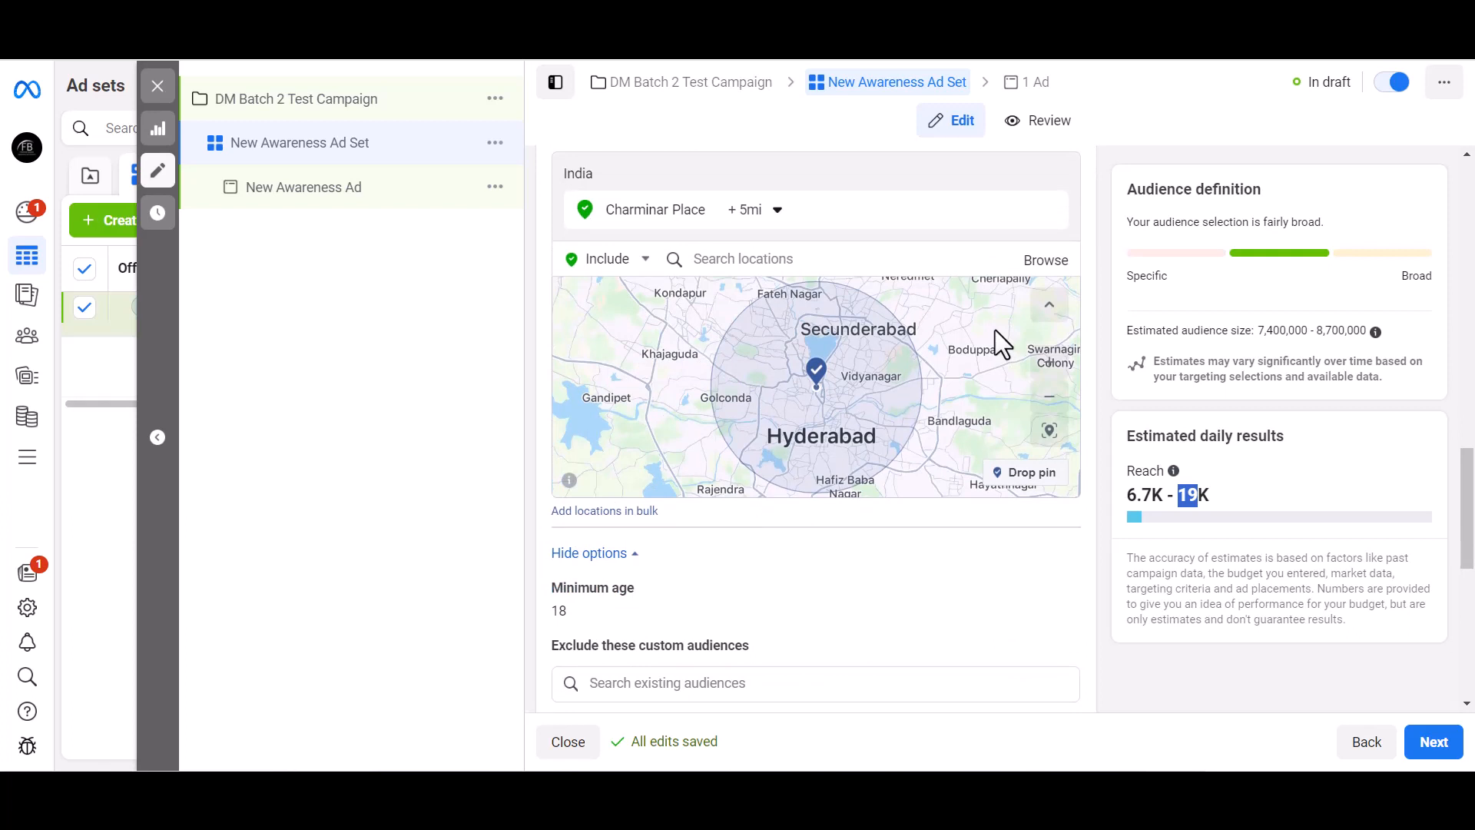
pyautogui.scroll(-2, 773, 438)
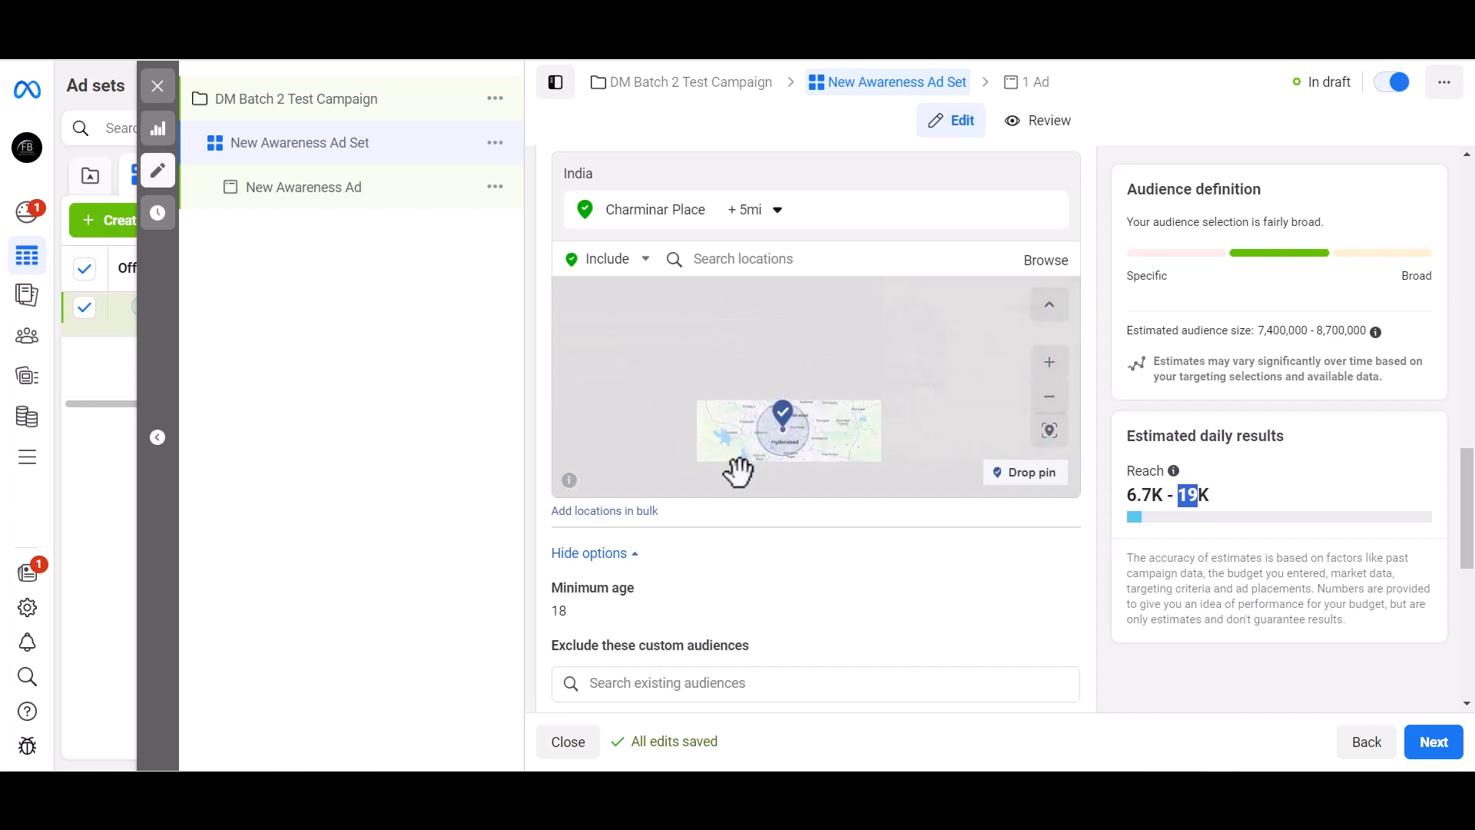
pyautogui.scroll(-2, 914, 588)
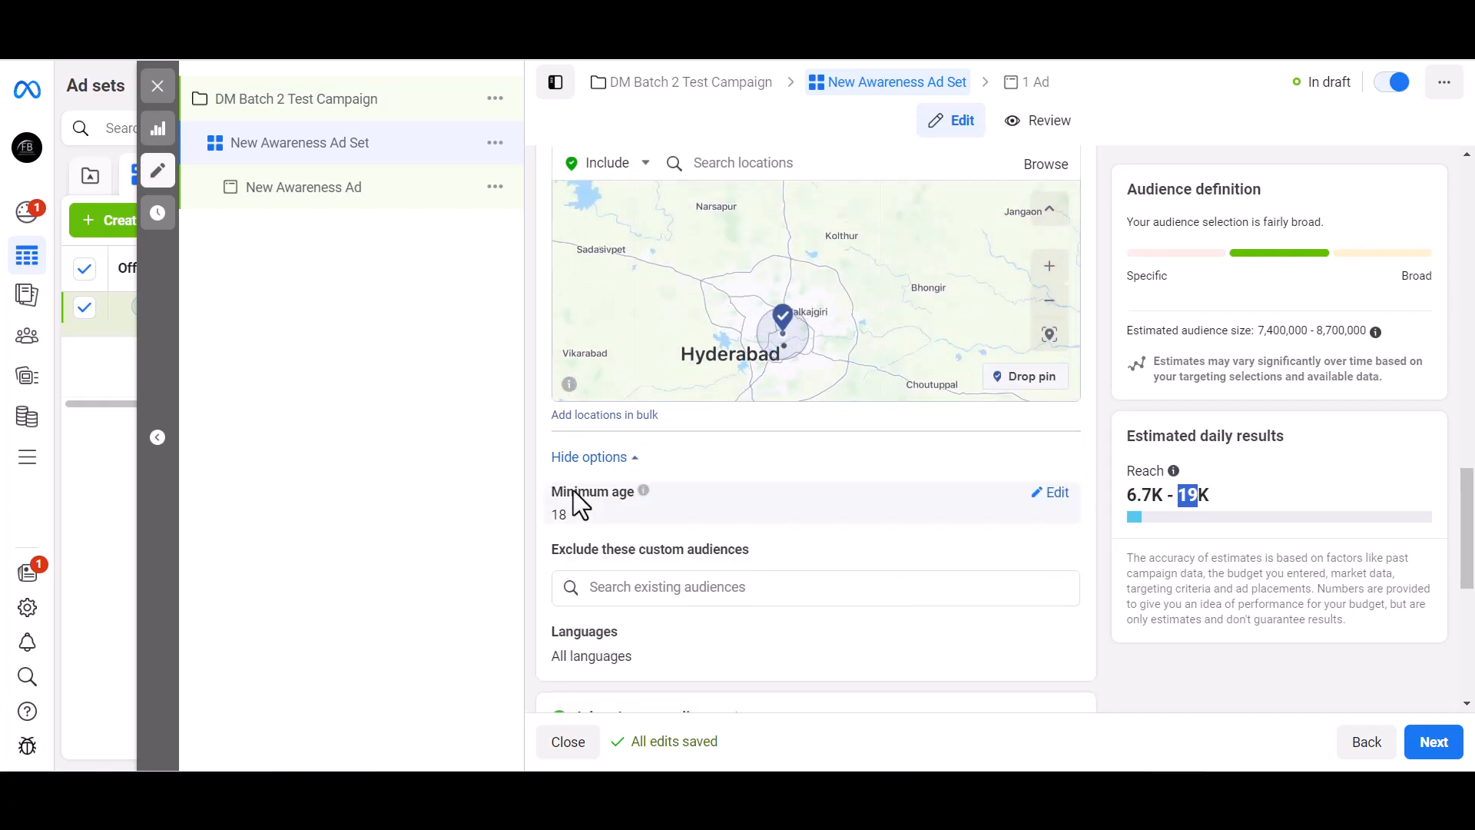
pyautogui.click(1050, 494)
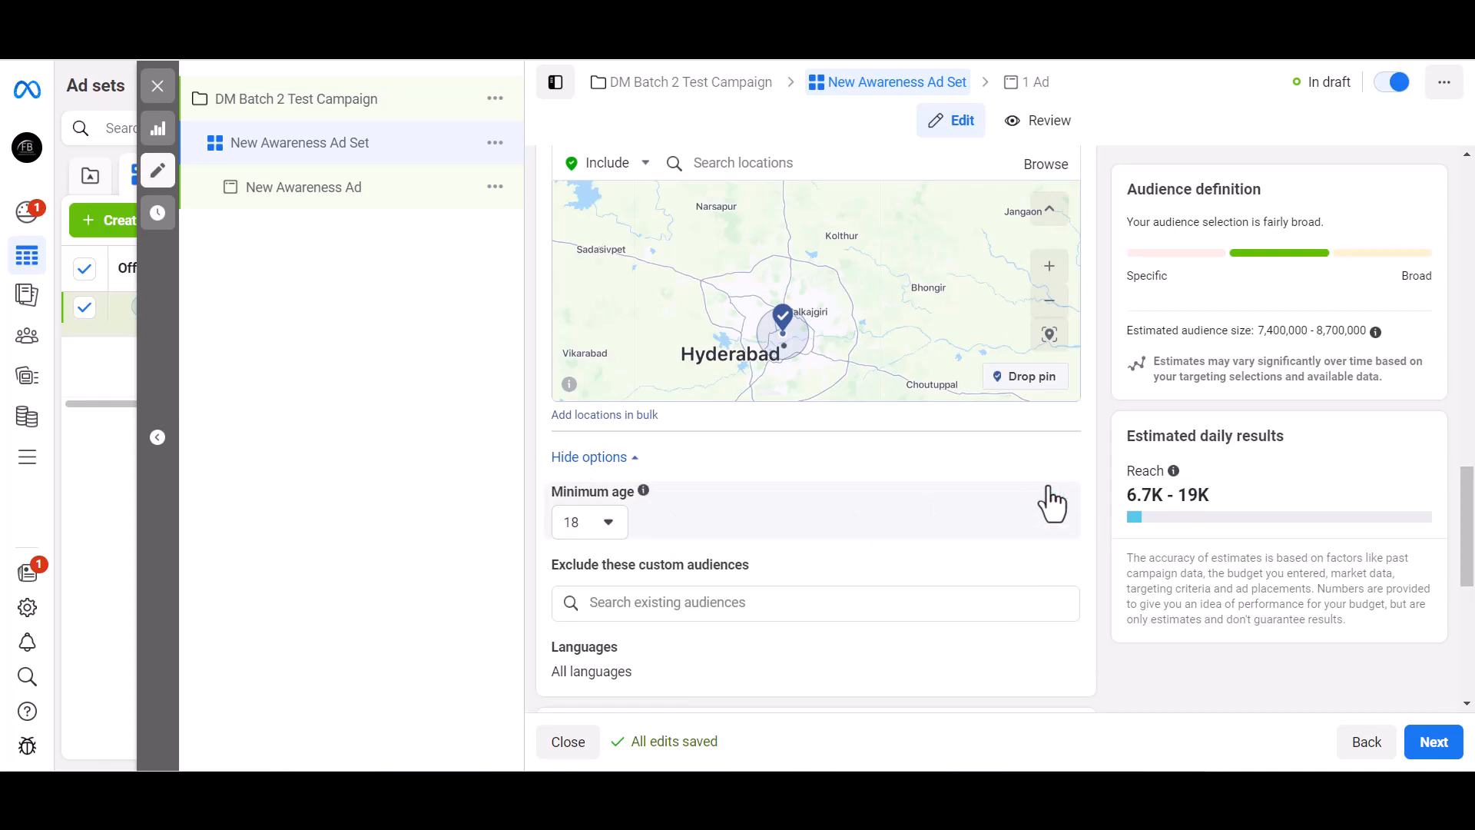
pyautogui.click(588, 518)
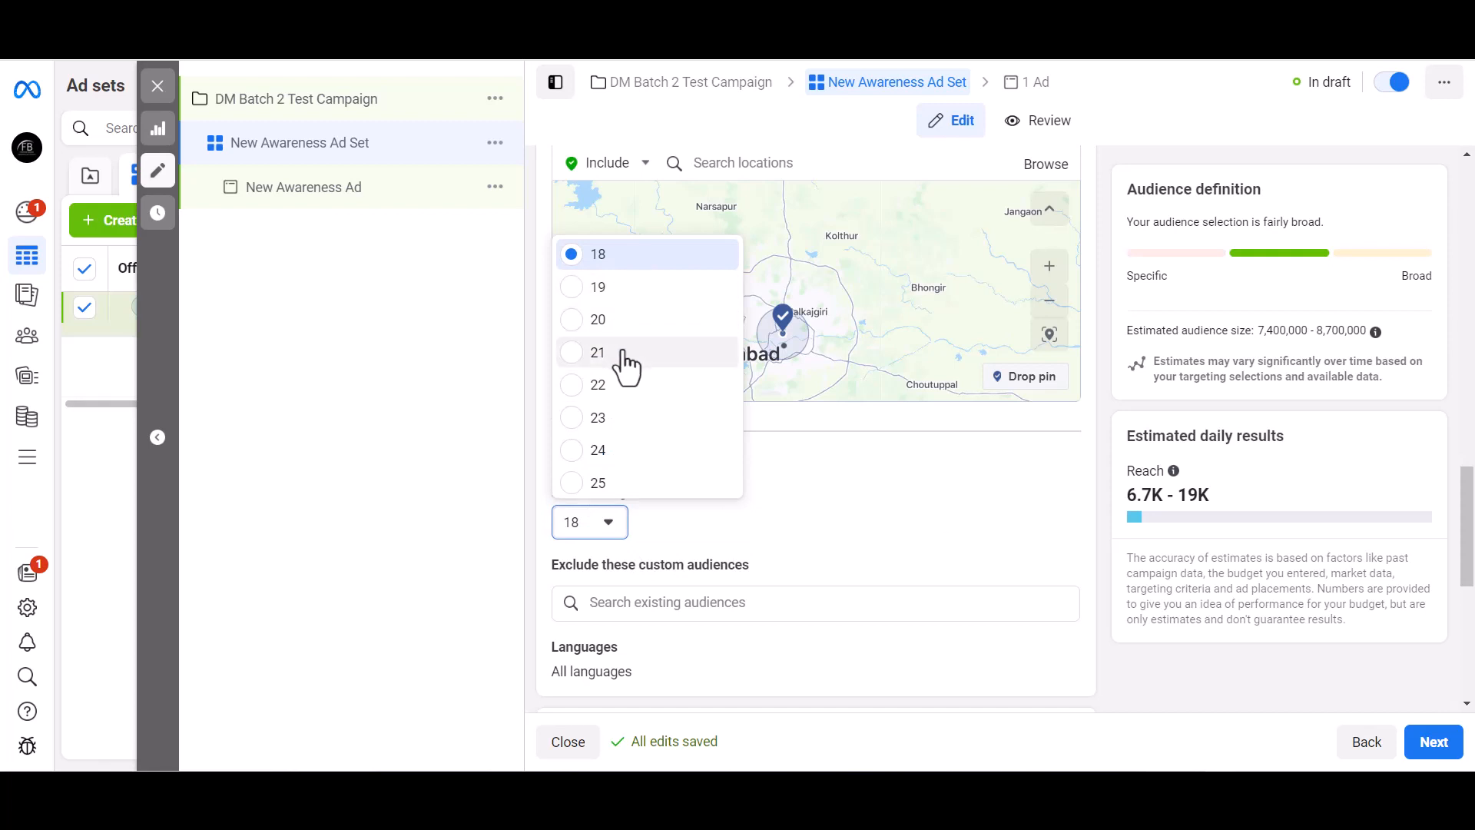
pyautogui.scroll(-1, 626, 368)
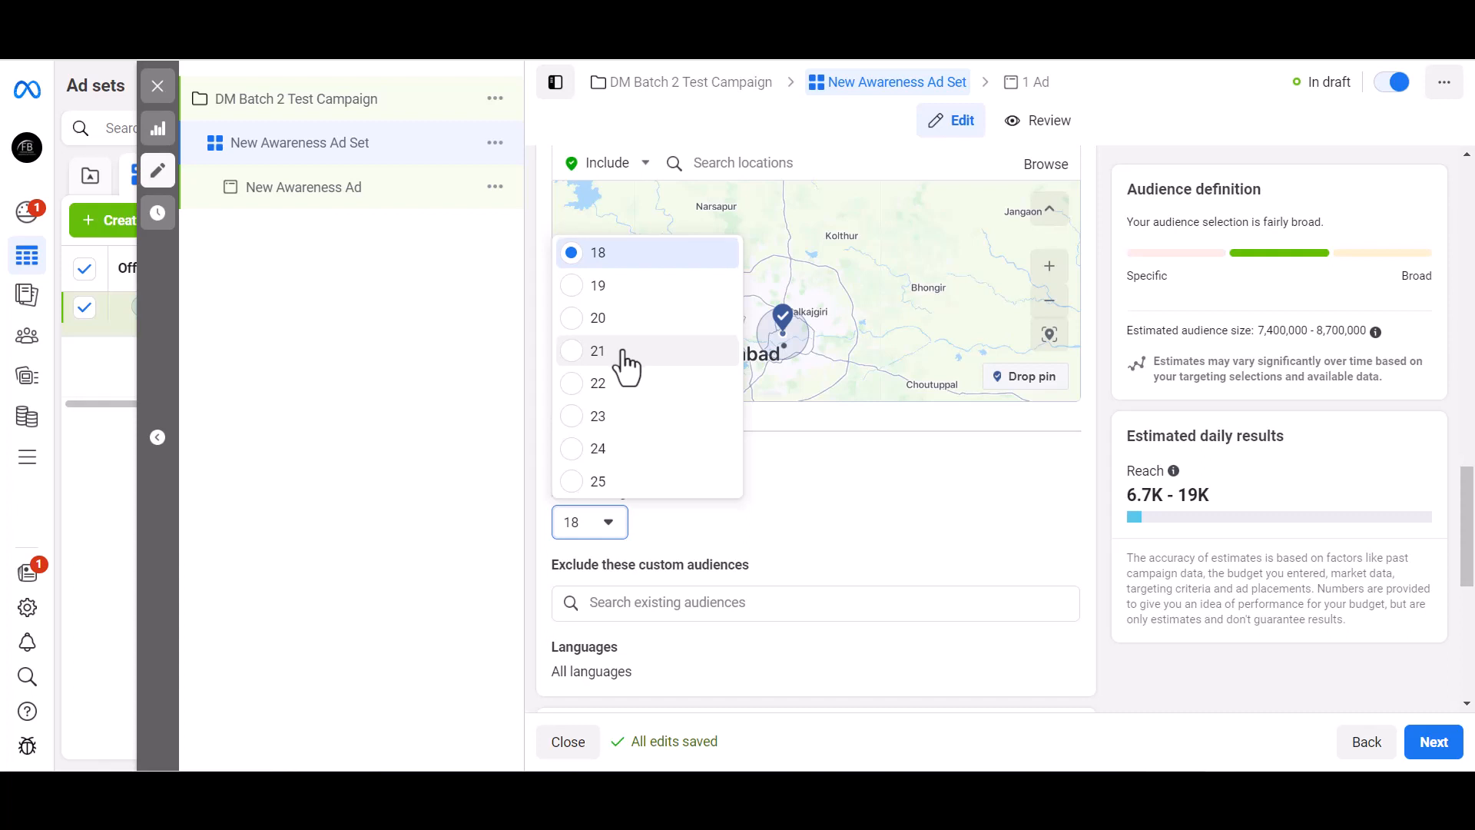
pyautogui.click(581, 484)
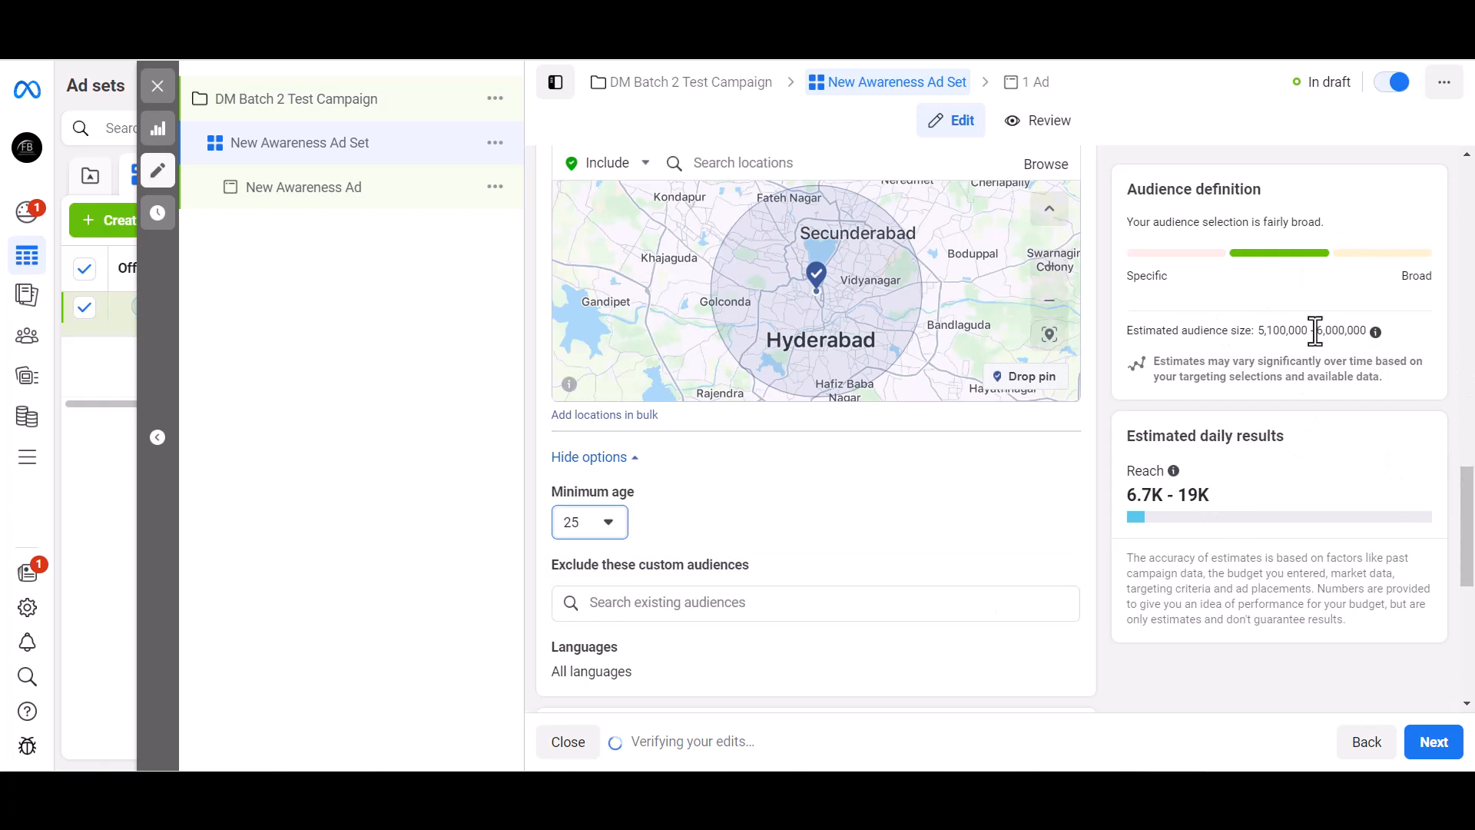
# Return the minimum age to 18 and check the estimated audience size
pyautogui.click(586, 524)
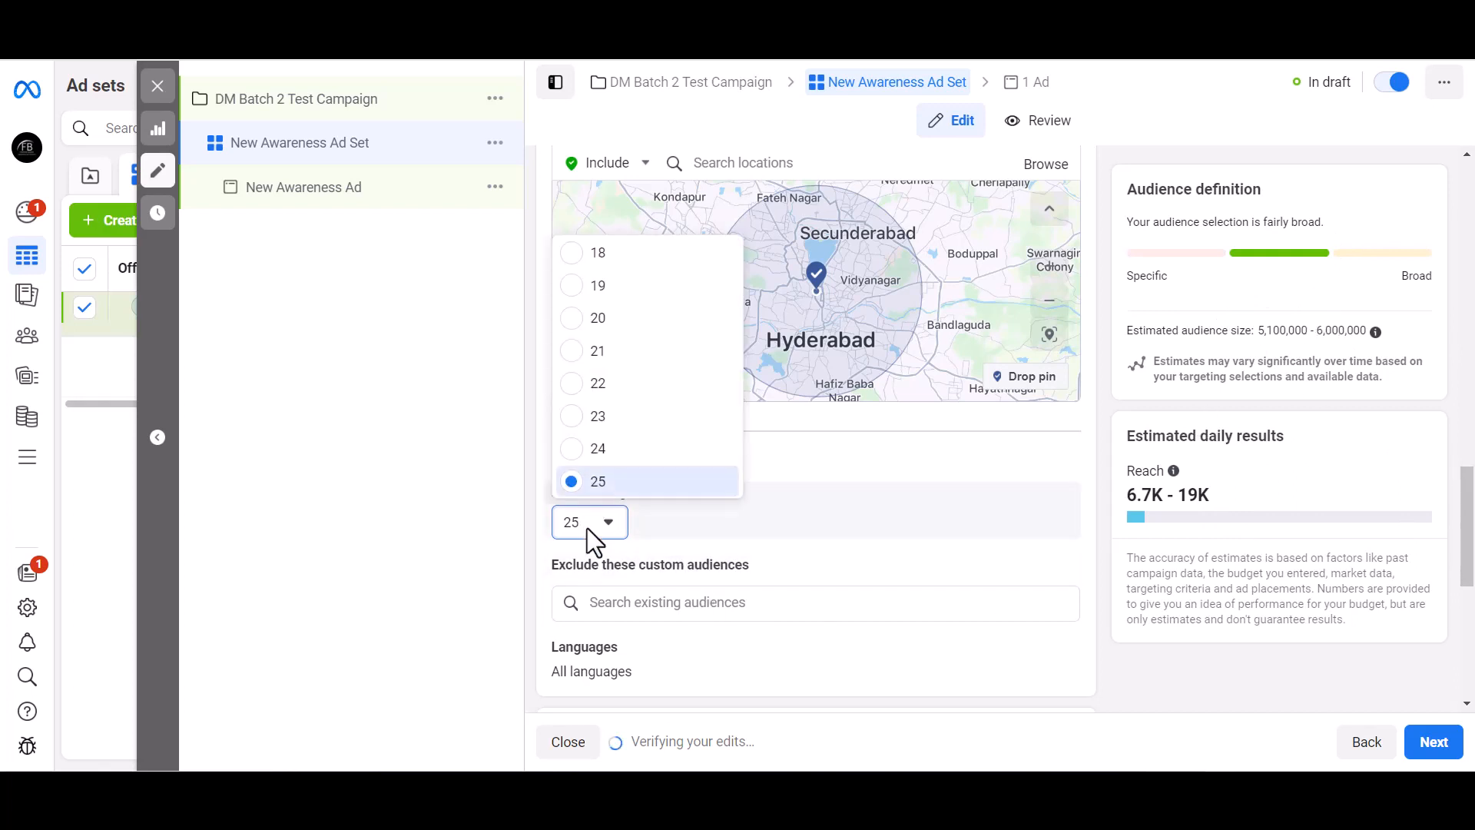
pyautogui.click(598, 256)
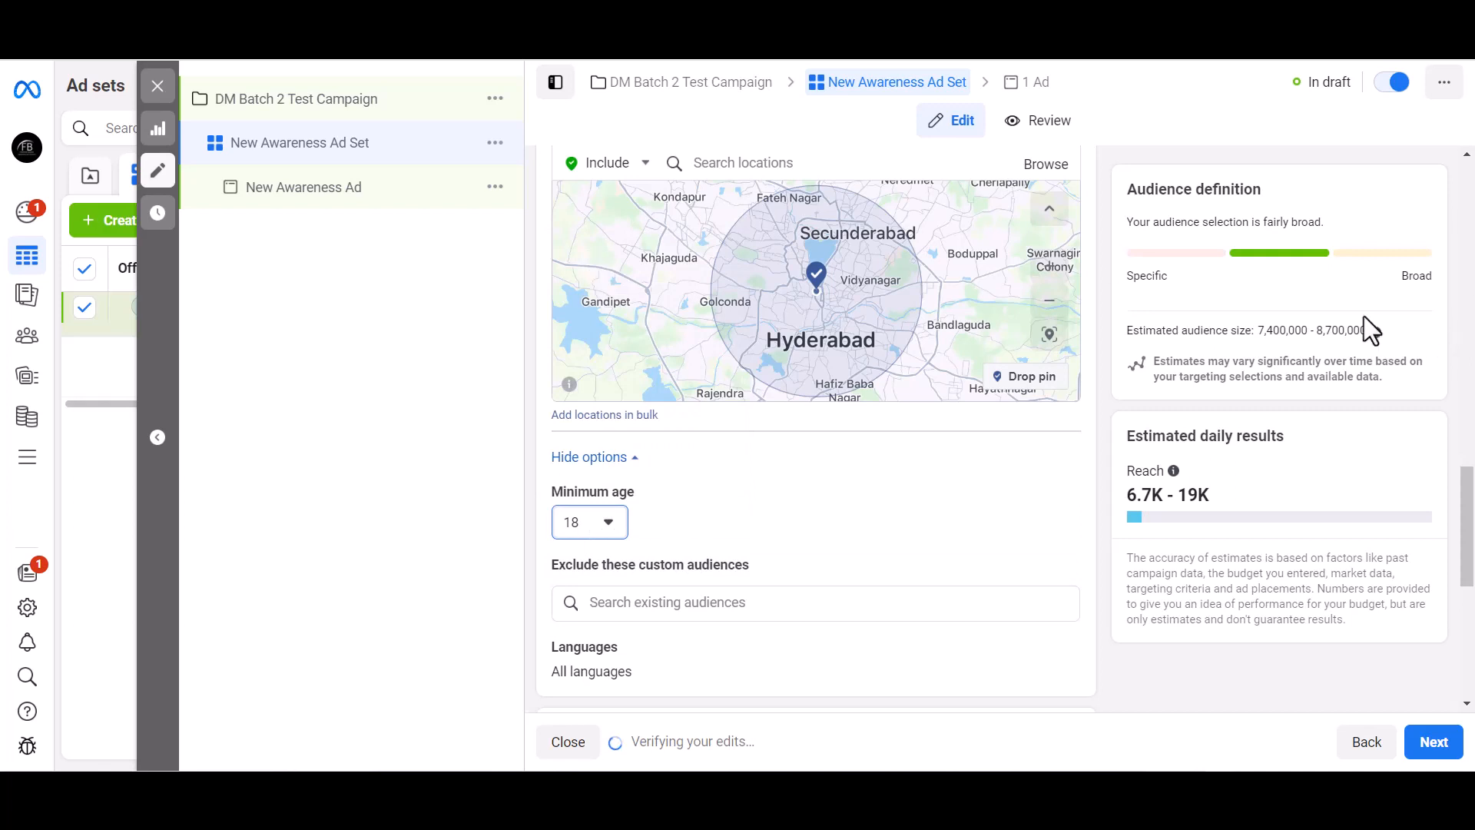
pyautogui.tripleClick(1340, 334)
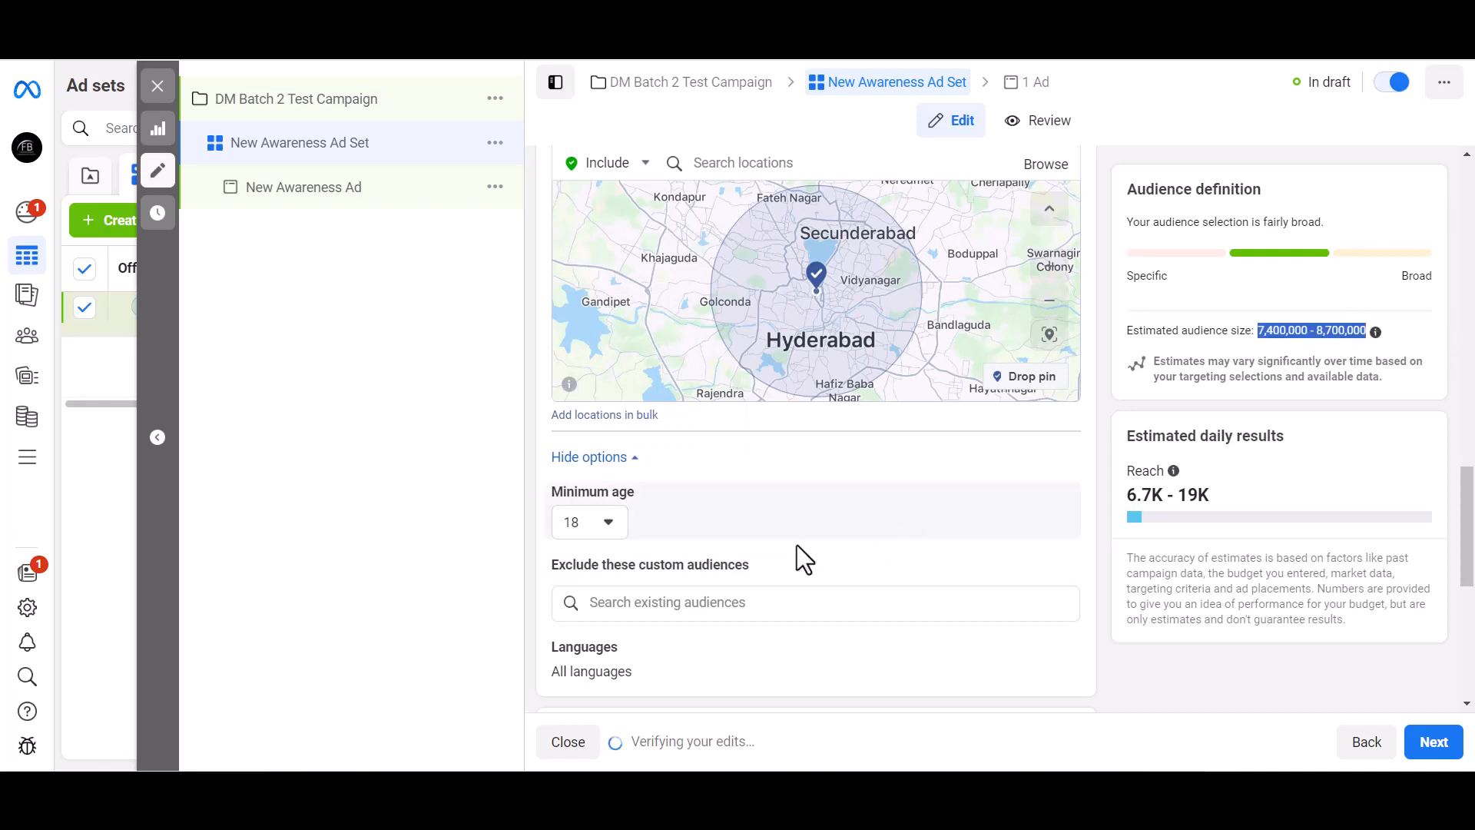
# Try a minimum age of 25 once more and restore it to 18
pyautogui.click(612, 530)
pyautogui.click(611, 528)
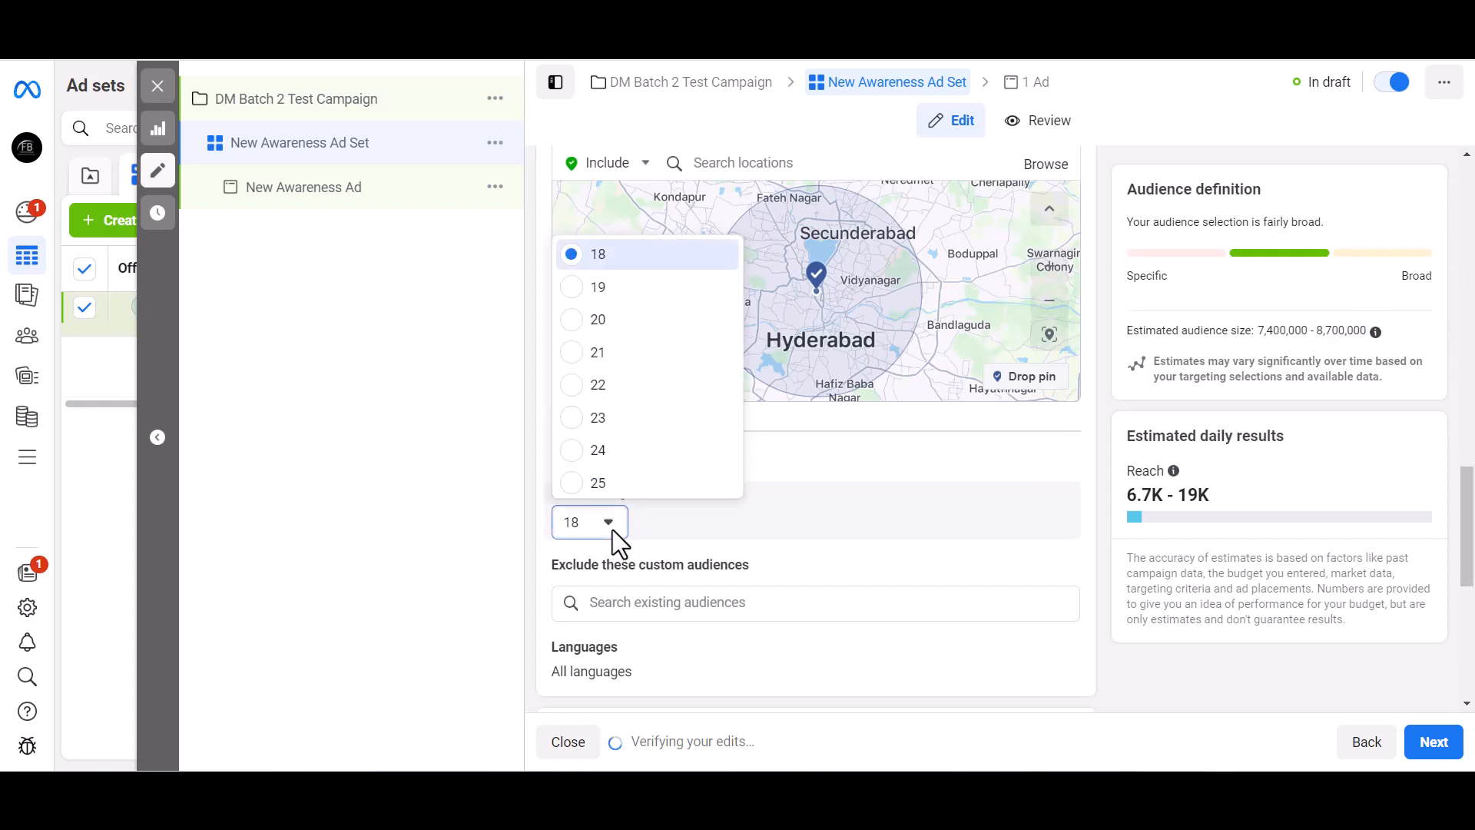
pyautogui.click(574, 518)
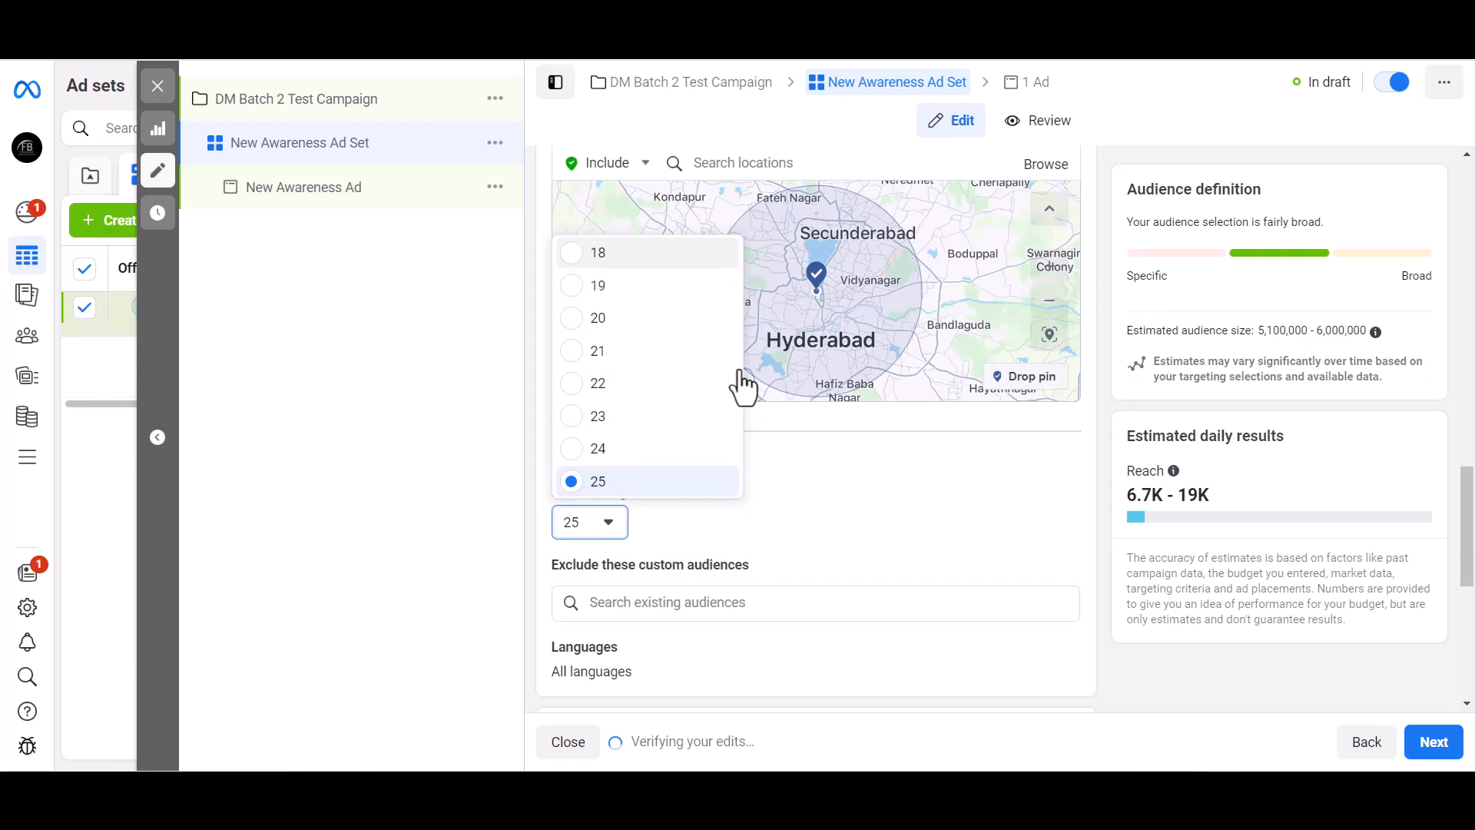
pyautogui.scroll(-2, 882, 539)
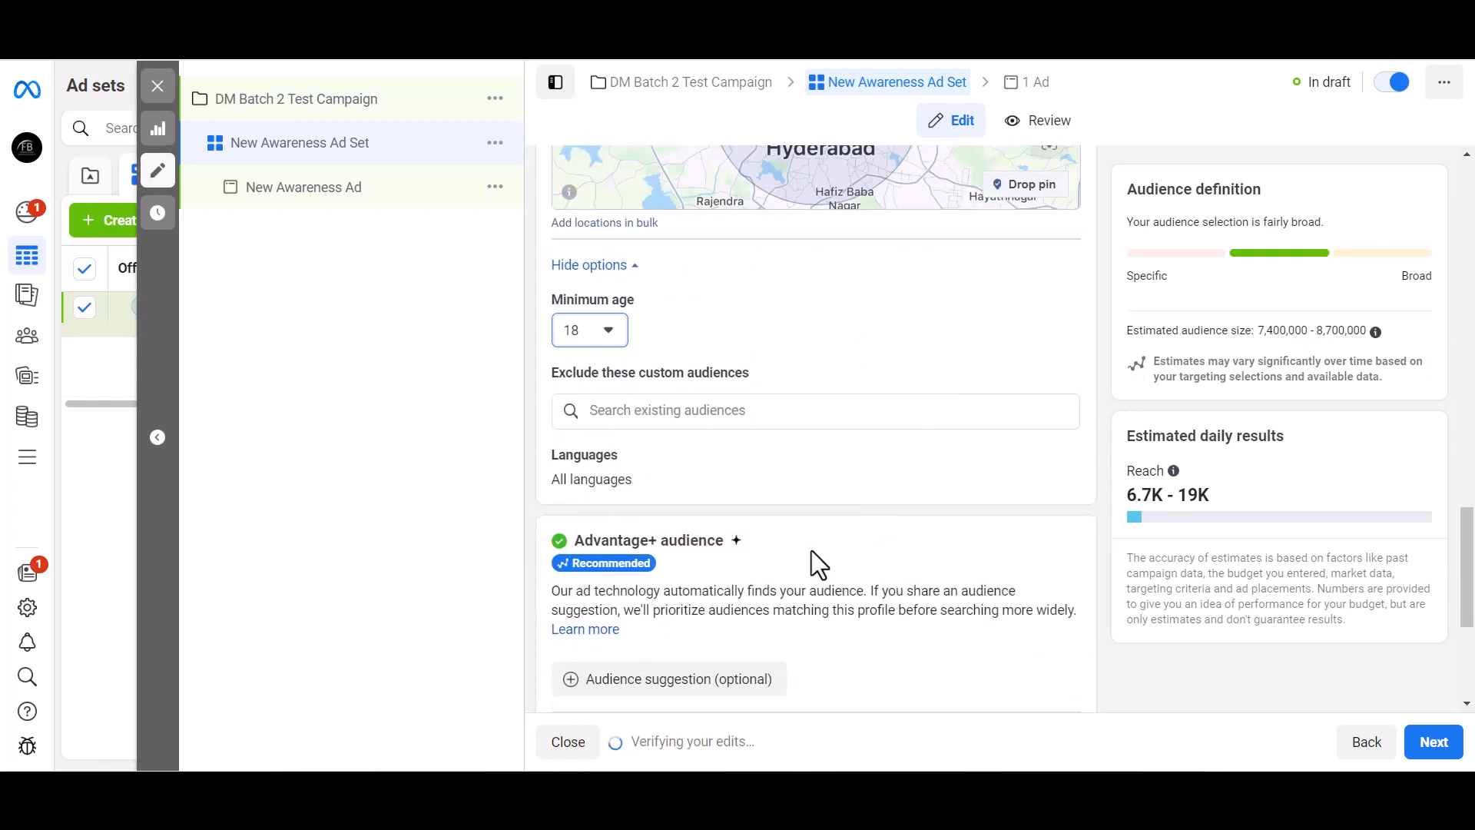
# Try Urdu as the audience language and remove it again
pyautogui.moveTo(573, 475)
pyautogui.moveTo(827, 481)
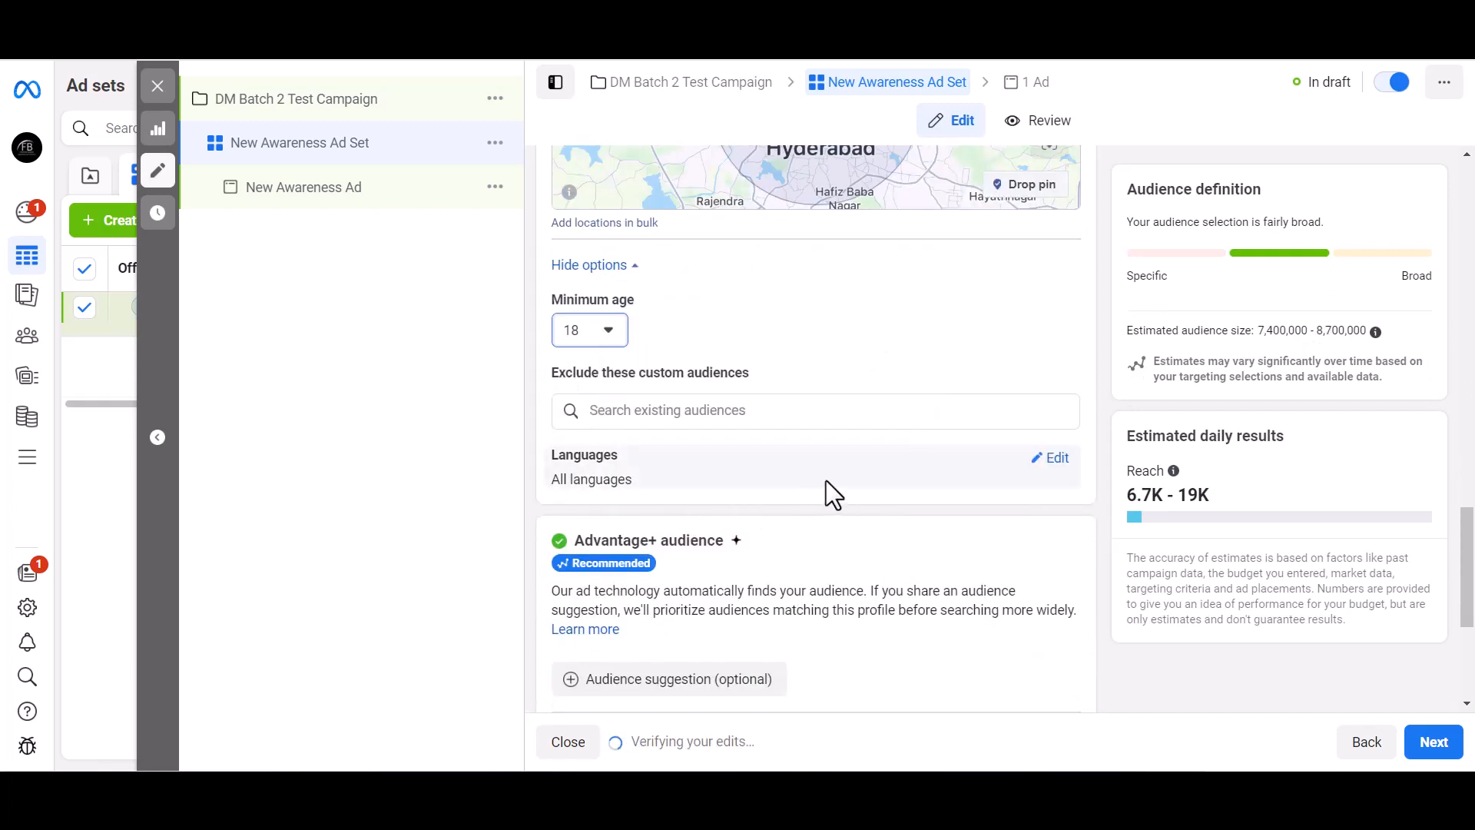
pyautogui.click(1068, 470)
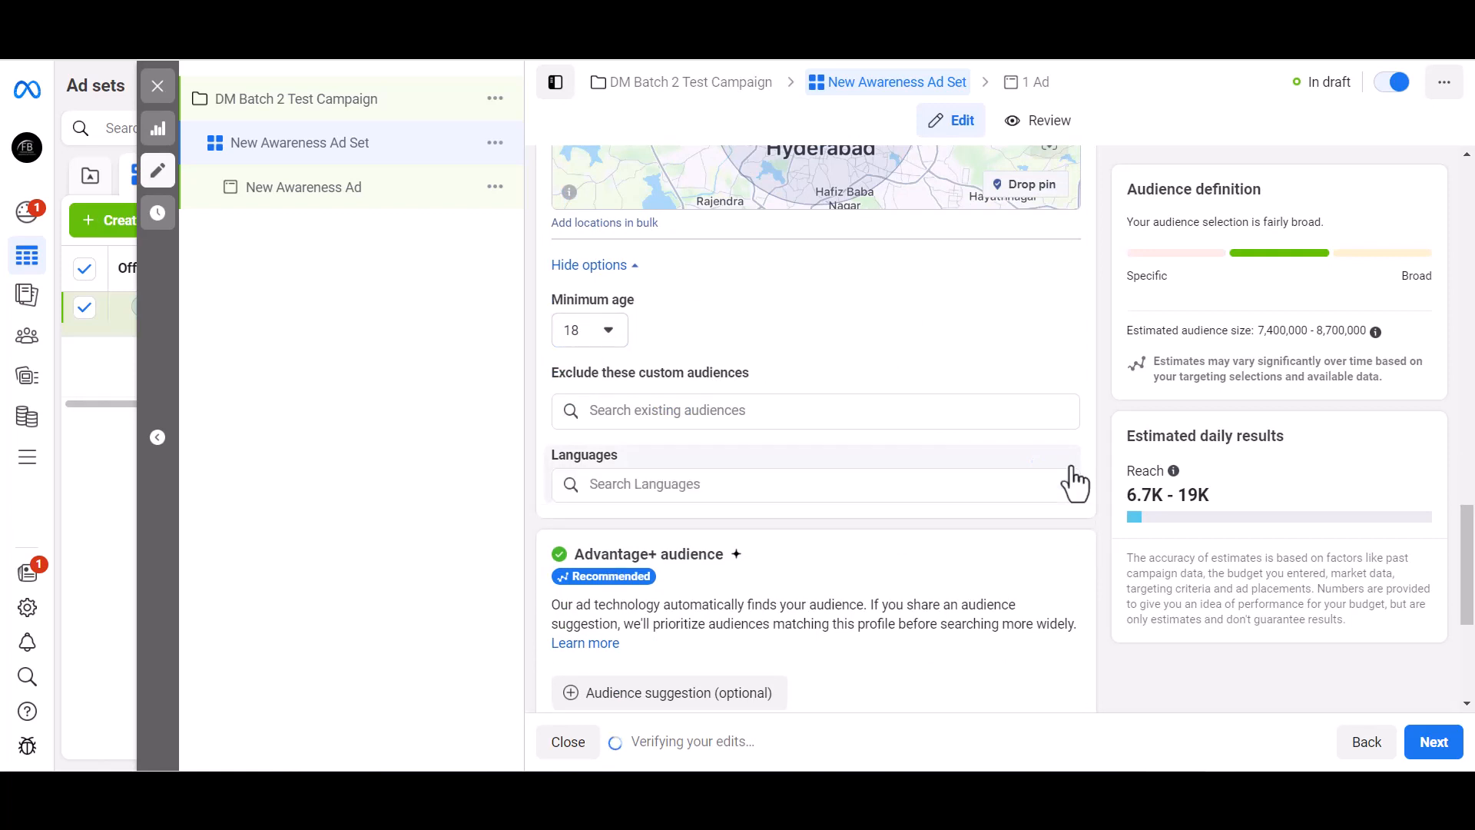
pyautogui.click(804, 484)
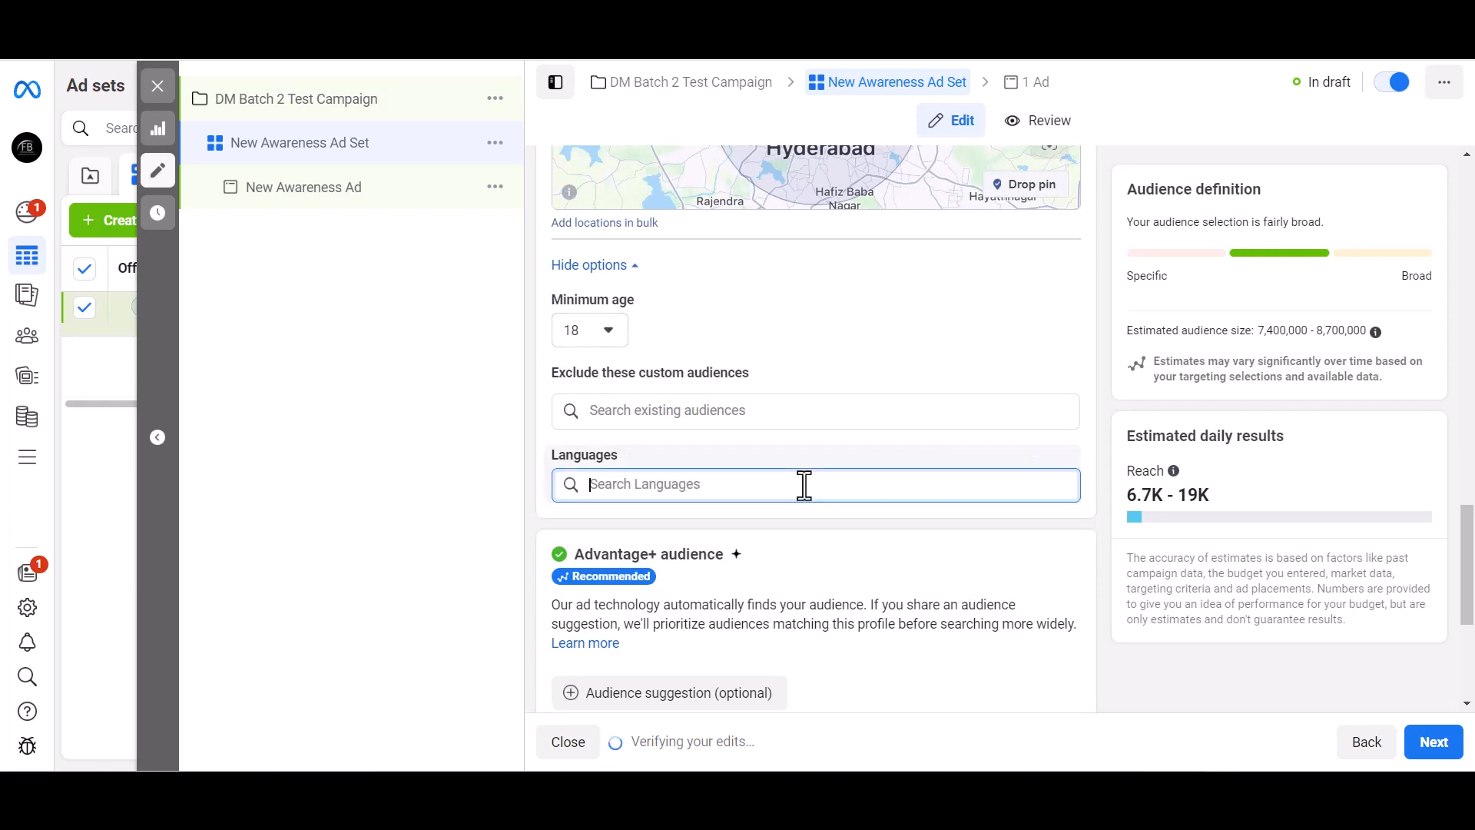
pyautogui.write('urdu')
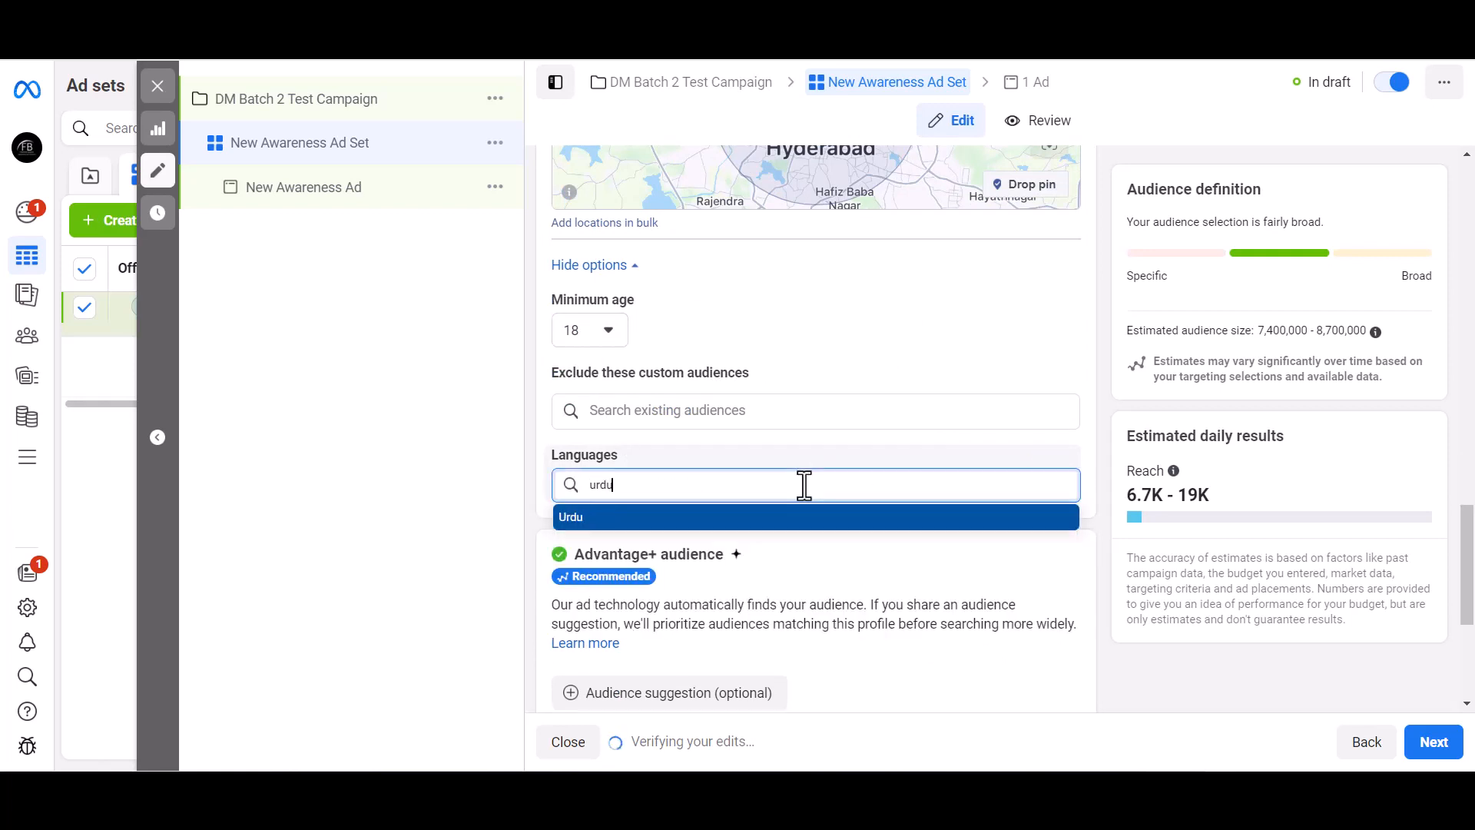
pyautogui.press('Return')
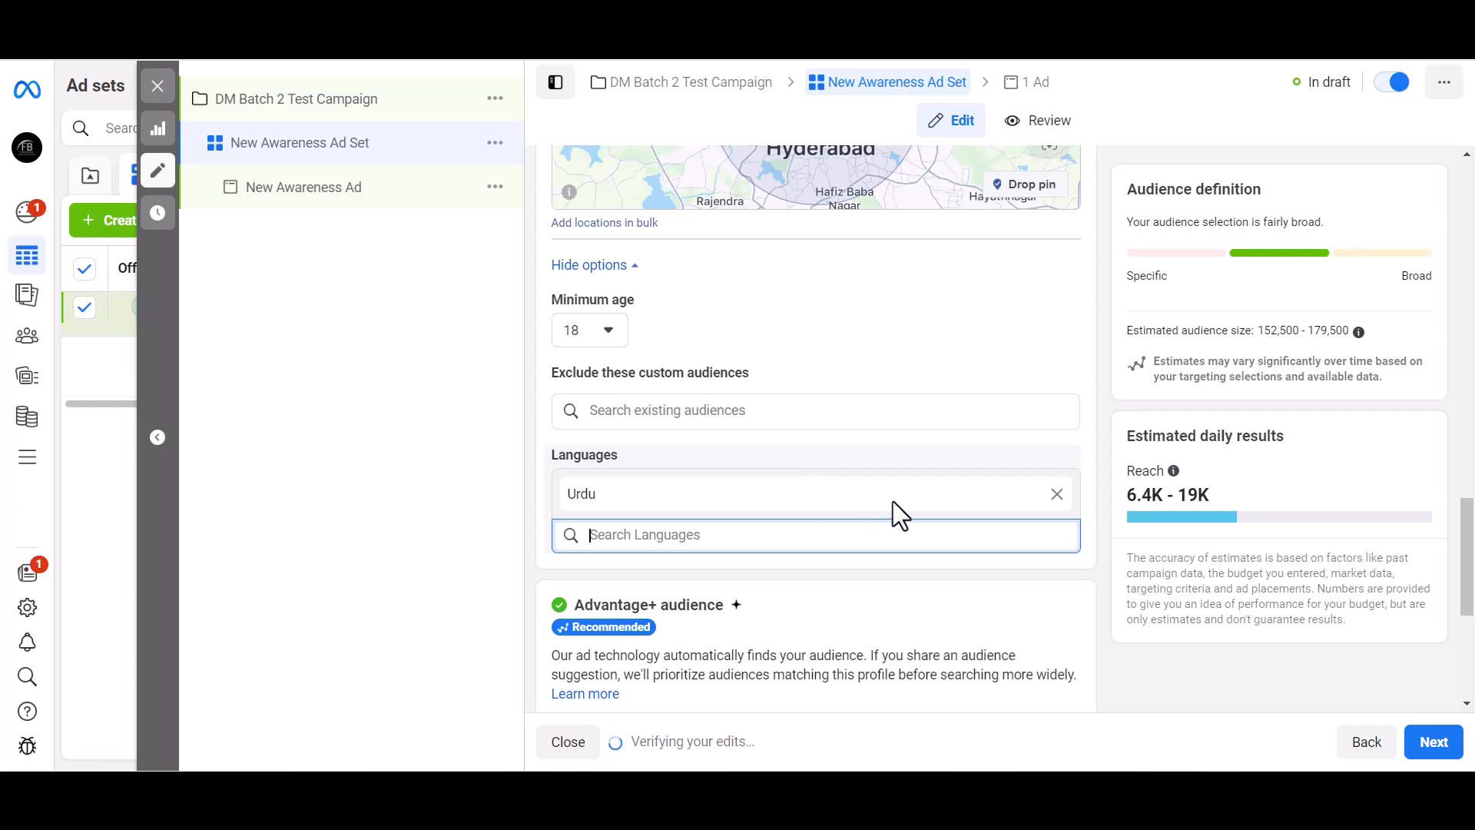
pyautogui.click(1058, 495)
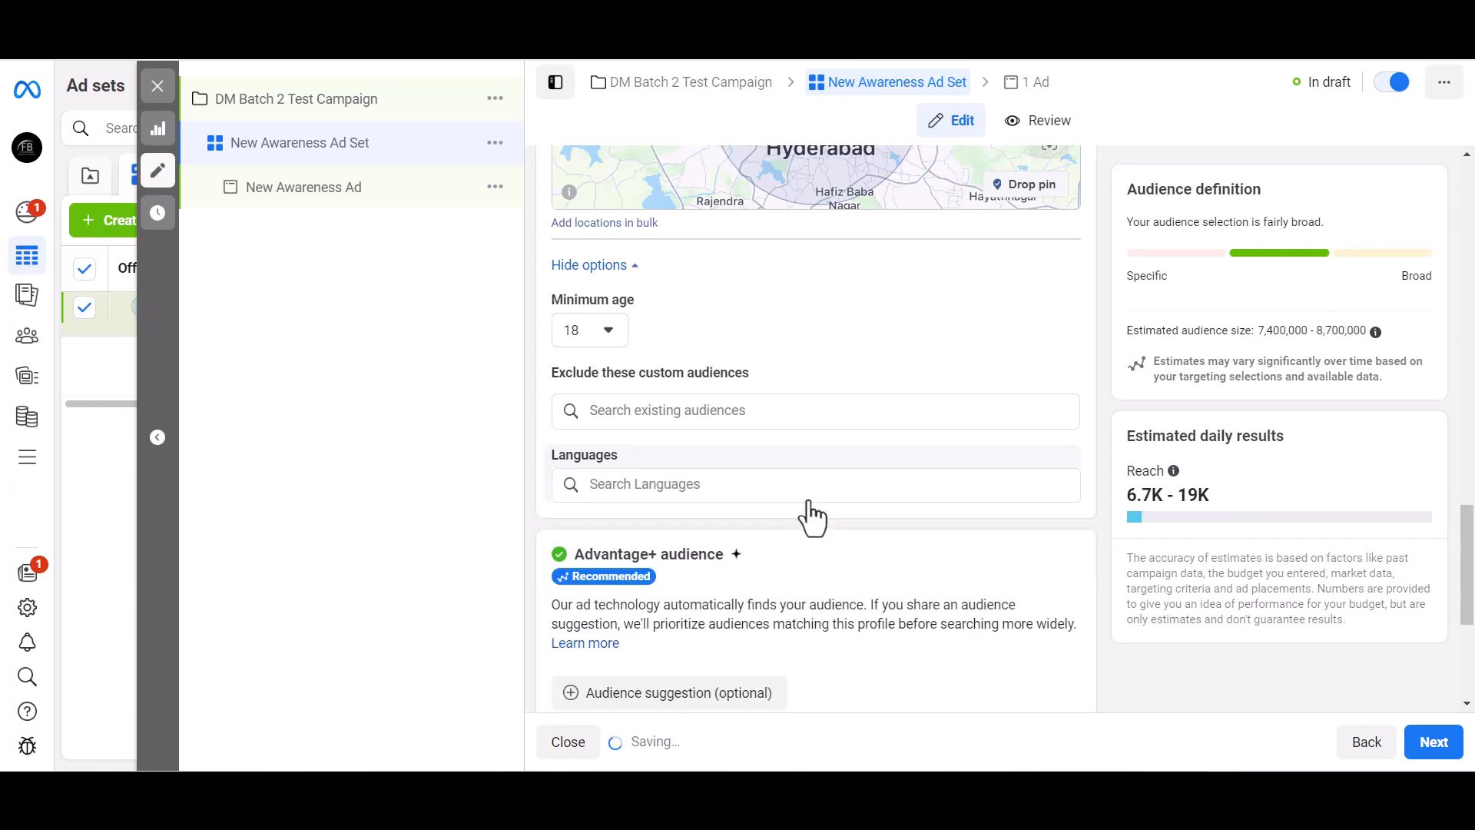
# Try Telugu as the audience language, check the estimated daily reach, and remove the language
pyautogui.click(691, 488)
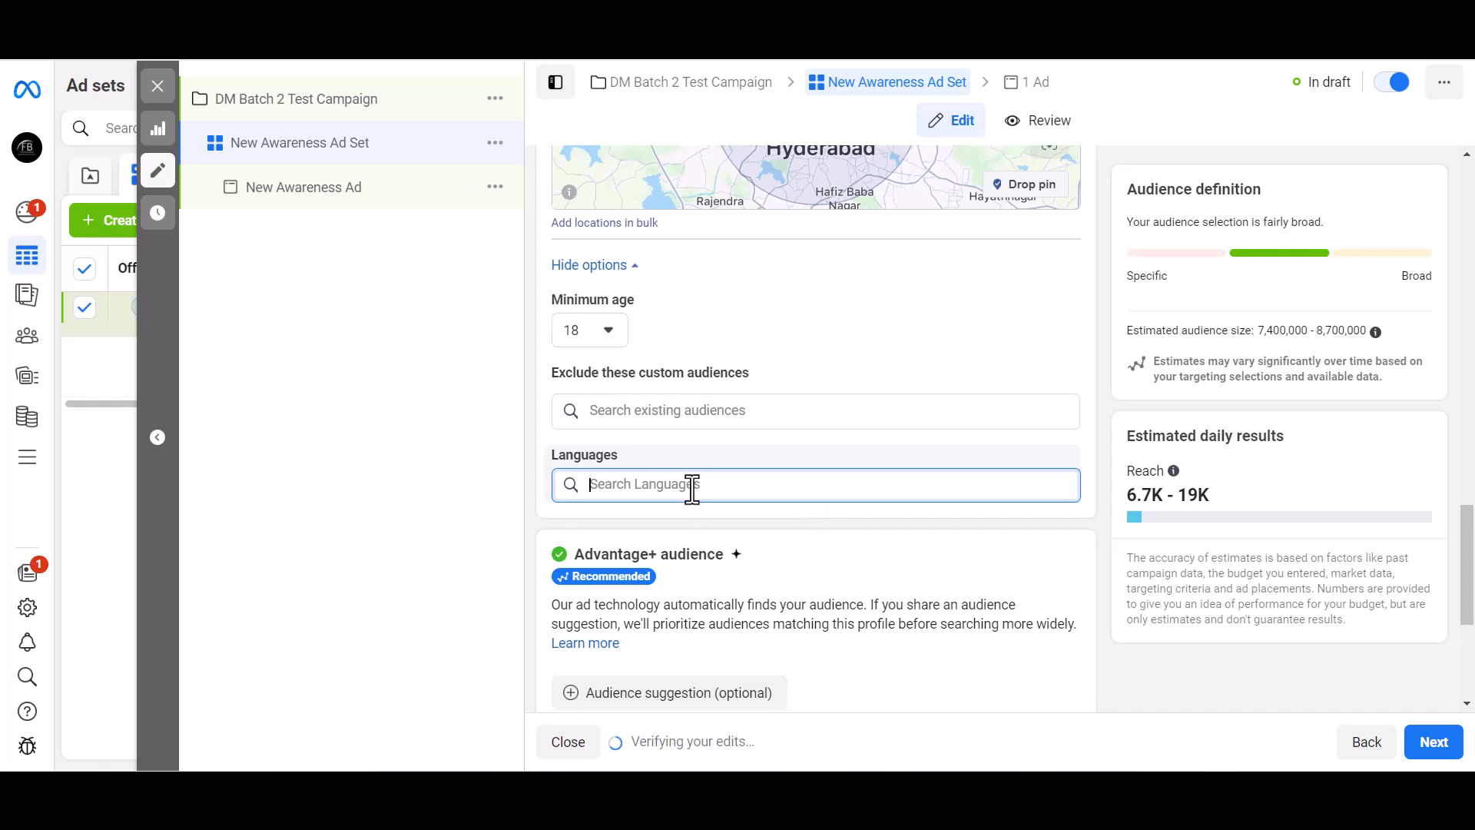
pyautogui.write('telu')
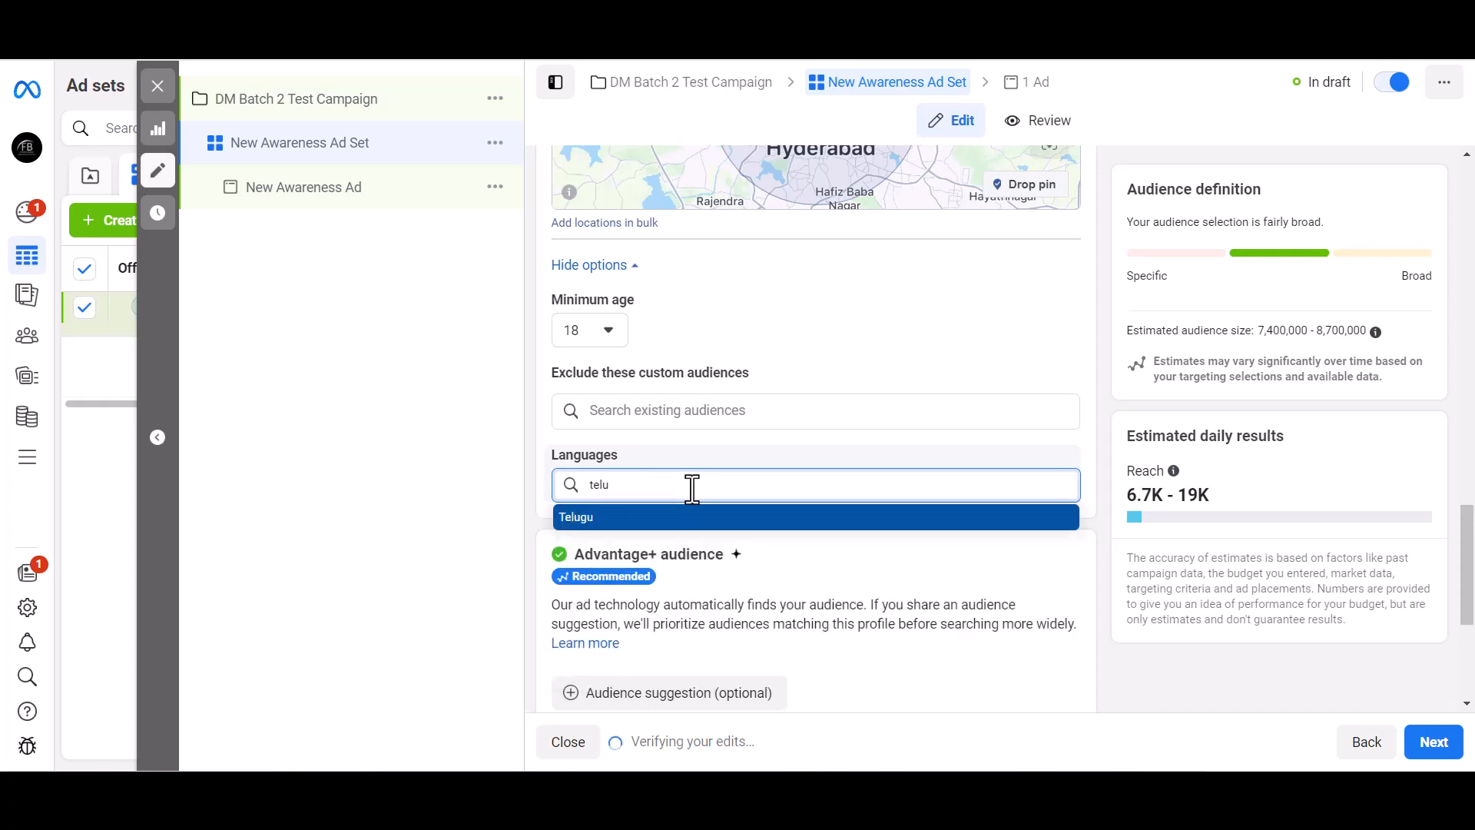
pyautogui.press('Return')
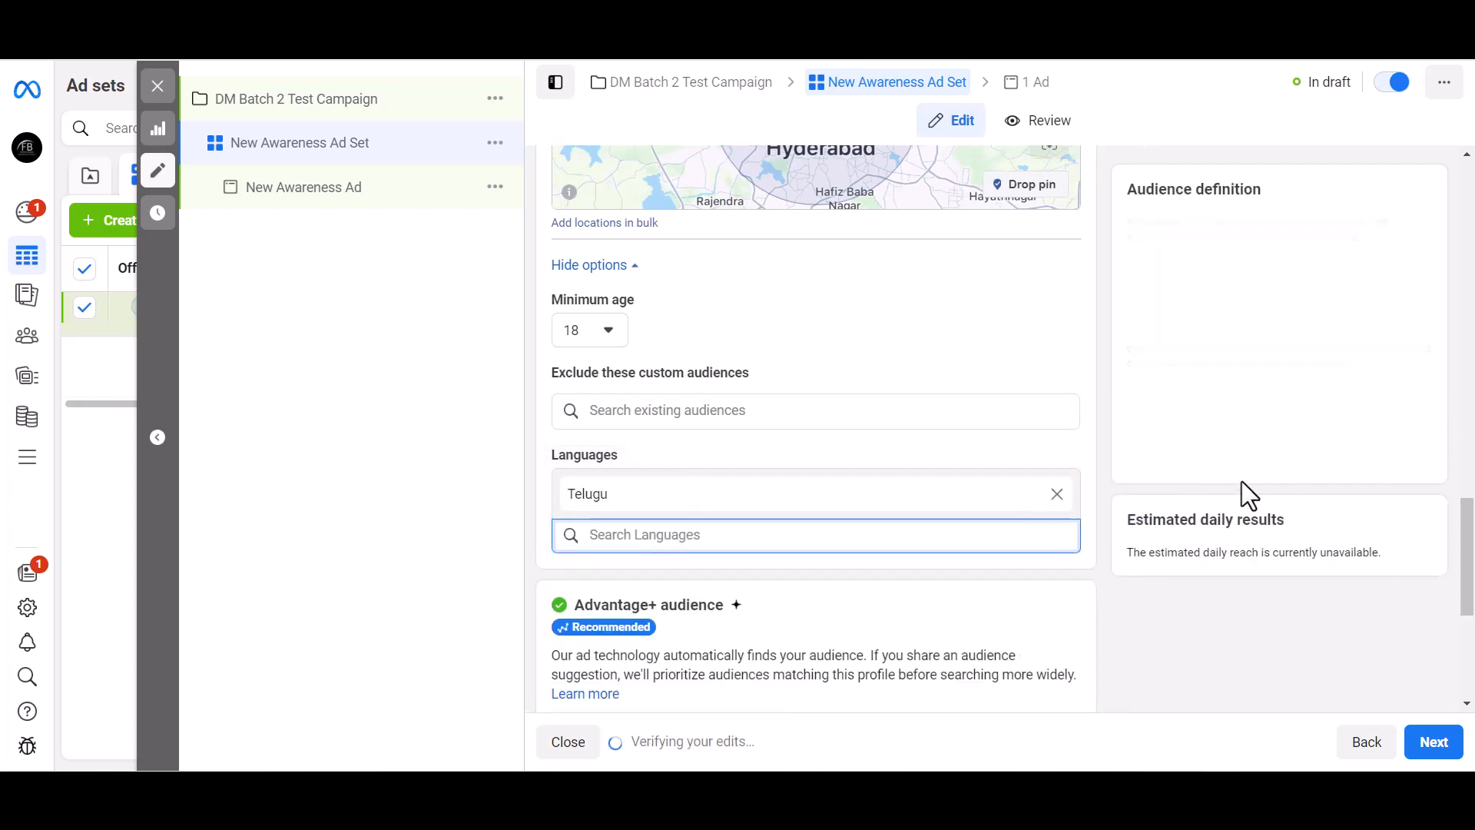
pyautogui.tripleClick(1138, 495)
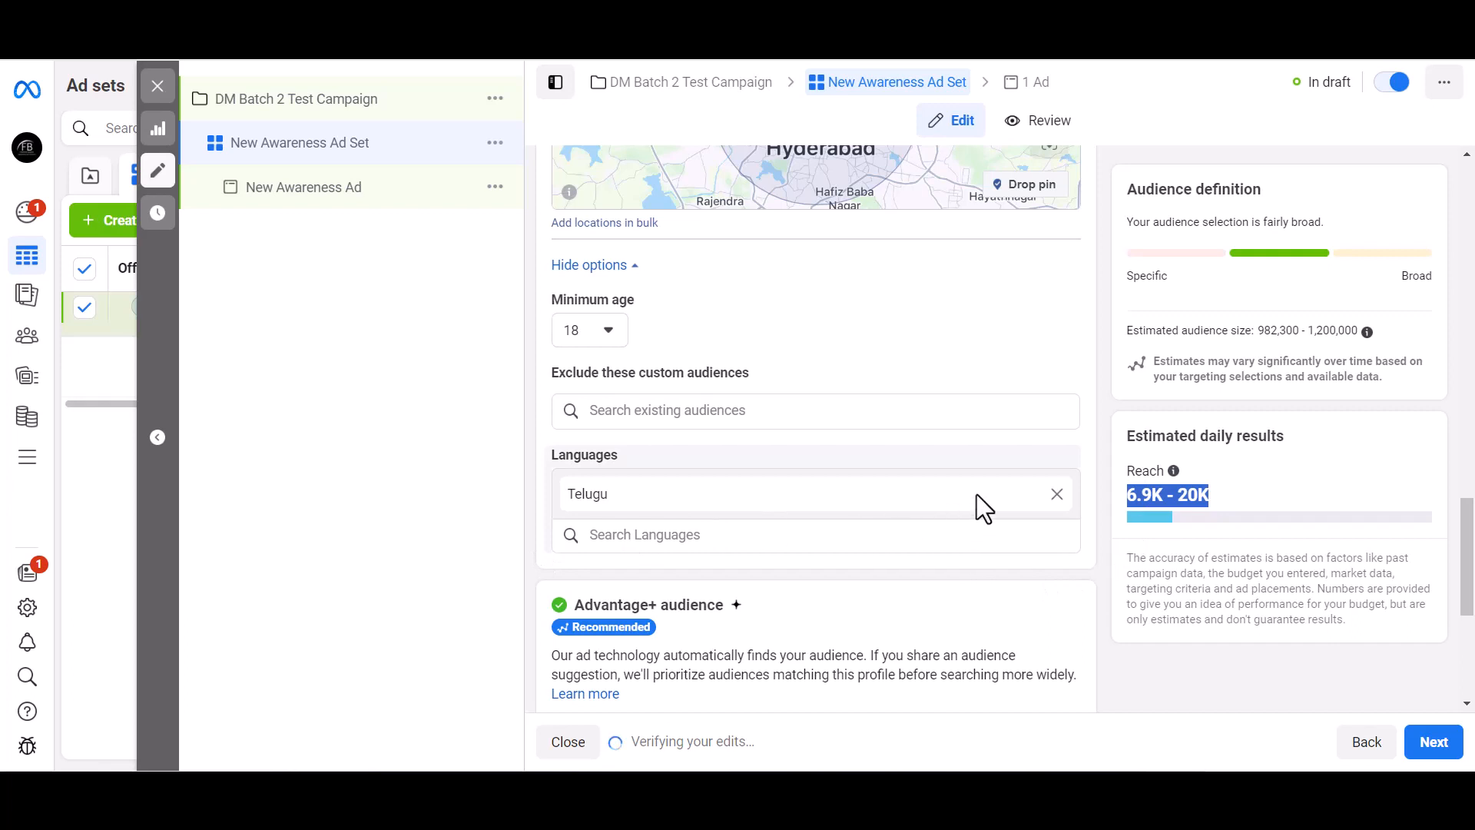
pyautogui.click(1058, 498)
# Try Hindi as the audience language and clear it from the language selection
pyautogui.click(881, 485)
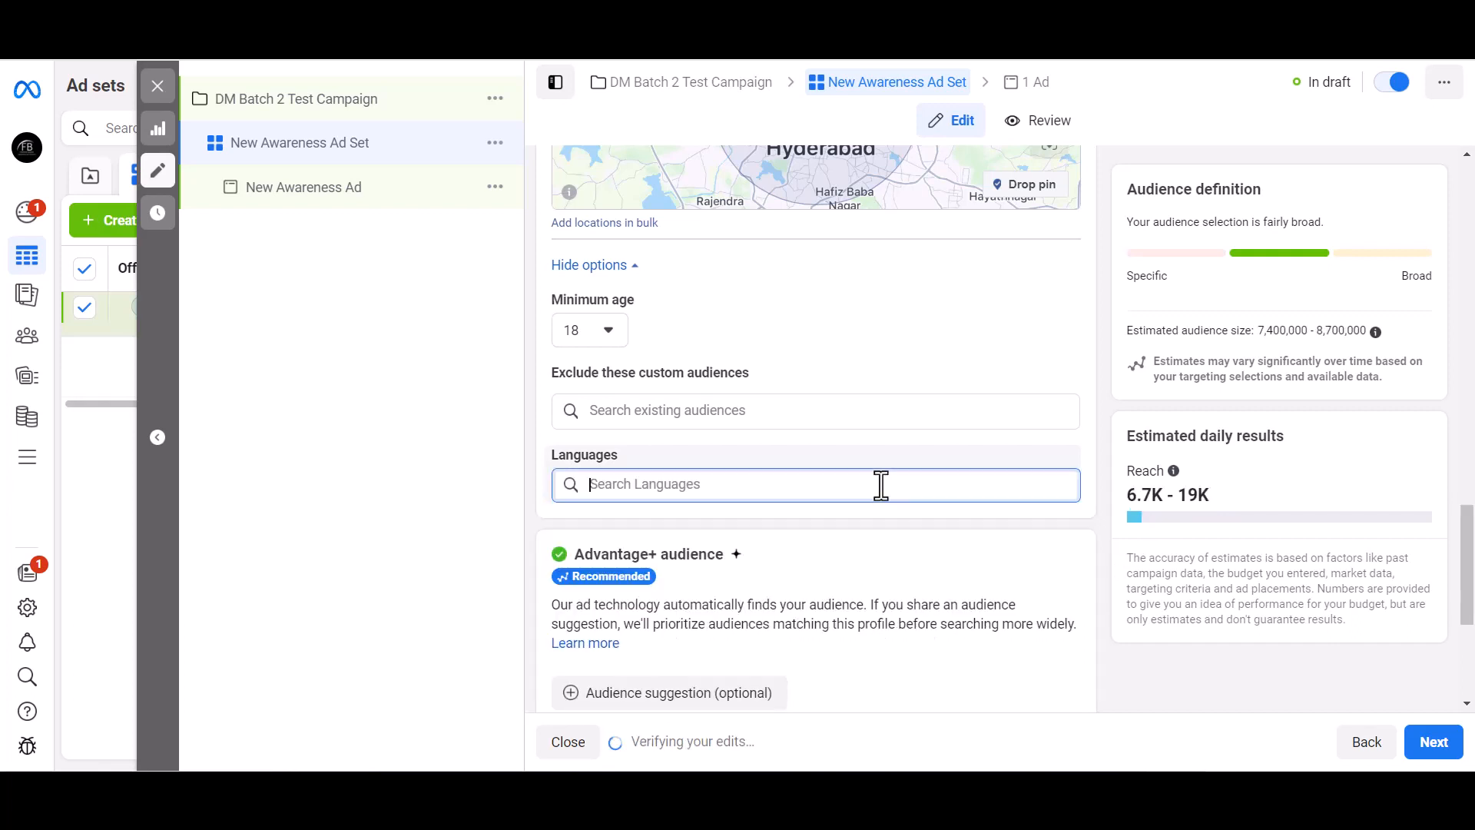
pyautogui.write('hindi')
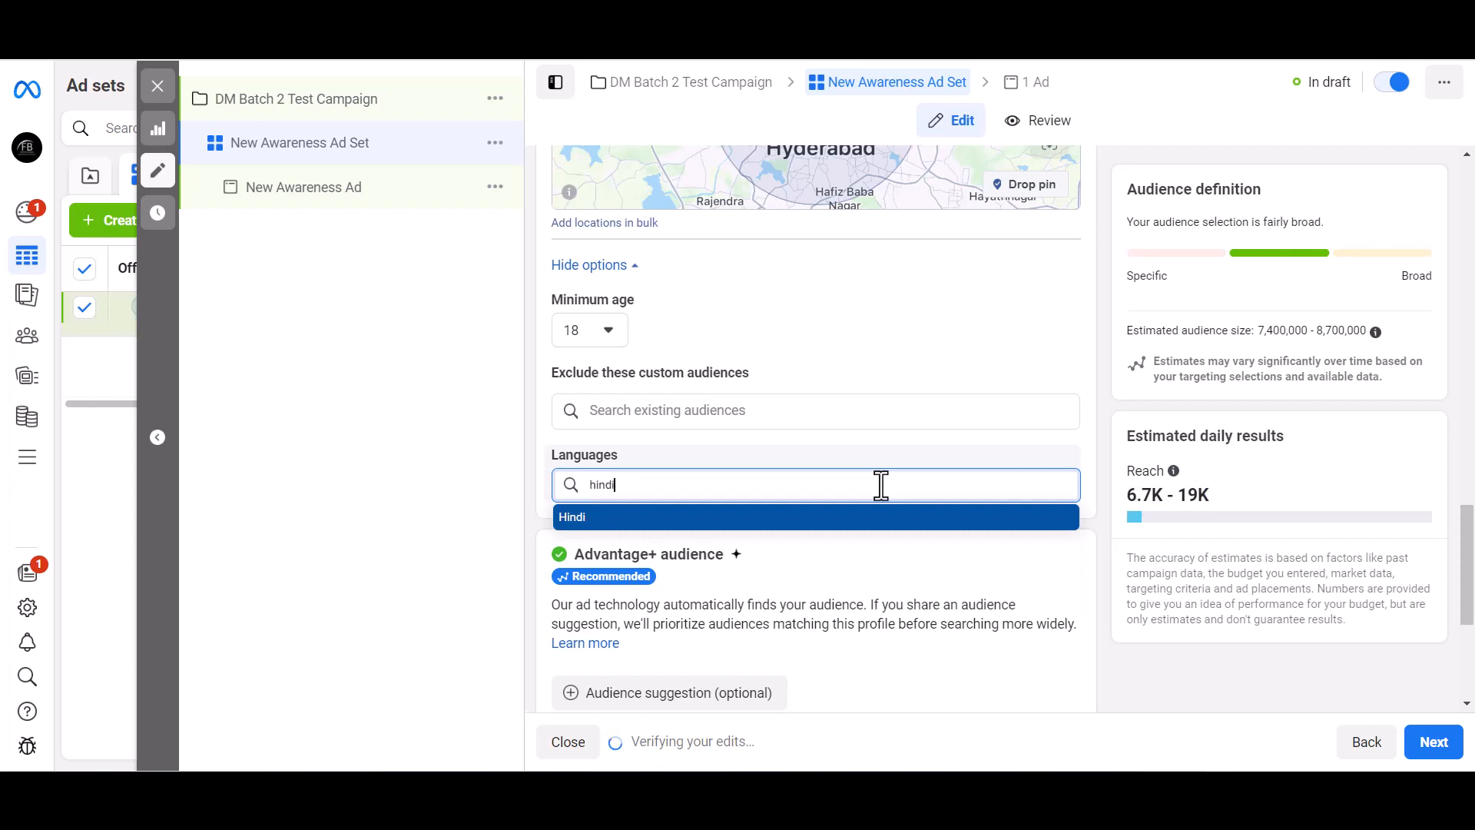
pyautogui.press('Return')
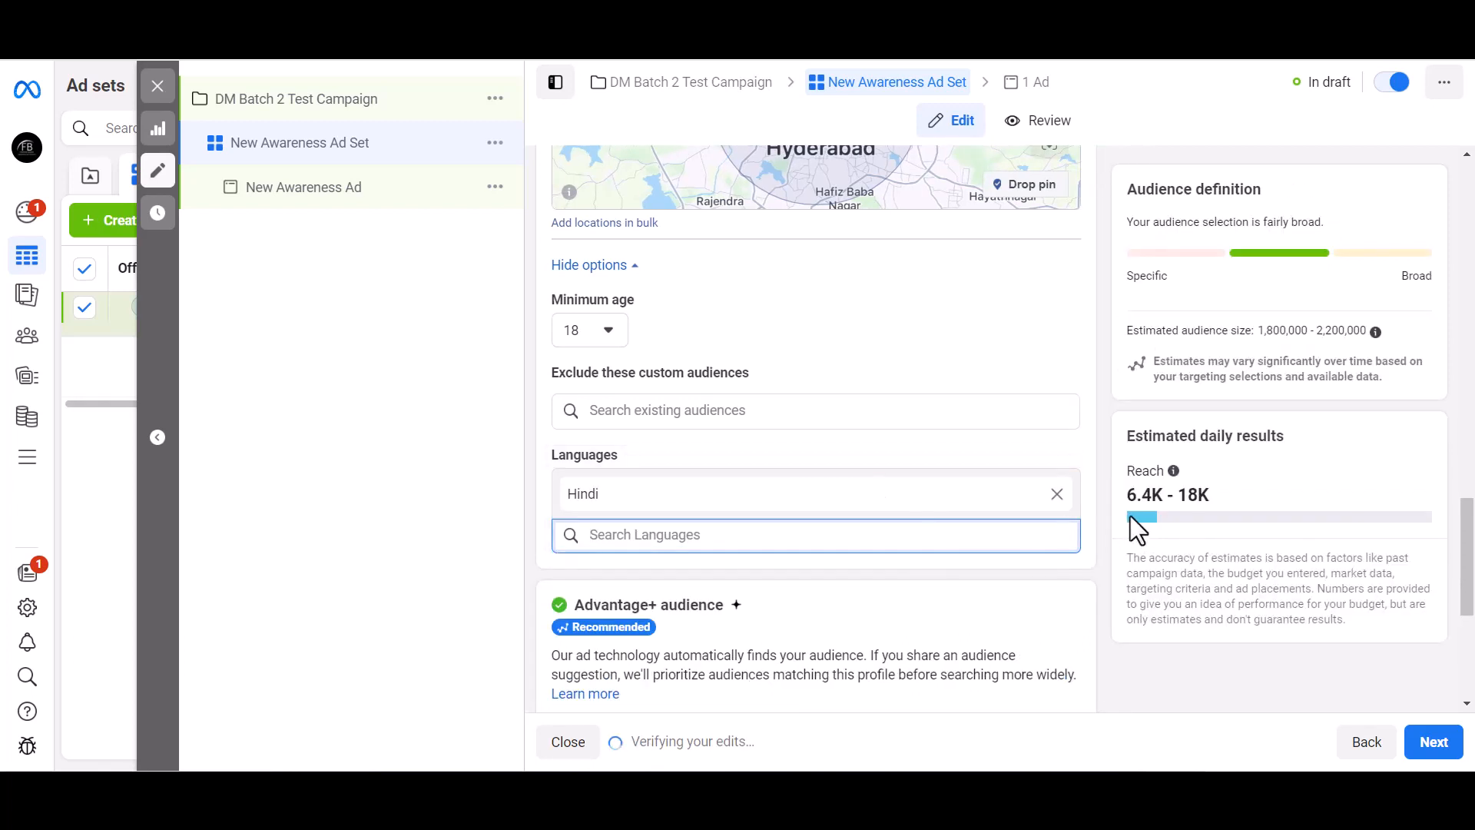
pyautogui.click(1057, 495)
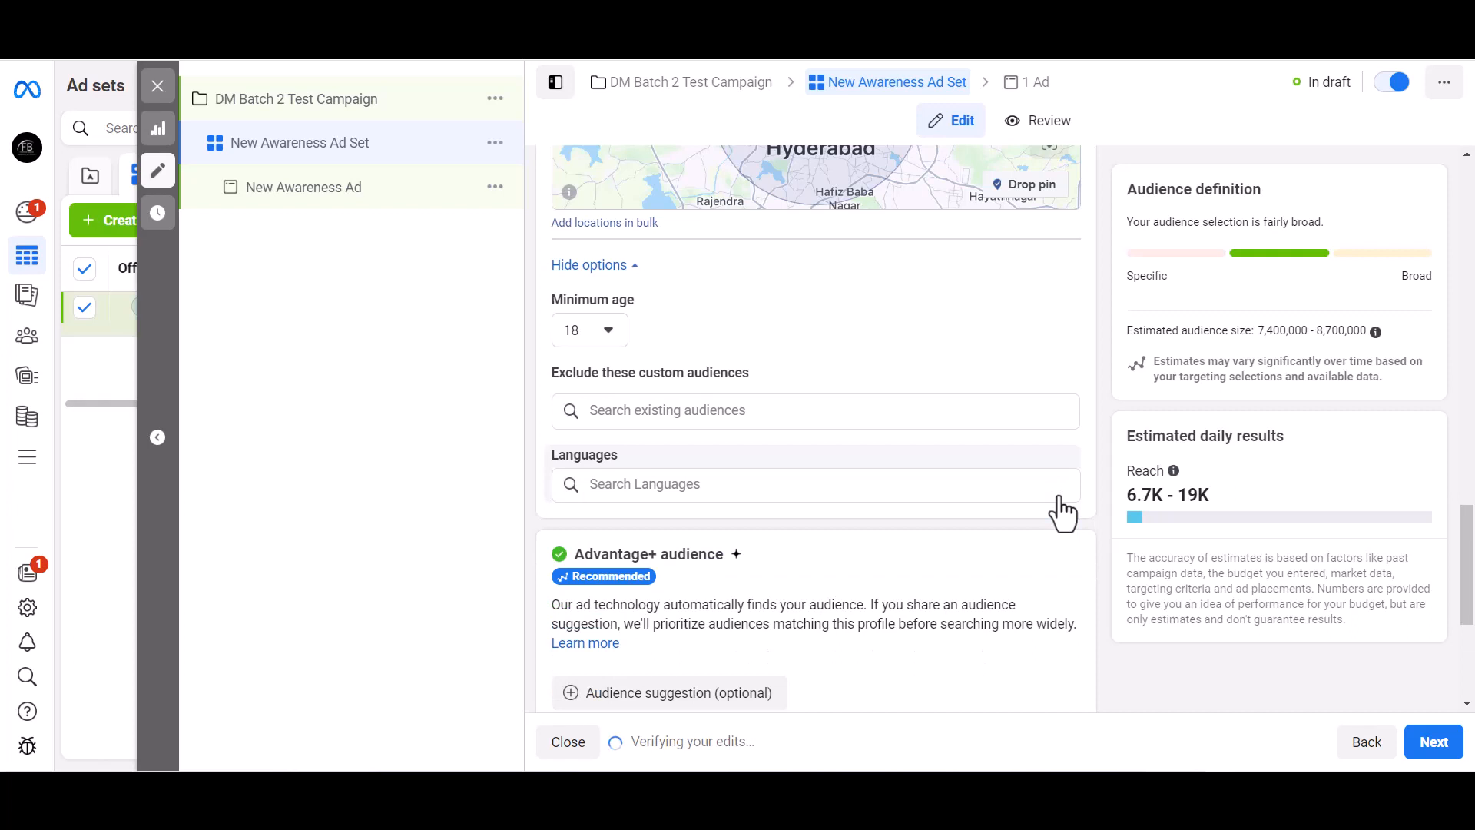
# Review the ad set's audience controls, from the location map through minimum age, exclusions and languages to the Advantage+ audience section
pyautogui.scroll(-1, 1037, 510)
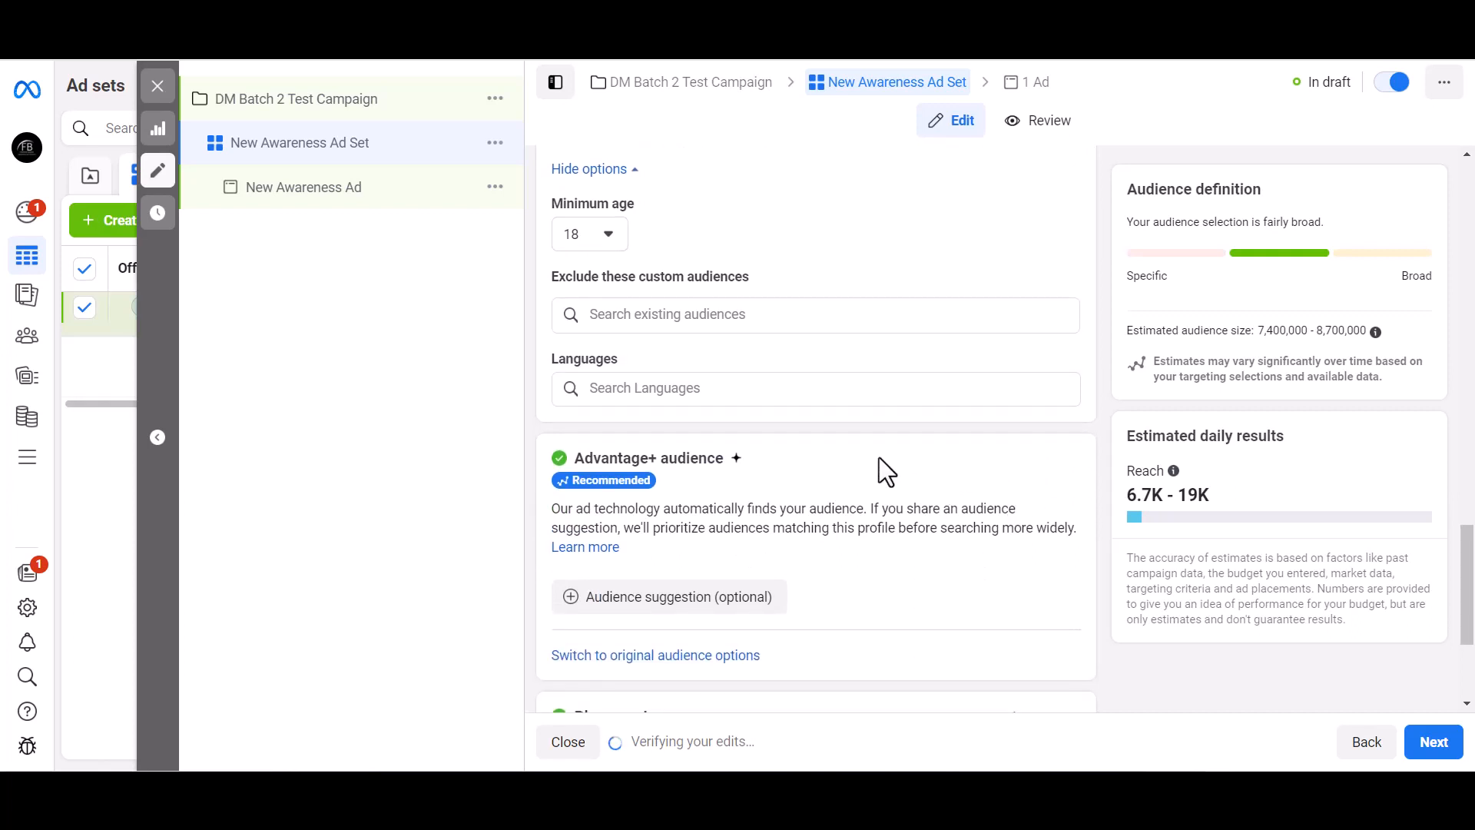
pyautogui.scroll(-2, 880, 459)
pyautogui.scroll(4, 878, 459)
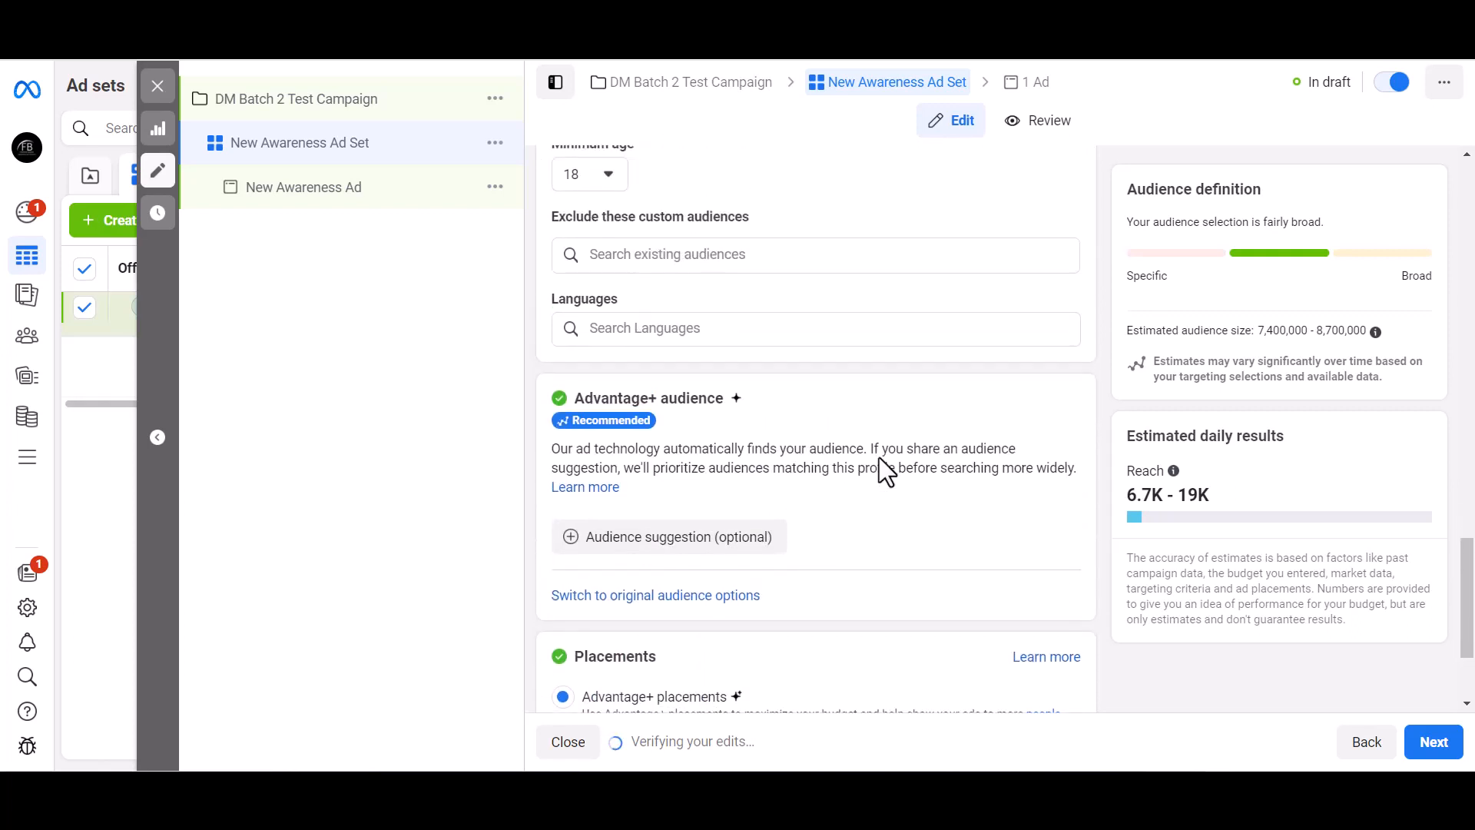
pyautogui.scroll(1, 879, 458)
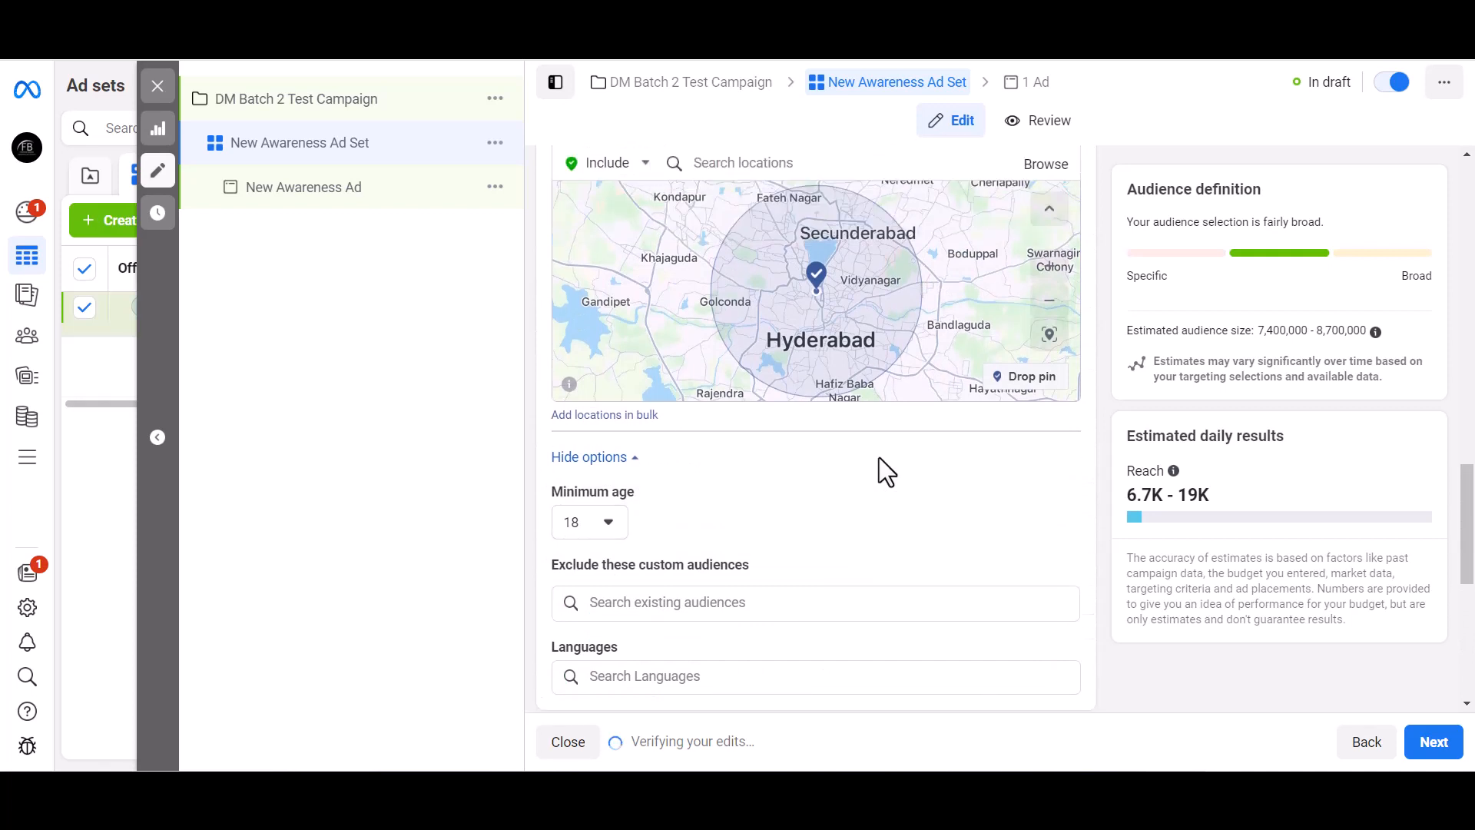
pyautogui.scroll(1, 879, 458)
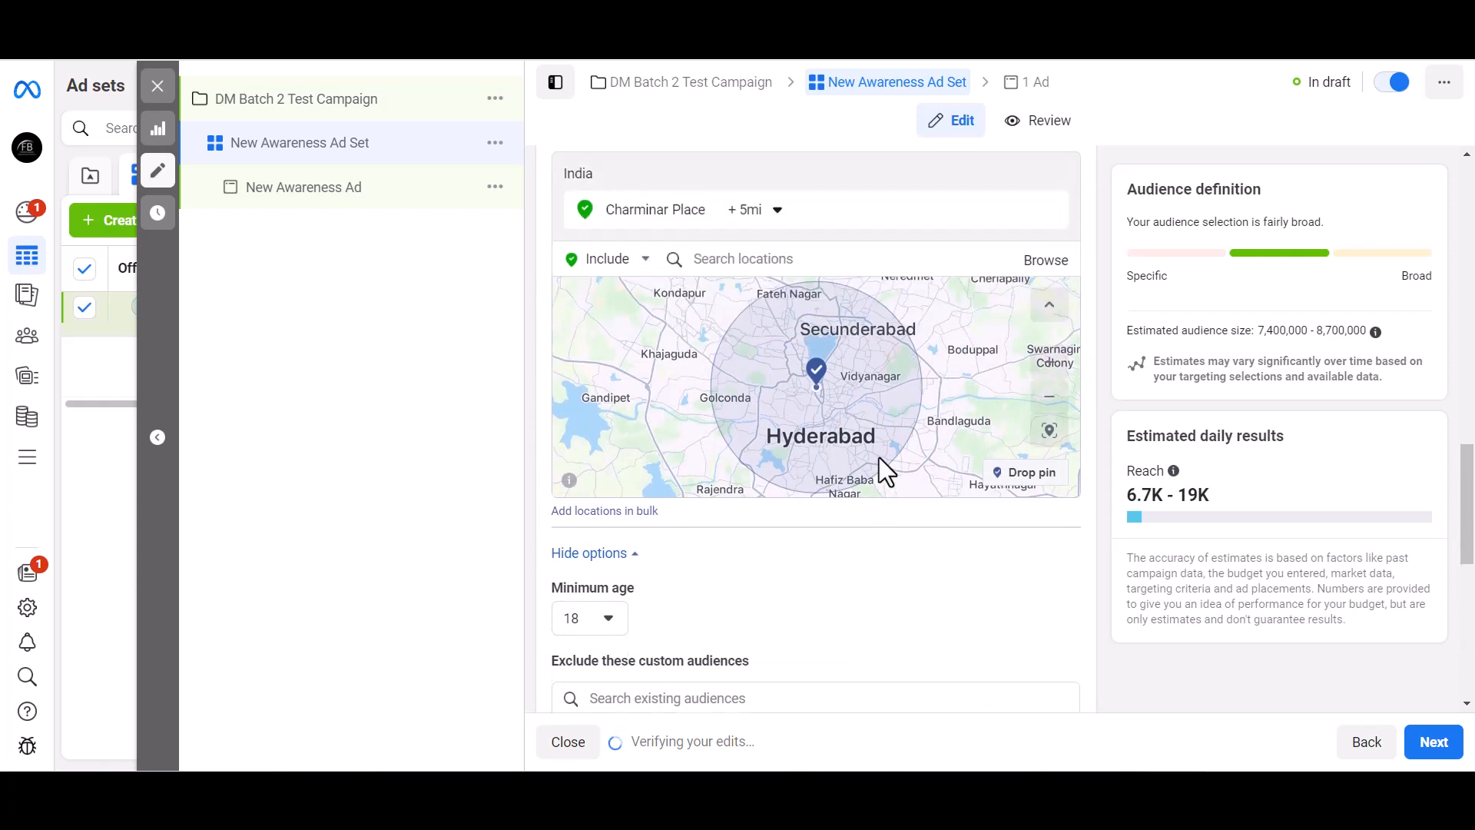
pyautogui.scroll(2, 879, 455)
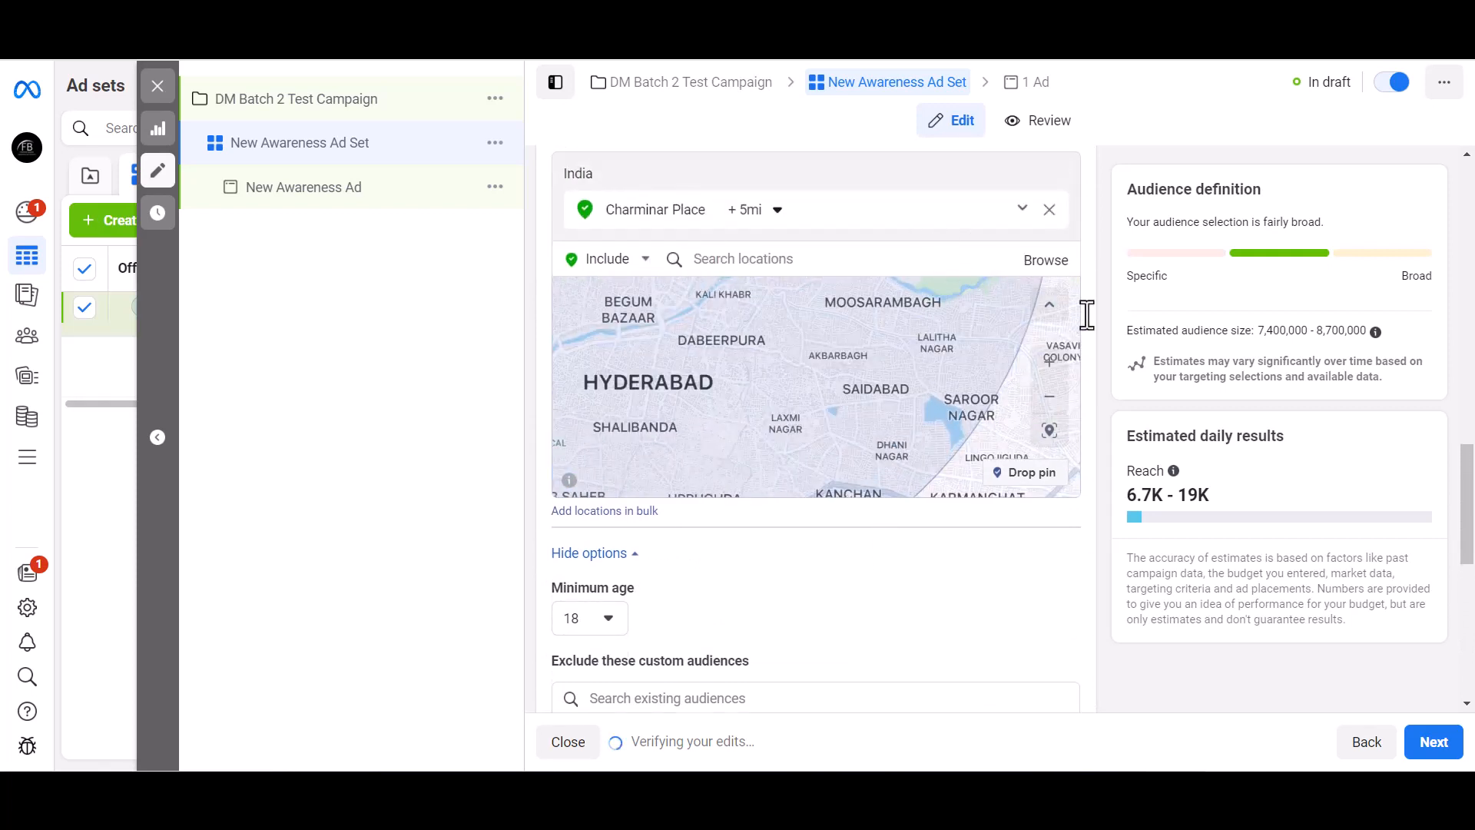
pyautogui.scroll(-1, 1060, 607)
pyautogui.scroll(-1, 999, 593)
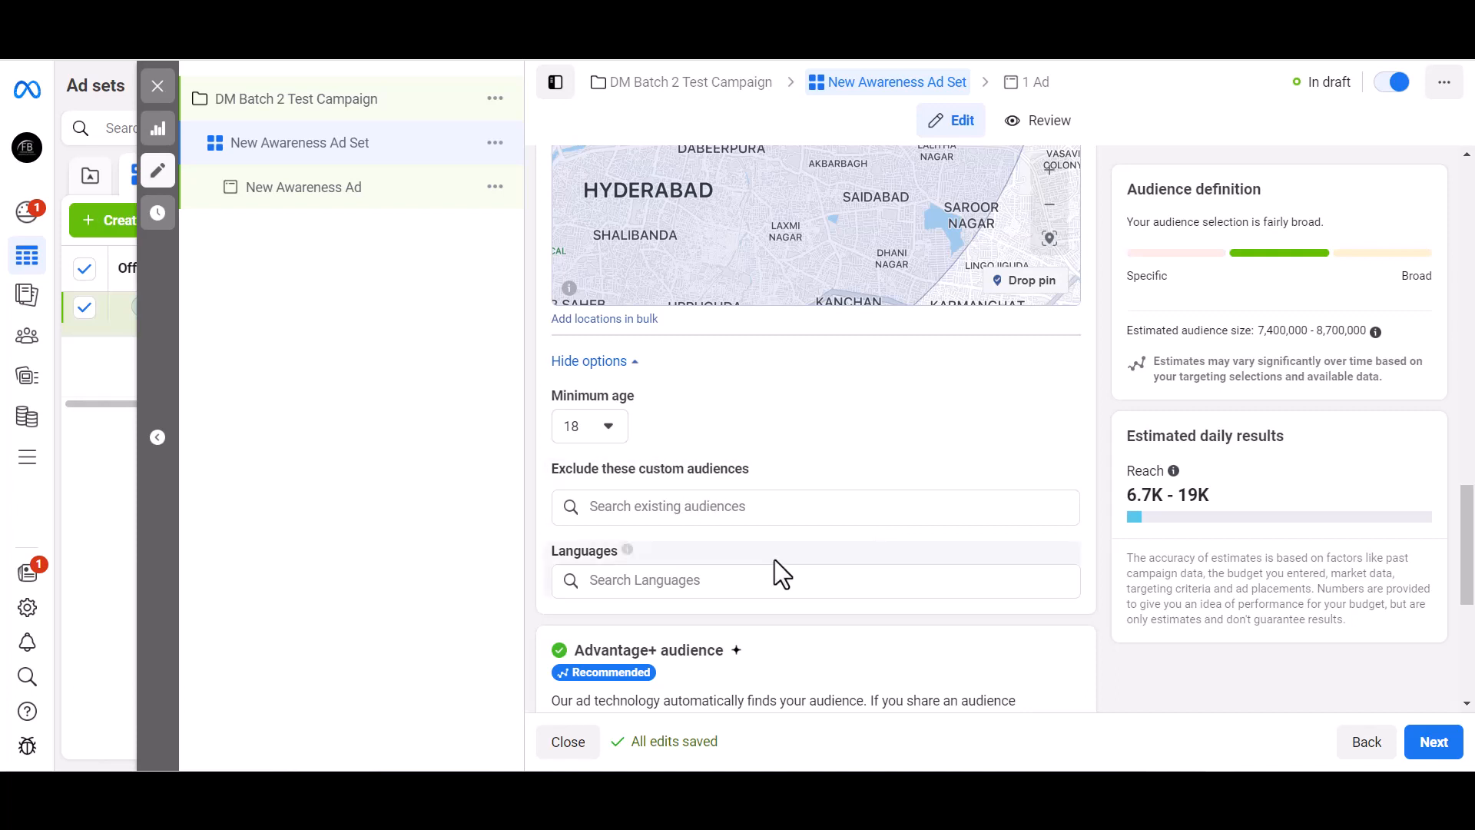
pyautogui.scroll(-3, 774, 559)
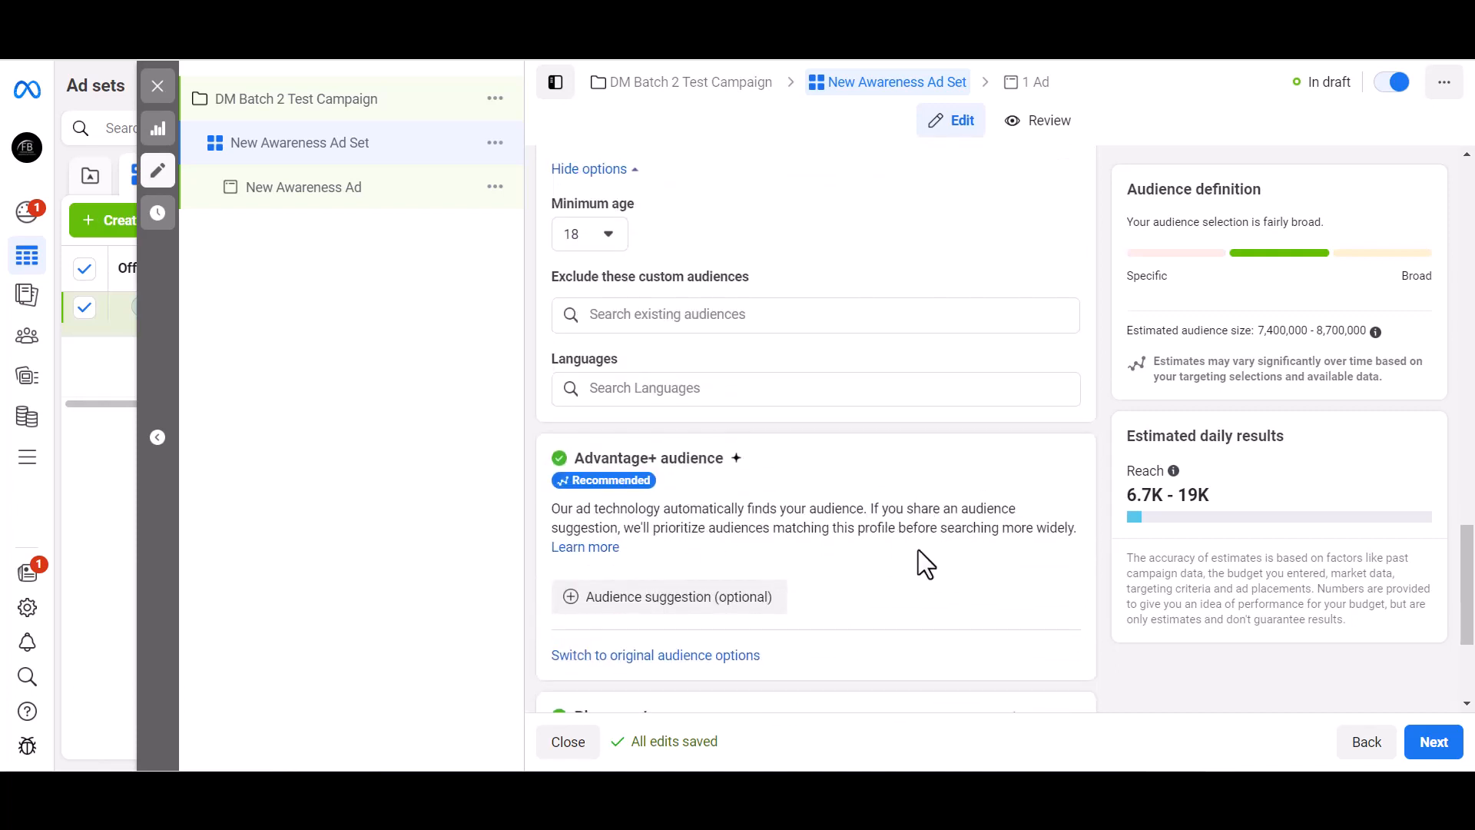
# Check which existing custom audiences can be excluded, and look over the ad set's schedule and location settings
pyautogui.click(731, 327)
pyautogui.scroll(3, 878, 450)
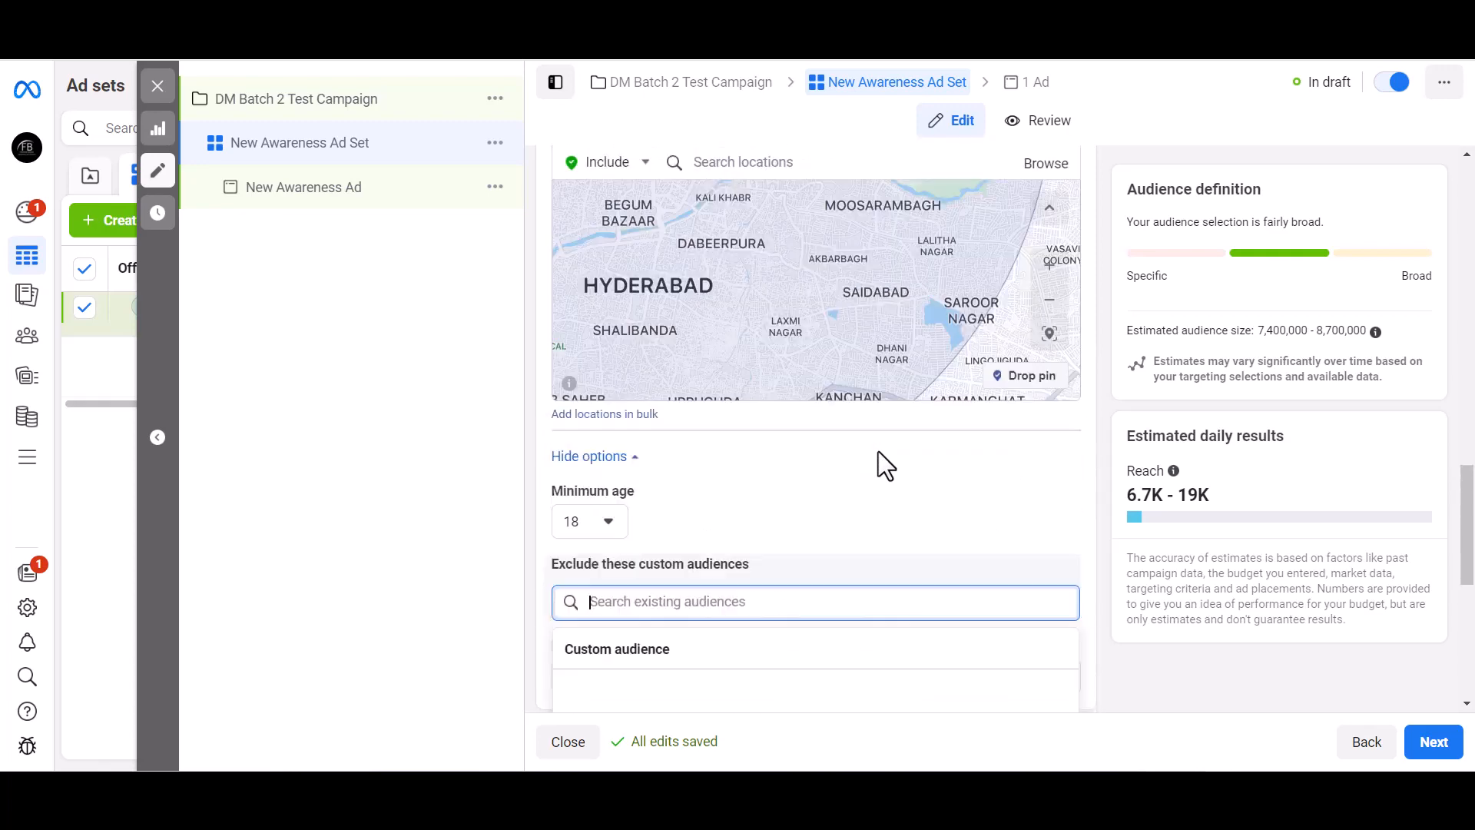
pyautogui.scroll(3, 878, 450)
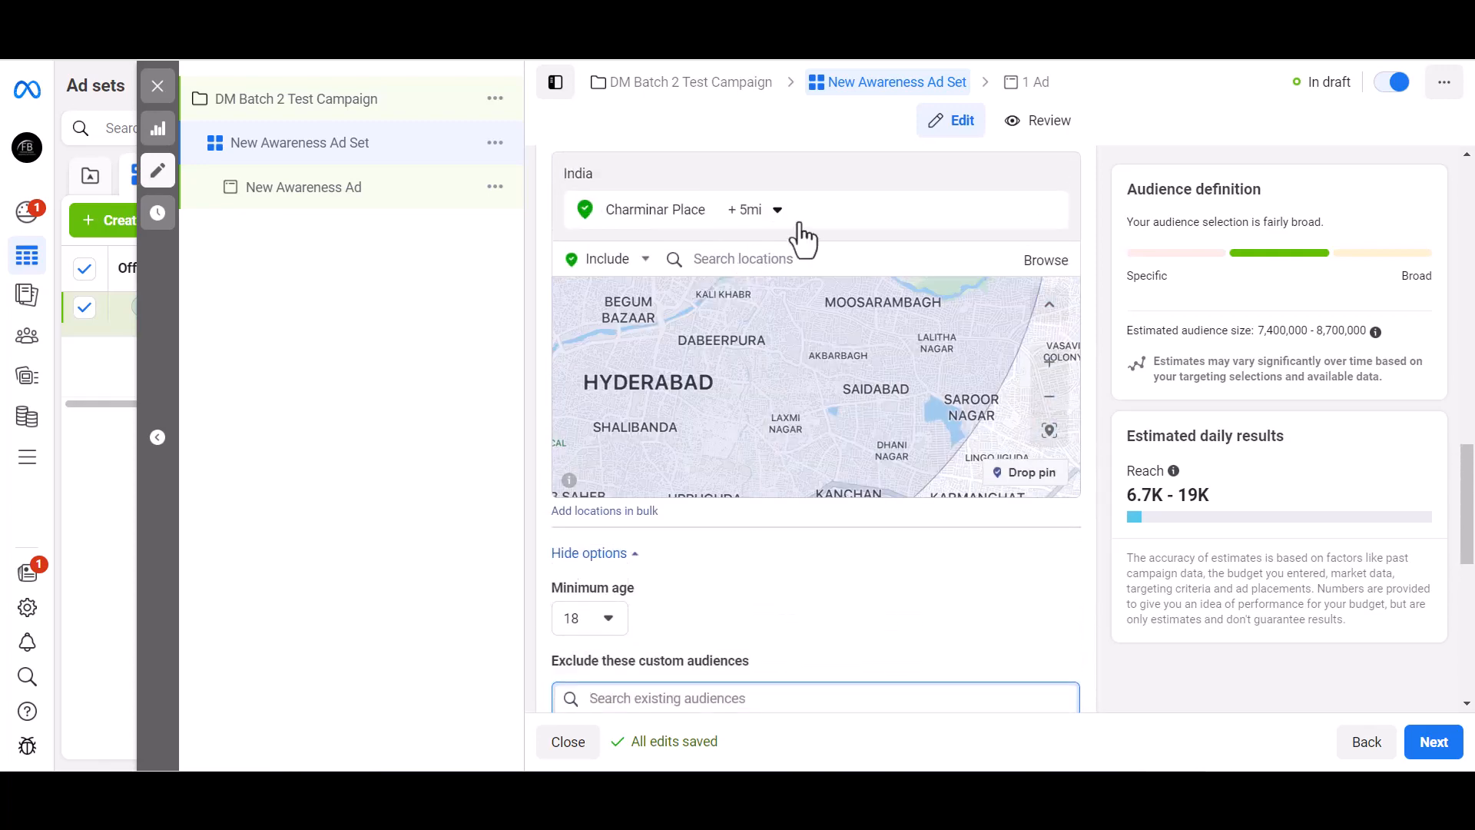
pyautogui.scroll(3, 974, 230)
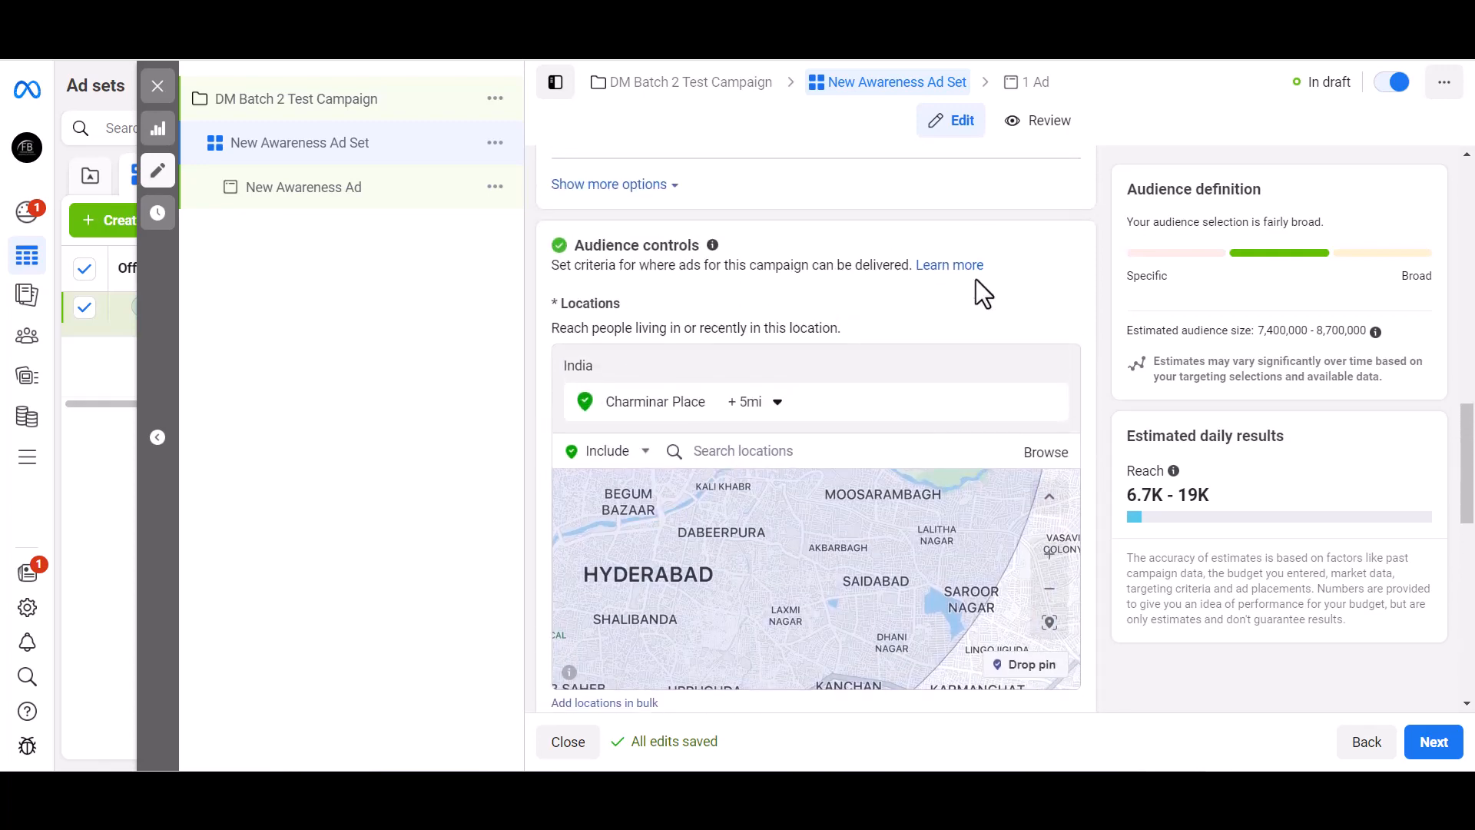
pyautogui.scroll(5, 975, 279)
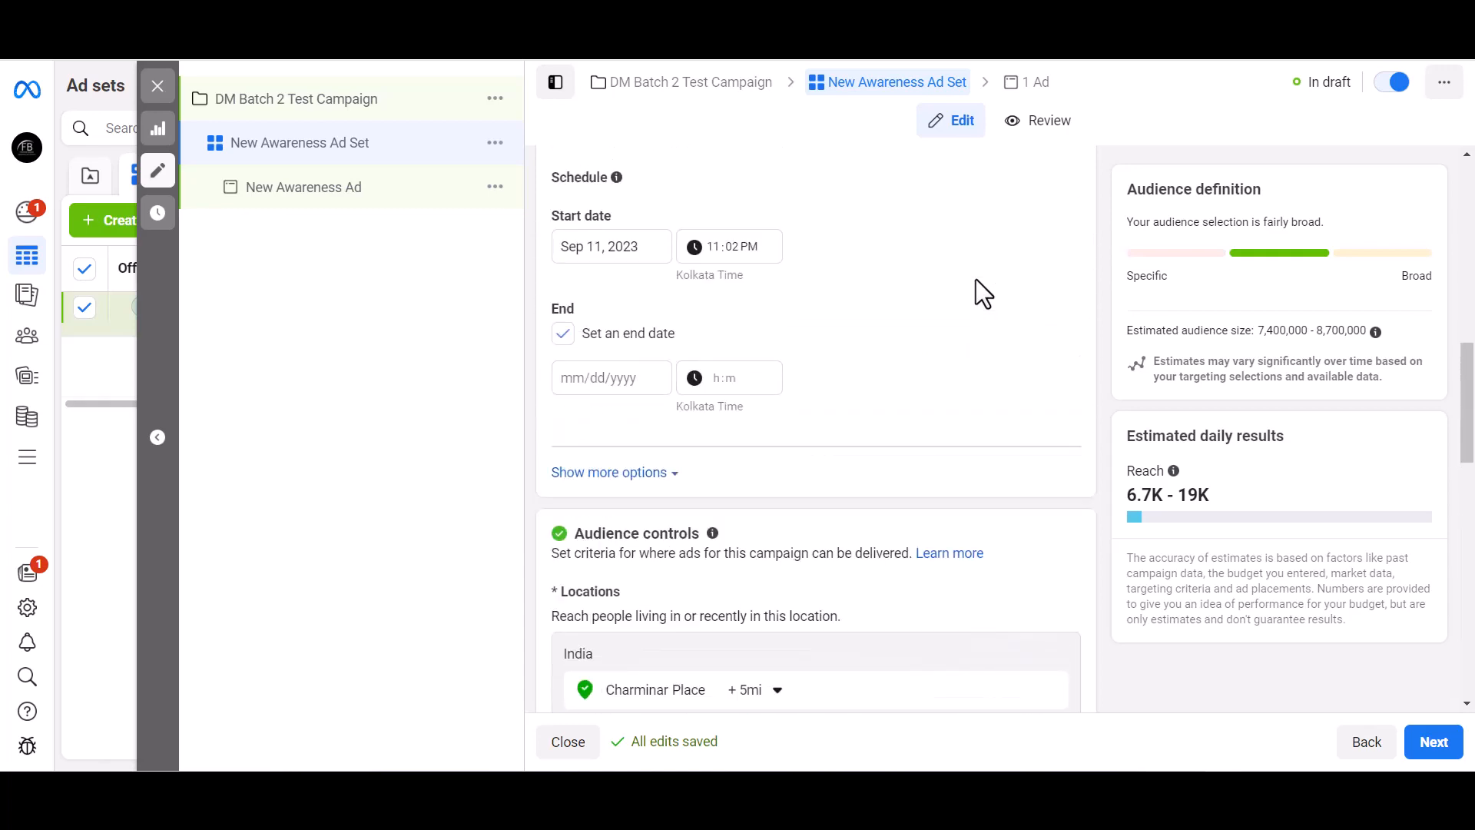
pyautogui.scroll(-15, 816, 468)
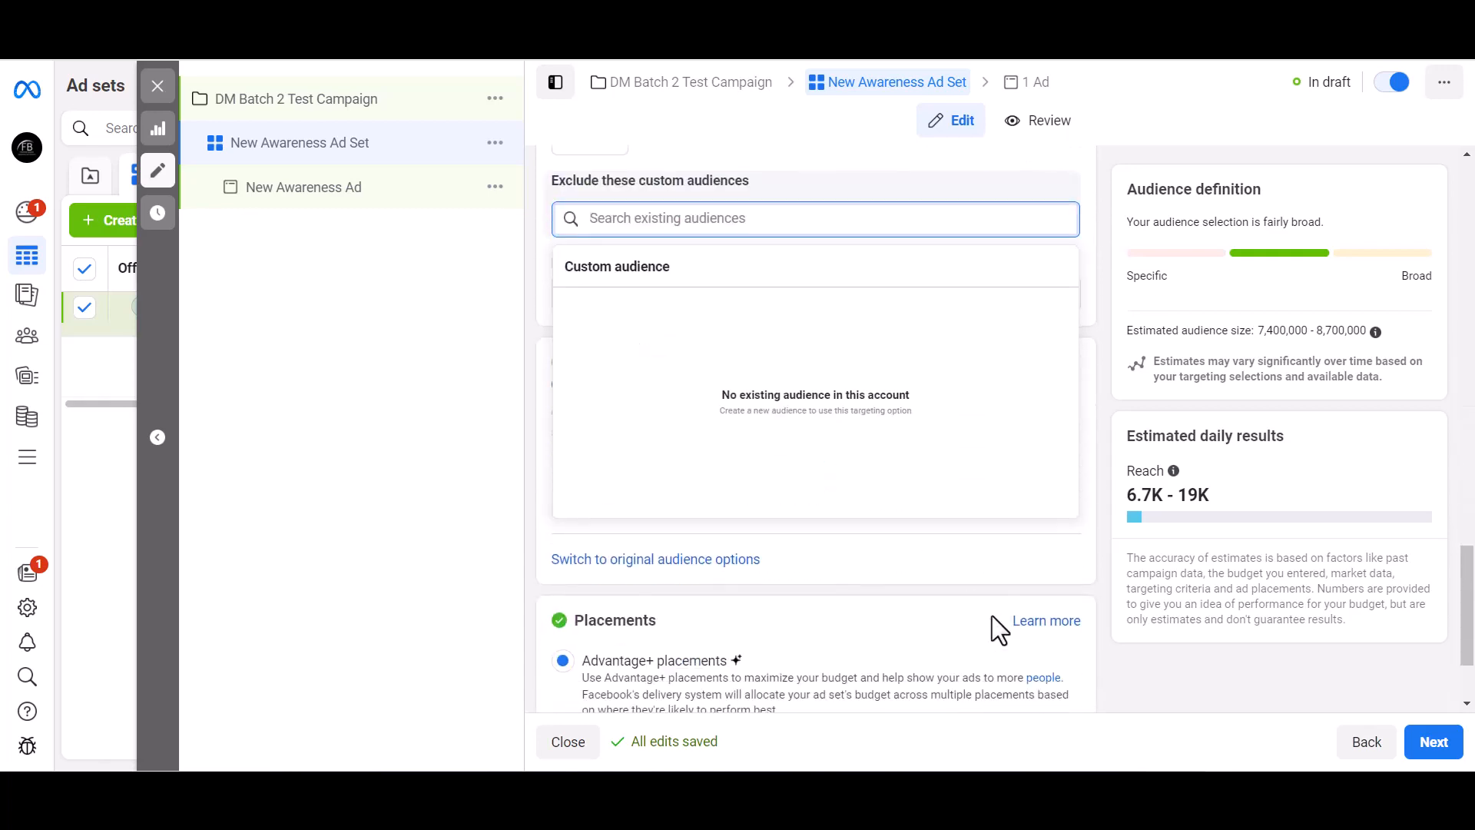
pyautogui.click(905, 629)
# Add an audience suggestion to the Advantage+ audience and set its age range to 25–45
pyautogui.scroll(-2, 902, 629)
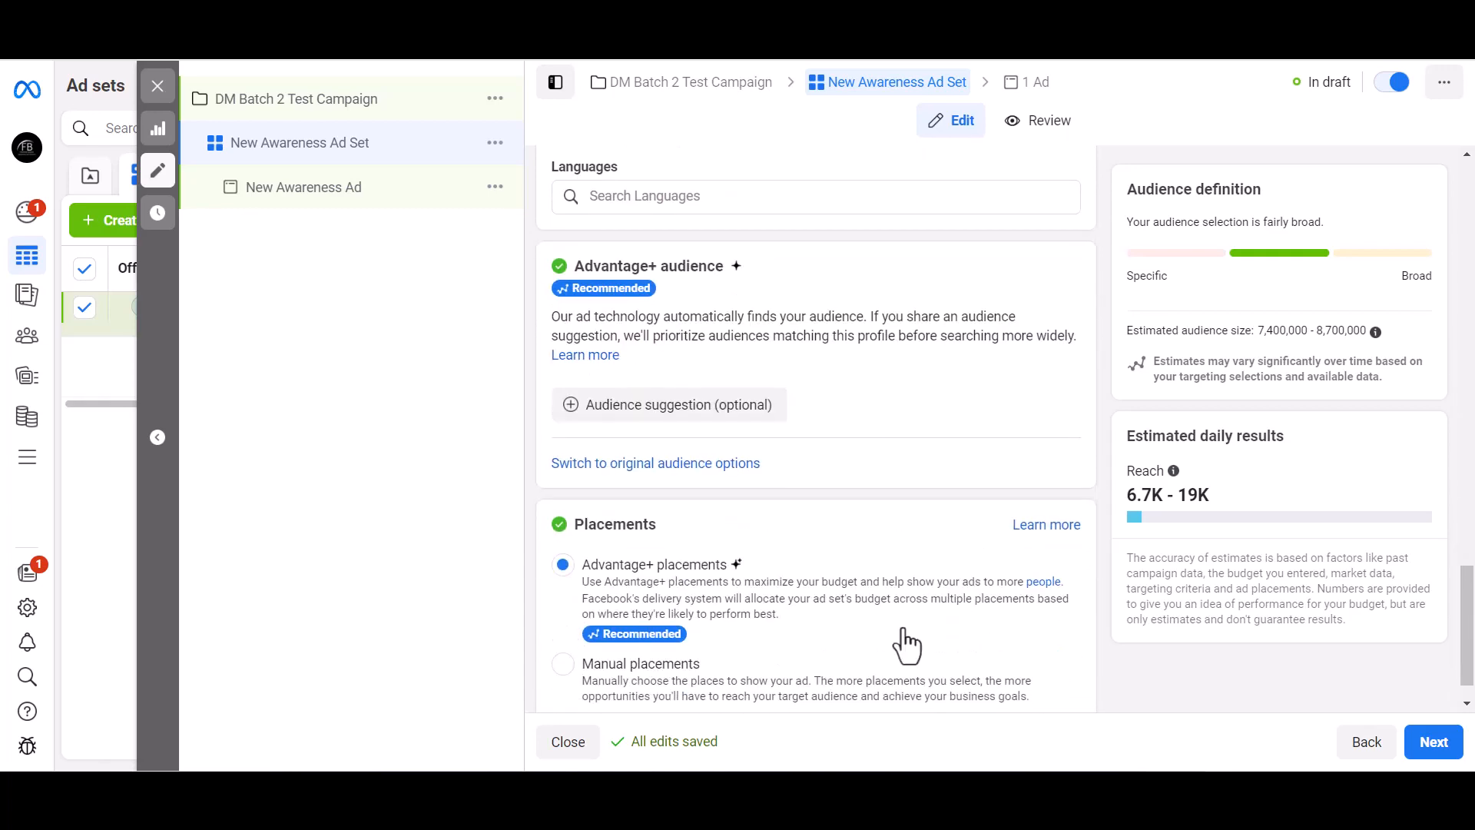
pyautogui.click(622, 413)
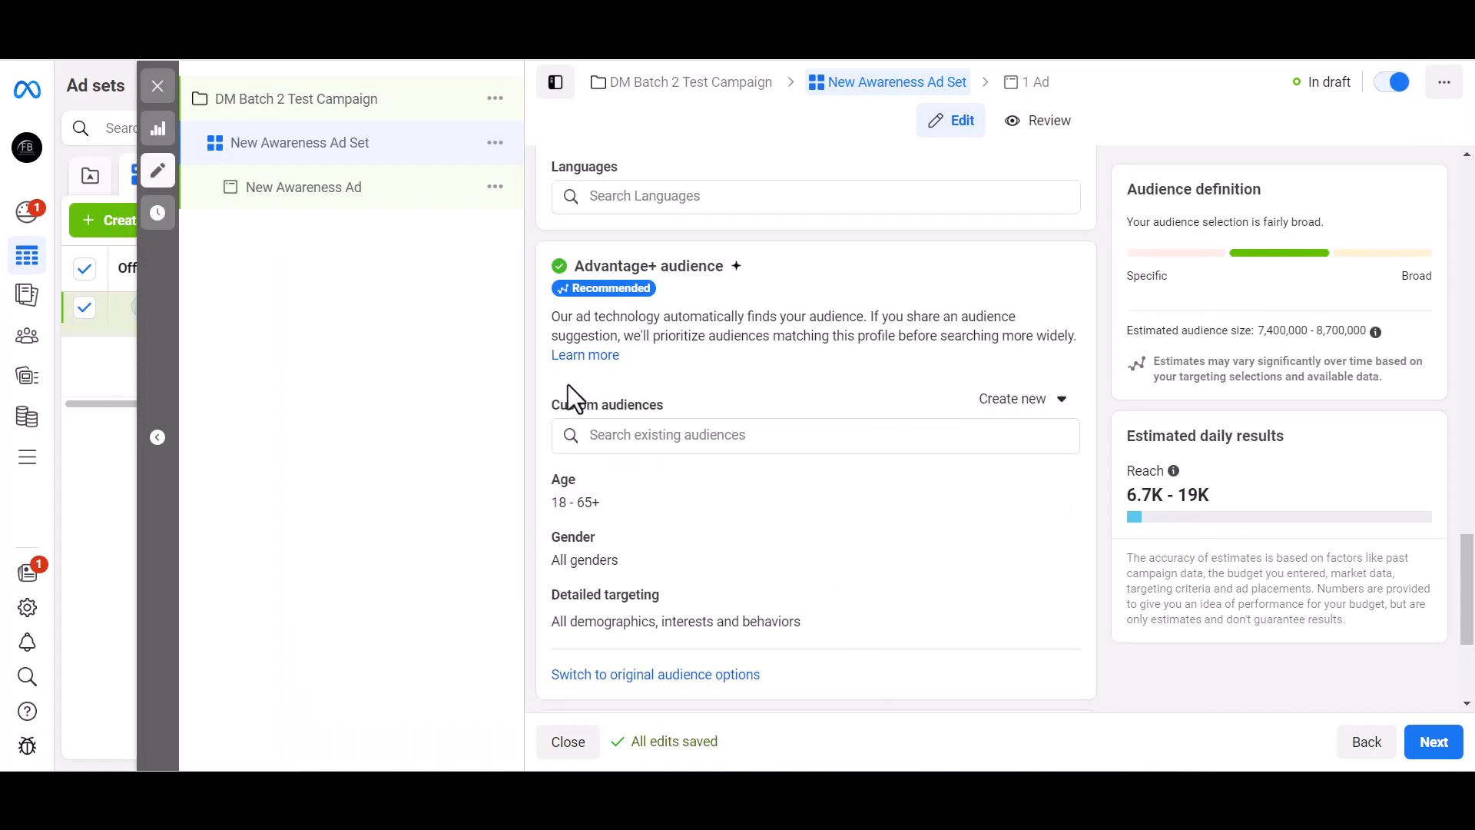
pyautogui.moveTo(586, 477)
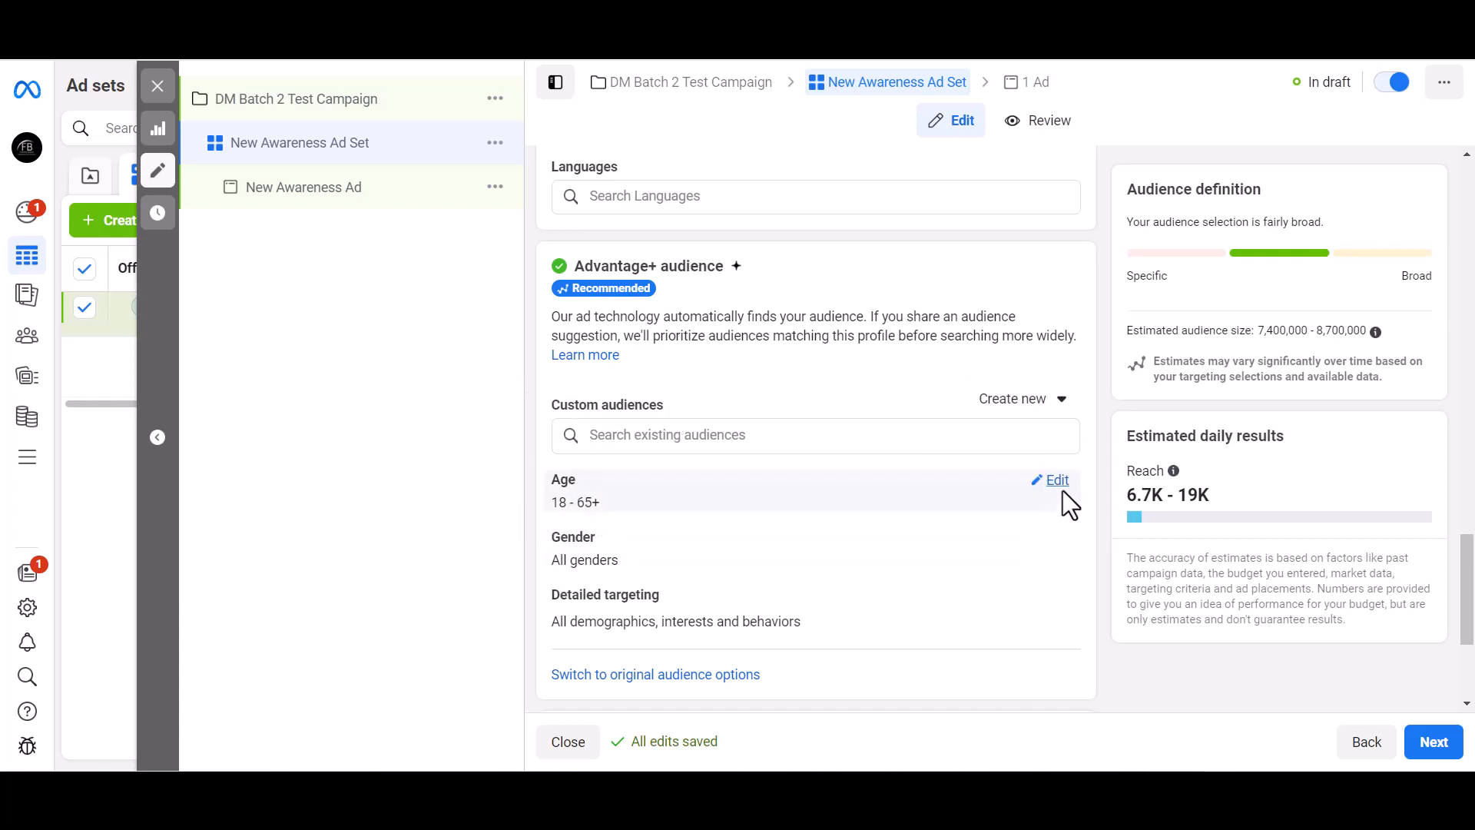
pyautogui.click(1054, 481)
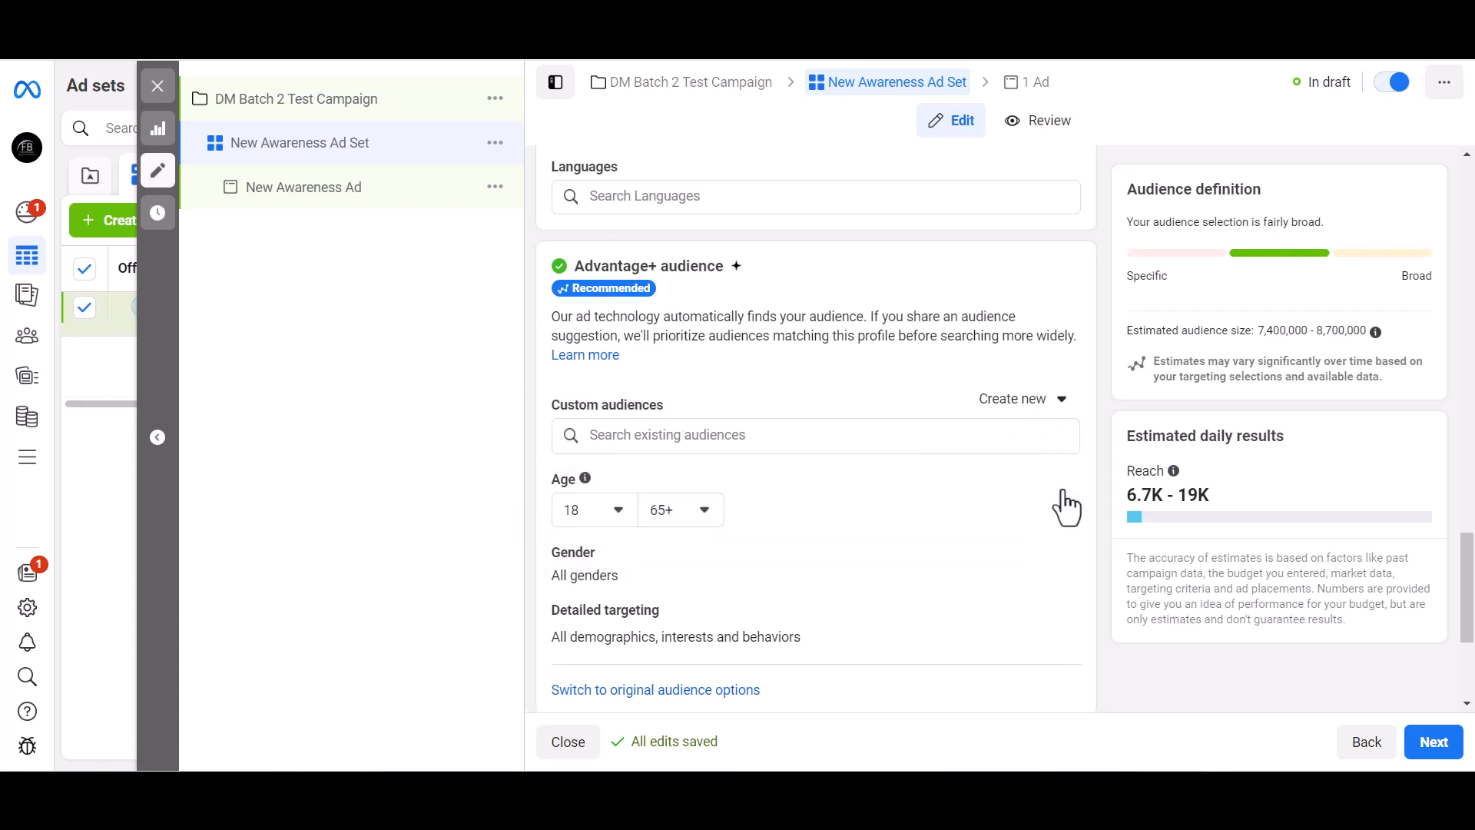
pyautogui.click(692, 510)
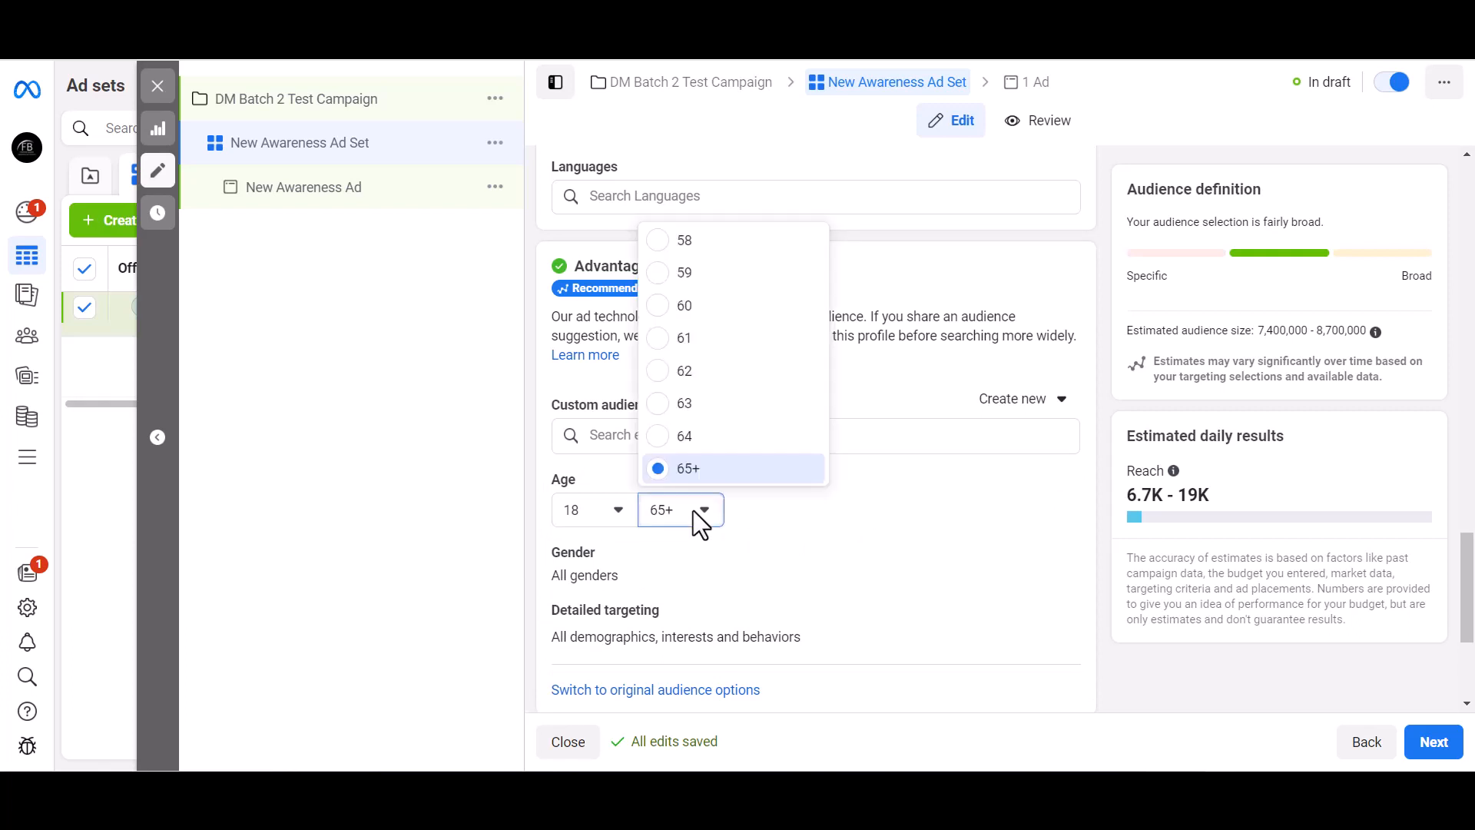
pyautogui.scroll(15, 697, 445)
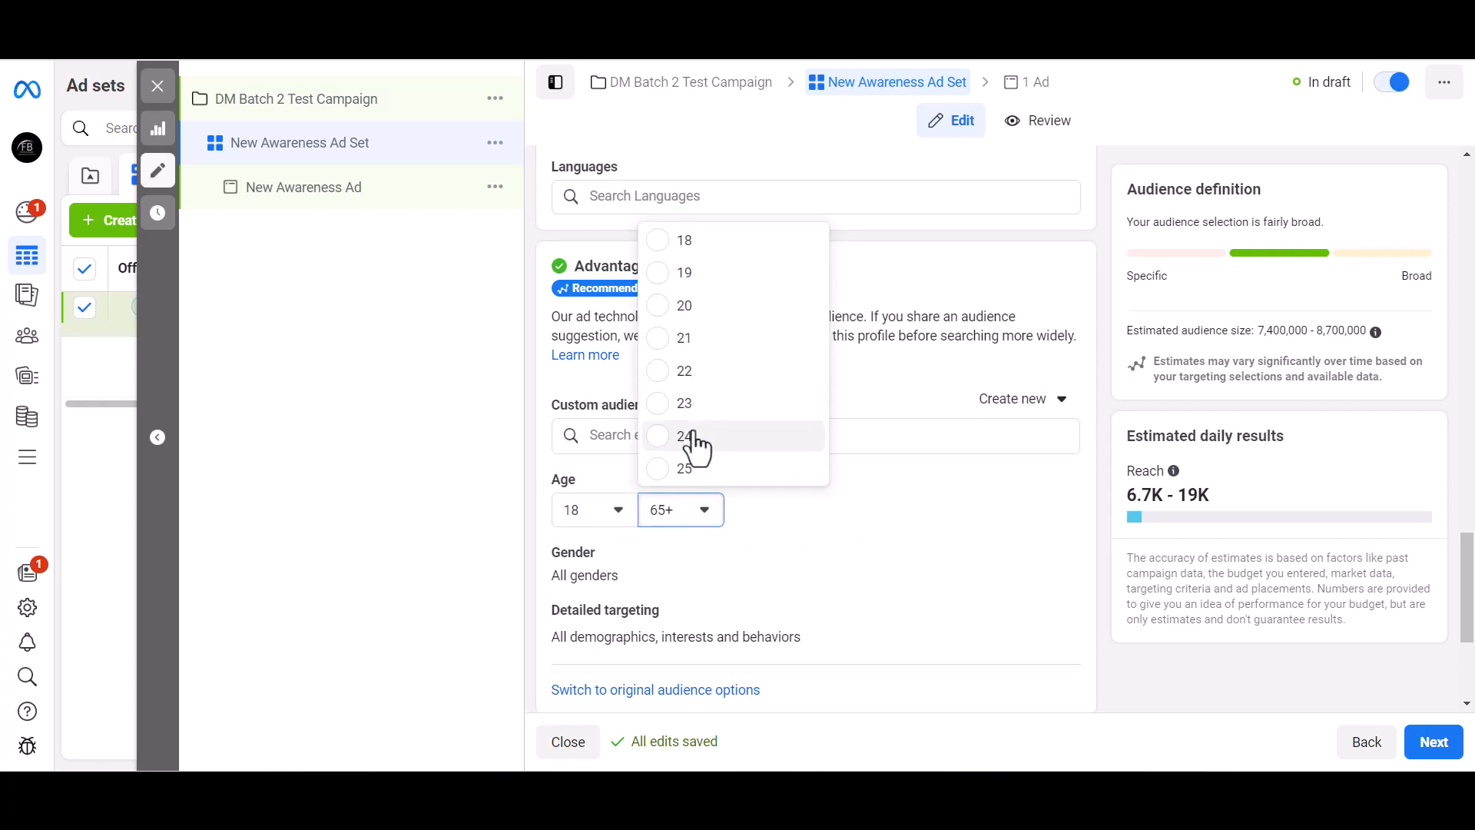
pyautogui.scroll(-7, 696, 447)
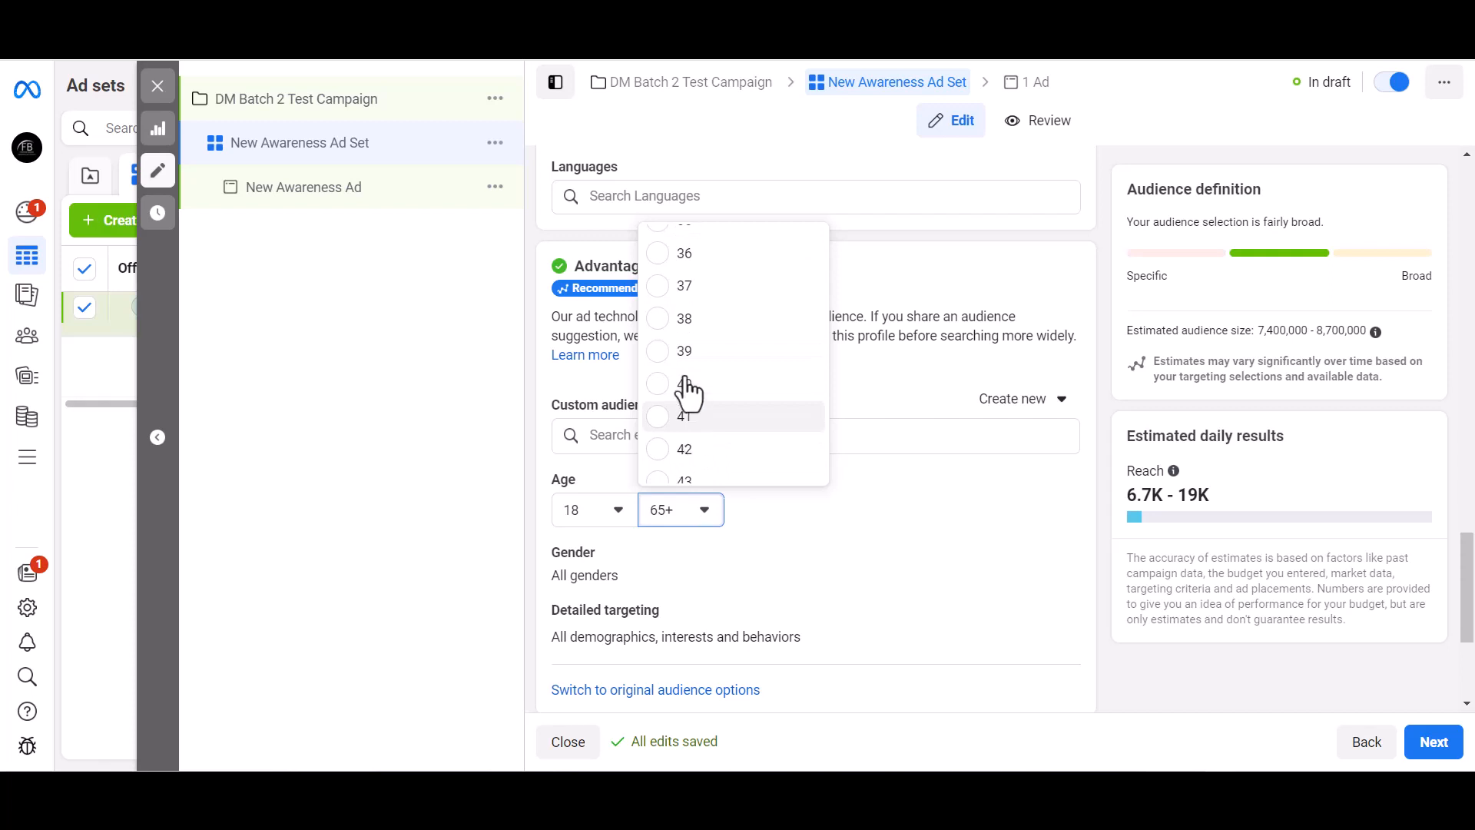
pyautogui.scroll(-4, 697, 449)
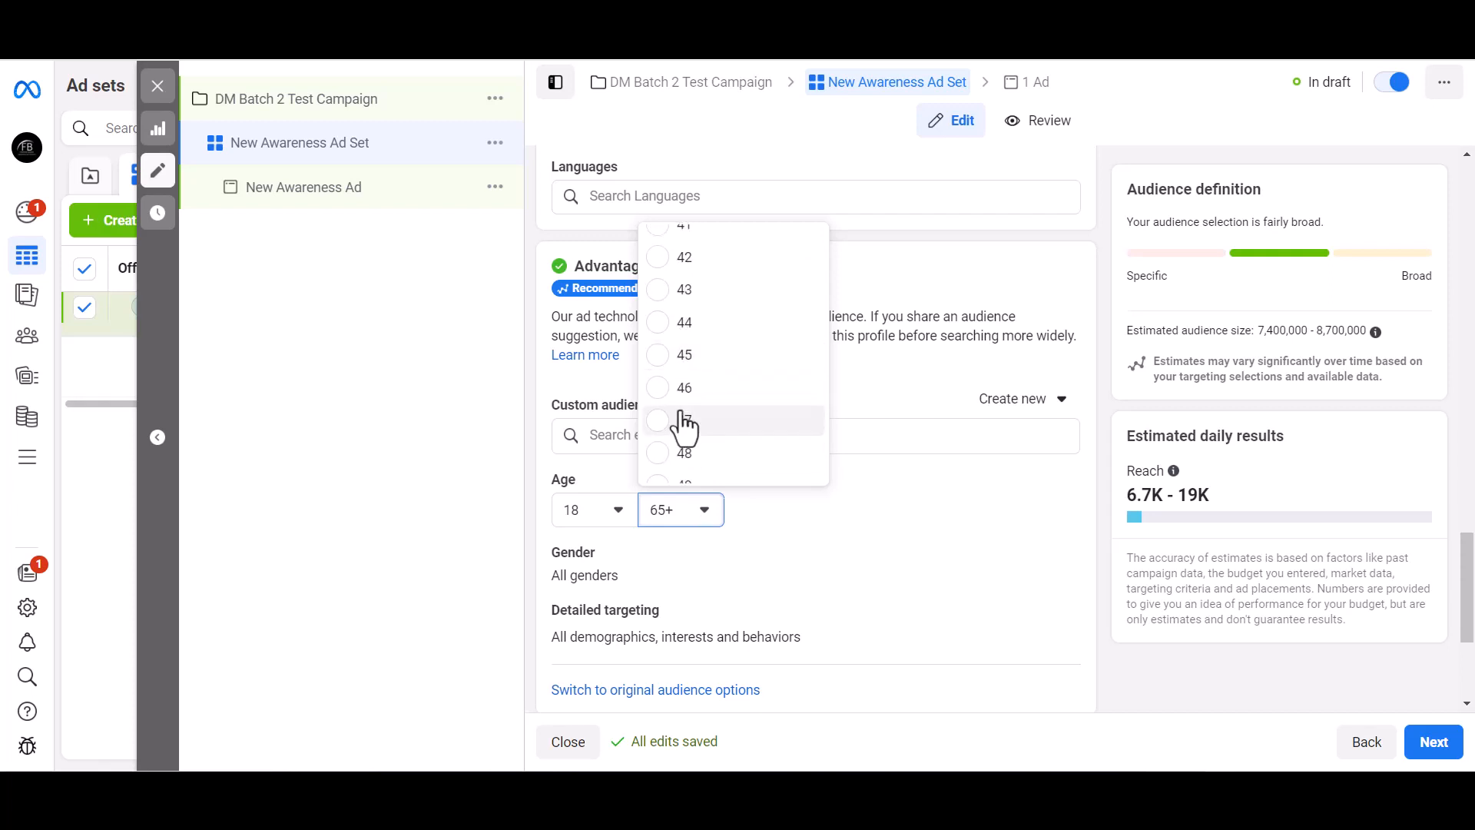
pyautogui.click(685, 355)
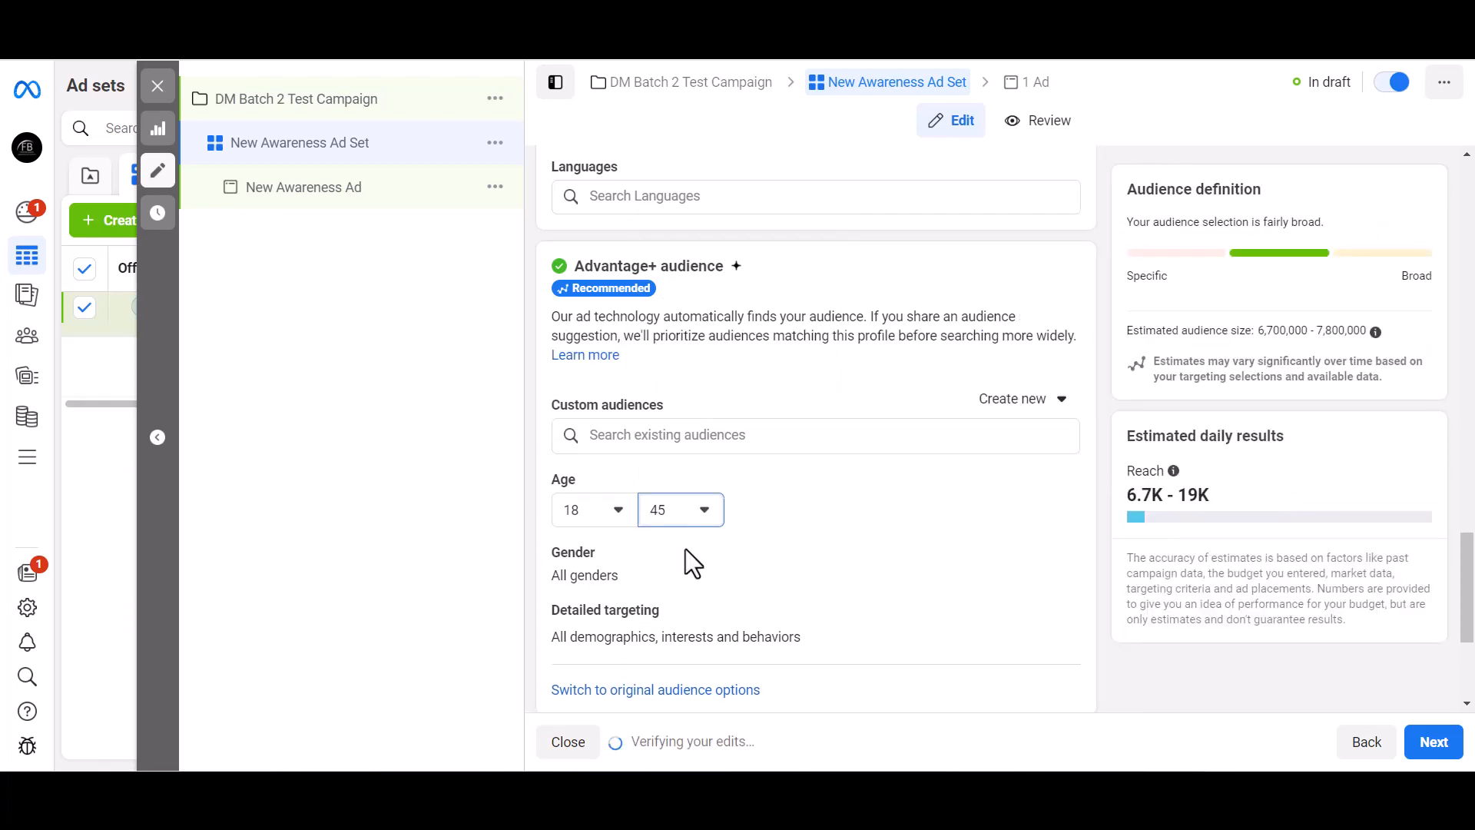
pyautogui.click(611, 514)
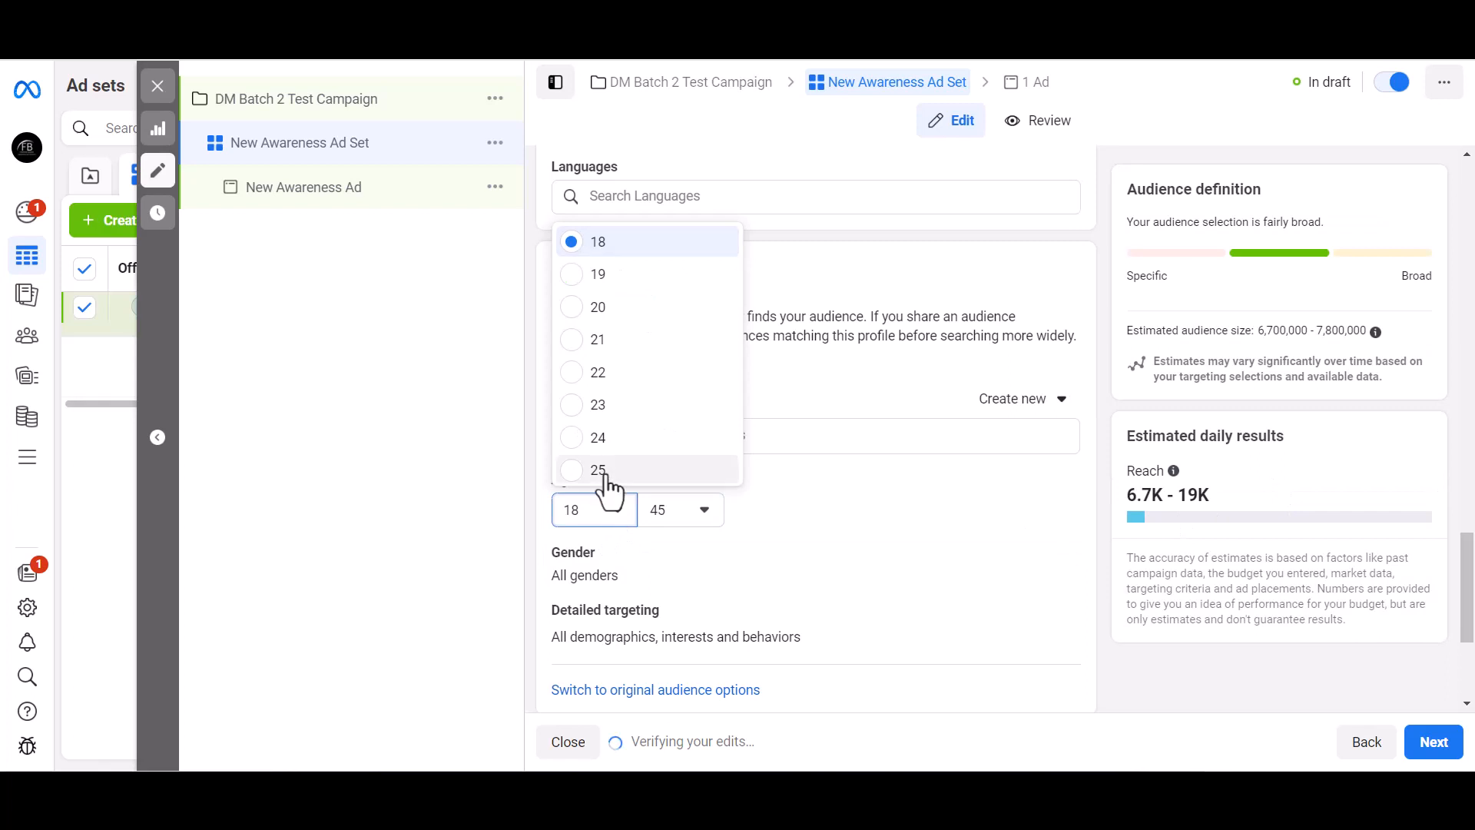
pyautogui.click(603, 472)
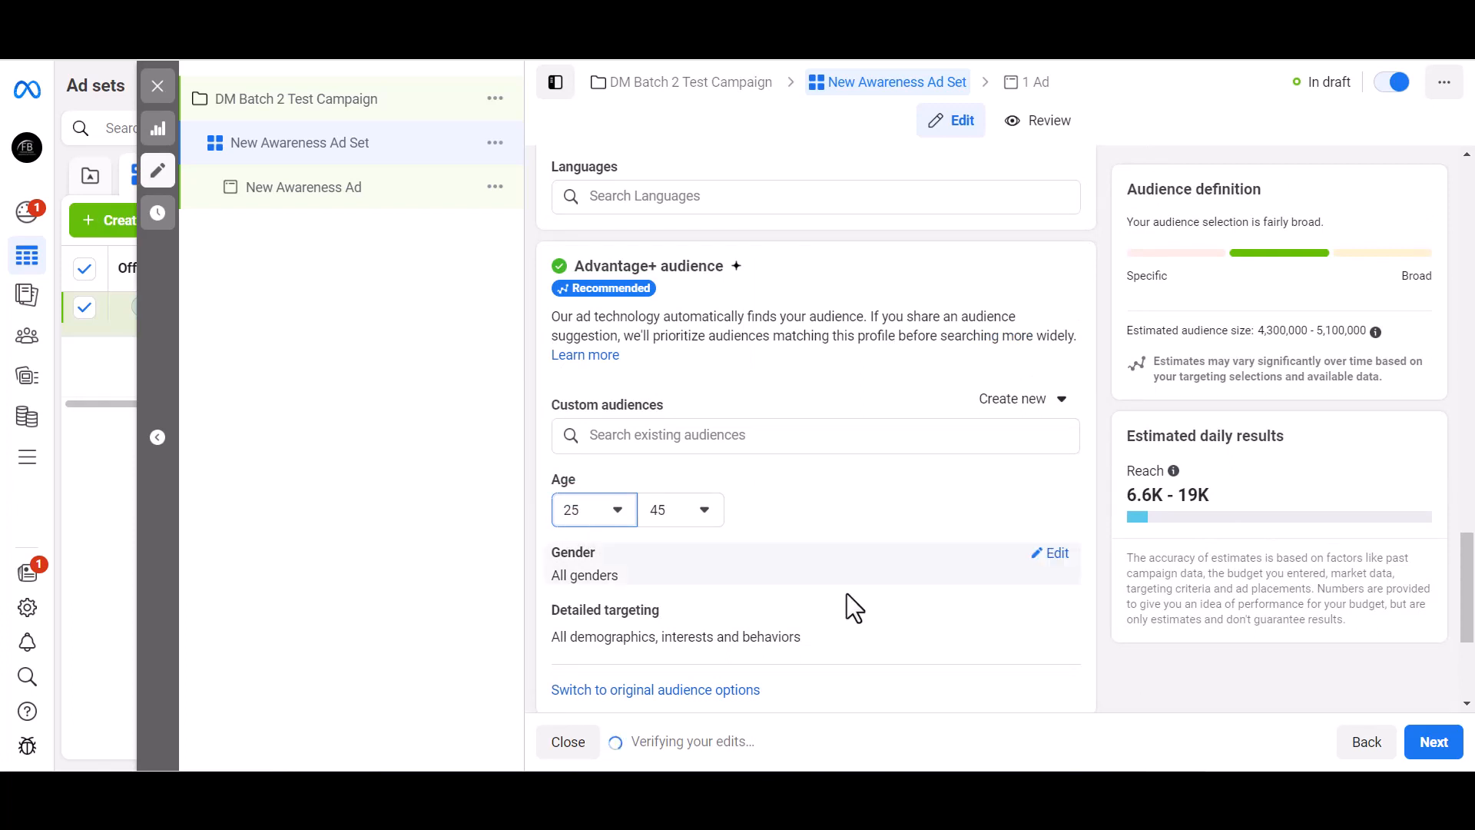
# Set the suggested audience's gender to Women
pyautogui.click(1056, 564)
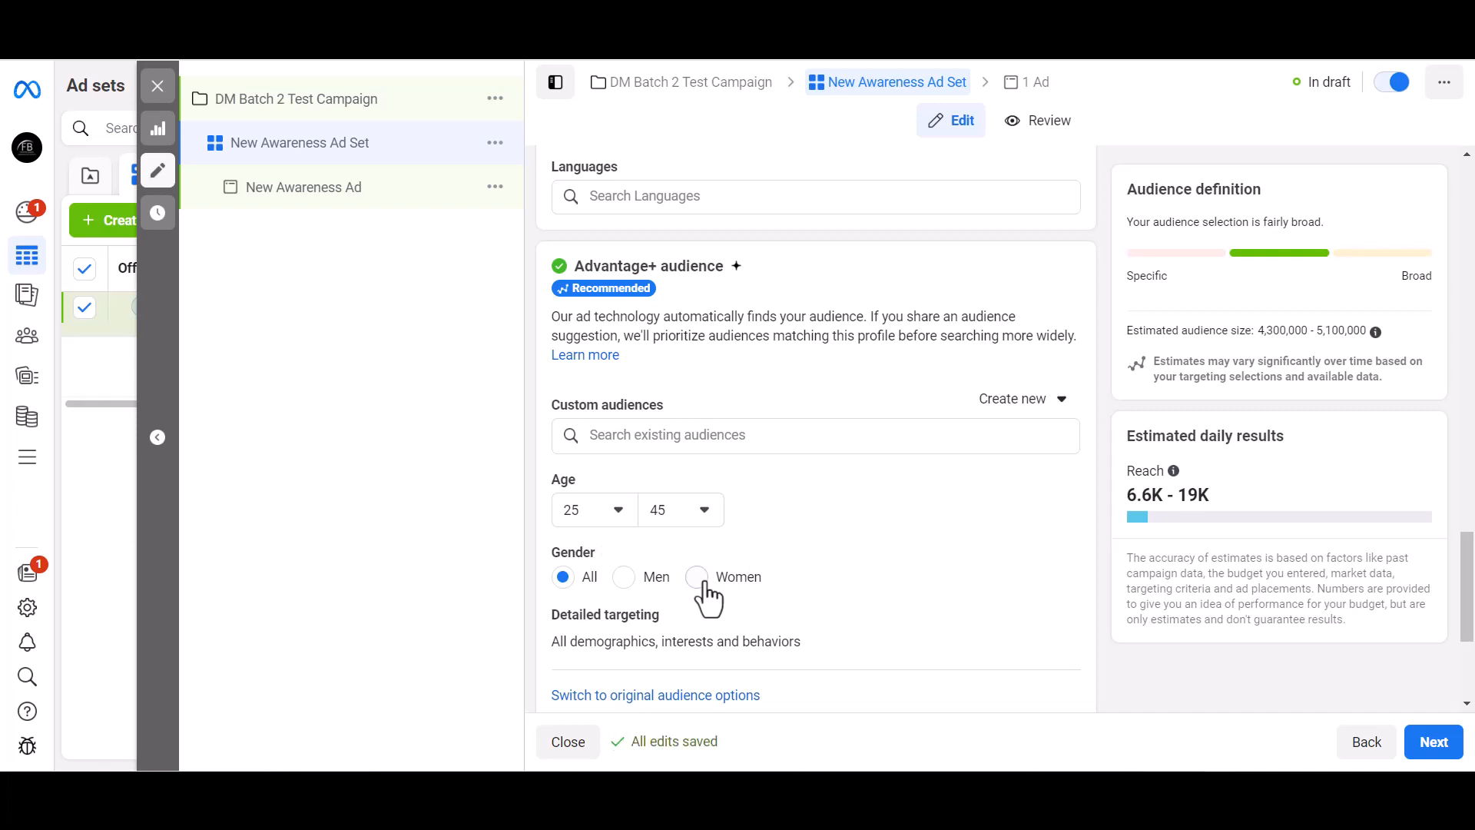
pyautogui.click(698, 578)
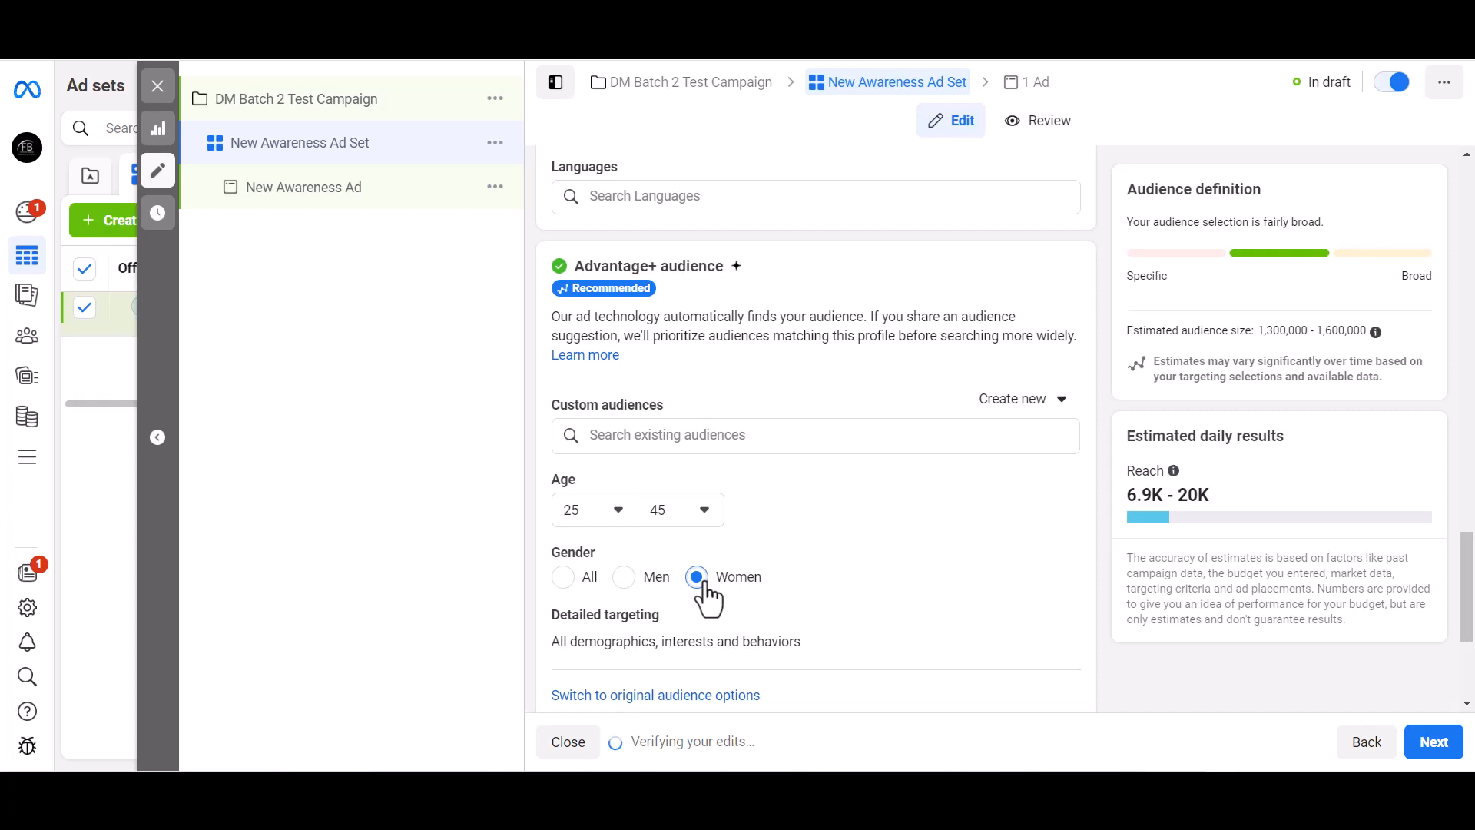
# Open the detailed targeting for editing, browse its categories and expand Demographics to view its description
pyautogui.scroll(-1, 708, 599)
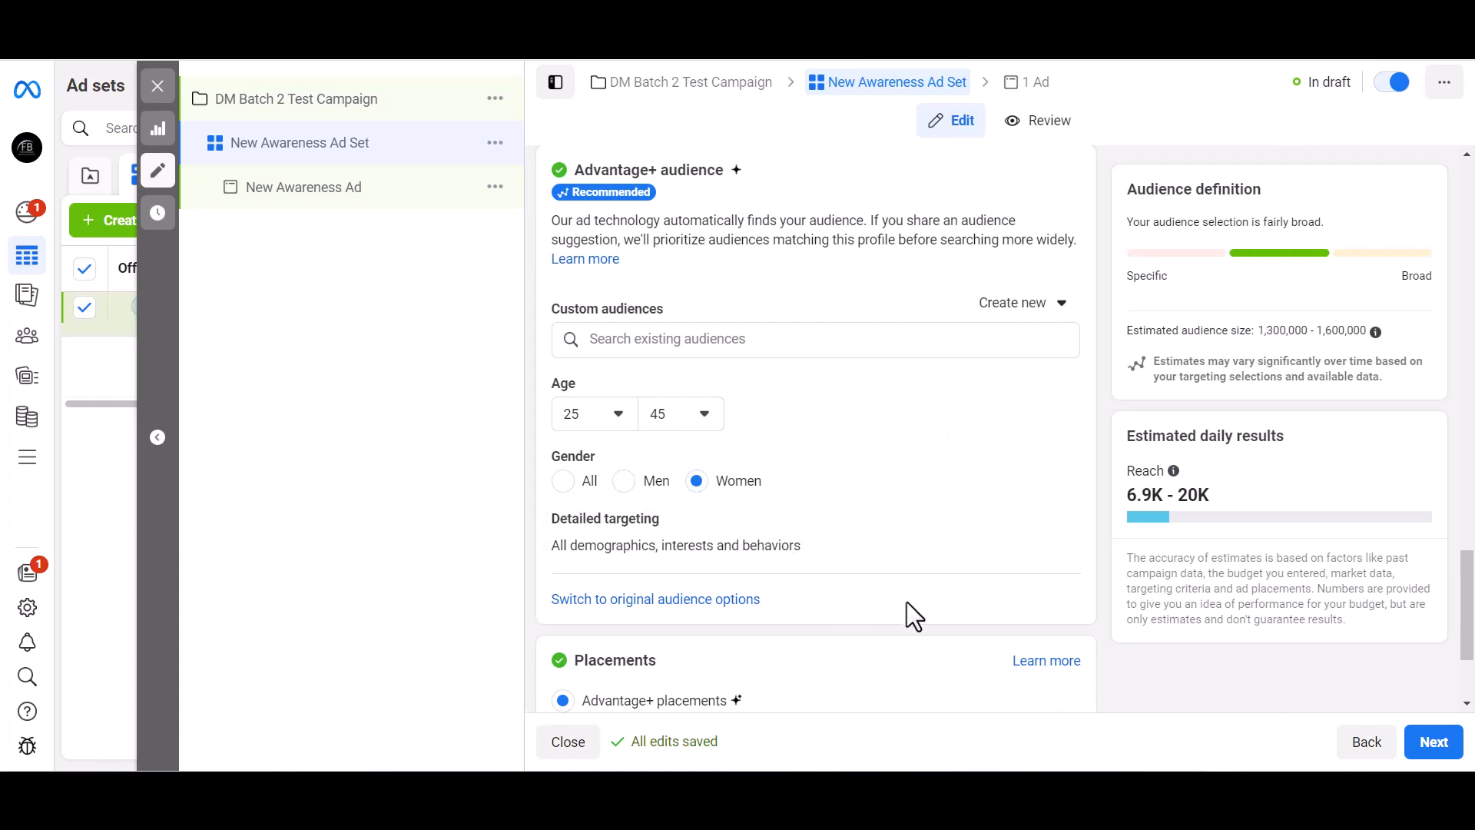
pyautogui.moveTo(759, 535)
pyautogui.moveTo(610, 552)
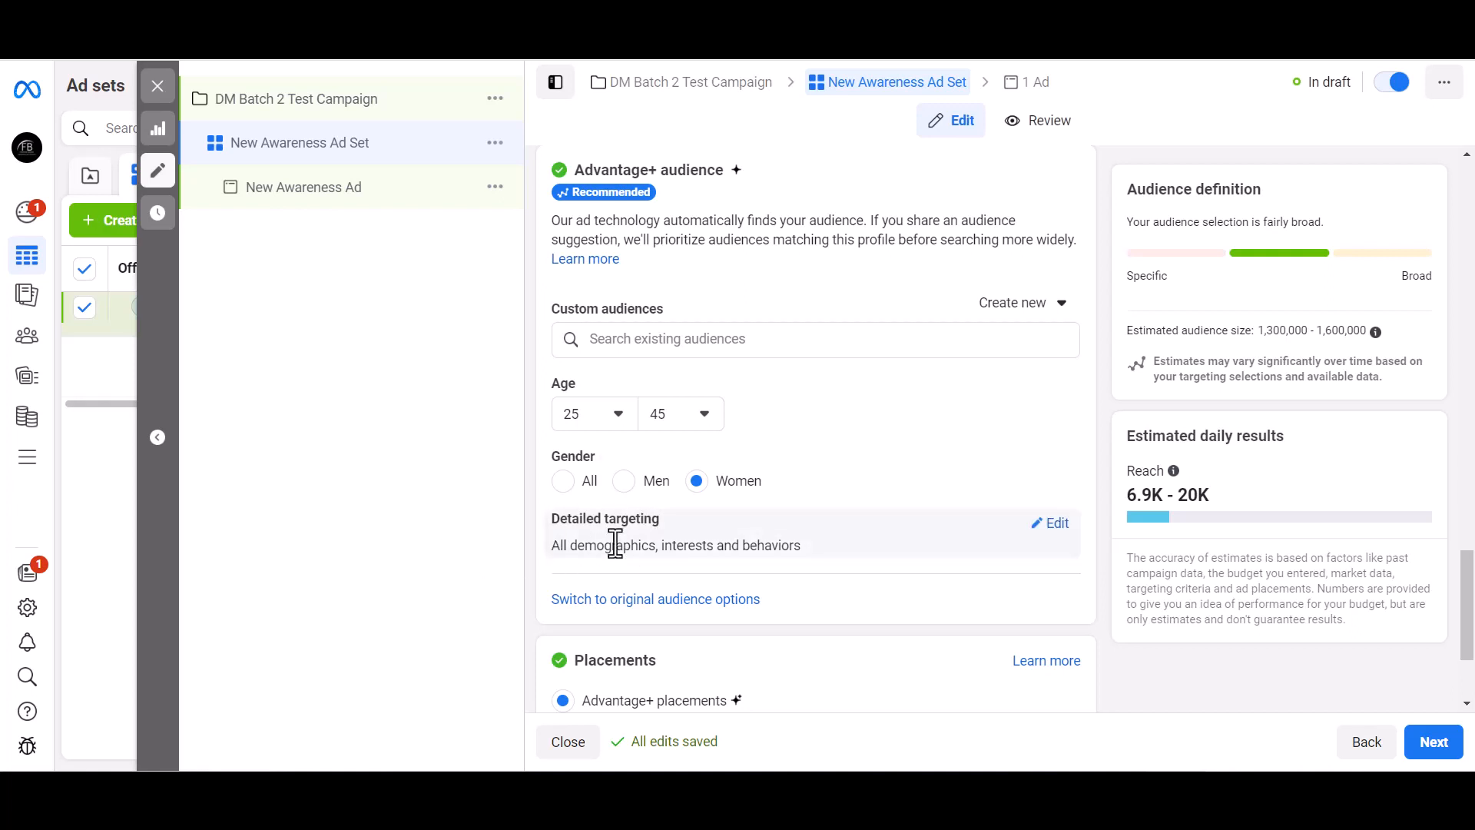
pyautogui.click(1054, 524)
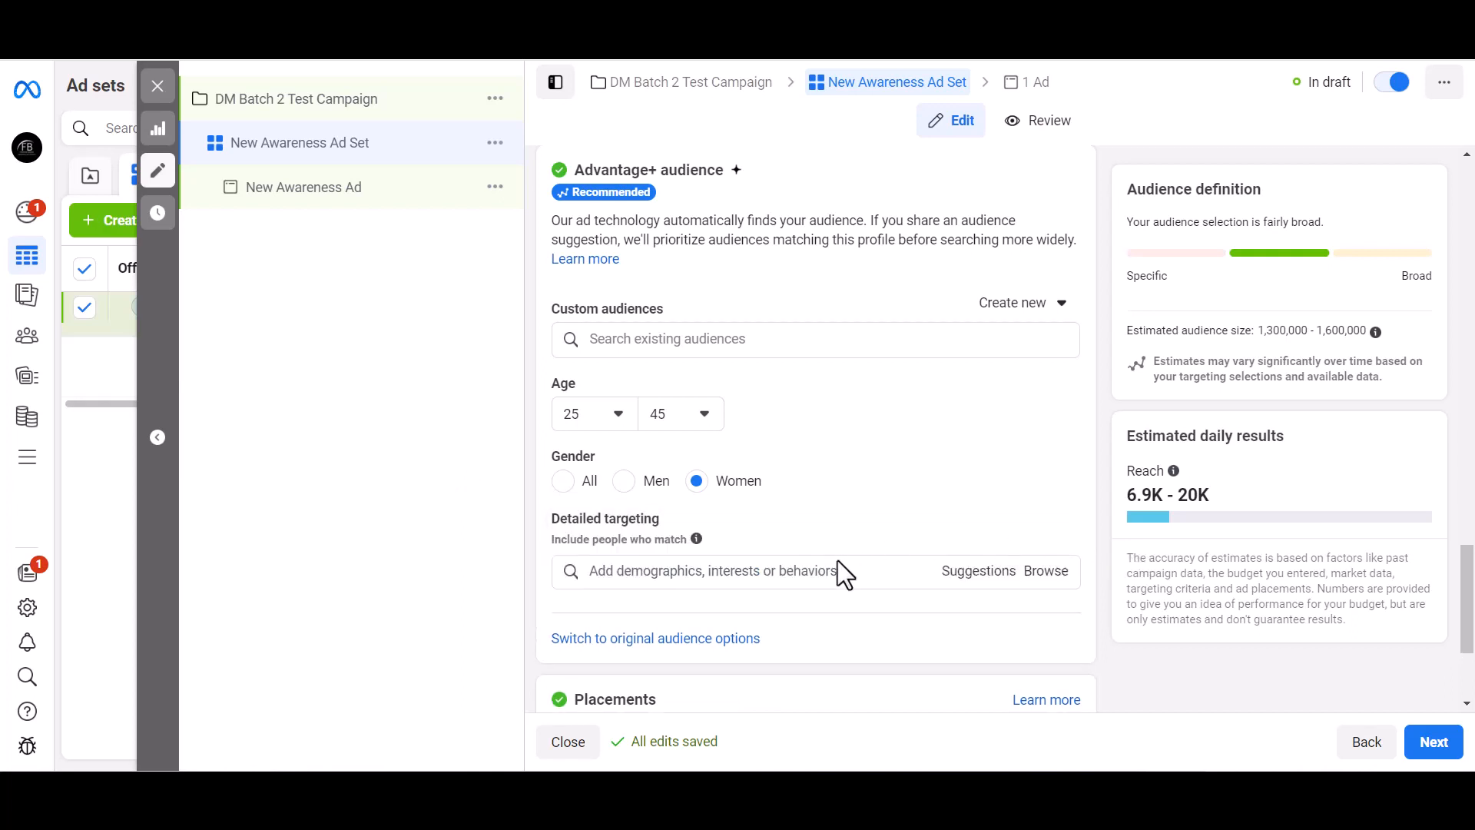
pyautogui.scroll(-2, 837, 570)
pyautogui.click(823, 378)
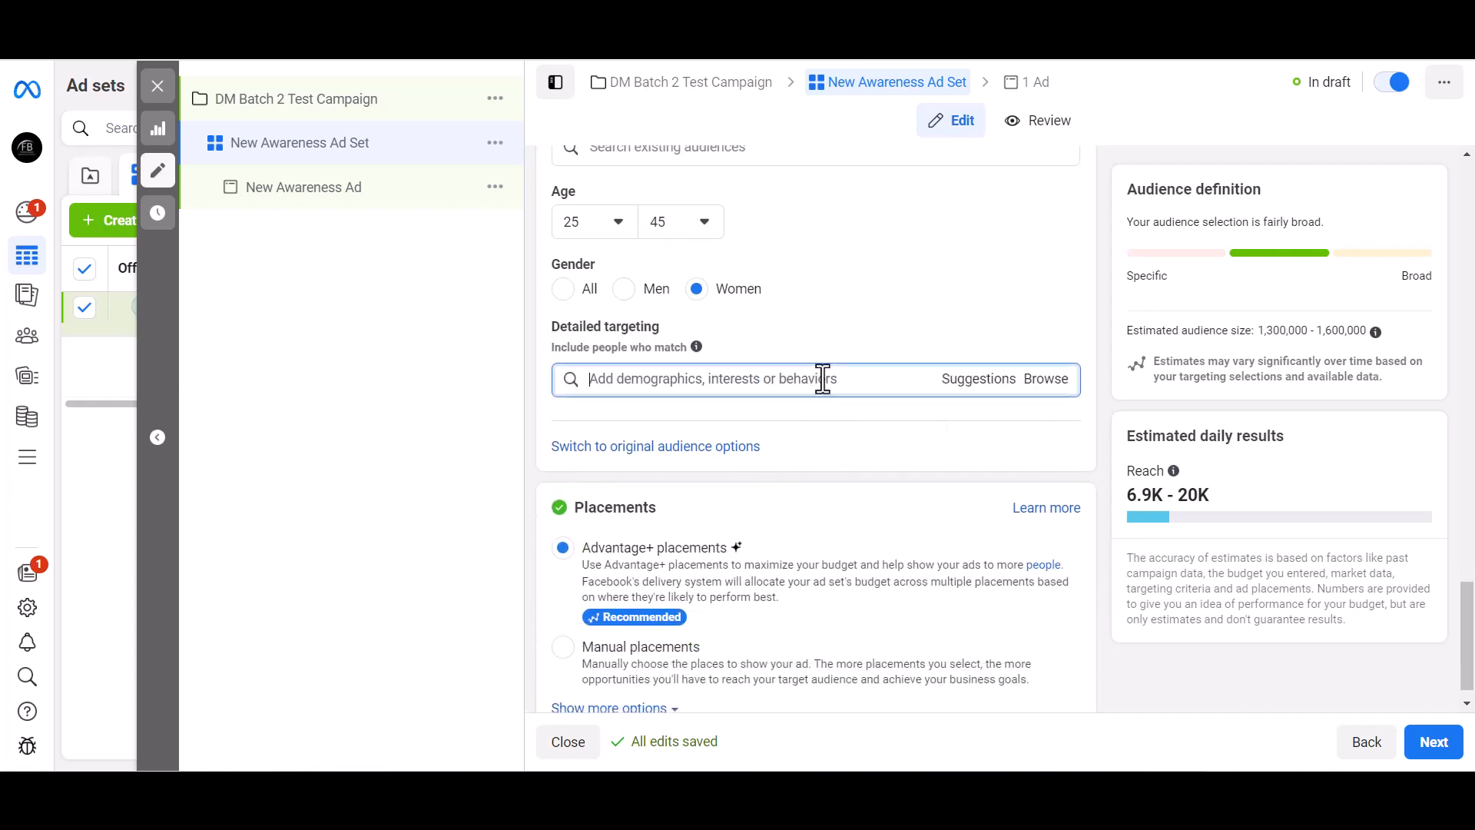
pyautogui.click(1054, 384)
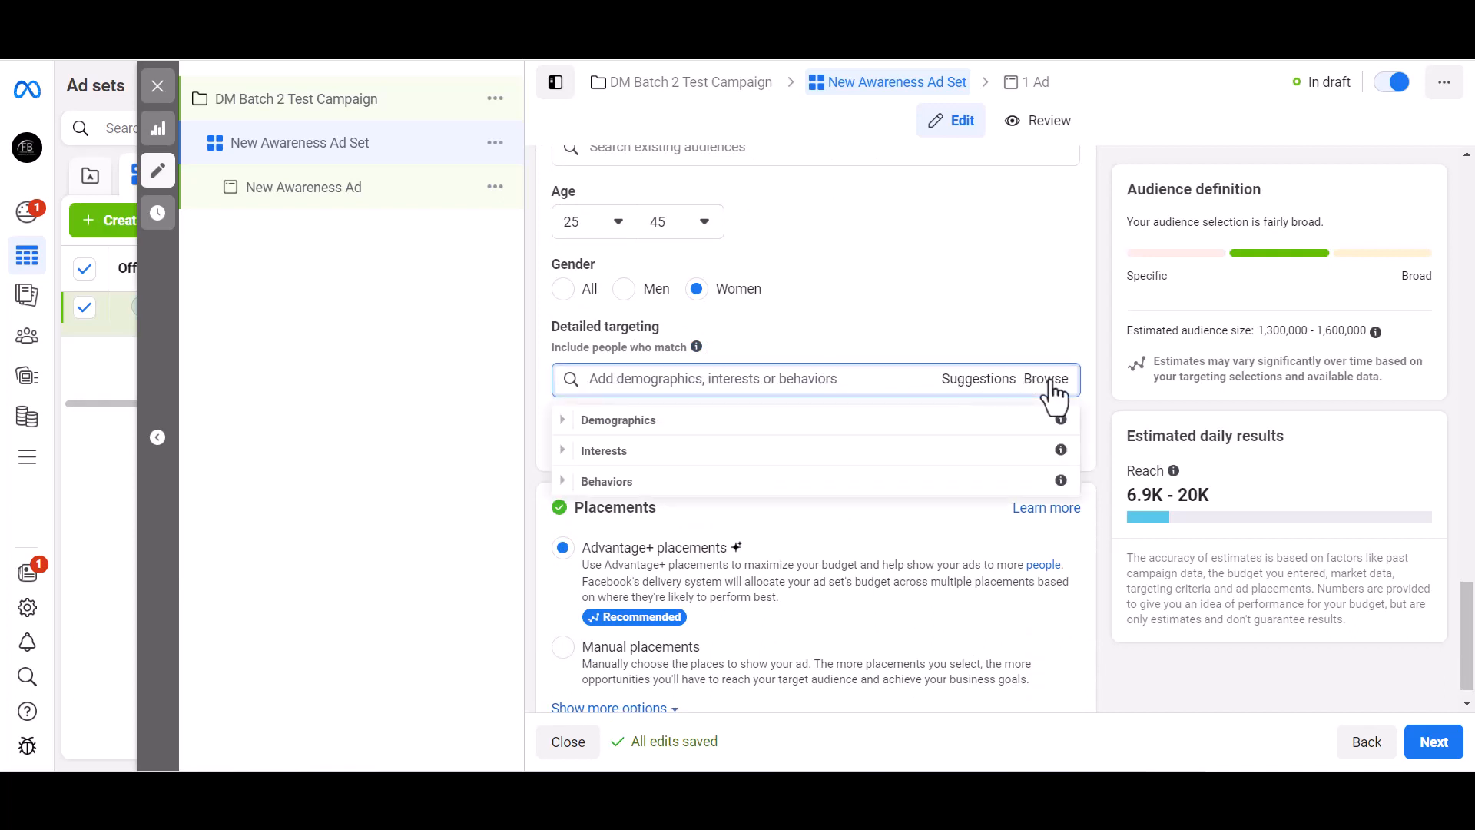
pyautogui.click(567, 420)
pyautogui.moveTo(1062, 419)
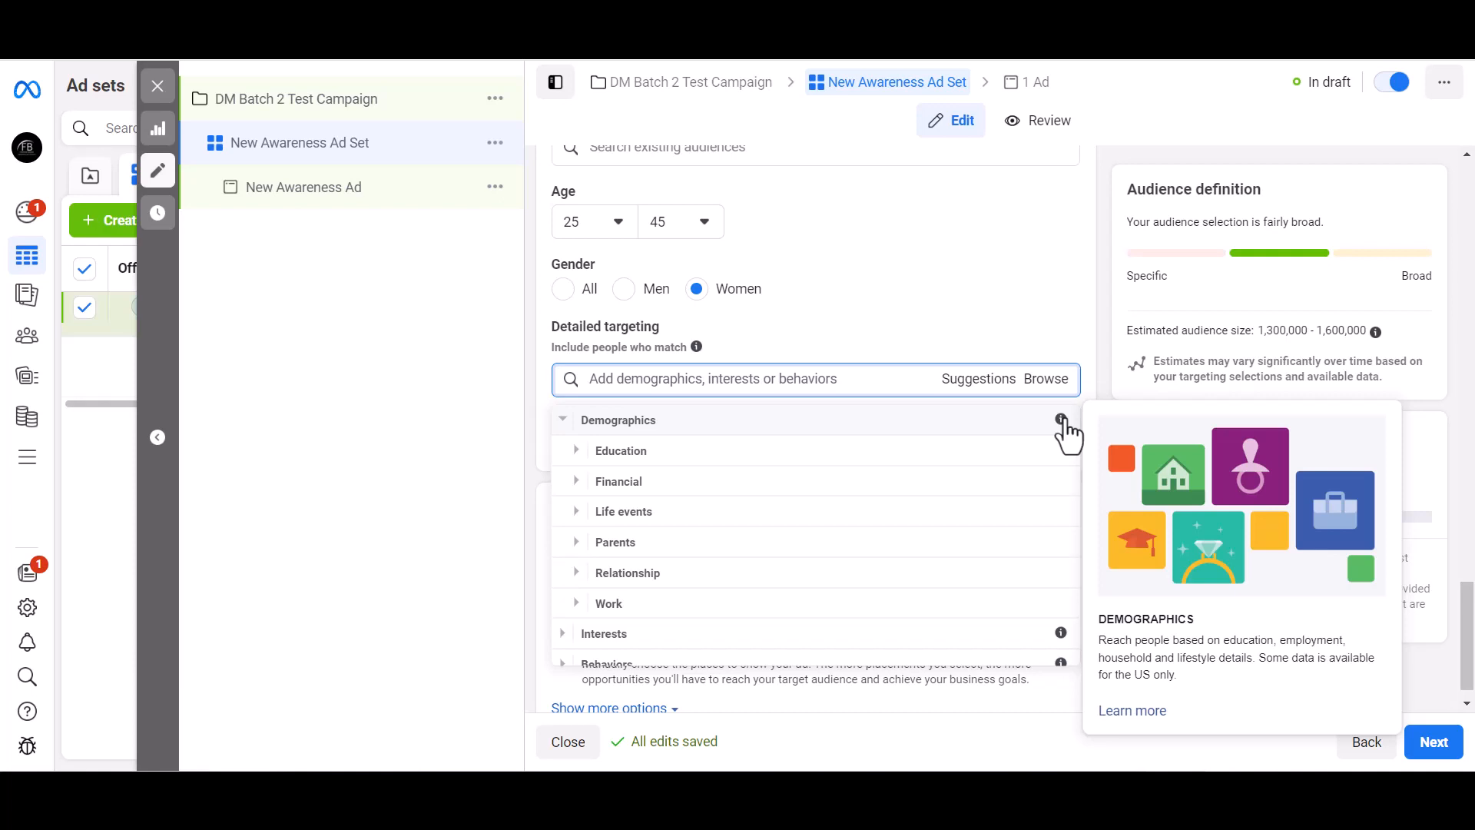
# Look through the Education demographics, examining the education level options and the schools search
pyautogui.click(578, 453)
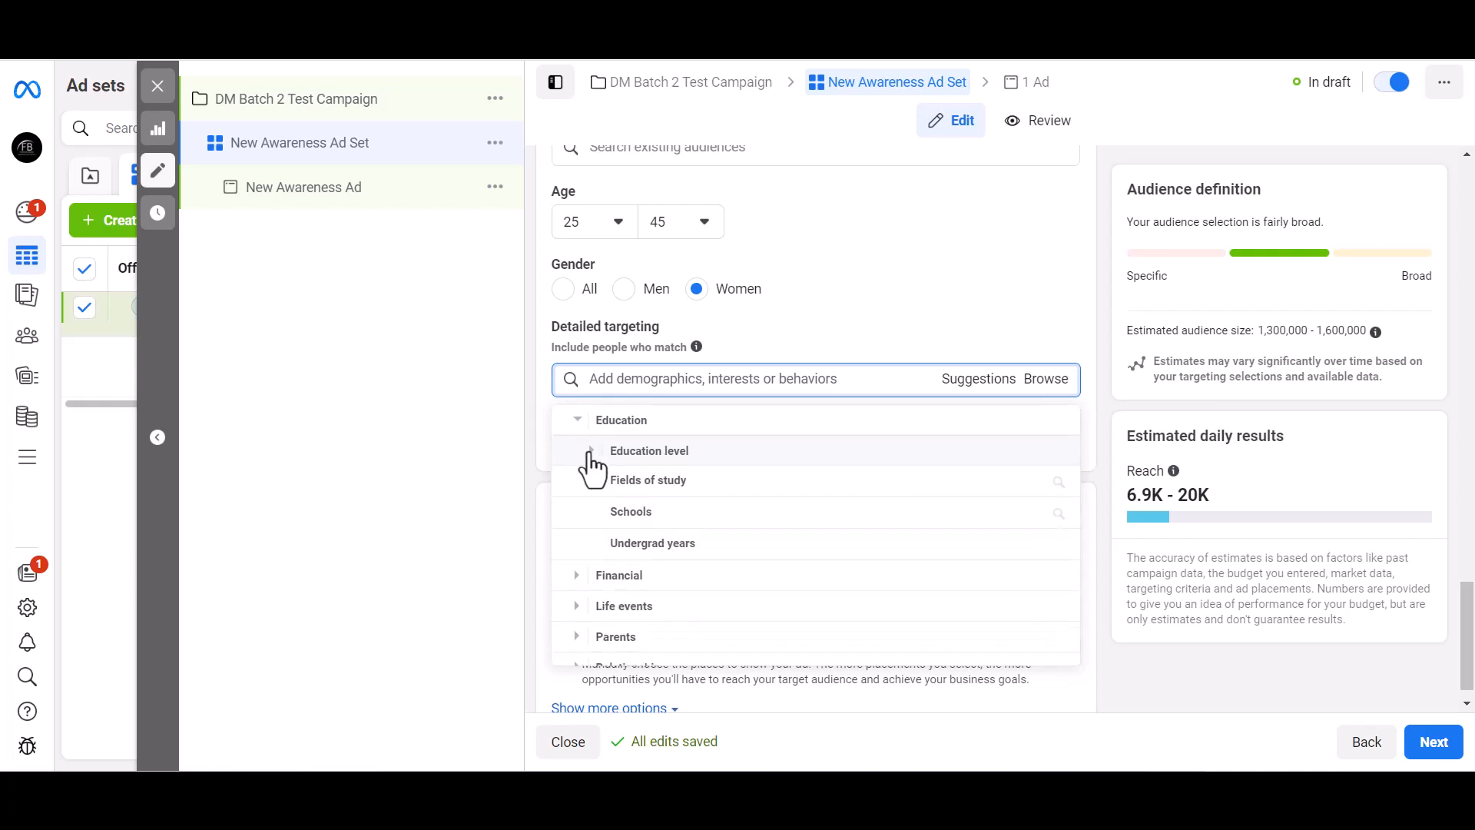
pyautogui.click(586, 454)
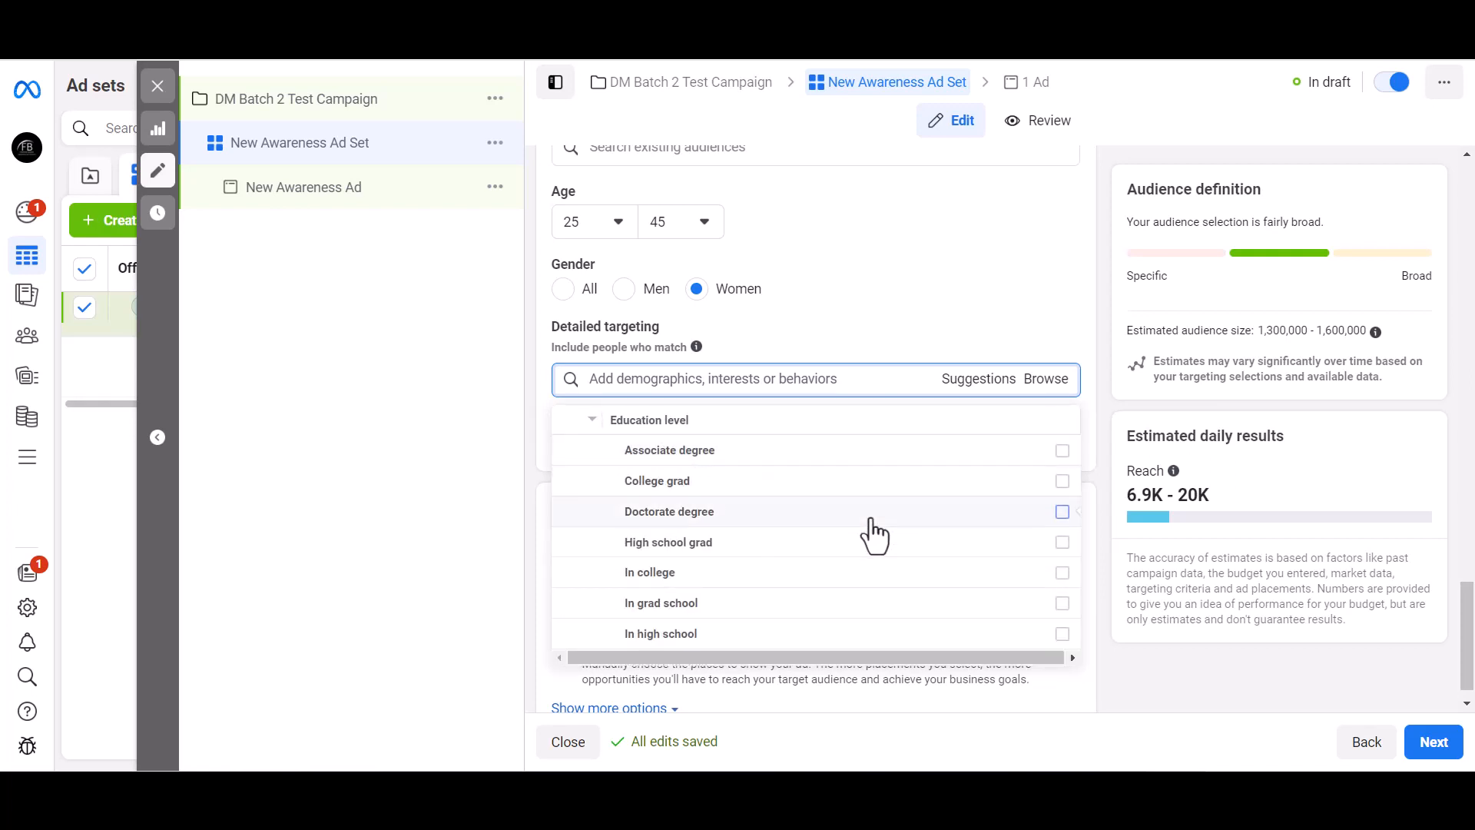
pyautogui.scroll(-3, 874, 534)
pyautogui.scroll(-3, 873, 534)
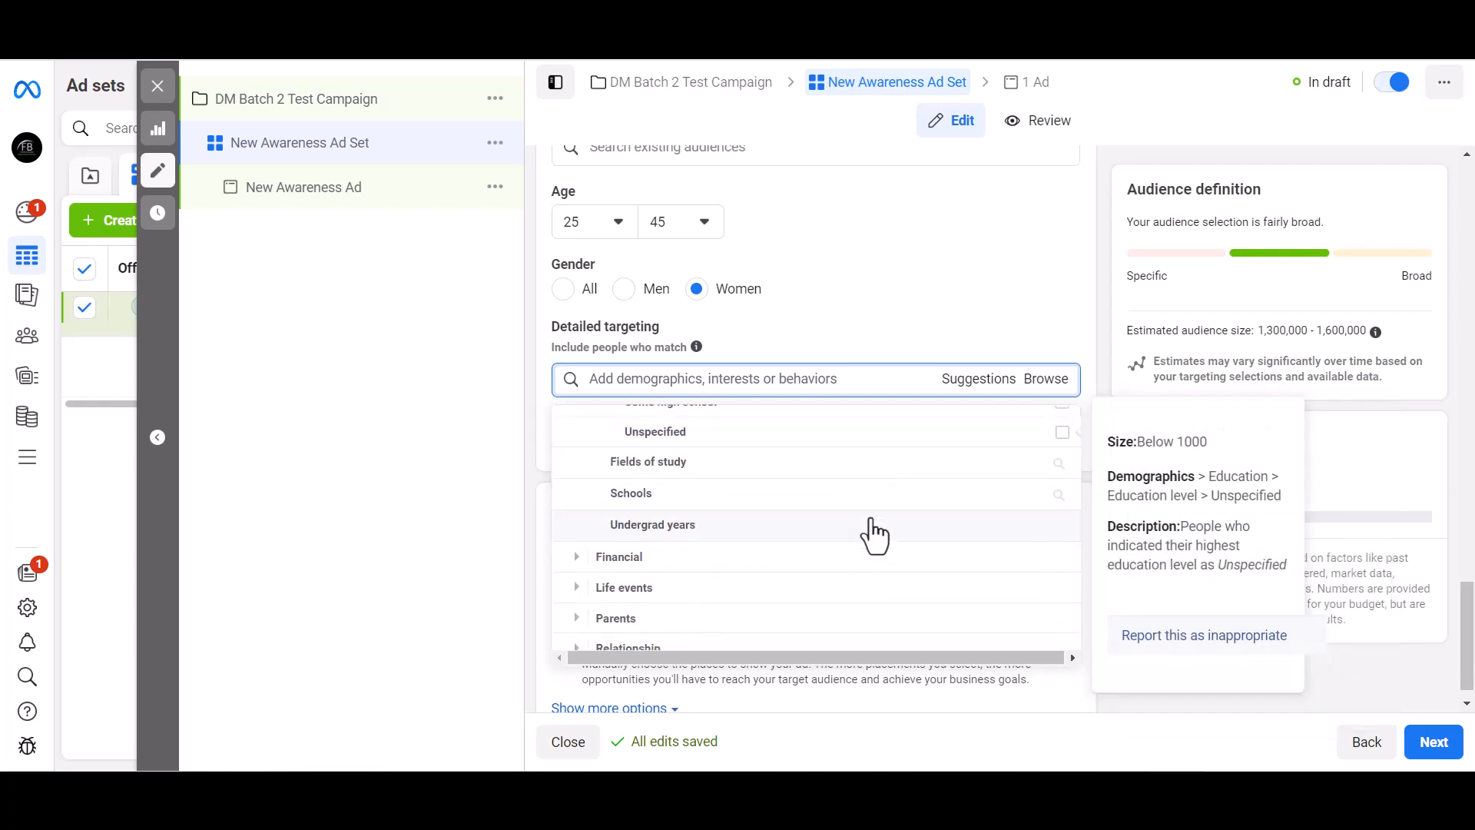
pyautogui.scroll(2, 868, 534)
pyautogui.scroll(-2, 856, 537)
pyautogui.click(636, 506)
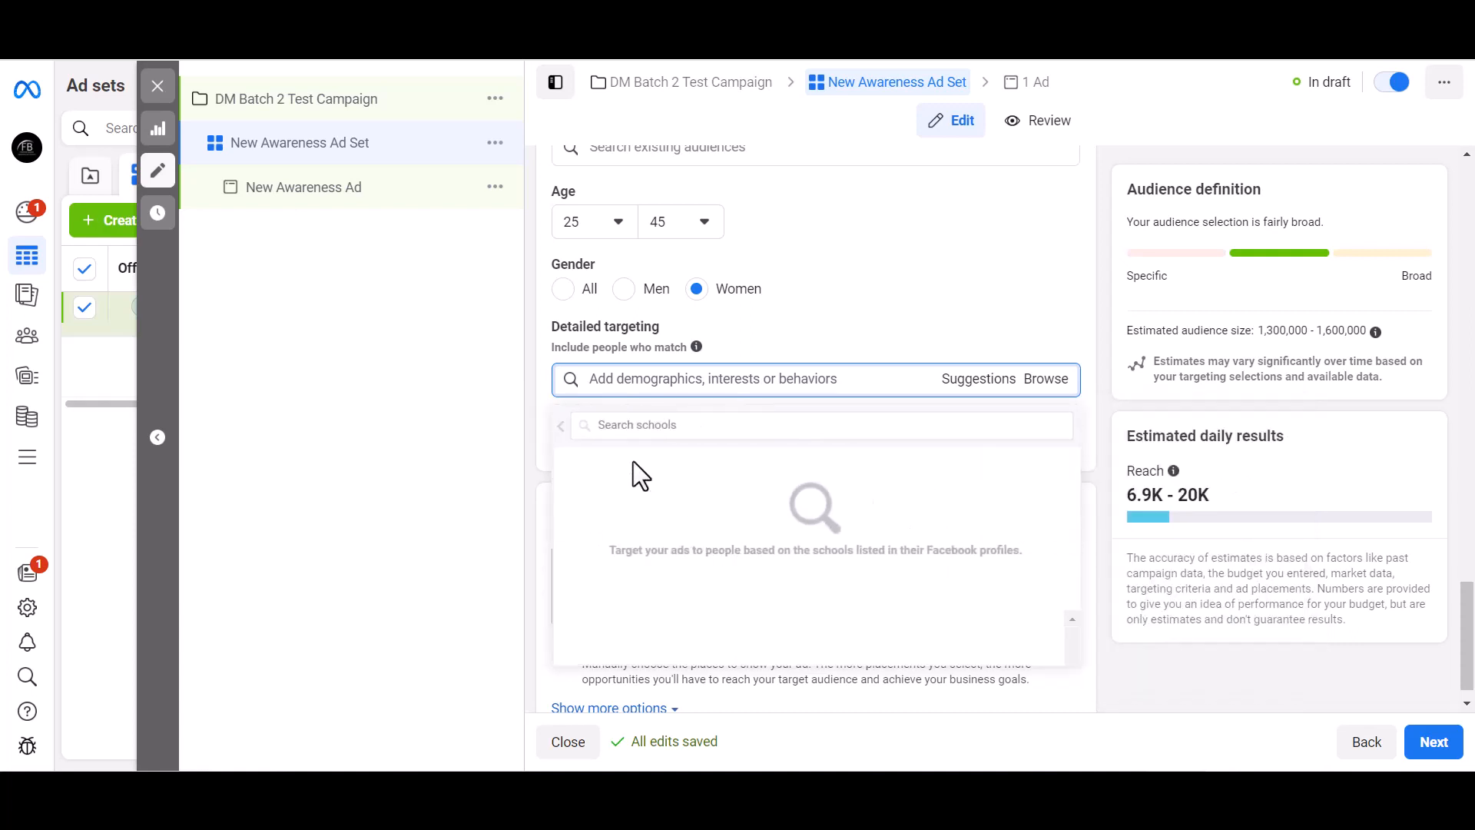
pyautogui.click(563, 427)
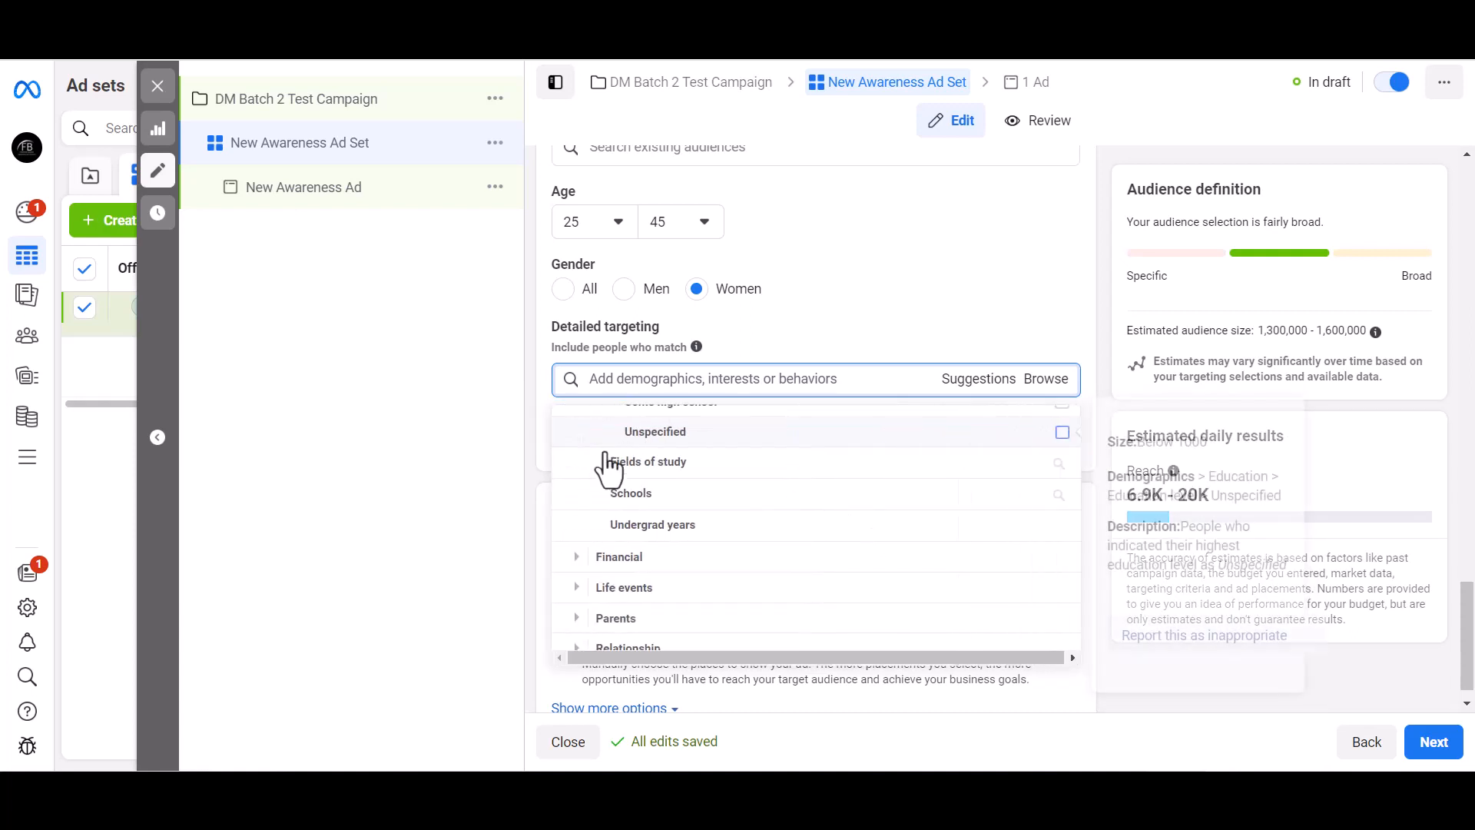
# Examine the household income options under the Financial demographics and read the description of the top 10% of ZIP codes option
pyautogui.click(583, 567)
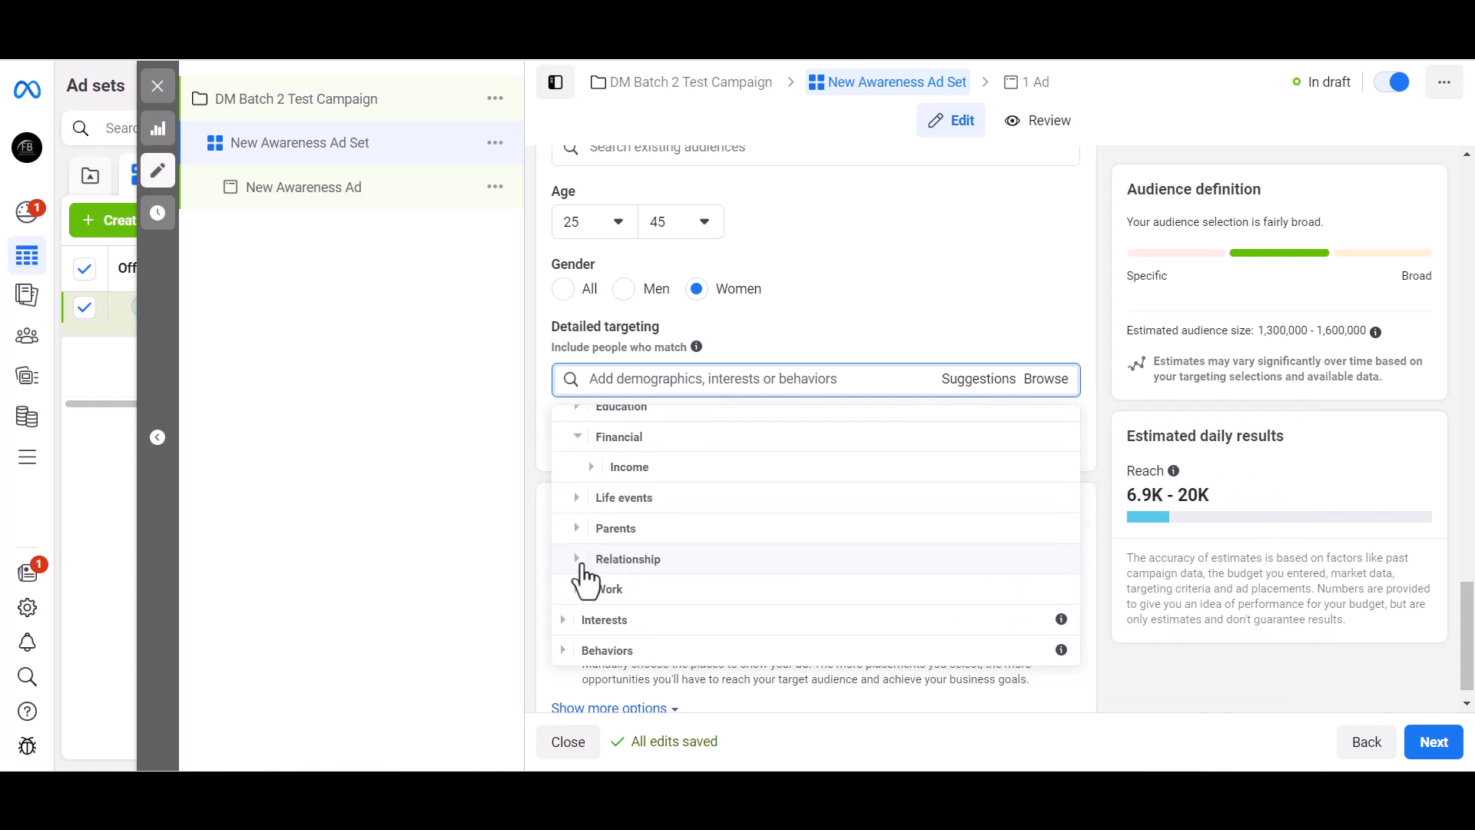
pyautogui.click(596, 510)
pyautogui.scroll(-1, 593, 549)
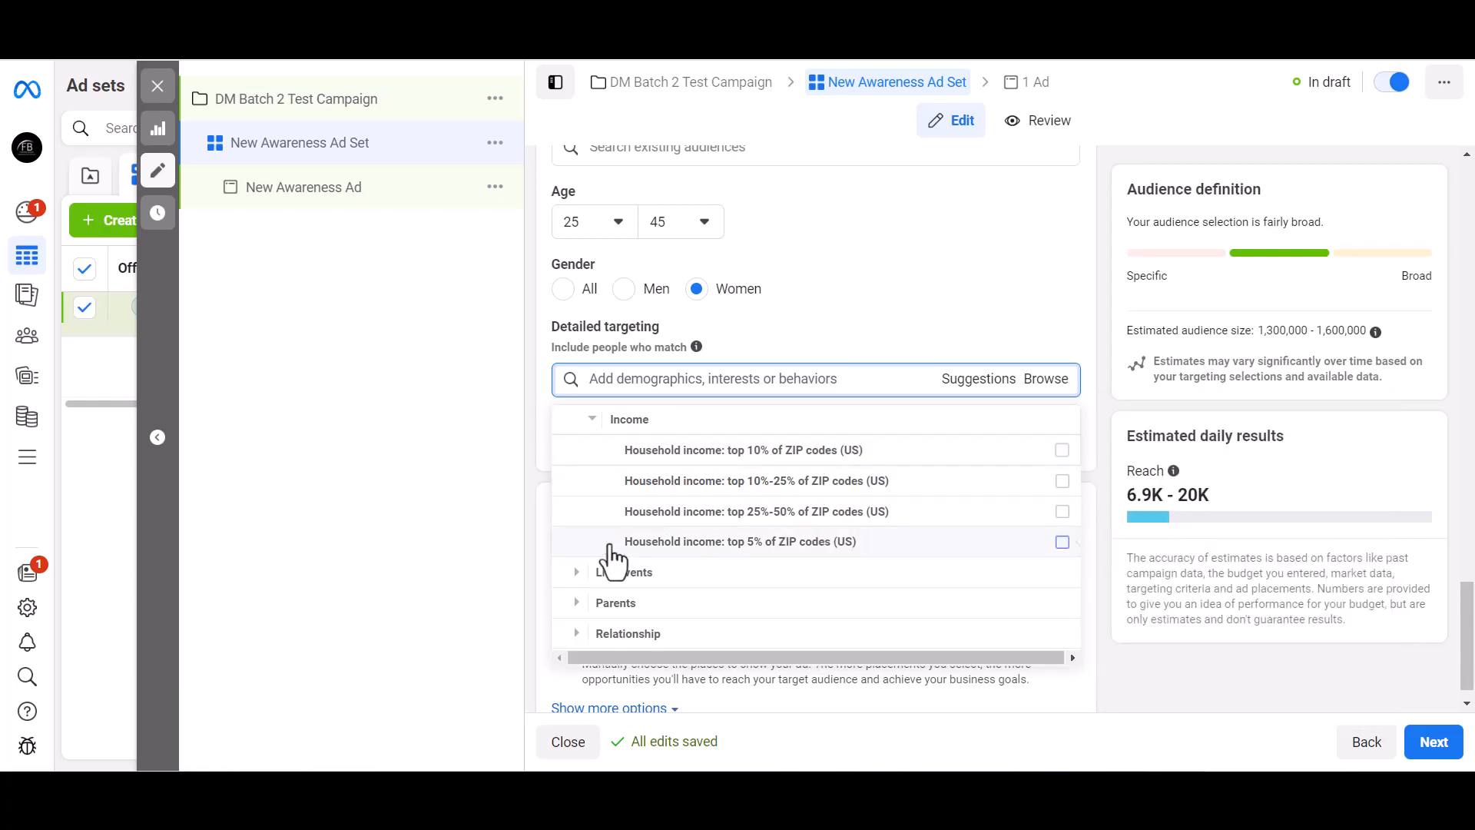
pyautogui.moveTo(670, 473)
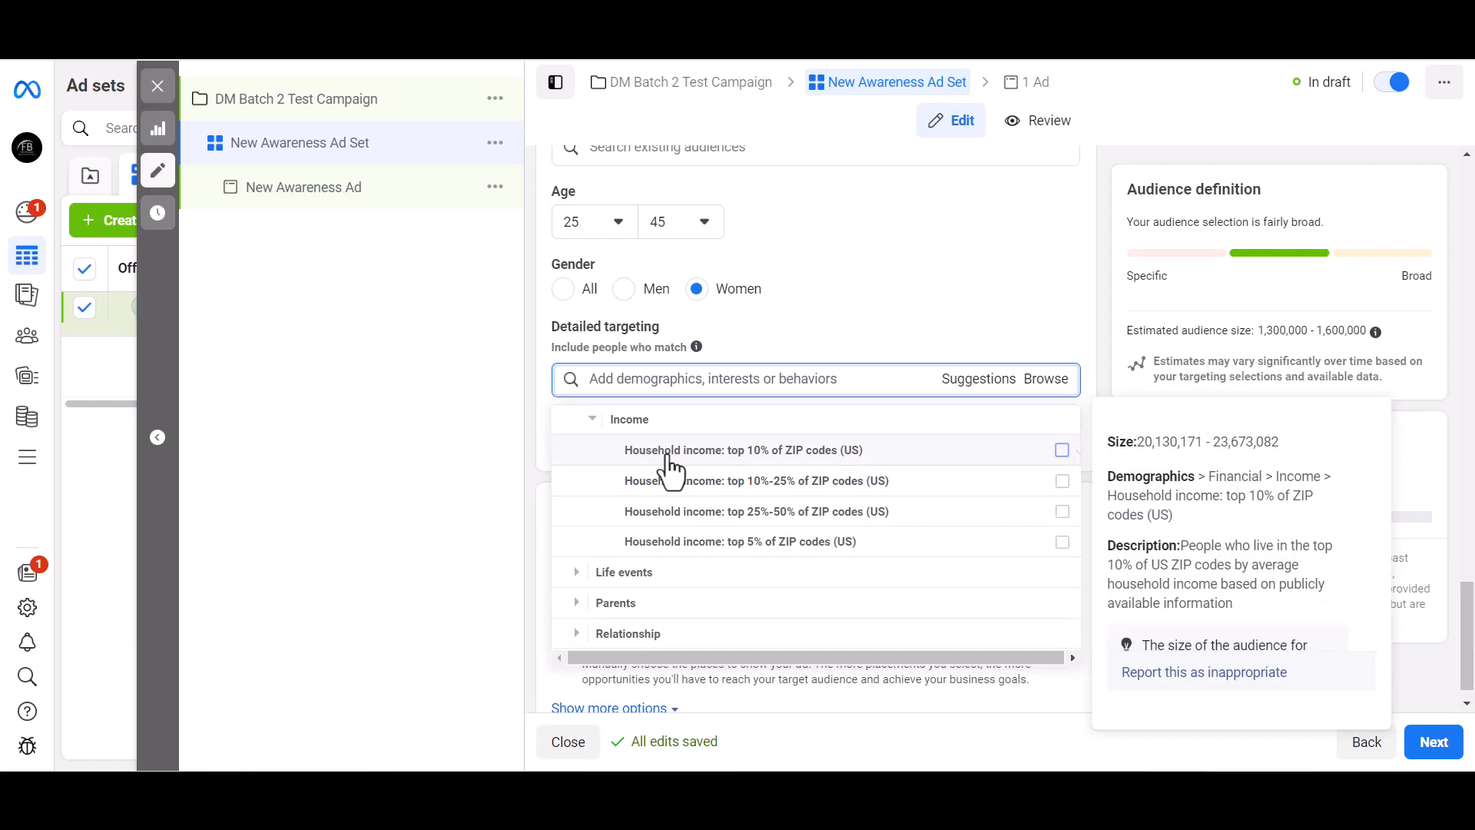
pyautogui.scroll(-2, 670, 468)
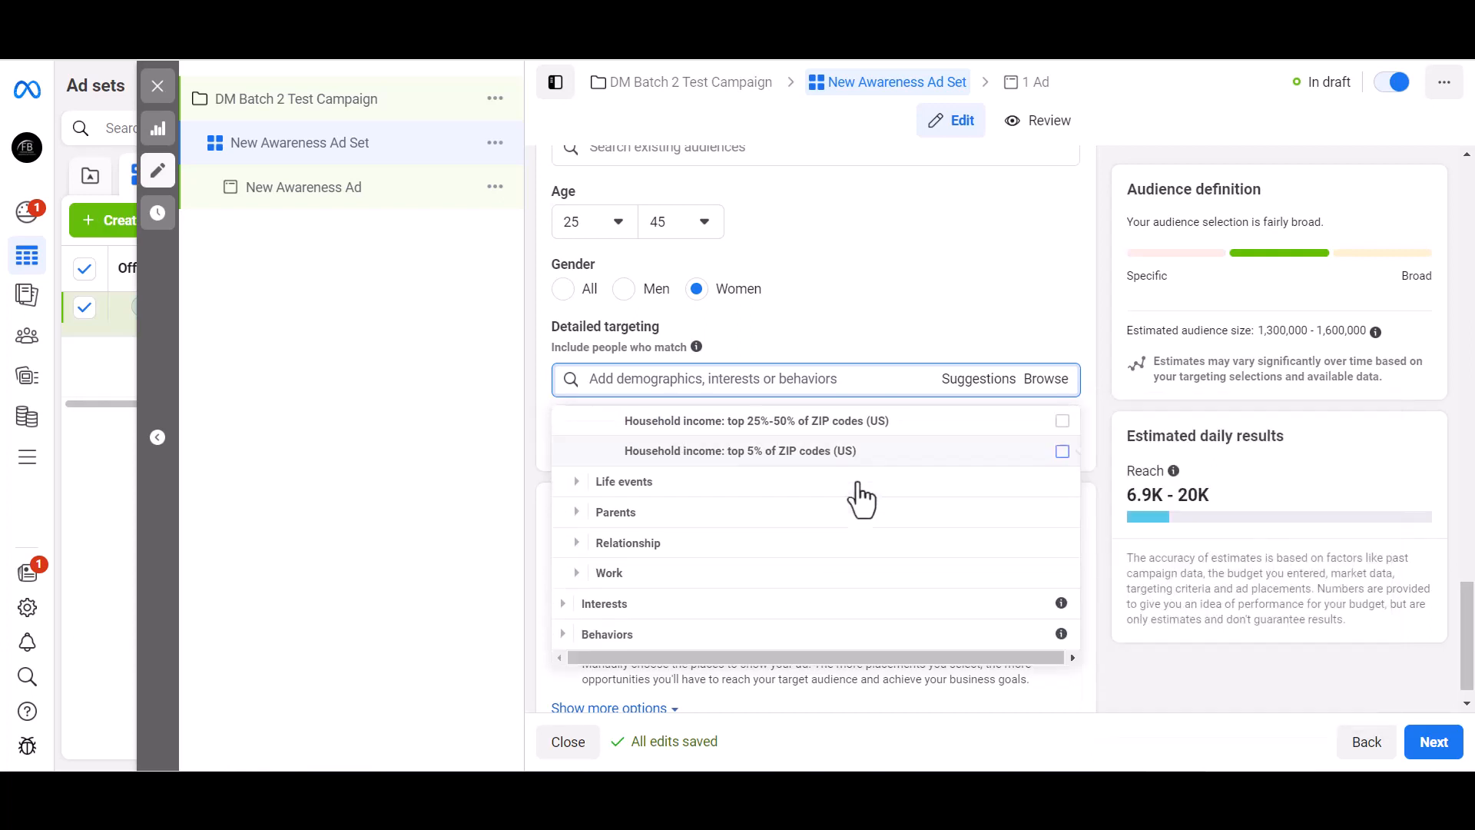
pyautogui.scroll(1, 798, 503)
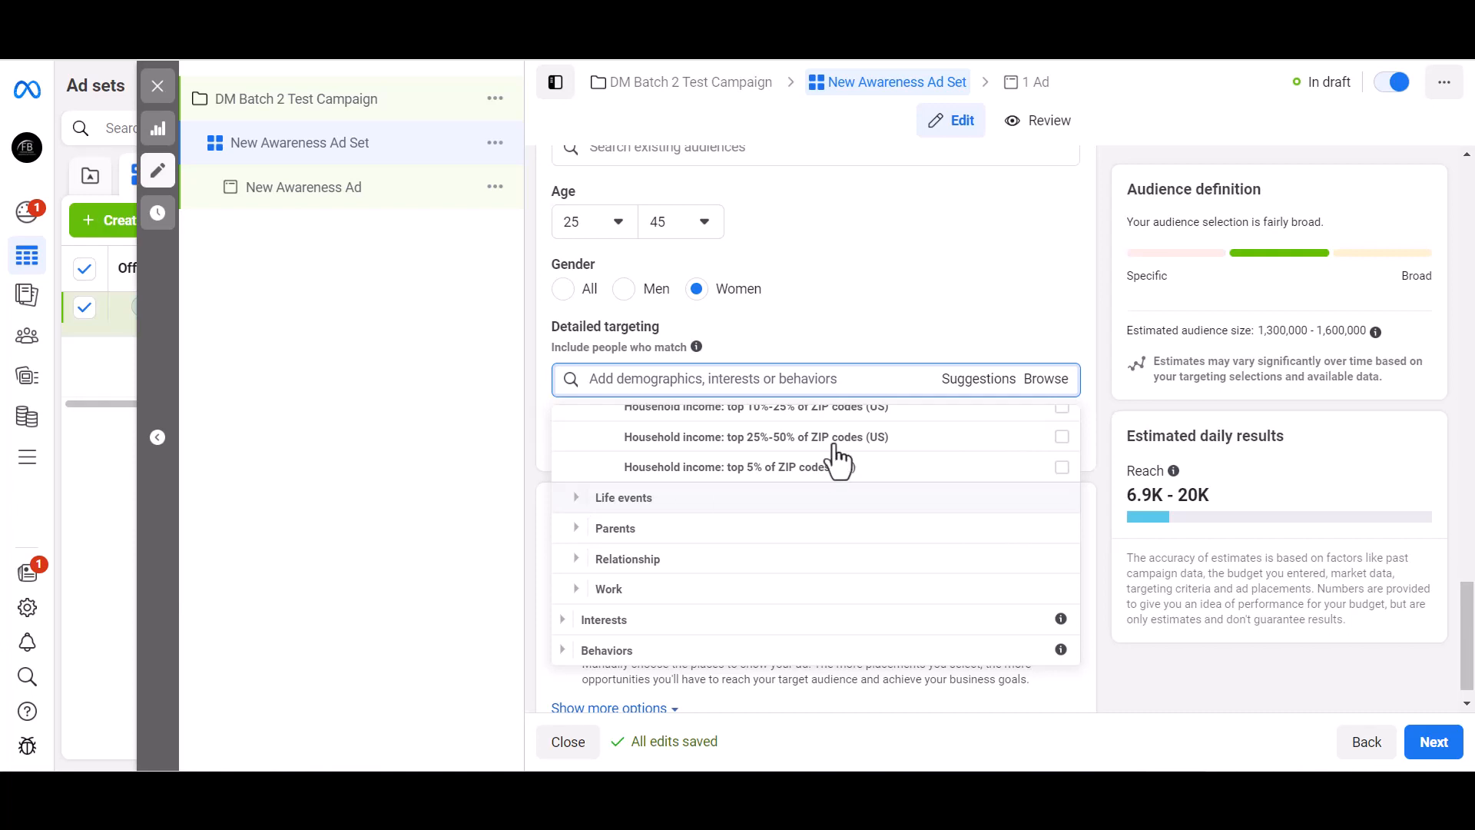
pyautogui.scroll(-1, 806, 453)
pyautogui.scroll(1, 637, 484)
# Expand Life events and examine the Anniversary options and the away-from-family and away-from-hometown entries
pyautogui.click(591, 499)
pyautogui.scroll(-1, 593, 507)
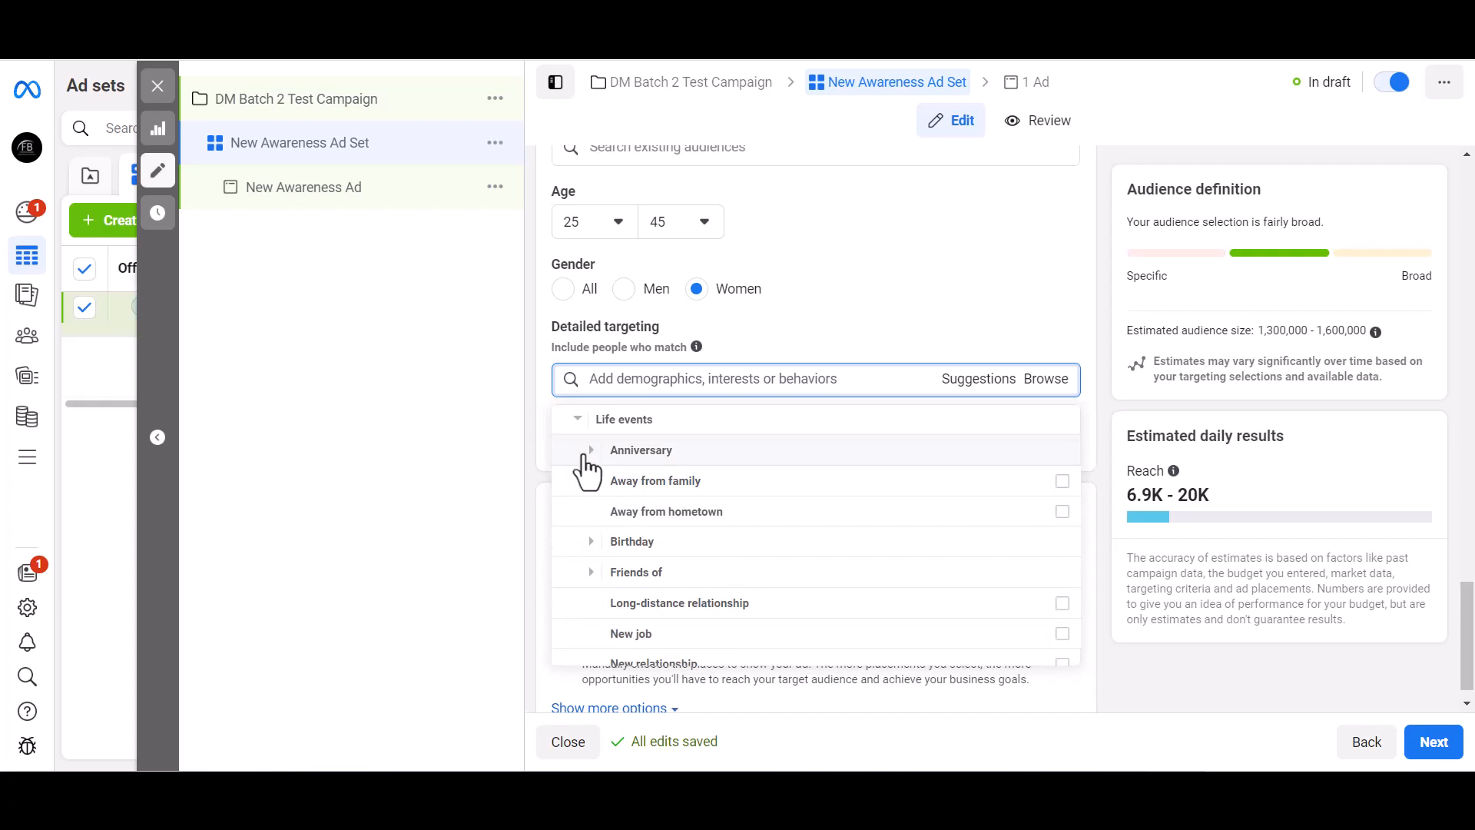
pyautogui.click(589, 452)
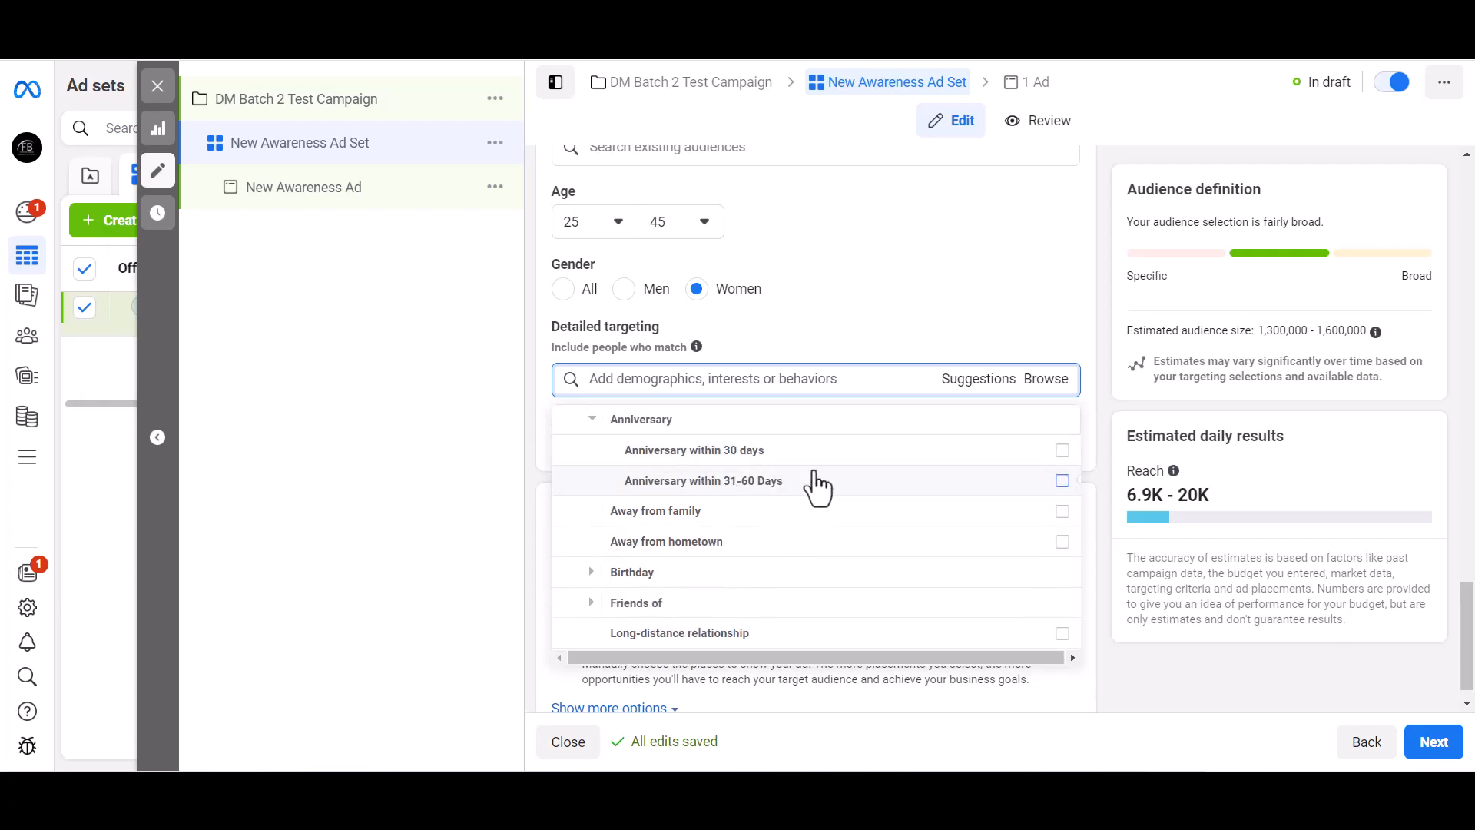
pyautogui.moveTo(1064, 463)
pyautogui.moveTo(674, 530)
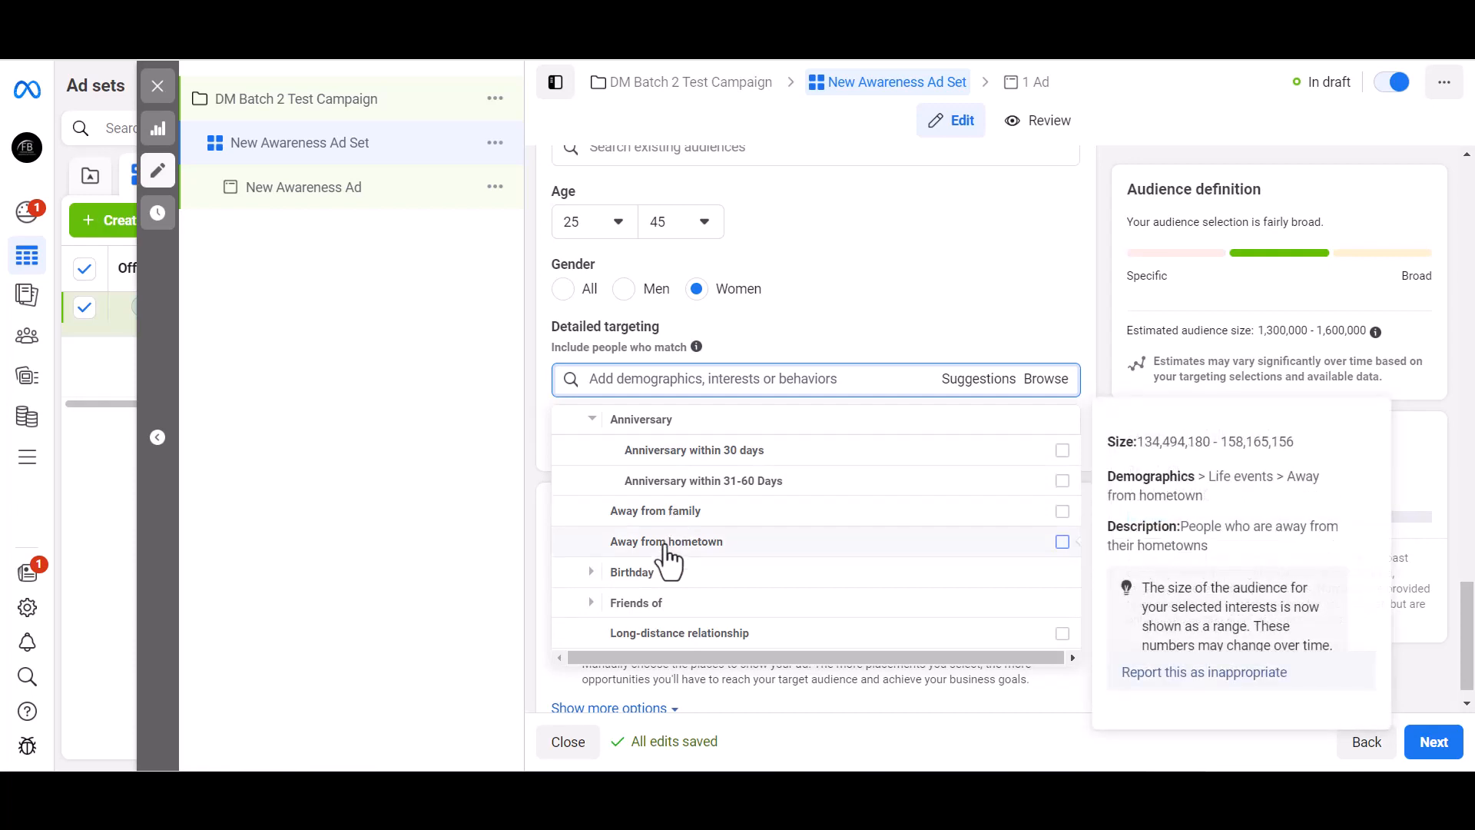
# Examine the Birthday Month and Friends of options under Life events, and collapse the category
pyautogui.click(592, 572)
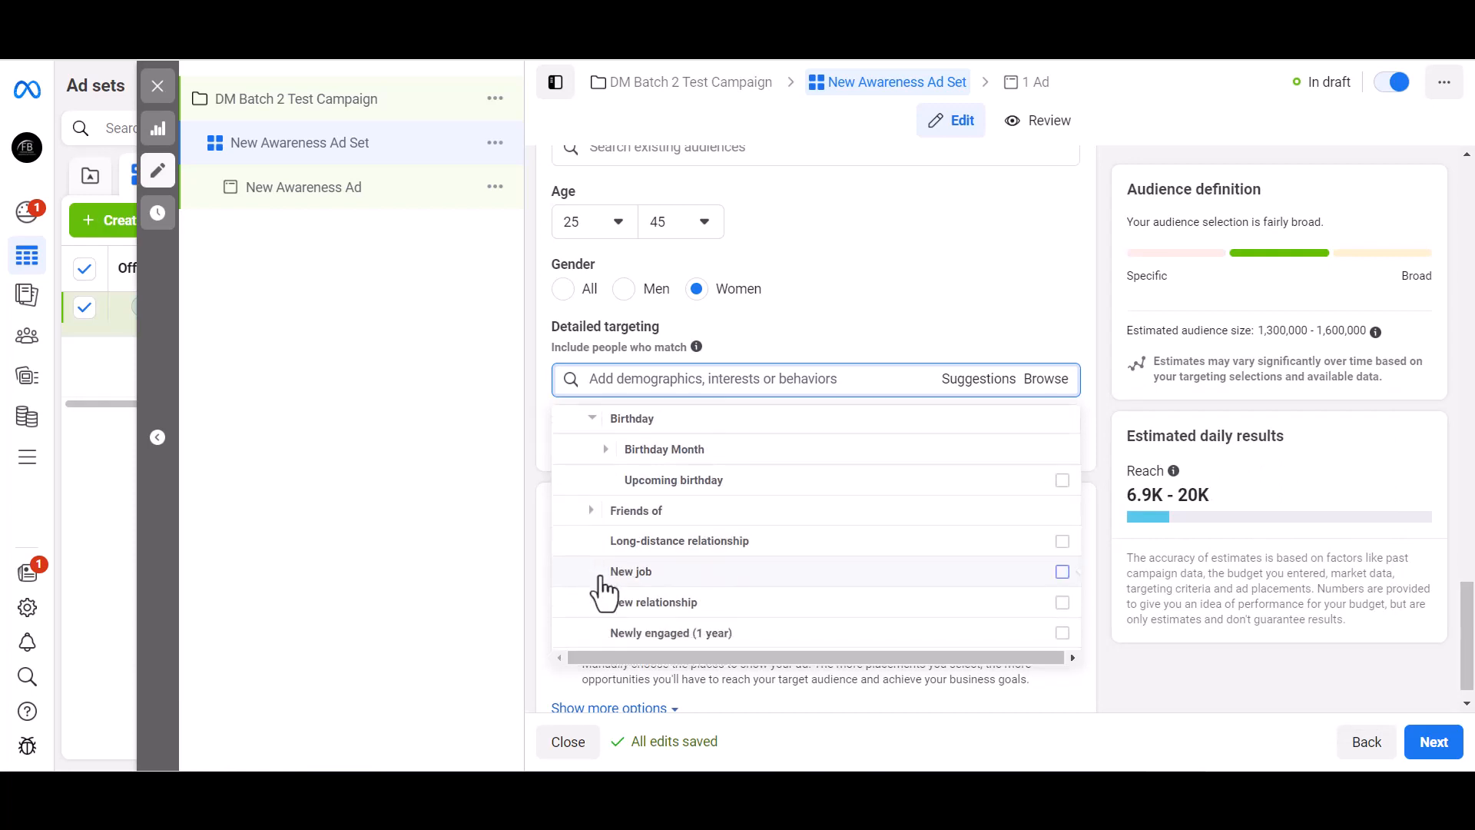
pyautogui.click(605, 449)
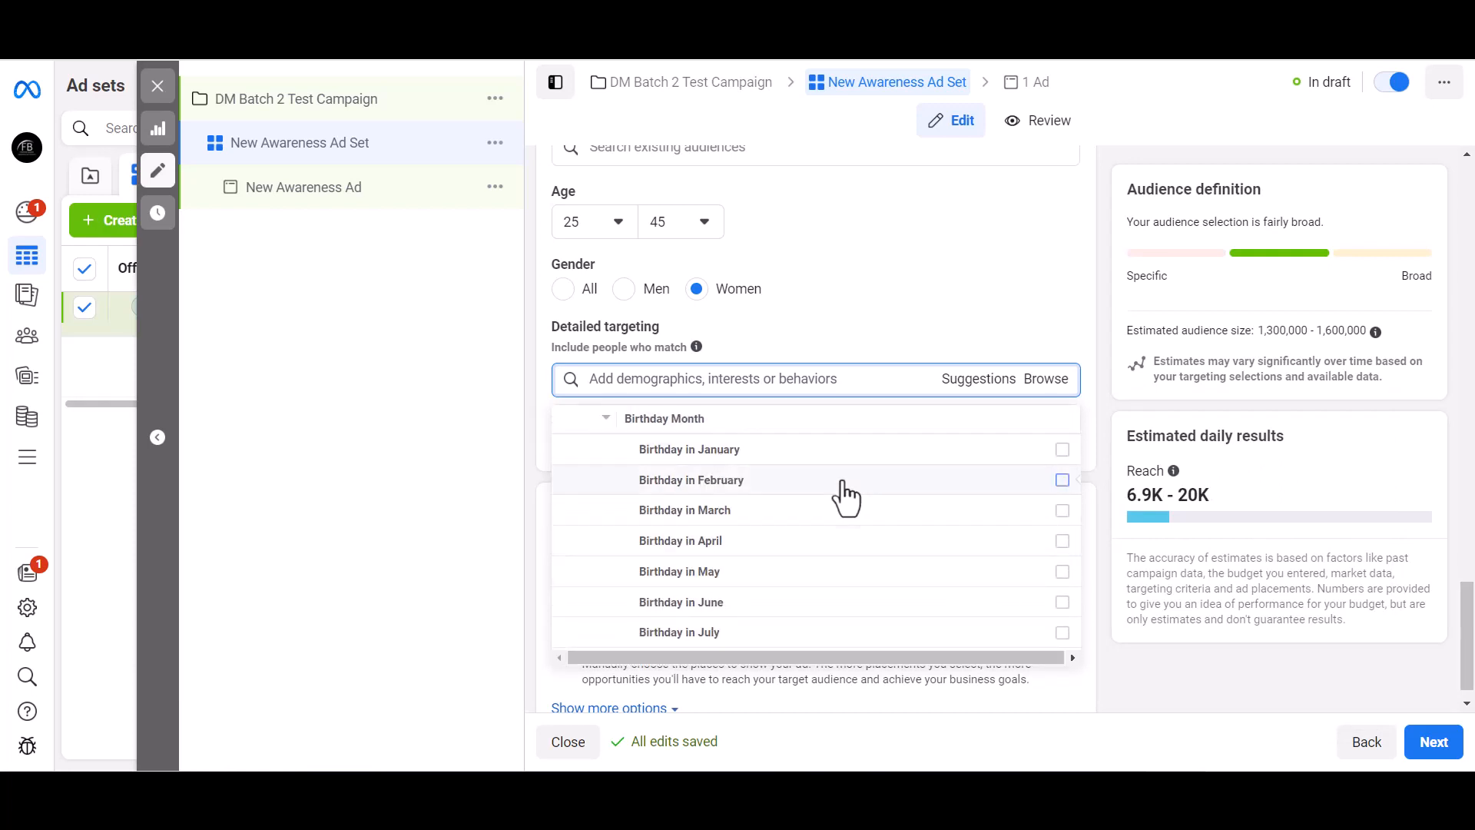
pyautogui.scroll(-4, 837, 494)
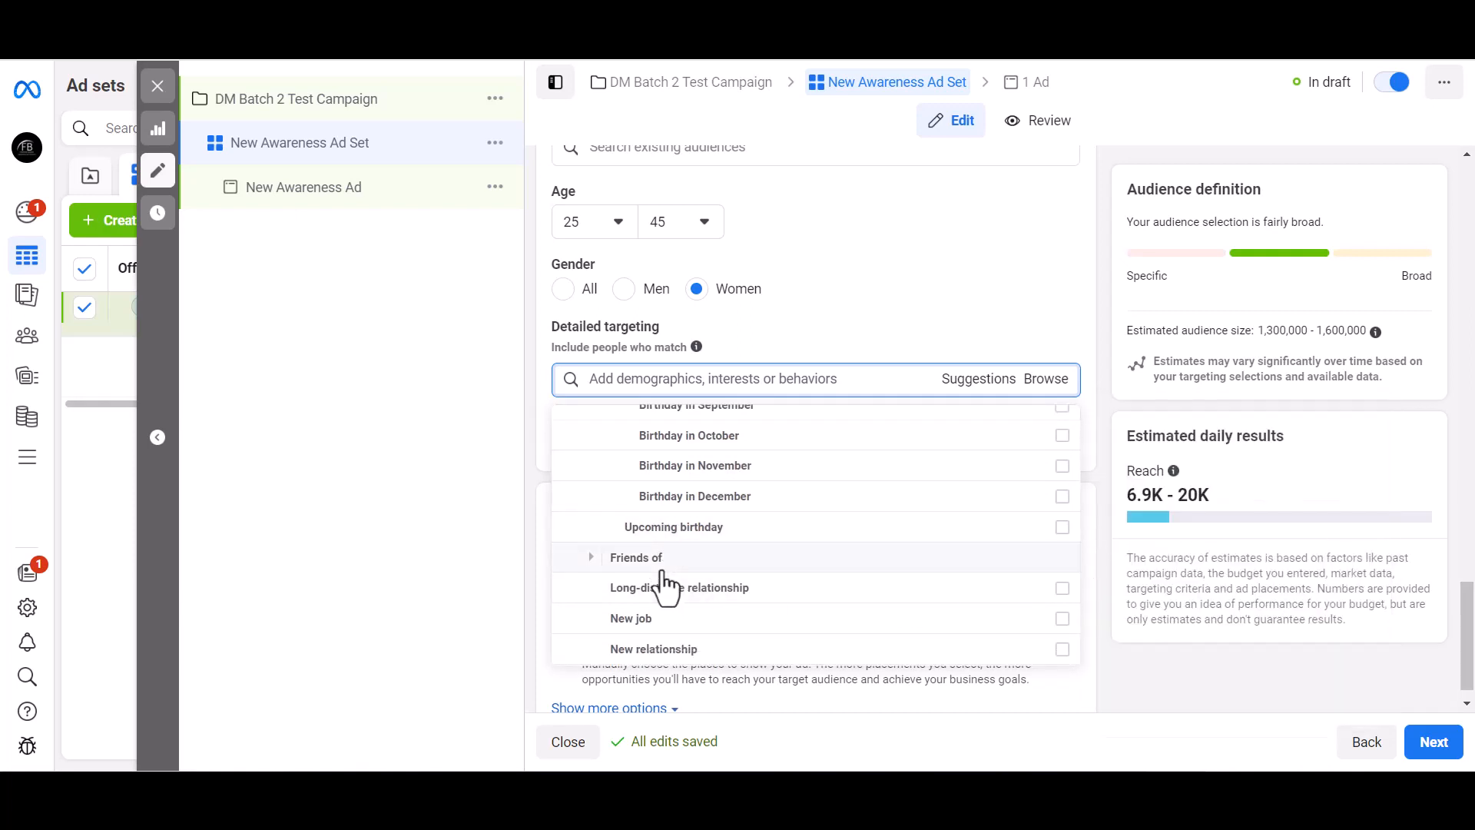
pyautogui.click(592, 558)
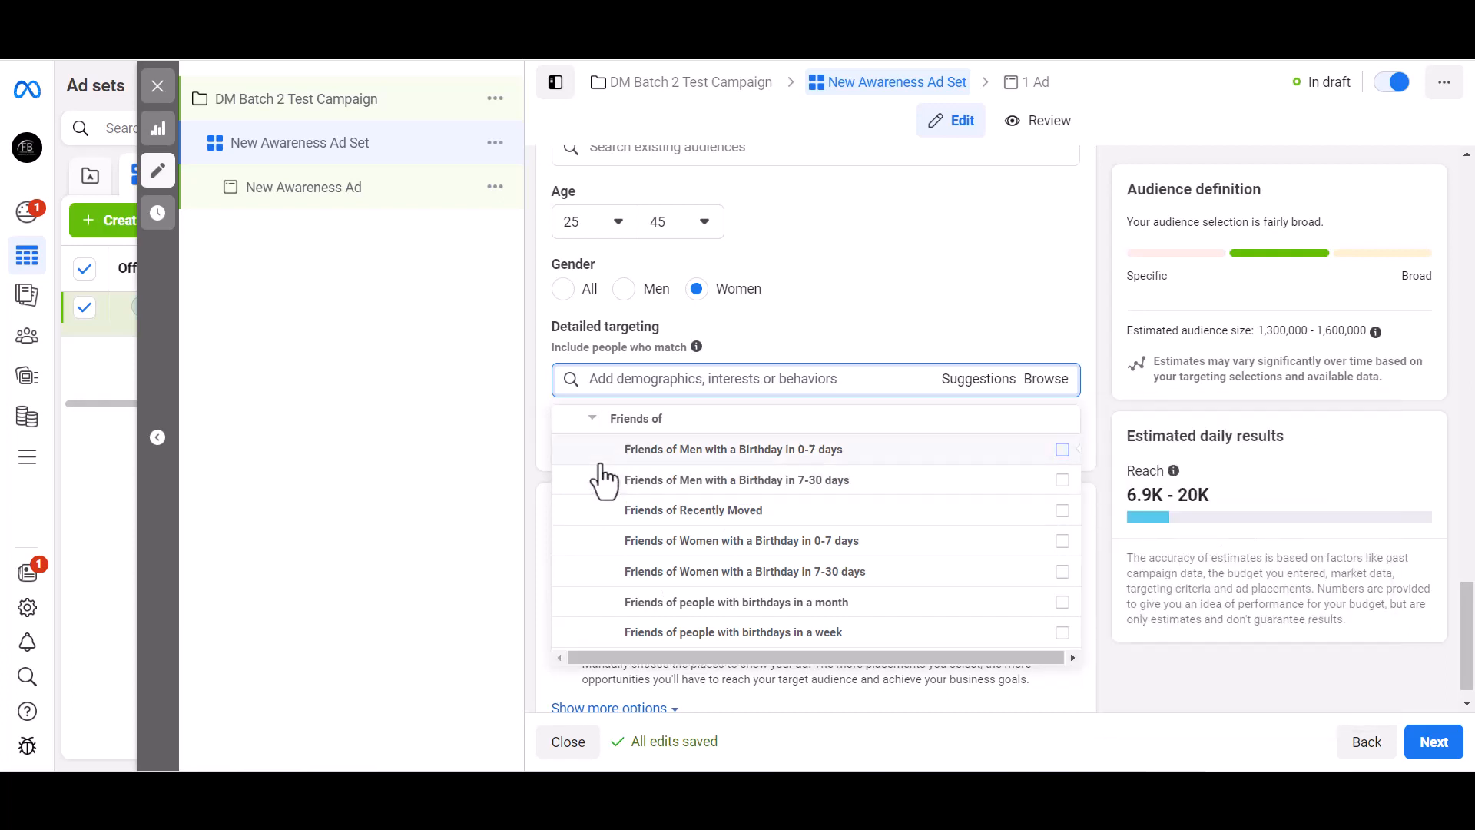
pyautogui.click(592, 419)
pyautogui.scroll(2, 596, 434)
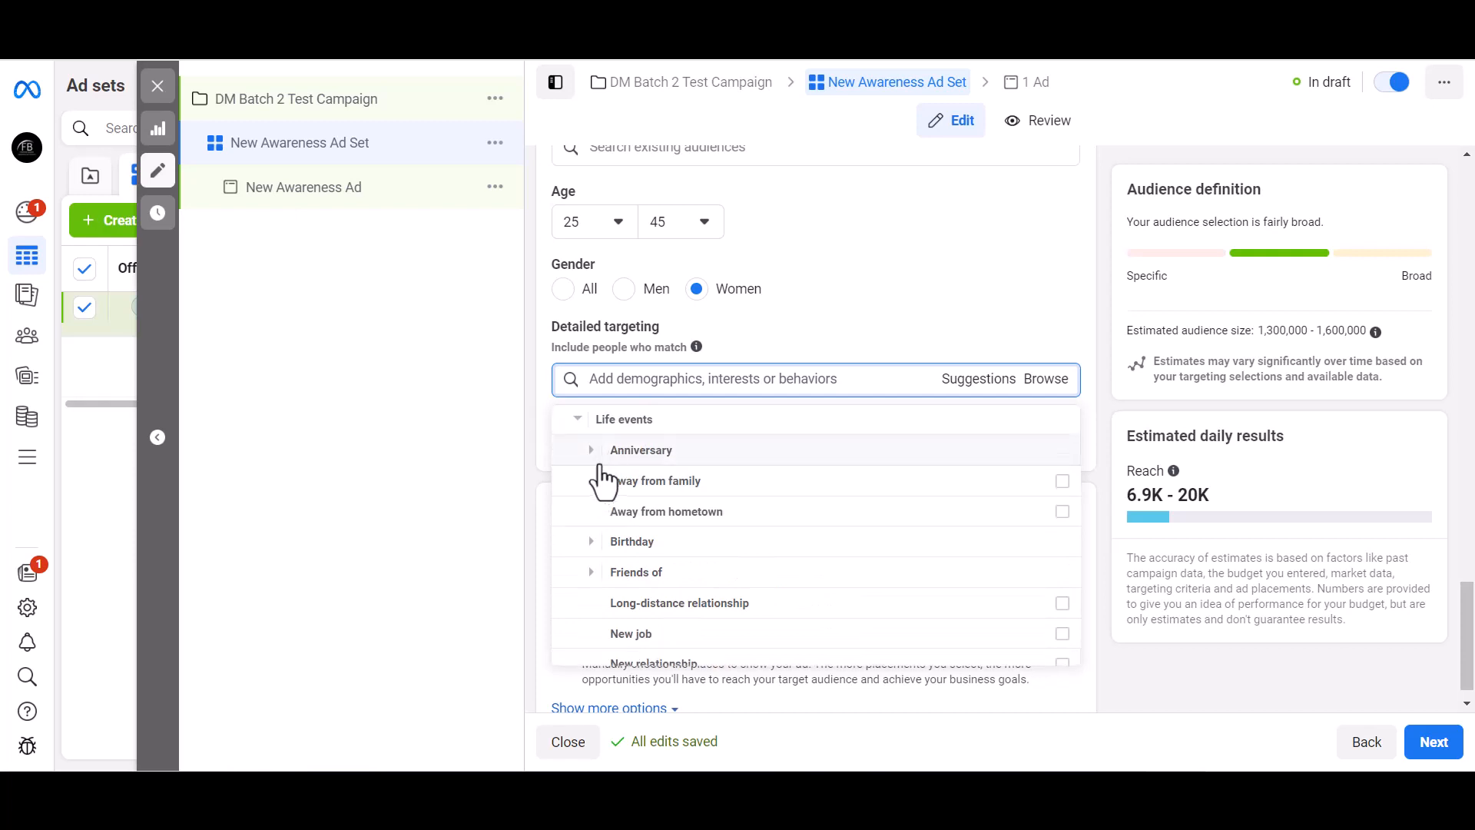
pyautogui.click(579, 420)
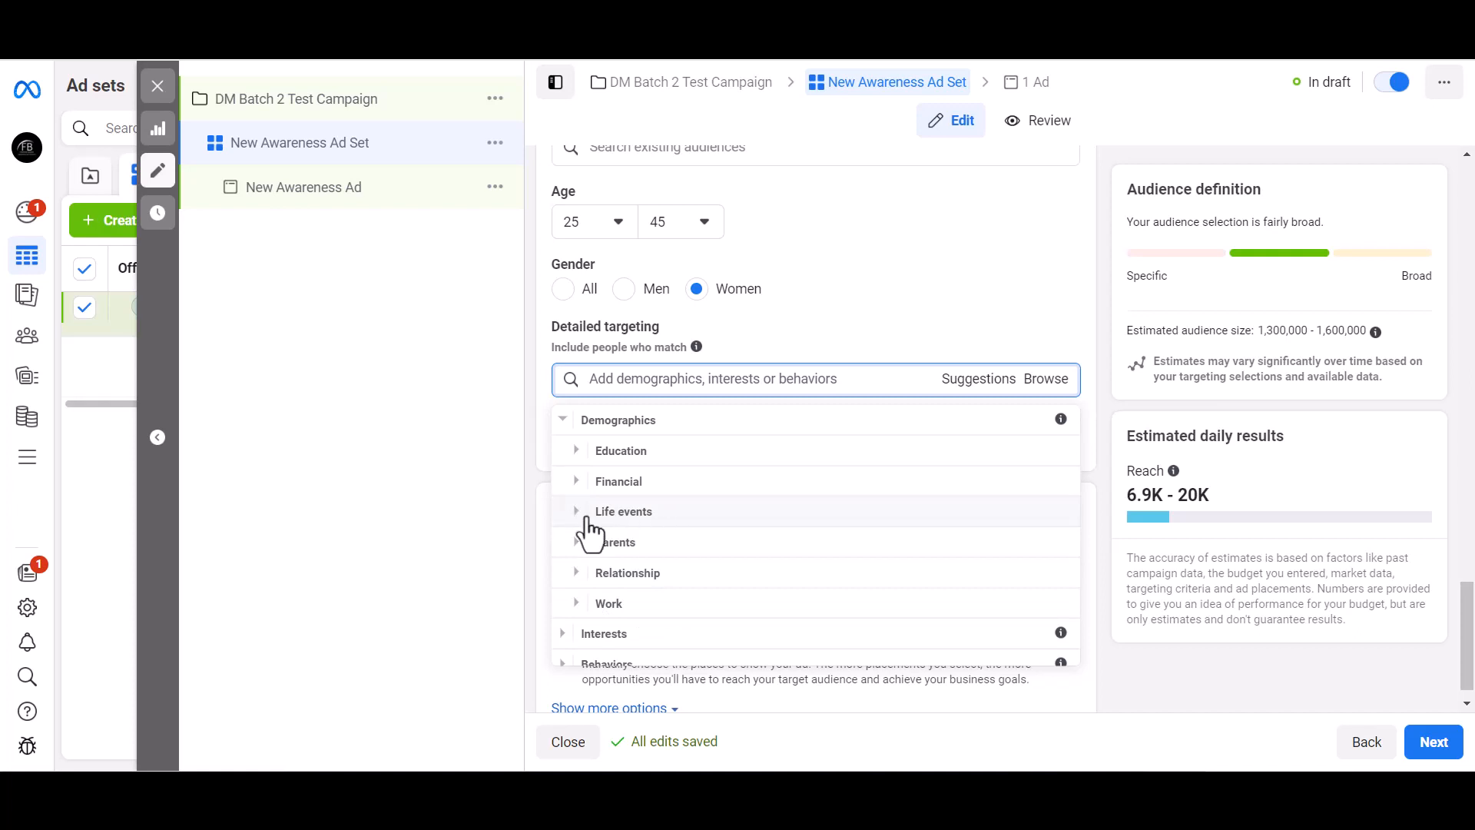
# Reopen Life events and review the long-distance relationship, new job, new relationship, newly engaged and newlywed options
pyautogui.click(583, 513)
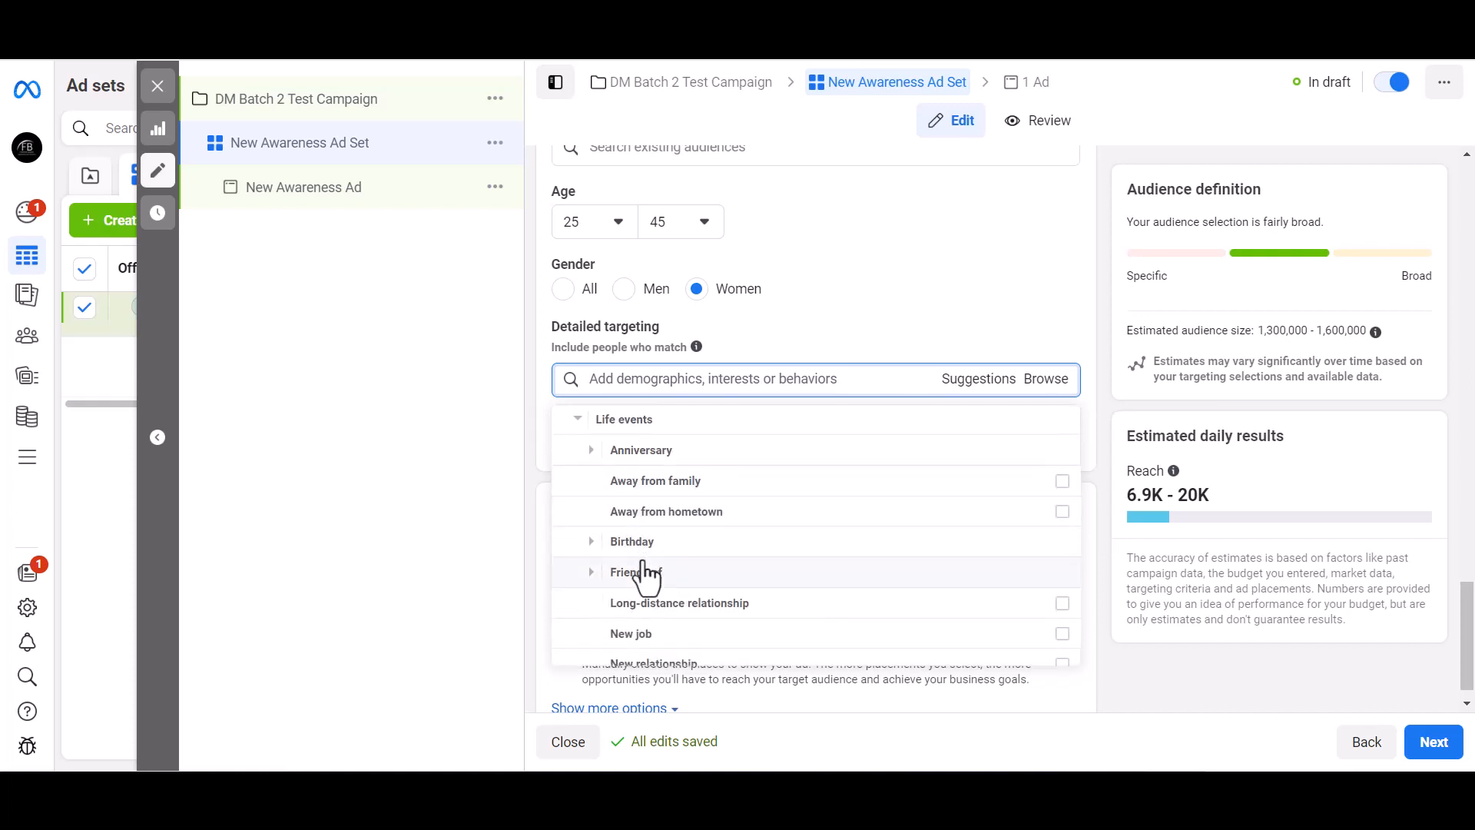
pyautogui.scroll(-1, 644, 578)
pyautogui.moveTo(776, 520)
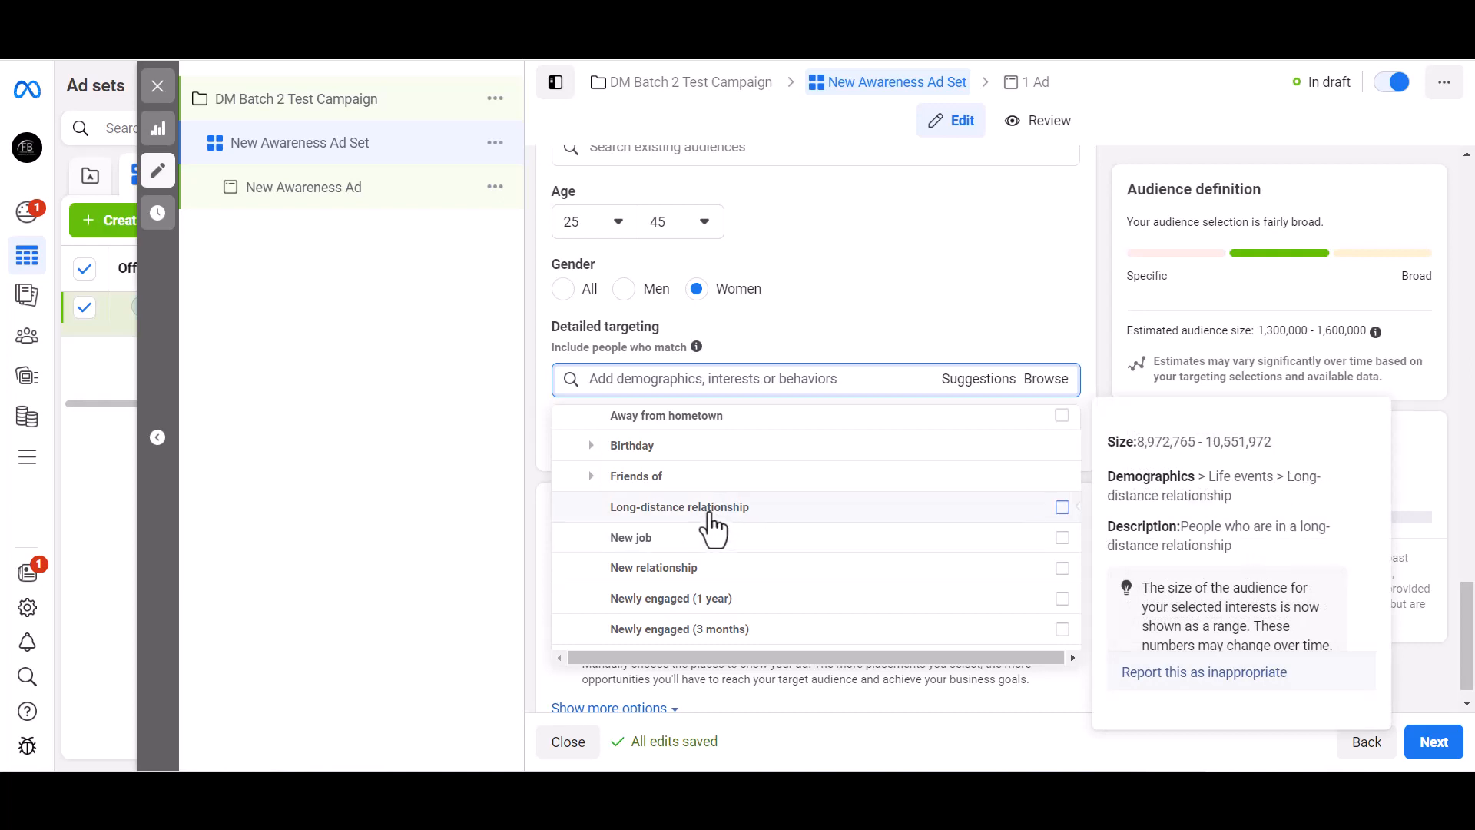
pyautogui.scroll(-1, 714, 530)
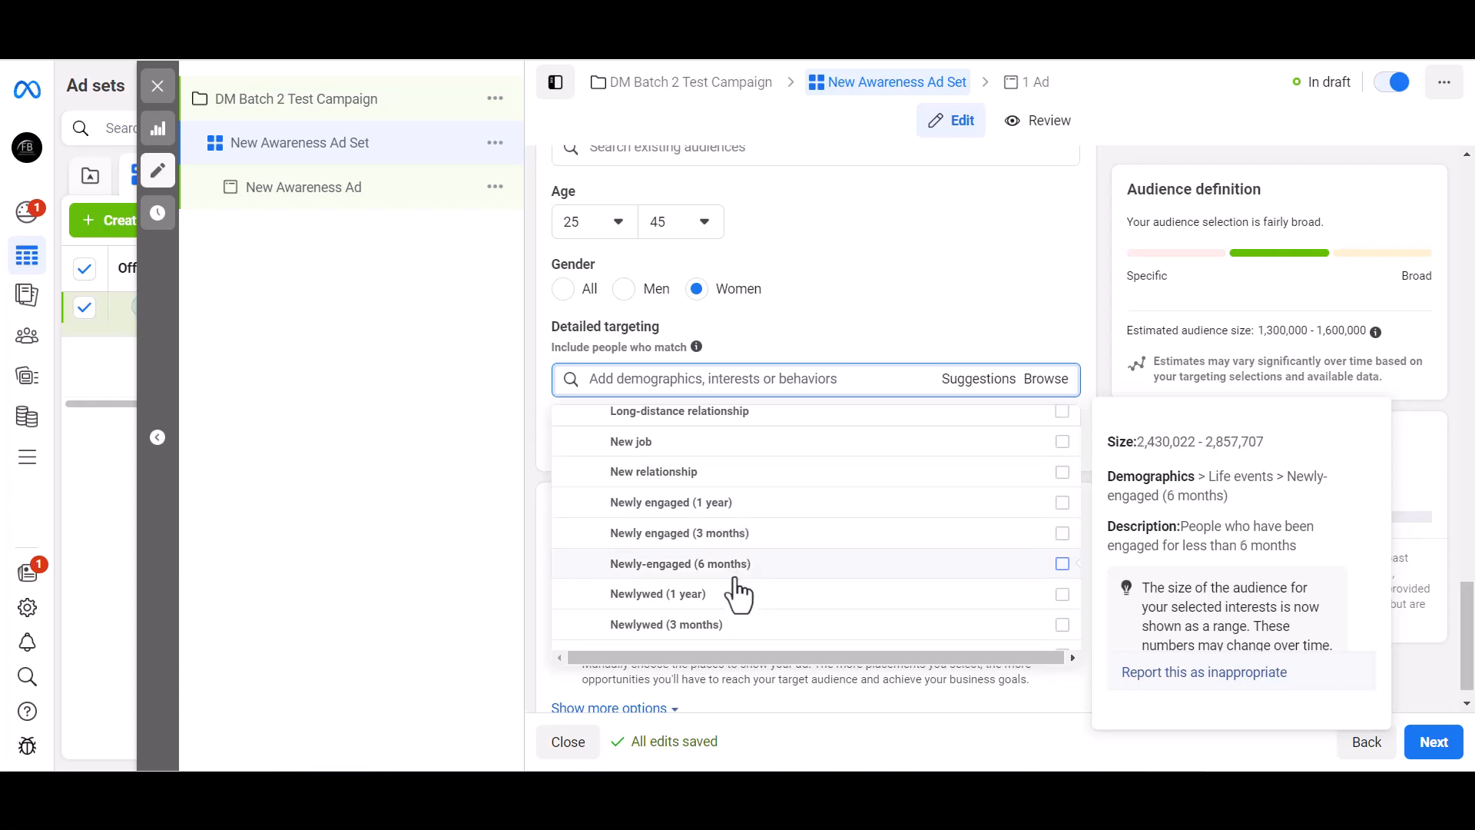
pyautogui.scroll(2, 695, 576)
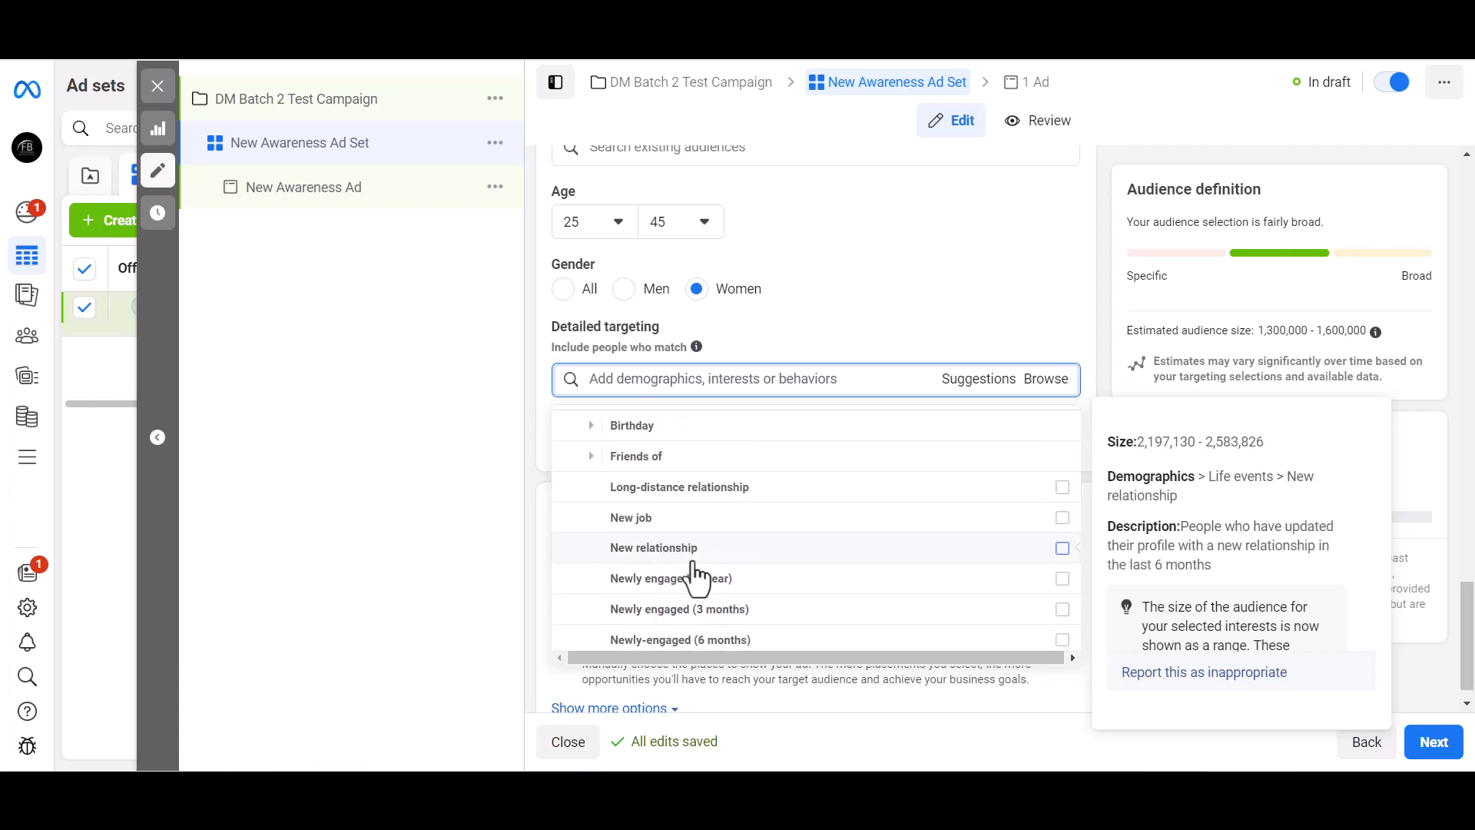
pyautogui.scroll(3, 595, 492)
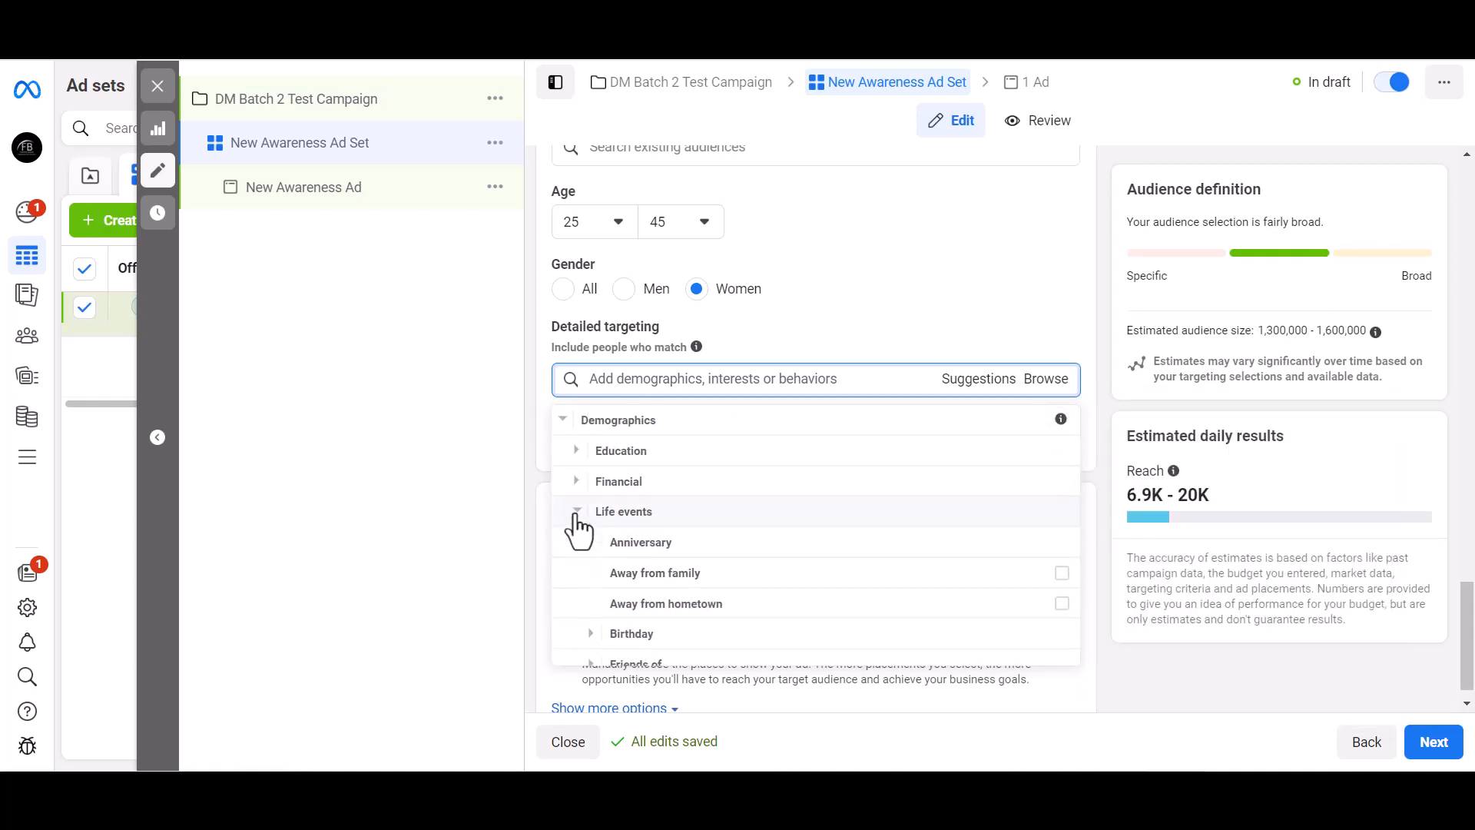
pyautogui.click(576, 511)
# Examine the All parents options by children's age under the Parents demographics, including parents with toddlers
pyautogui.click(576, 540)
pyautogui.scroll(-1, 578, 542)
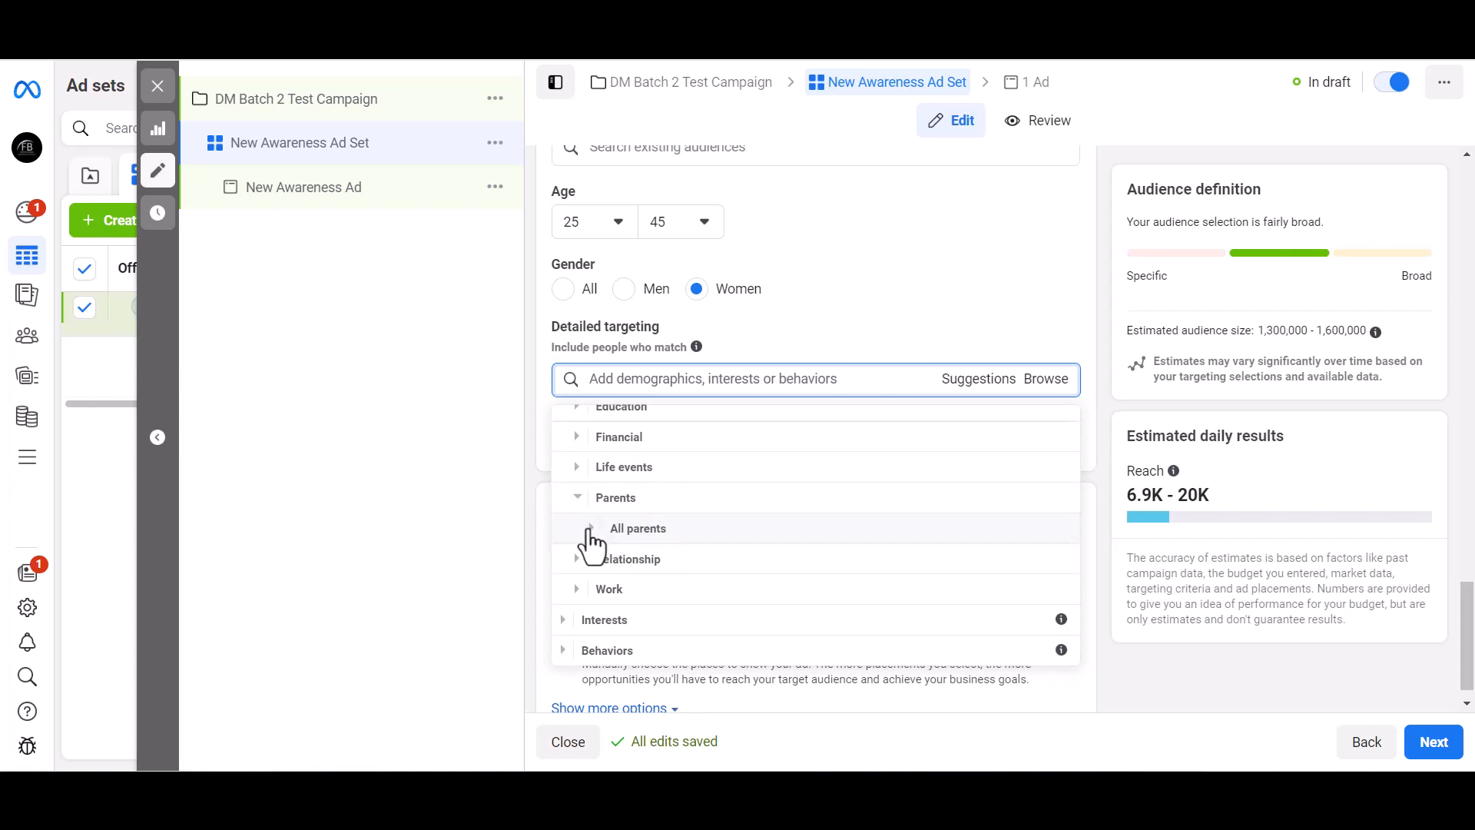
pyautogui.click(591, 528)
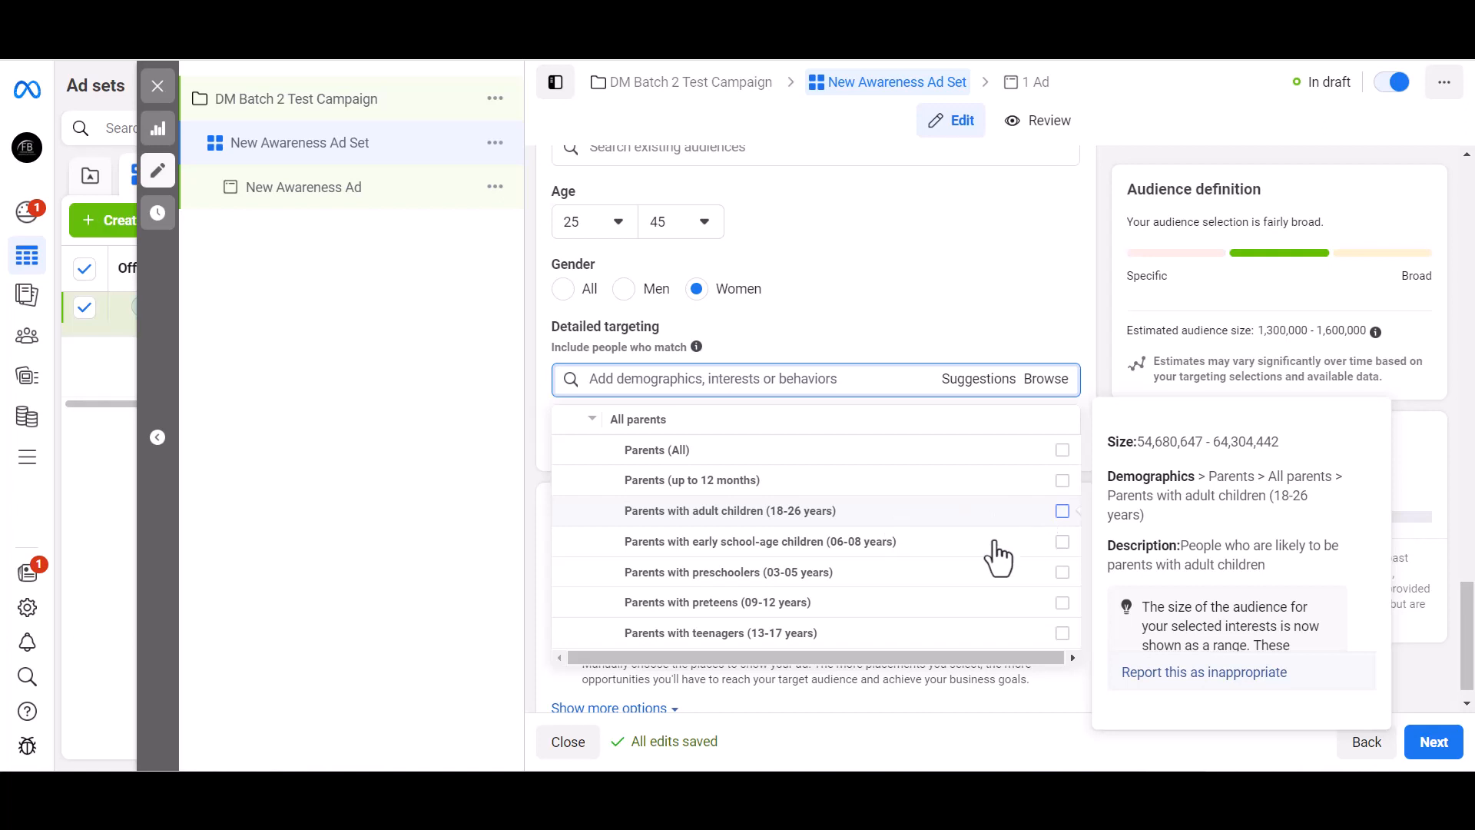
pyautogui.scroll(-1, 984, 559)
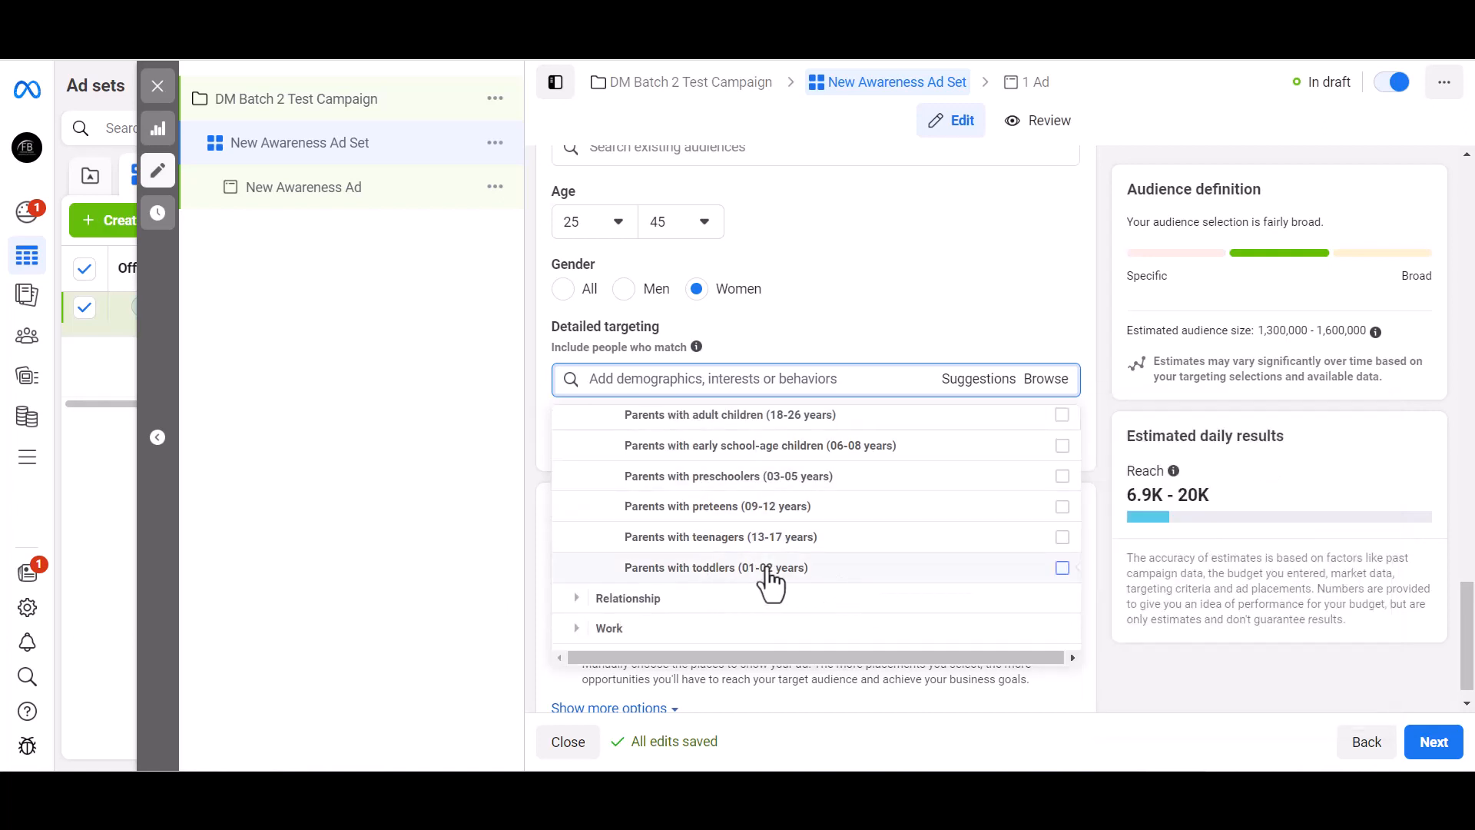
pyautogui.moveTo(768, 572)
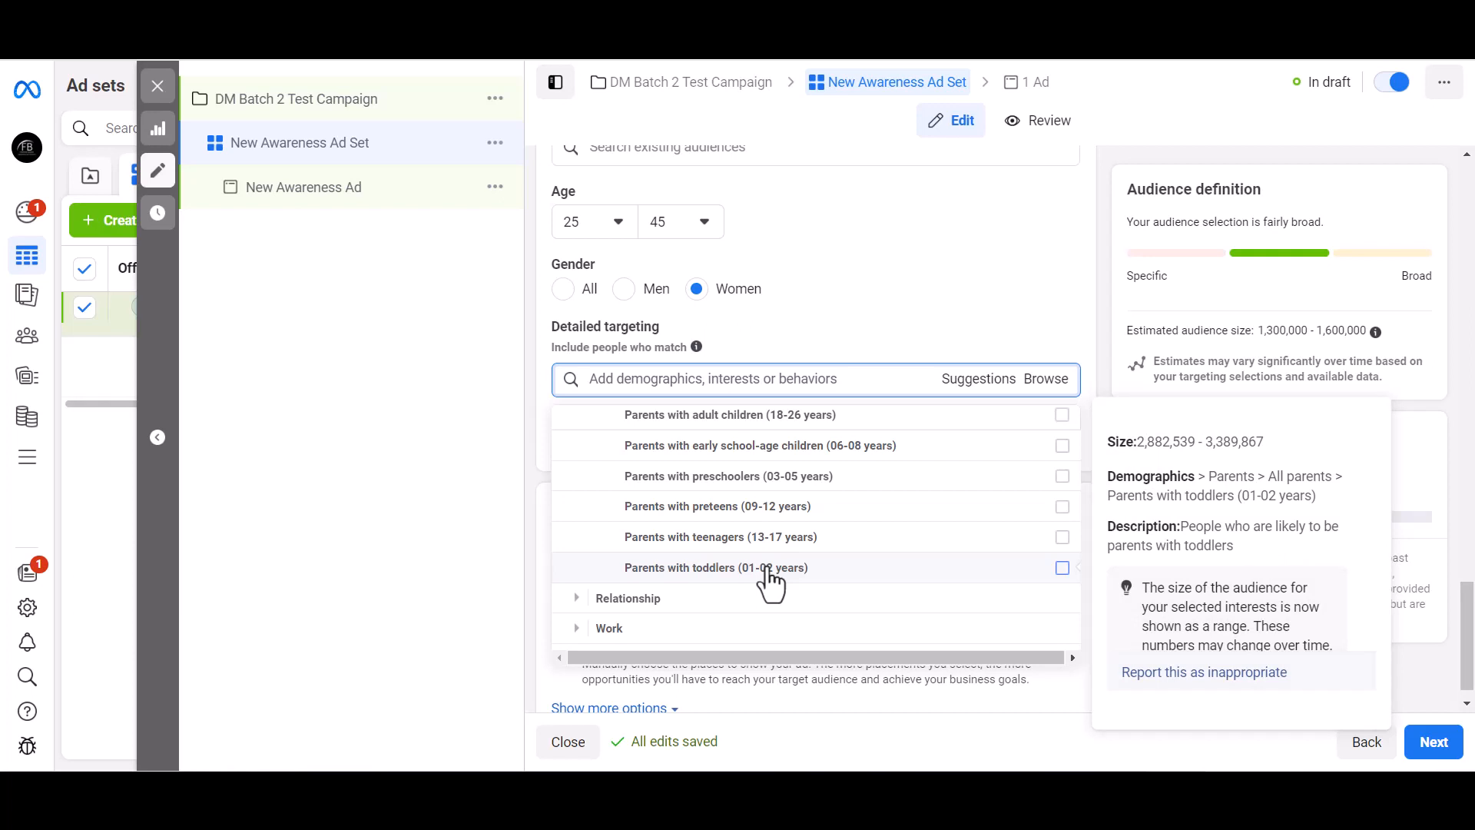
pyautogui.scroll(-1, 770, 580)
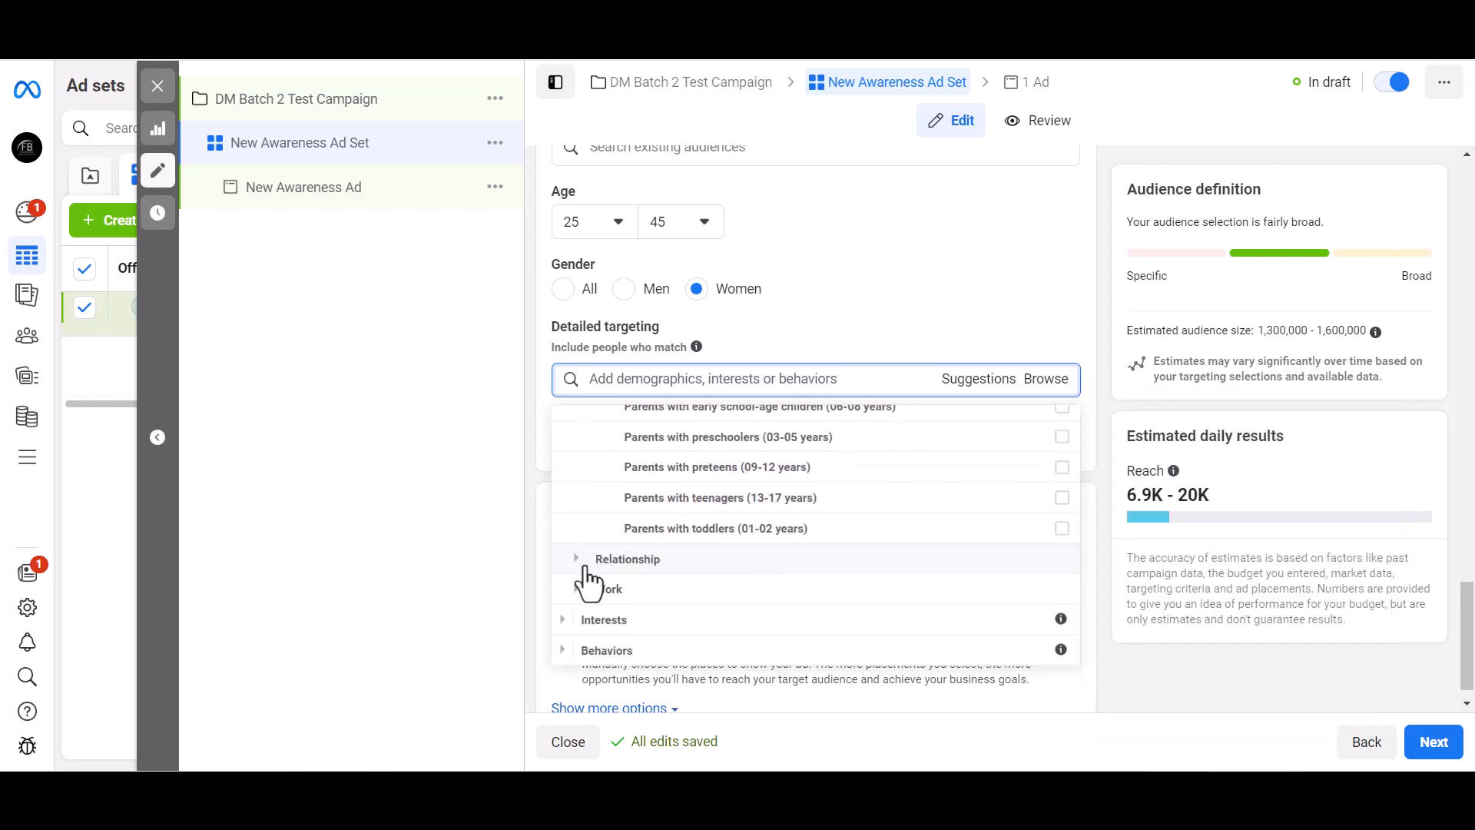
# Expand Relationship status under the Relationship demographics and review its options from Complicated to Widowed with their descriptions
pyautogui.click(583, 565)
pyautogui.click(590, 561)
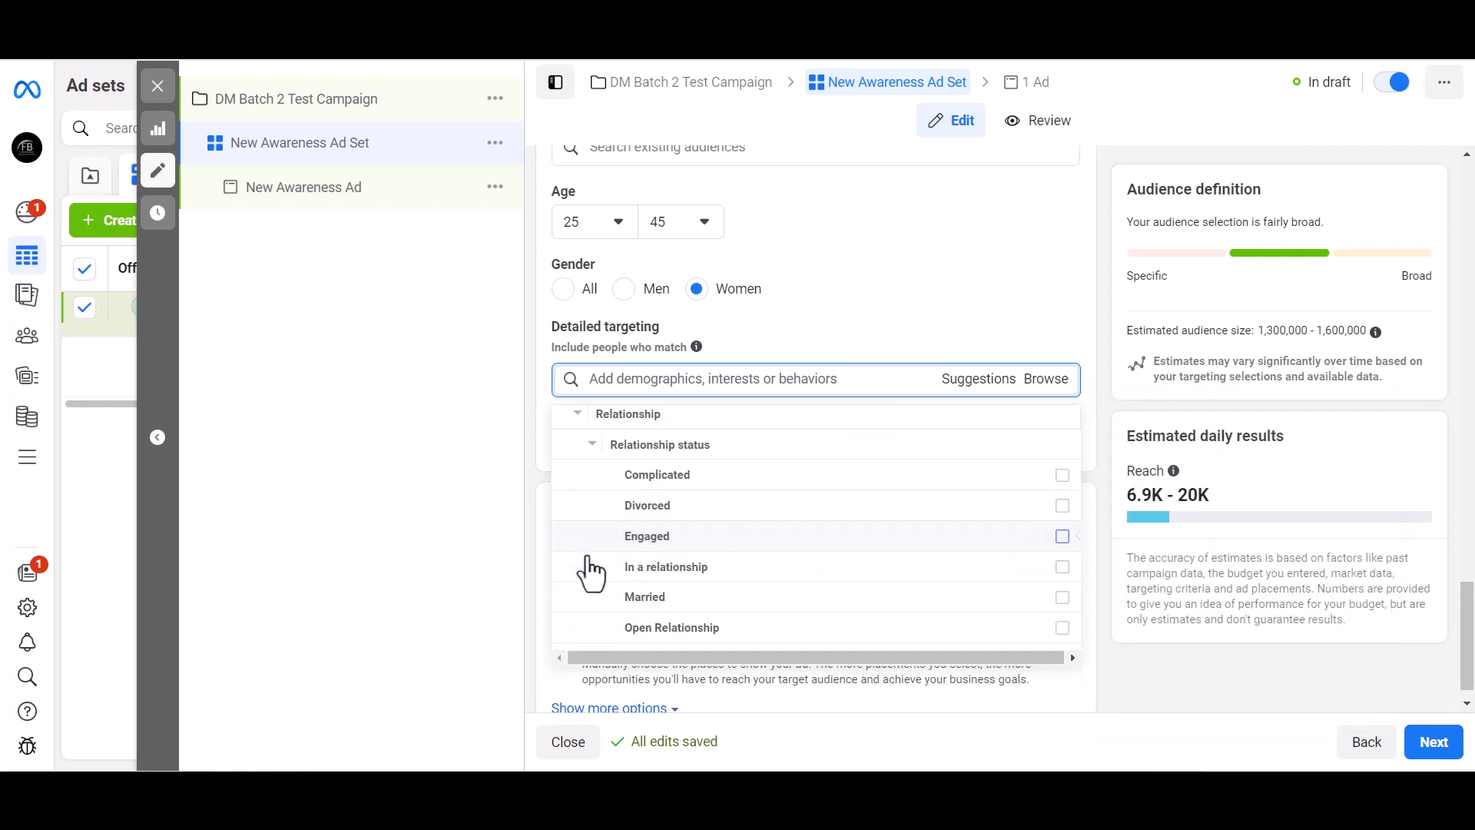
pyautogui.scroll(-1, 586, 567)
pyautogui.moveTo(666, 463)
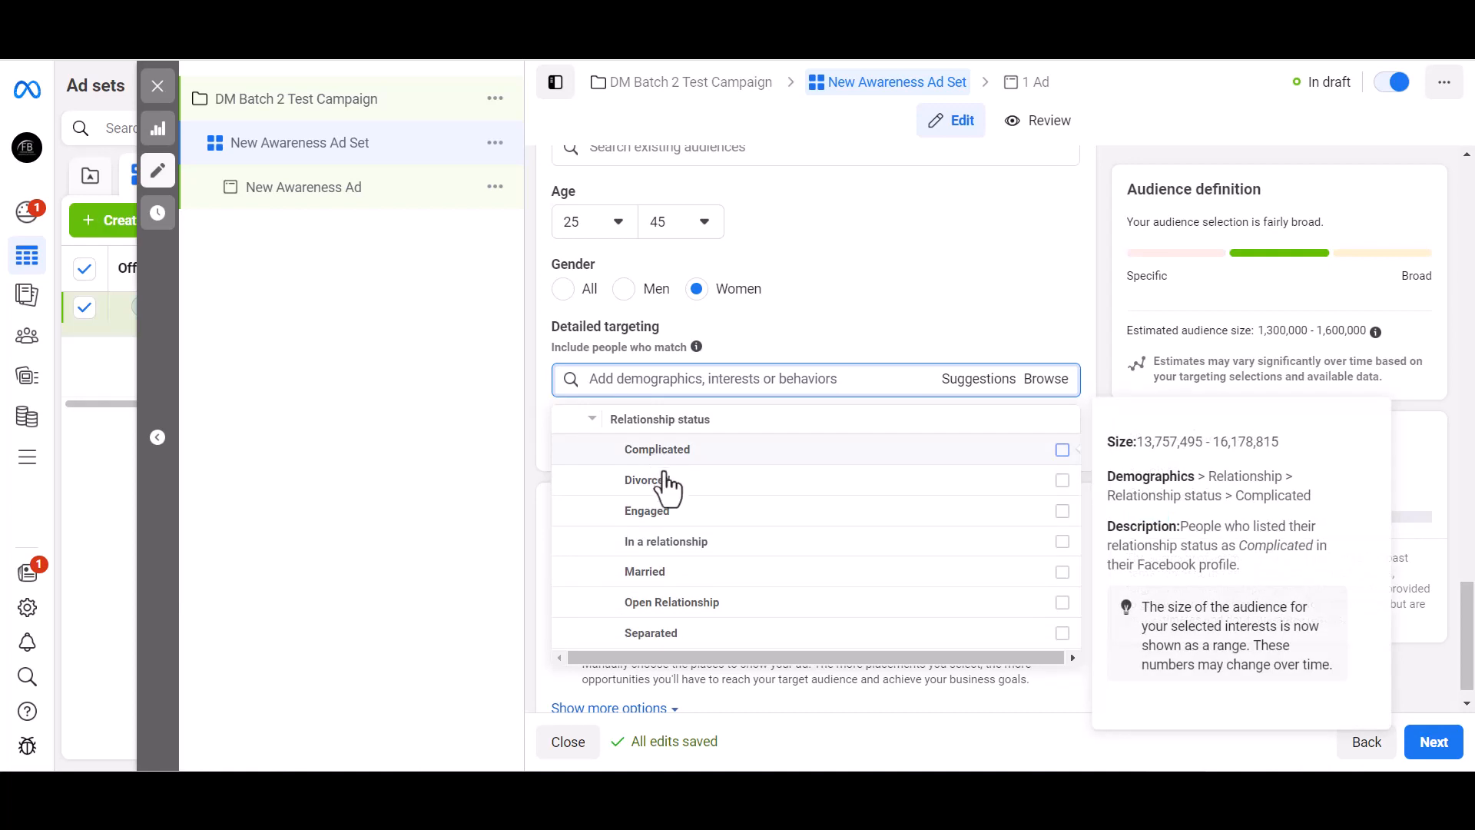
pyautogui.moveTo(669, 488)
pyautogui.moveTo(675, 517)
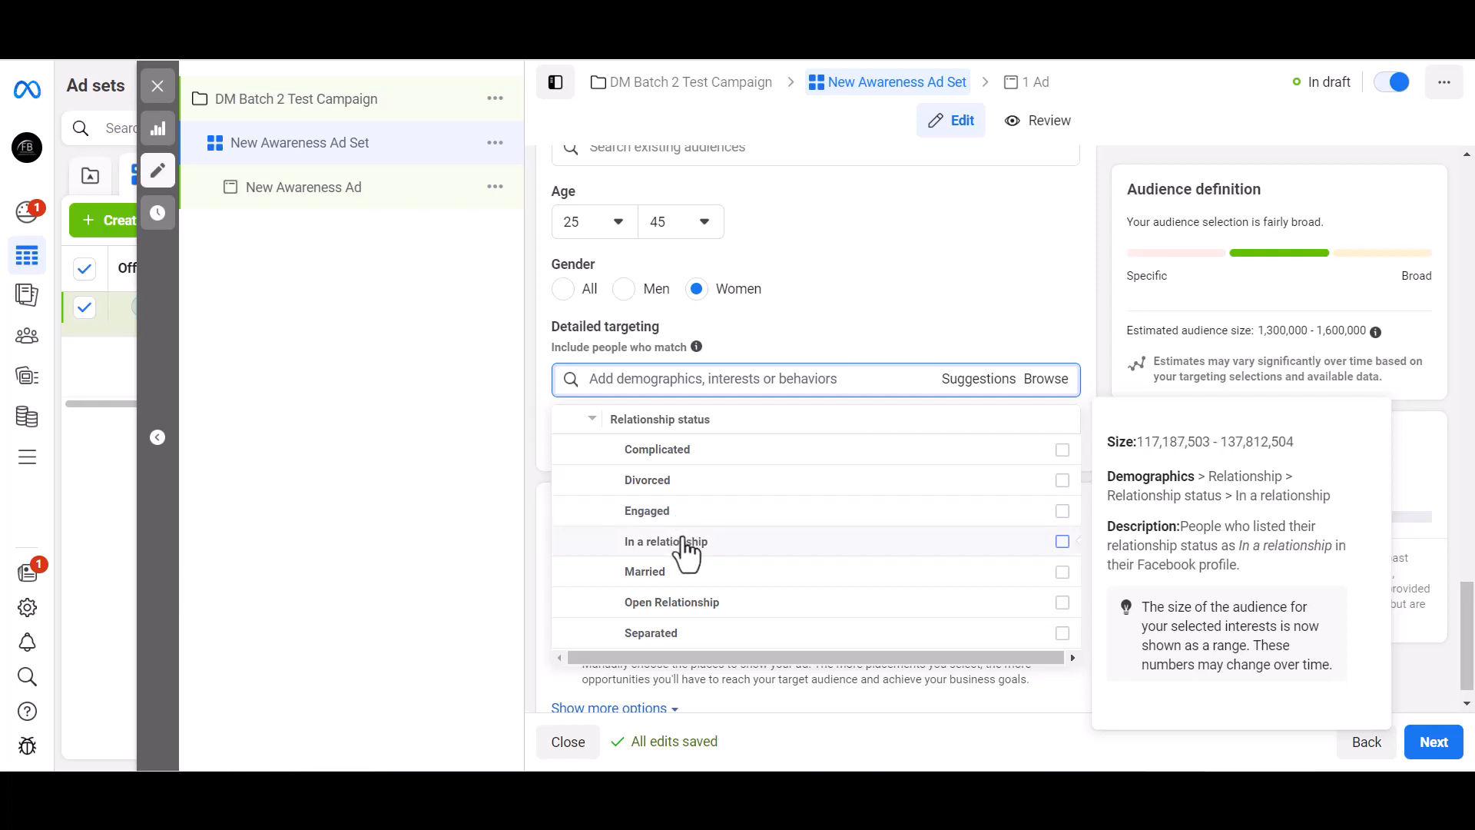
pyautogui.scroll(-1, 668, 614)
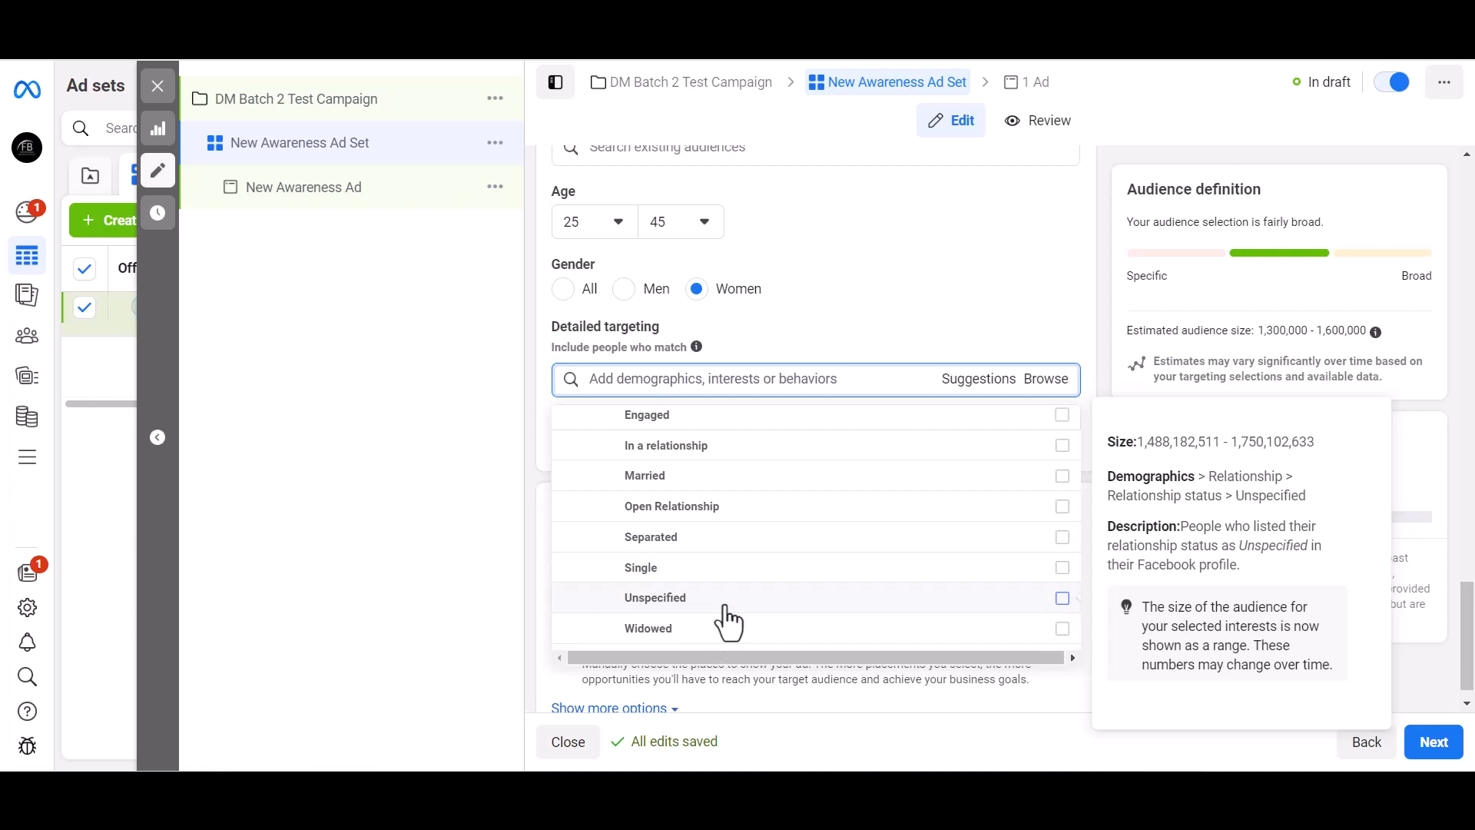
pyautogui.scroll(-1, 703, 619)
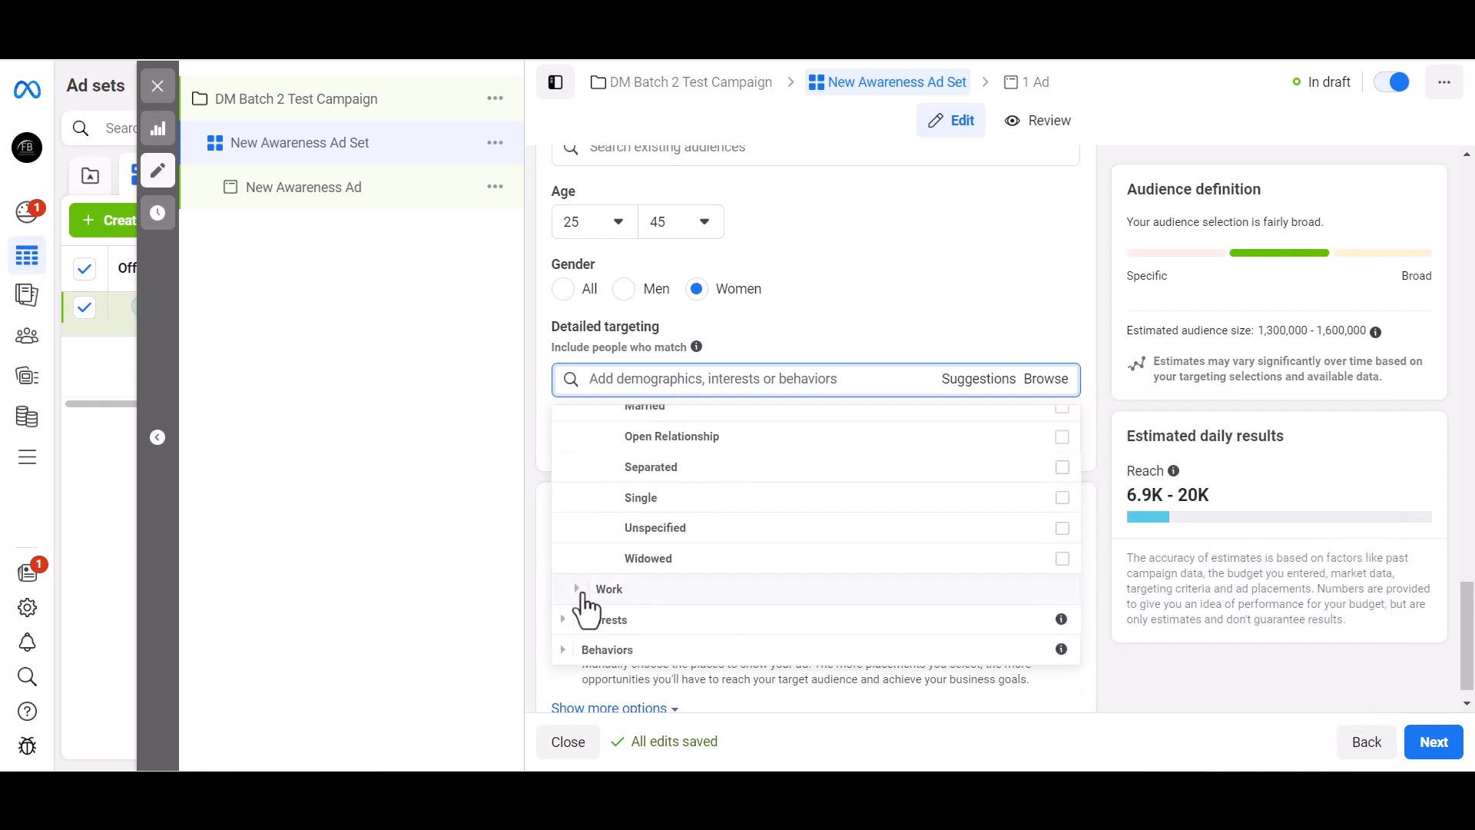
# Review the Work demographics, and the Fitness and wellness and Food and drink categories under Interests
pyautogui.click(582, 594)
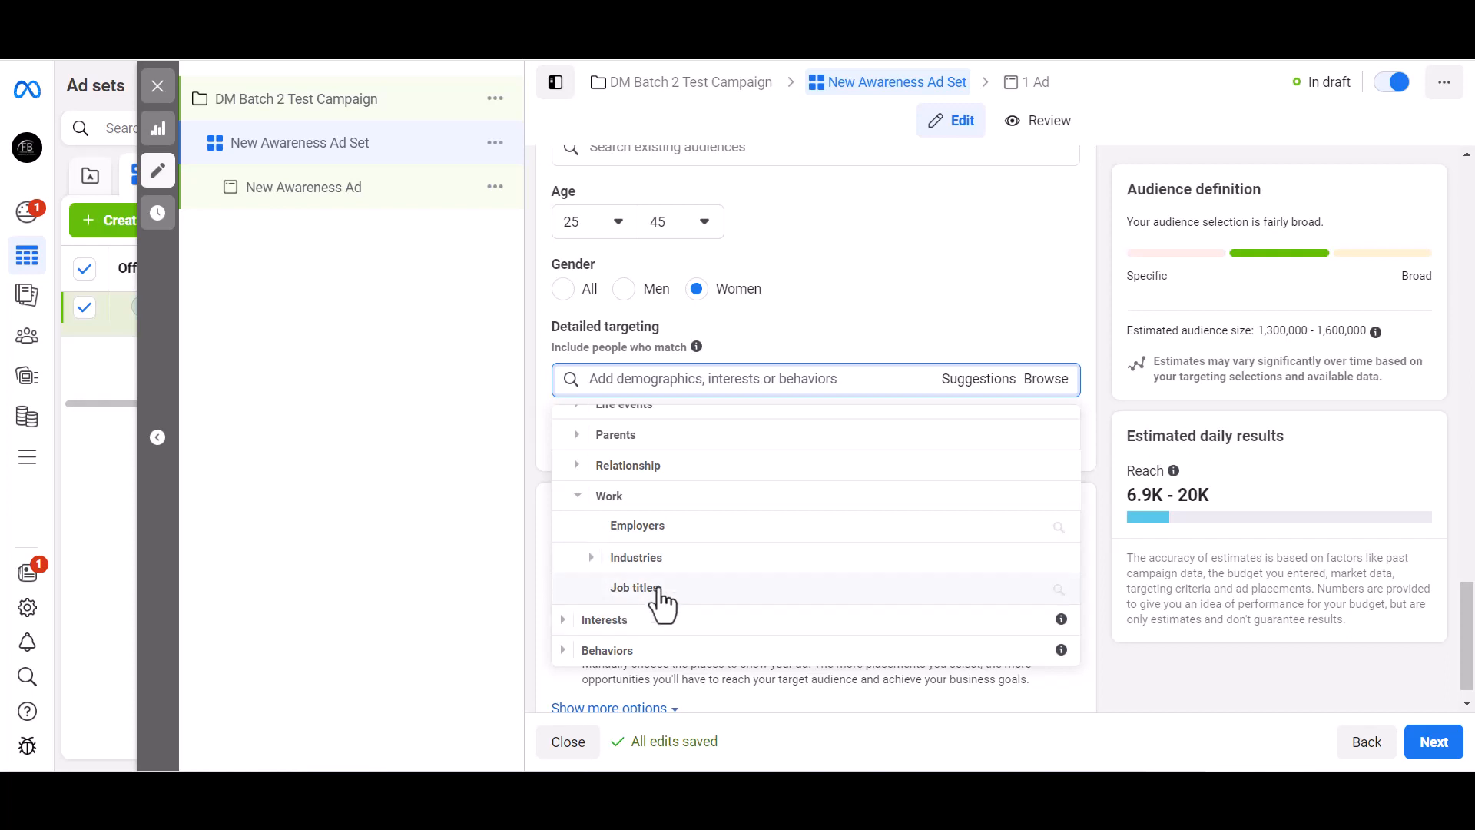
pyautogui.click(572, 620)
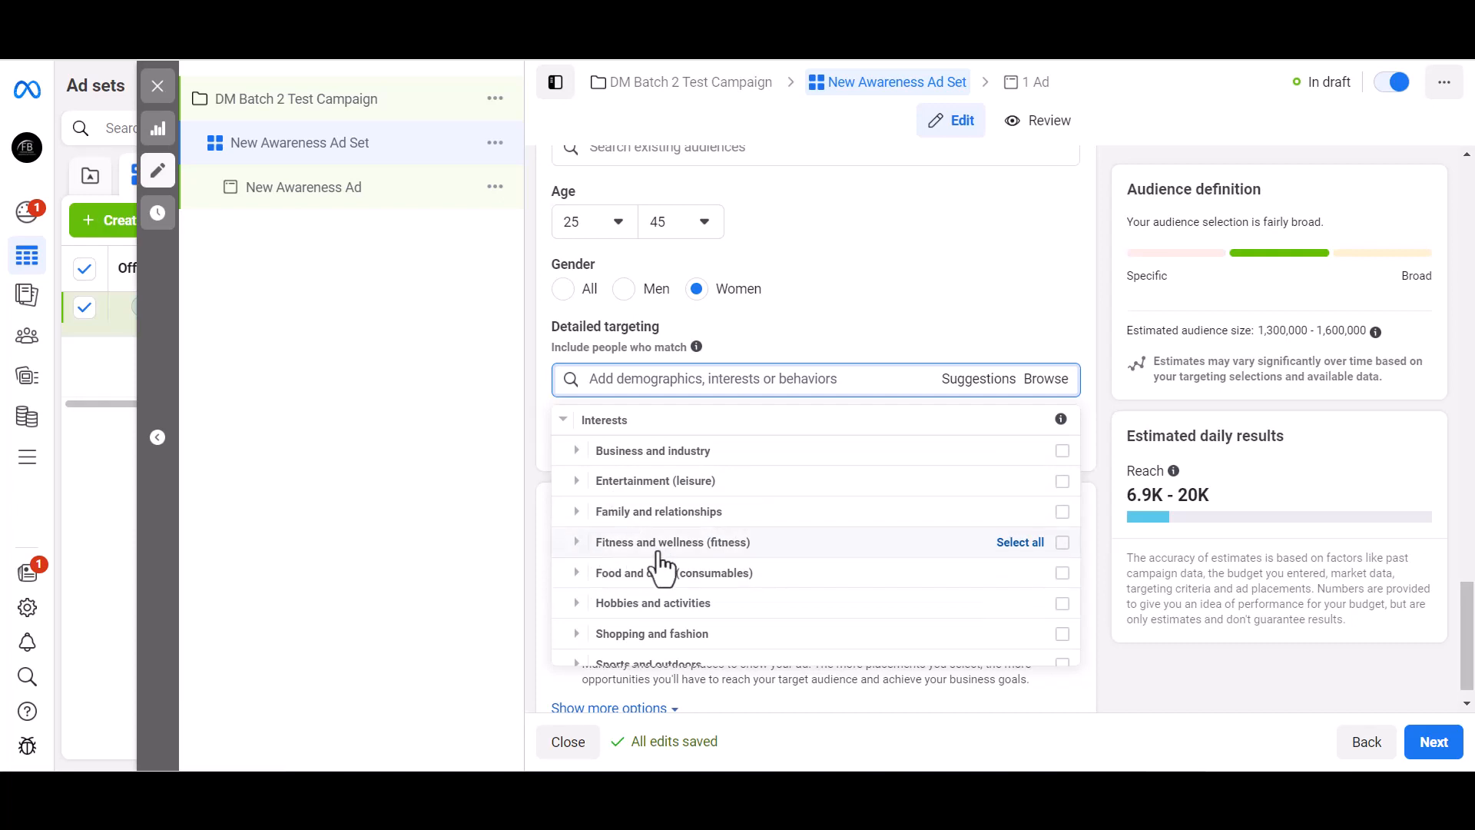
pyautogui.click(582, 543)
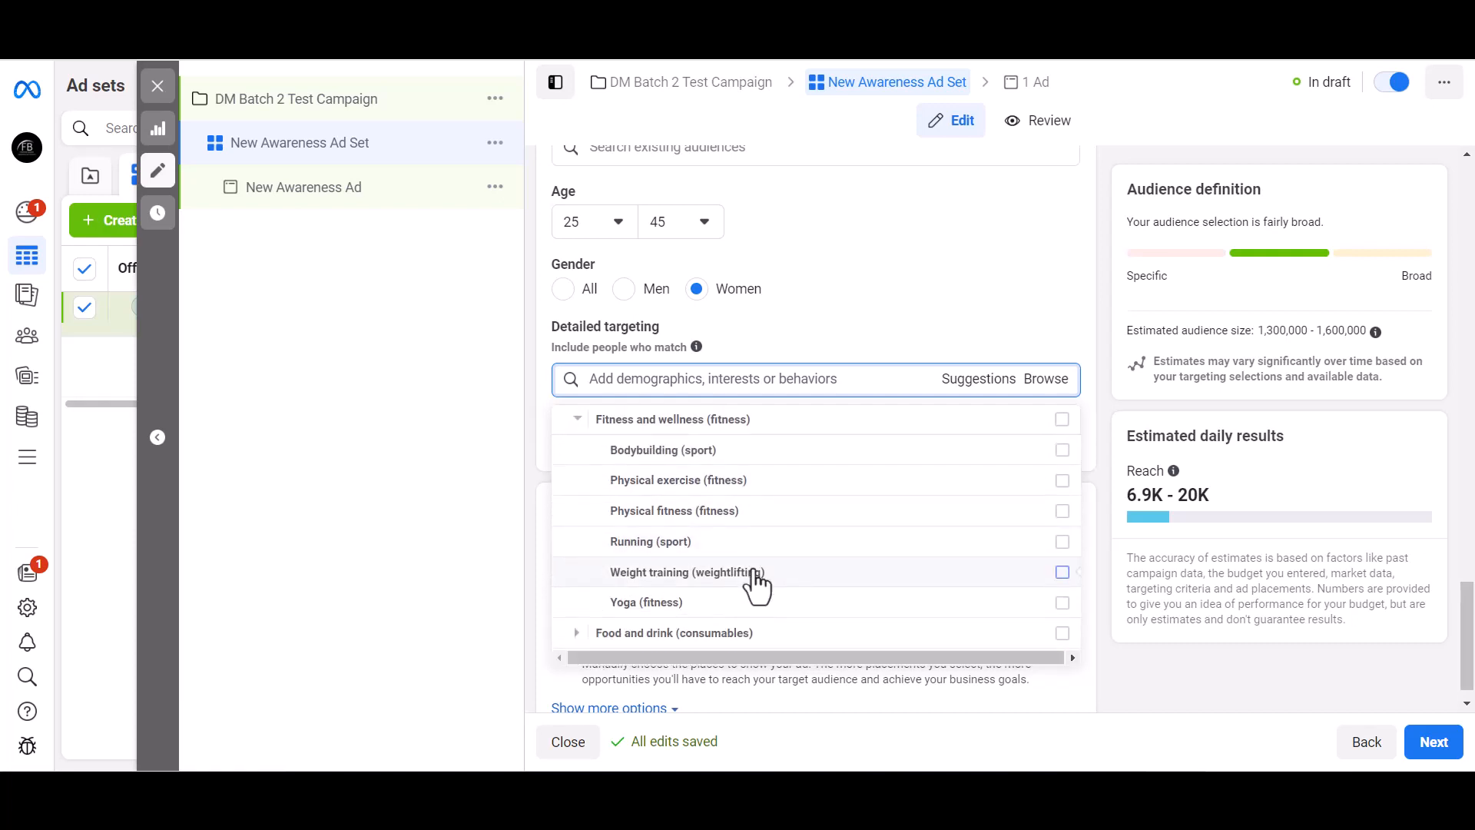
pyautogui.scroll(-1, 753, 584)
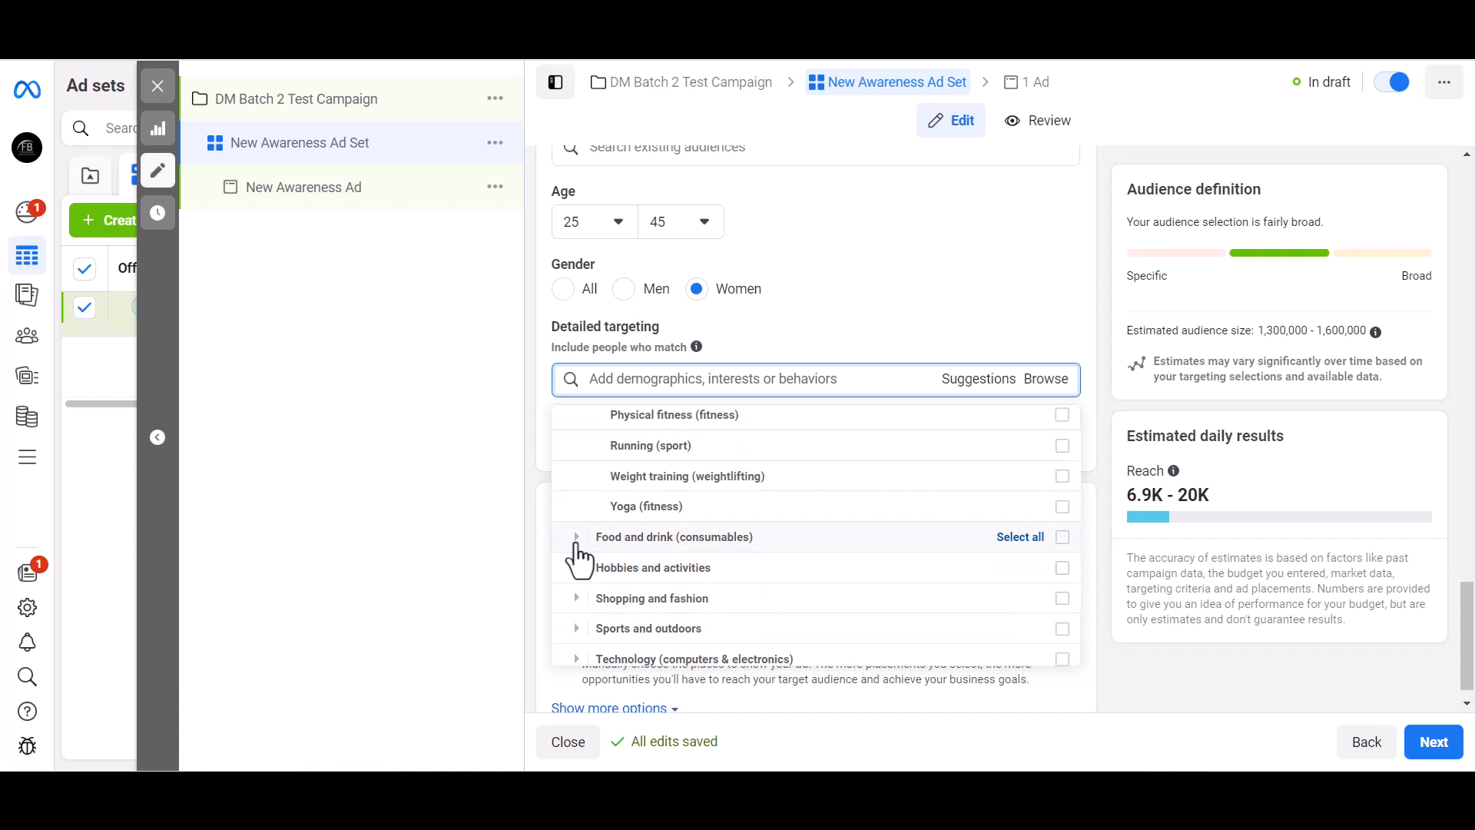
pyautogui.click(578, 541)
pyautogui.scroll(-2, 668, 566)
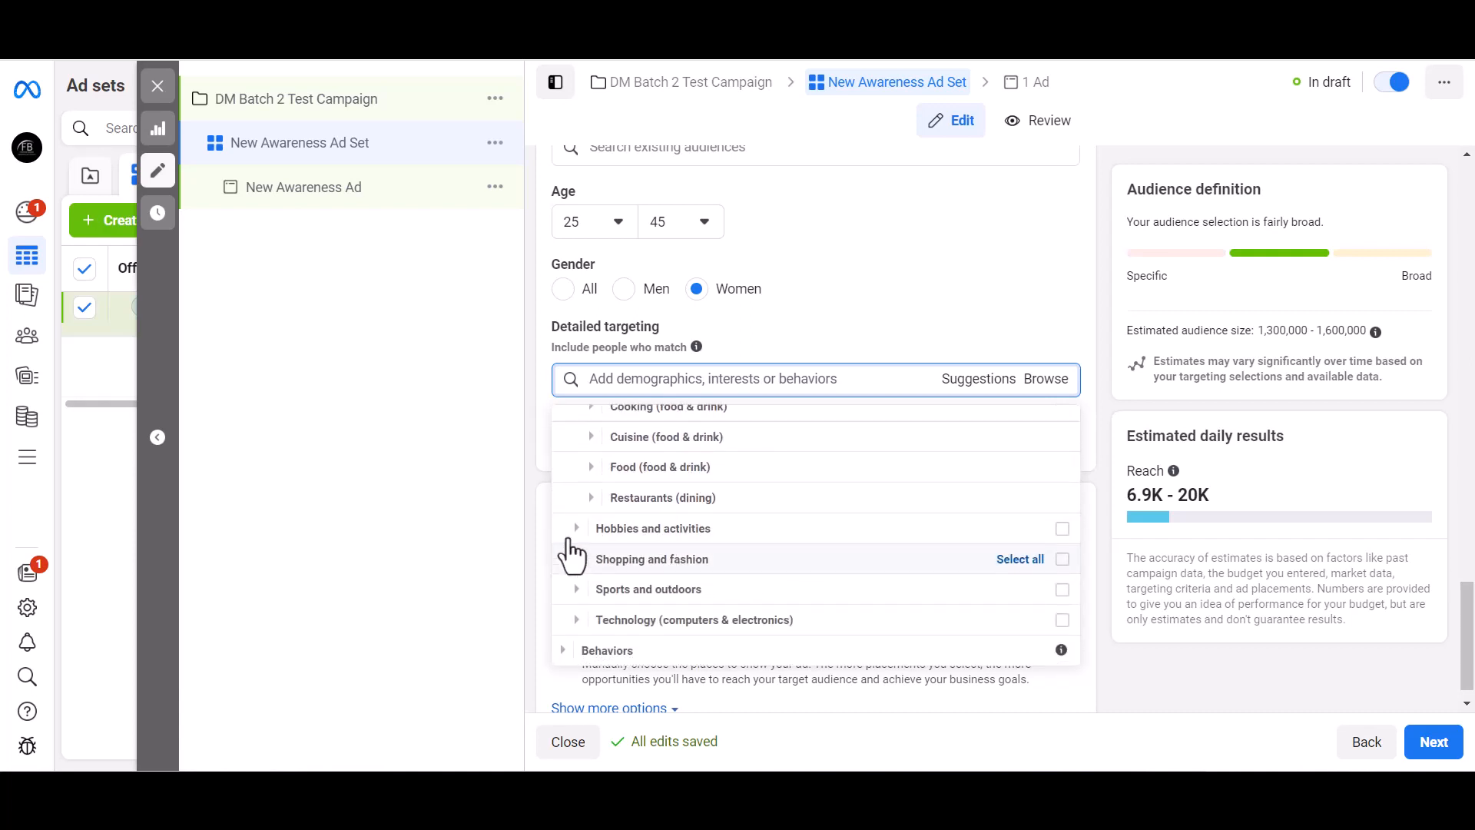
# Examine the Hobbies and activities interests, including the Arts and music options down to Writing (communication)
pyautogui.click(577, 530)
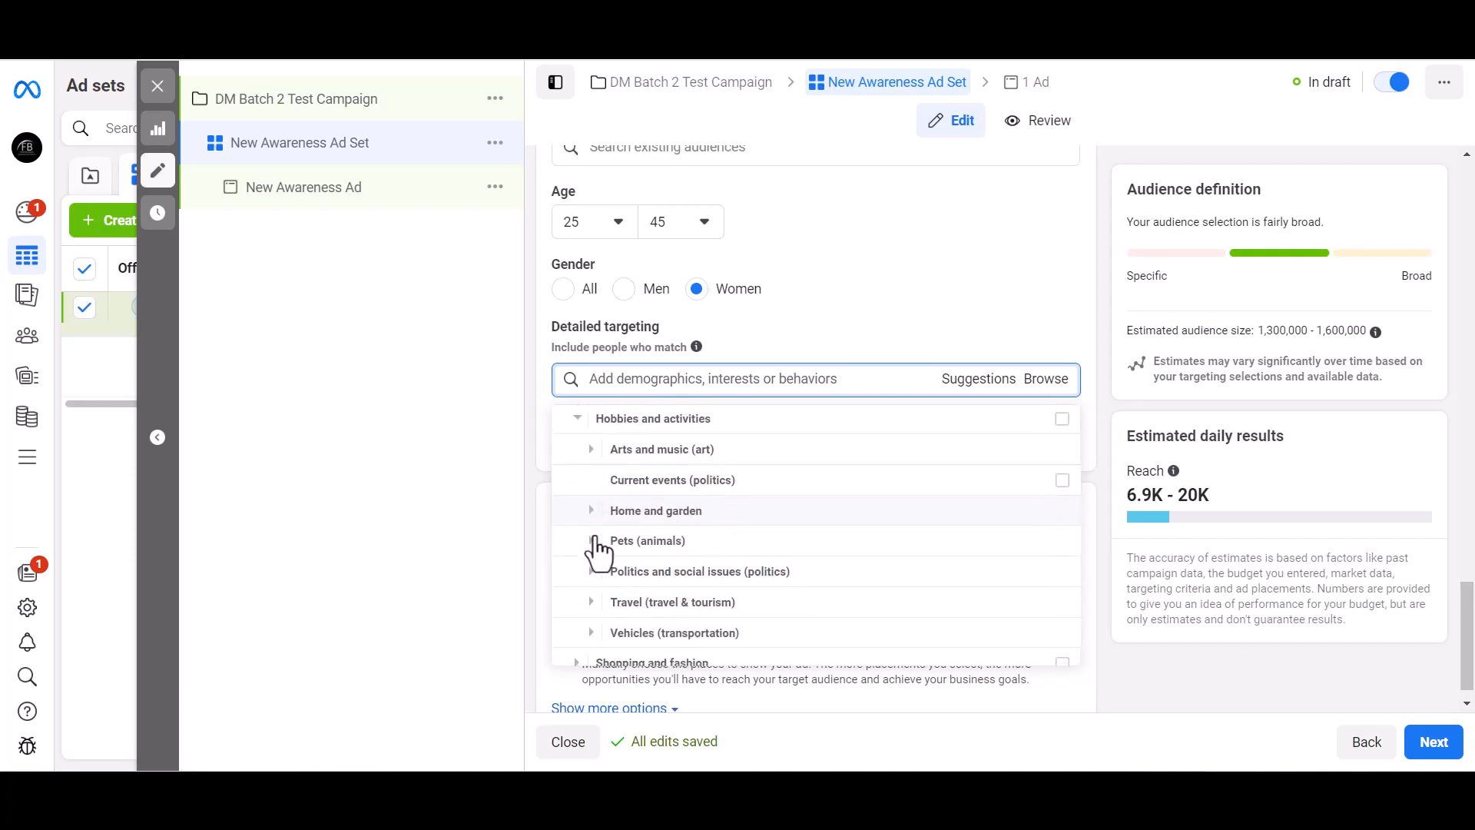
pyautogui.click(604, 461)
pyautogui.scroll(-3, 652, 538)
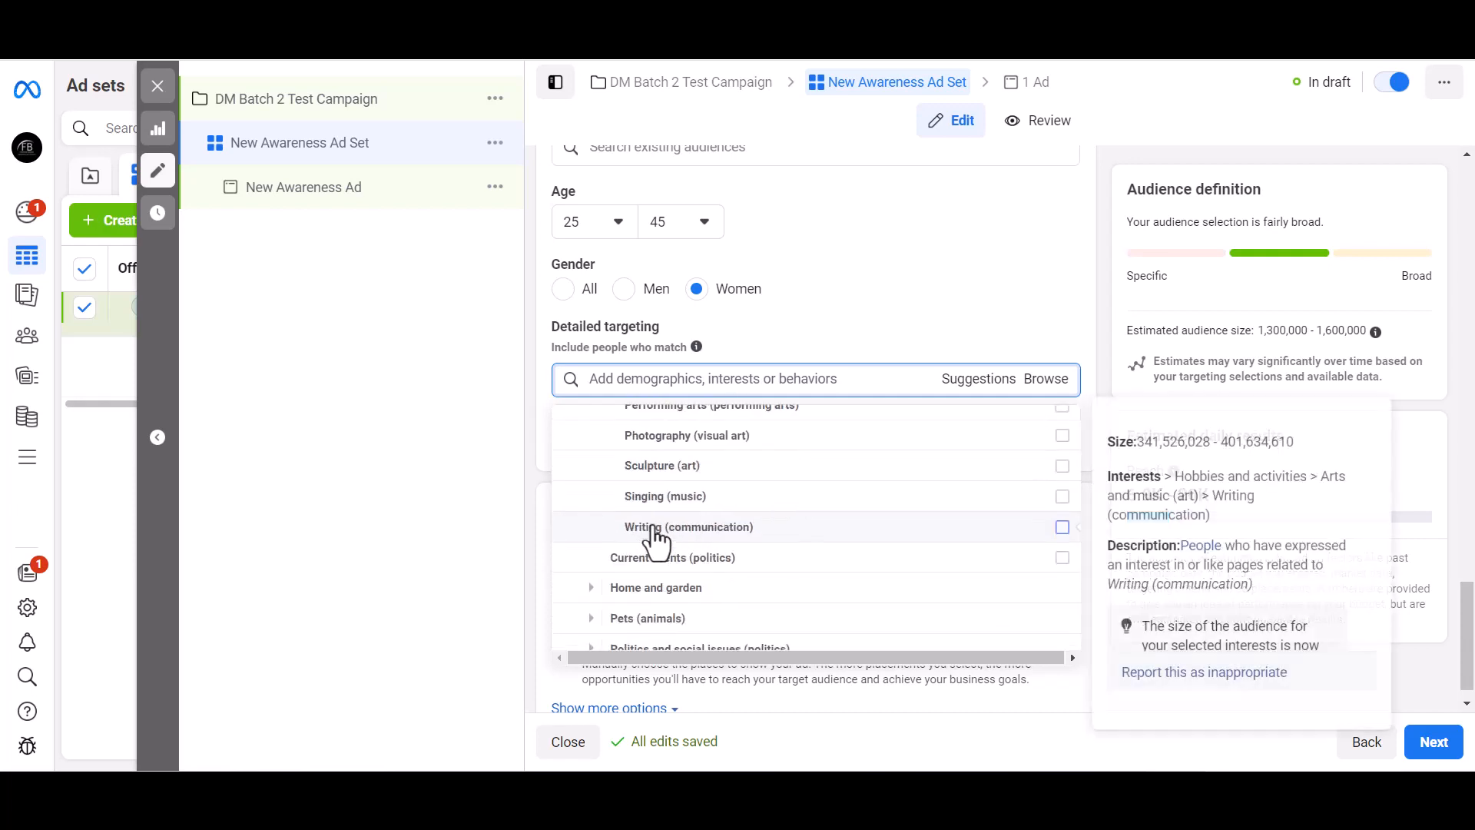
pyautogui.scroll(-2, 715, 522)
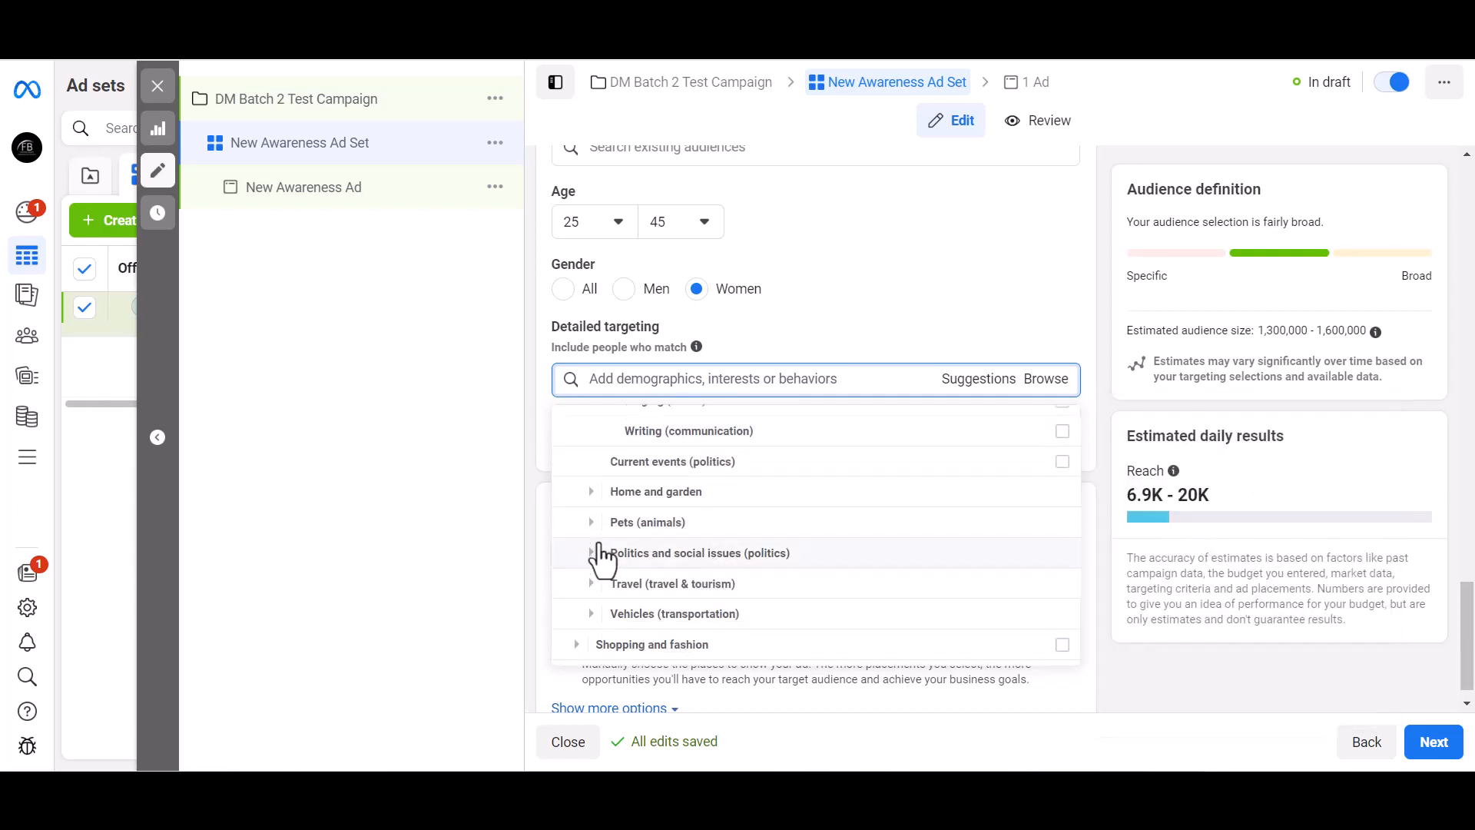
# Add the Pet food (pet supplies) interest from Pets (animals) under Hobbies and activities to the detailed targeting
pyautogui.click(596, 523)
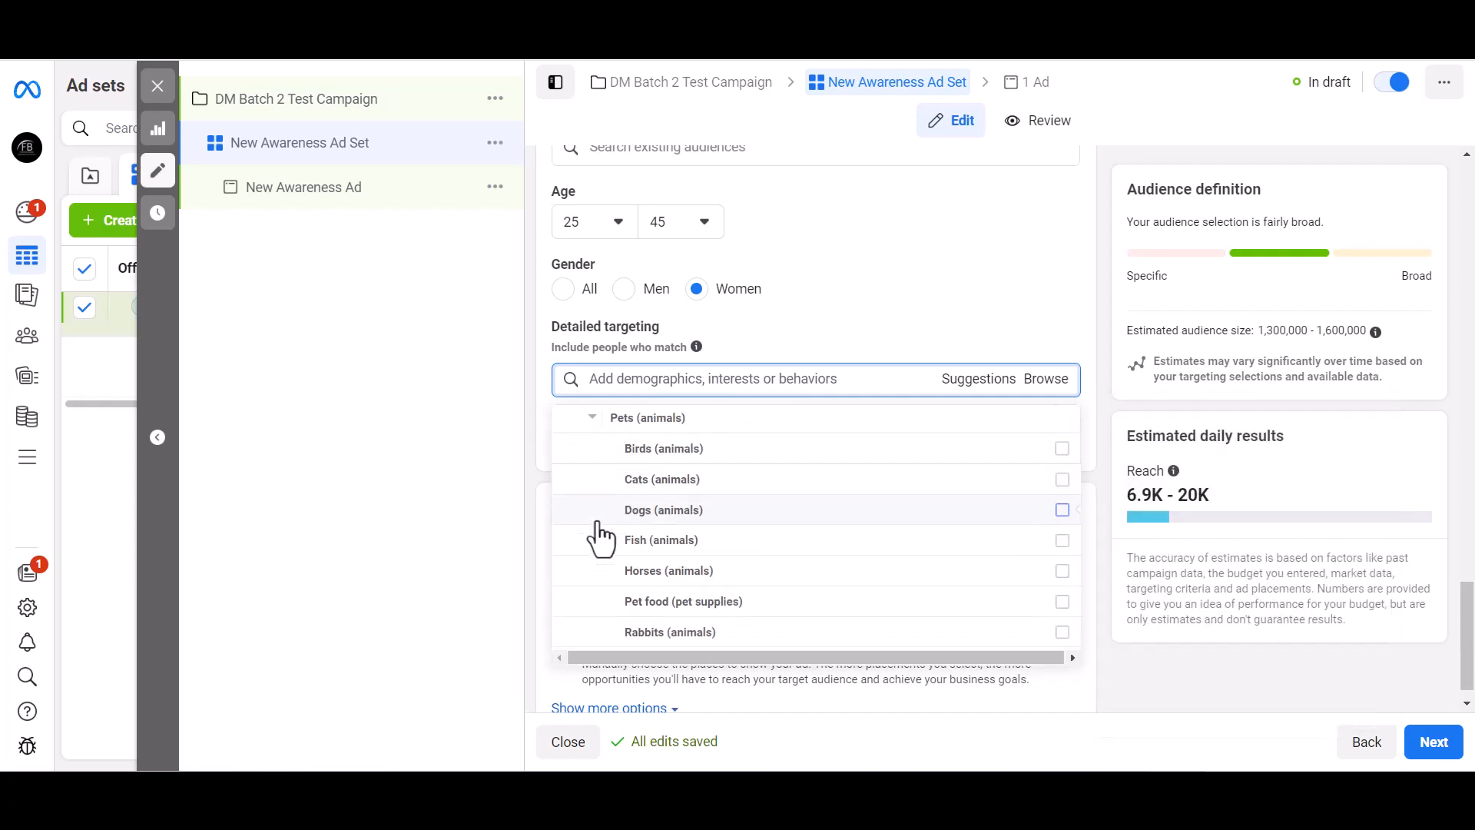
pyautogui.moveTo(597, 524)
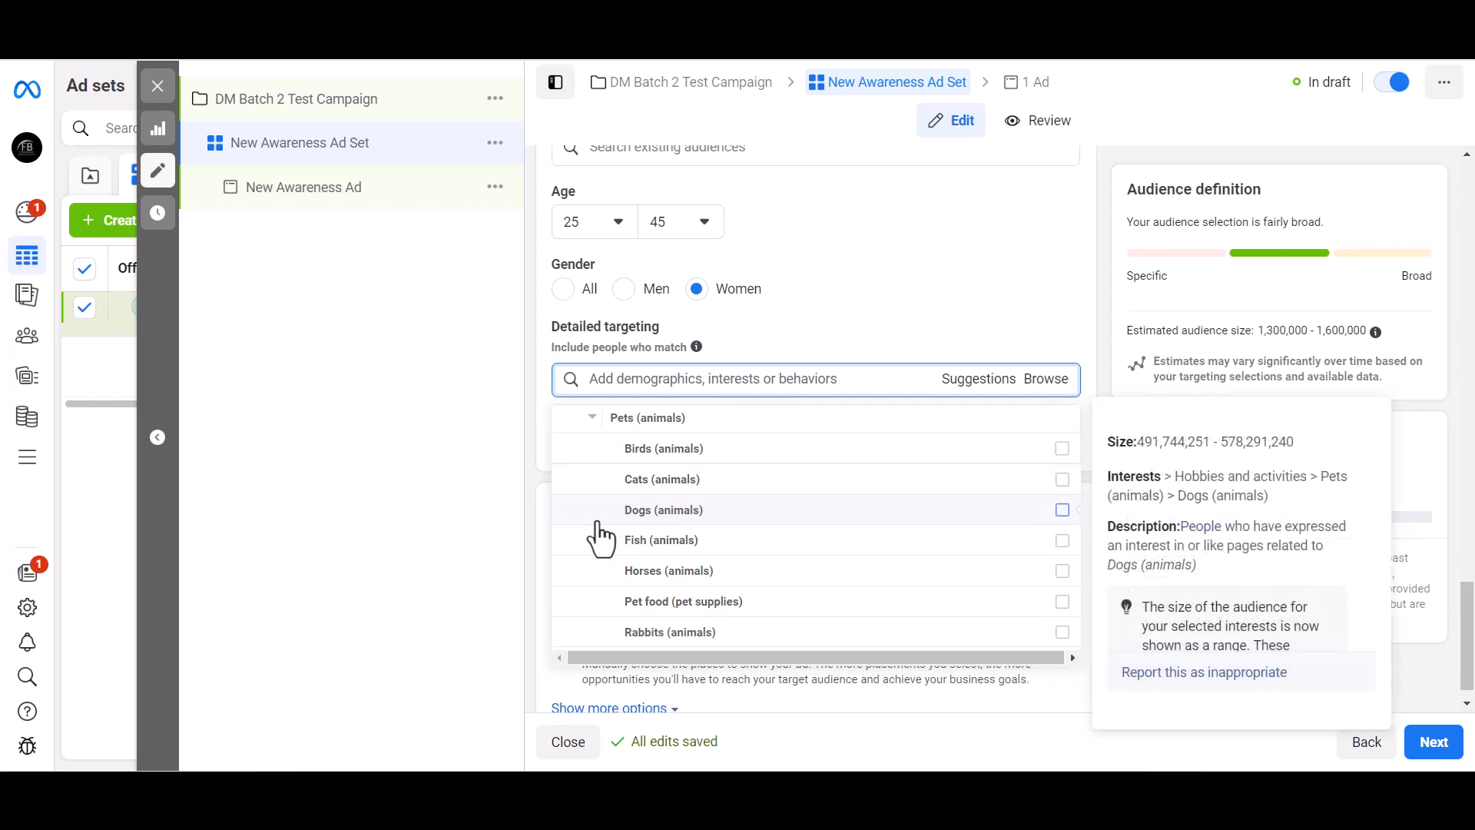
pyautogui.scroll(-1, 874, 603)
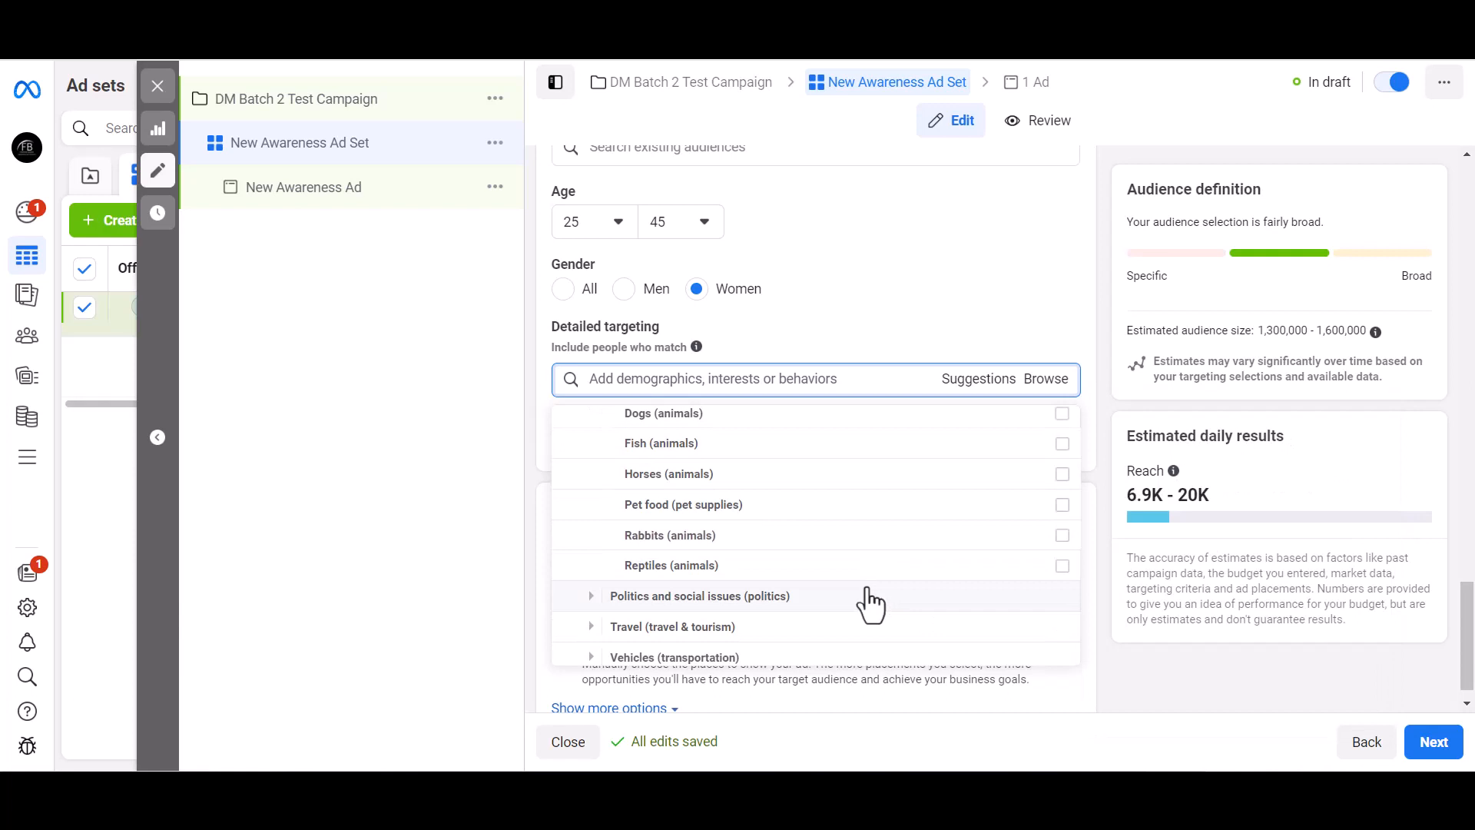
pyautogui.scroll(1, 824, 584)
pyautogui.moveTo(826, 577)
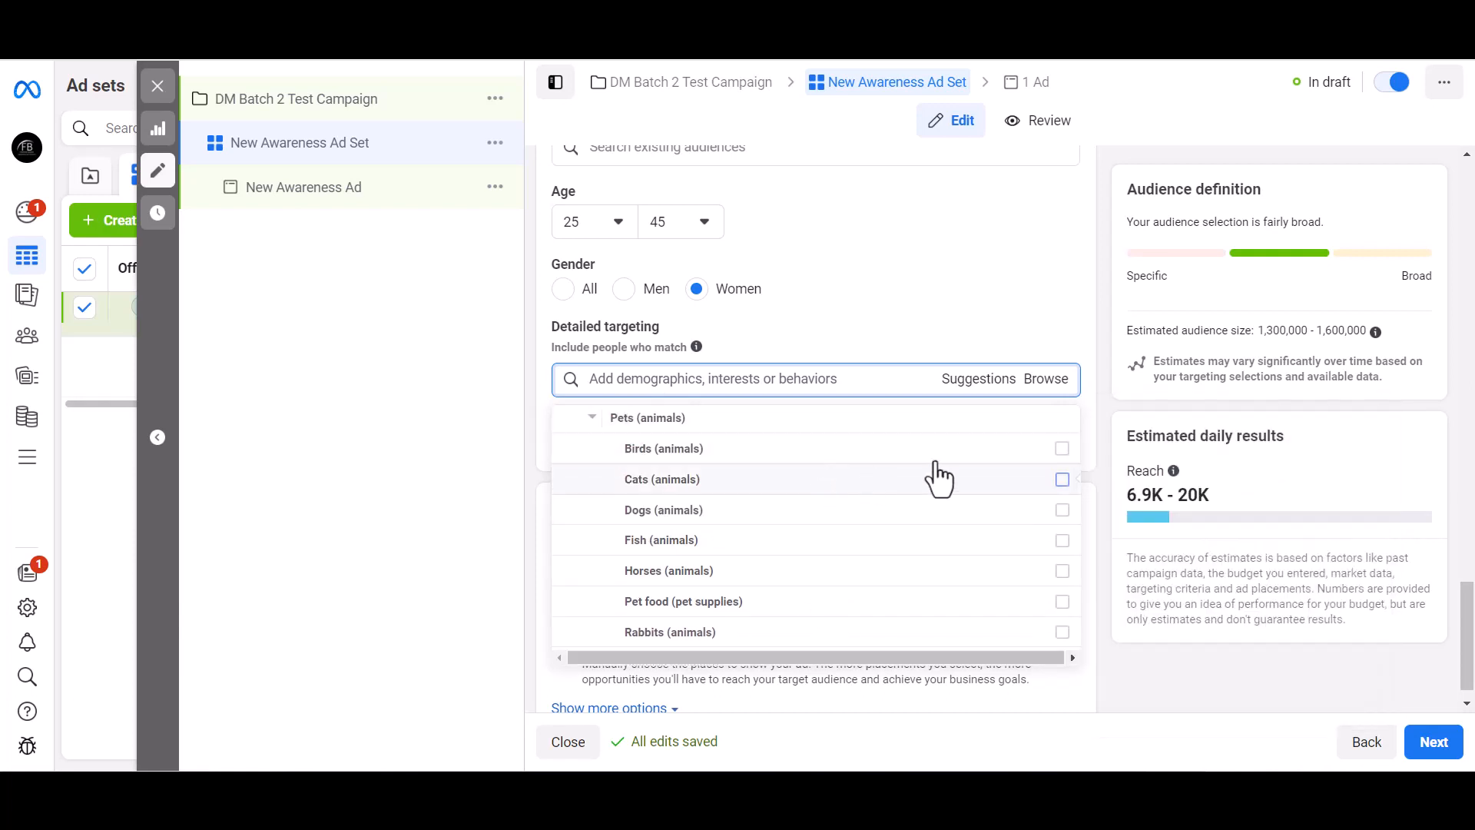
pyautogui.moveTo(914, 568)
pyautogui.scroll(-3, 918, 584)
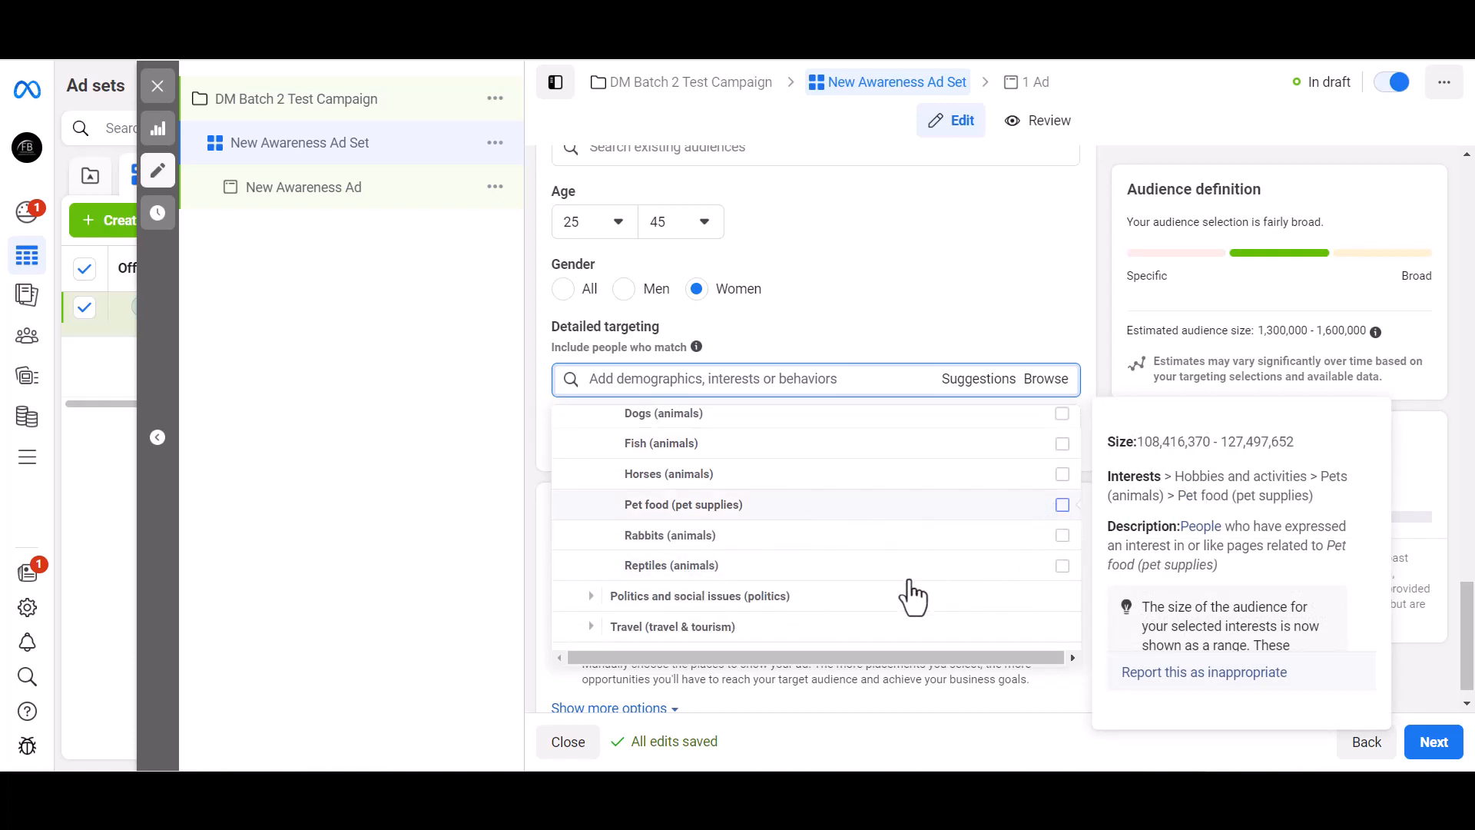
pyautogui.click(1062, 505)
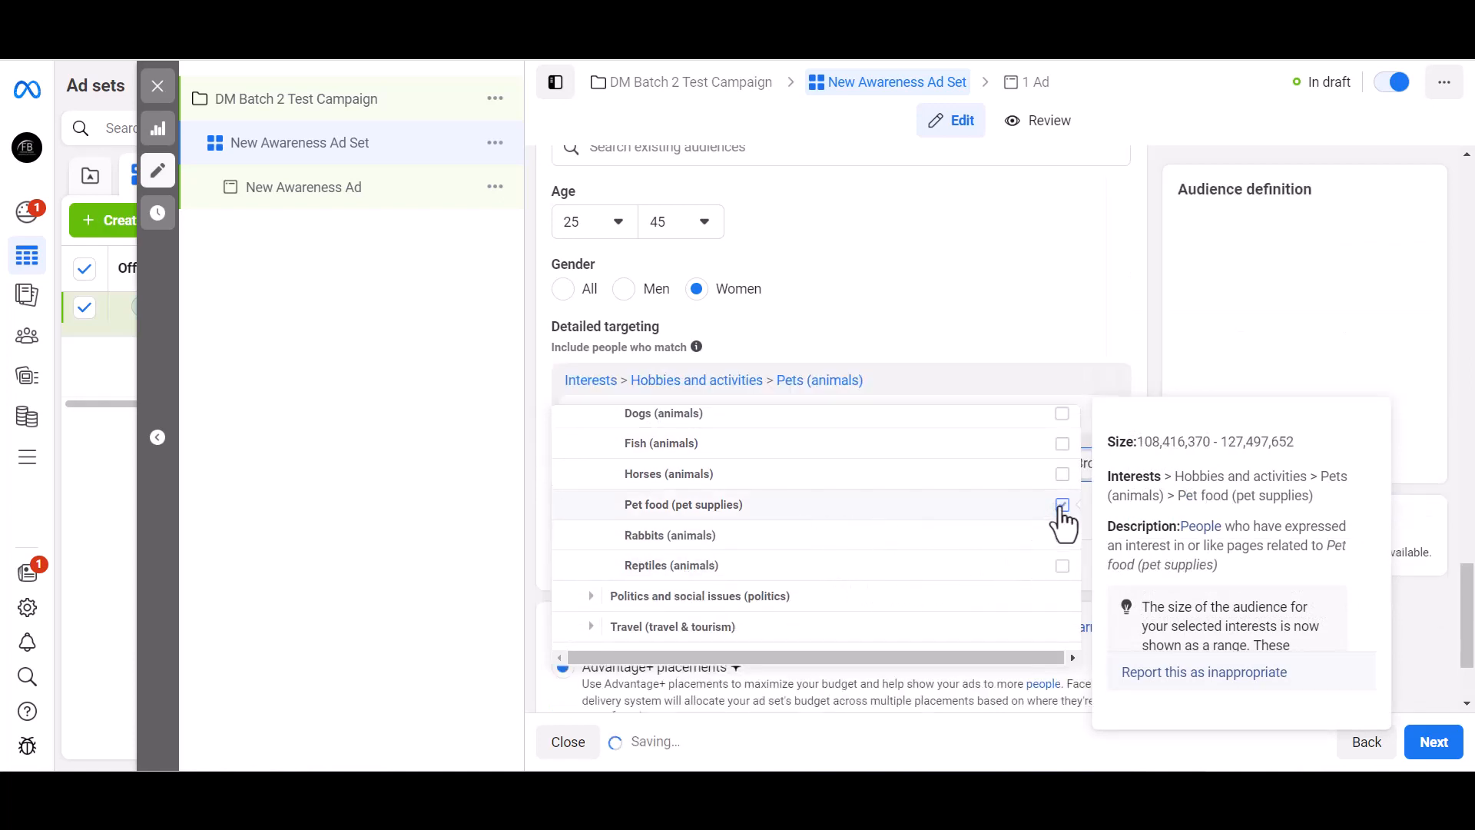
pyautogui.click(1062, 507)
pyautogui.click(1062, 504)
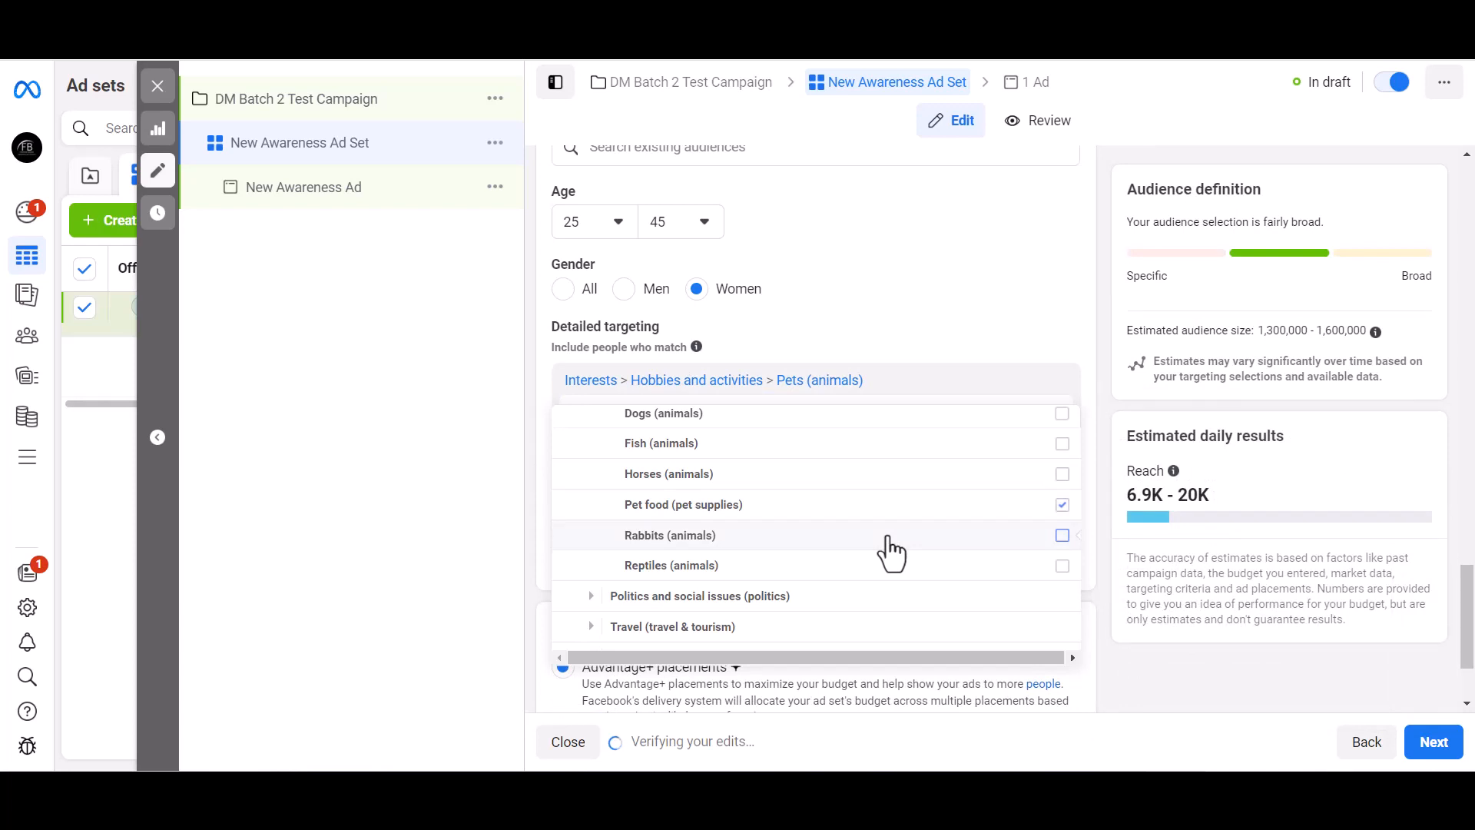
pyautogui.moveTo(891, 553)
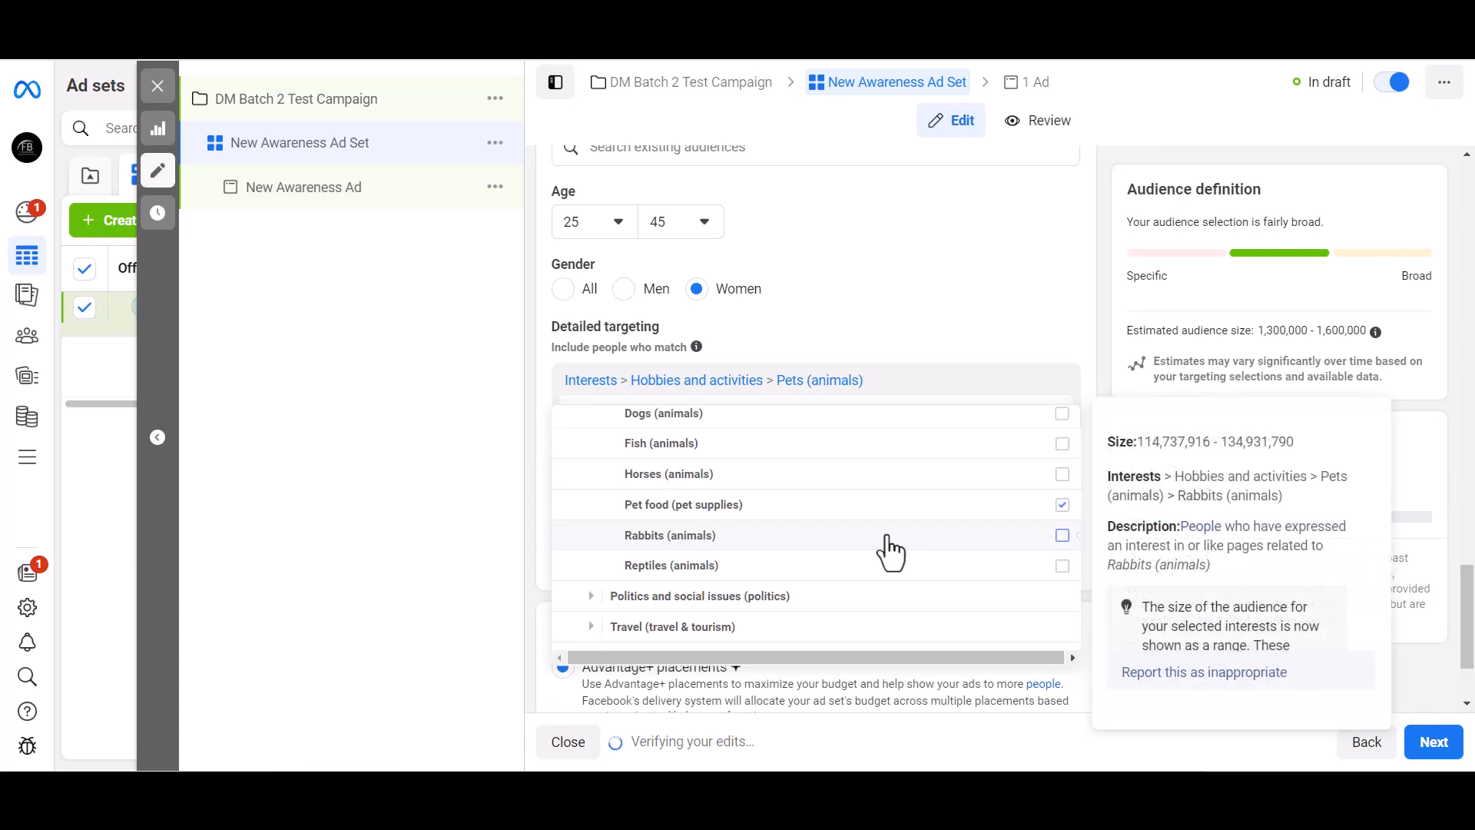
pyautogui.scroll(1, 891, 553)
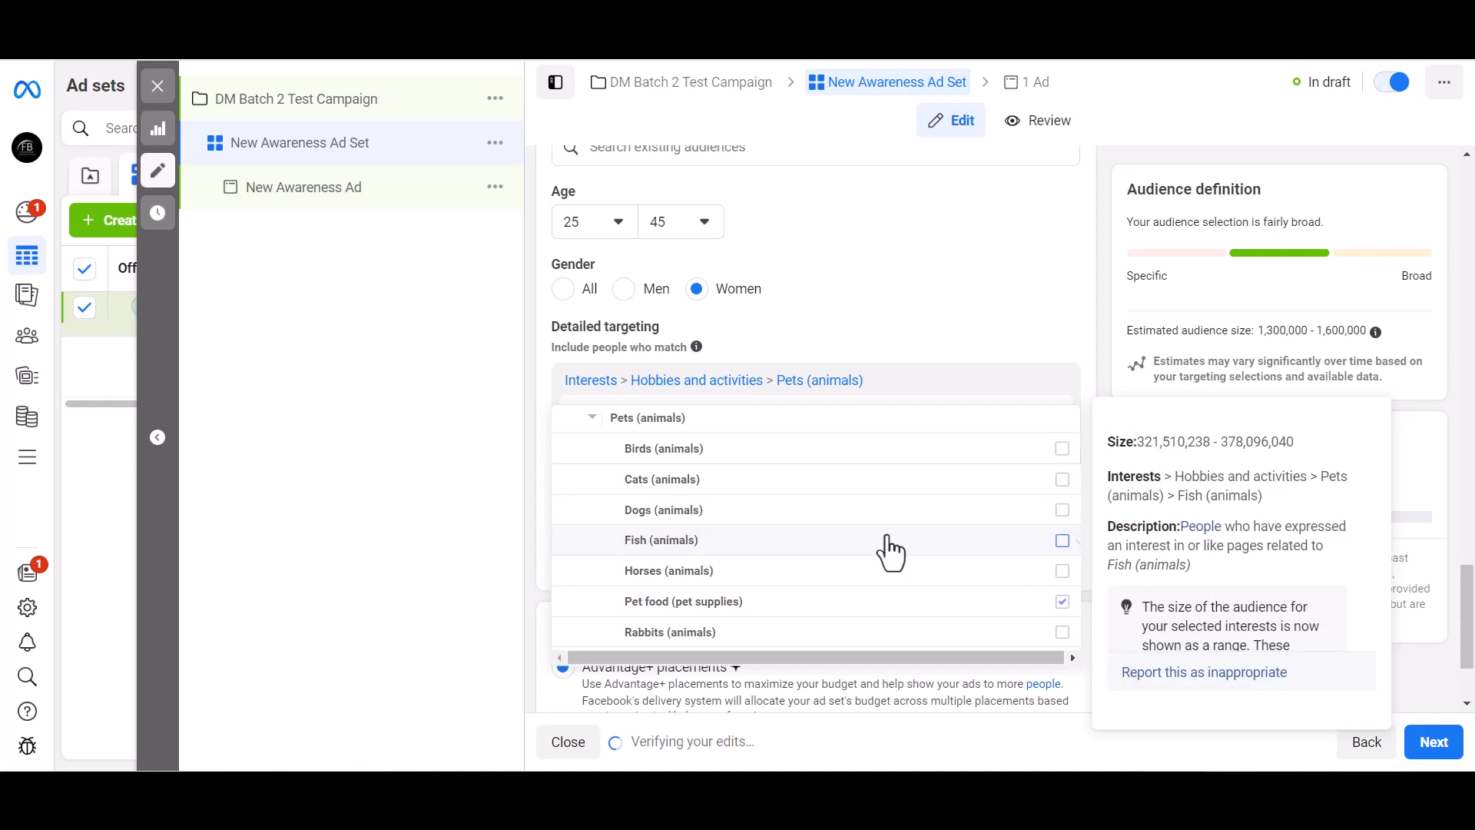
# Examine the Politics and social issues and Travel options under the Hobbies and activities interests
pyautogui.scroll(-5, 891, 553)
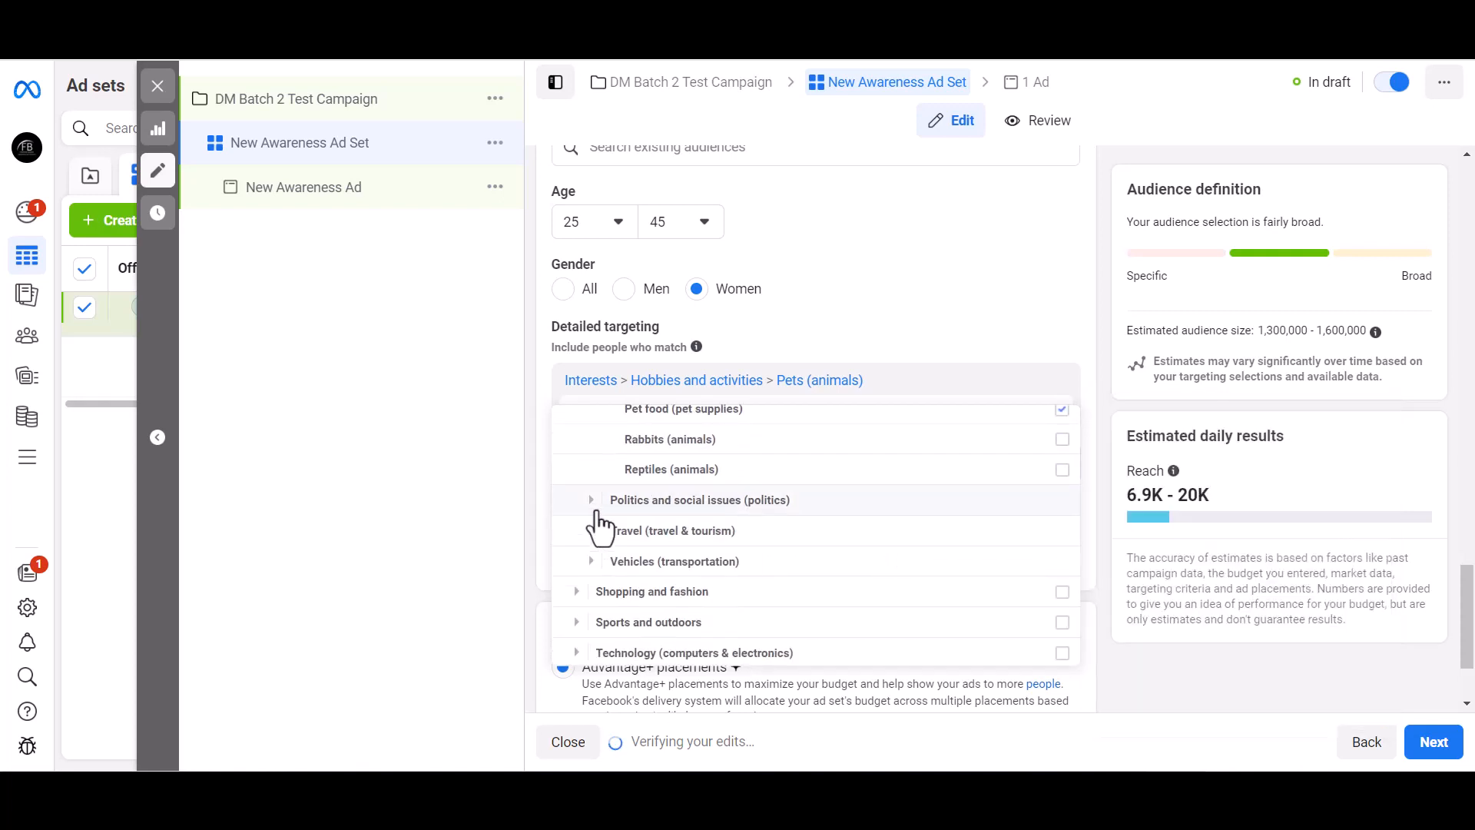
pyautogui.click(591, 500)
pyautogui.scroll(-1, 598, 513)
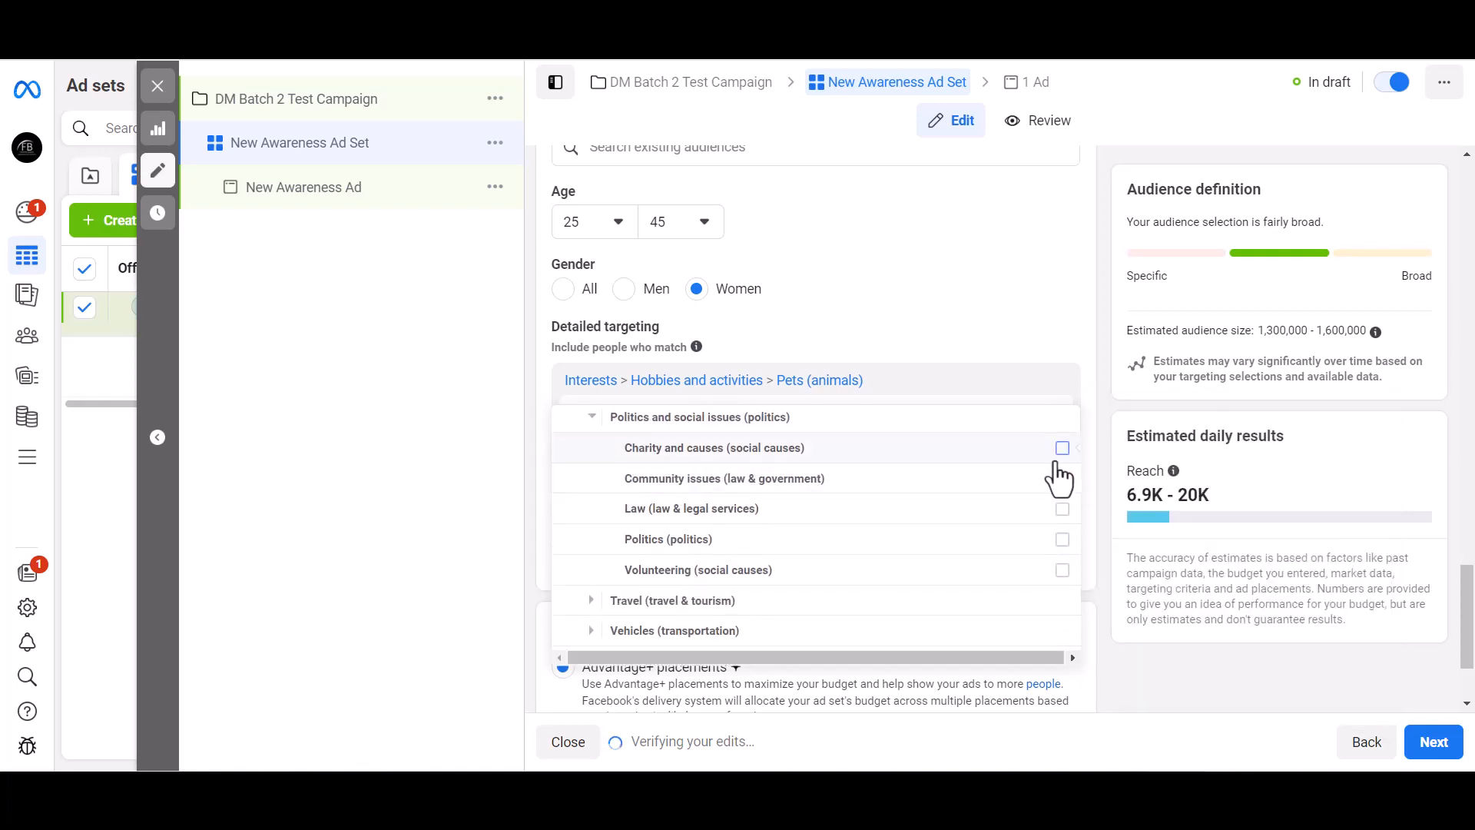
pyautogui.click(592, 601)
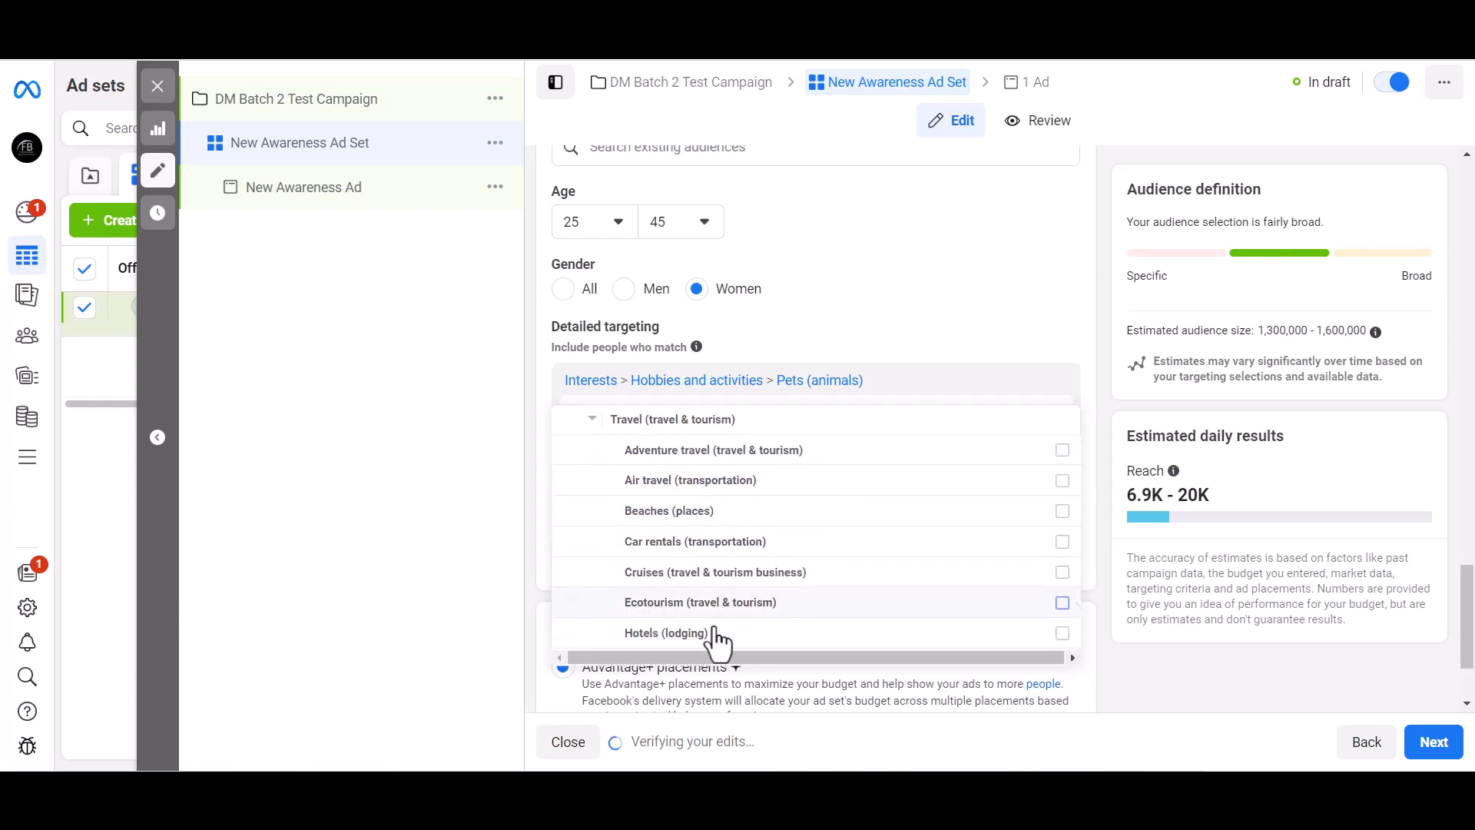
pyautogui.scroll(-4, 826, 584)
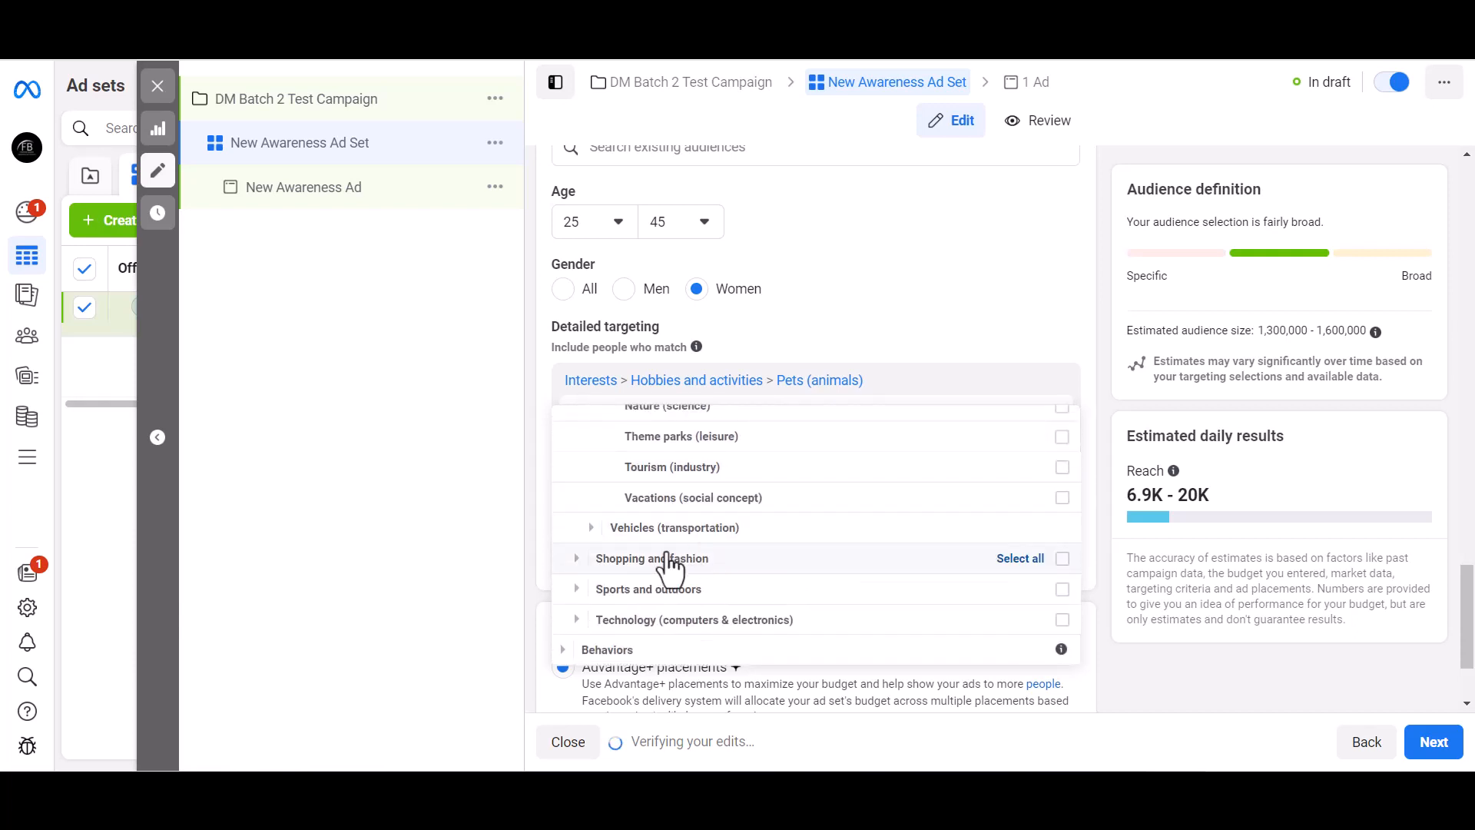
# Expand Behaviors and review the Anniversary and Mobile Device User options, including both Facebook access (mobile) groups
pyautogui.click(565, 650)
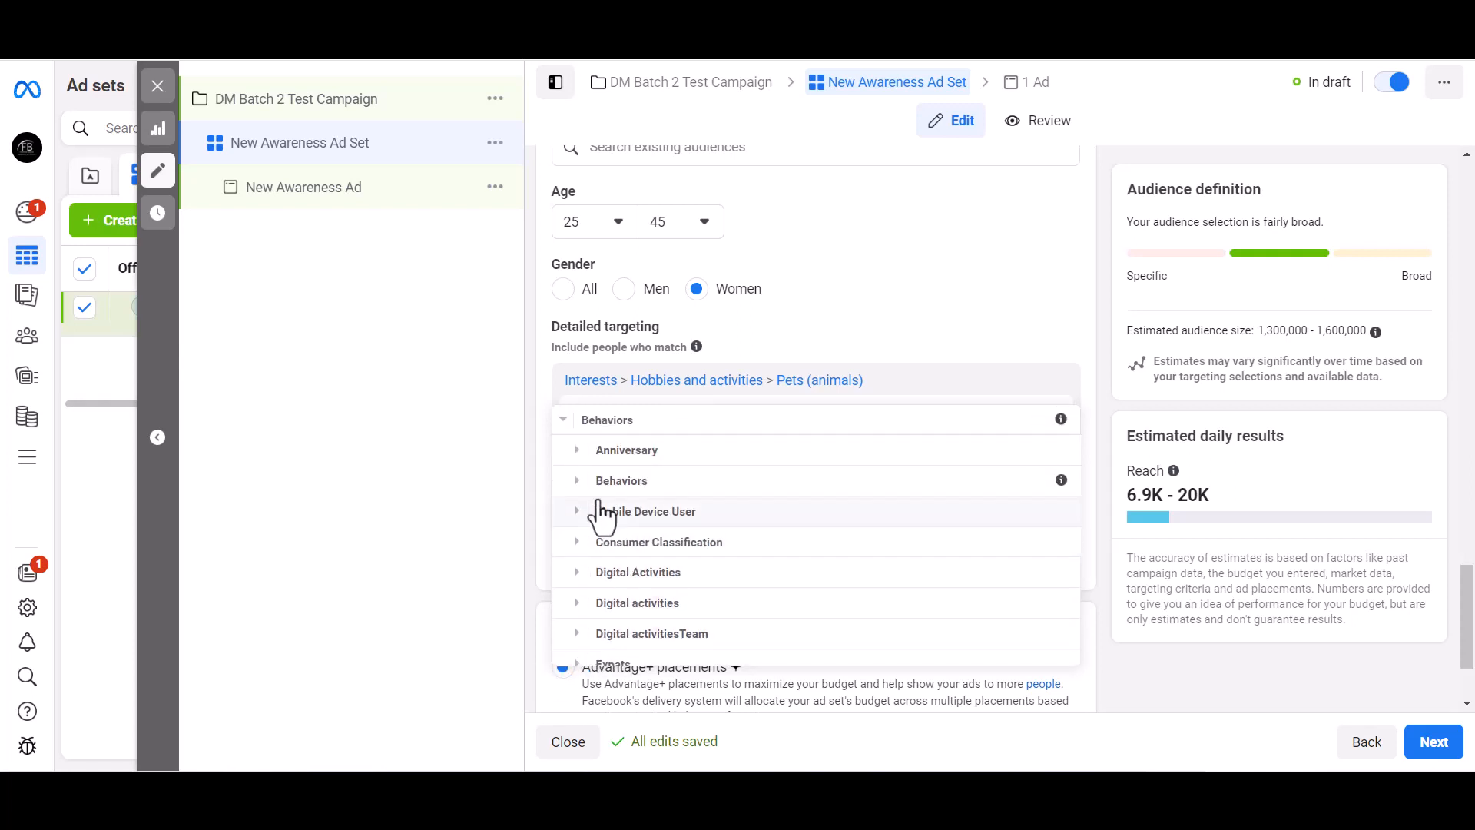
pyautogui.click(578, 450)
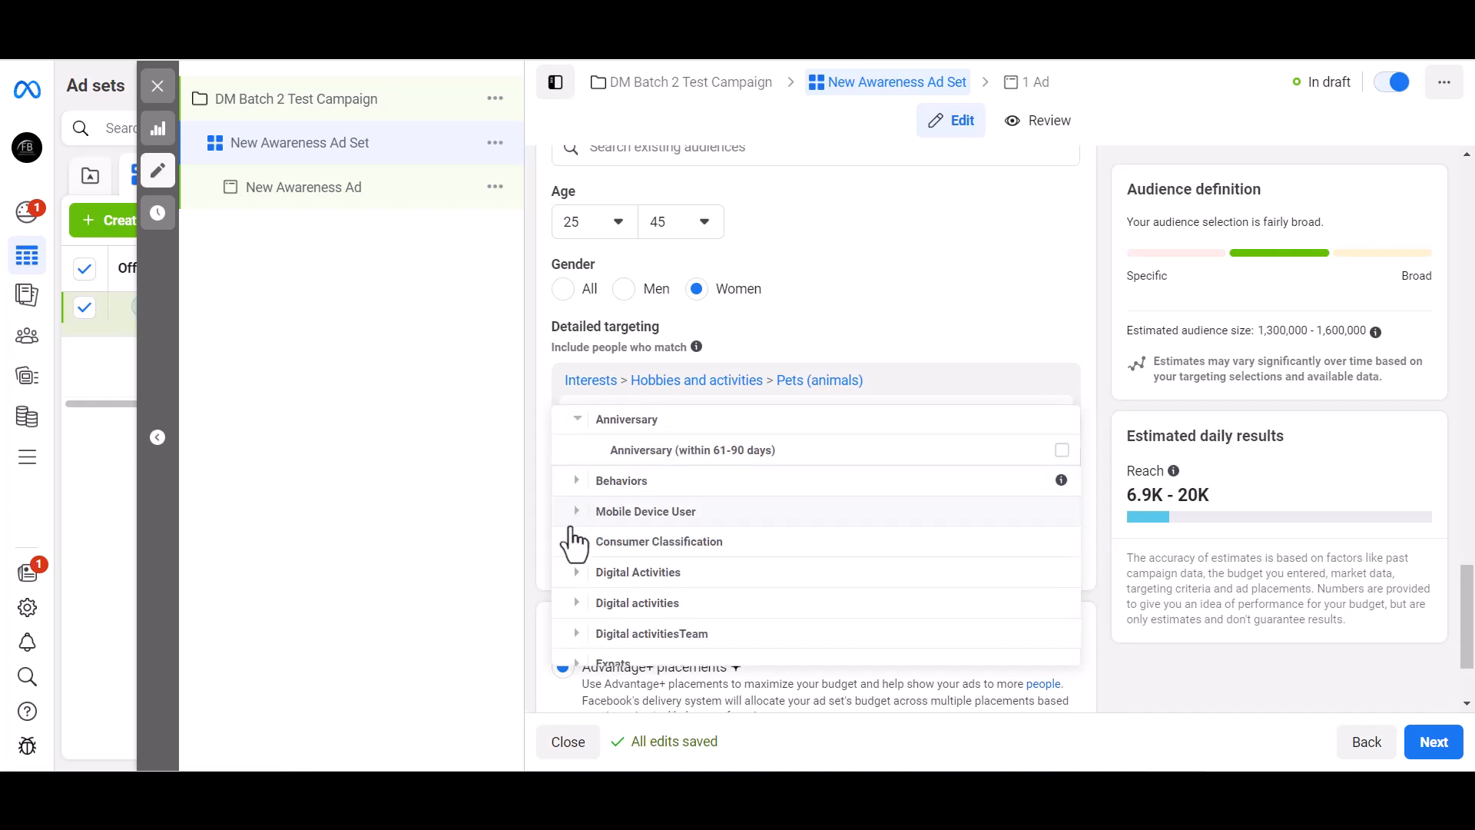
pyautogui.click(585, 516)
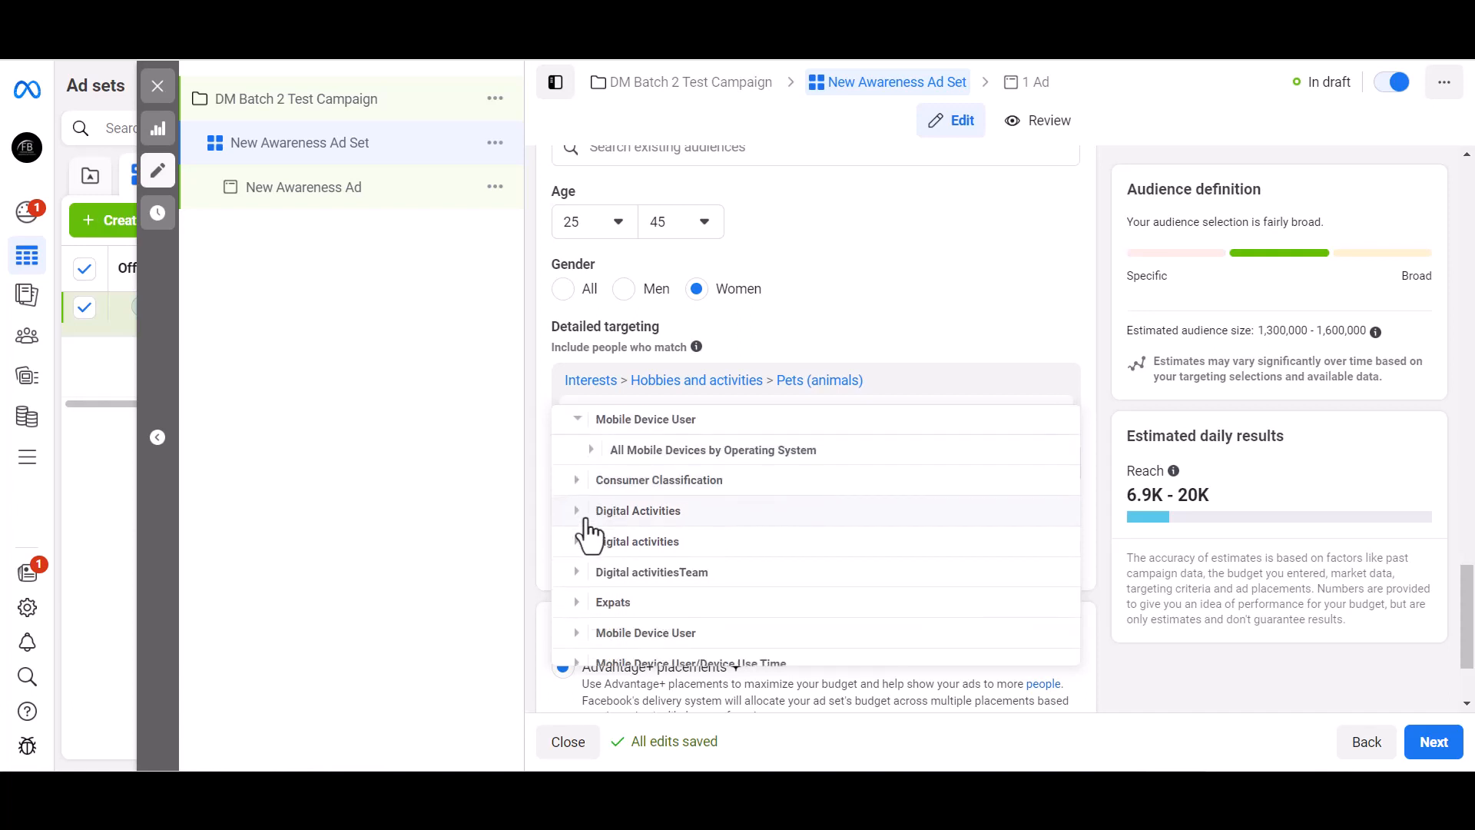
pyautogui.click(591, 451)
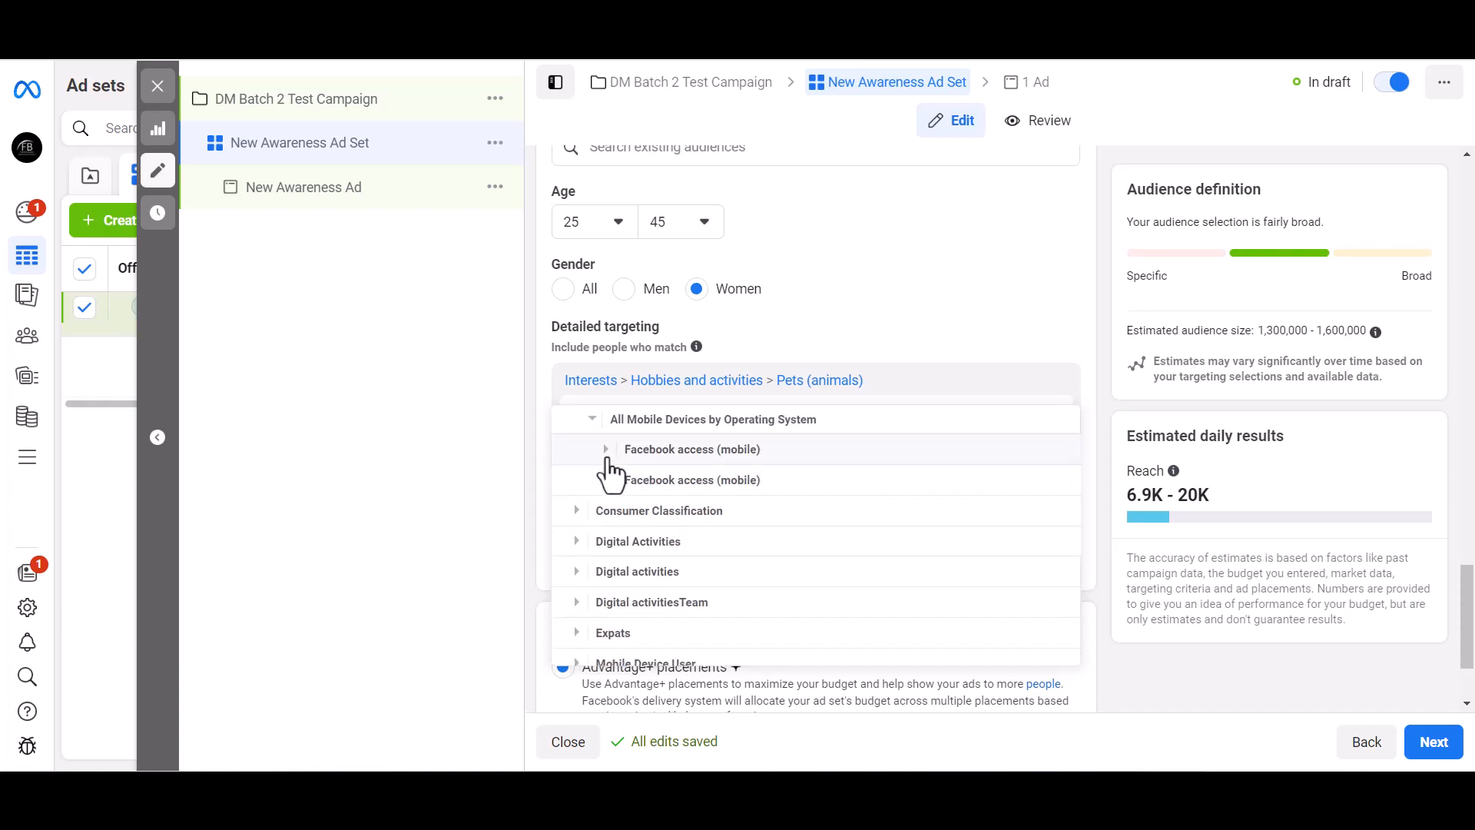
pyautogui.click(606, 456)
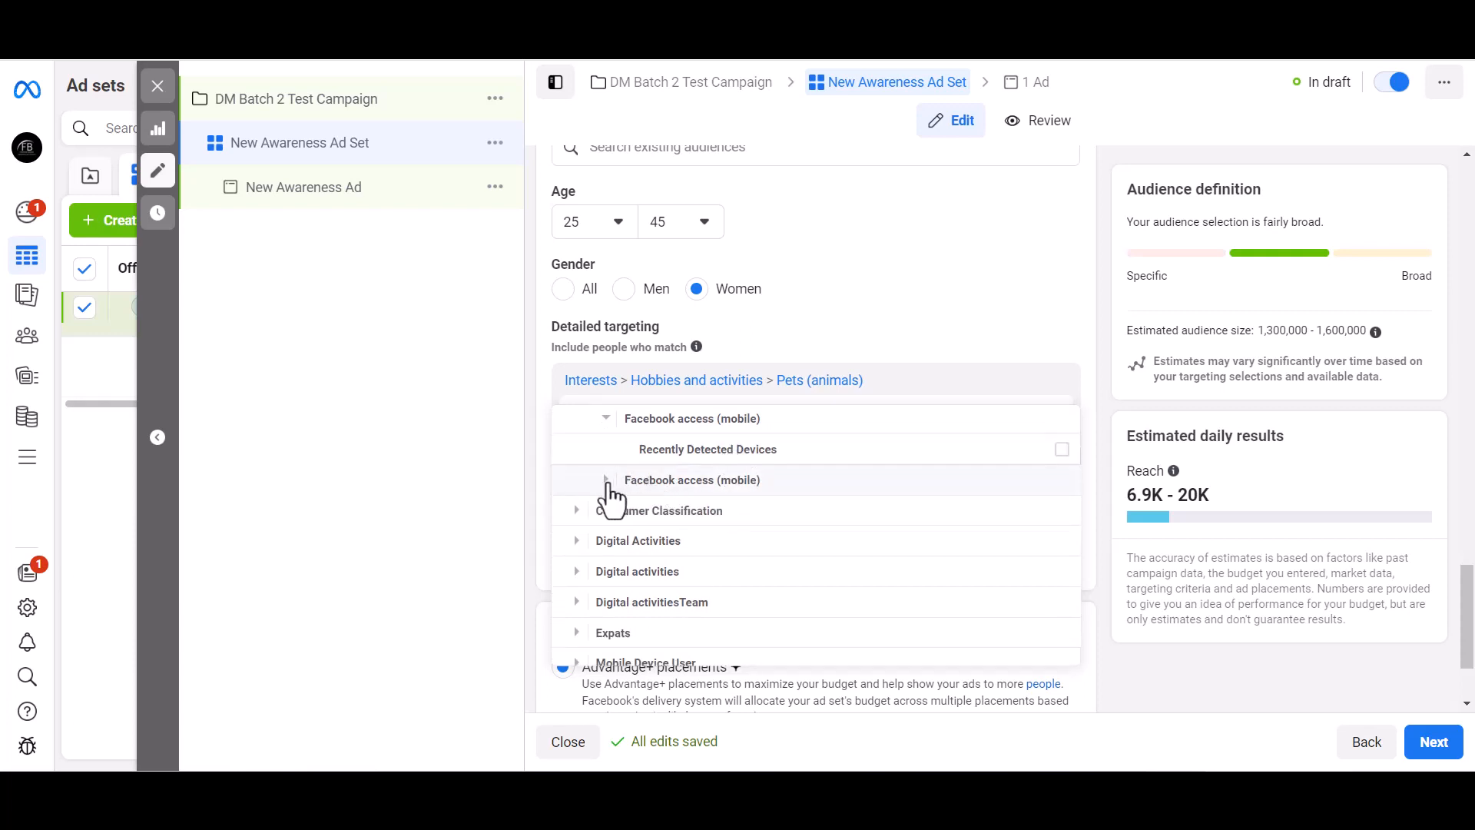
pyautogui.moveTo(817, 472)
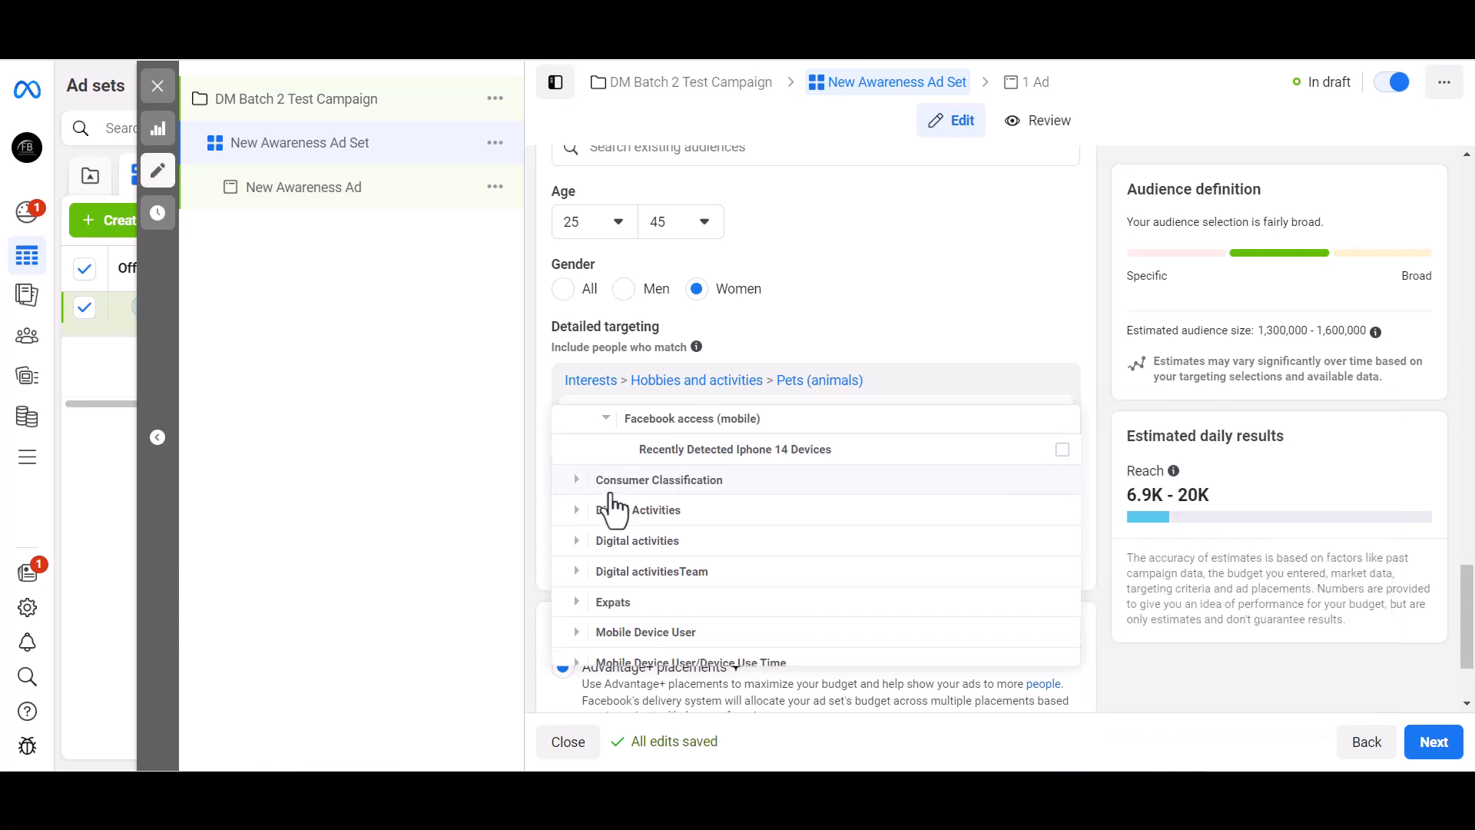
# Examine the Consumer Classification behaviors by country, checking the high-value goods options for Argentina and UAE
pyautogui.click(576, 483)
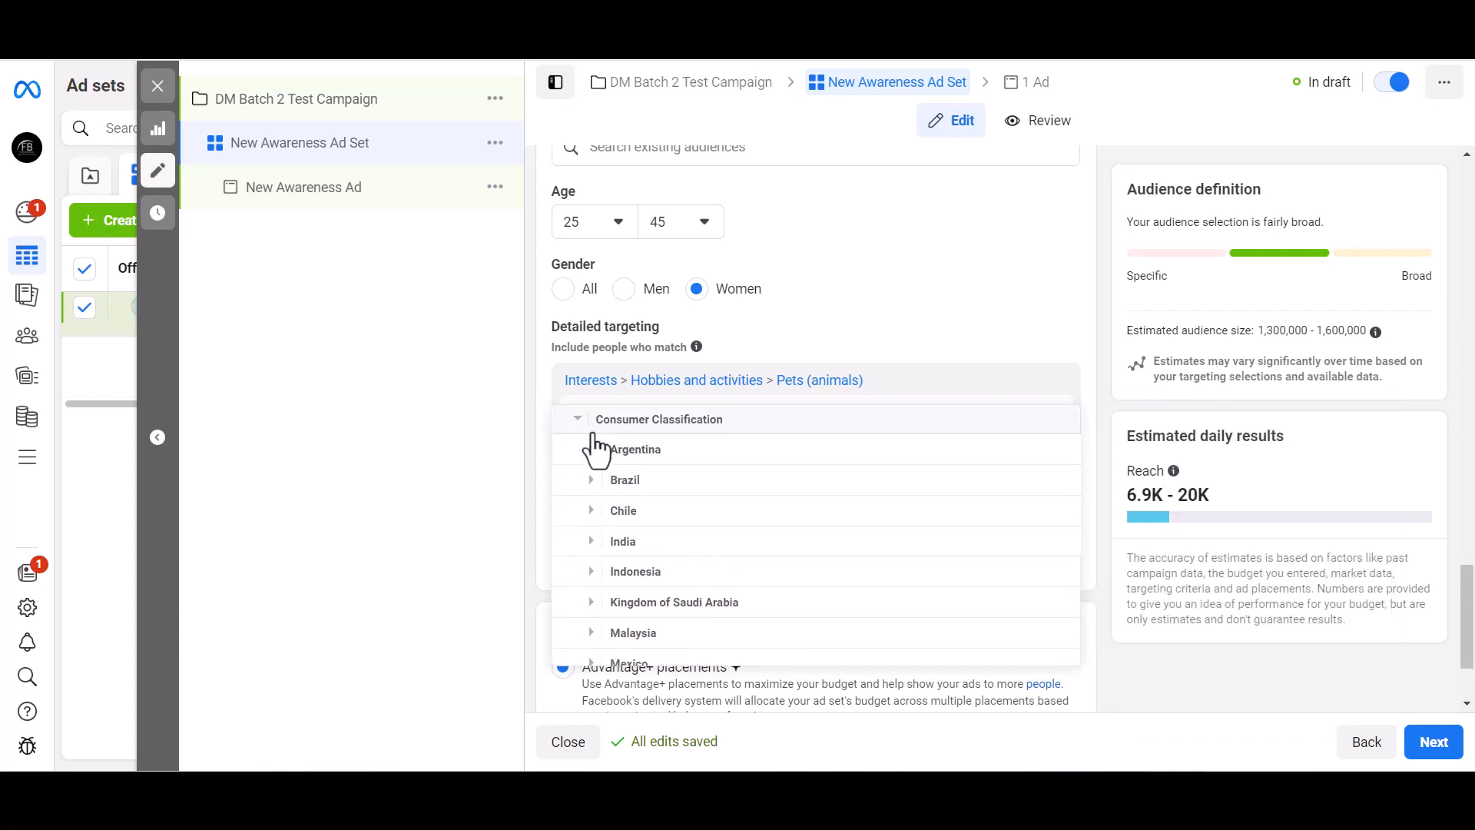
pyautogui.click(597, 451)
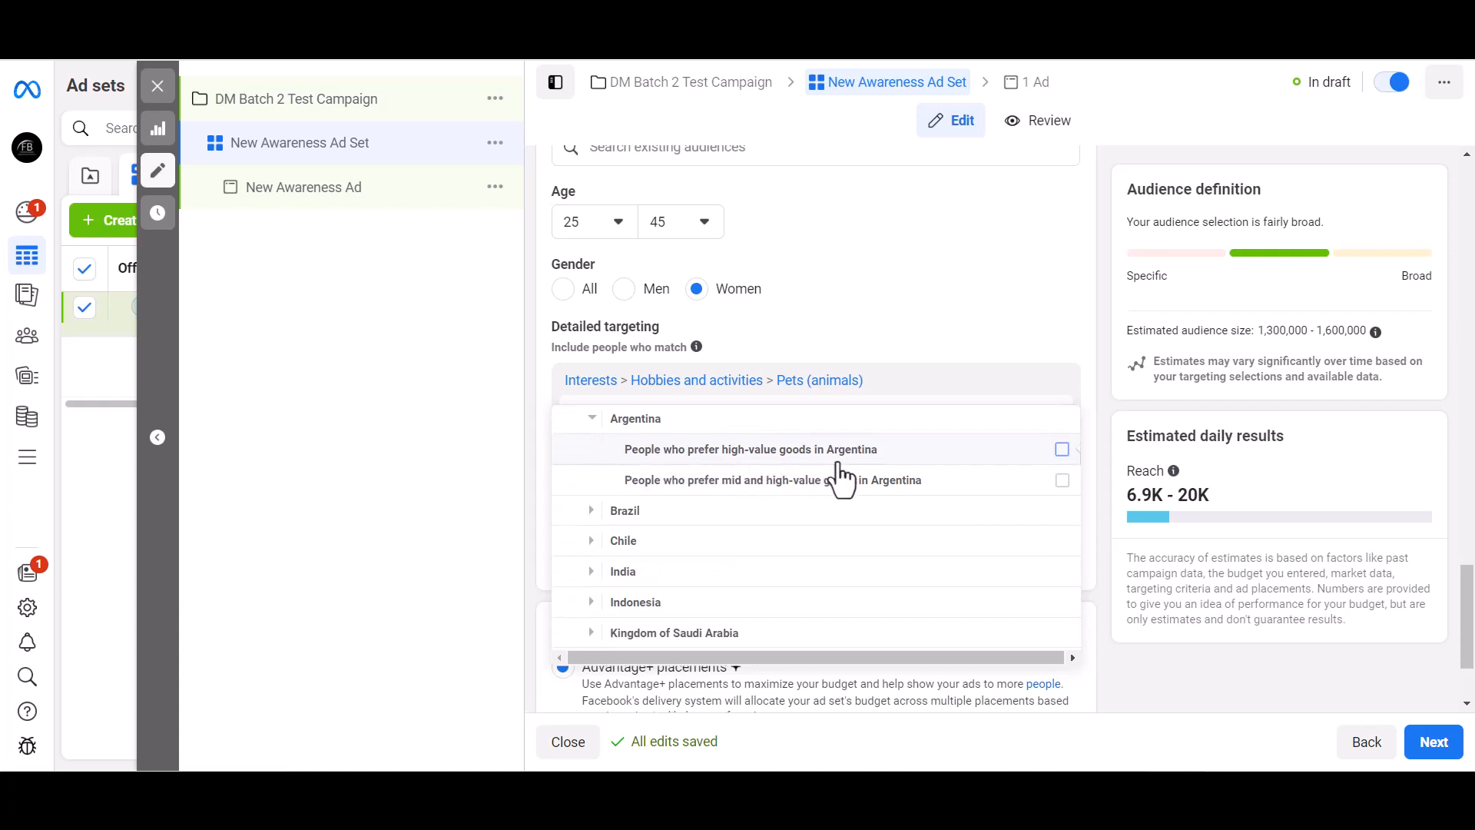
pyautogui.moveTo(837, 485)
pyautogui.scroll(-5, 837, 492)
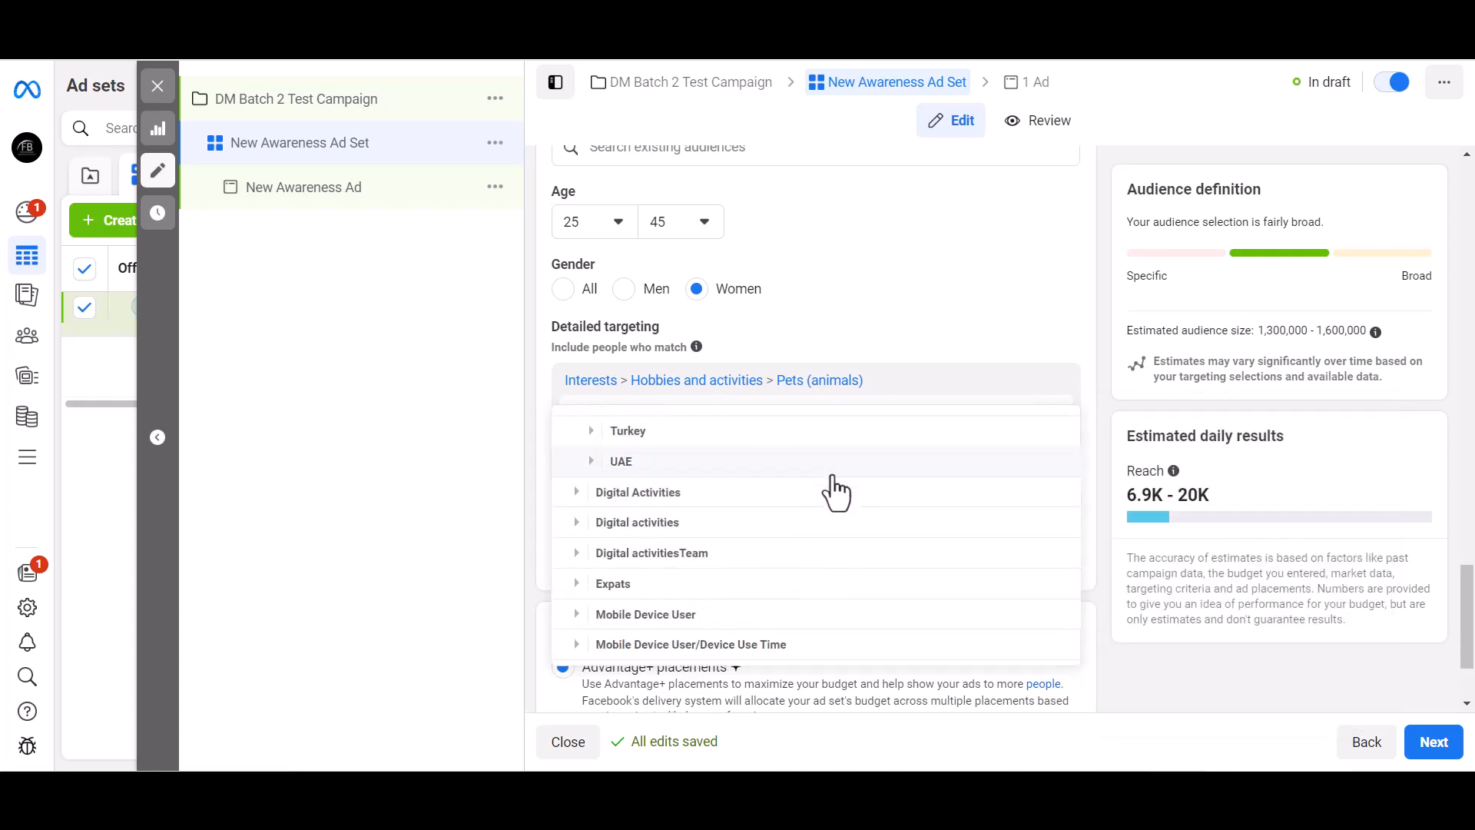
pyautogui.click(591, 465)
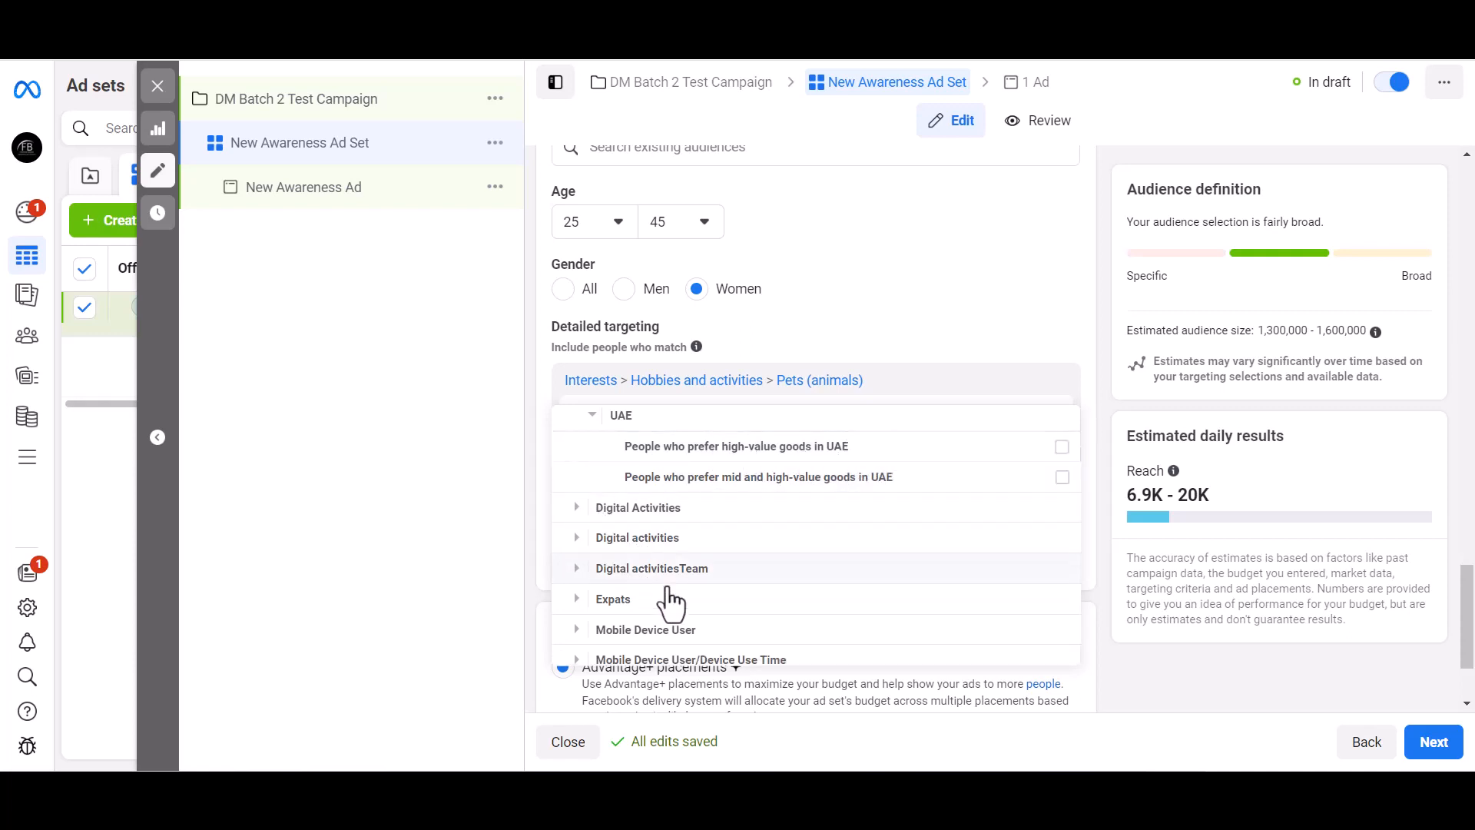
# Review the remaining behavior categories down to Travel, collapse Behaviors and return to the Advantage+ audience section
pyautogui.scroll(-1, 669, 603)
pyautogui.scroll(-1, 649, 564)
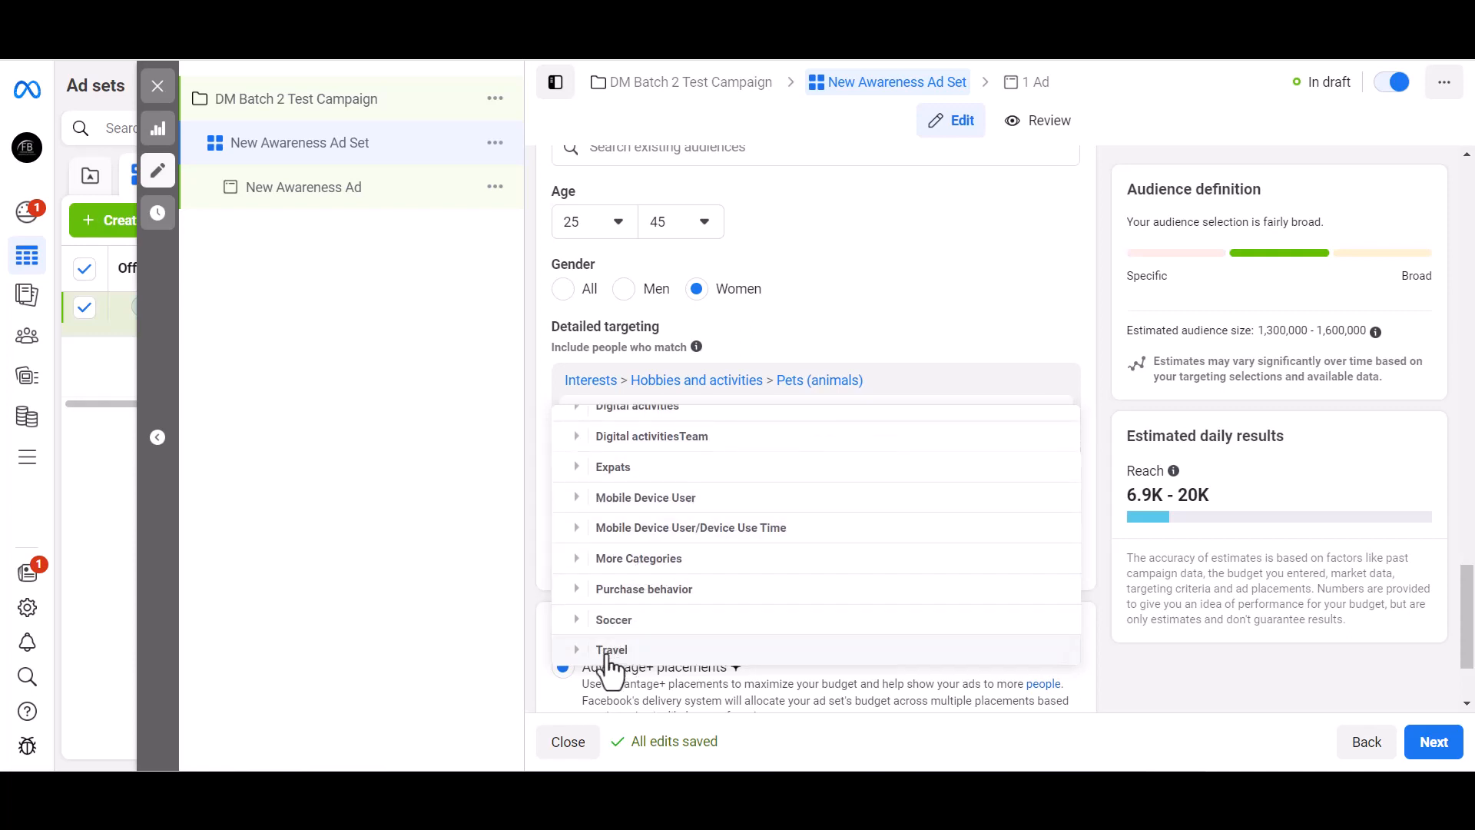
pyautogui.scroll(5, 762, 582)
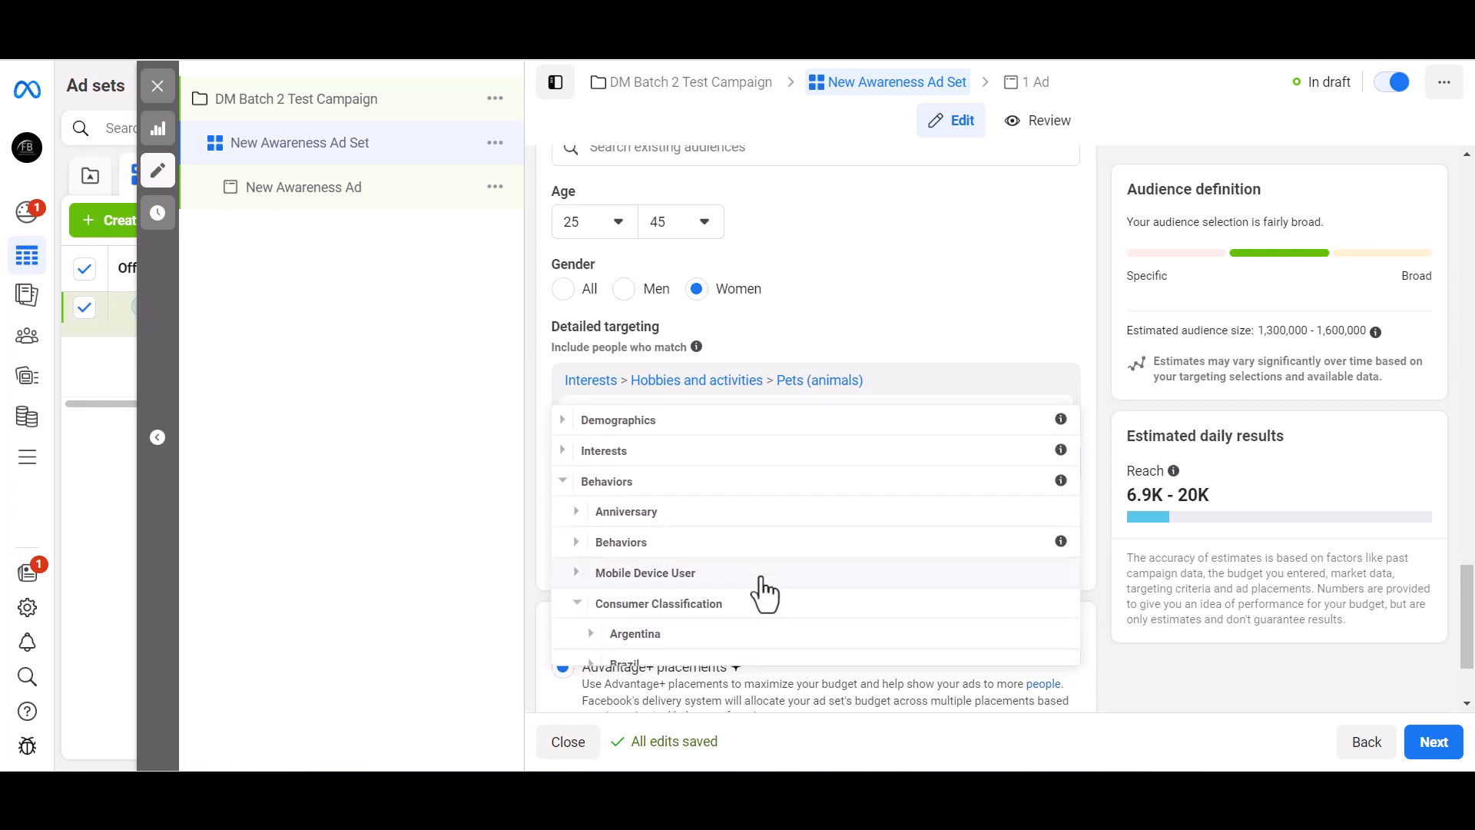
pyautogui.click(576, 484)
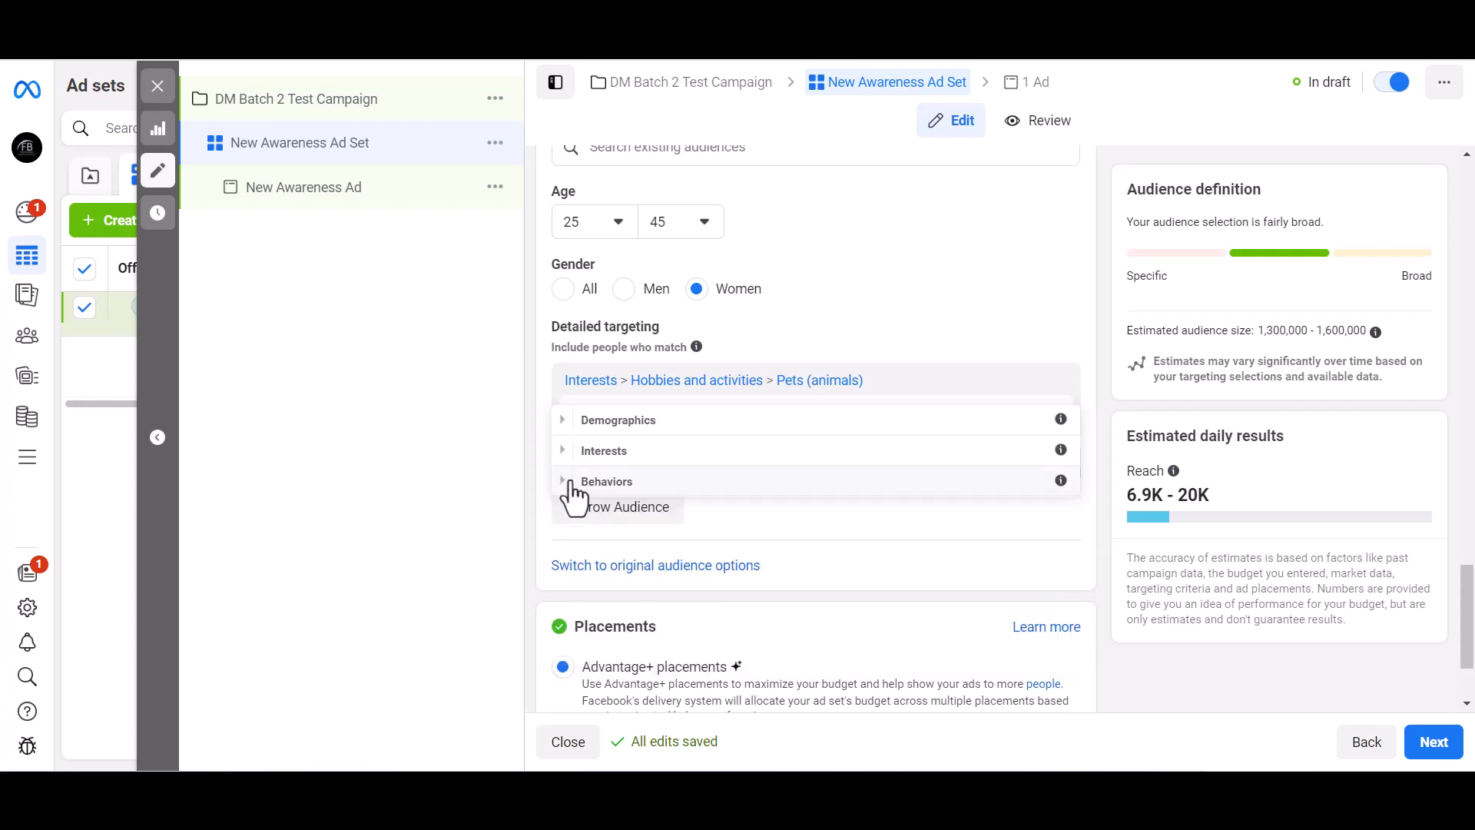
pyautogui.scroll(2, 676, 500)
pyautogui.scroll(1, 676, 499)
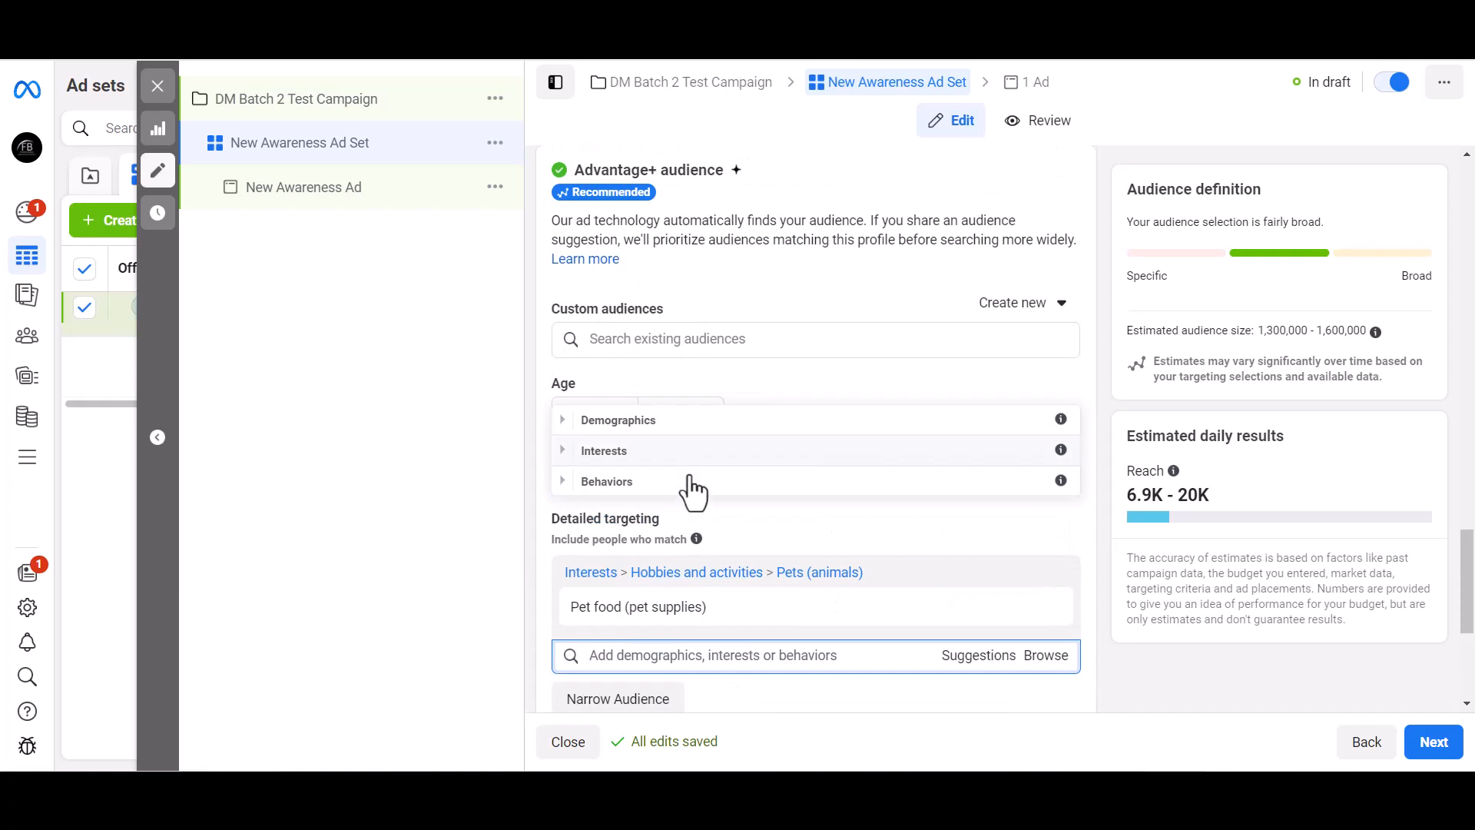
# Remove the Pet food (pet supplies) interest from detailed targeting and view the suggested targeting options
pyautogui.moveTo(850, 619)
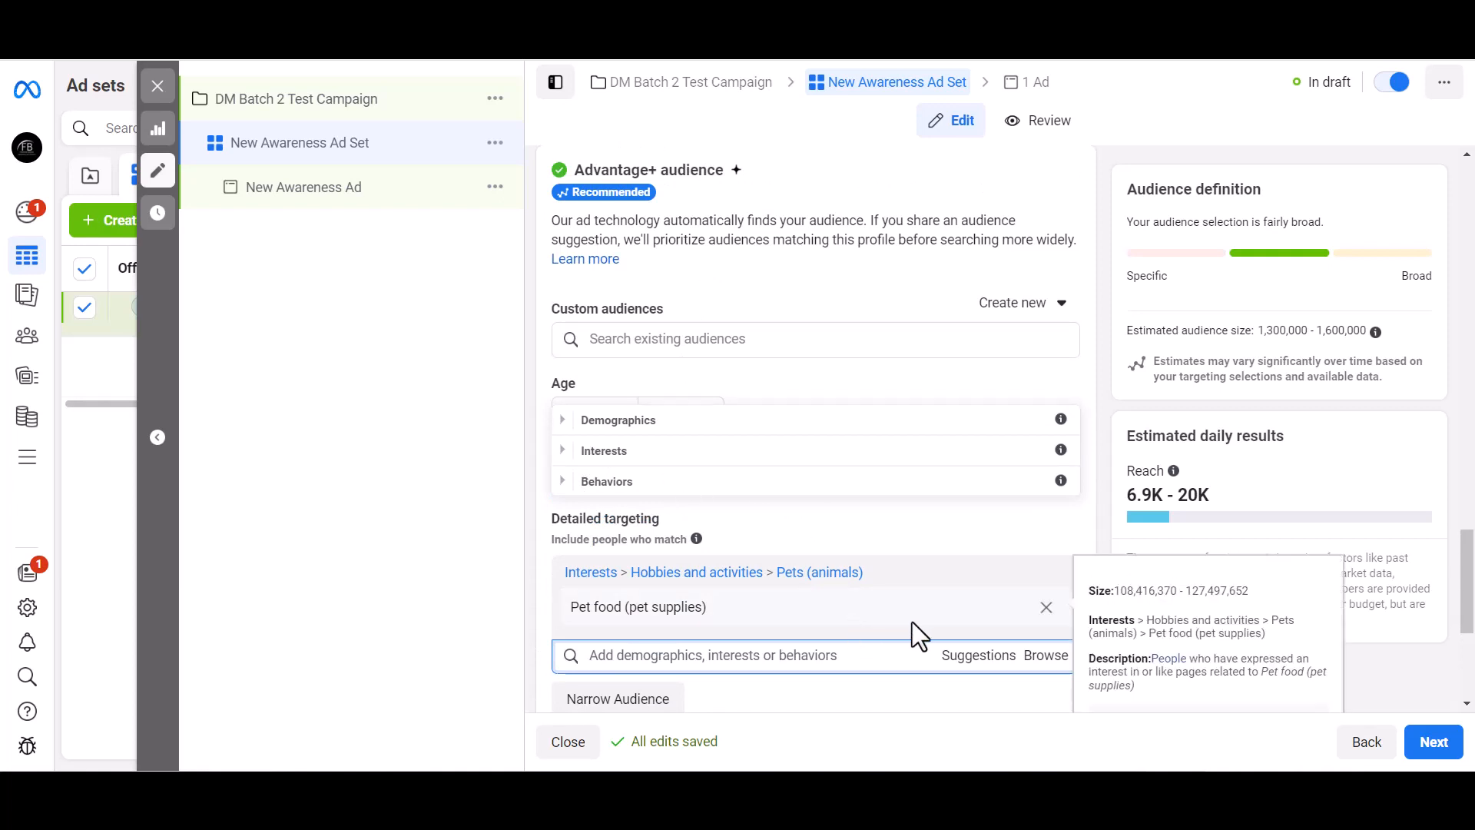
pyautogui.click(1046, 609)
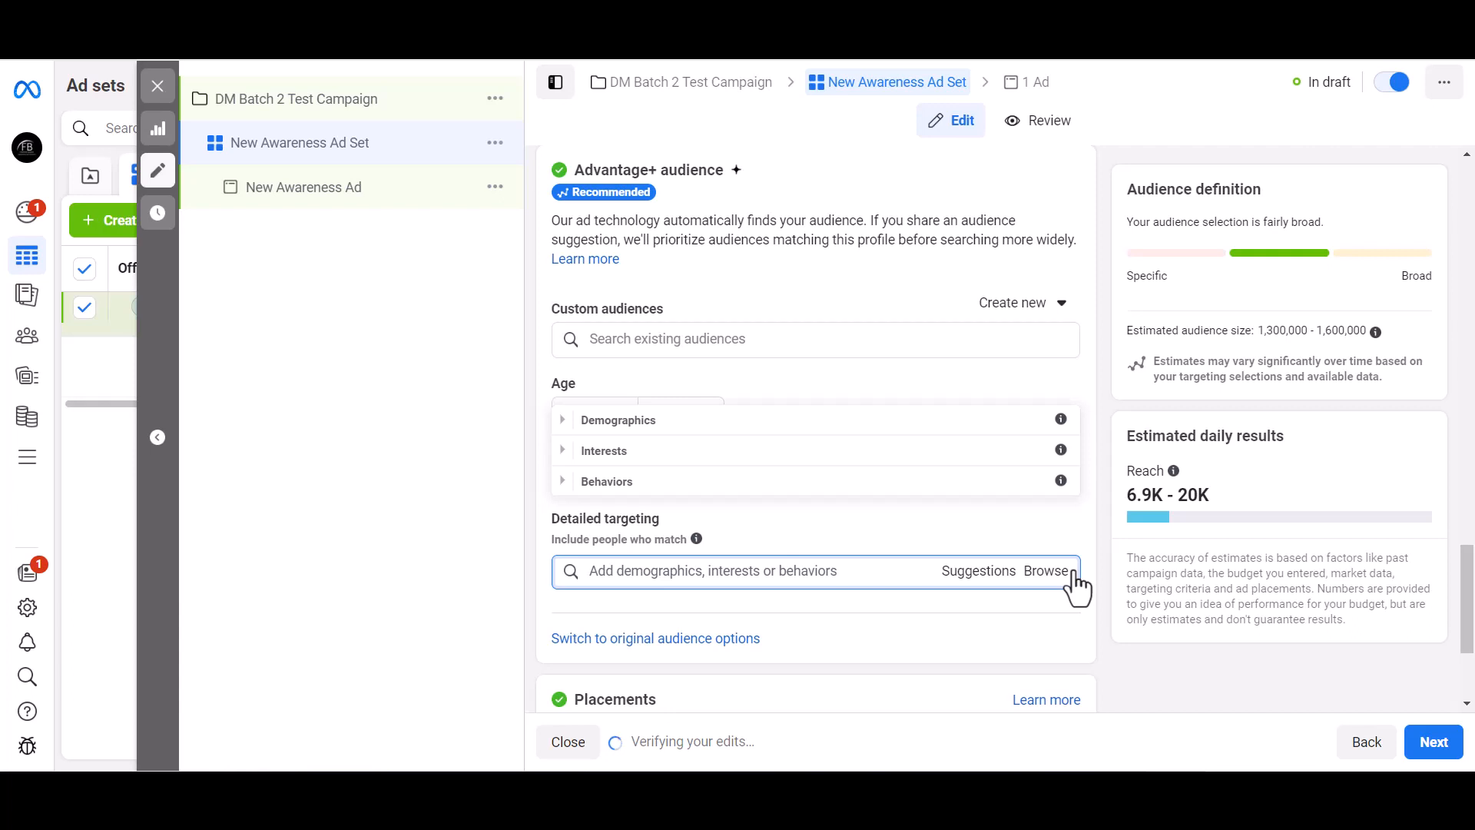
pyautogui.click(774, 570)
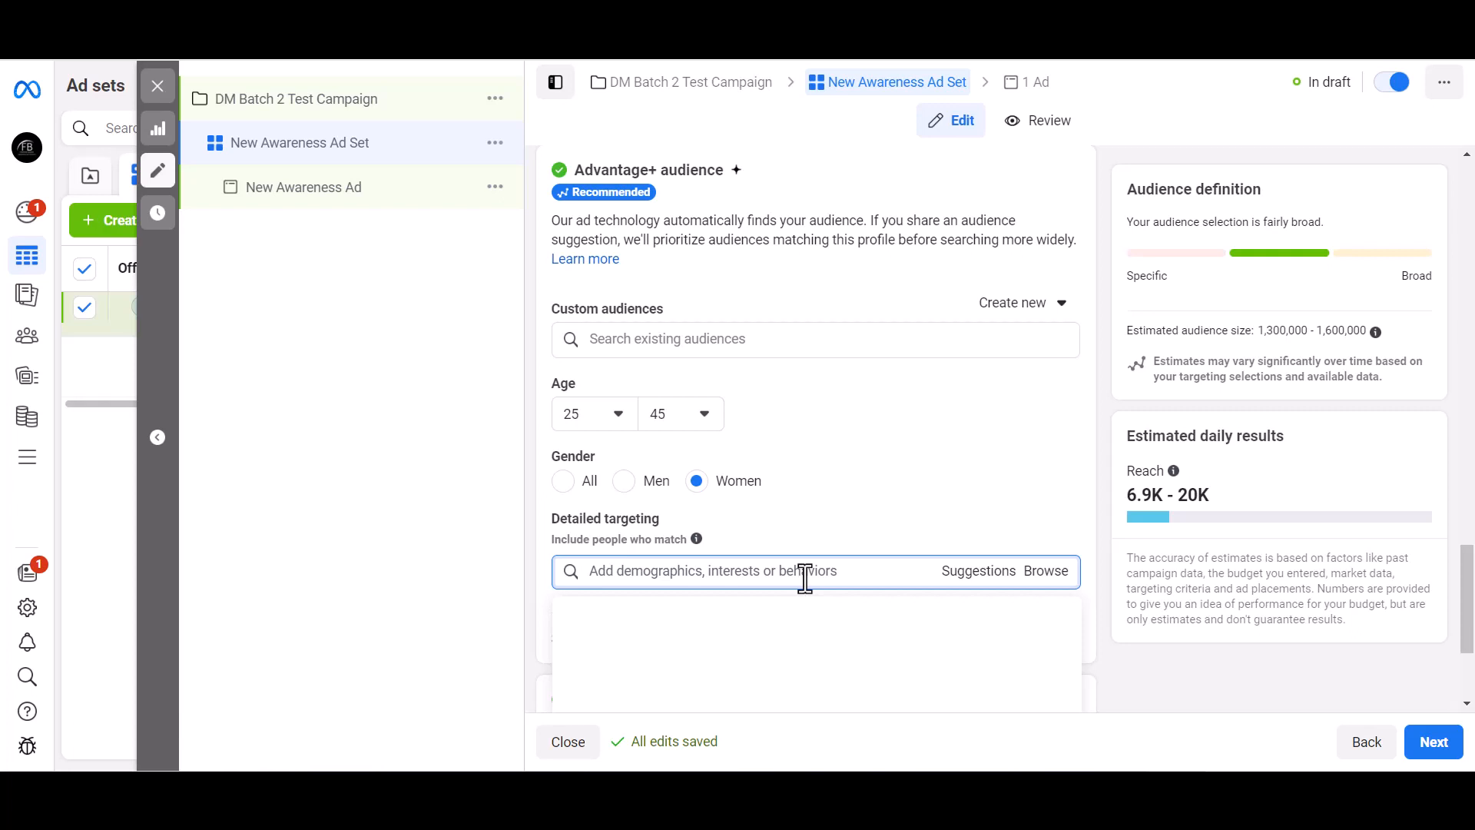
pyautogui.write('digital m')
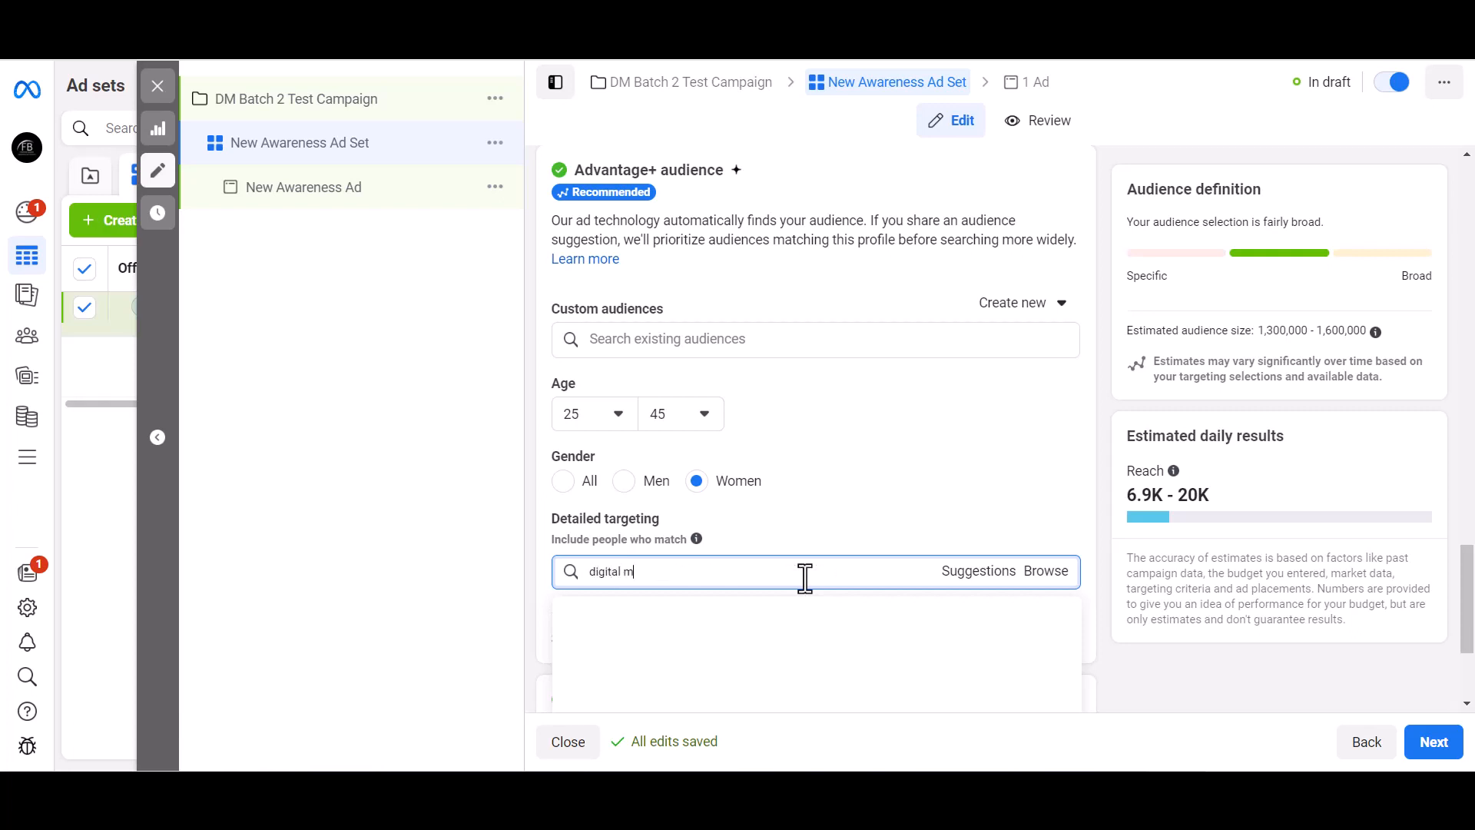
pyautogui.write('arketing')
pyautogui.click(978, 585)
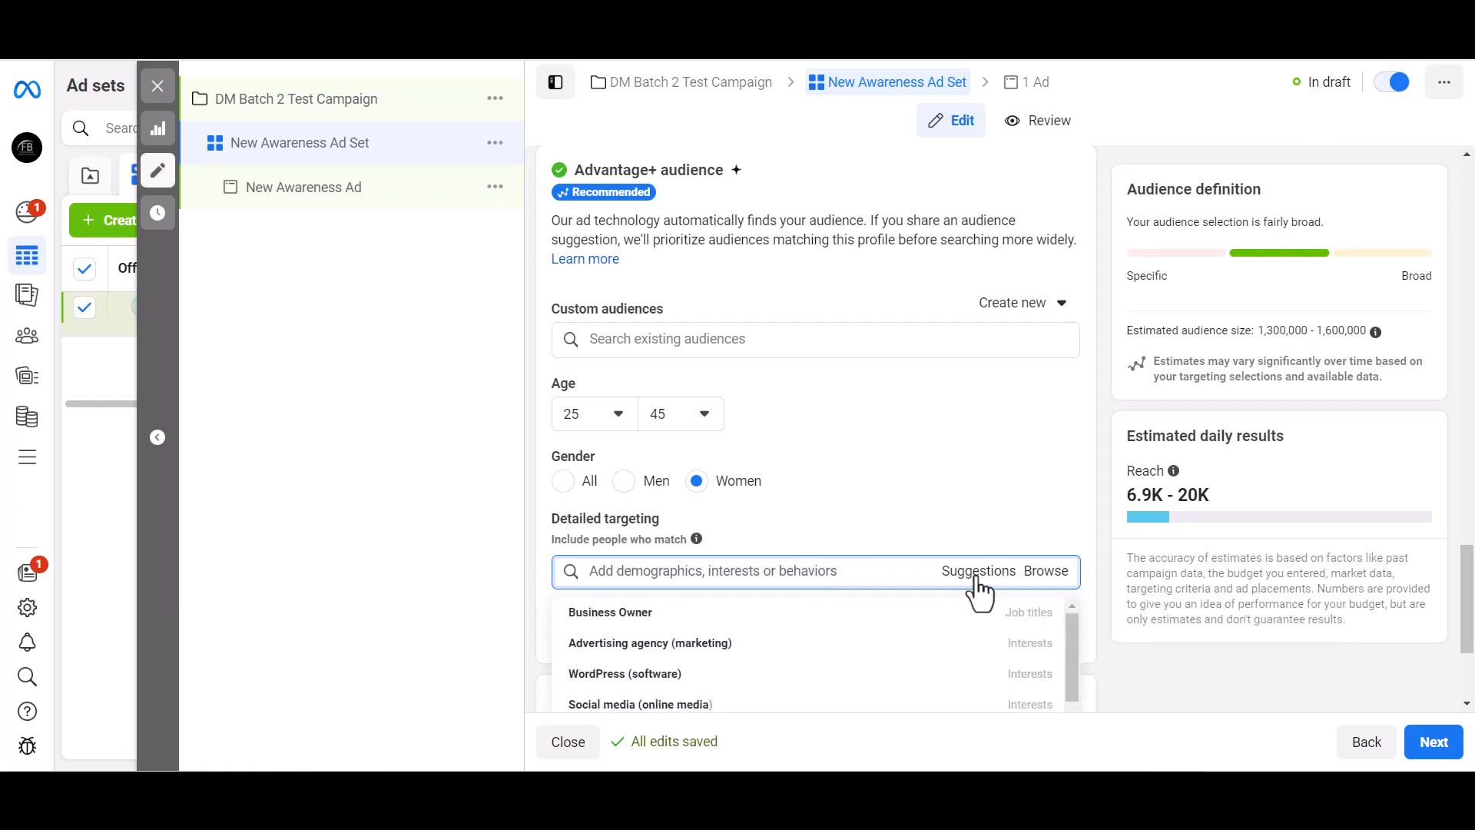
# Search detailed targeting for "digital marketing" and add the Digital marketing (marketing) interest
pyautogui.click(887, 576)
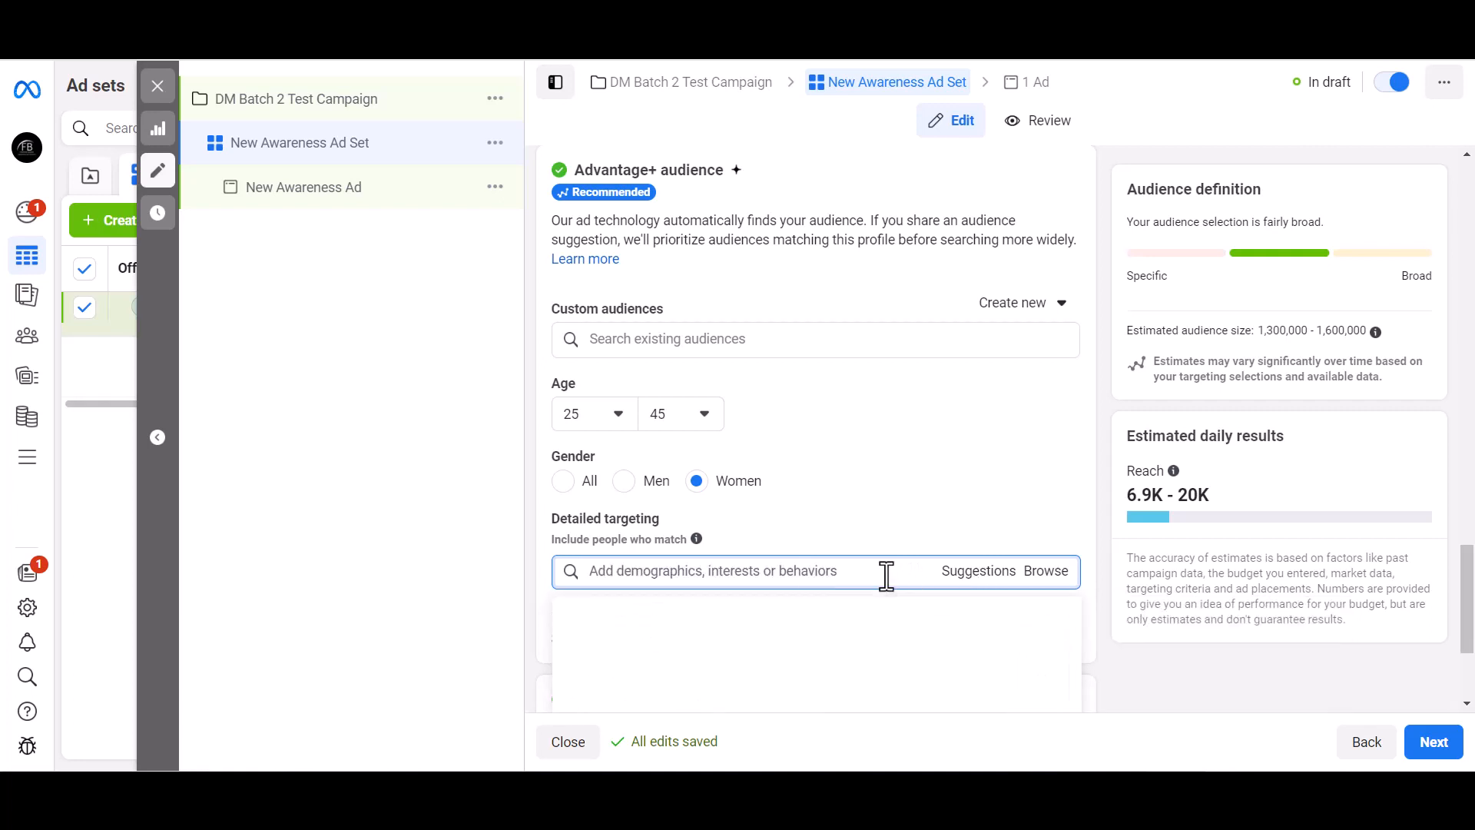
pyautogui.write('digital')
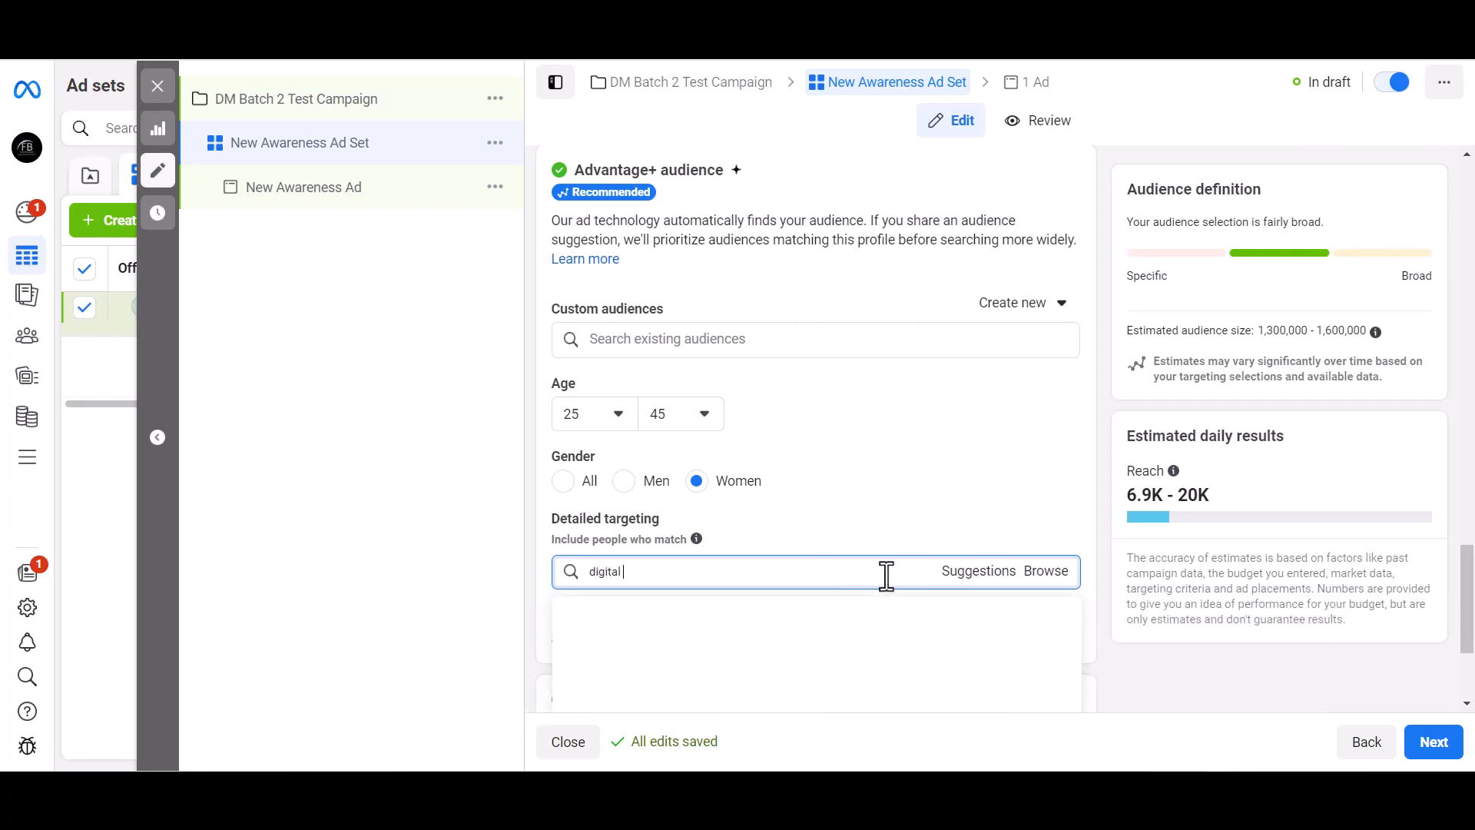
pyautogui.write(' marketing')
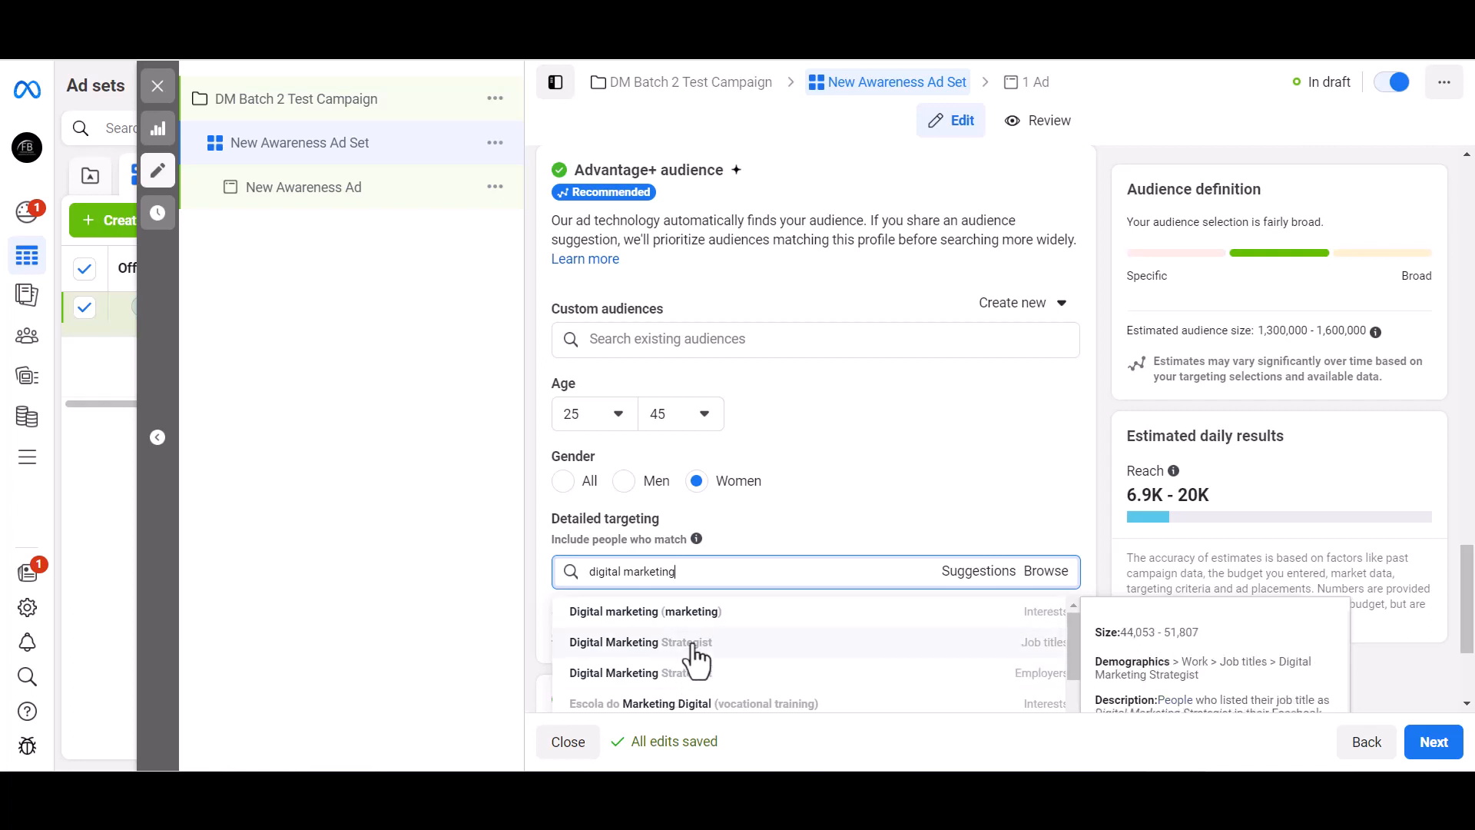
pyautogui.scroll(-1, 697, 657)
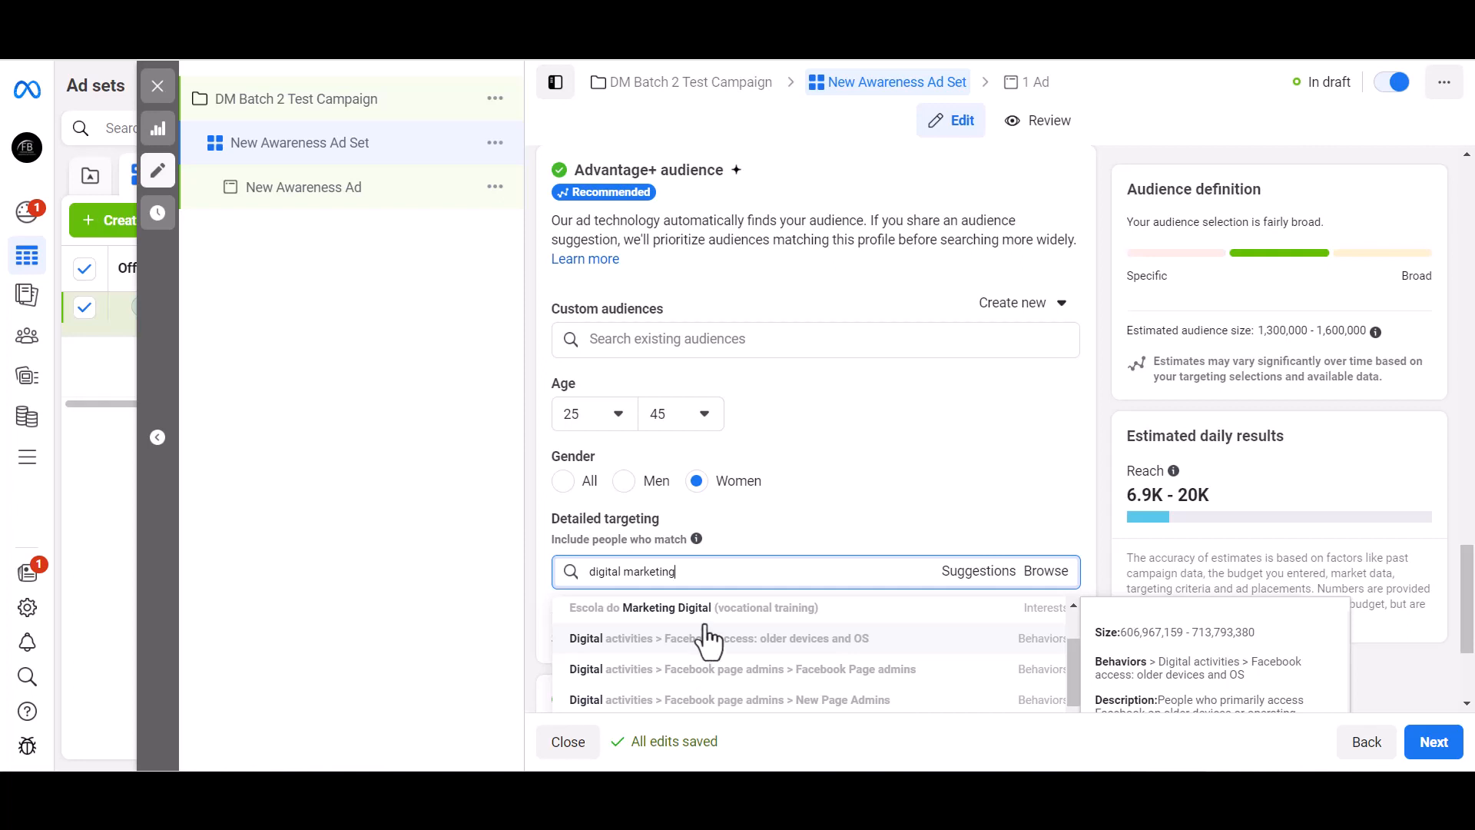
pyautogui.scroll(2, 700, 635)
pyautogui.scroll(-2, 766, 559)
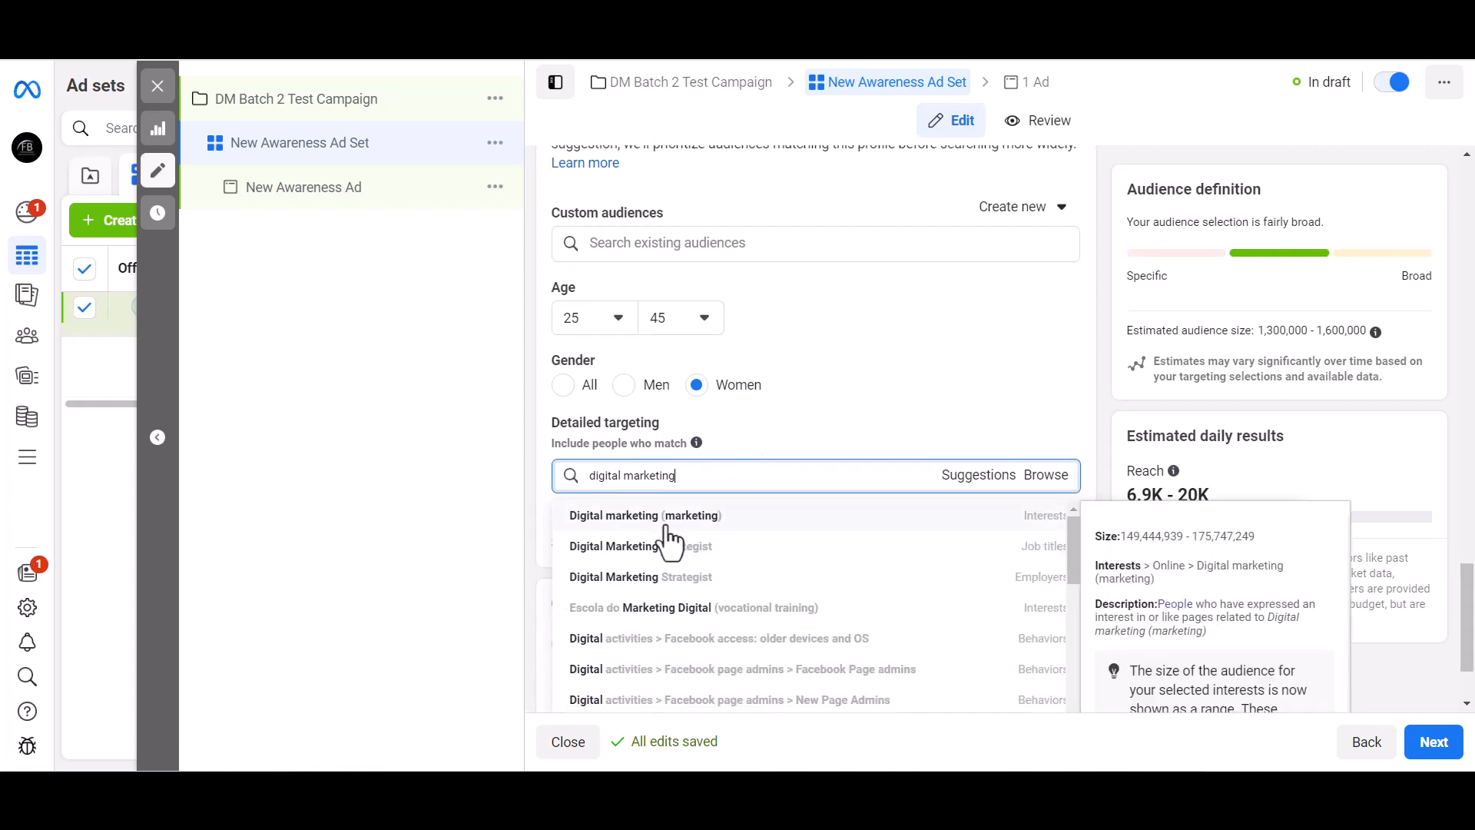
pyautogui.click(853, 510)
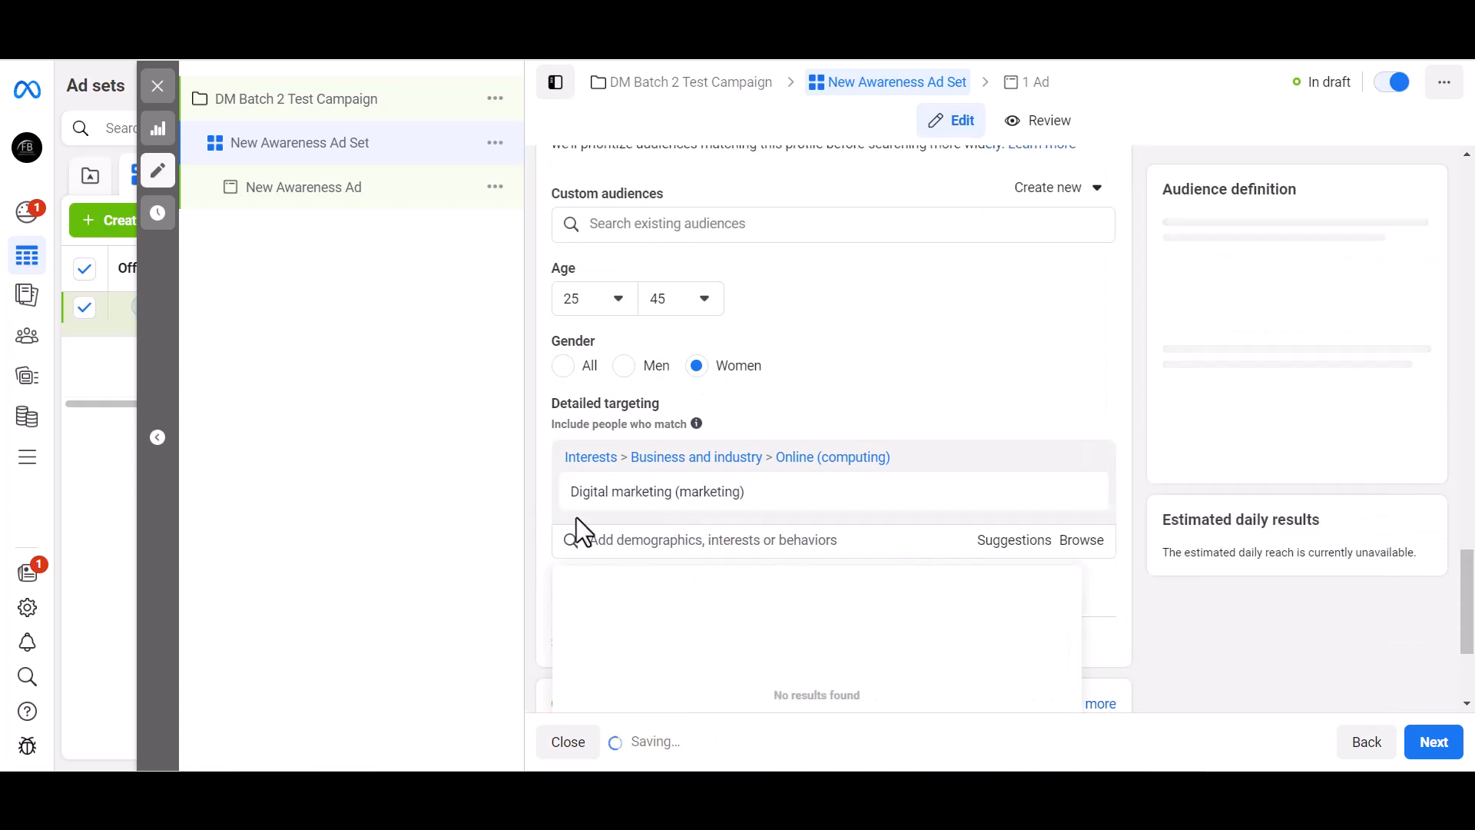
# Add the suggested Social media marketing, Online advertising and Advertising (marketing) interests to detailed targeting
pyautogui.click(999, 563)
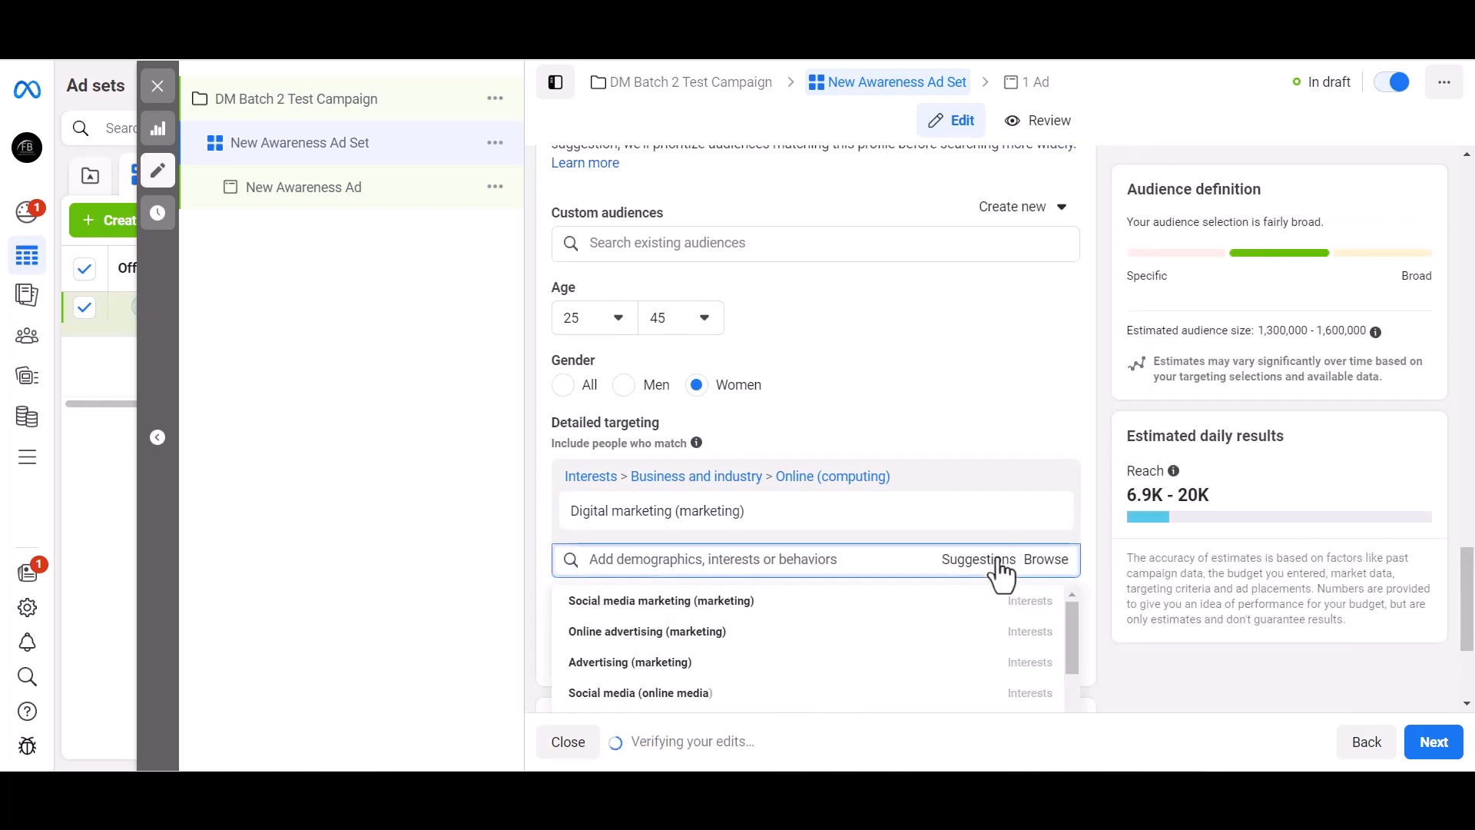
pyautogui.click(694, 611)
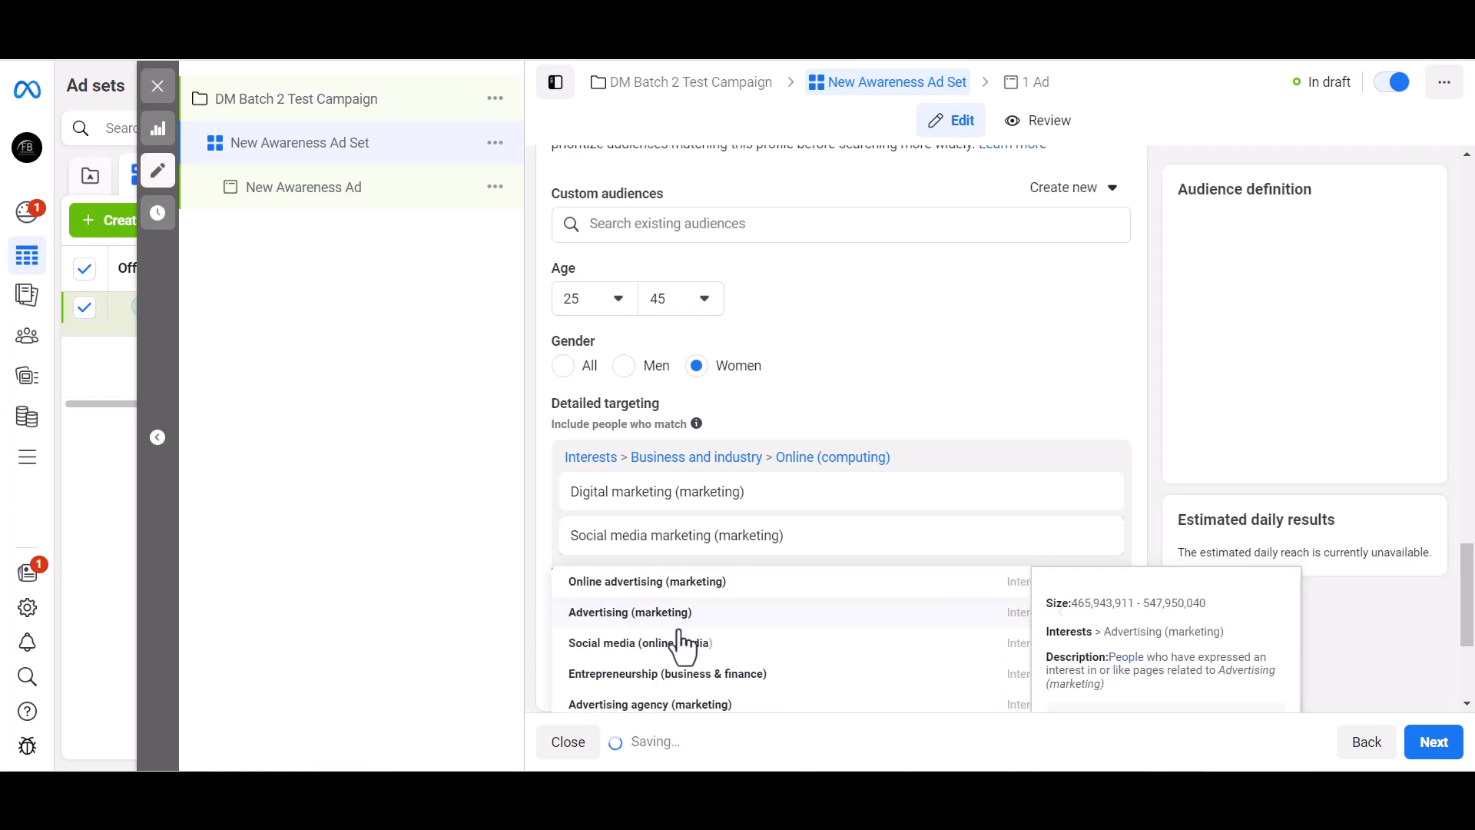
pyautogui.click(657, 603)
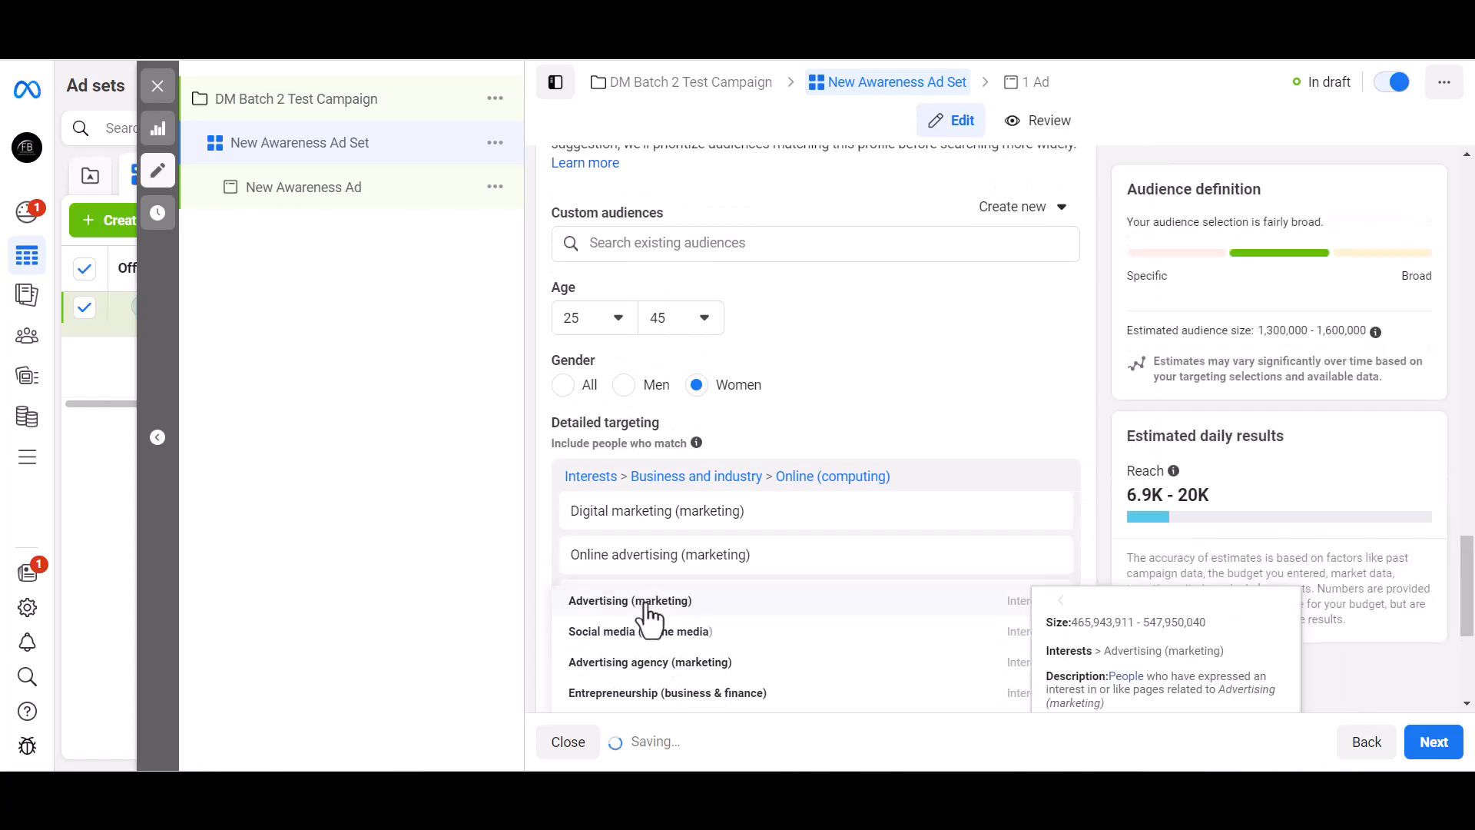
pyautogui.click(647, 605)
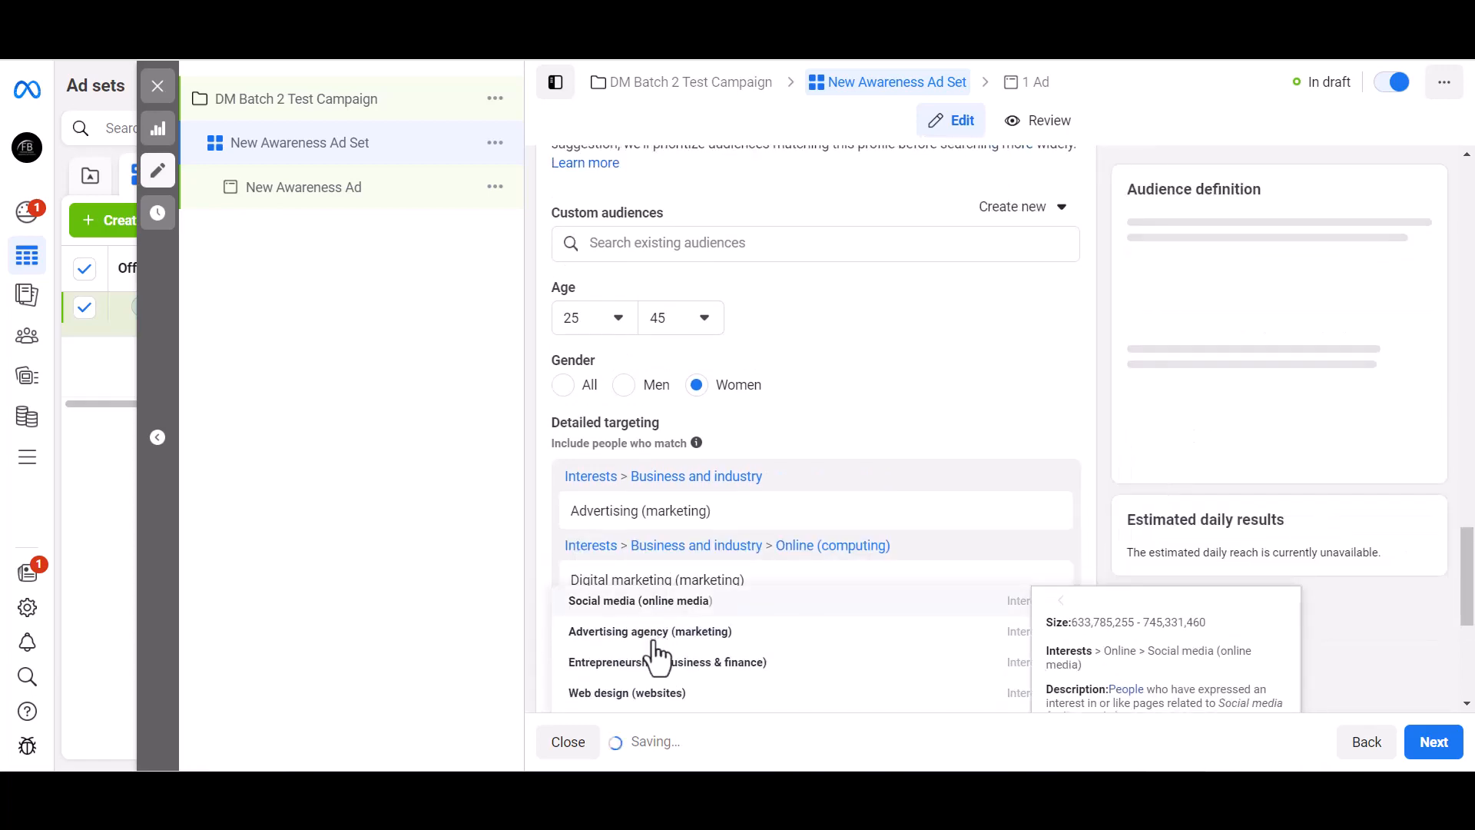
pyautogui.scroll(-2, 653, 642)
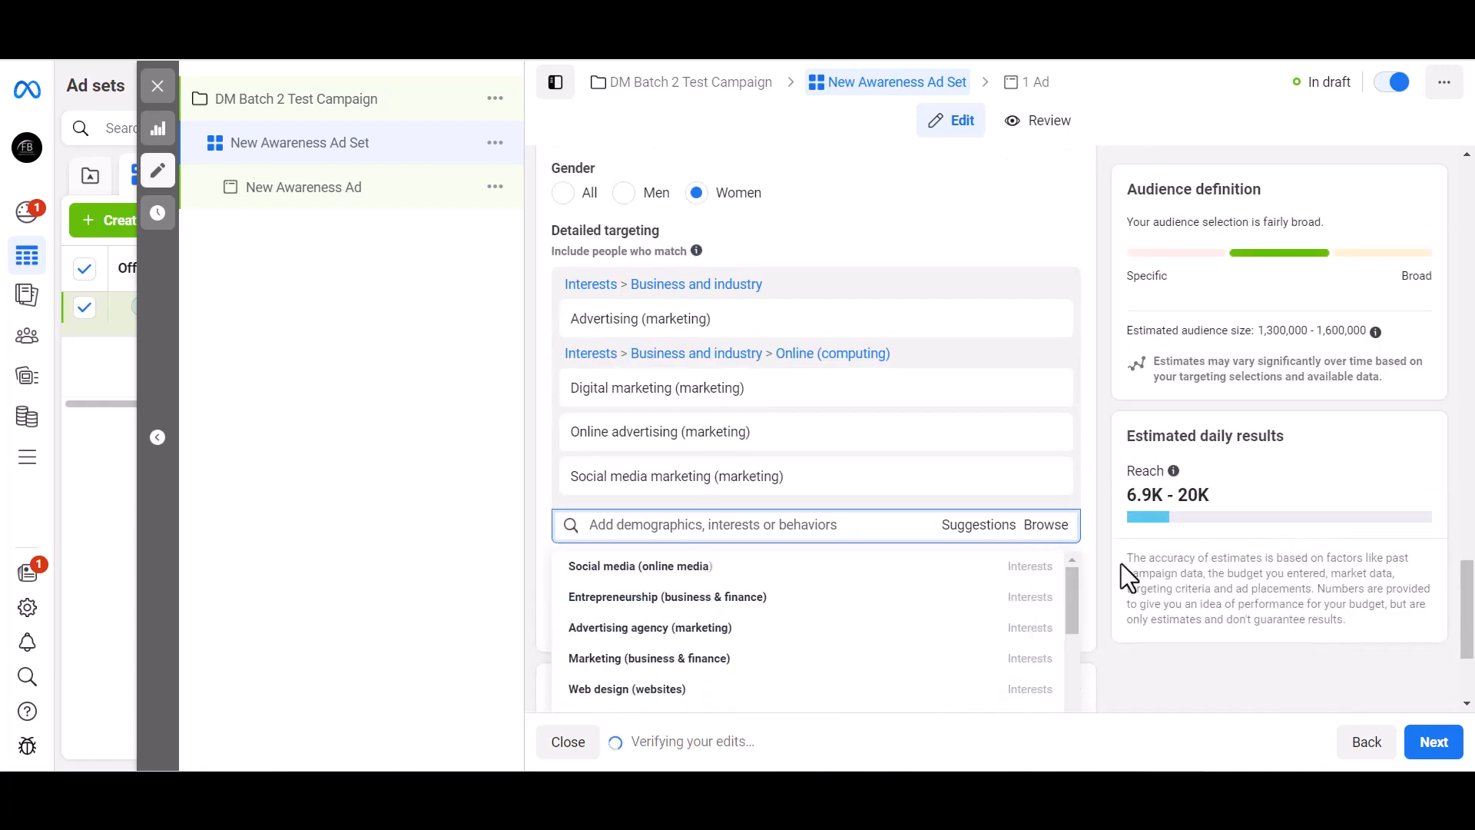
pyautogui.moveTo(725, 492)
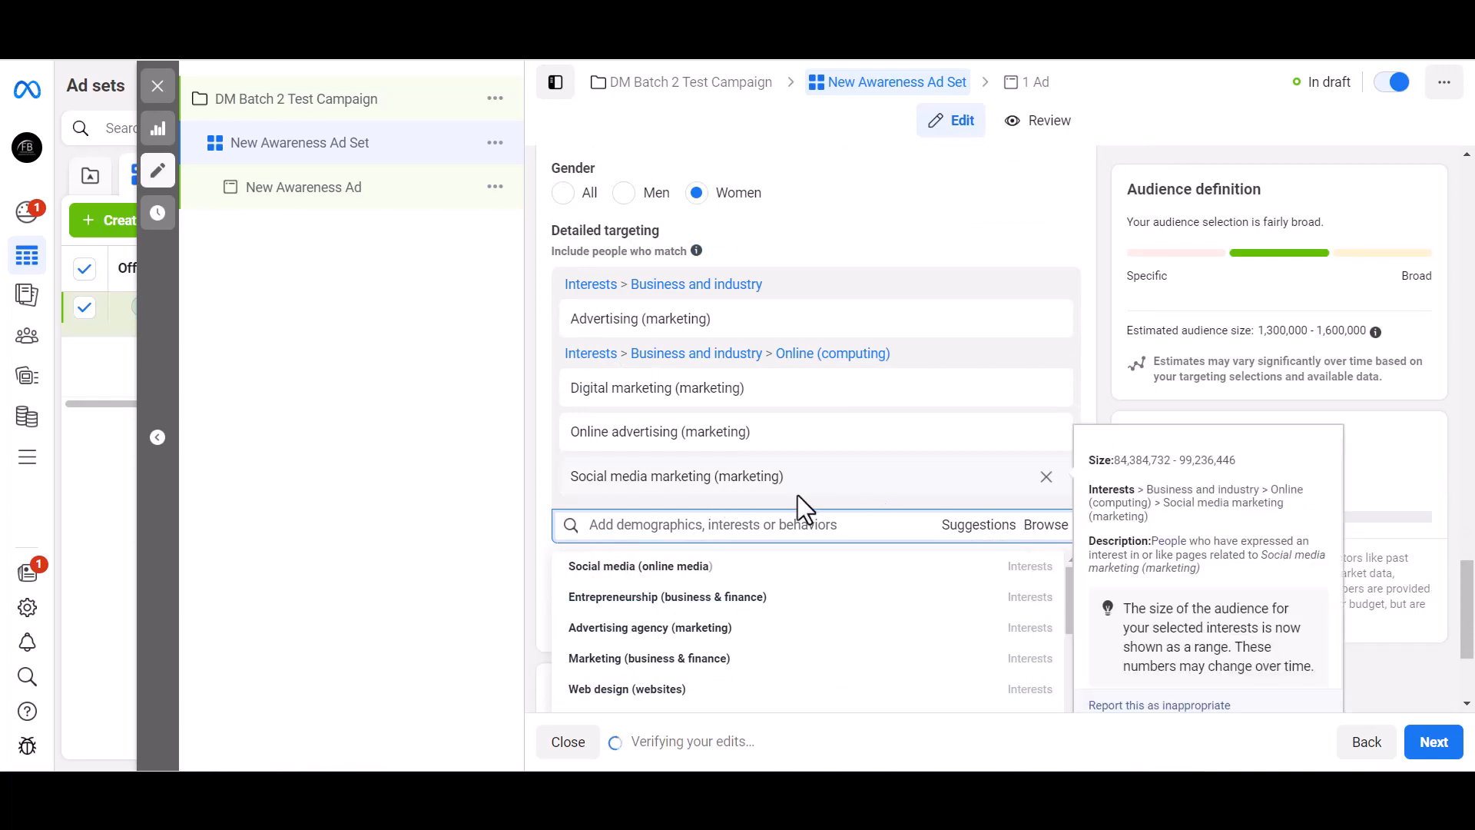
pyautogui.scroll(-3, 918, 442)
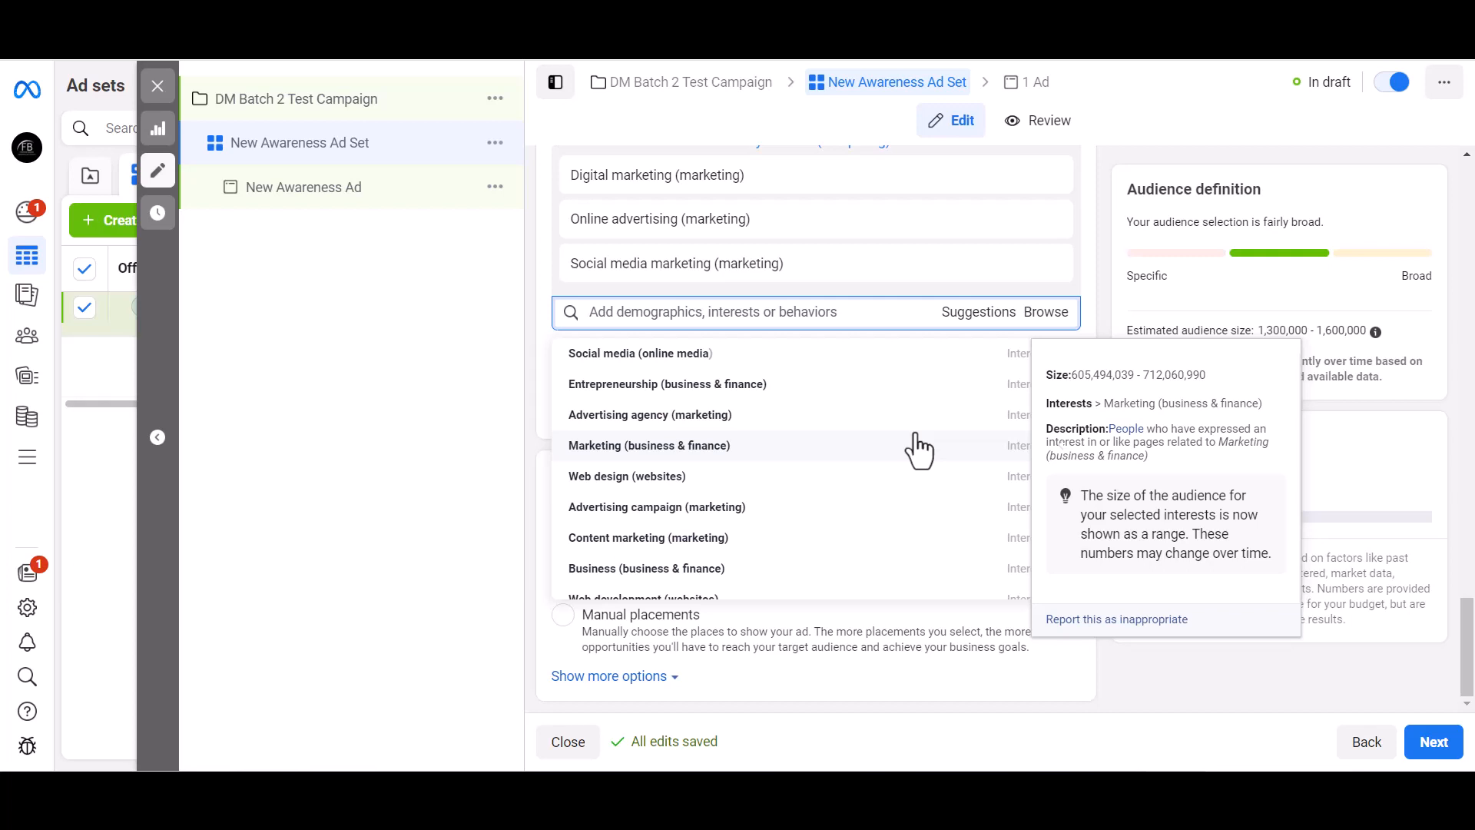
pyautogui.click(818, 321)
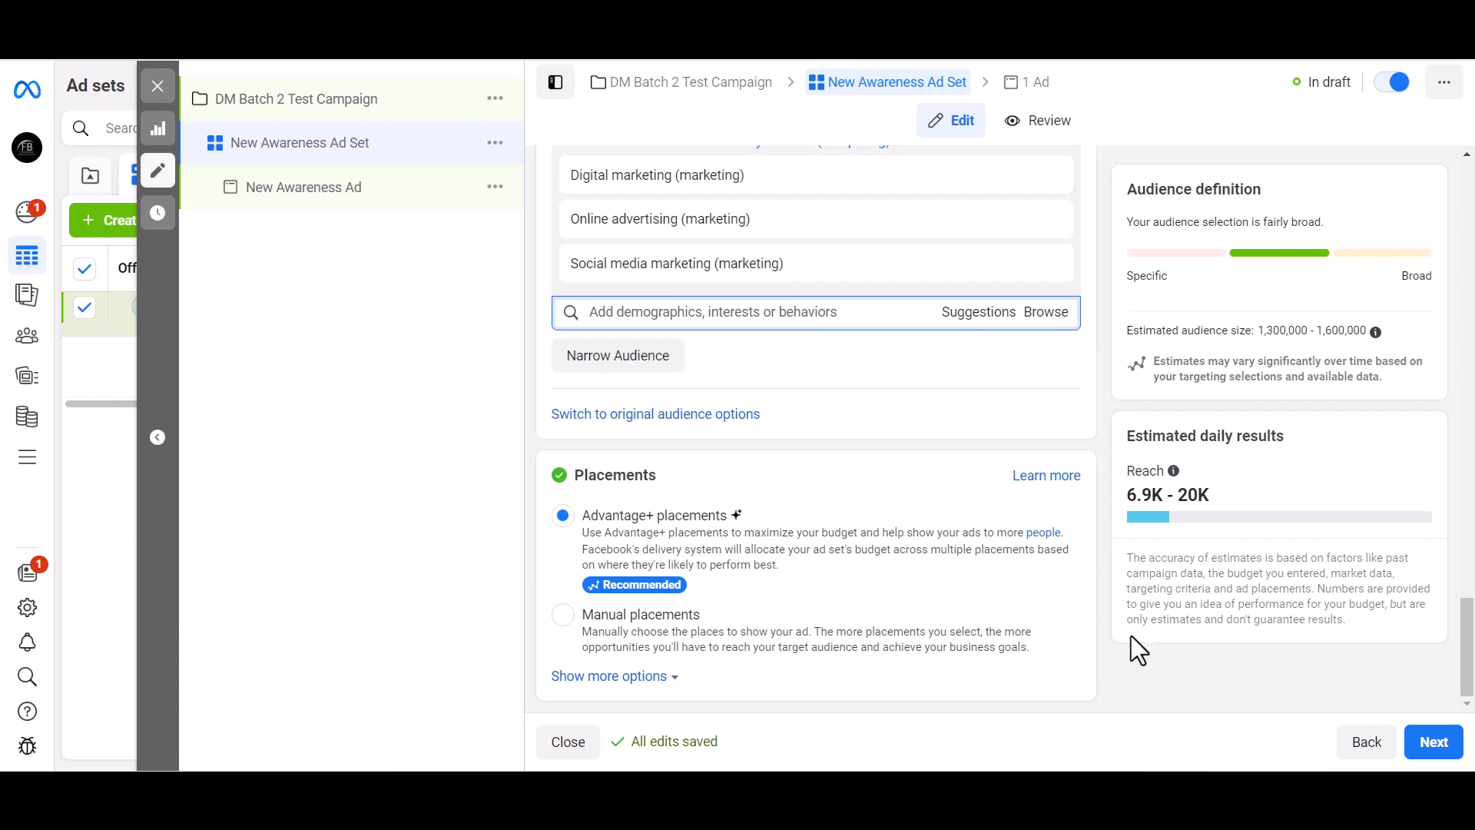
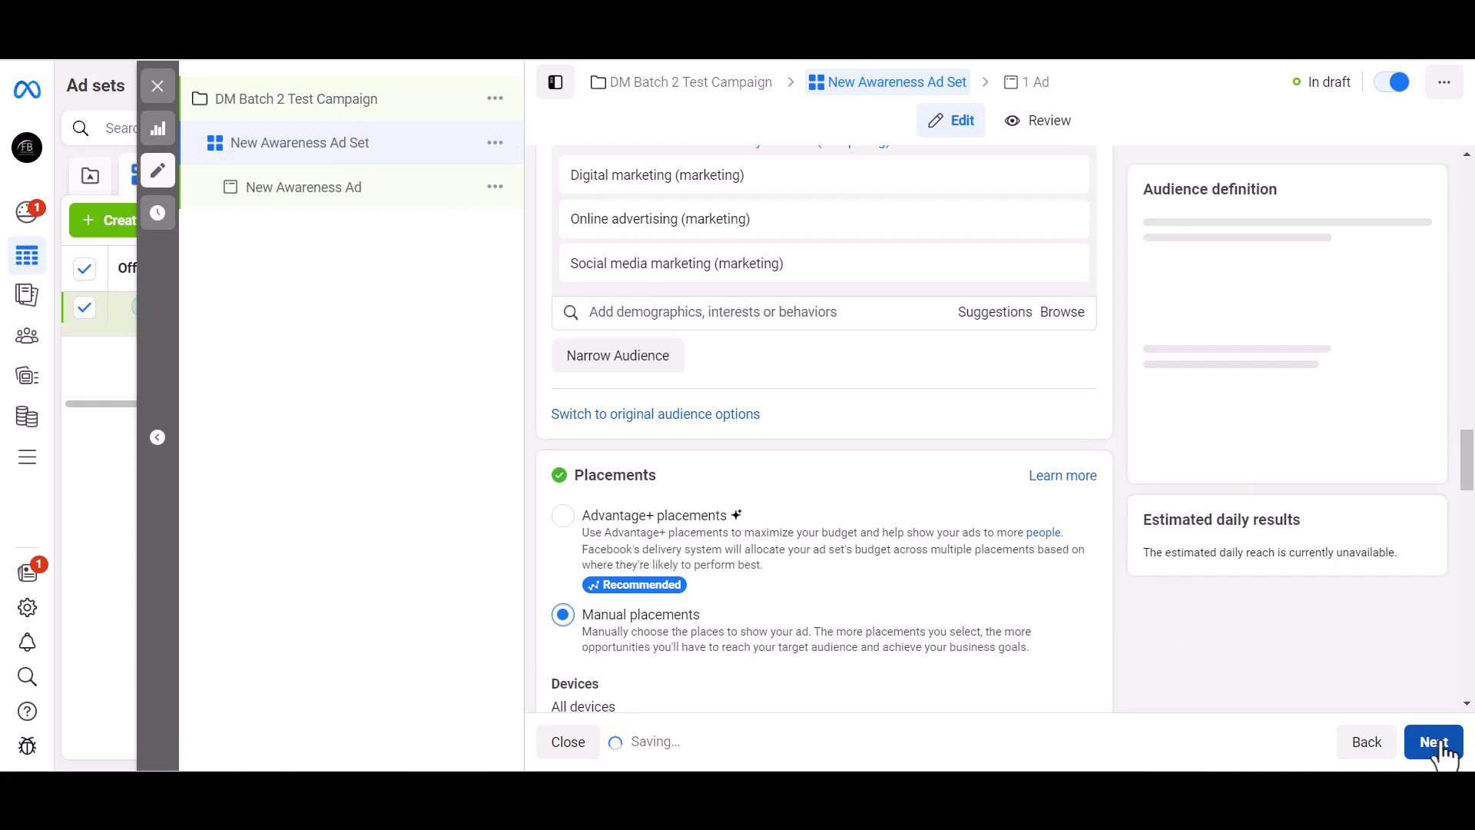
# Continue to the New Awareness Ad and check its ad name and the available Instagram accounts
pyautogui.click(1434, 742)
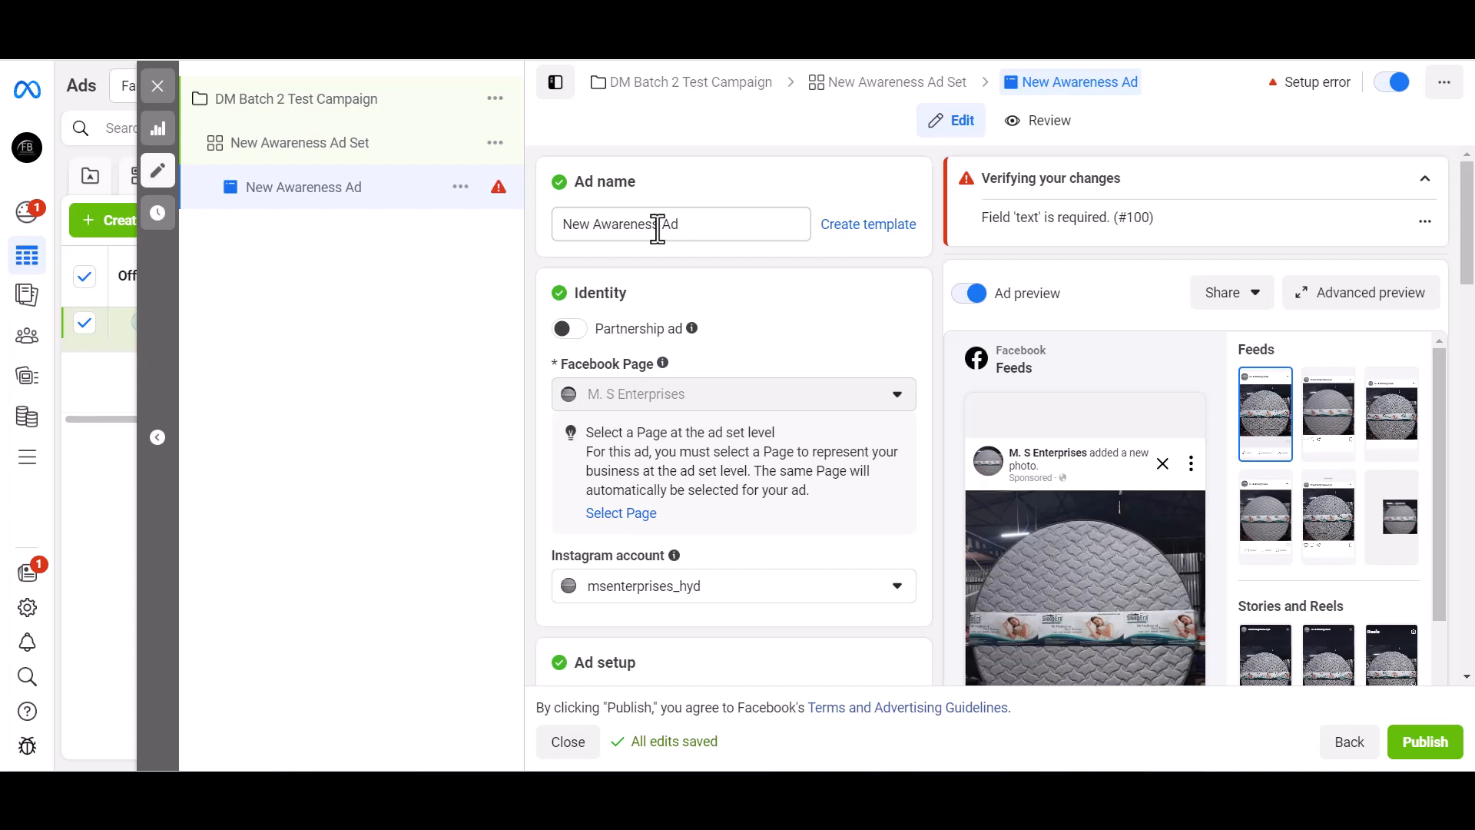
pyautogui.click(657, 228)
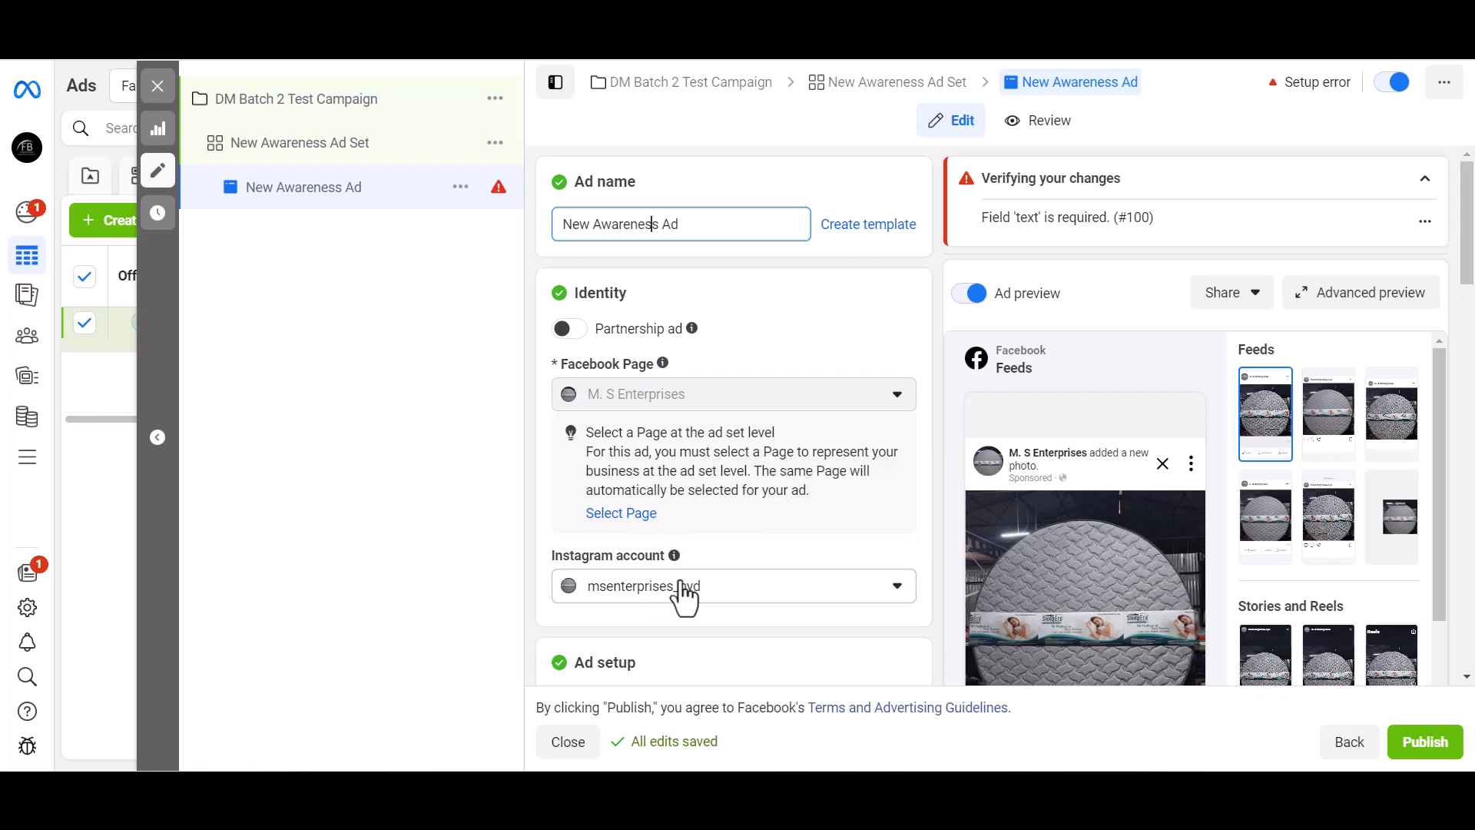
pyautogui.scroll(-1, 682, 597)
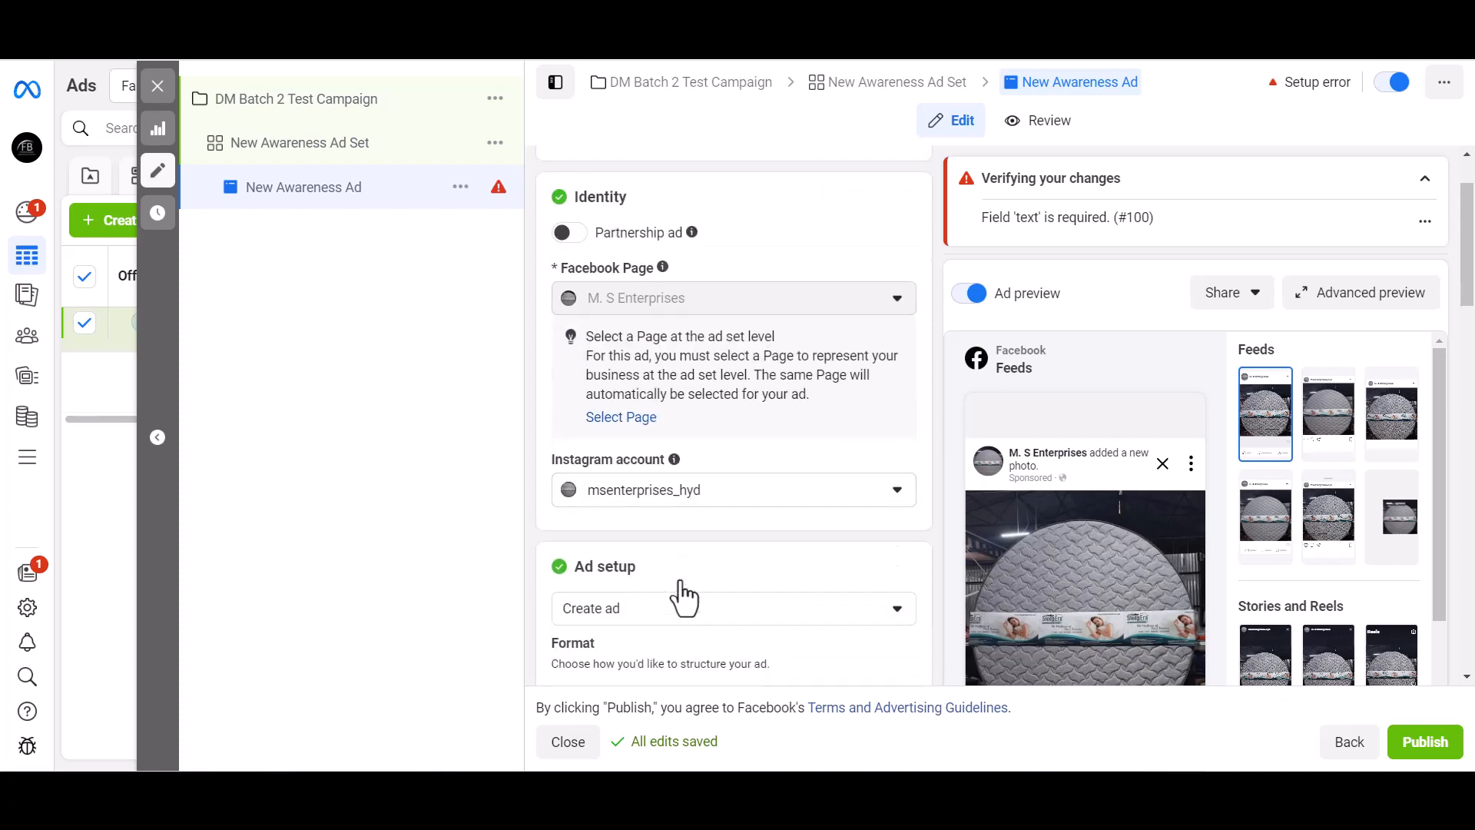
pyautogui.click(745, 501)
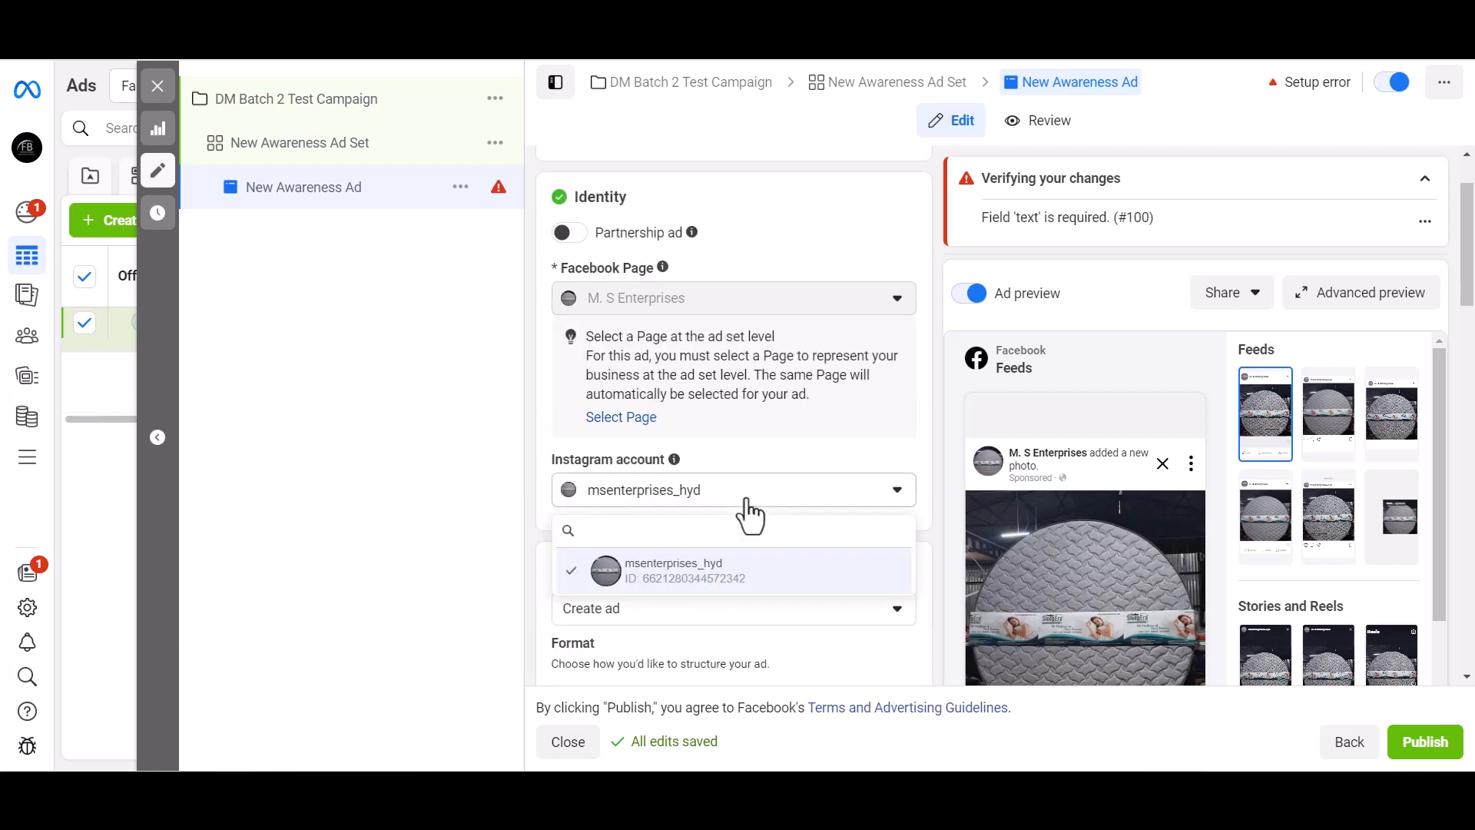
pyautogui.click(745, 501)
pyautogui.click(749, 500)
pyautogui.click(779, 492)
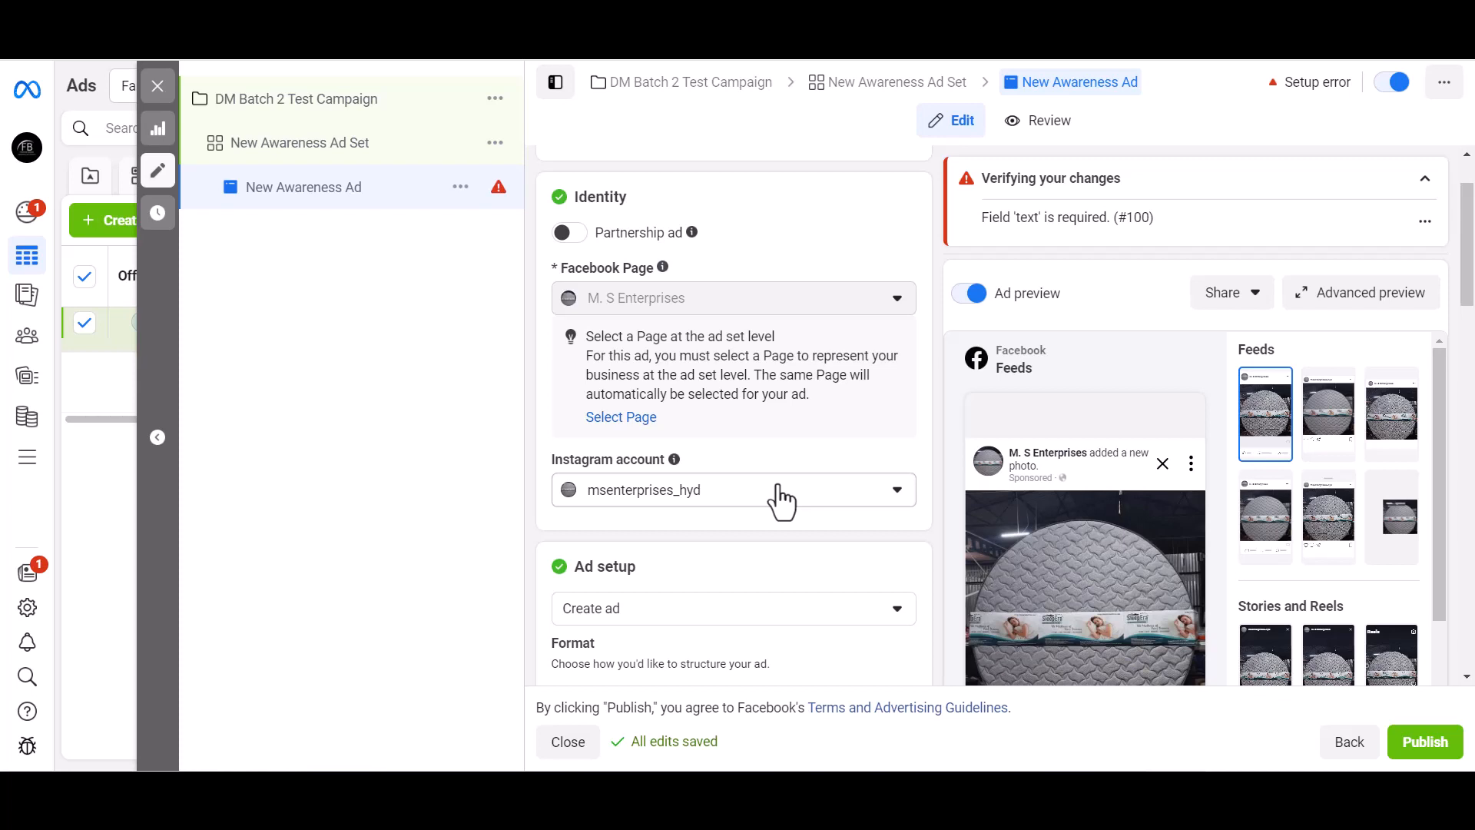
# Review the ad setup source options and keep Create ad selected
pyautogui.scroll(-3, 780, 499)
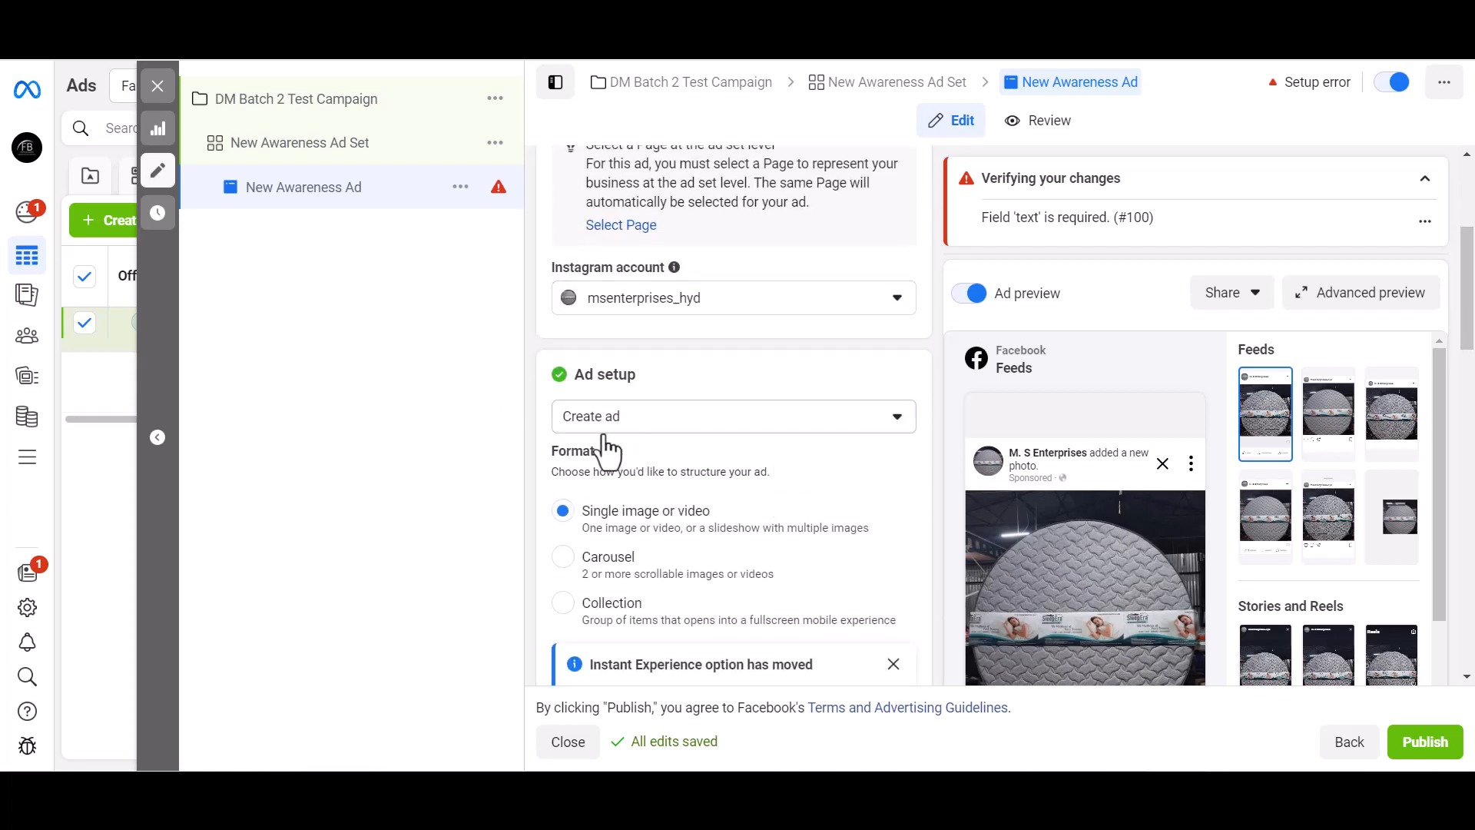
pyautogui.click(711, 422)
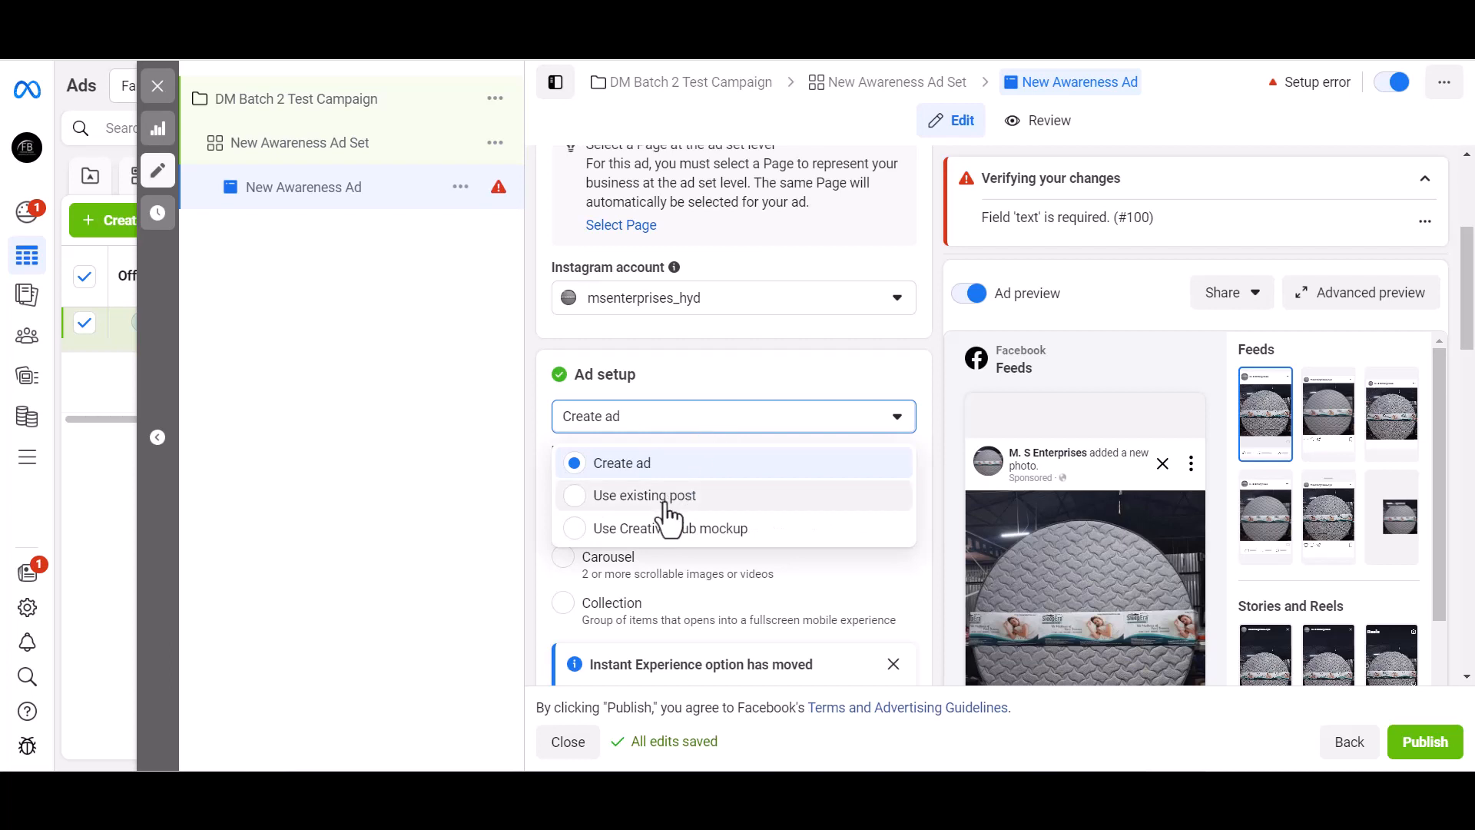
pyautogui.click(642, 462)
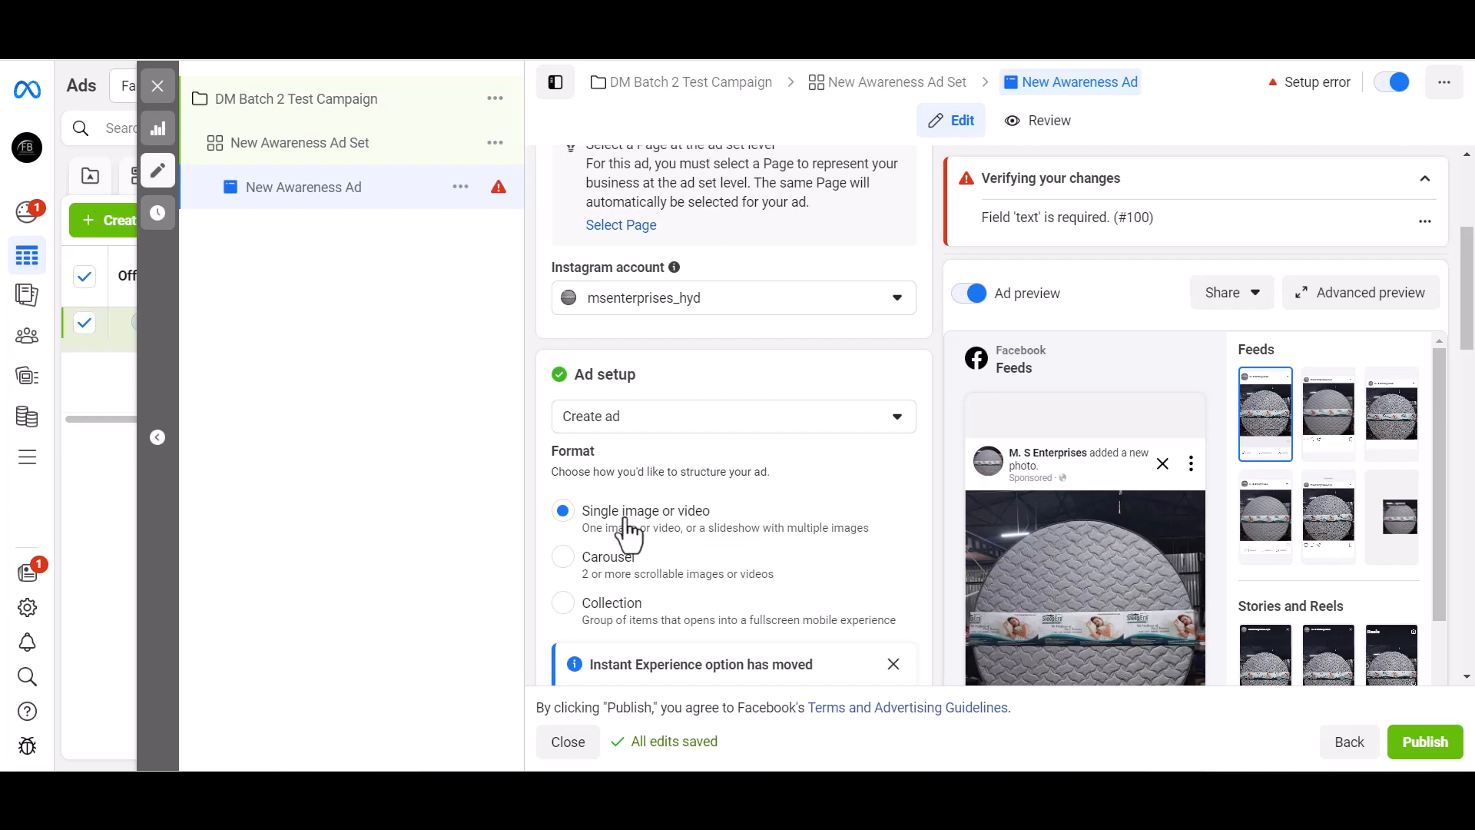
# Try the Carousel and Collection ad formats and return to Single image or video
pyautogui.click(564, 557)
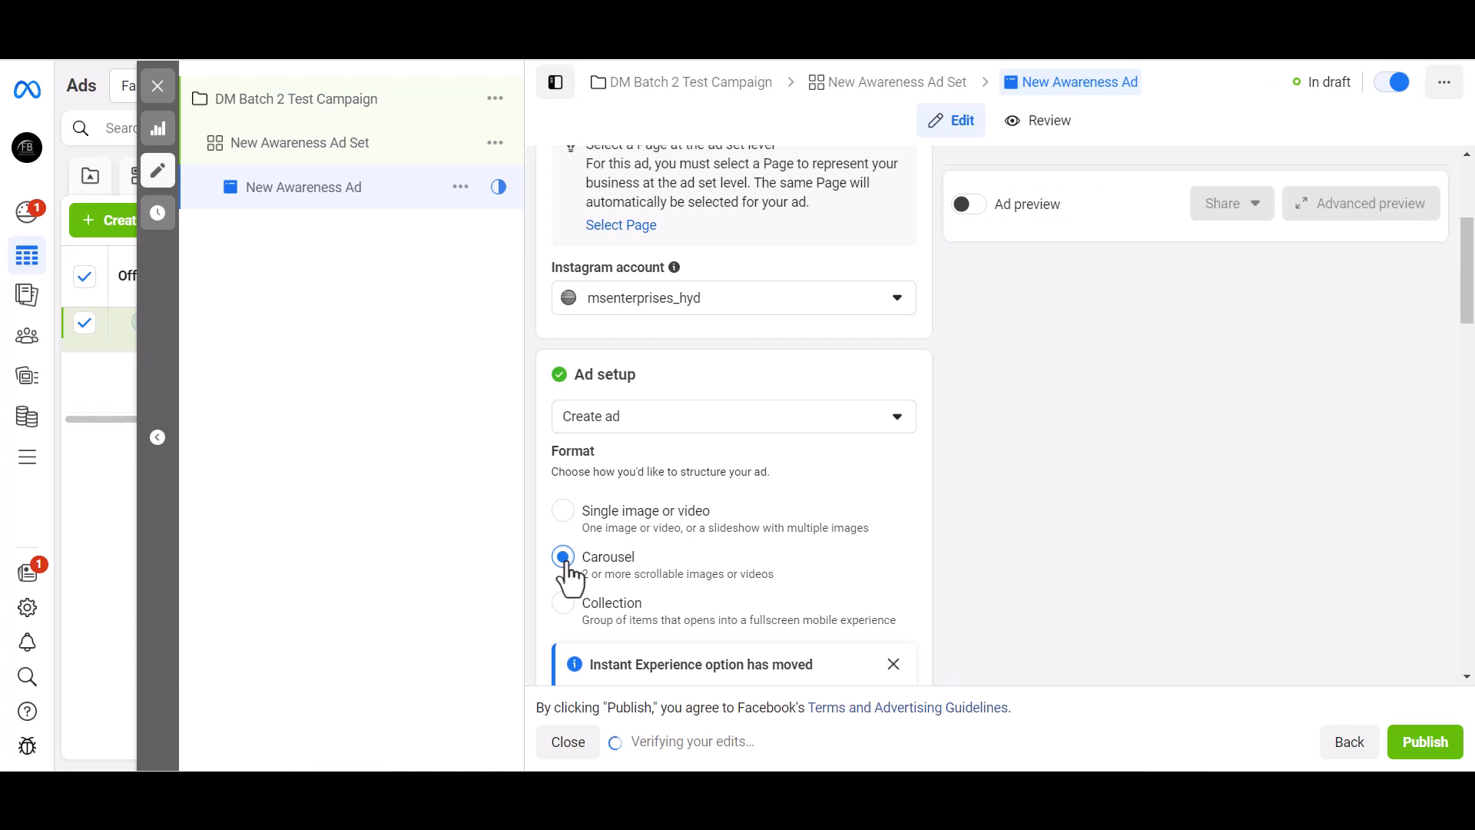
pyautogui.click(584, 613)
pyautogui.scroll(-4, 752, 602)
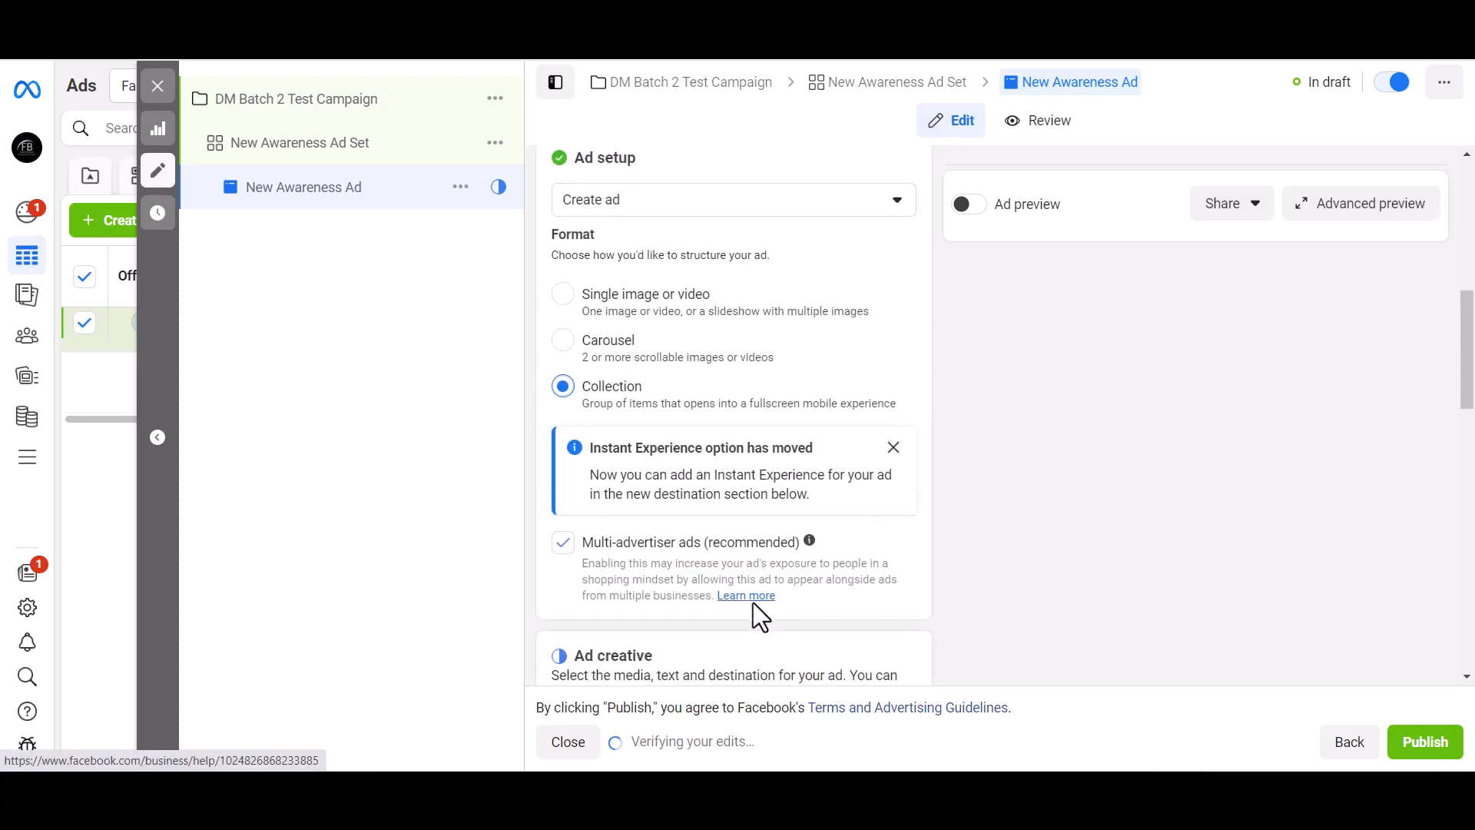
pyautogui.click(563, 296)
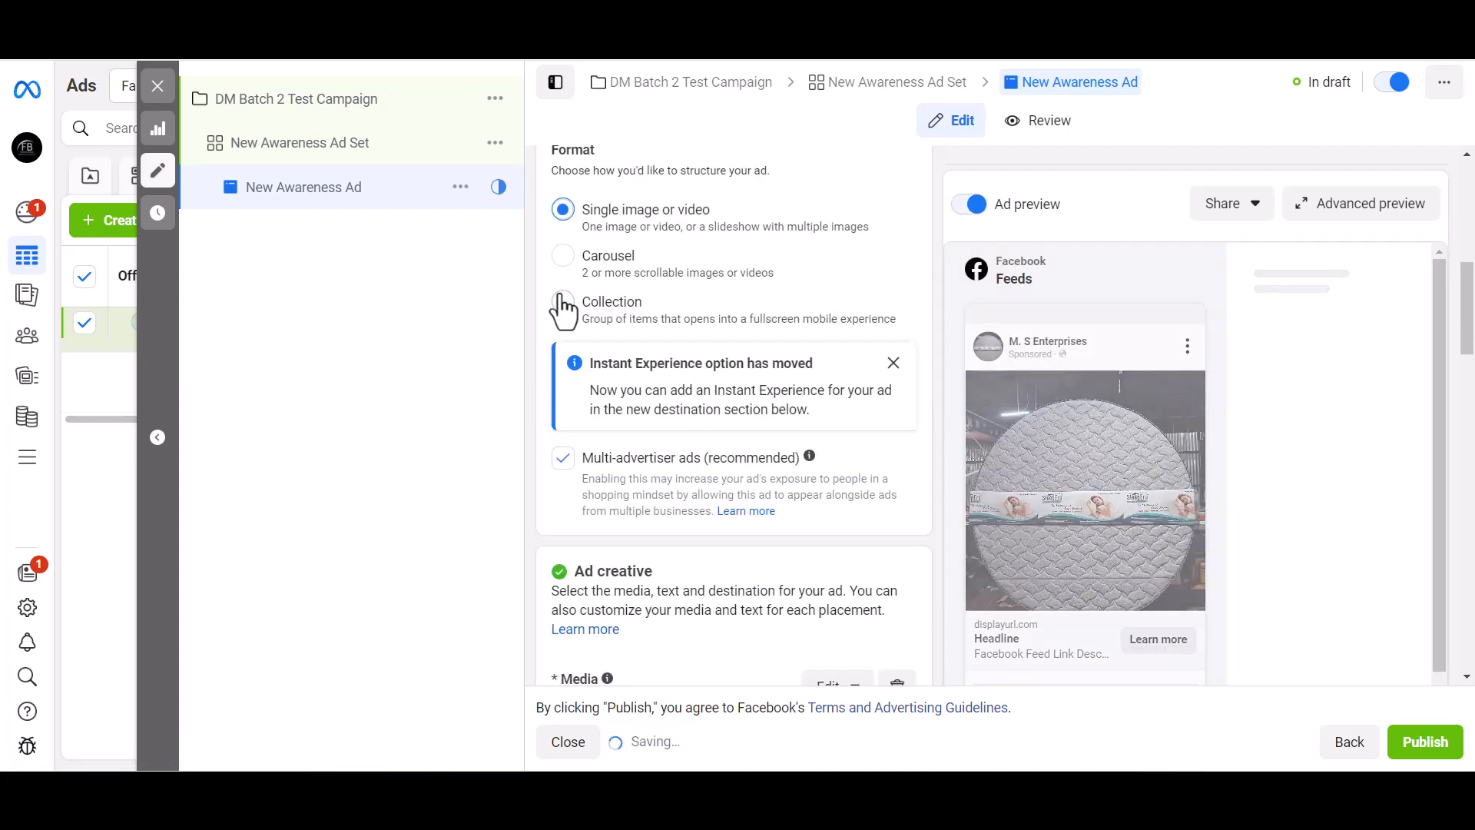
# Review the ad previews for each placement and read the media information in the Ad creative section
pyautogui.scroll(-1, 849, 451)
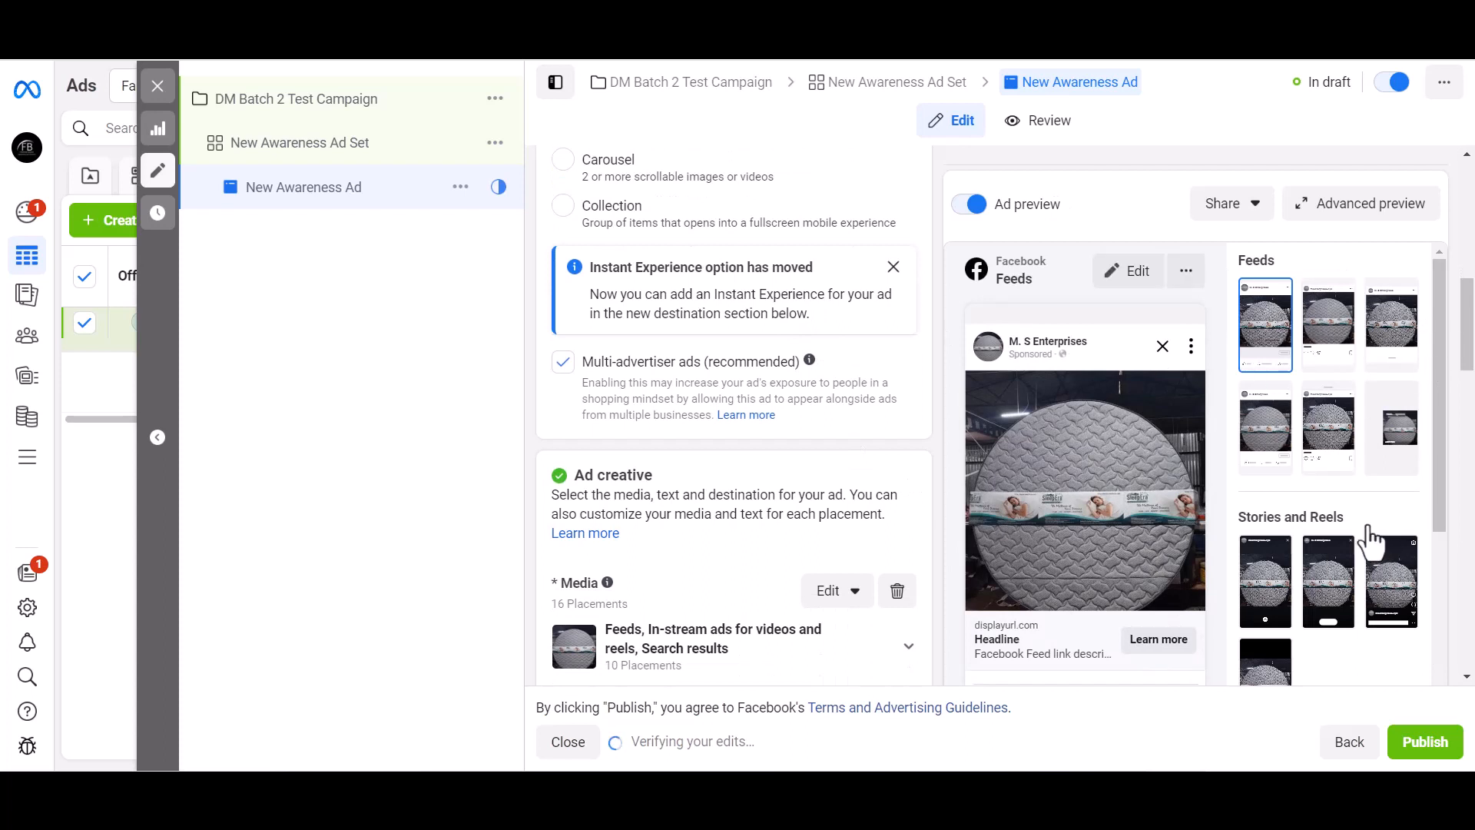
pyautogui.scroll(-1, 1375, 529)
pyautogui.scroll(-3, 1390, 396)
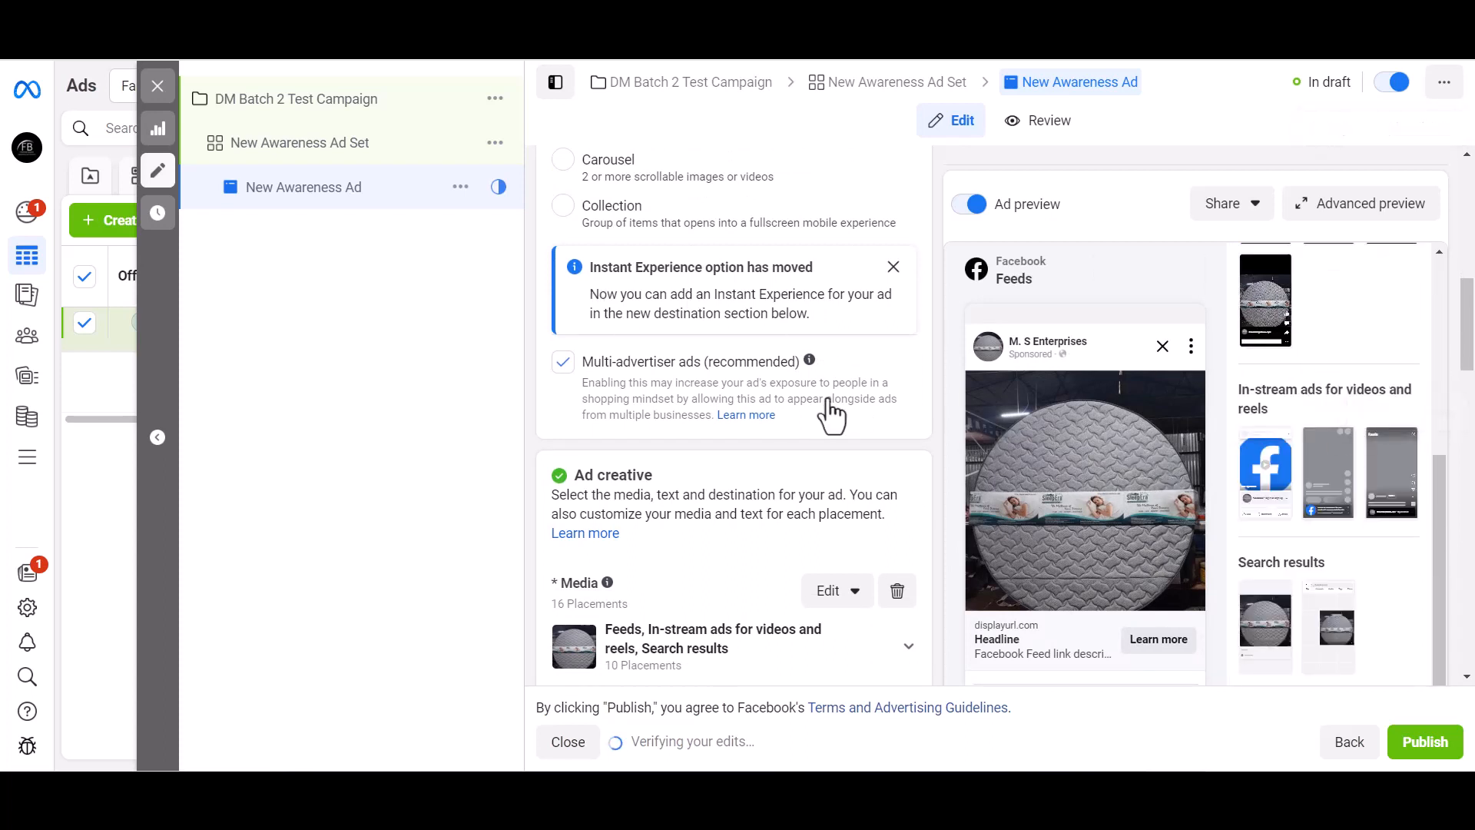
pyautogui.scroll(-1, 760, 407)
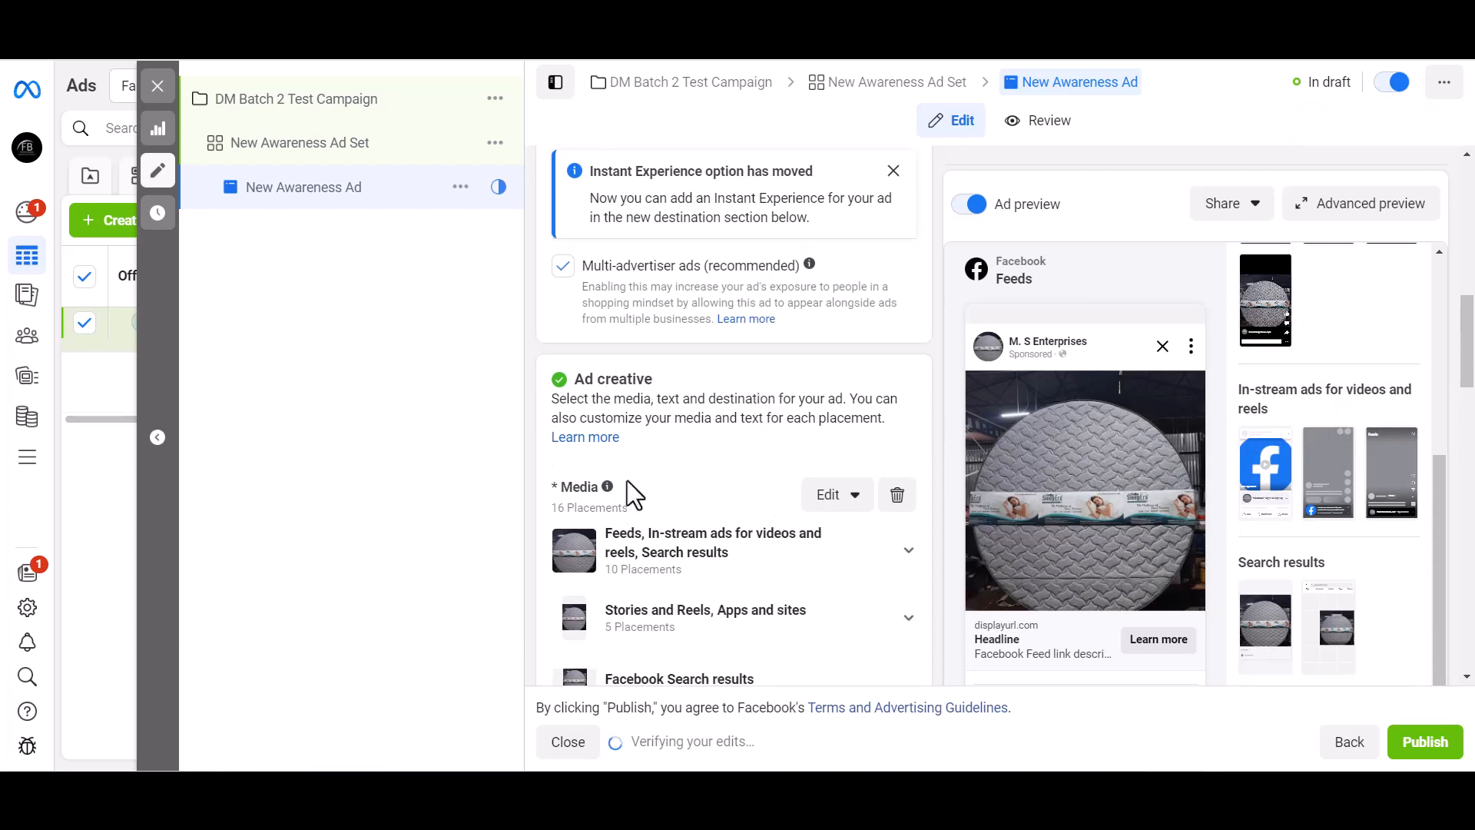
pyautogui.moveTo(611, 492)
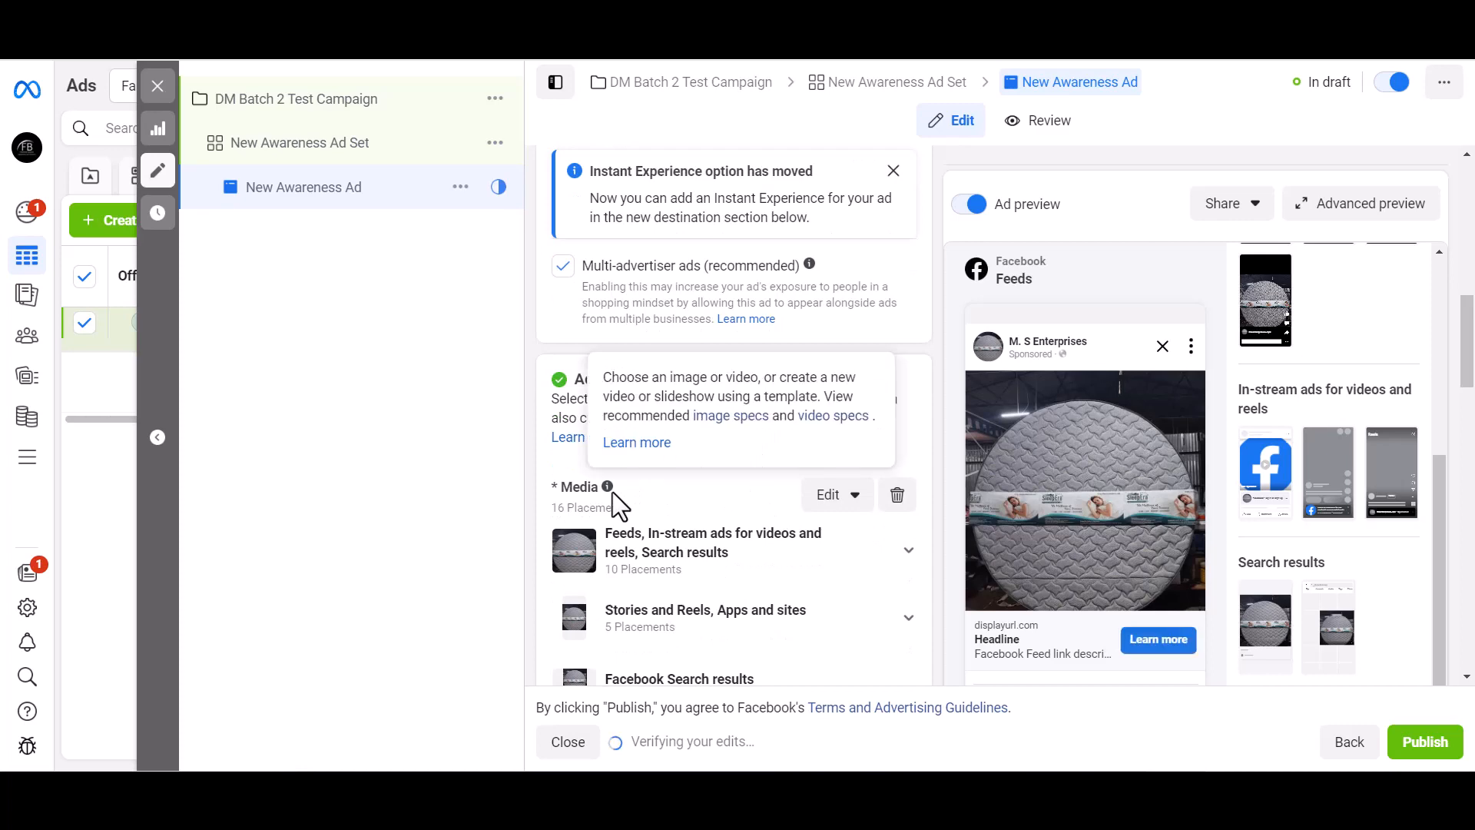
# Open the ad's media for editing, choose the 672 × 628 SLEEPERA image and review its crops for each placement
pyautogui.click(848, 498)
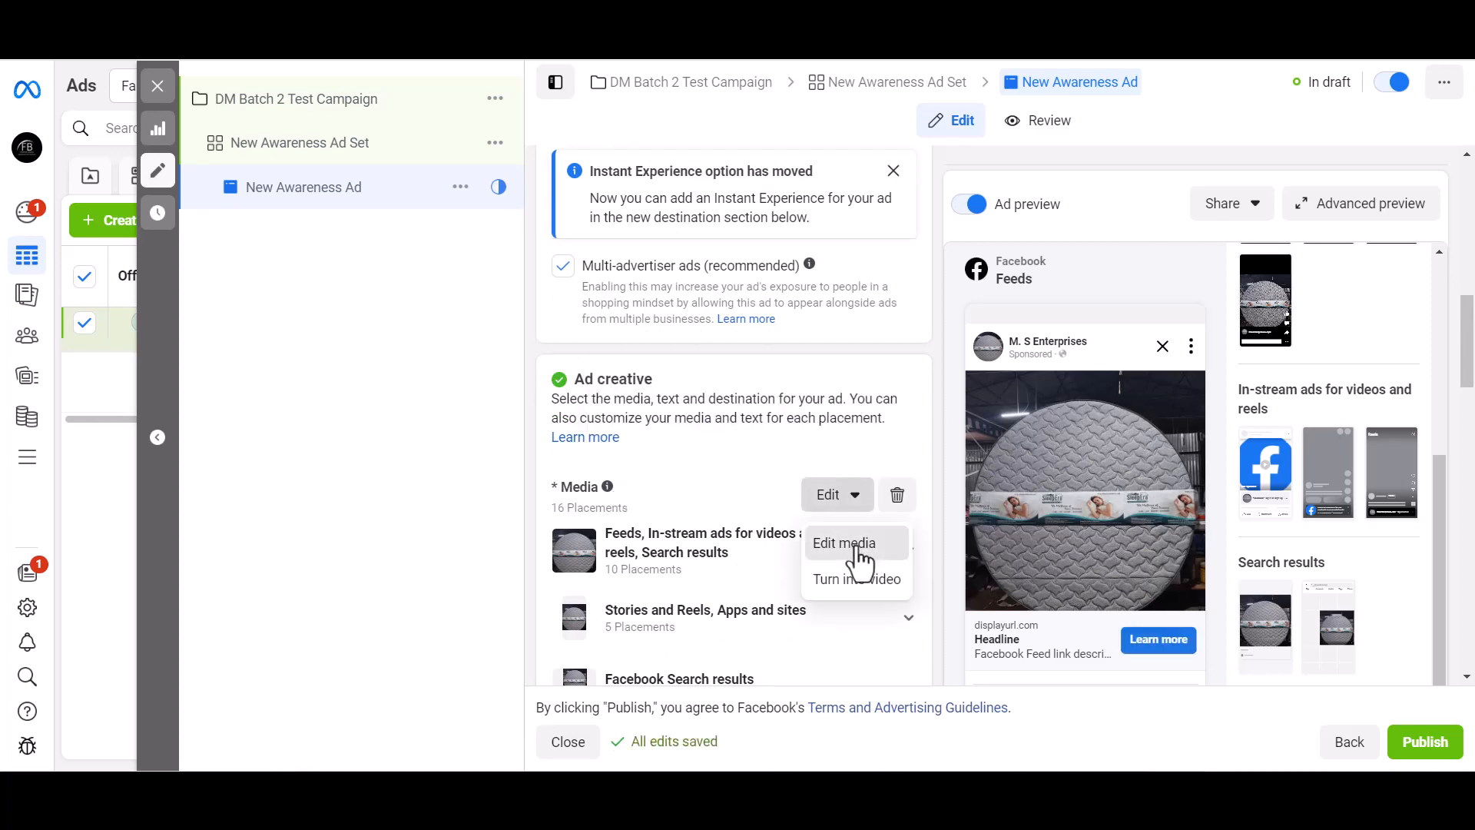
pyautogui.click(856, 547)
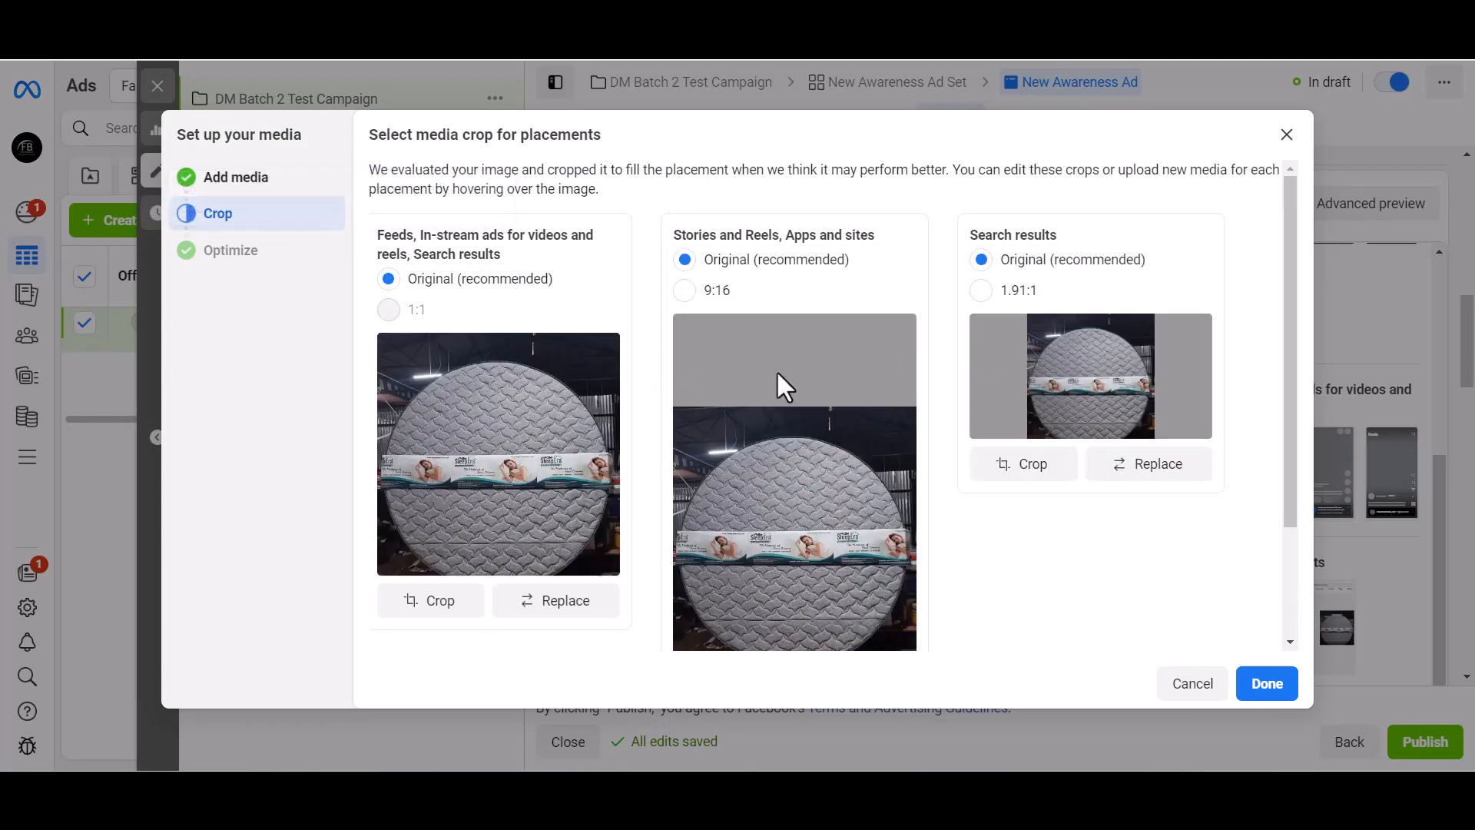
pyautogui.click(213, 184)
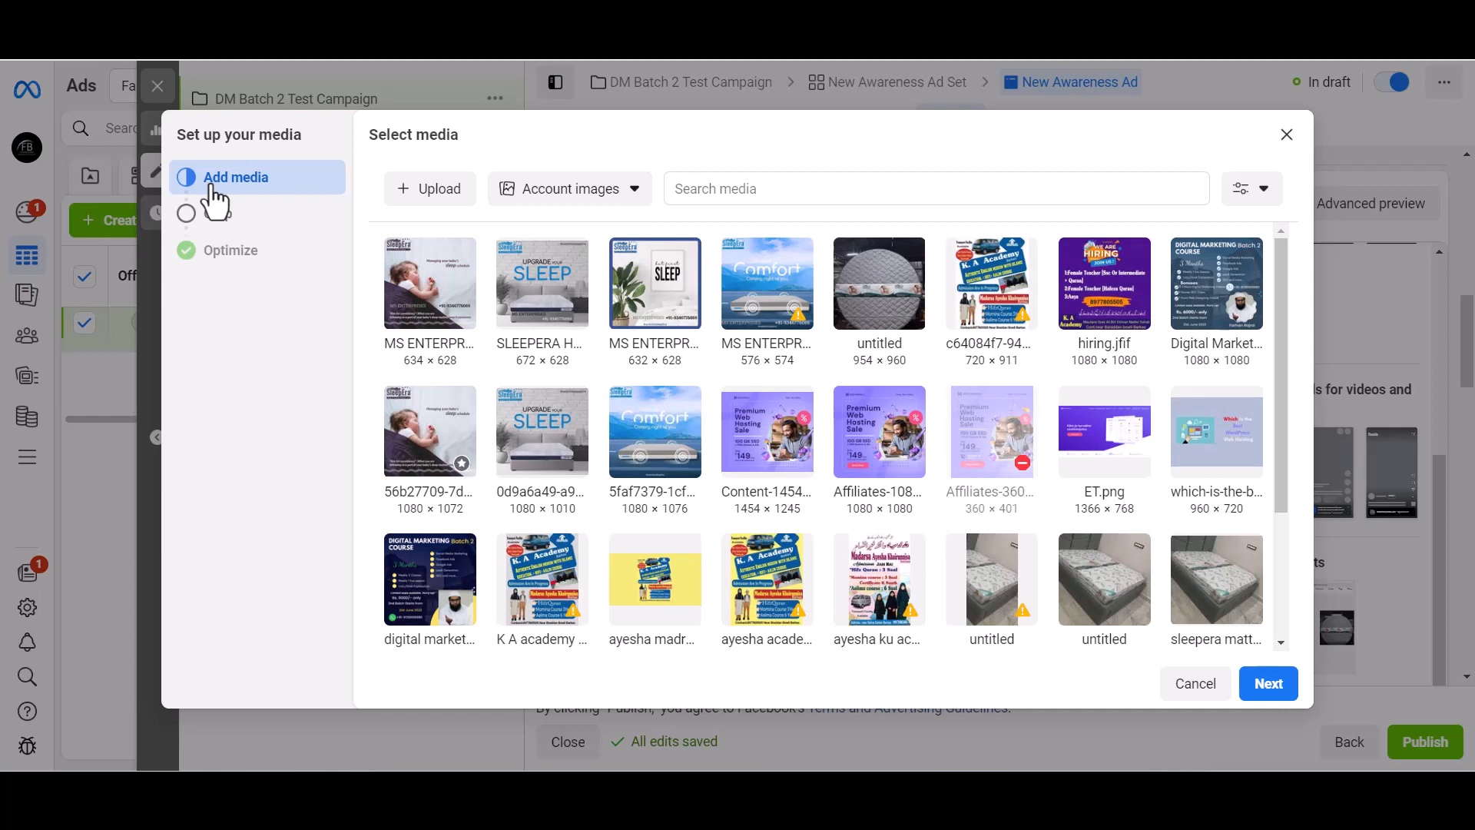
pyautogui.click(558, 310)
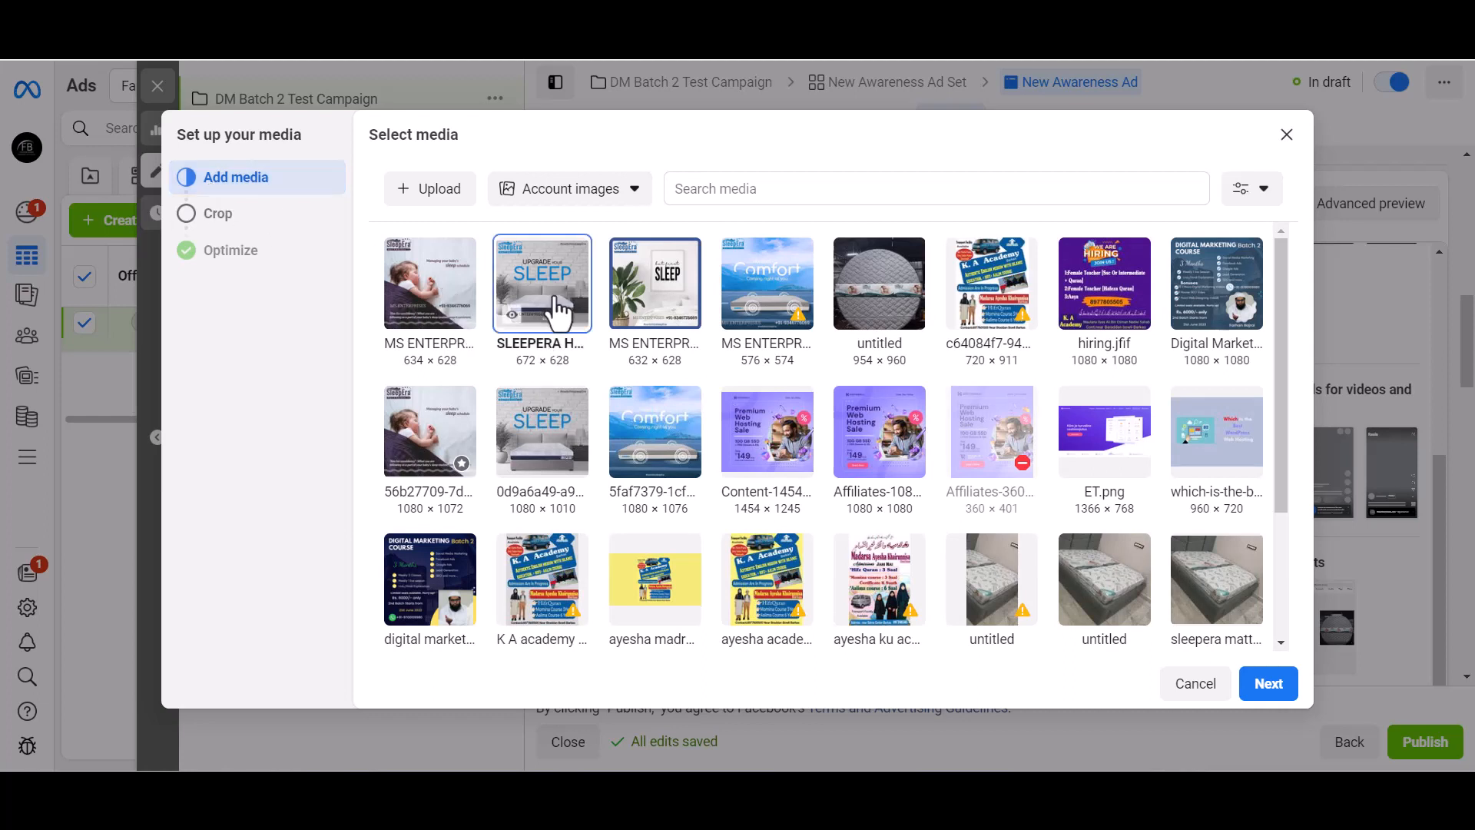
pyautogui.click(1269, 688)
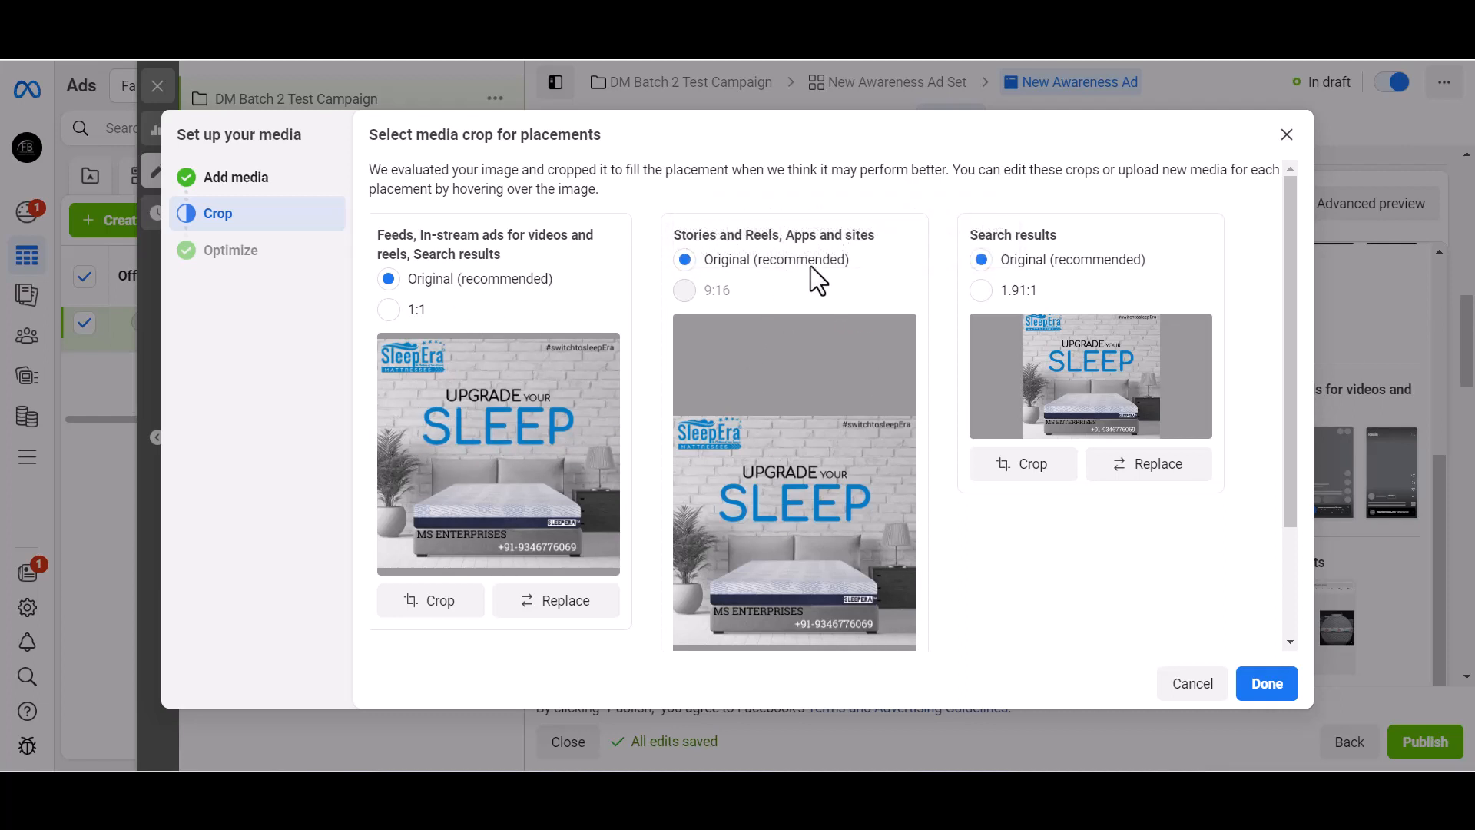
pyautogui.scroll(-2, 792, 516)
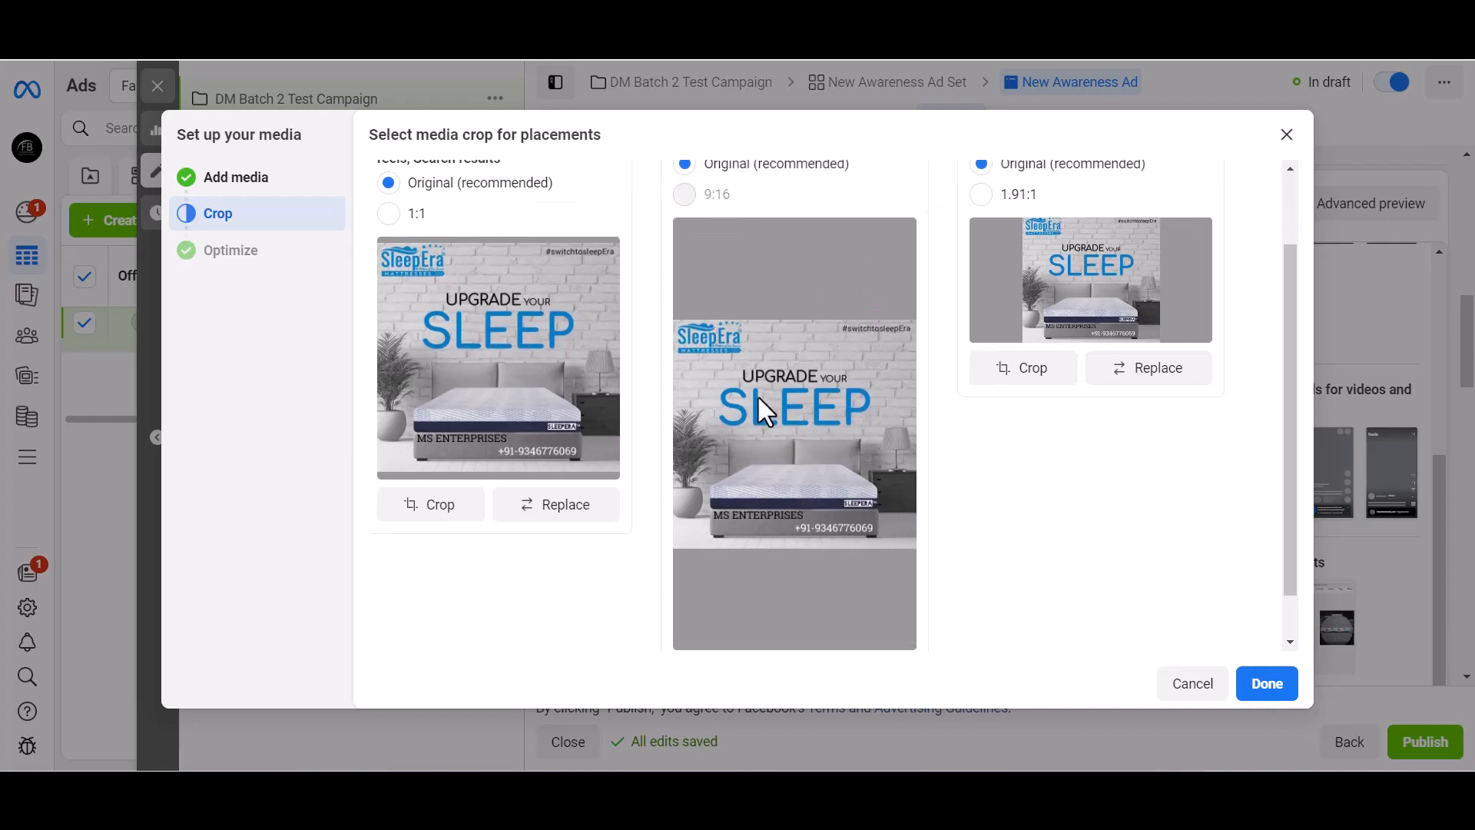
pyautogui.scroll(2, 1076, 437)
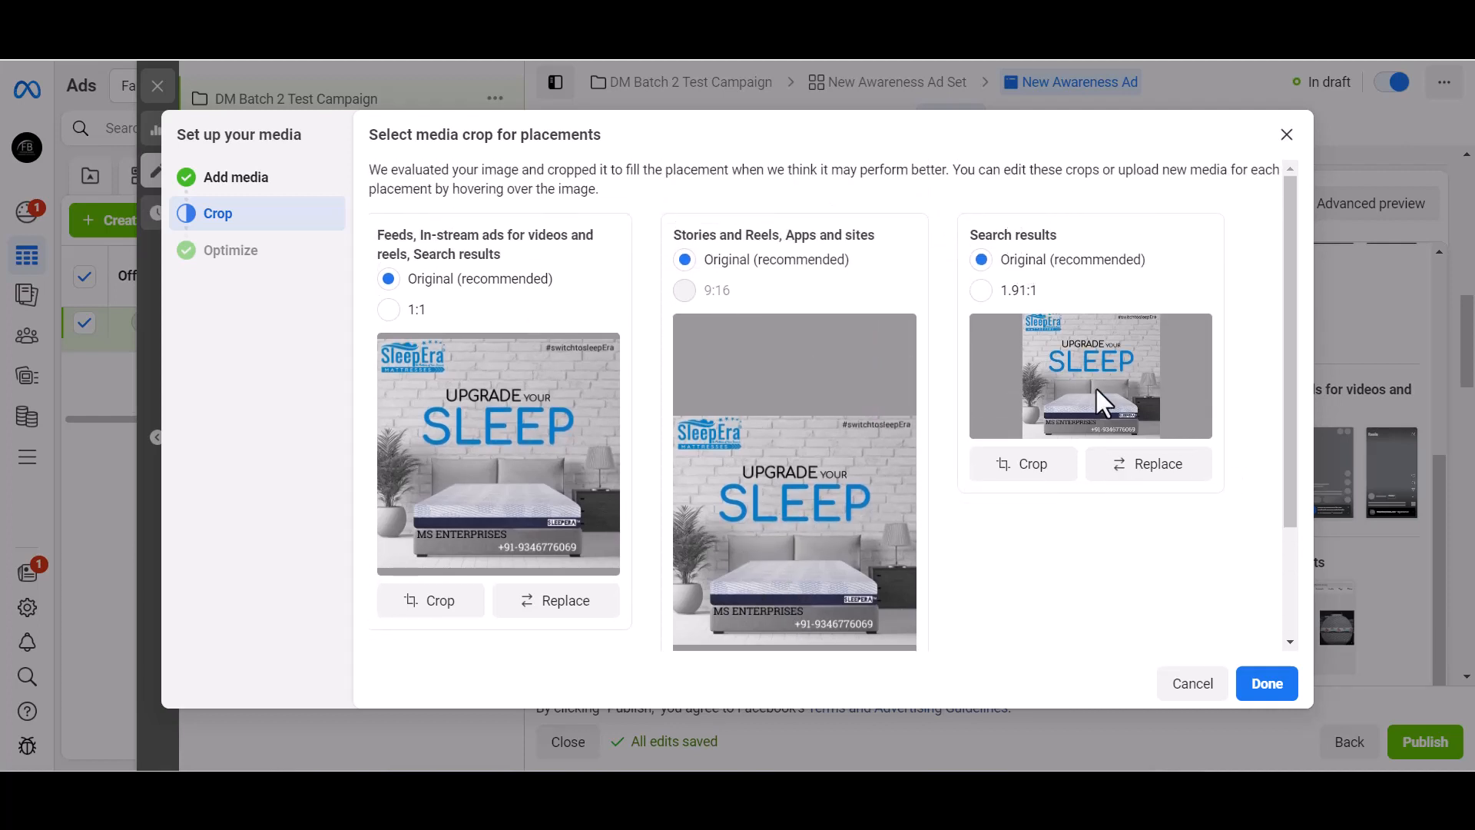
pyautogui.scroll(-2, 1095, 386)
pyautogui.scroll(2, 1095, 386)
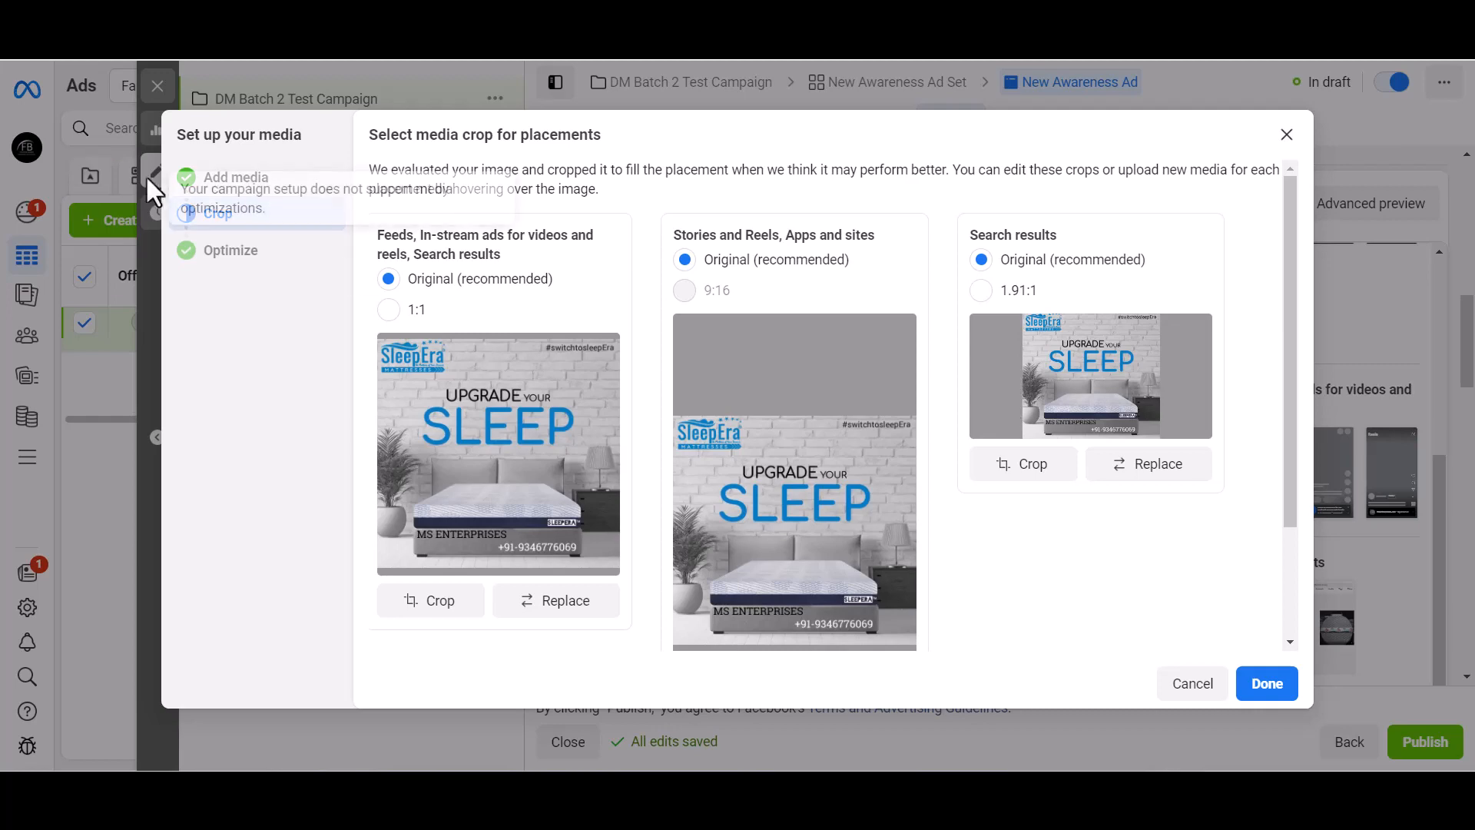
# Try the 1080 × 1080 Digital Marketing image and the ayesha academy image as ad media and compare their placement crops
pyautogui.click(223, 184)
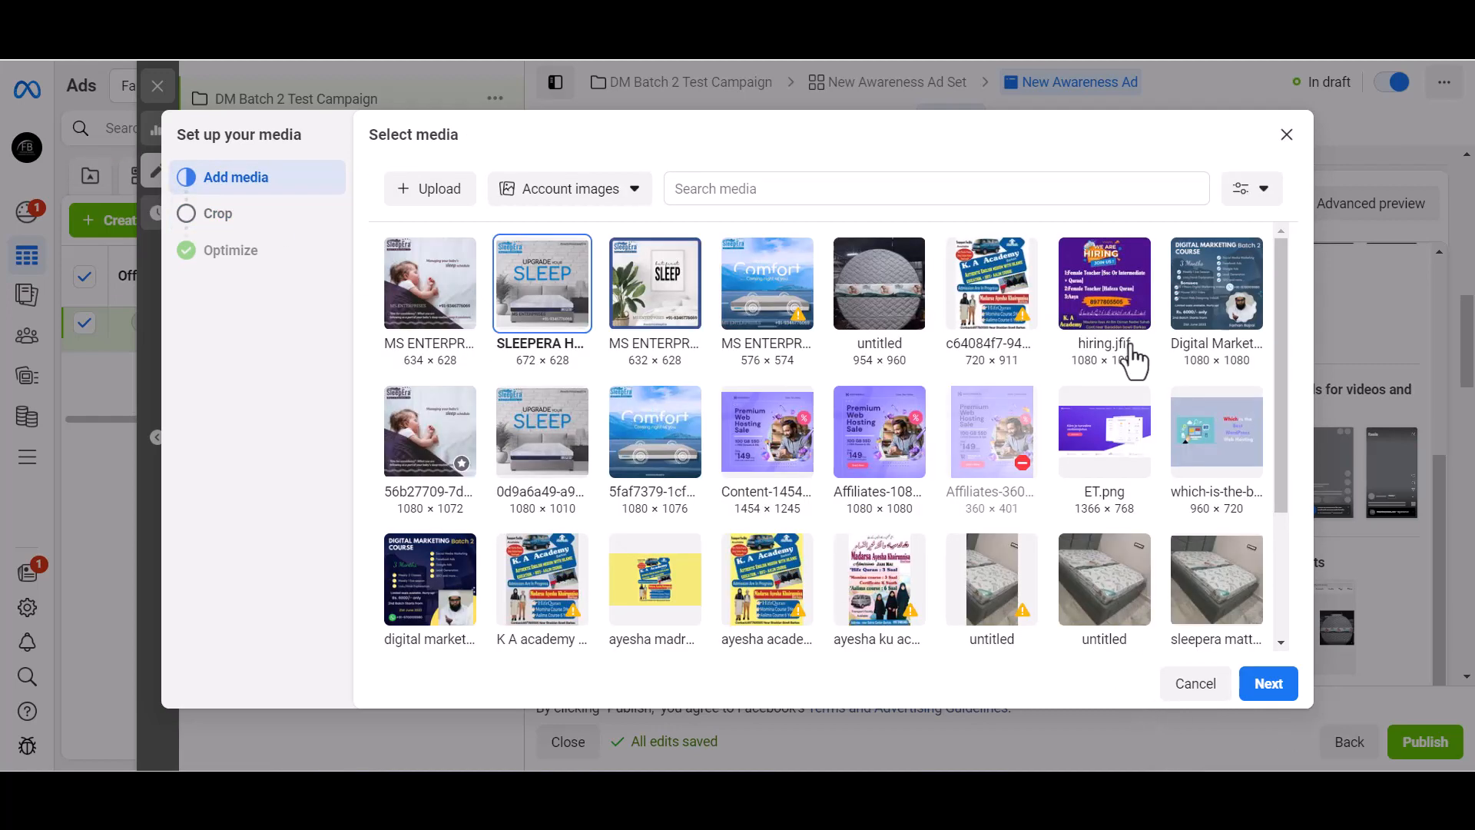
pyautogui.click(1191, 296)
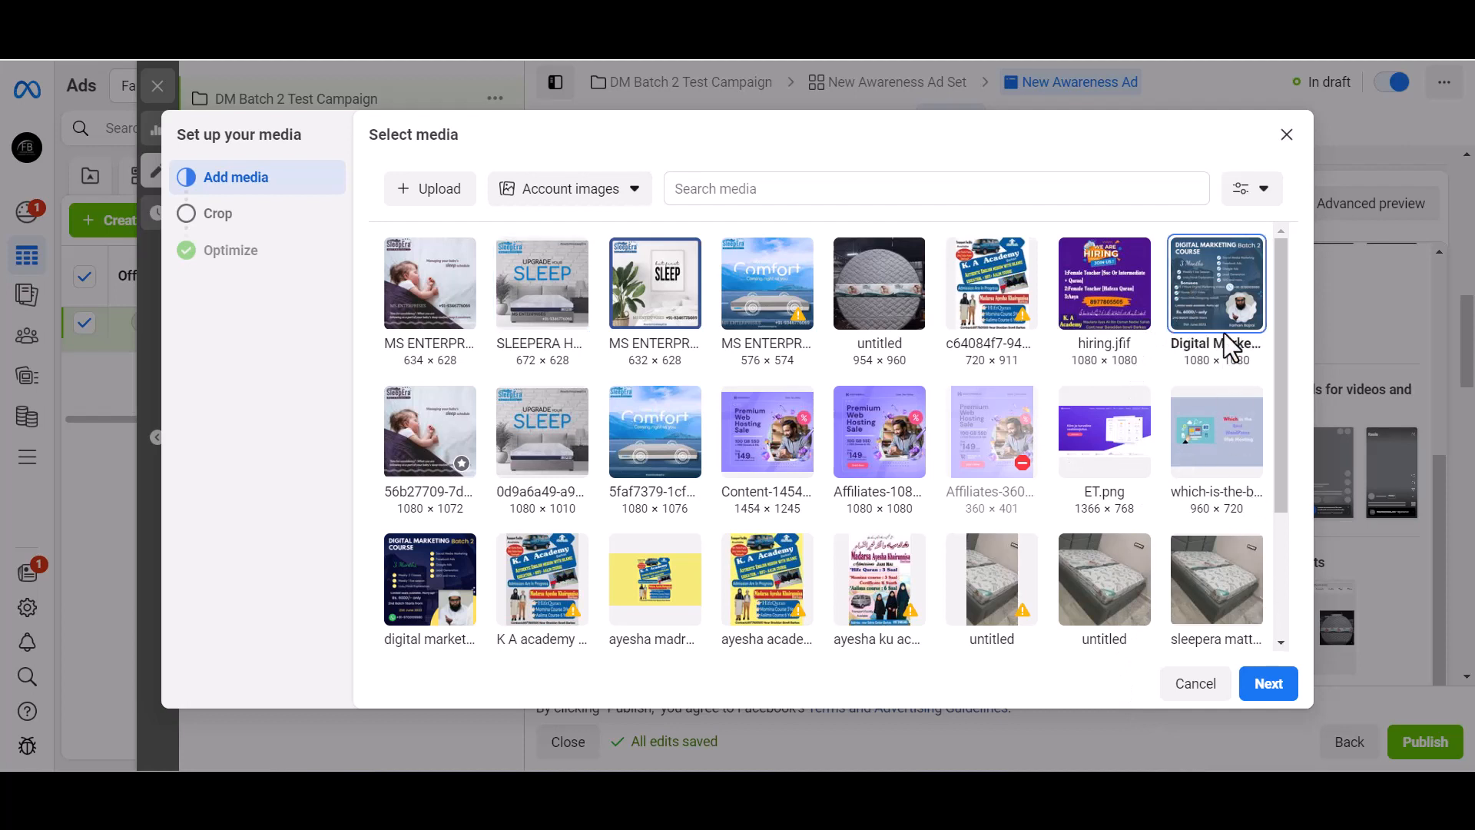
pyautogui.click(1268, 683)
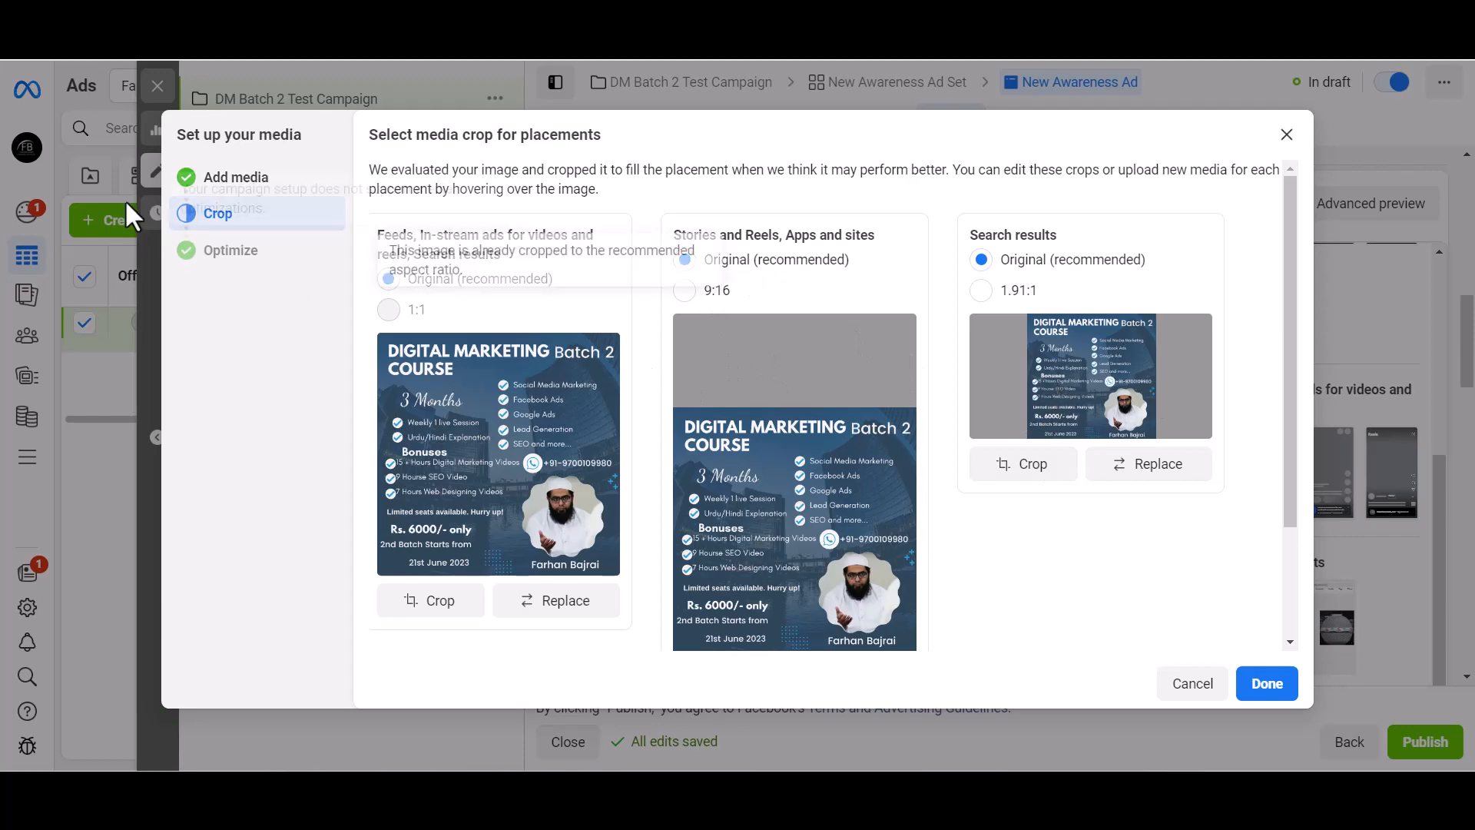
pyautogui.click(201, 192)
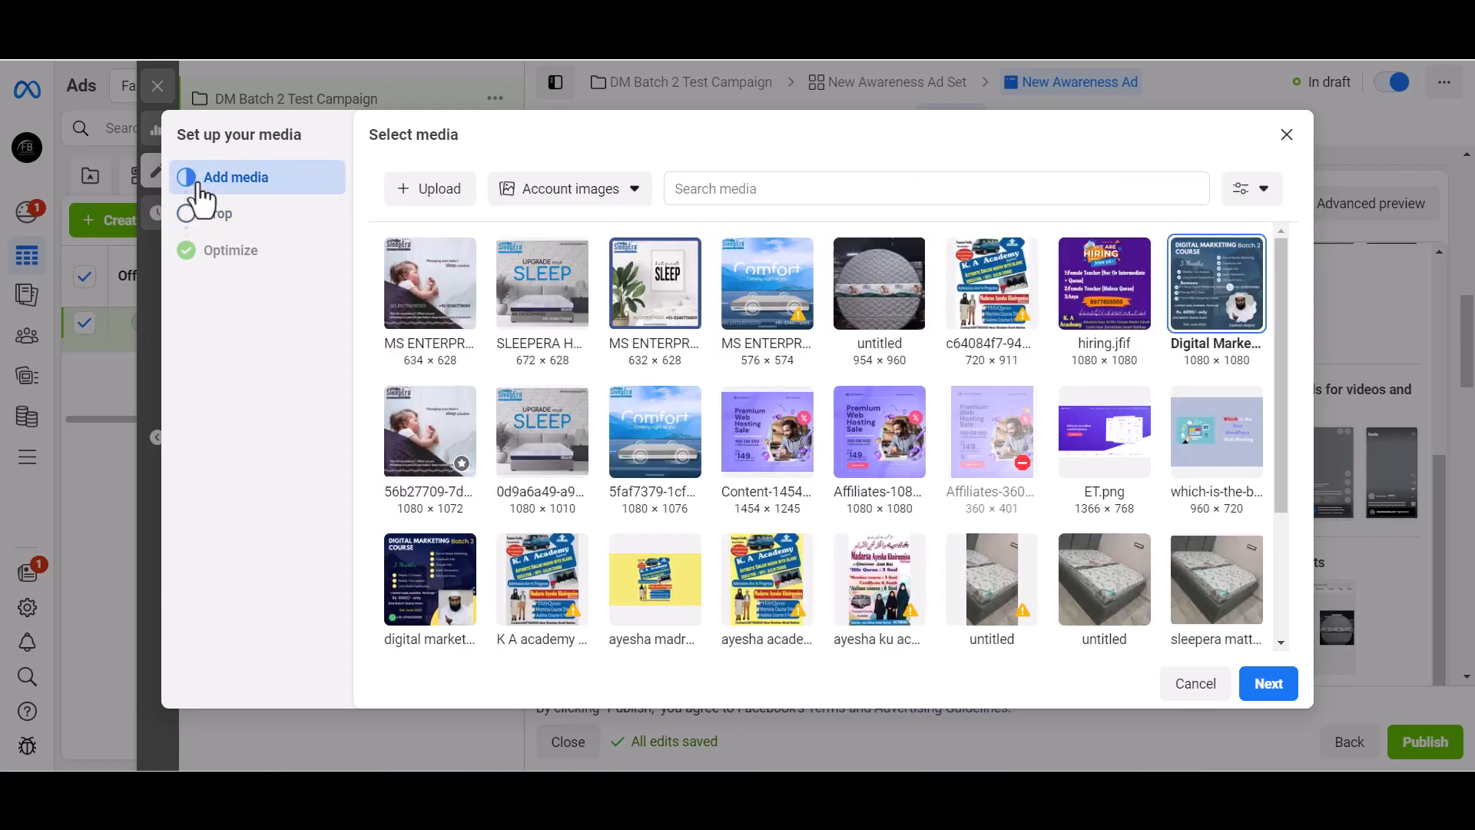
pyautogui.click(790, 603)
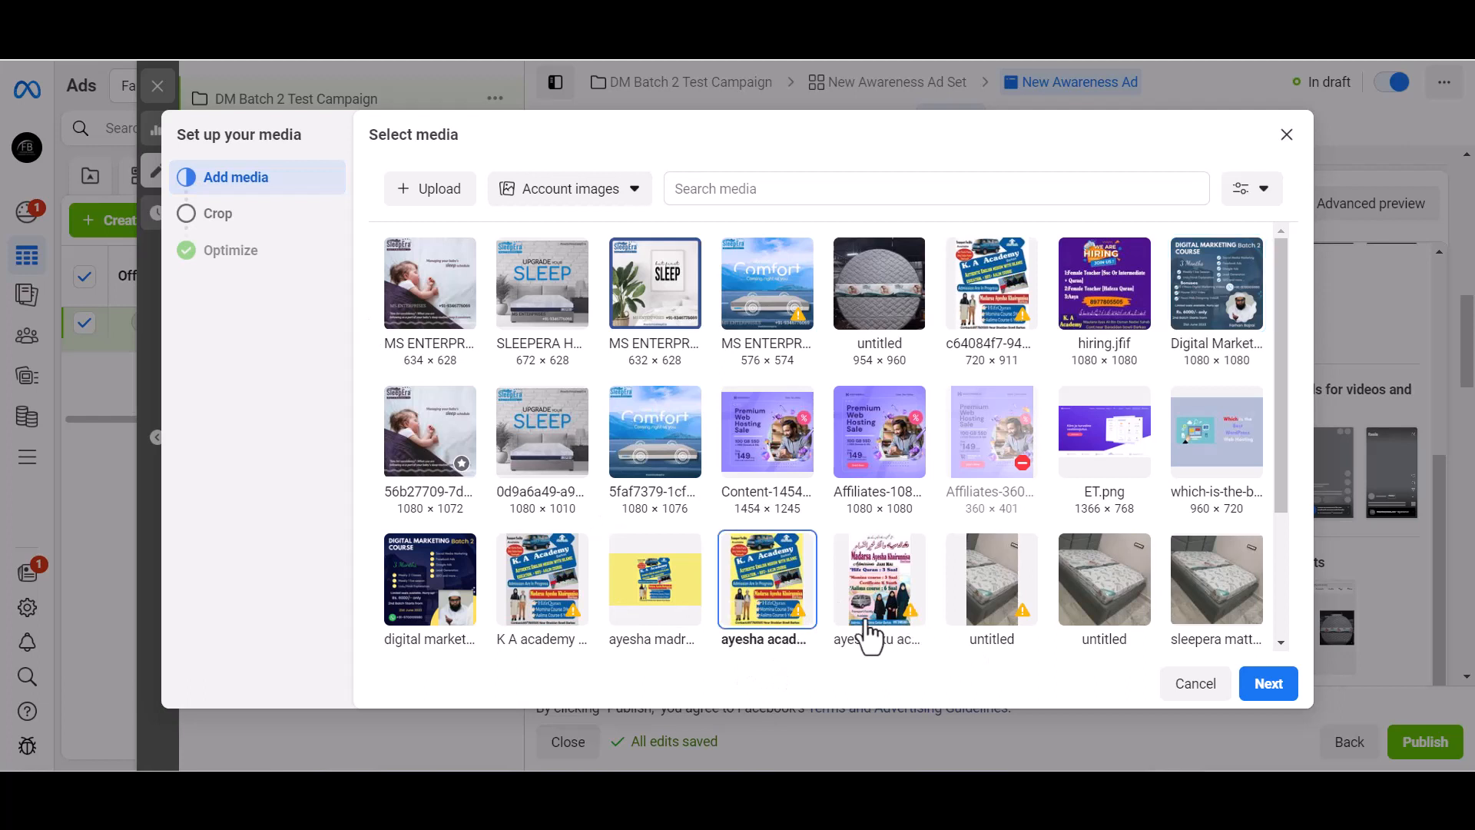
pyautogui.click(1269, 683)
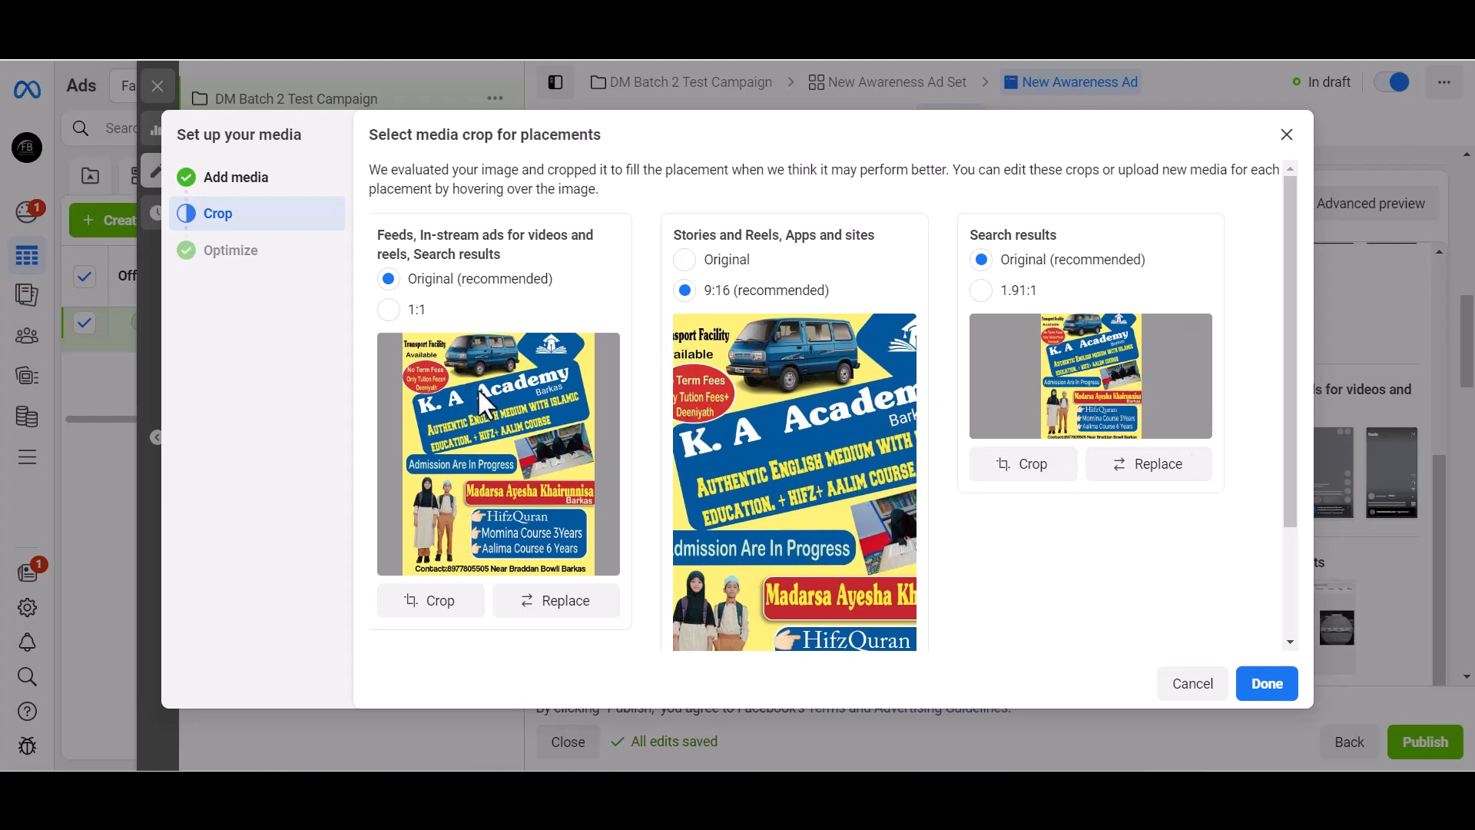
# Select the 672 × 628 SLEEPERA image again, keep the original crops for all placements and apply it to the ad
pyautogui.click(237, 182)
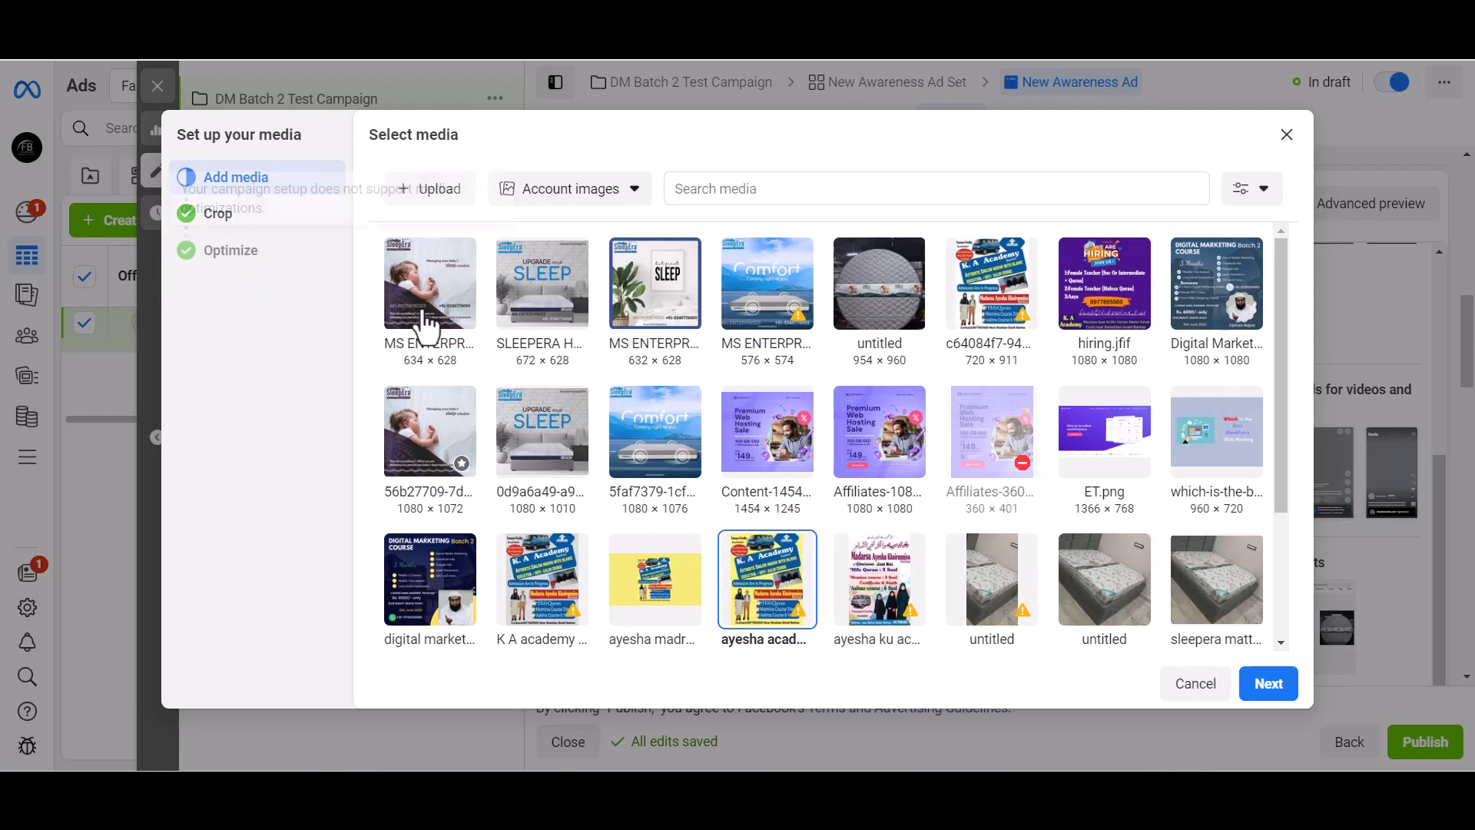
pyautogui.click(558, 305)
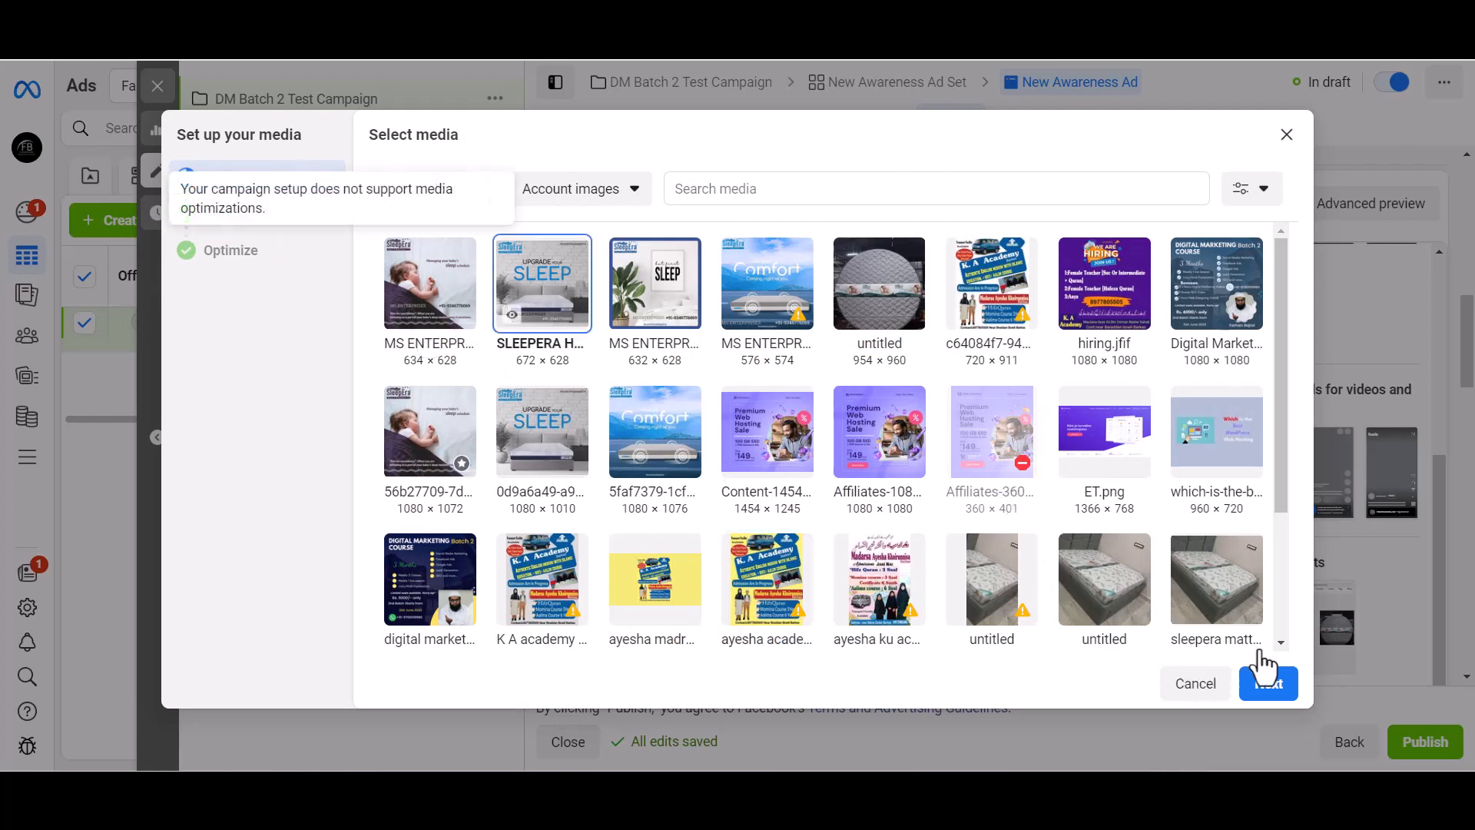
pyautogui.click(1275, 683)
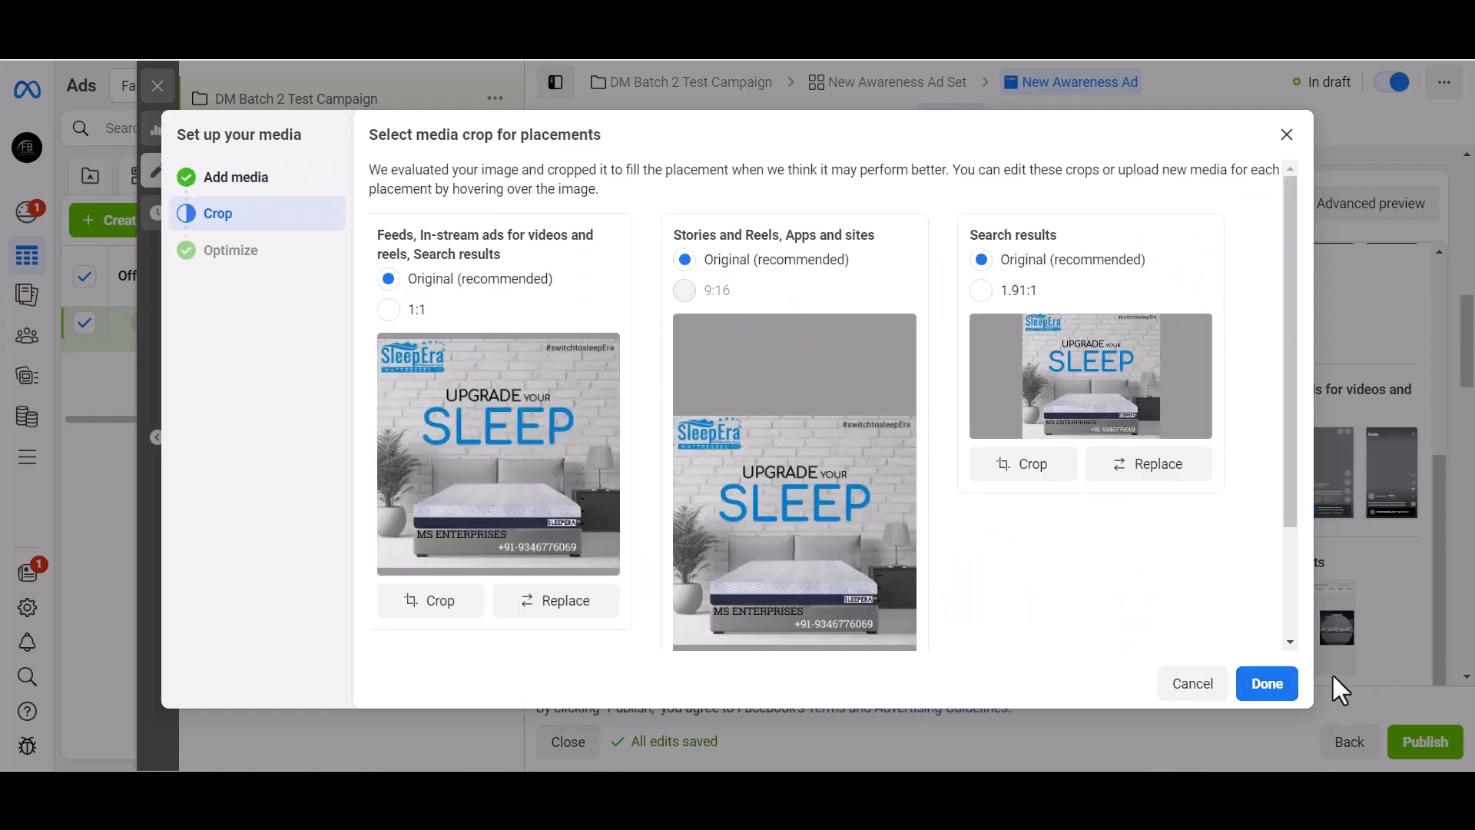
pyautogui.scroll(-3, 1288, 619)
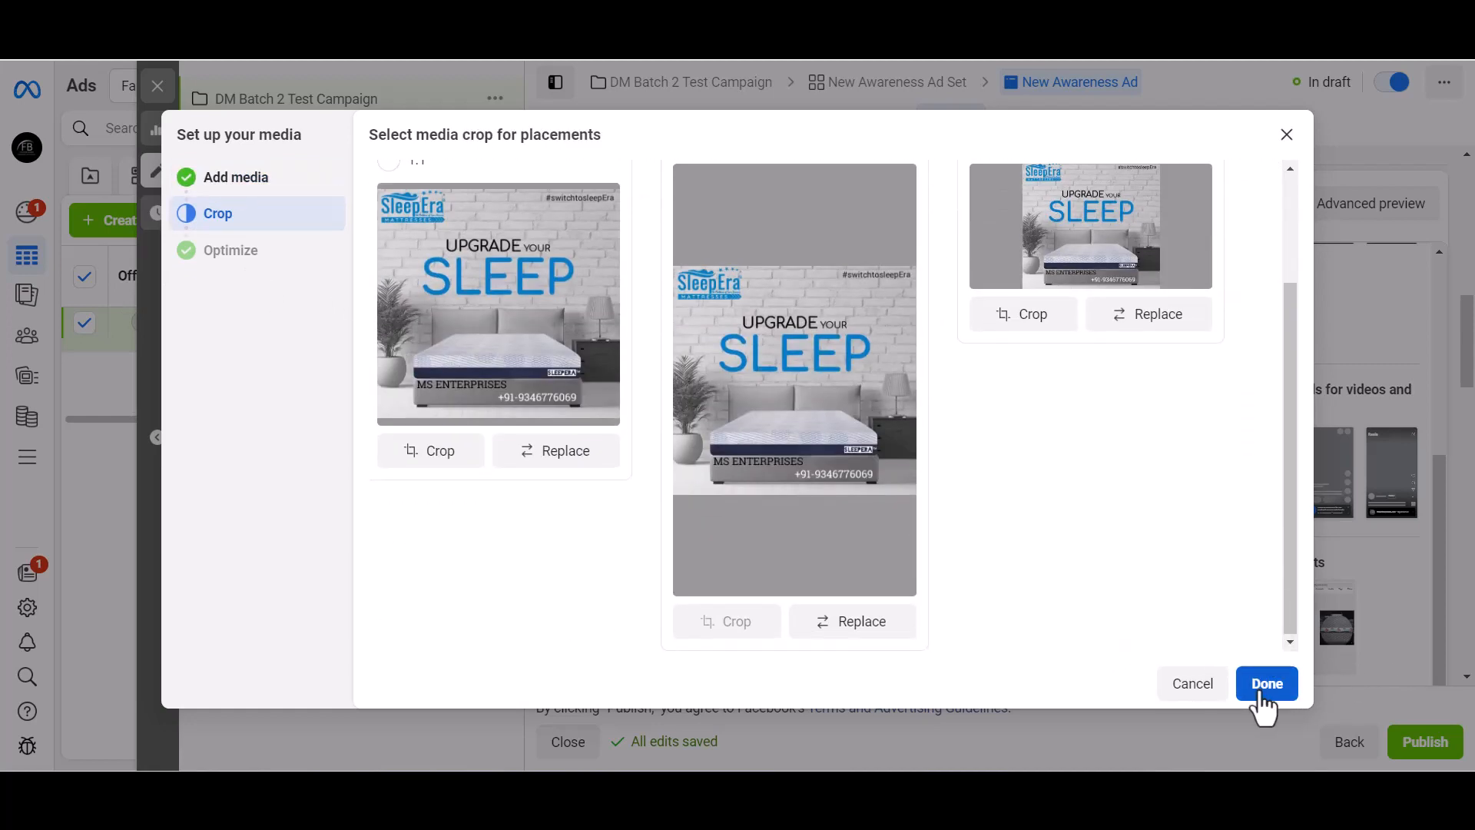
pyautogui.click(1266, 684)
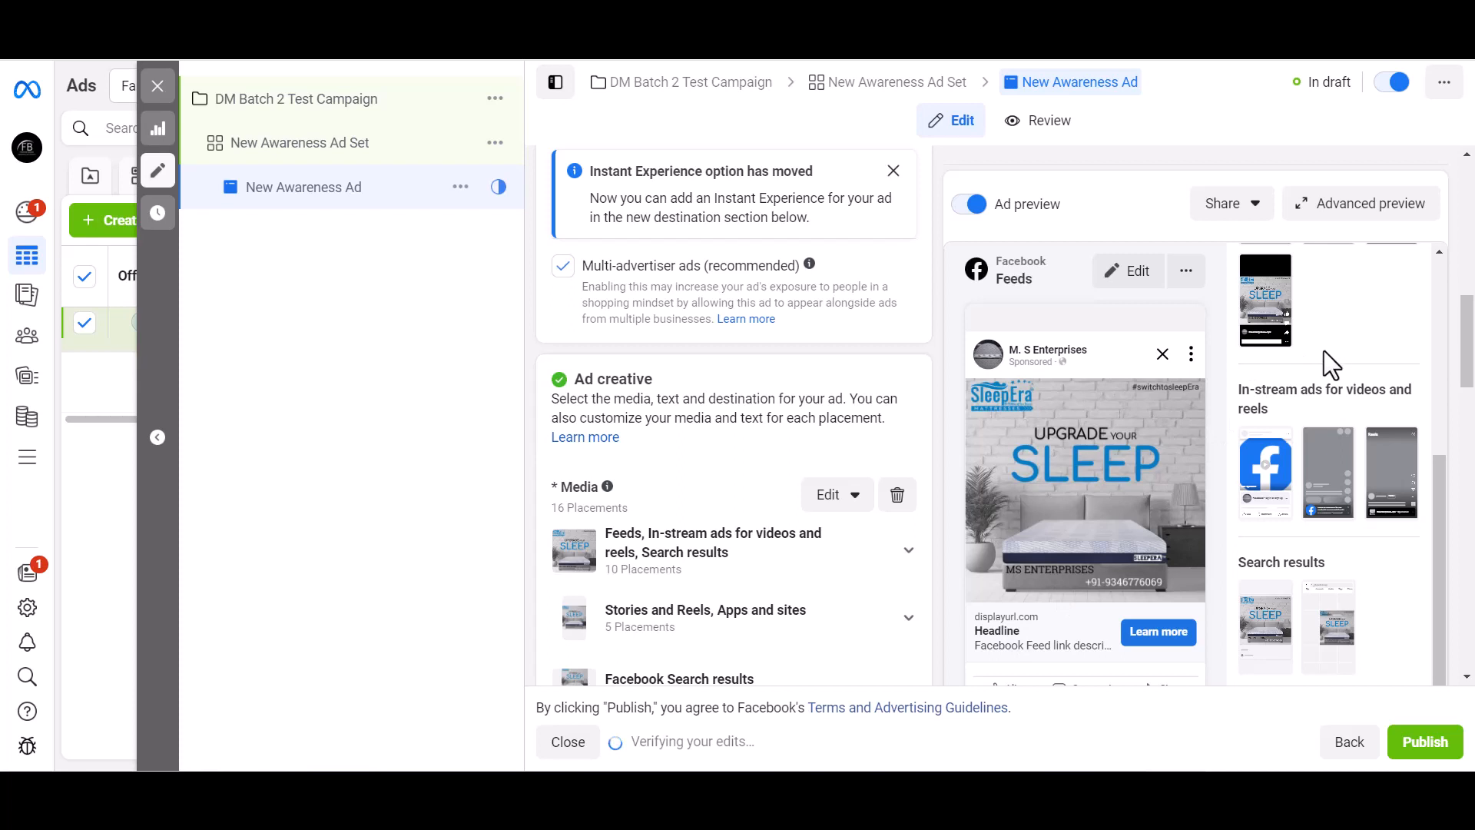
pyautogui.scroll(-1, 1323, 460)
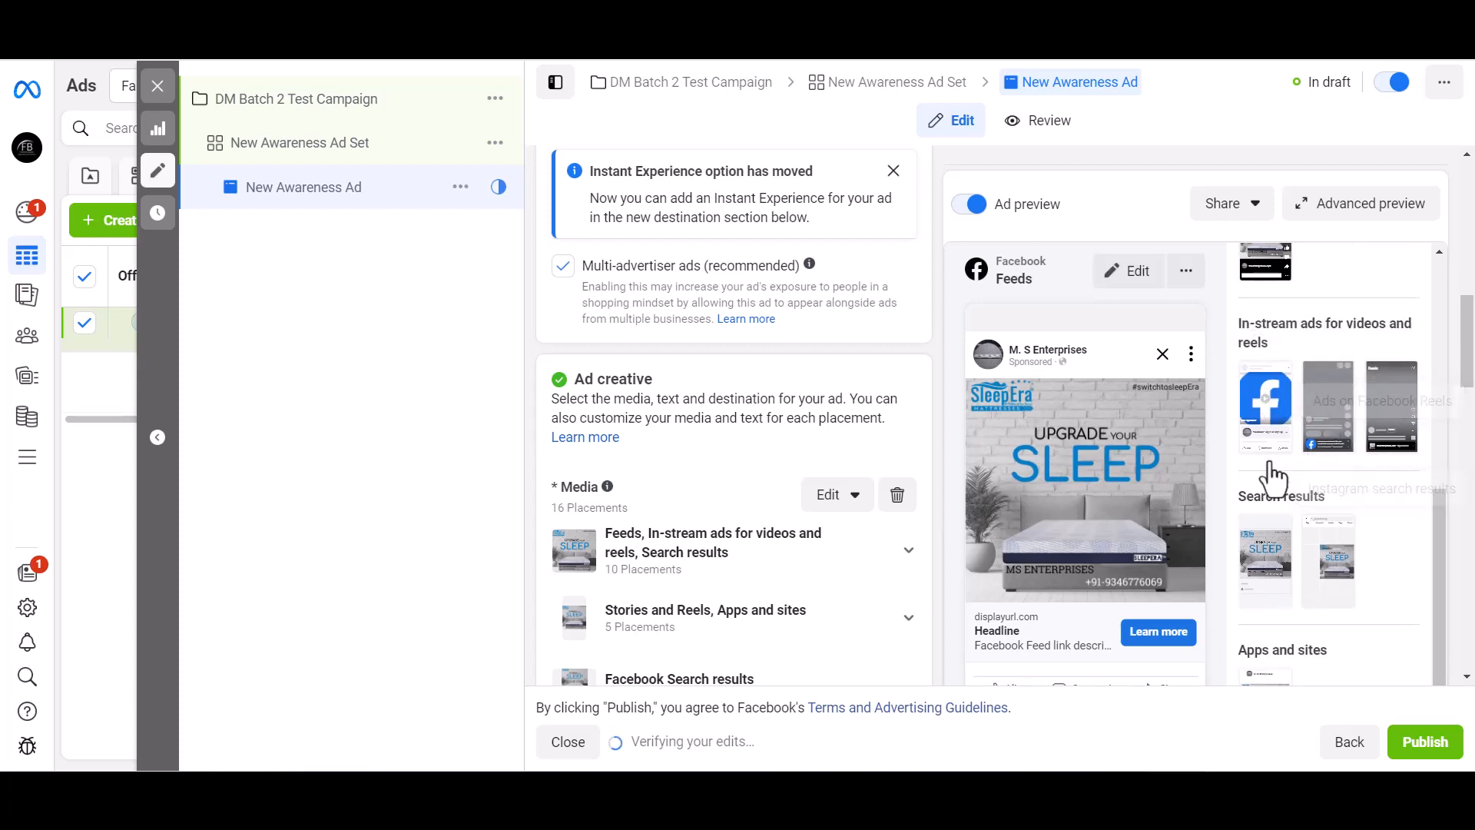
# Keep Add music enabled in the ad creative and enter "Sleep well" as the primary text
pyautogui.scroll(-3, 769, 515)
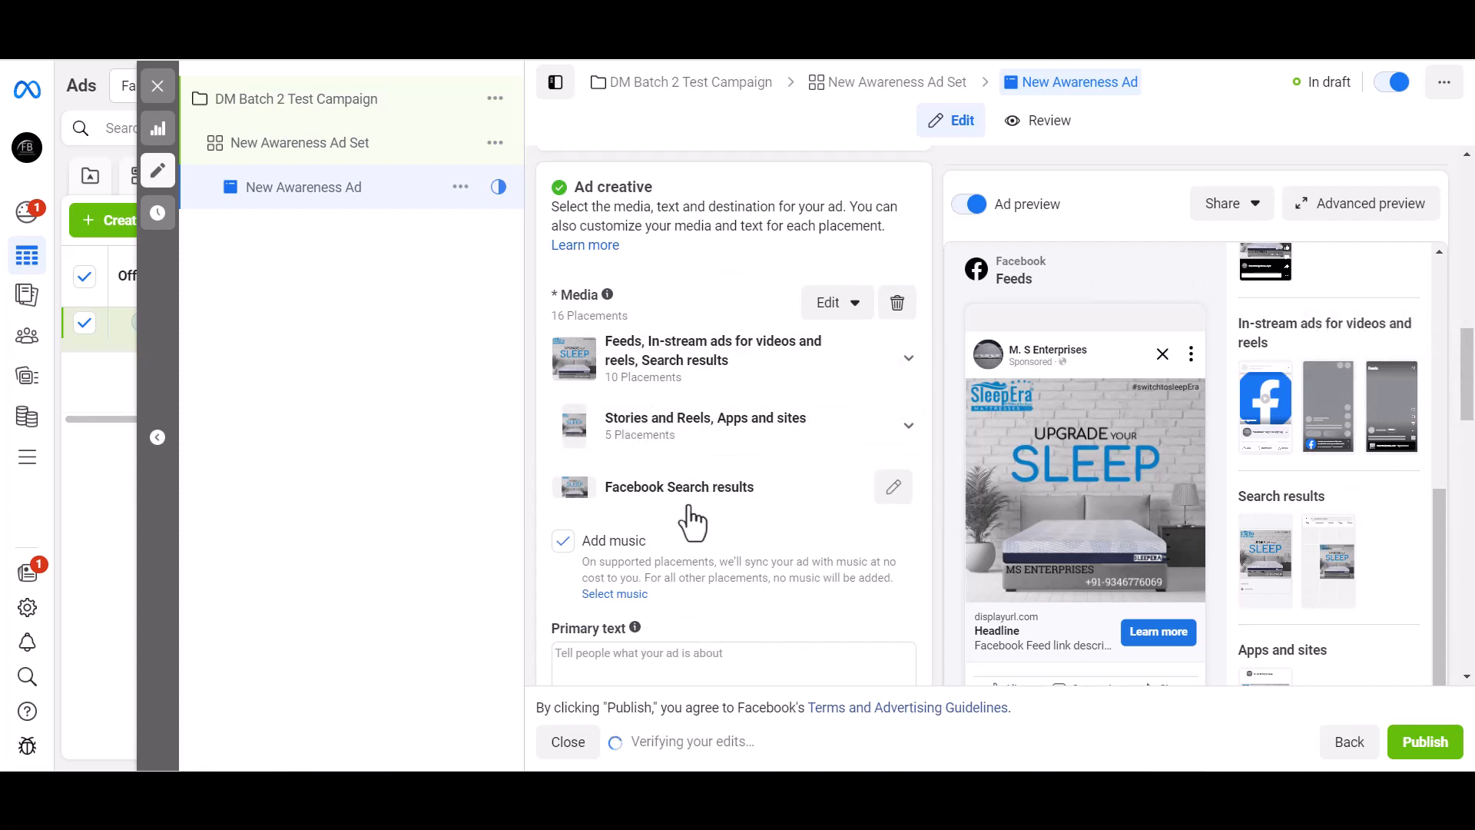
pyautogui.scroll(-1, 684, 524)
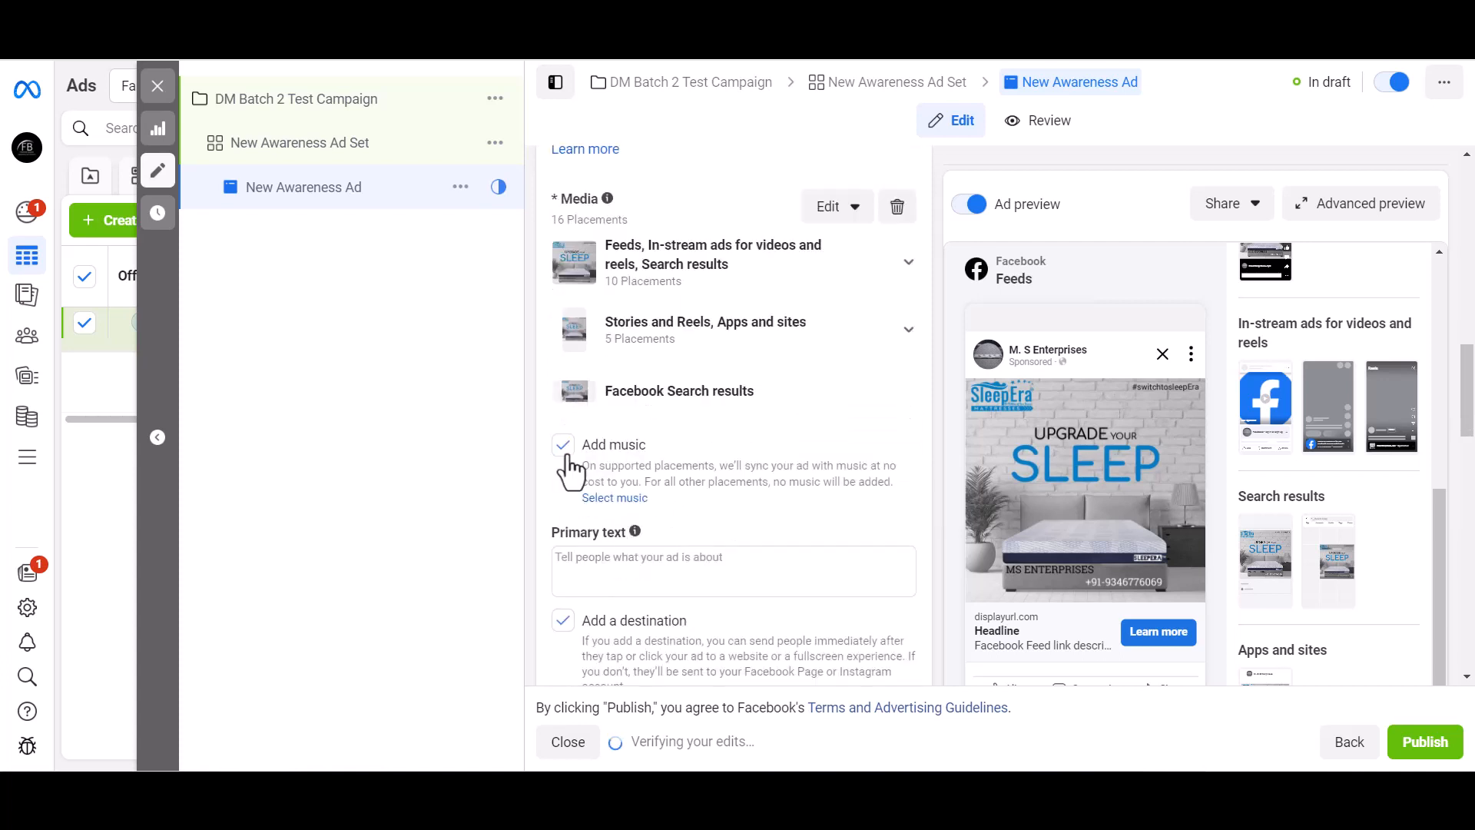
pyautogui.click(604, 498)
pyautogui.click(561, 446)
pyautogui.click(679, 581)
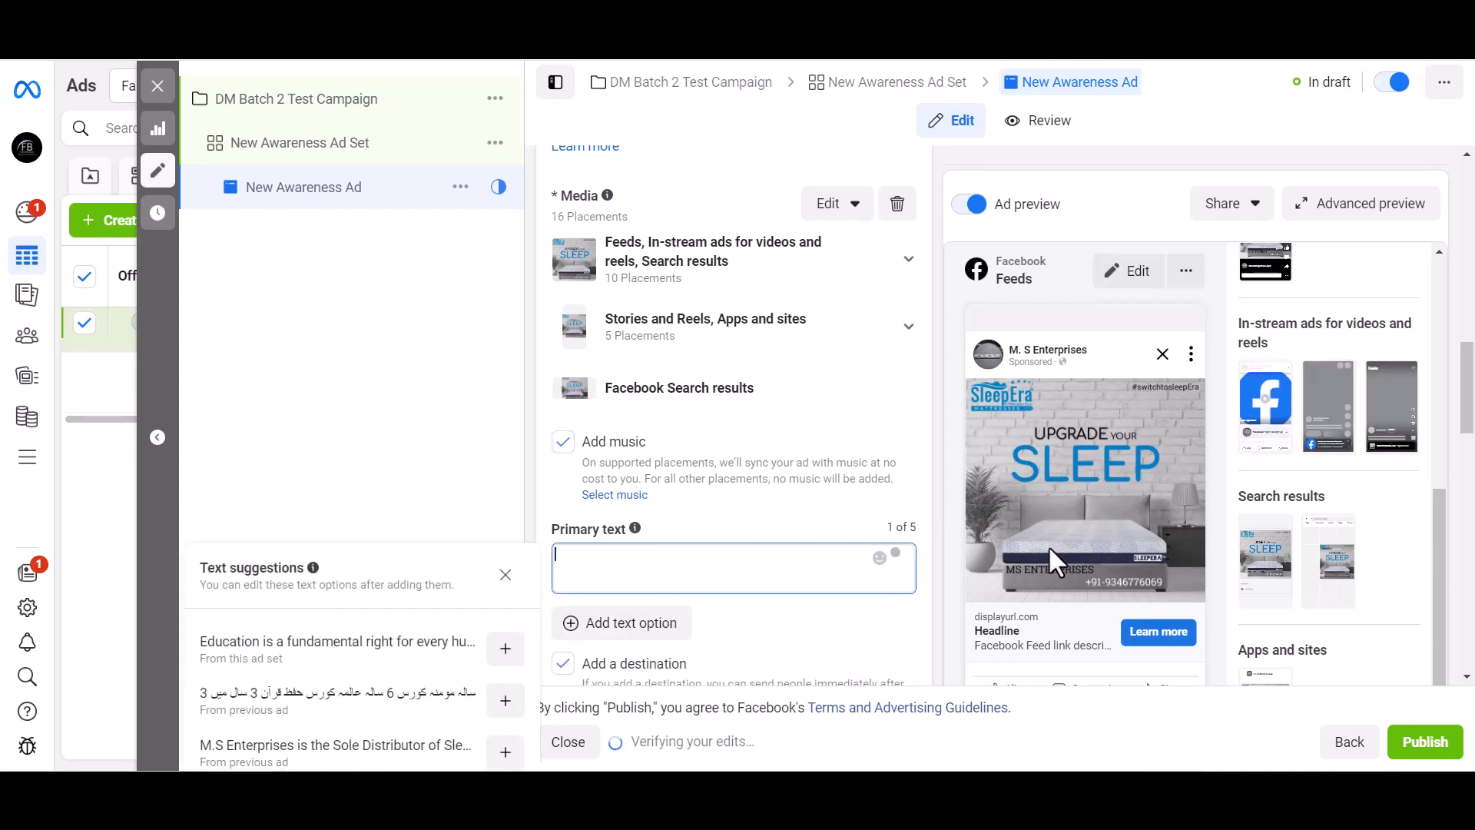
pyautogui.scroll(-1, 803, 568)
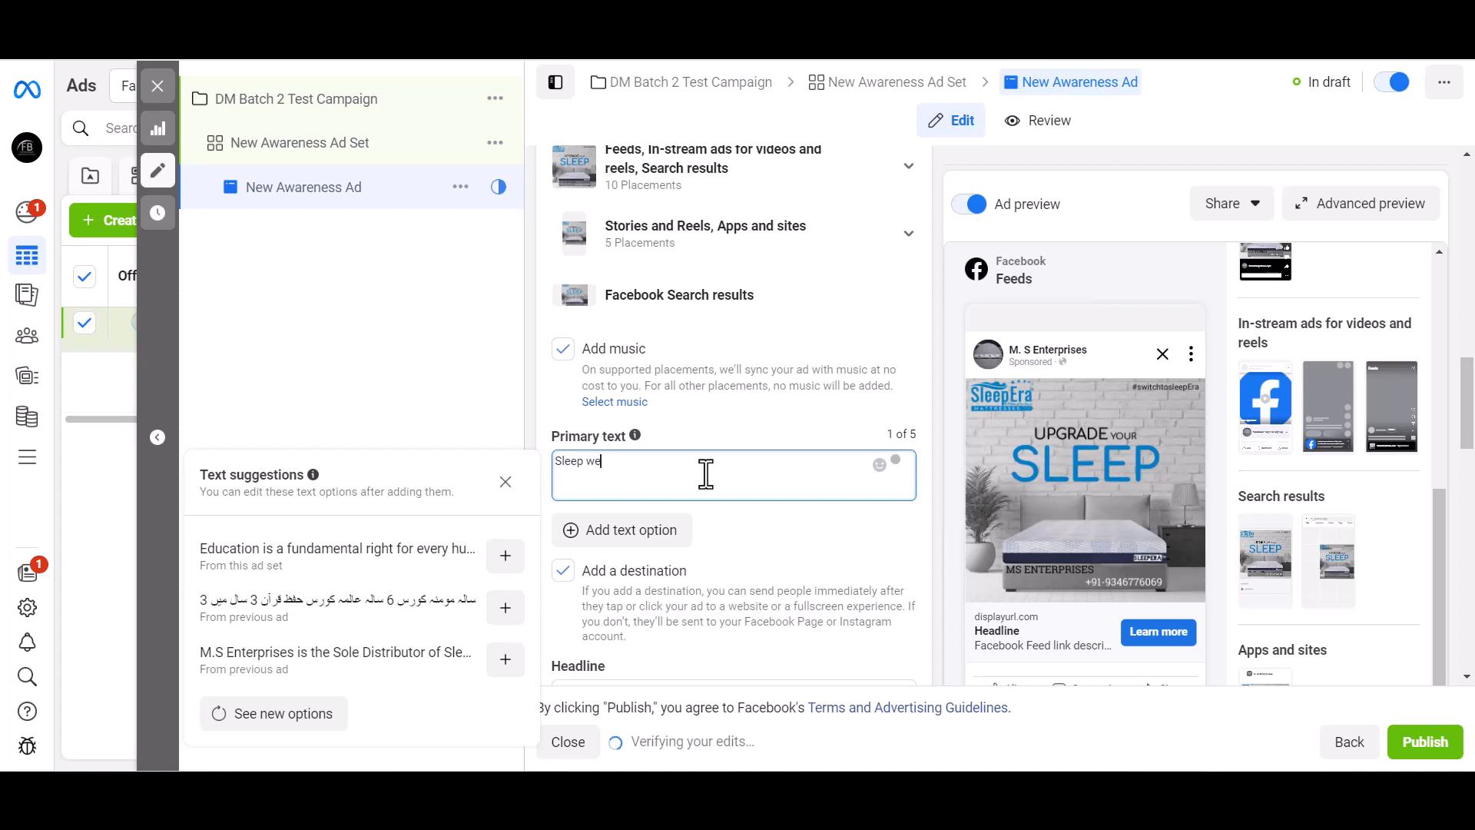
pyautogui.write('ll')
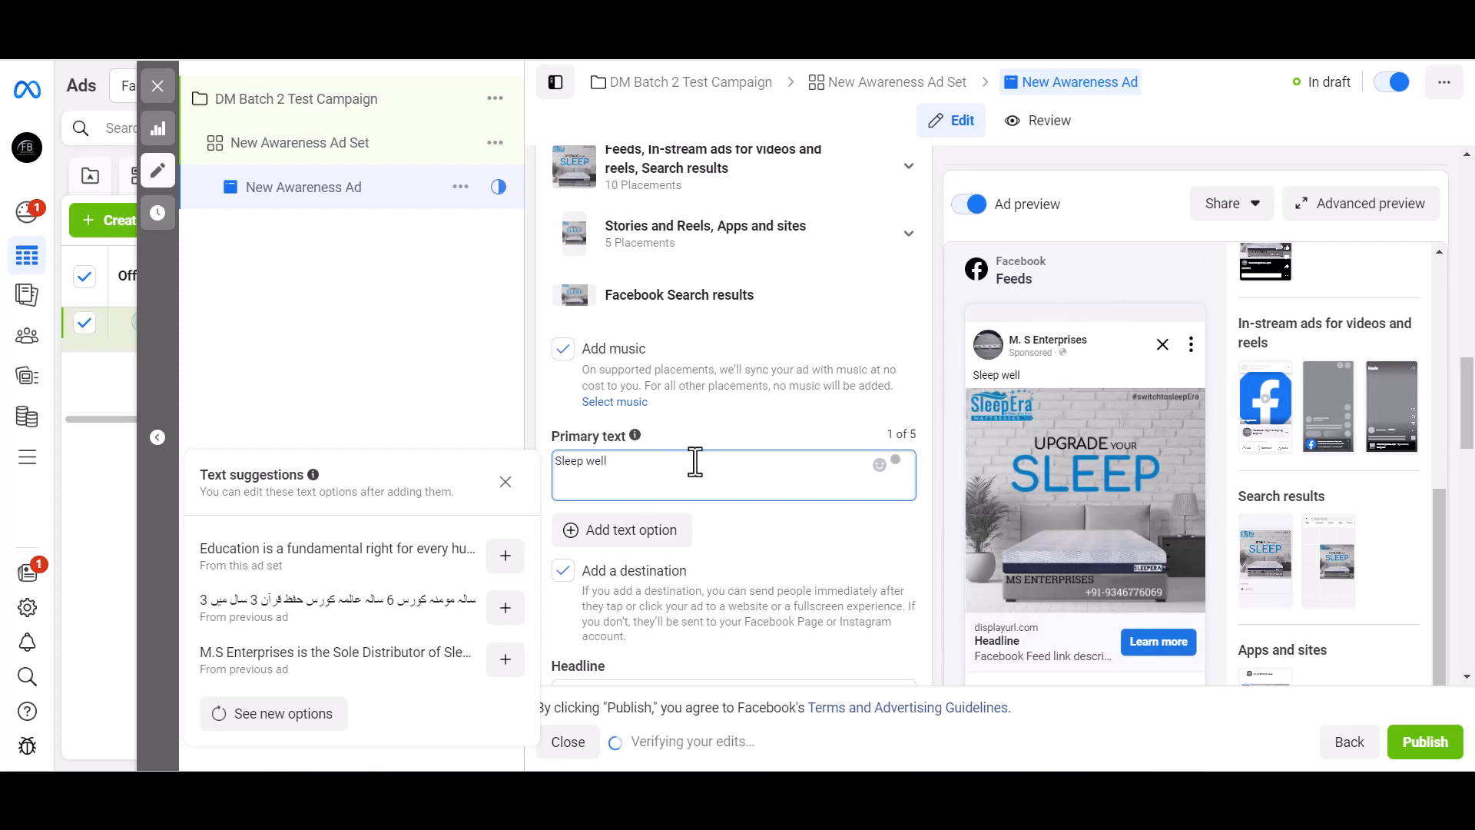
# Add a second primary text option in Urdu reading "آرام سے سو"
pyautogui.click(657, 541)
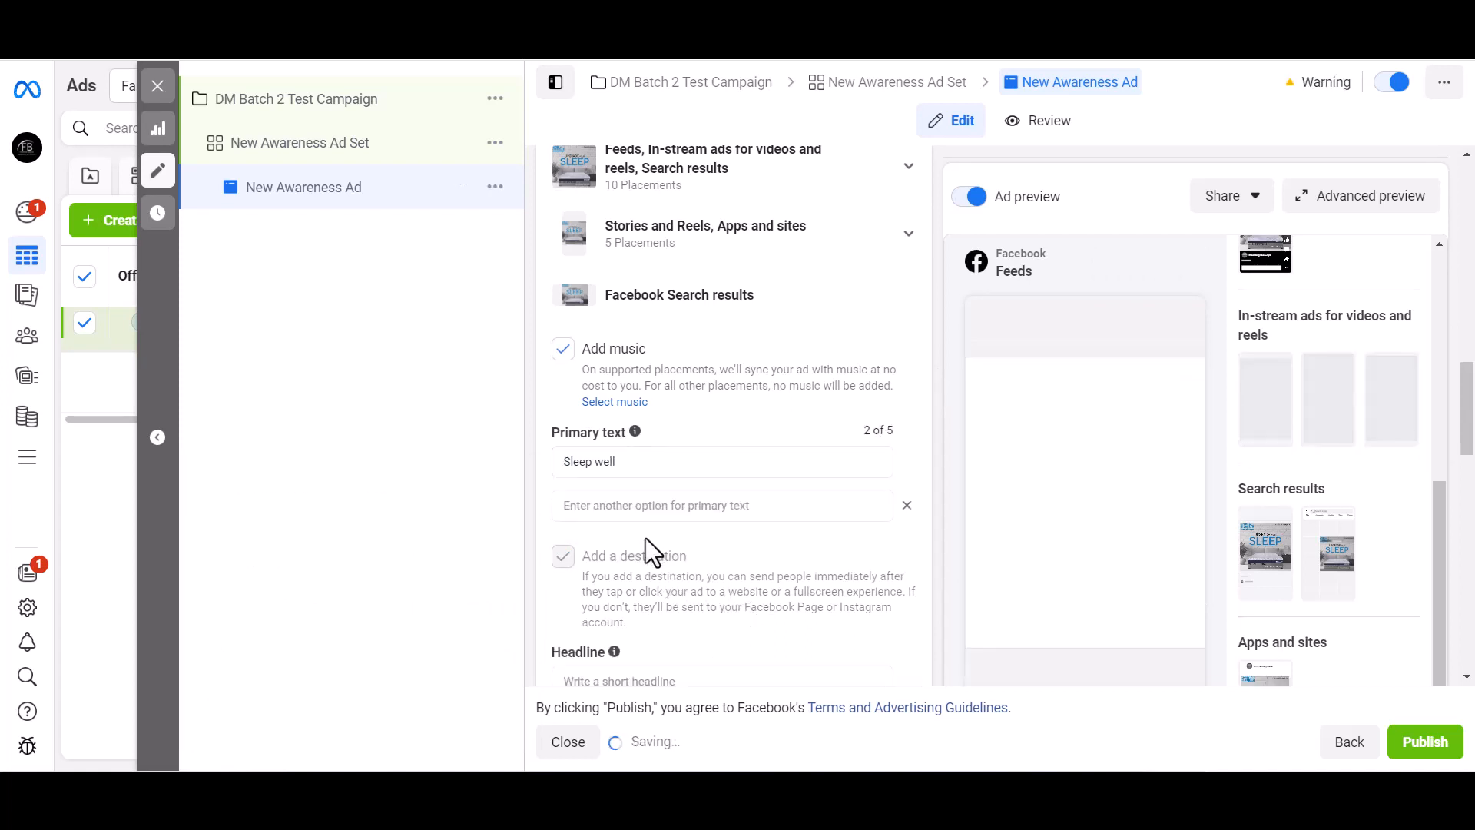
pyautogui.click(647, 504)
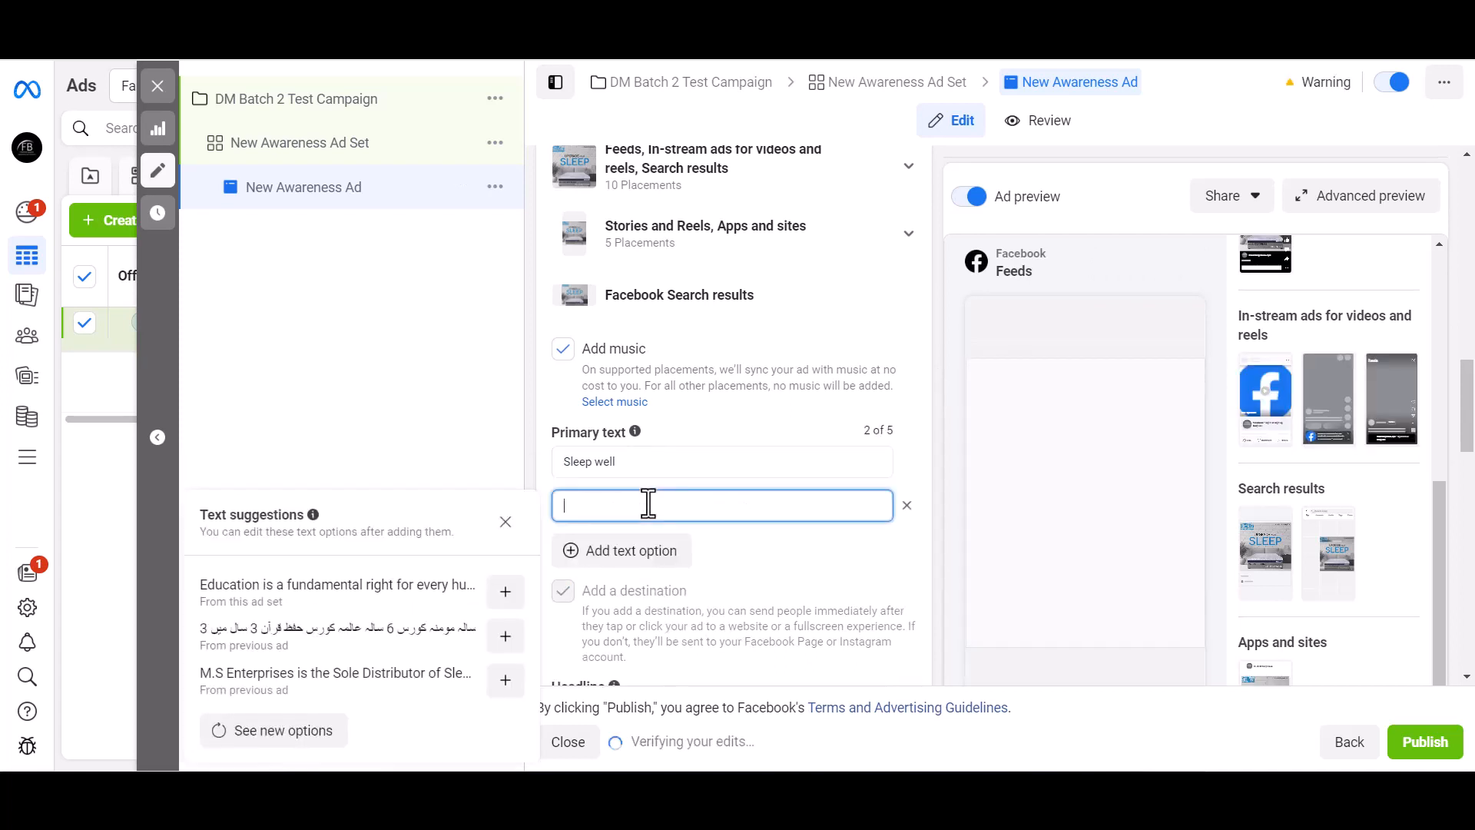
pyautogui.write('Araa')
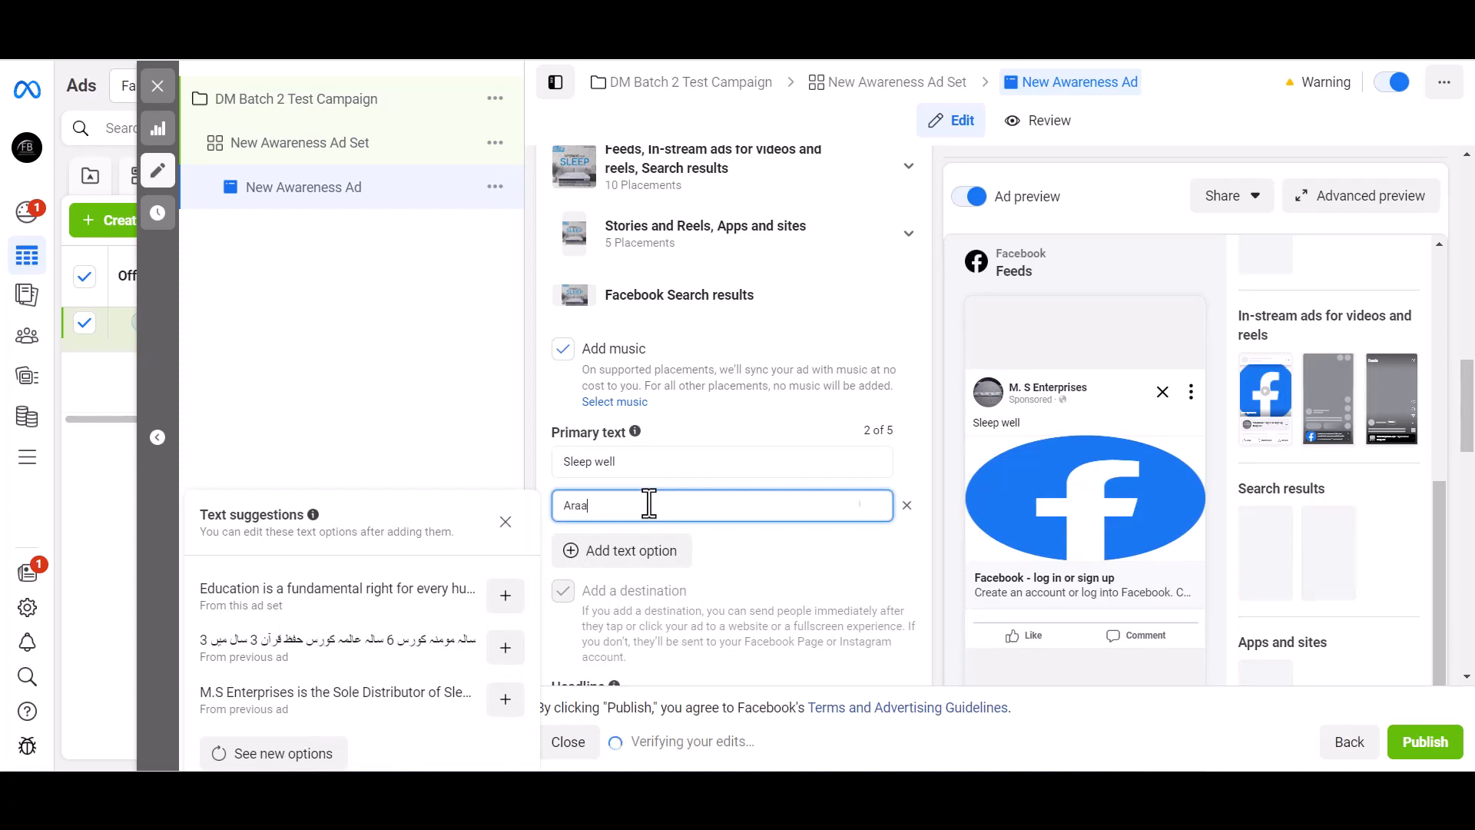
pyautogui.hotkey('ctrl', 'a')
pyautogui.press('super+space')
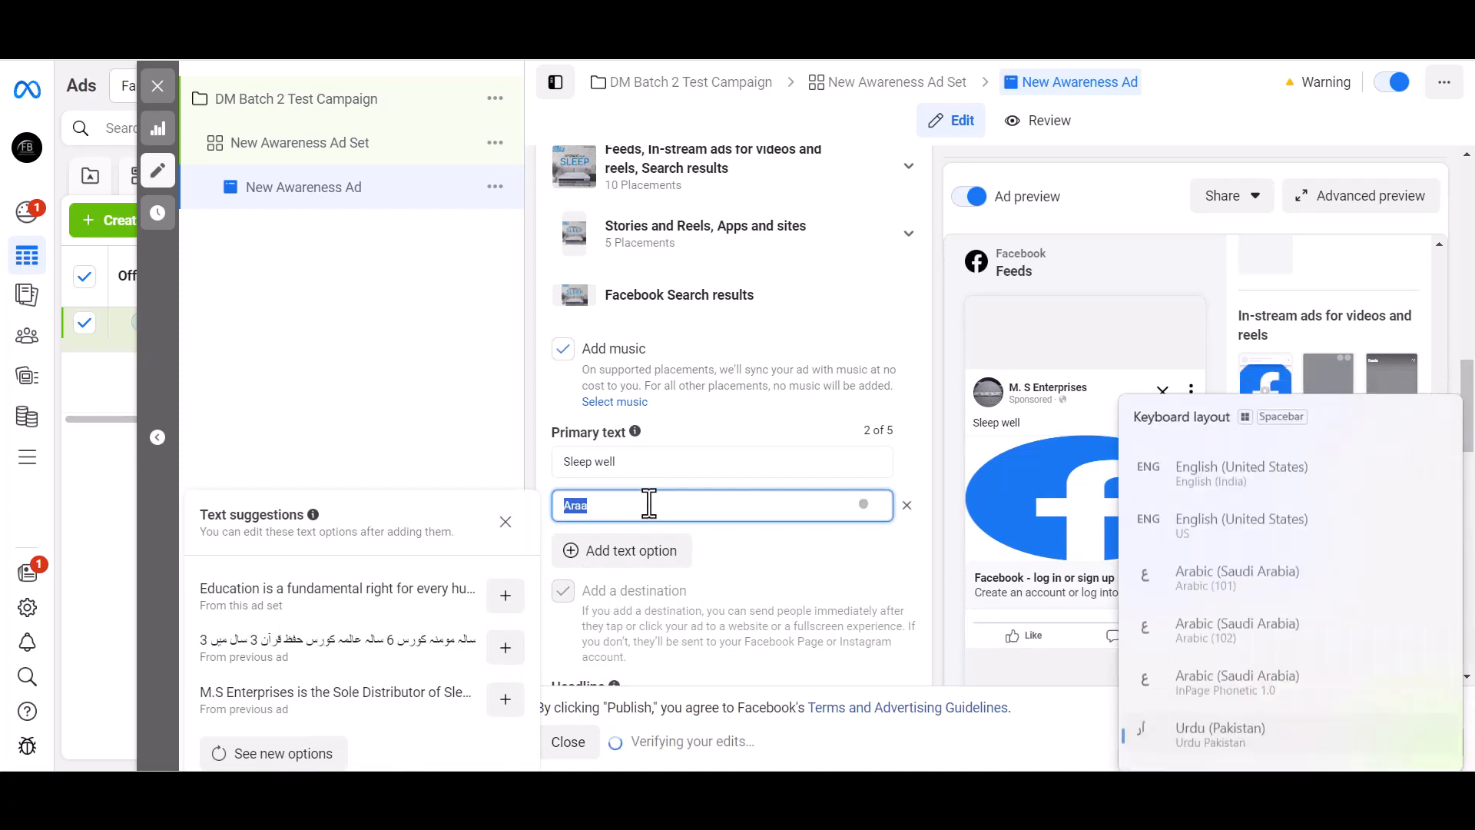
pyautogui.press('BackSpace')
pyautogui.write('آرام ')
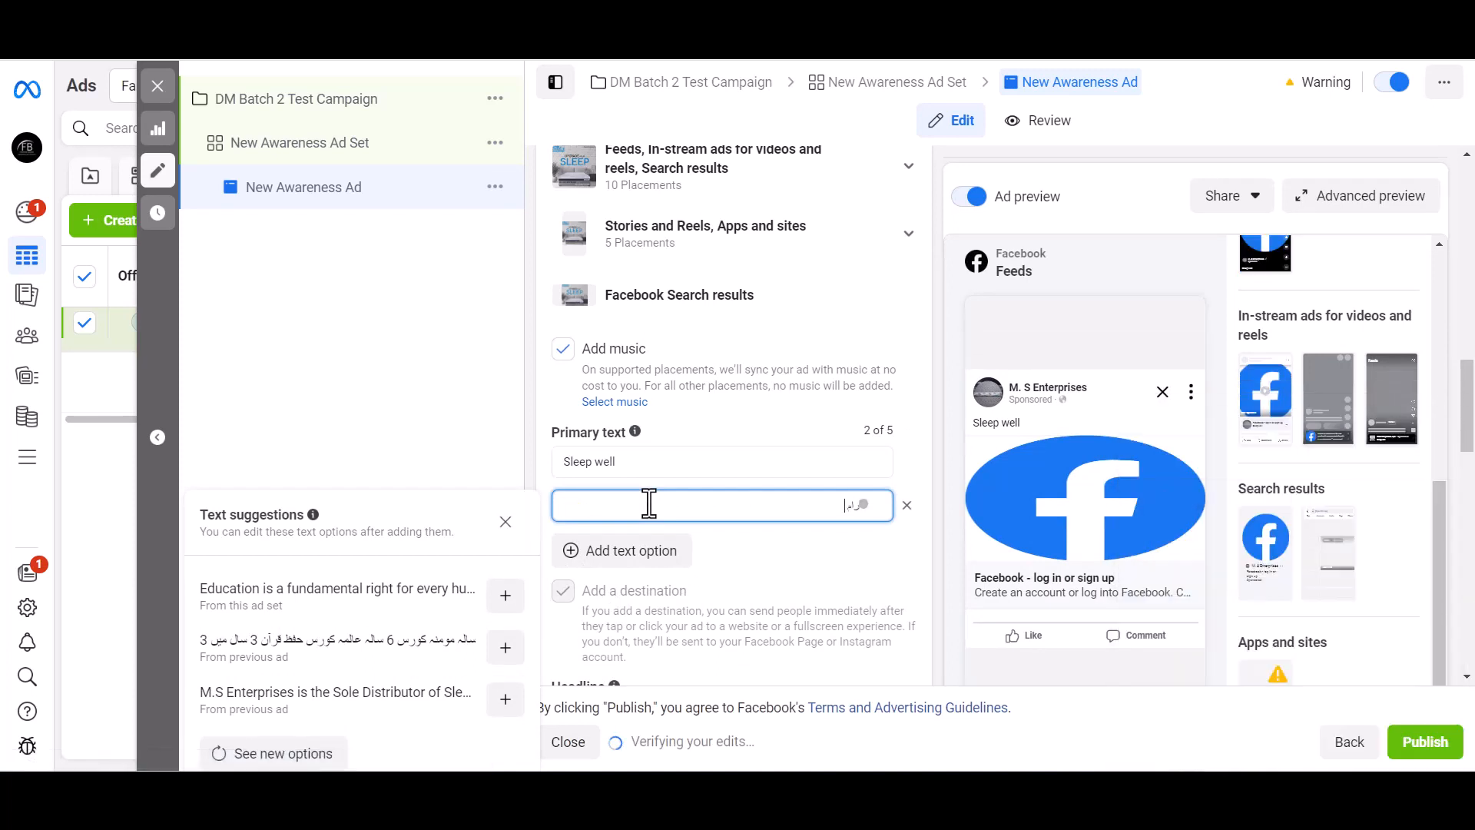
pyautogui.write('رام سے سو')
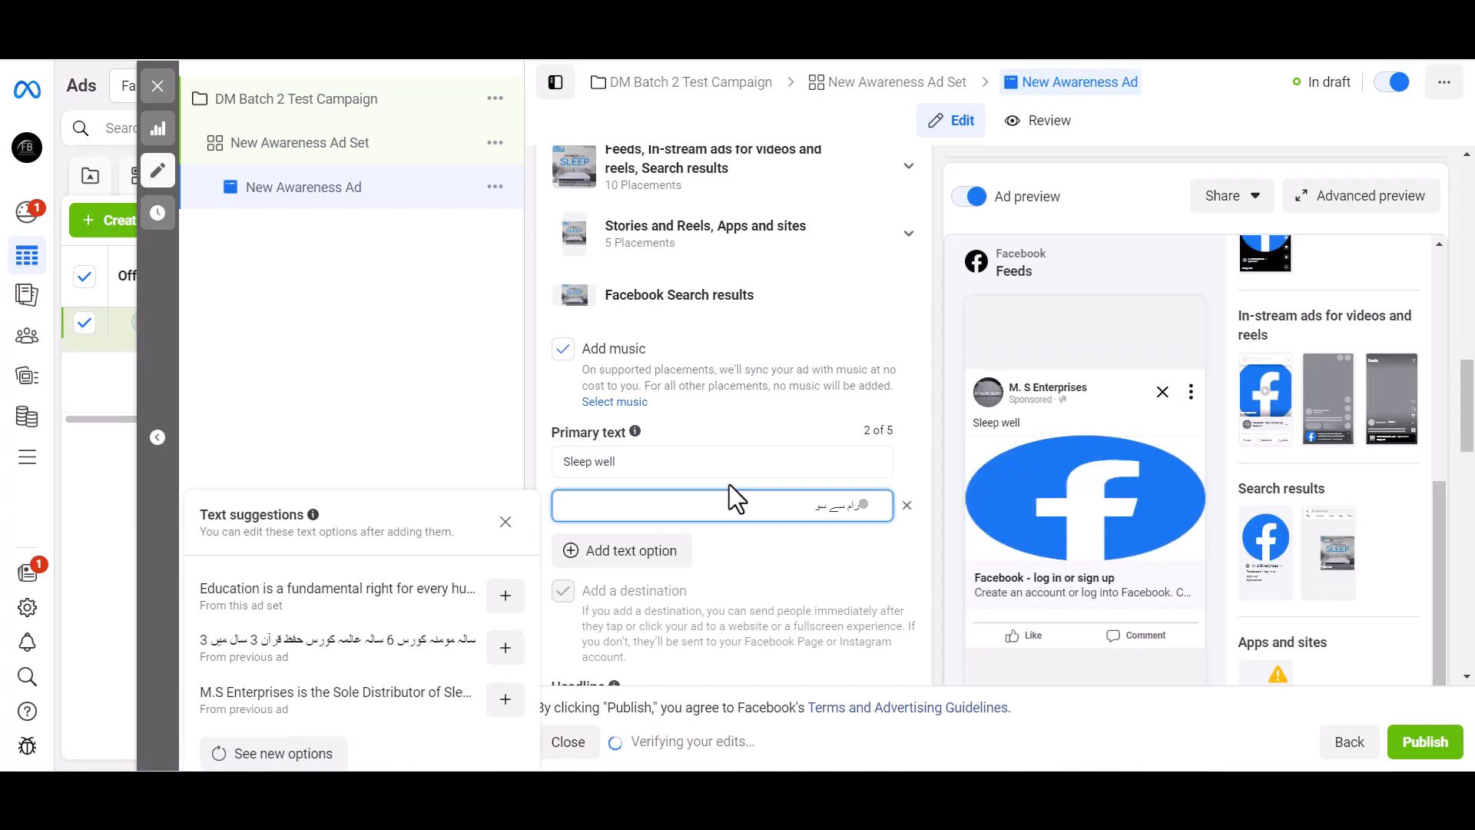
# Check the ad preview and remove the second, Urdu primary text option
pyautogui.scroll(-4, 1099, 526)
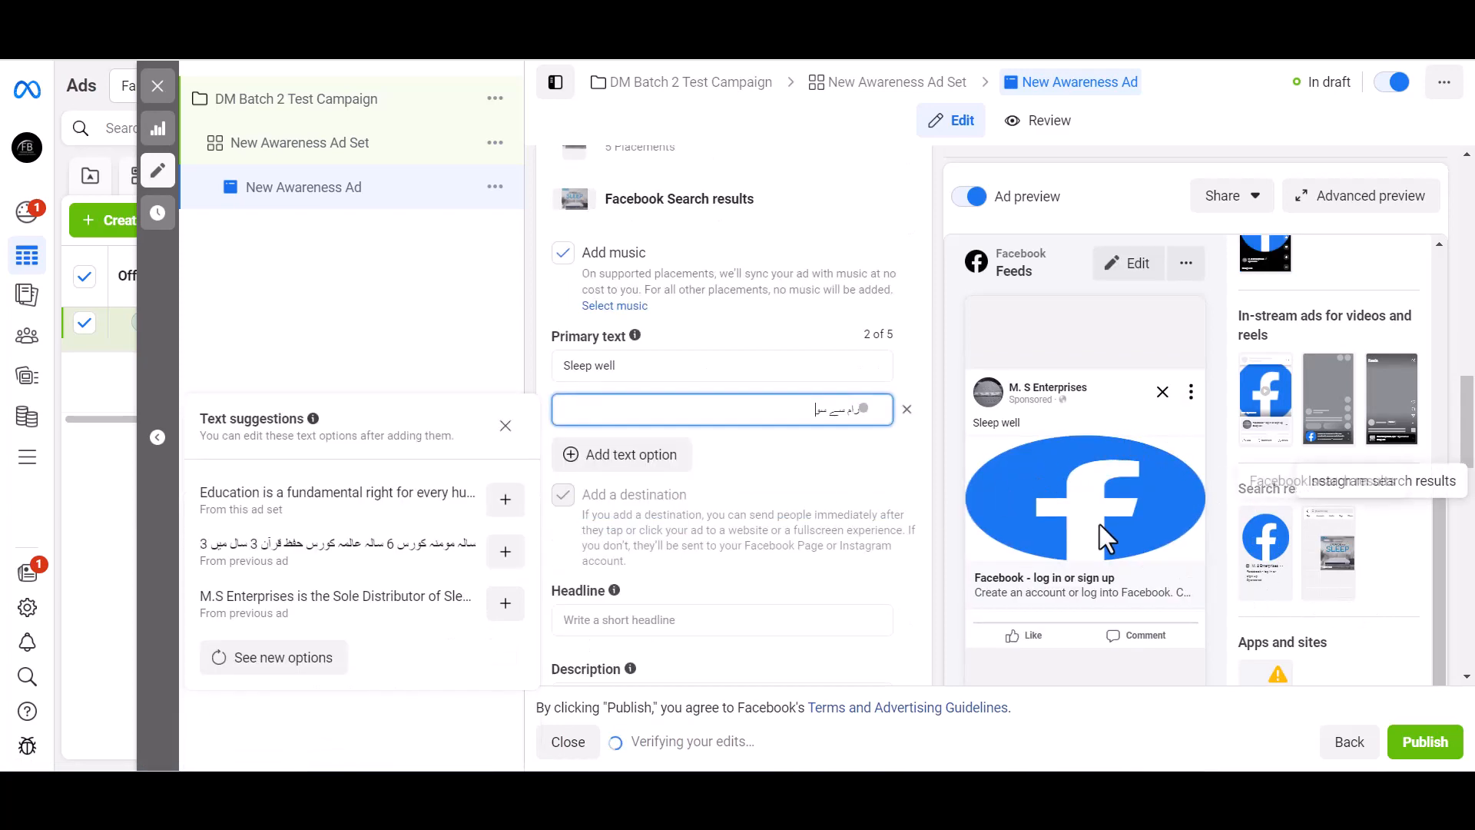
pyautogui.scroll(3, 768, 425)
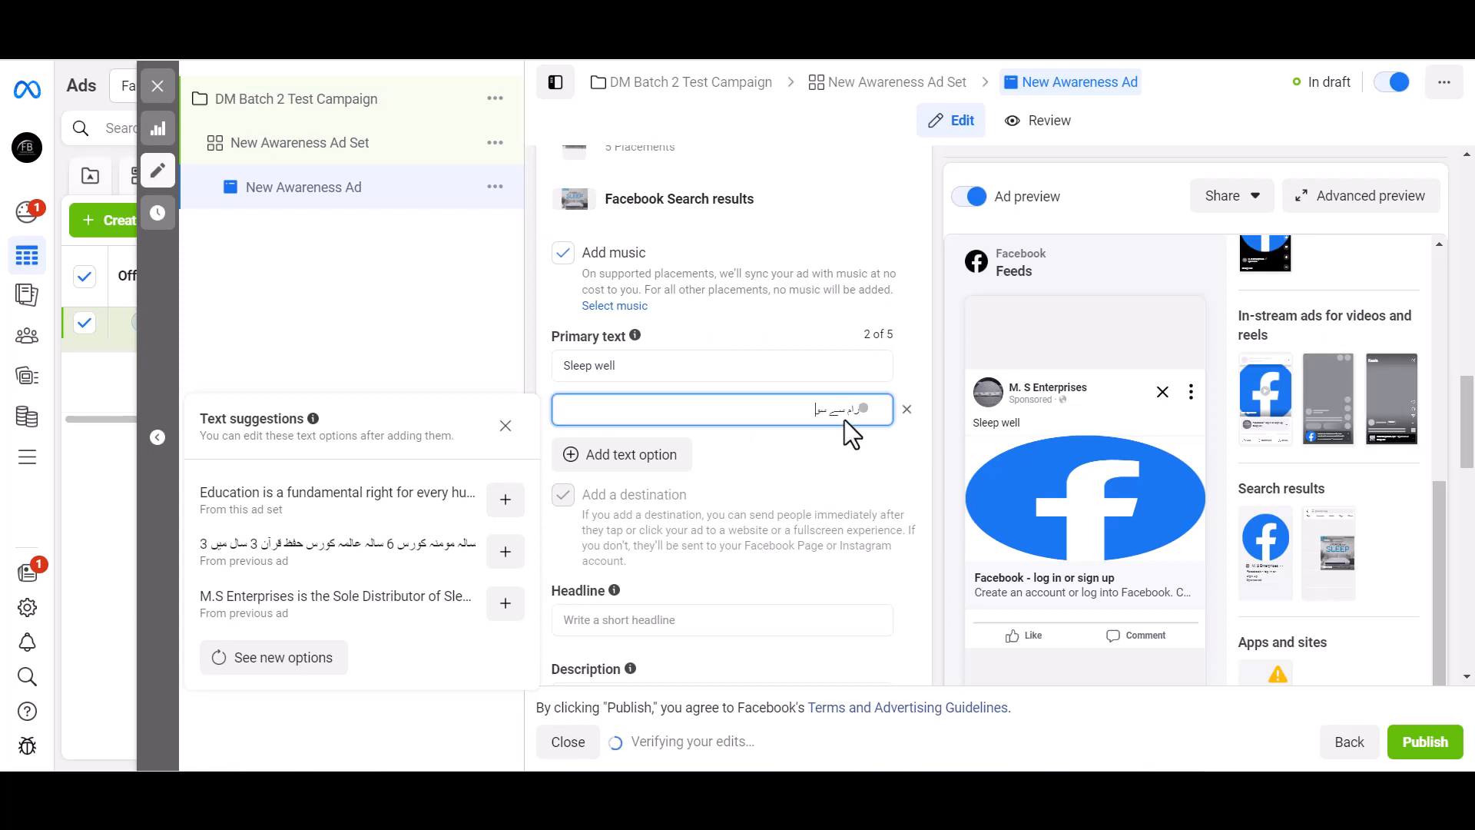
pyautogui.click(905, 412)
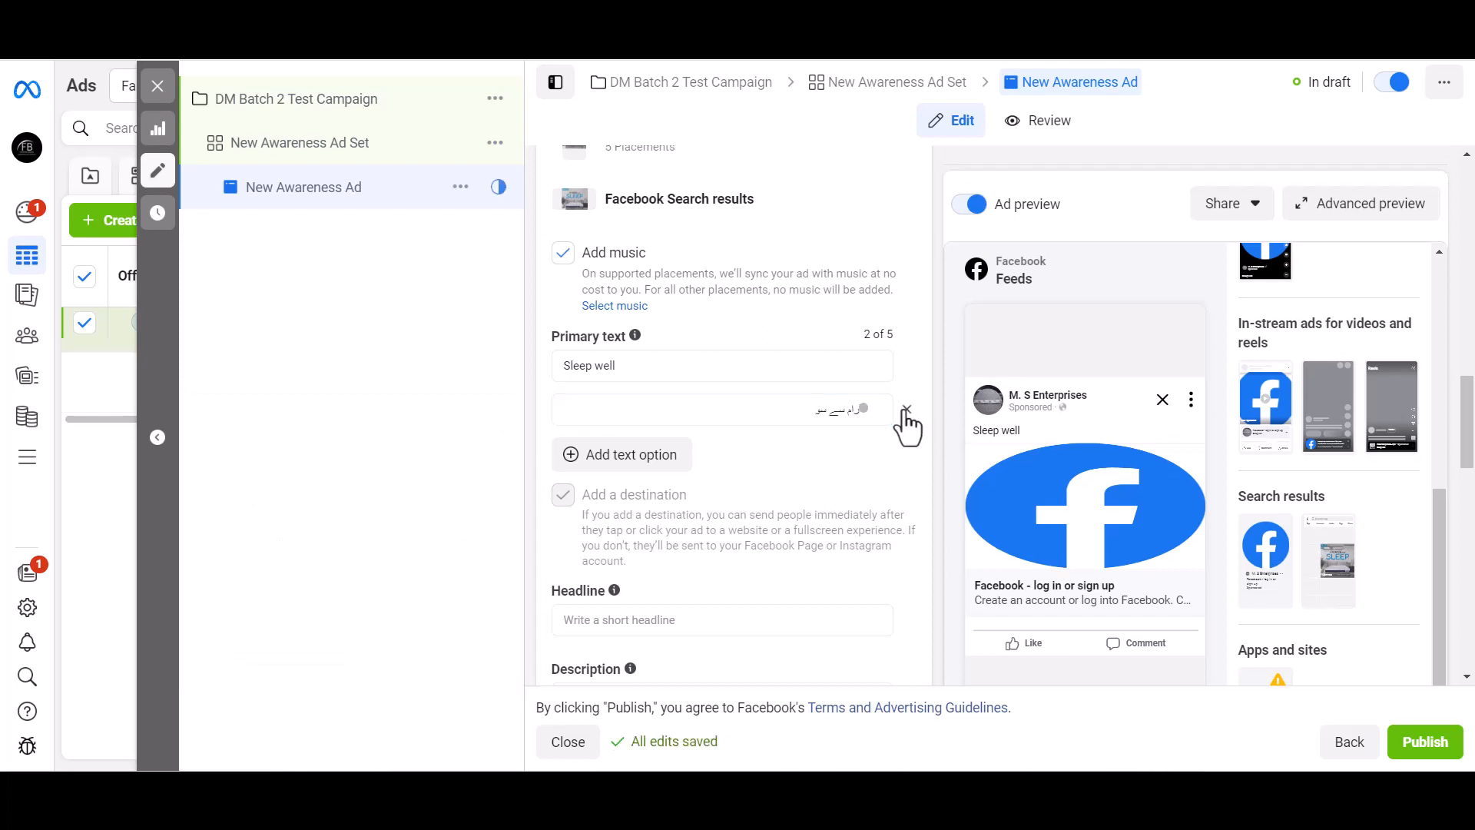
pyautogui.click(906, 409)
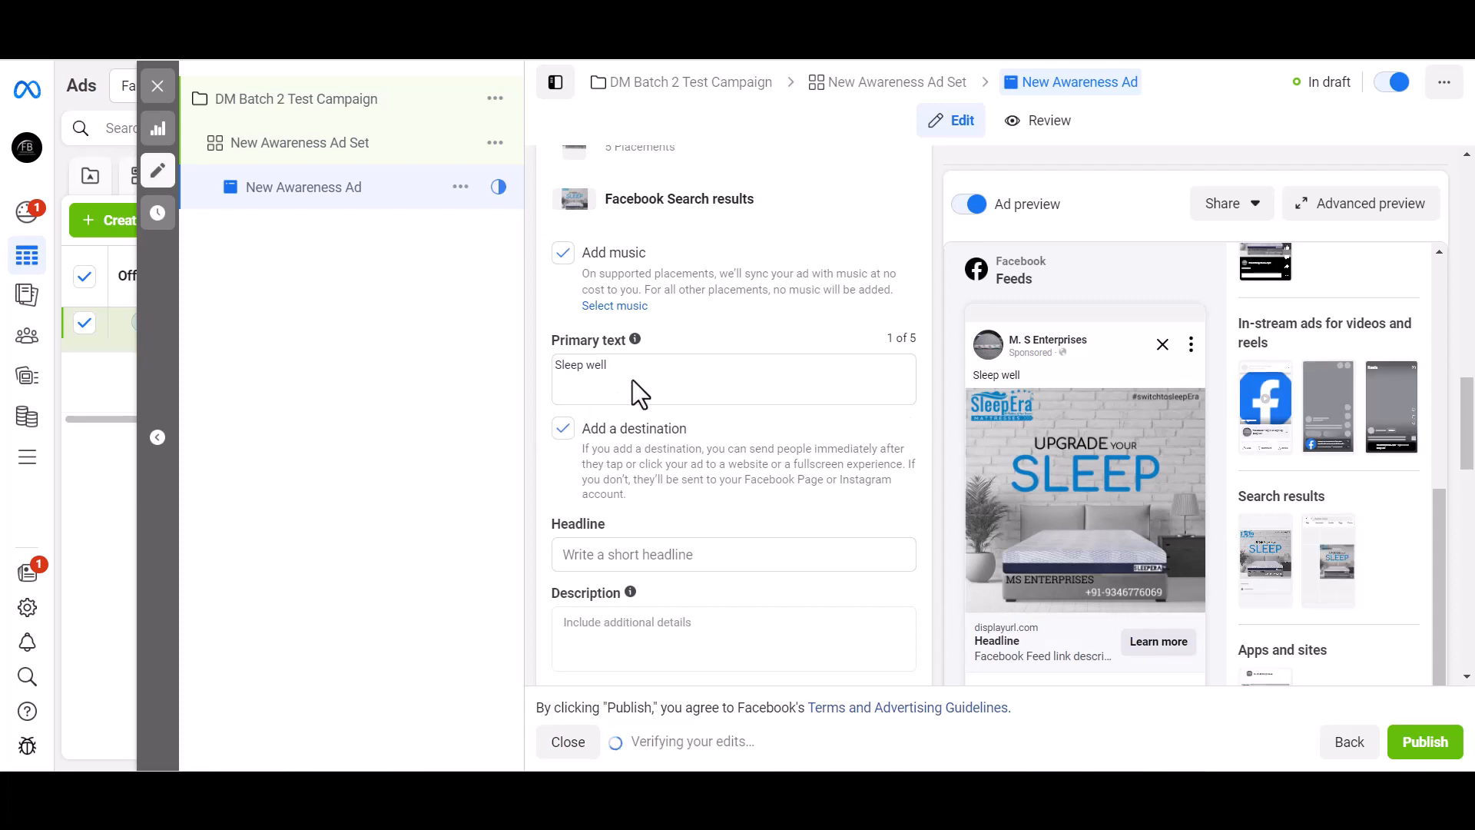
# Enter "Sleep Well" as the ad headline
pyautogui.click(624, 559)
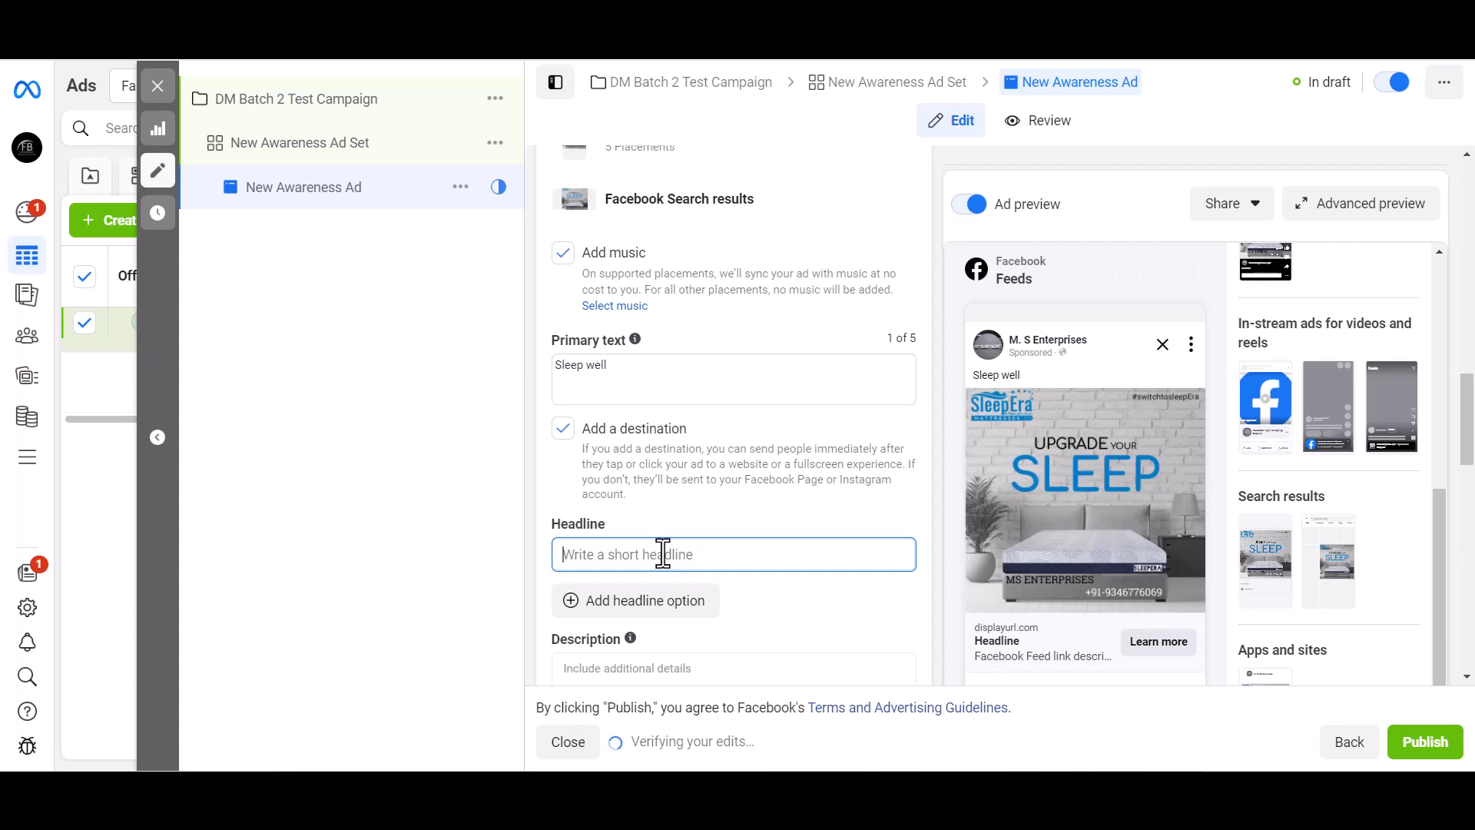
pyautogui.write('صلعع')
pyautogui.hotkey('ctrl', 'a')
pyautogui.write('Sle')
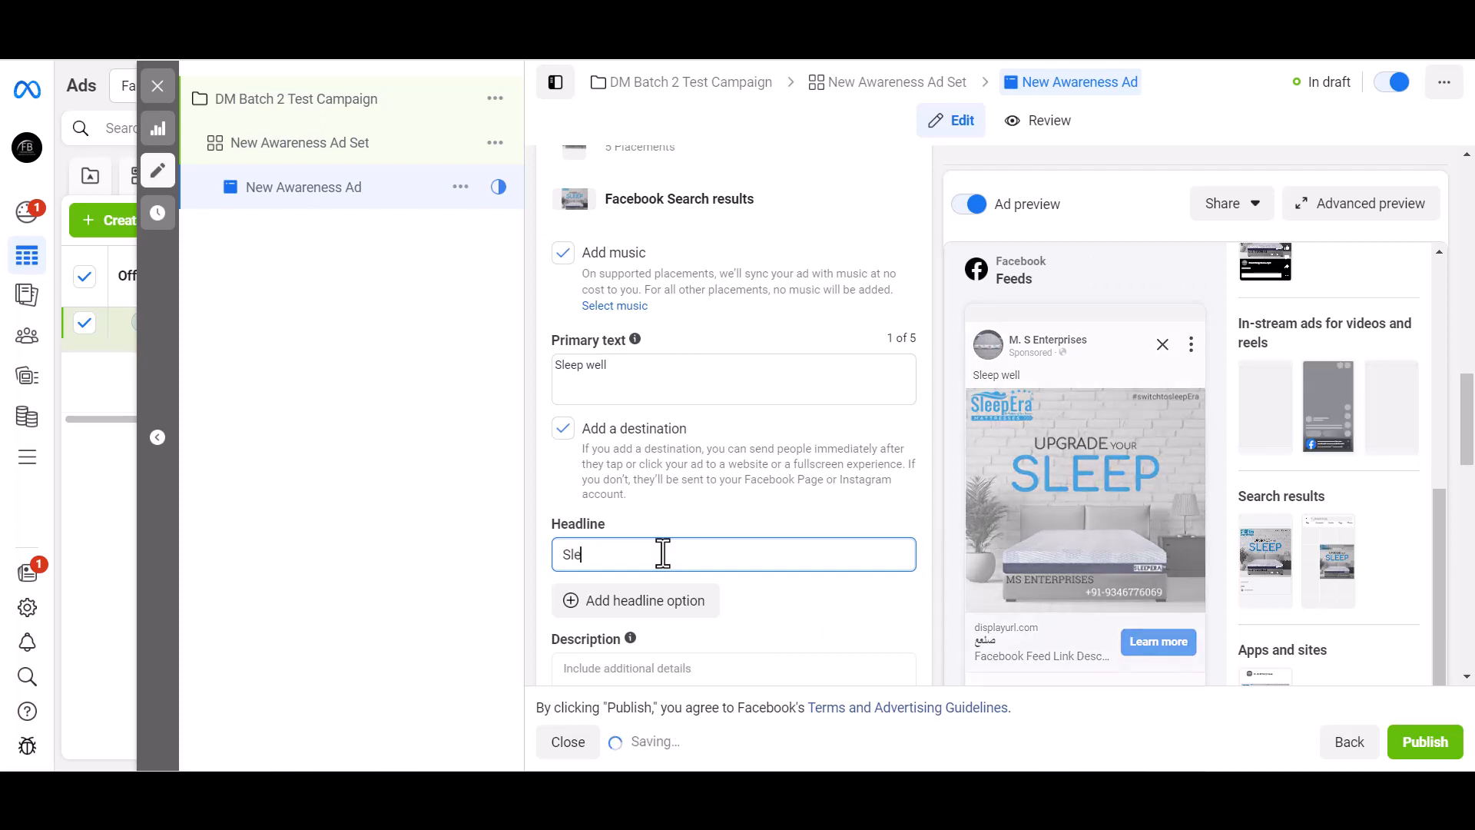
pyautogui.write('ep Well')
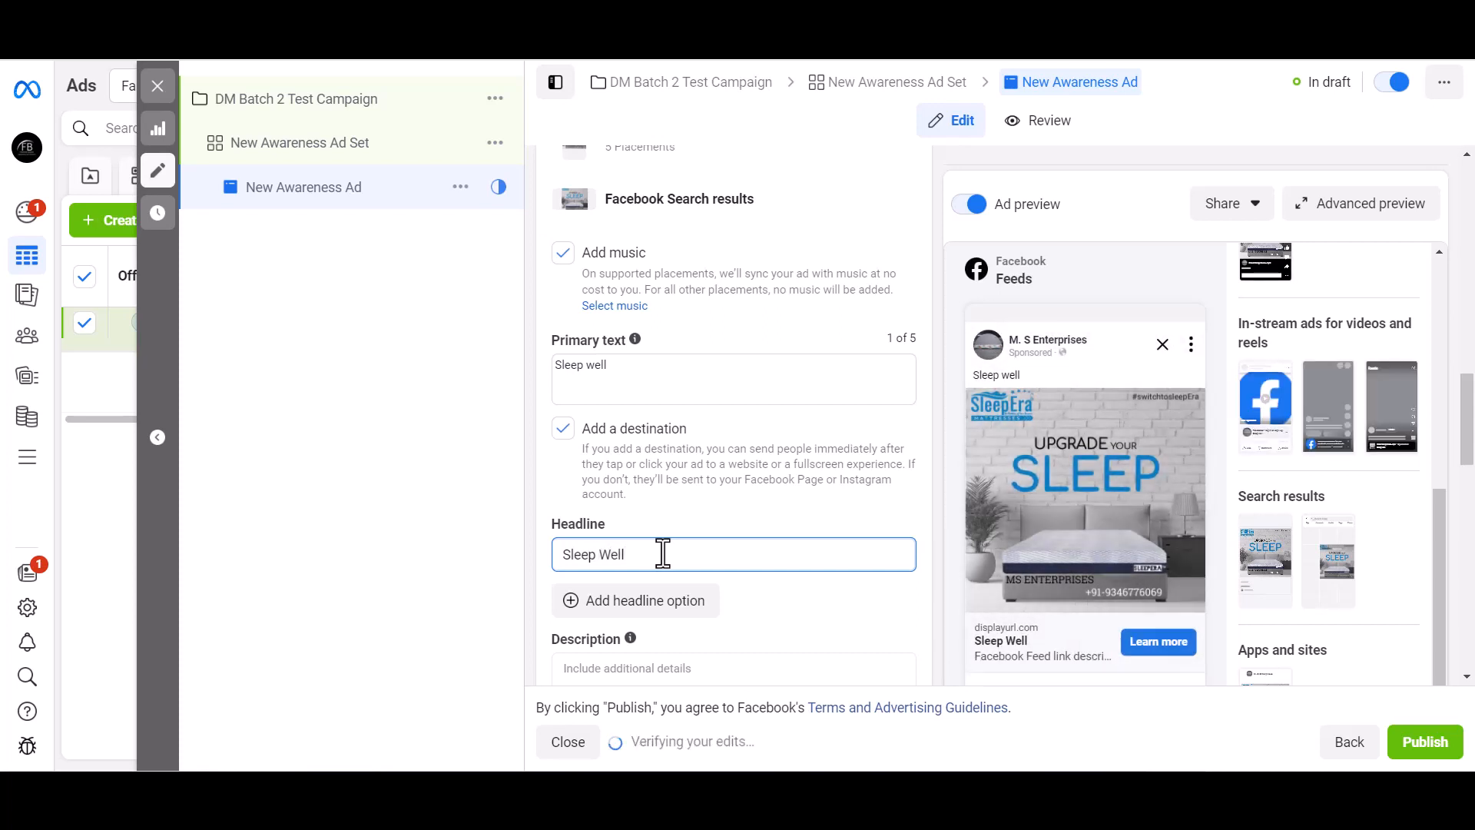
# Replace the ad headline with "Kya Apko Neend Nahi Aari?"
pyautogui.hotkey('ctrl', 'a')
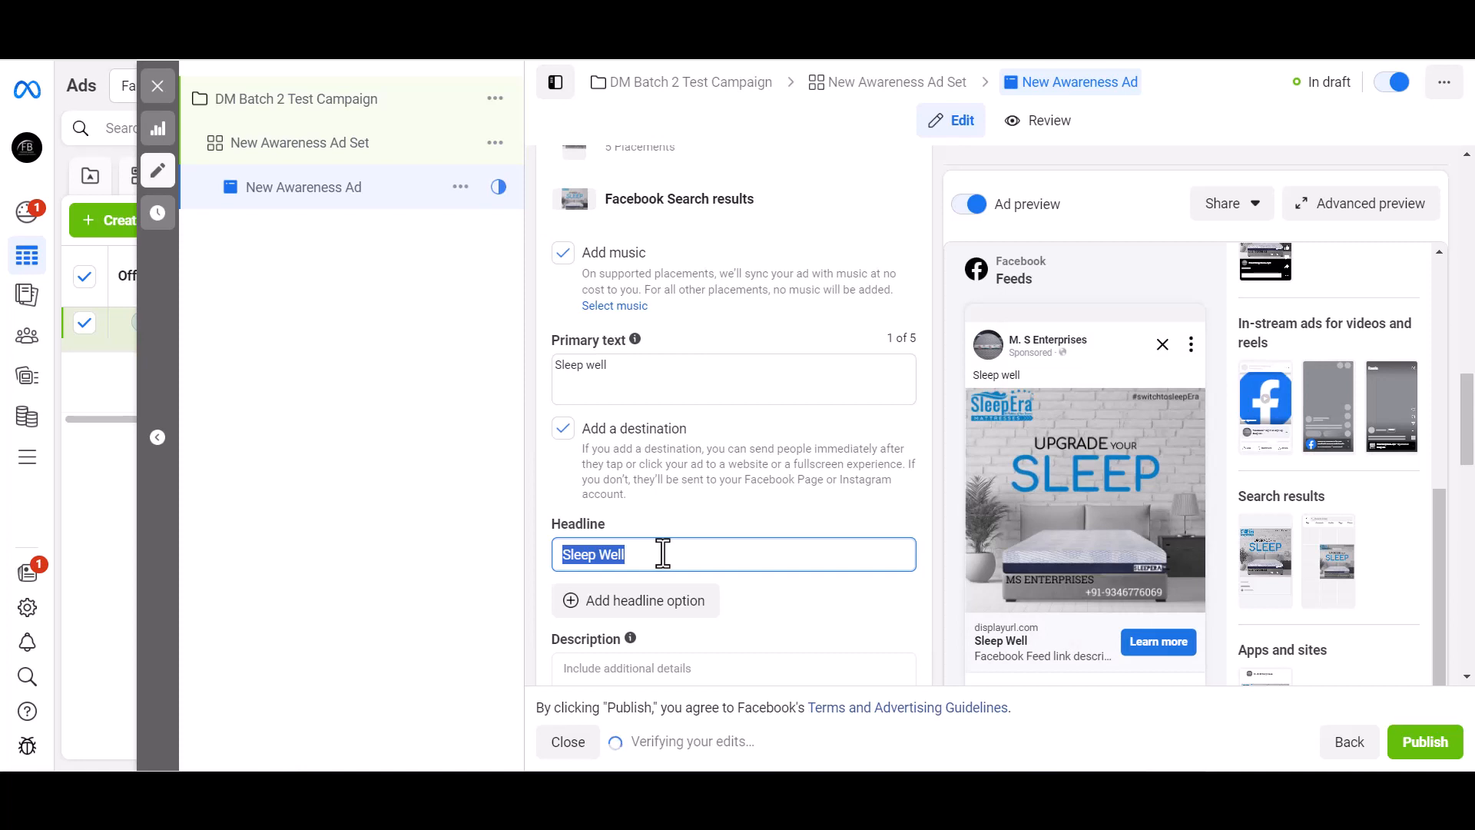
pyautogui.write('Kya Apko')
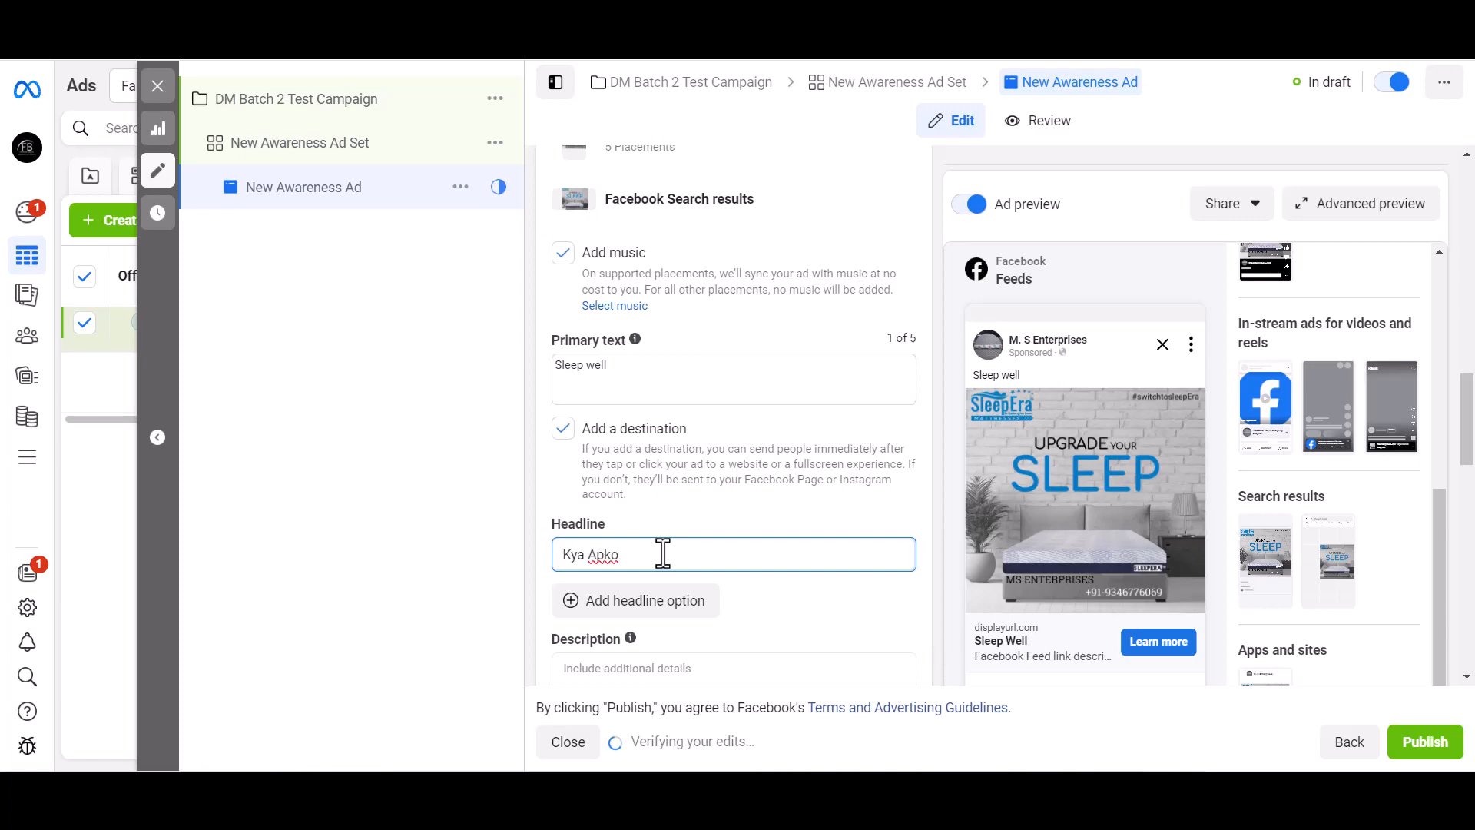
pyautogui.write(' Ne')
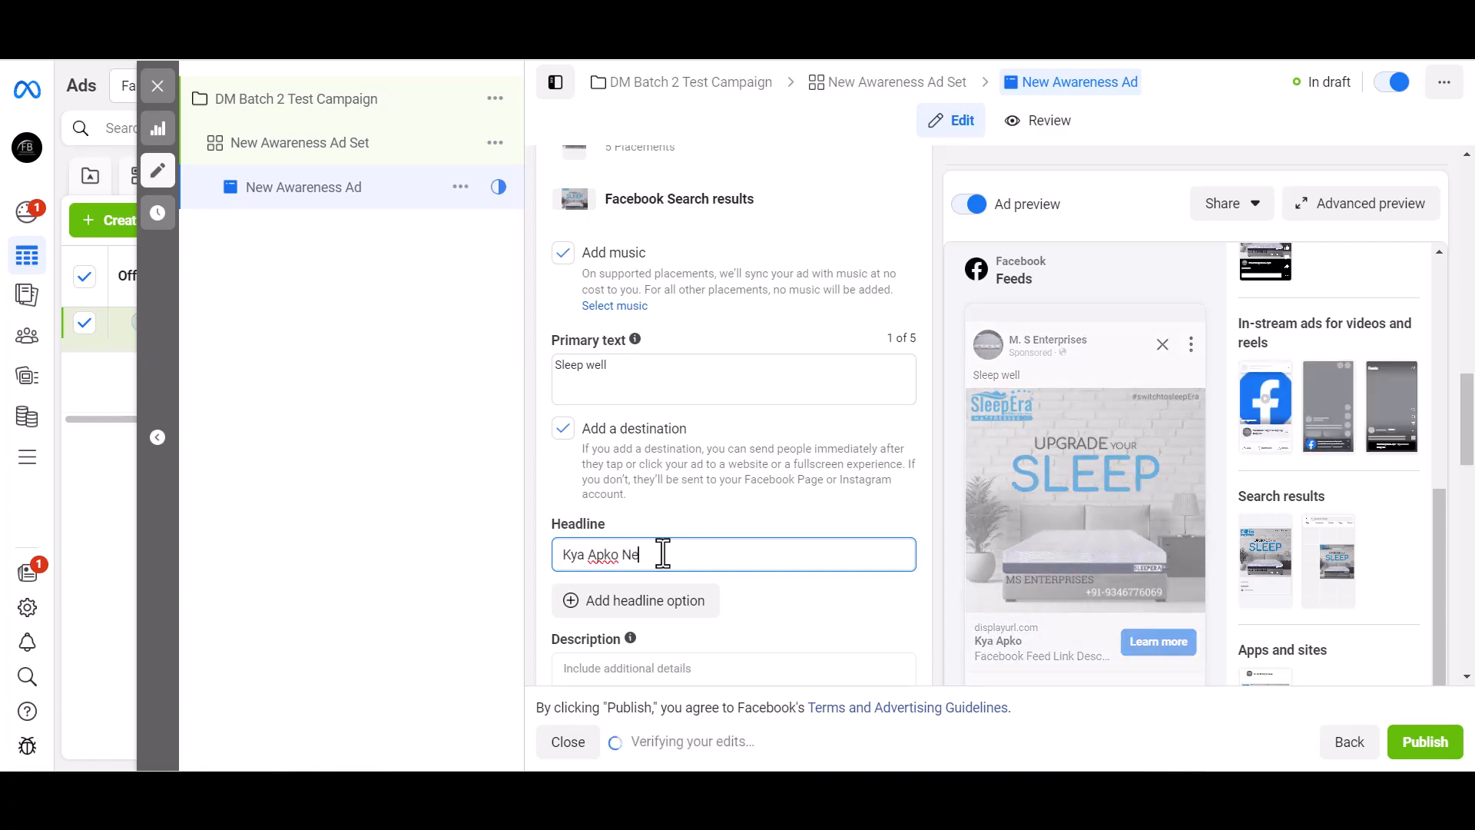
pyautogui.write('end Nahi ')
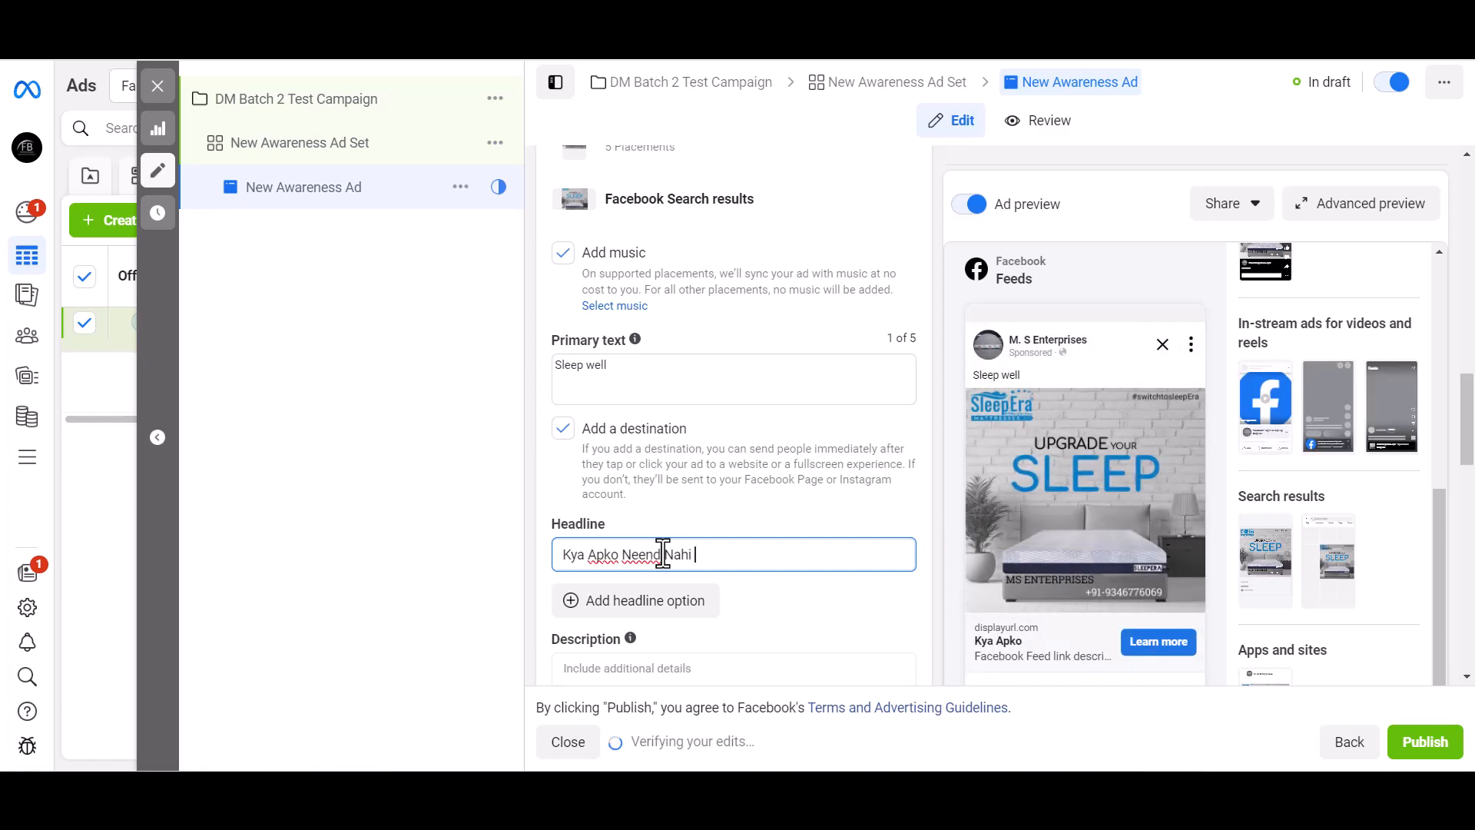
pyautogui.write('Aa')
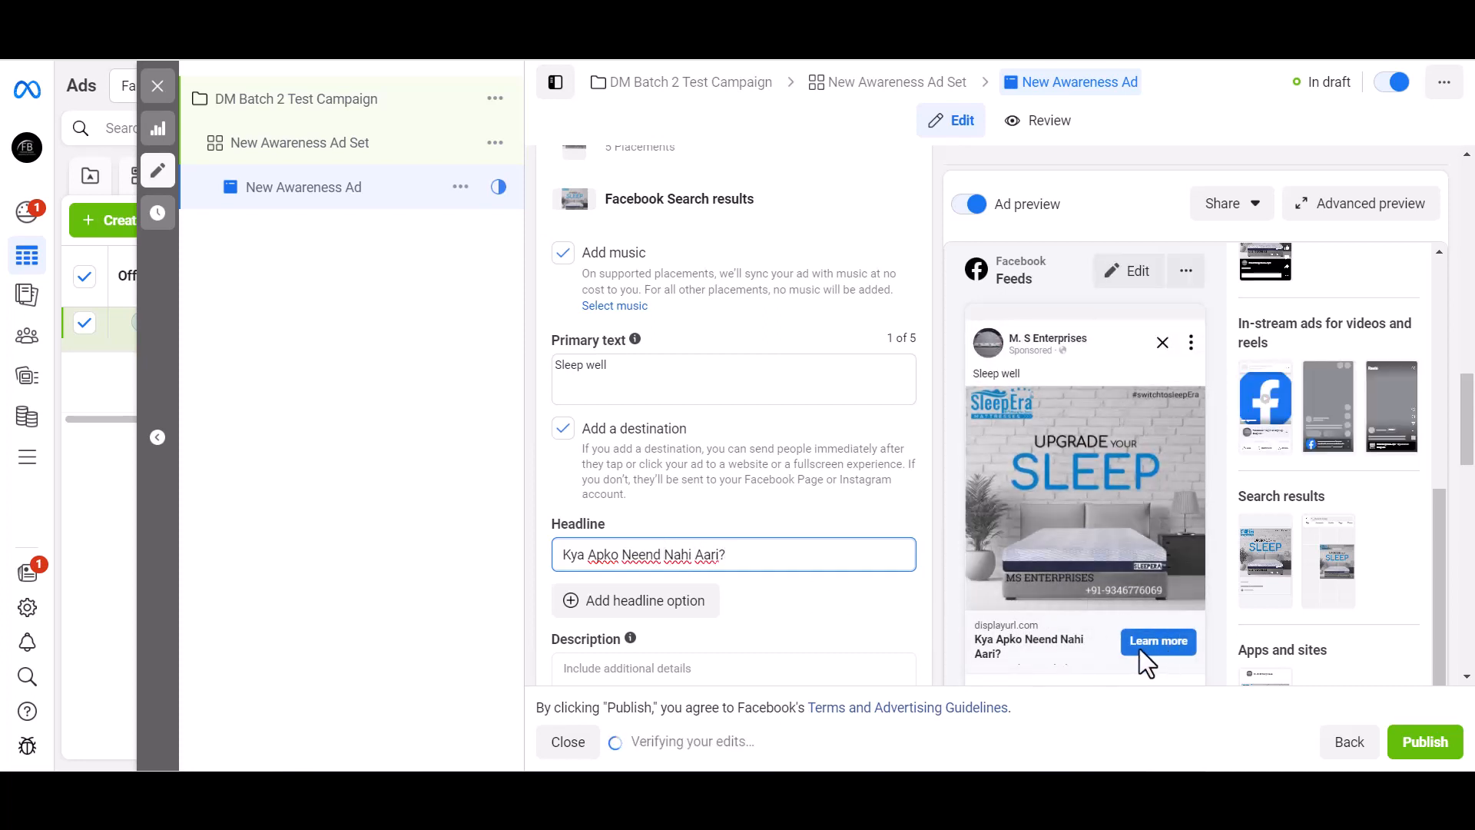
# Bring up the text suggestions for the ad description and refresh them to see new options
pyautogui.scroll(-1, 882, 593)
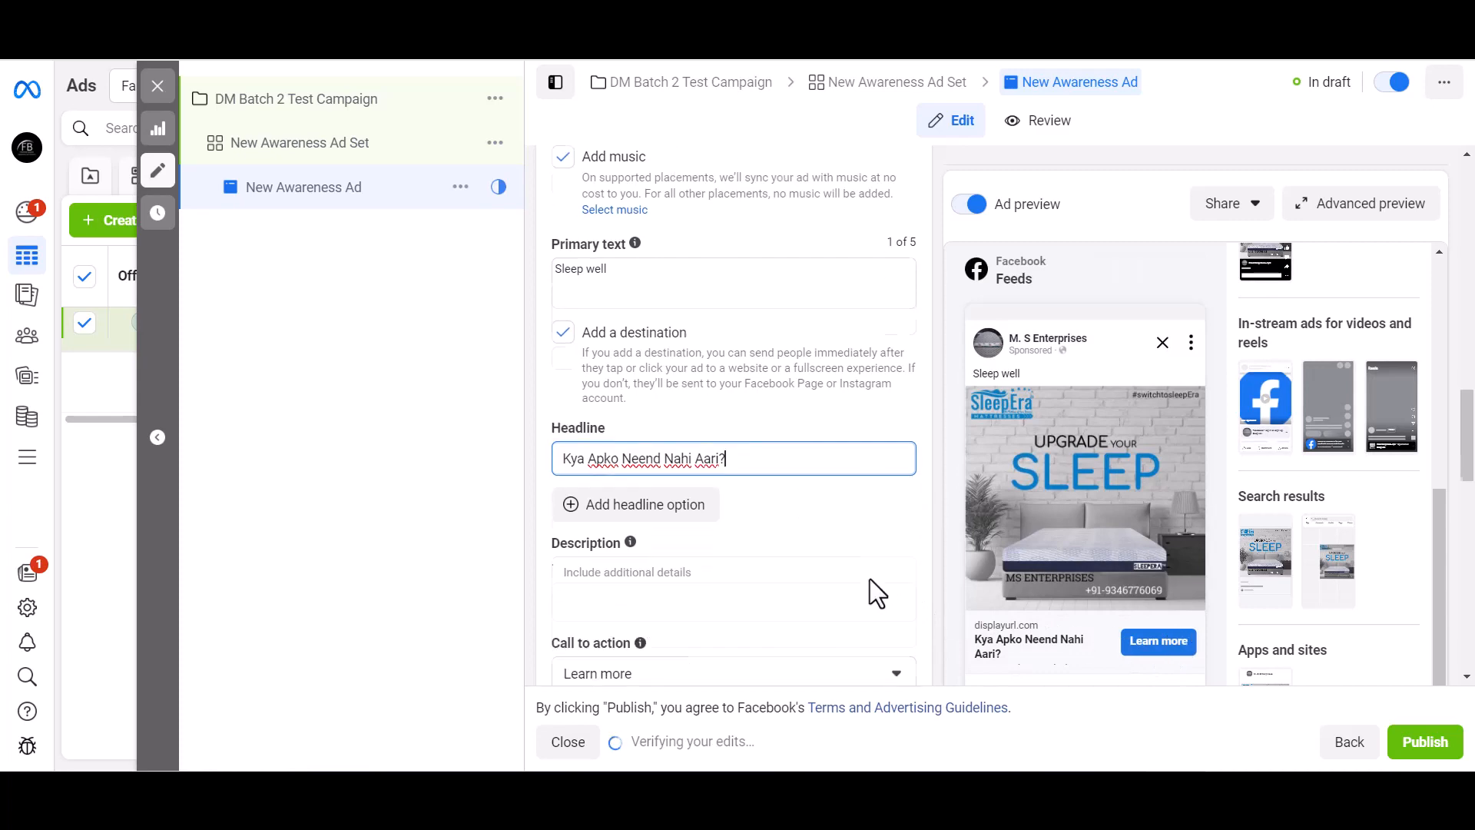
pyautogui.click(684, 582)
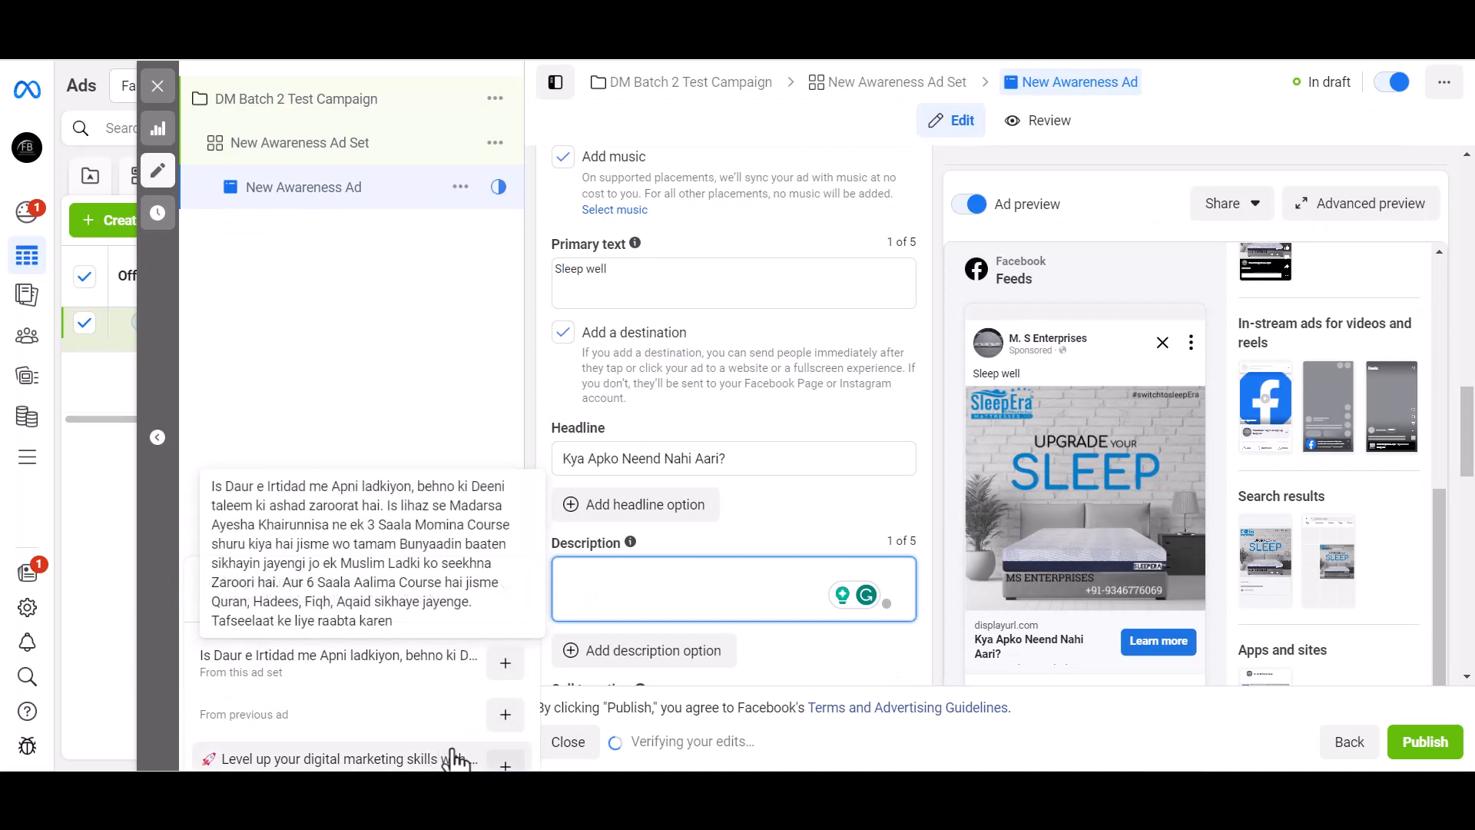
pyautogui.scroll(-3, 603, 676)
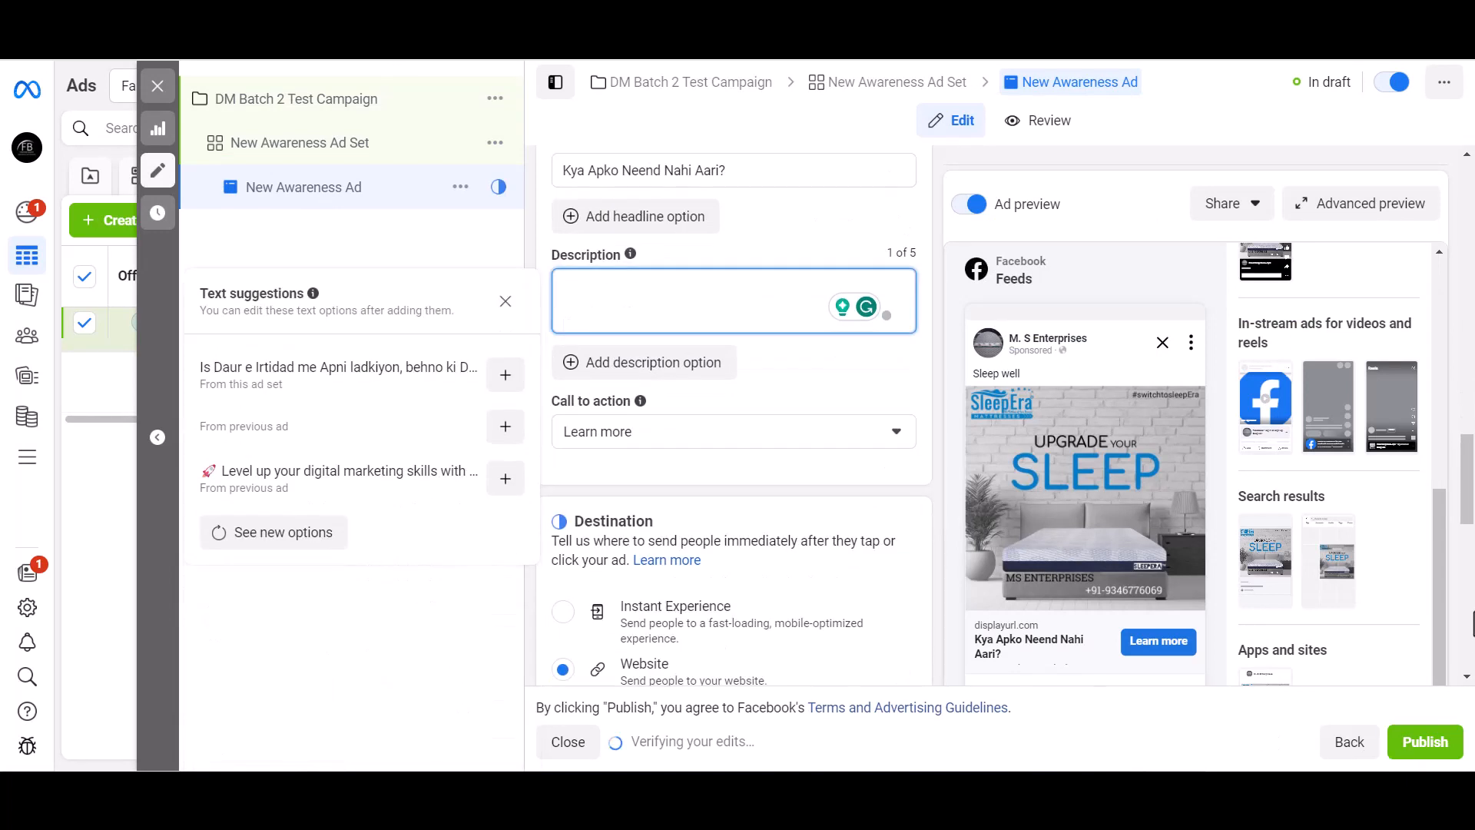
pyautogui.click(334, 547)
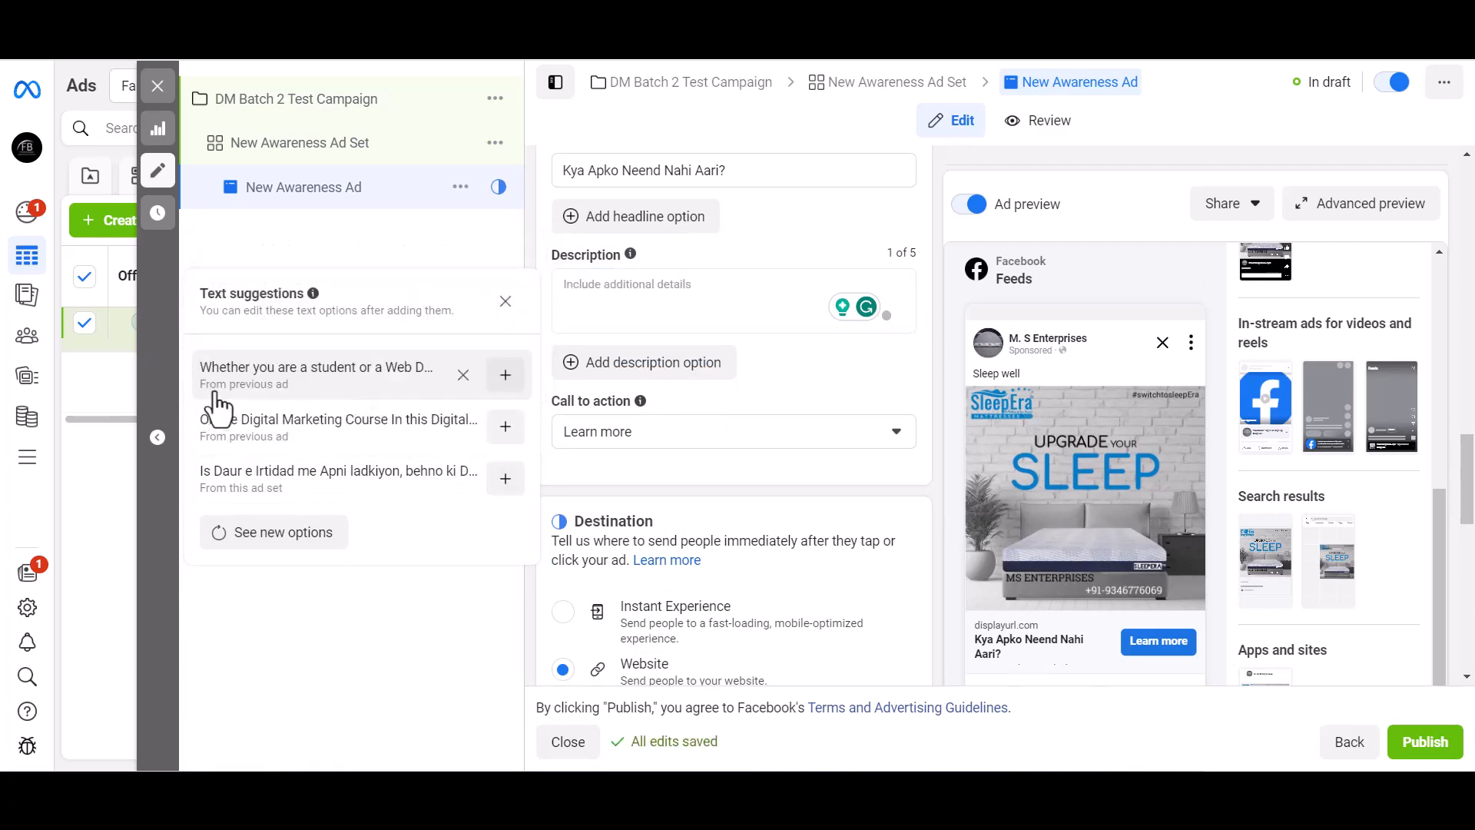
pyautogui.click(597, 292)
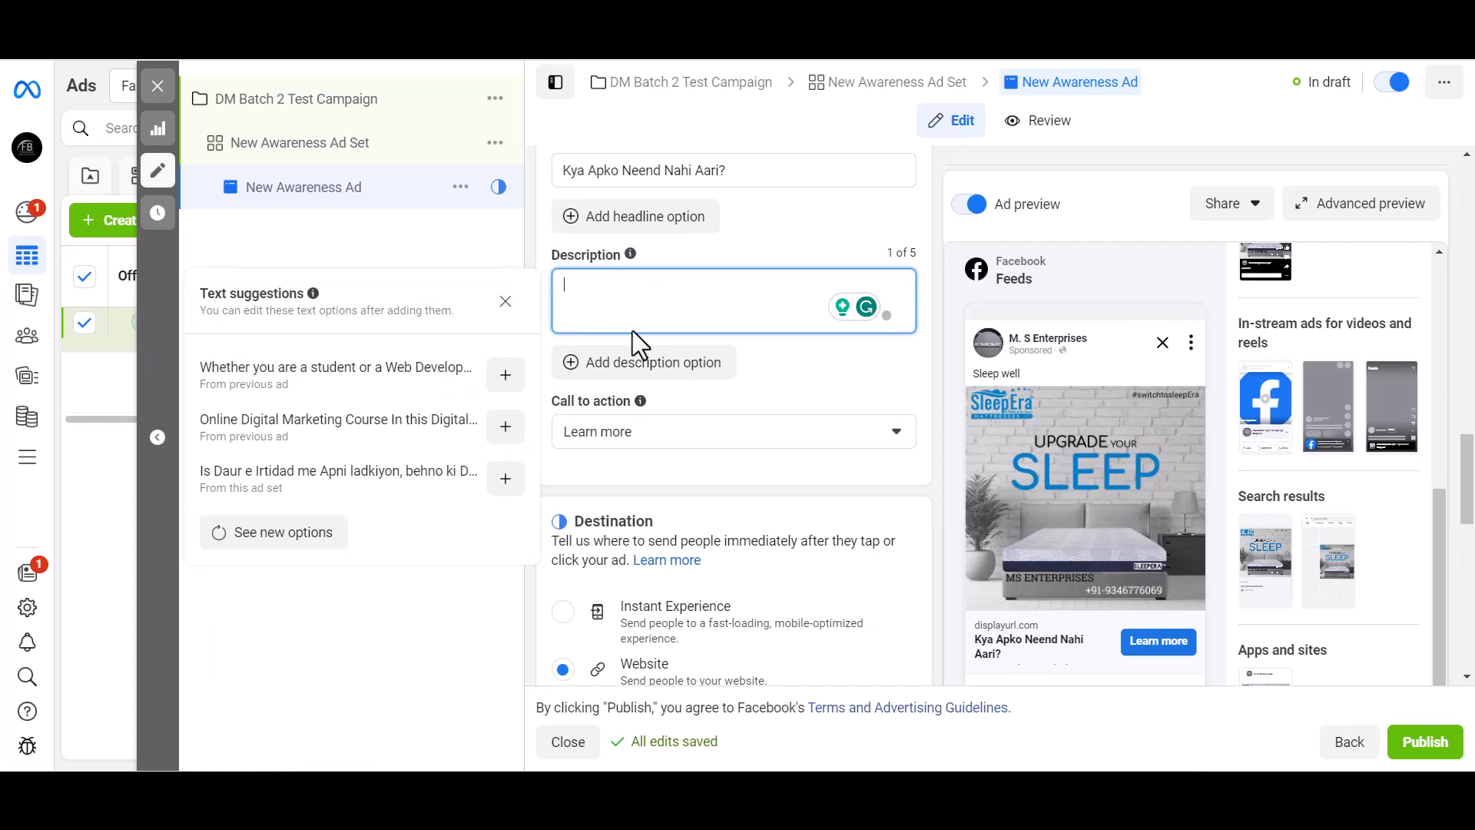
pyautogui.write('loresmsum')
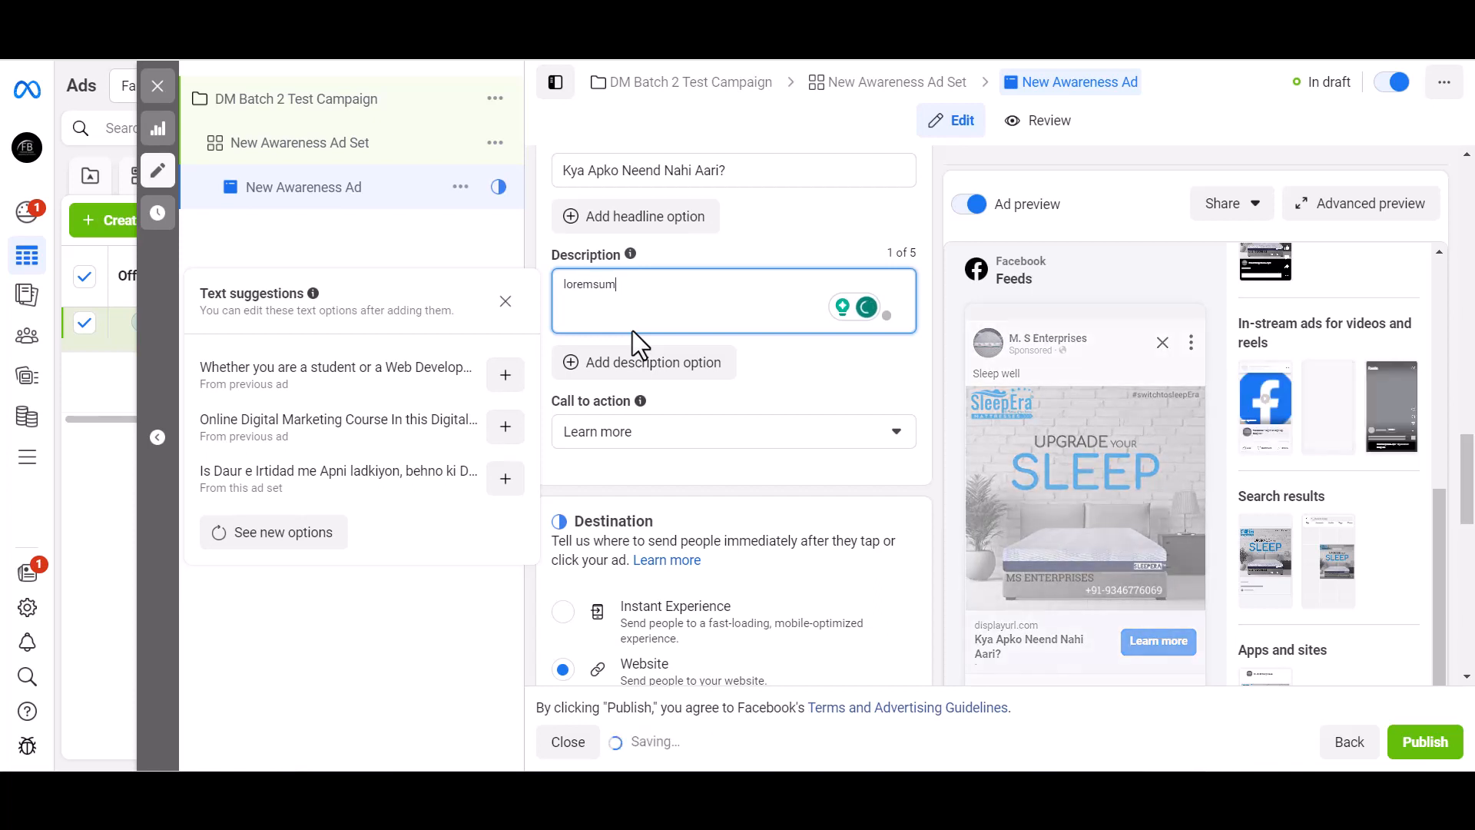
pyautogui.hotkey('ctrl', 'a')
pyautogui.press('BackSpace')
# Fill the ad description with the placeholder text "abfka;jb;kajb;kjb;kjgasbgkj" repeated eight times
pyautogui.write('a')
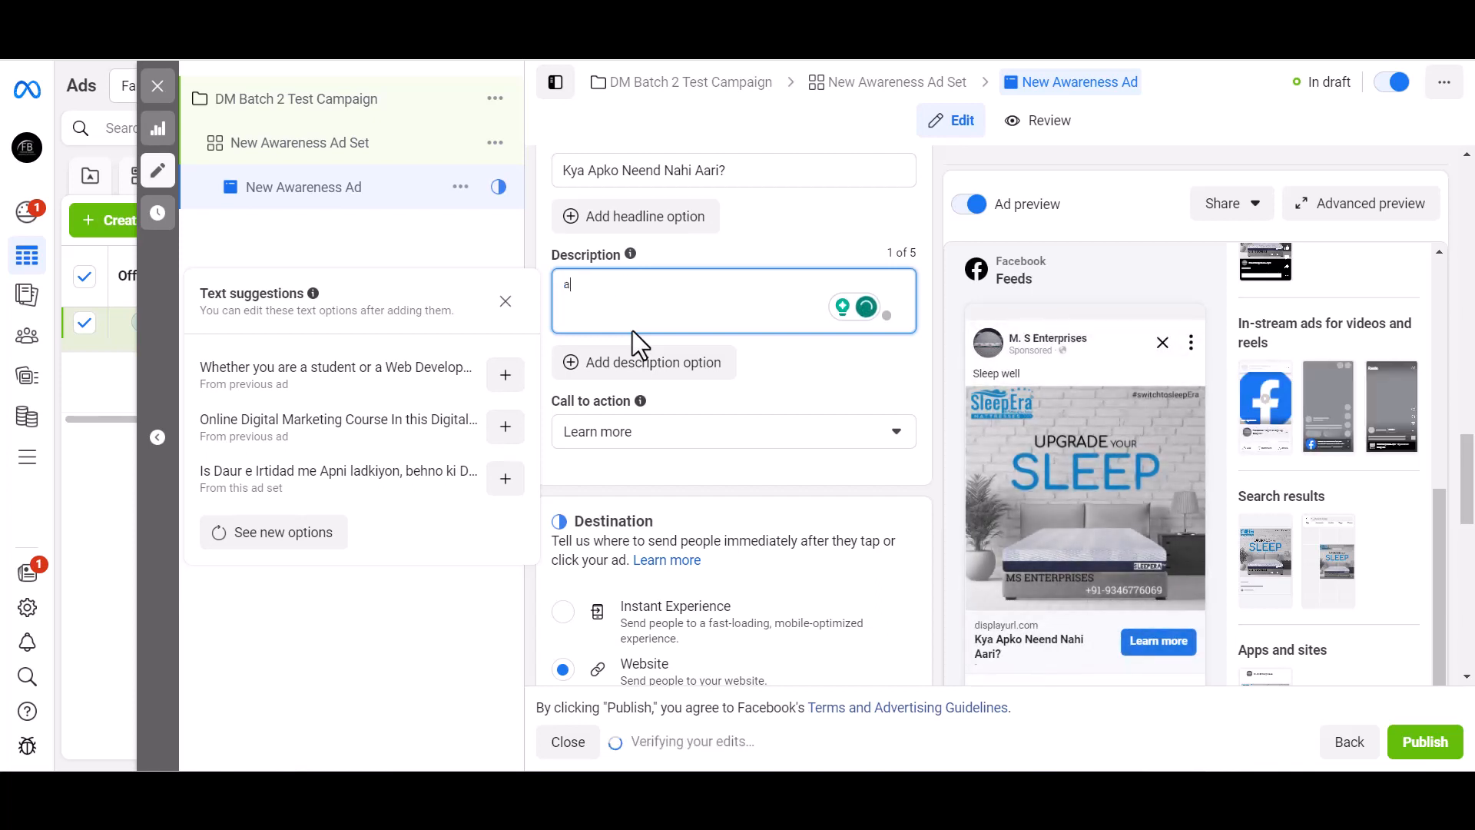
pyautogui.write('bfka;jb;kajb;kjb;kjgasbgkj')
pyautogui.hotkey('ctrl', 'a')
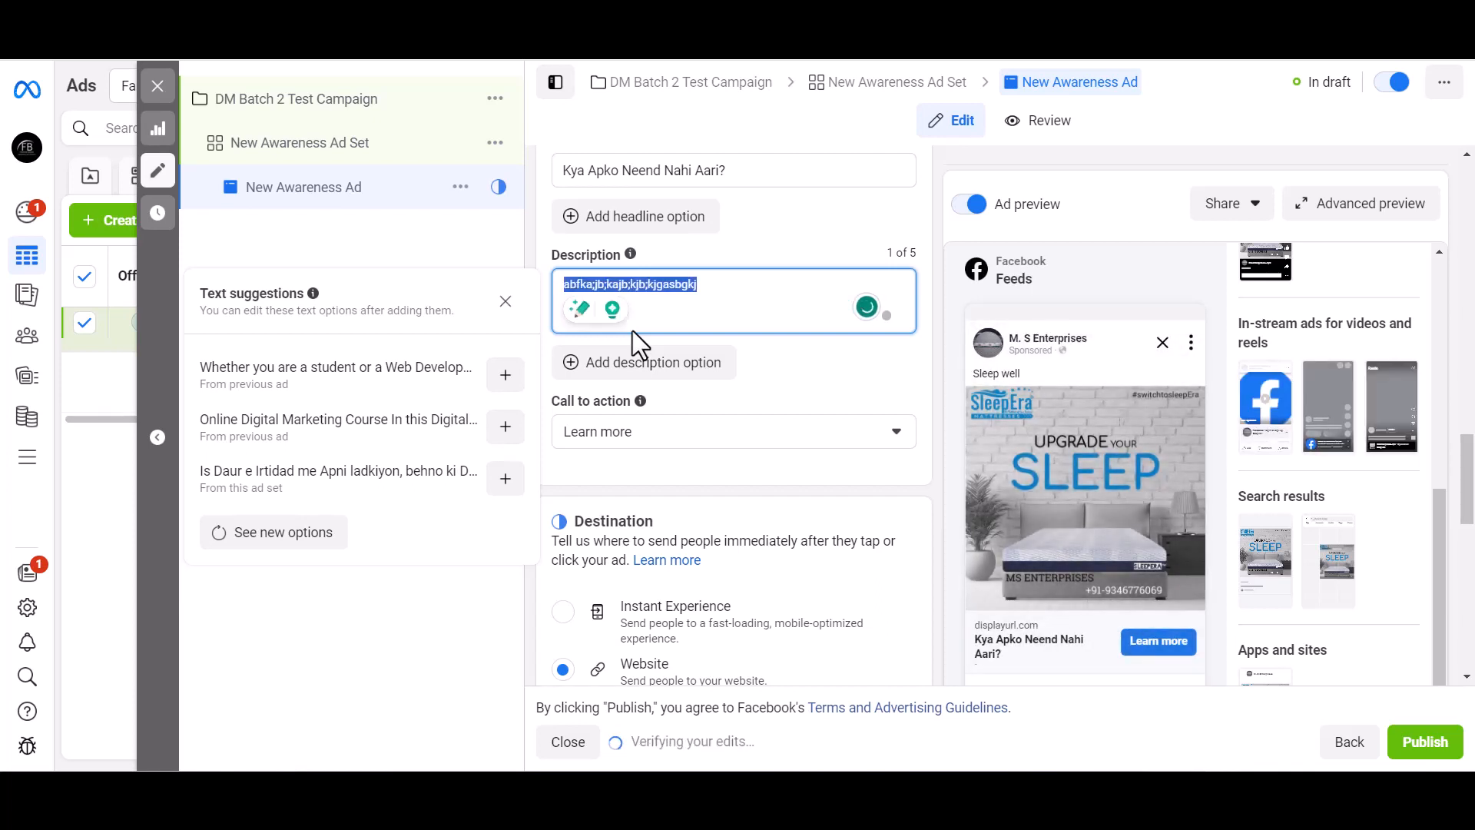
pyautogui.hotkey('ctrl', 'c')
pyautogui.hotkey('ctrl', 'v')
pyautogui.hotkey('ctrl', 'v')
pyautogui.hotkey('ctrl', 'v')
pyautogui.hotkey('ctrl', 'v')
pyautogui.hotkey('ctrl', 'v')
pyautogui.hotkey('ctrl', 'v')
pyautogui.hotkey('ctrl', 'v')
pyautogui.hotkey('ctrl', 'v')
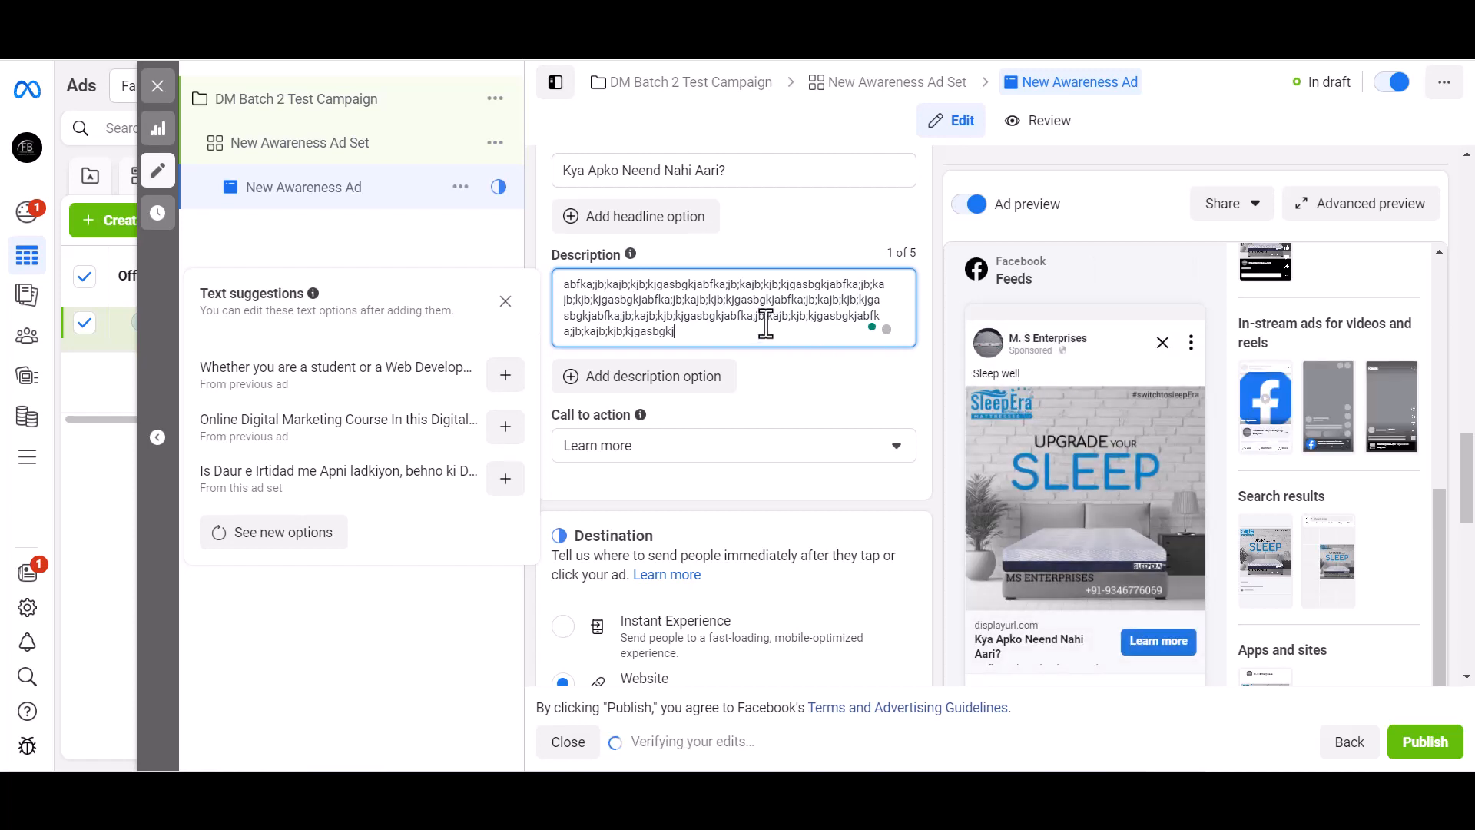
# Look through the call to action options, try Apply now and set the call to action to Book now
pyautogui.click(662, 442)
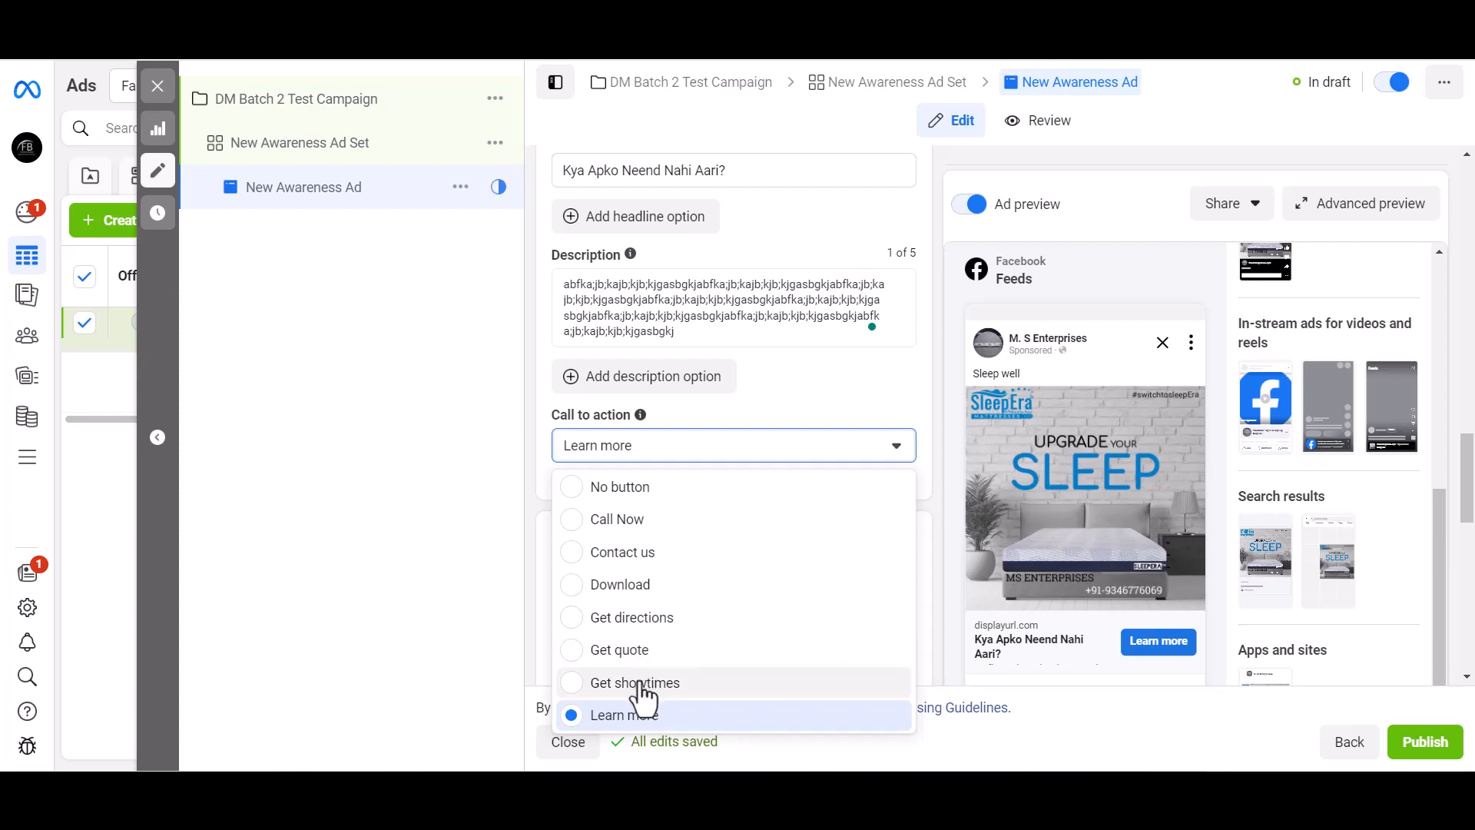
pyautogui.scroll(-3, 644, 695)
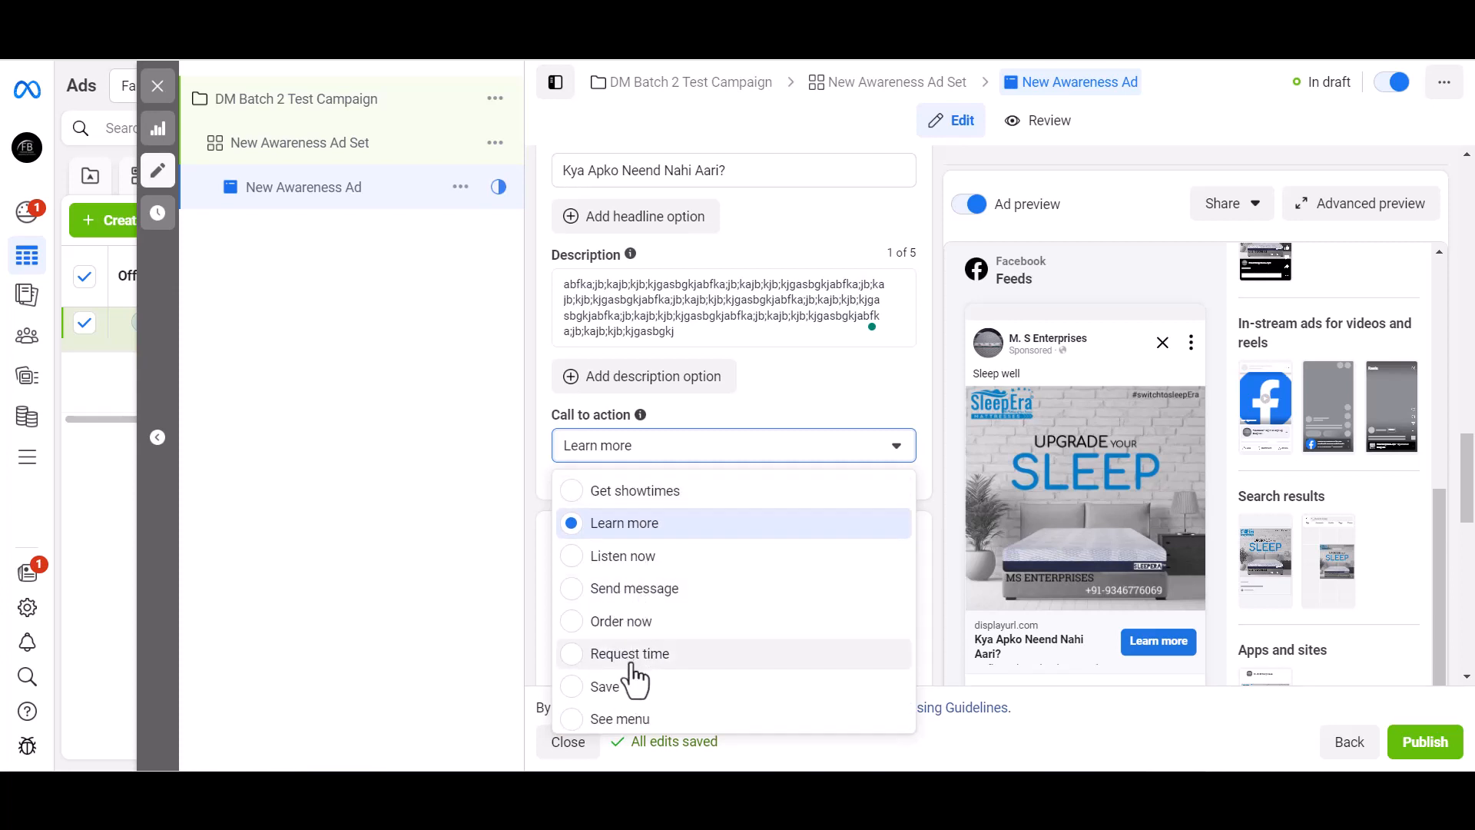
pyautogui.scroll(-3, 619, 645)
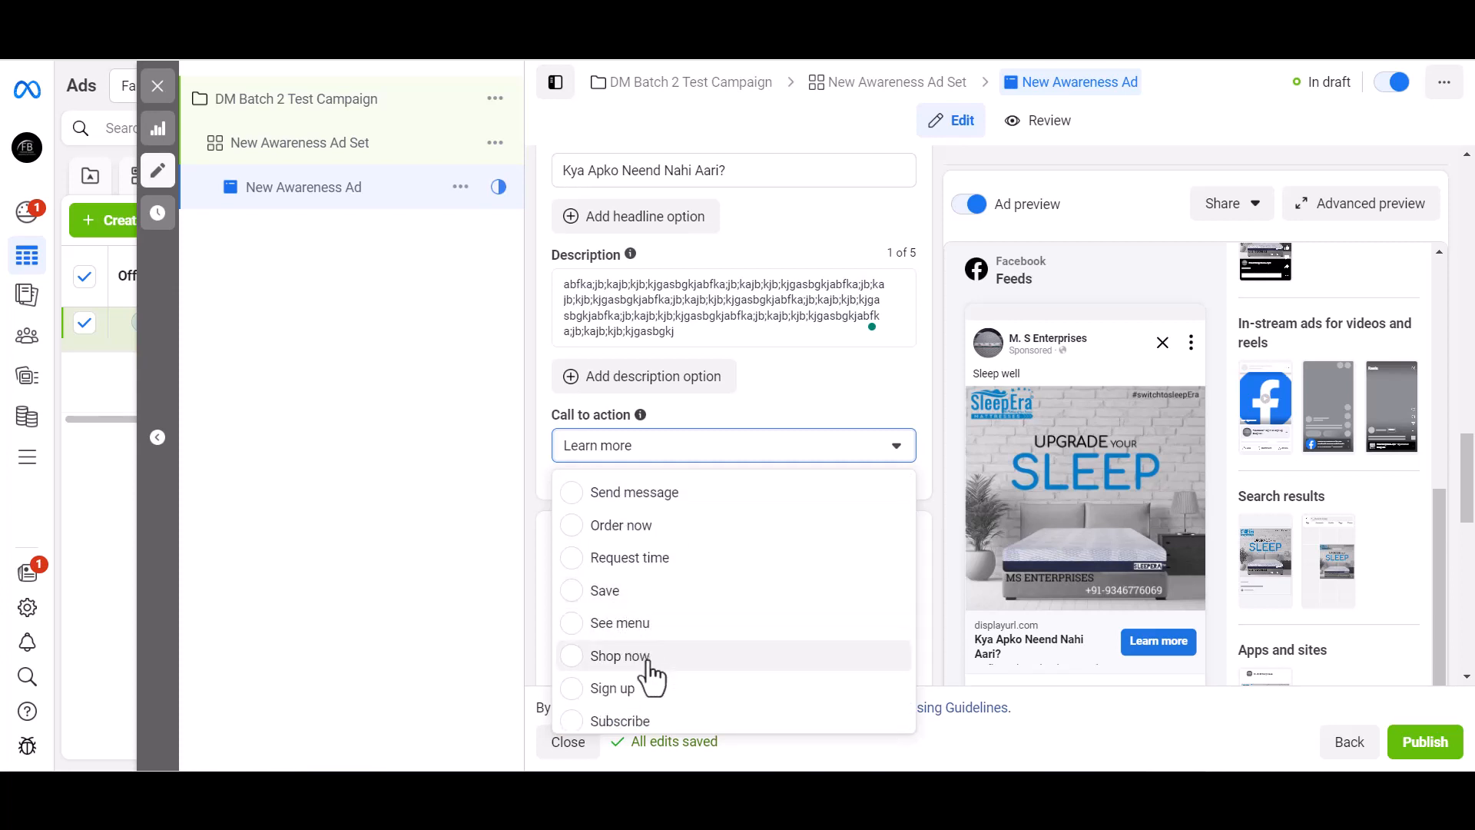
pyautogui.scroll(-3, 649, 691)
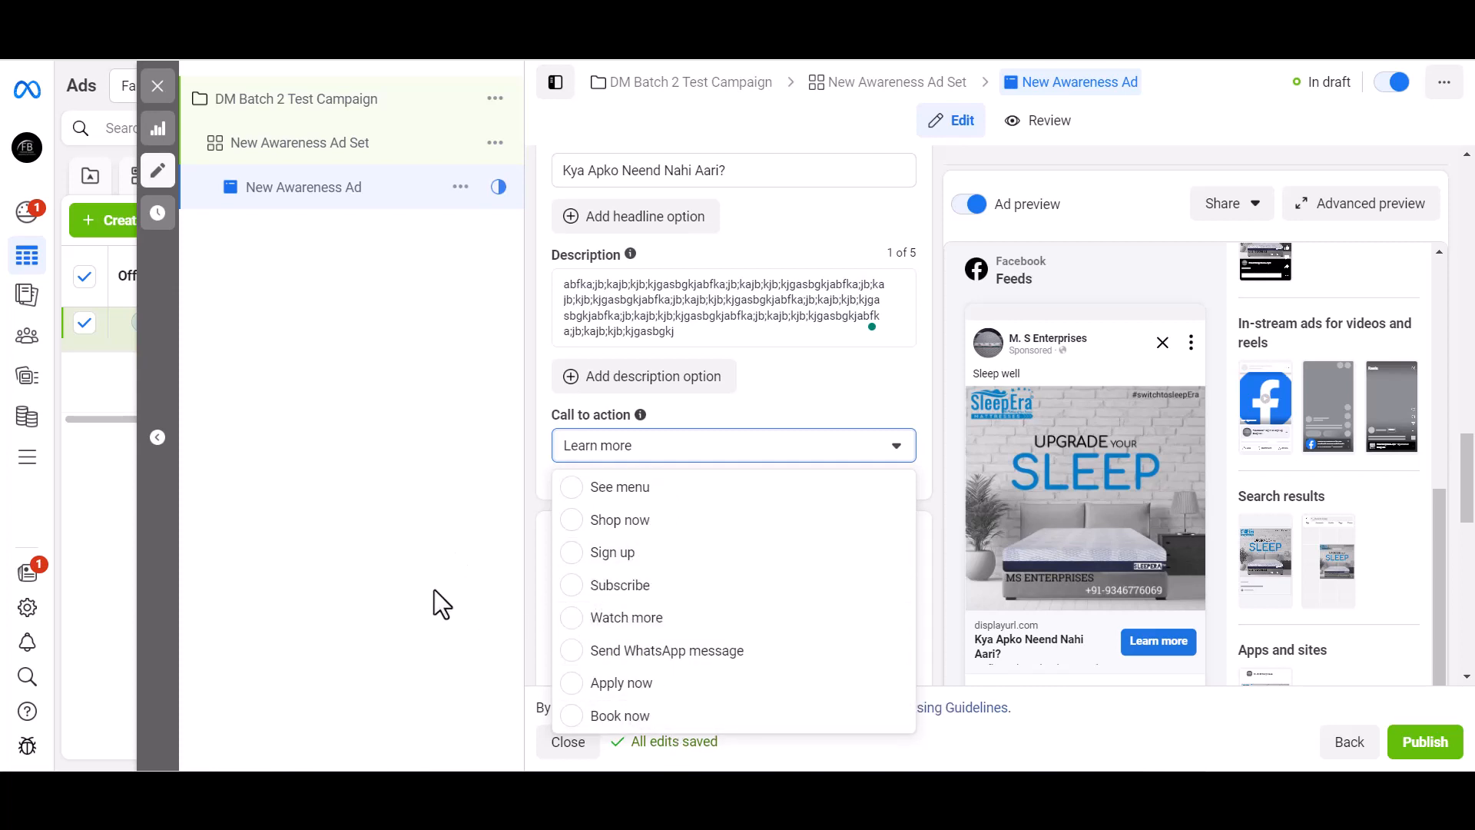
pyautogui.click(594, 685)
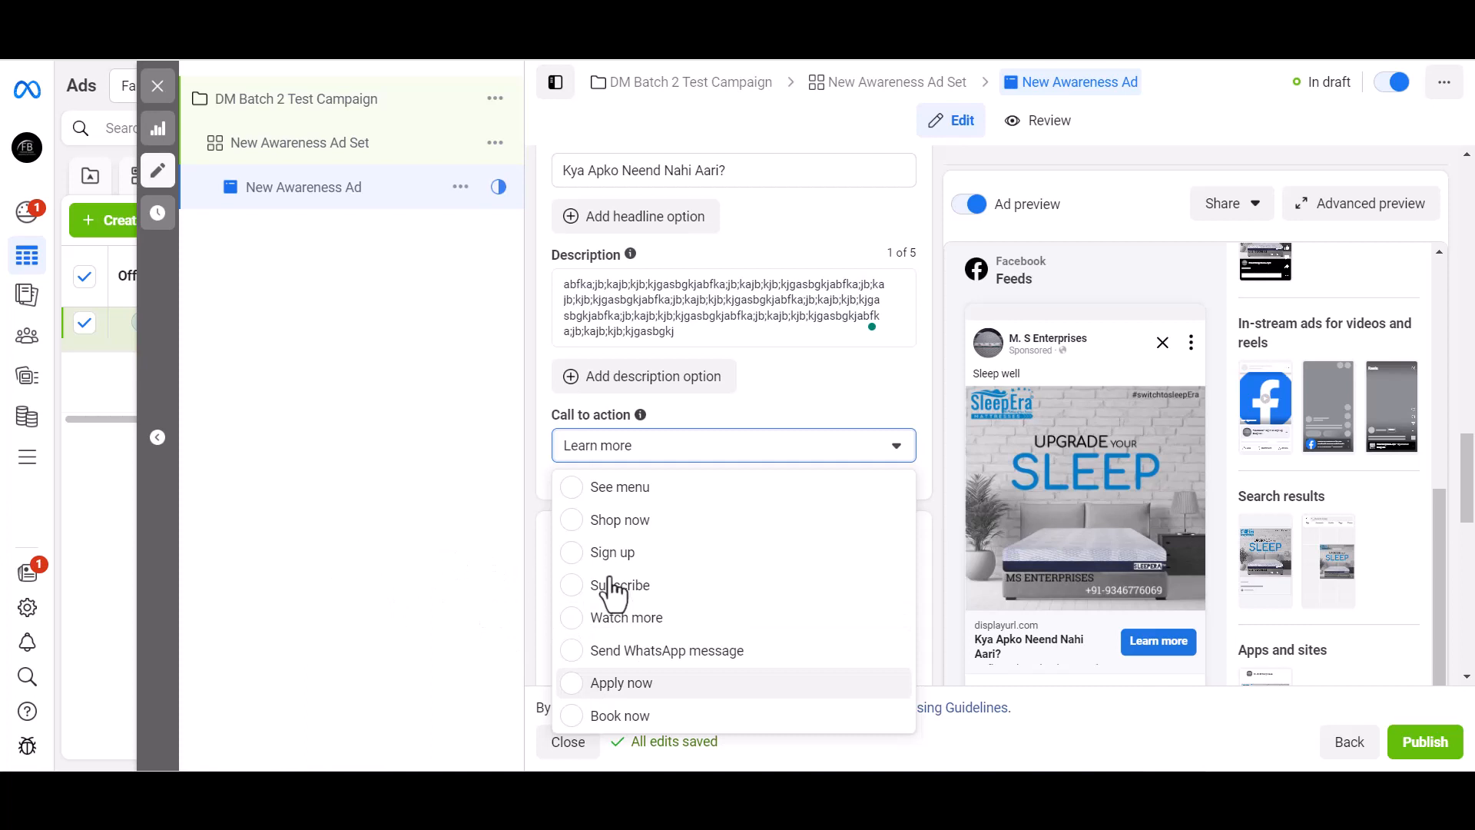
pyautogui.click(662, 440)
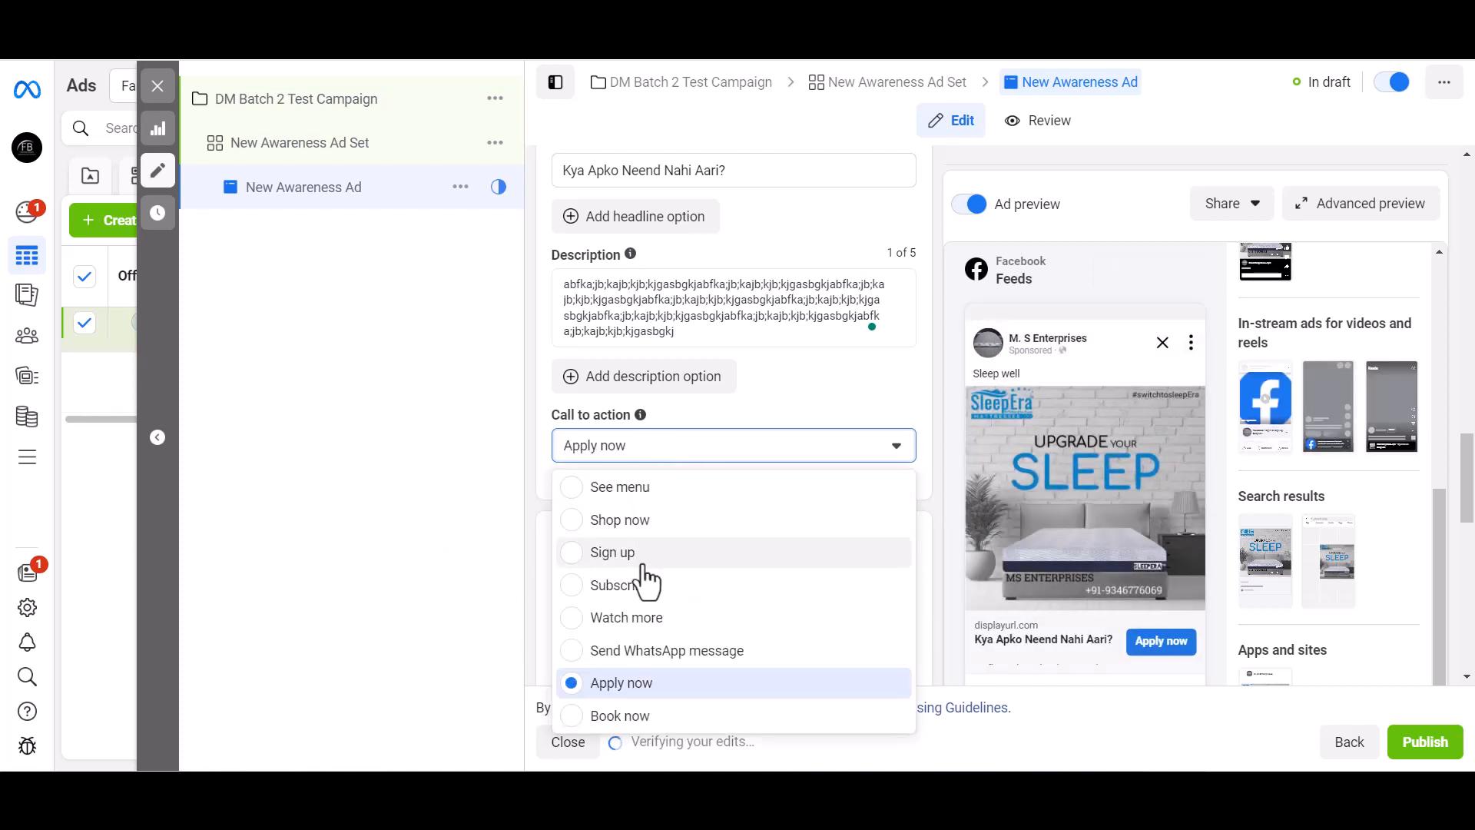
pyautogui.click(653, 715)
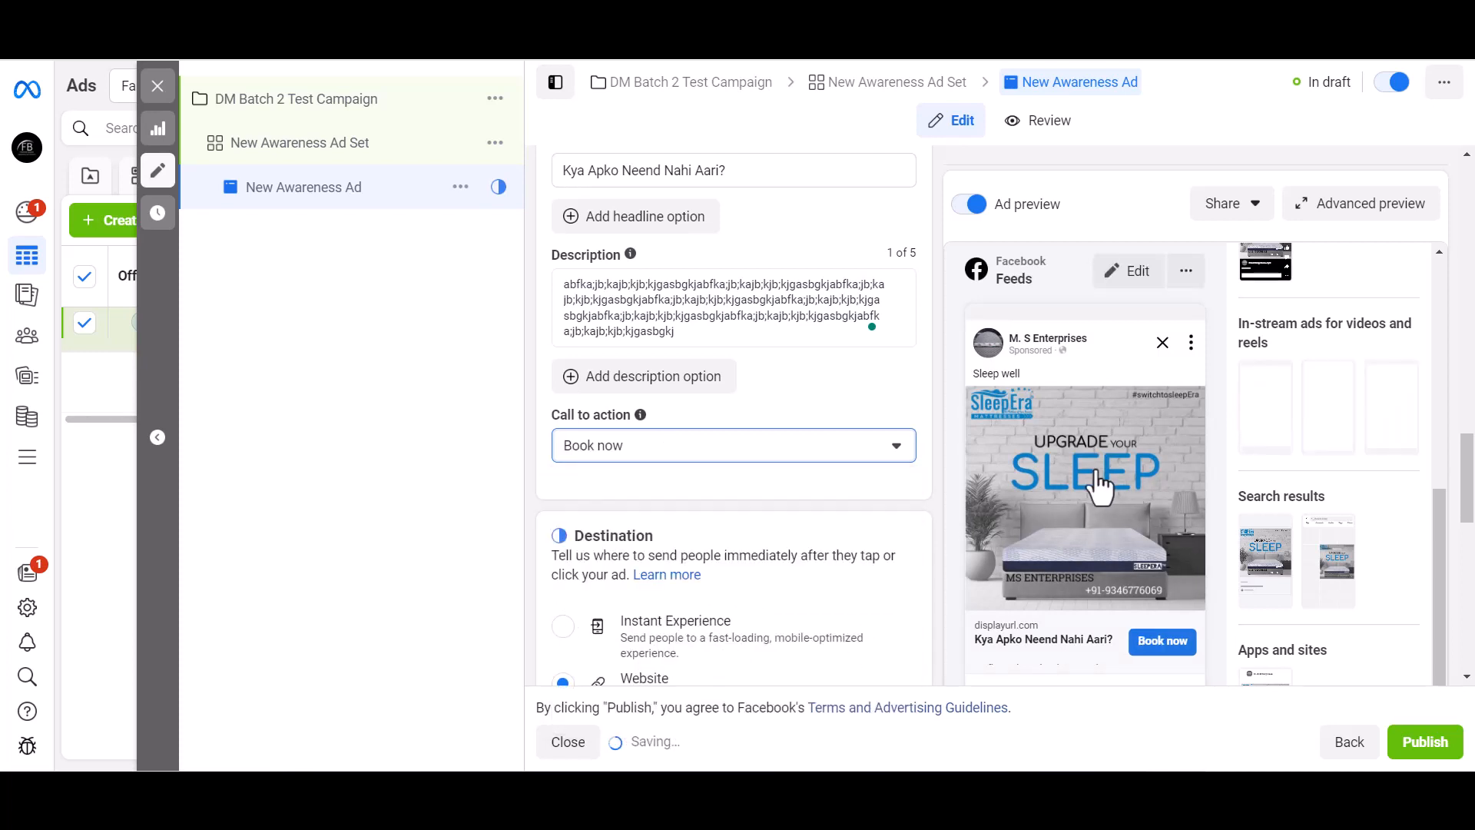
# Enter the advertiser's personal domain as the destination website URL and "sleepnow.com" as the display link
pyautogui.scroll(-3, 647, 468)
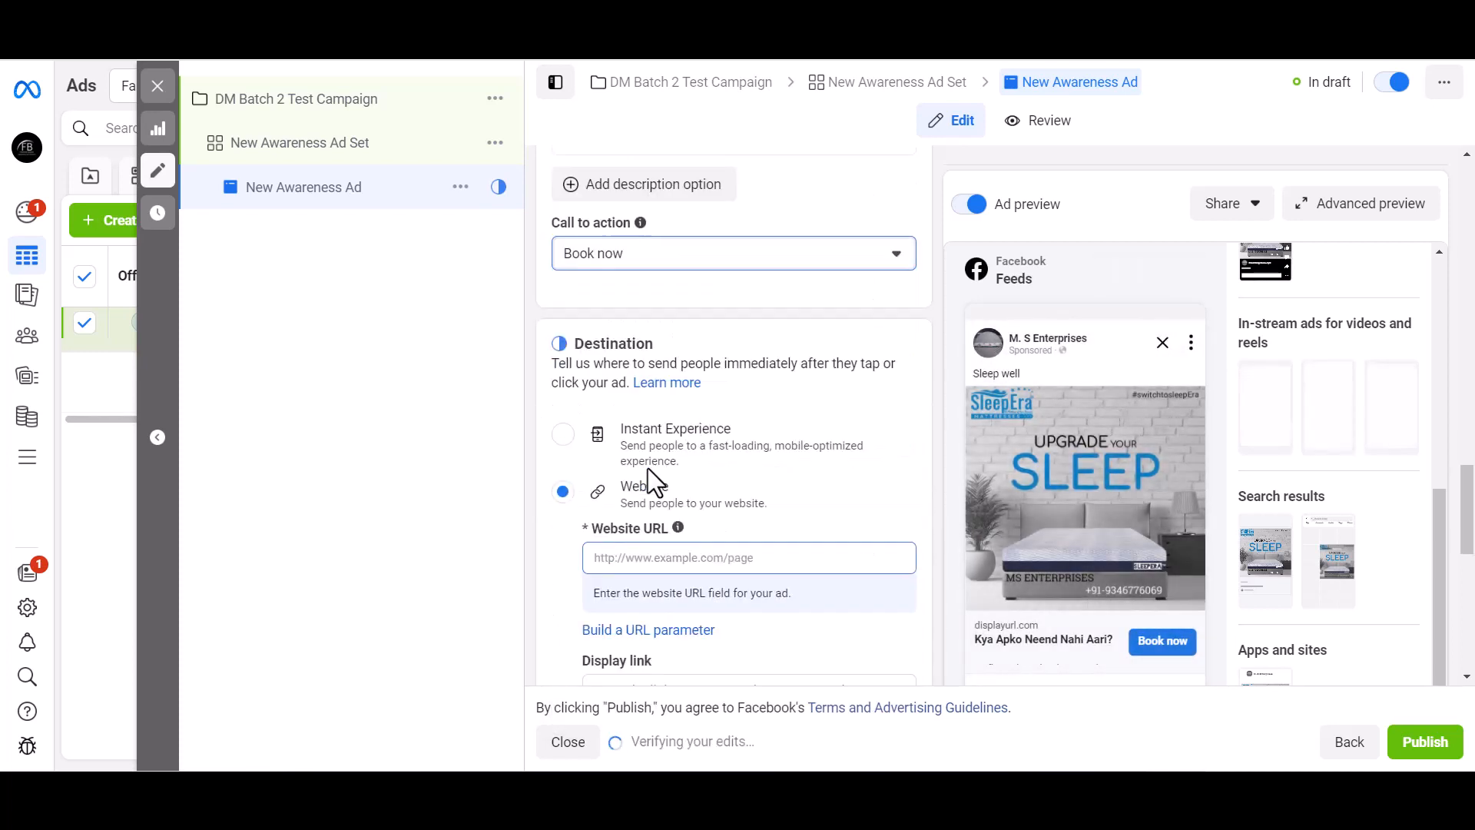
pyautogui.click(662, 559)
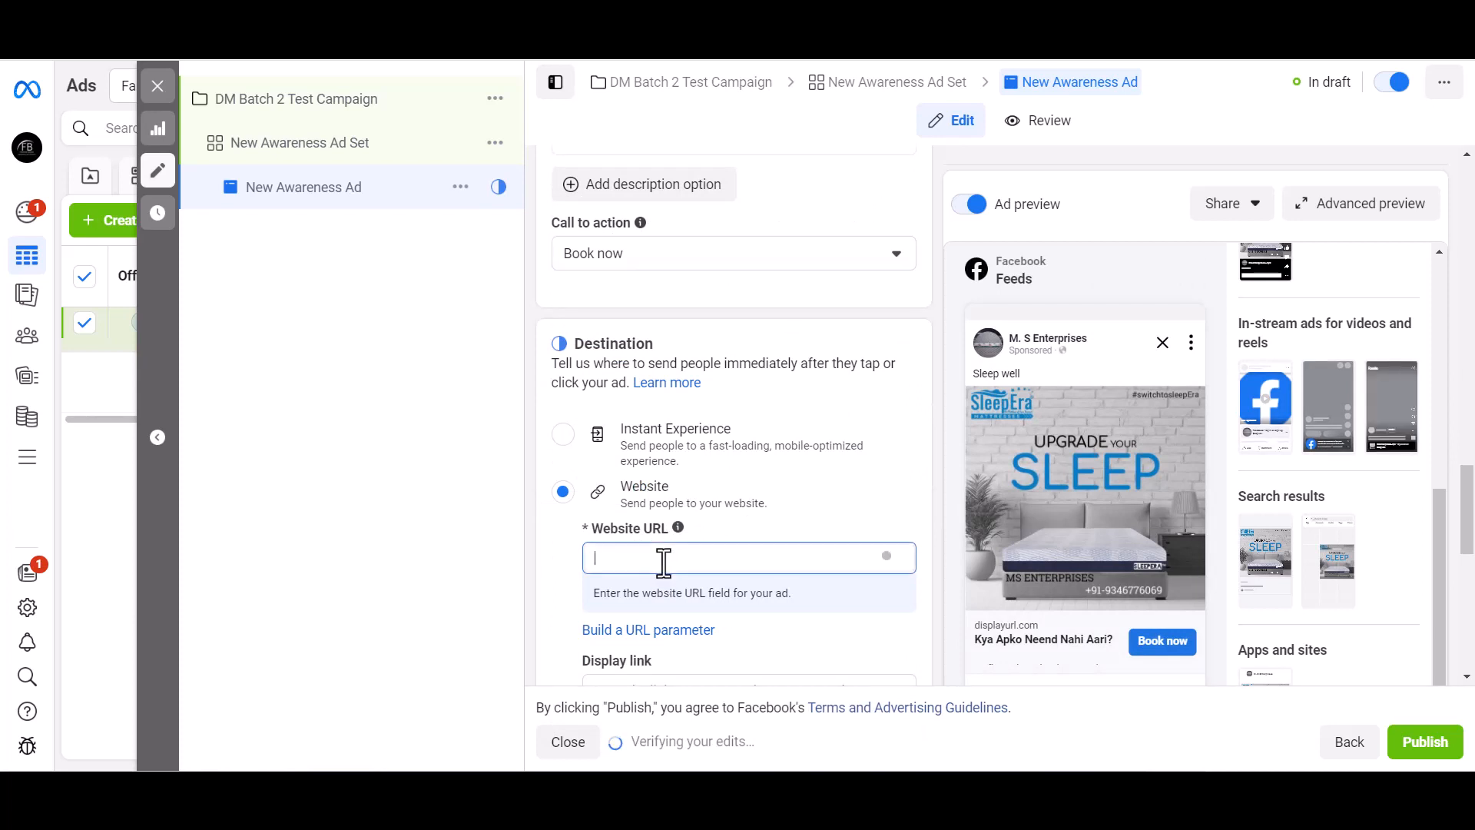
pyautogui.write('farhanbajrai.com')
pyautogui.scroll(-1, 701, 610)
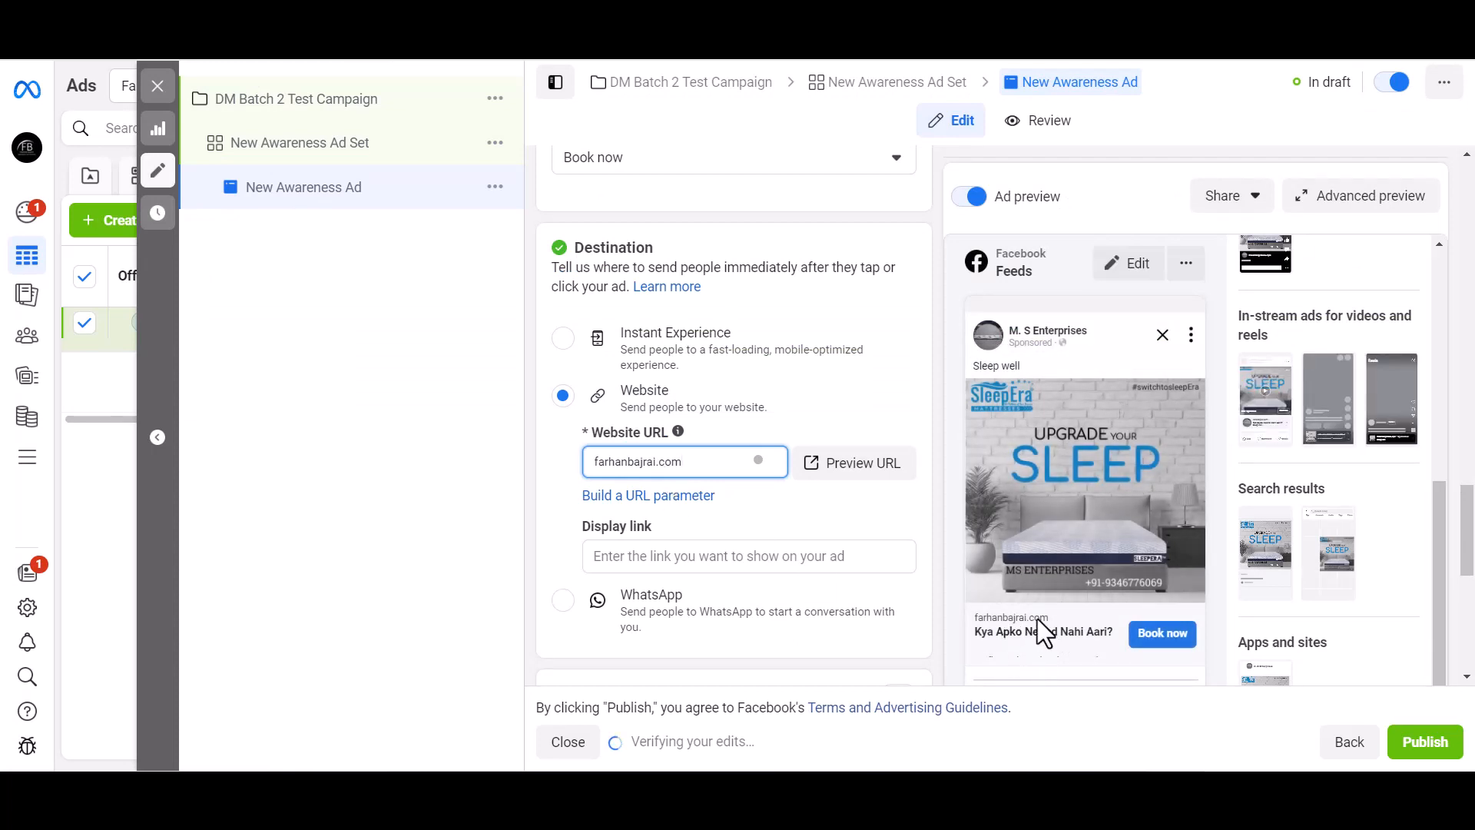
pyautogui.click(615, 555)
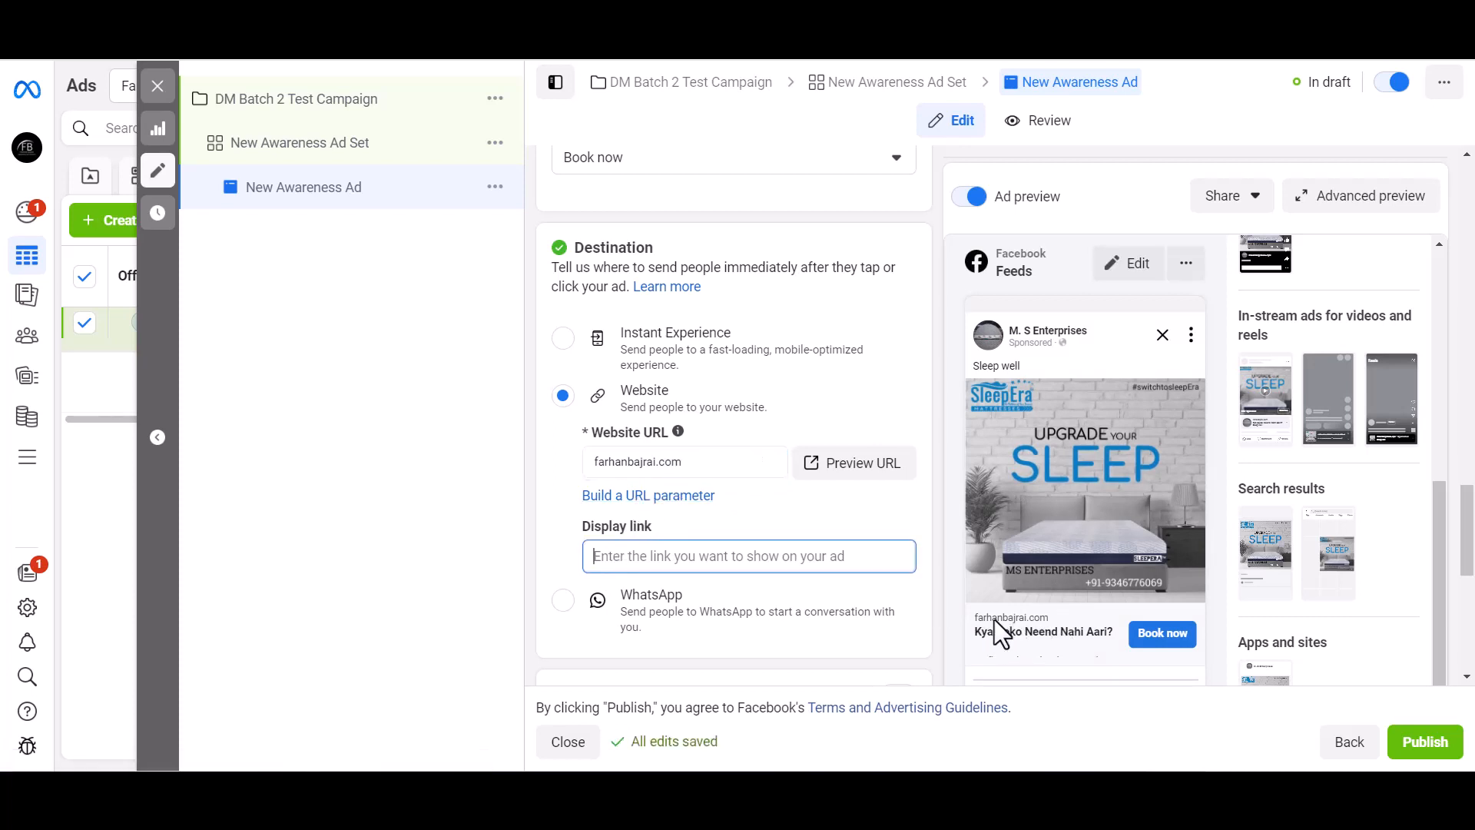
pyautogui.write('sle')
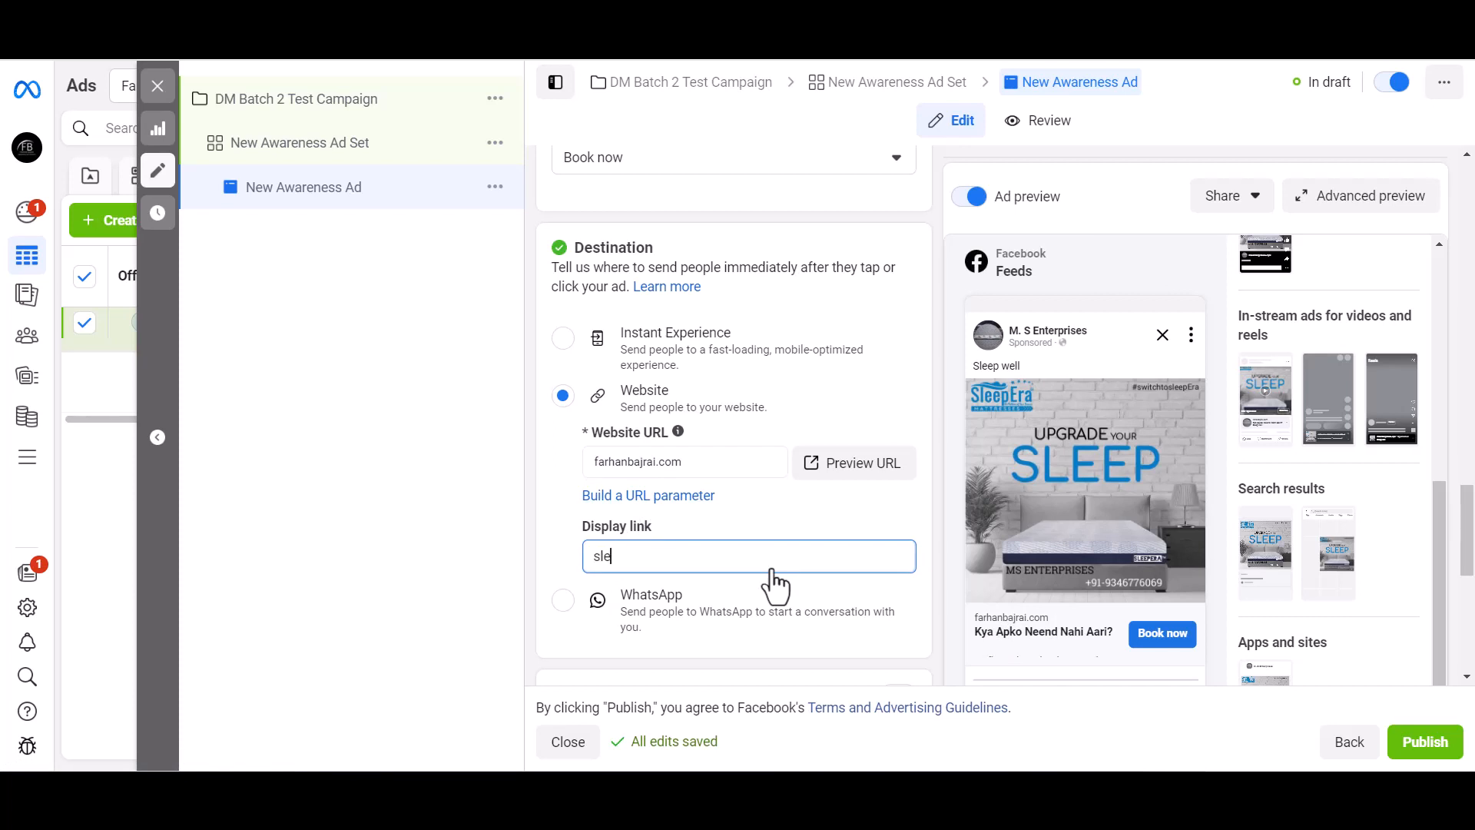
pyautogui.write('epnow.com')
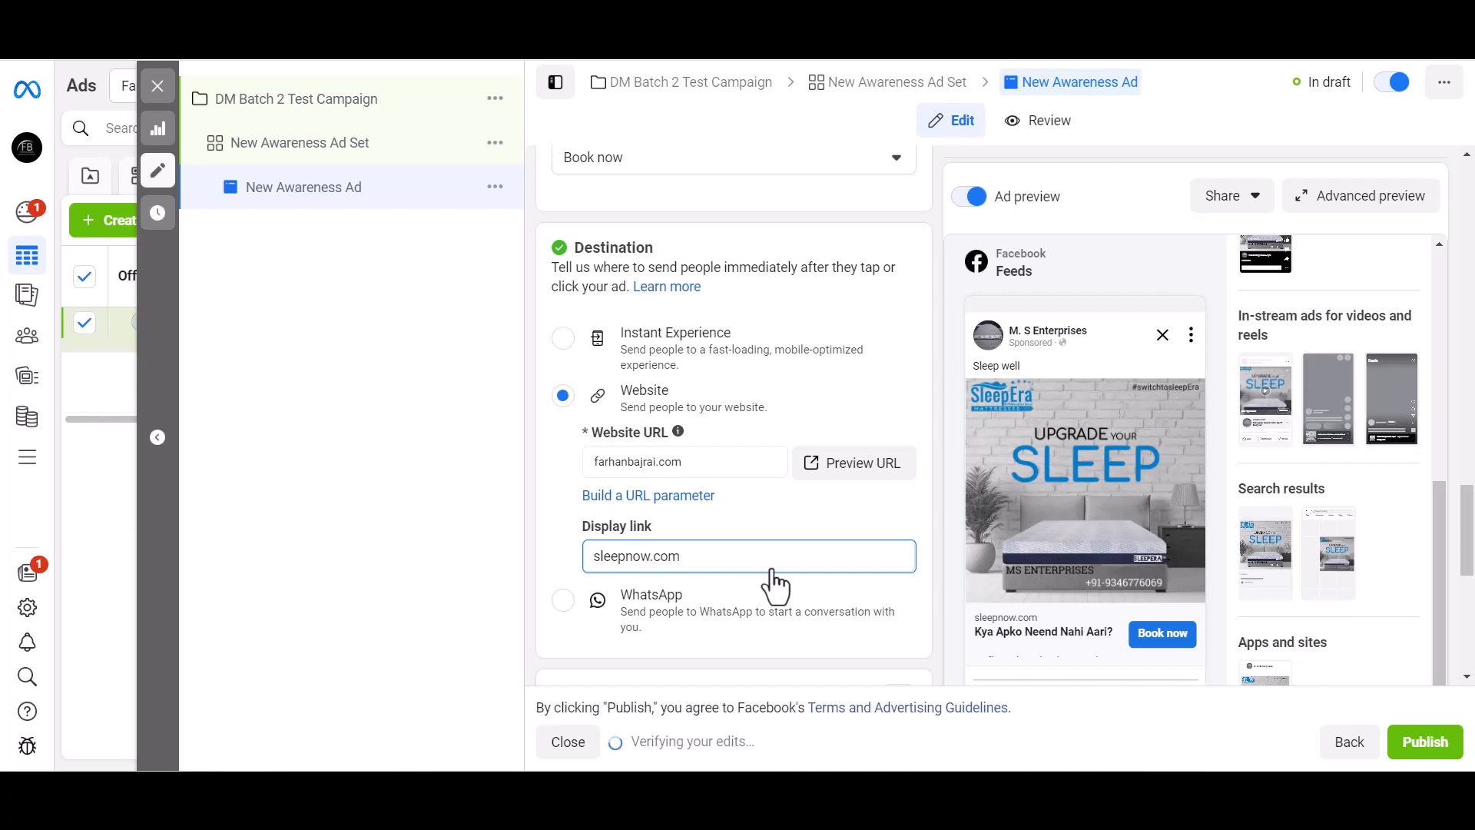
# Switch the ad's destination to WhatsApp and look over the Tracking options
pyautogui.scroll(-1, 774, 566)
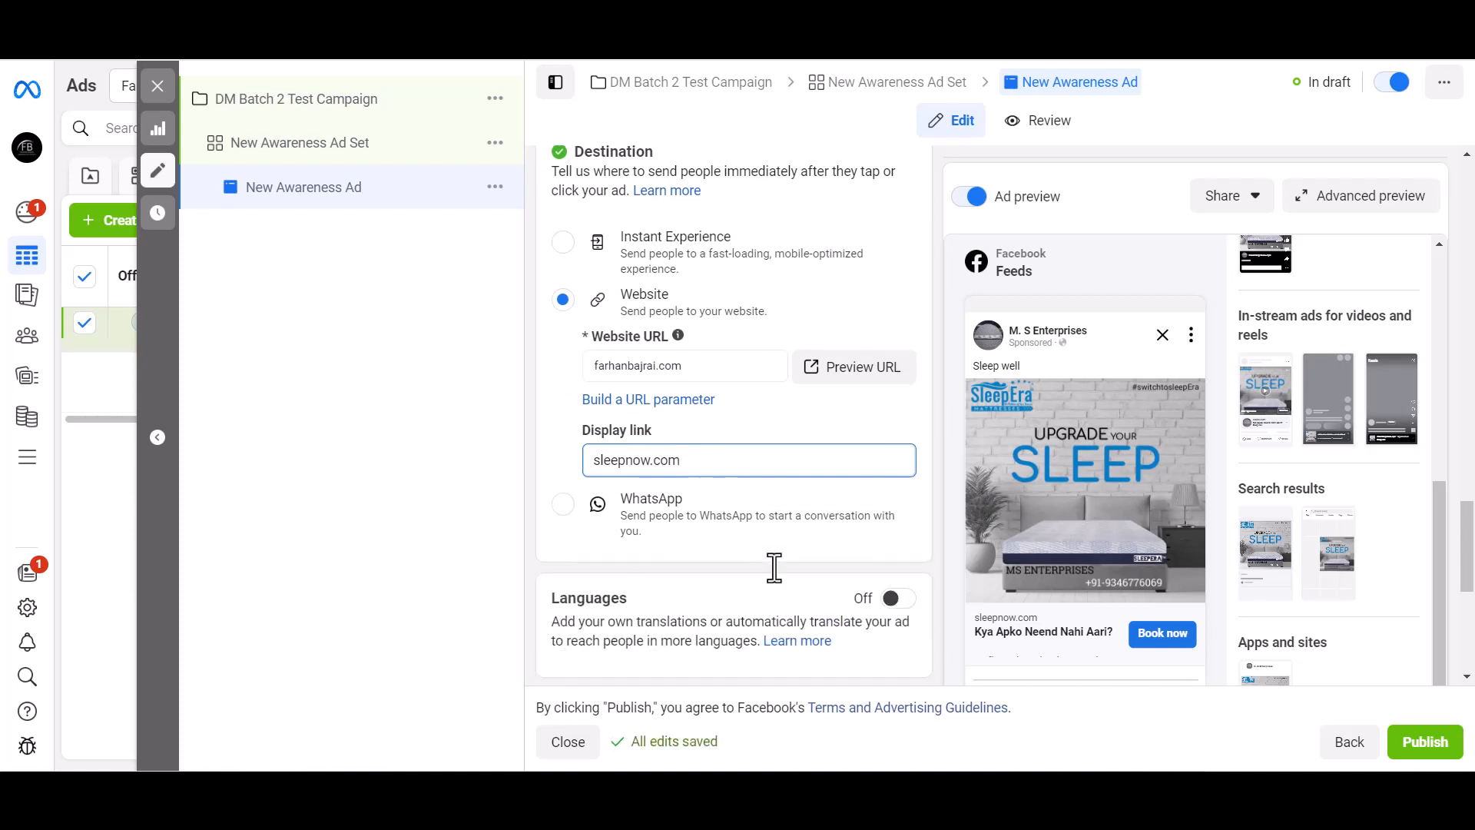
pyautogui.click(561, 512)
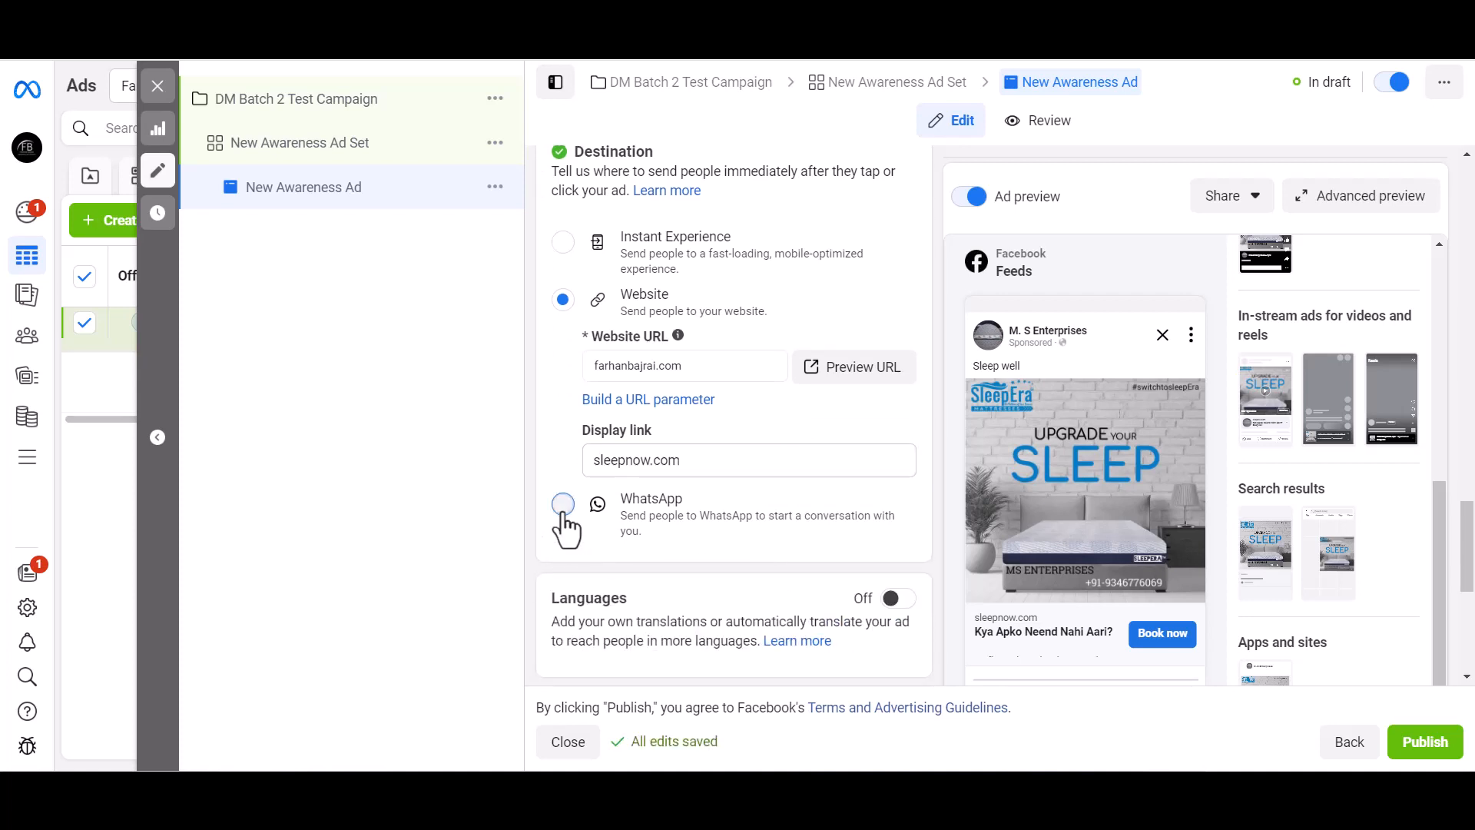
pyautogui.click(563, 505)
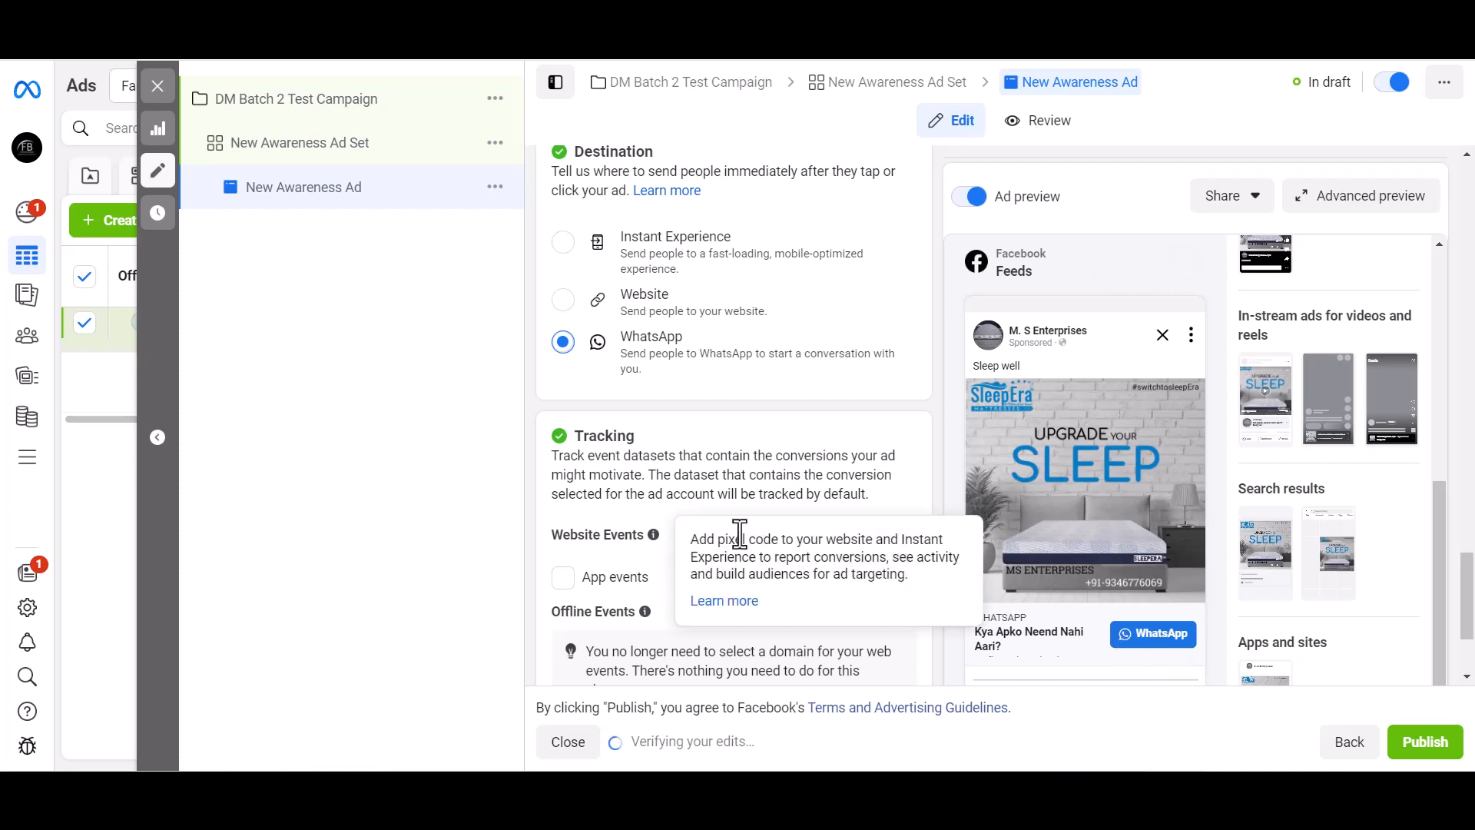
pyautogui.scroll(-3, 638, 463)
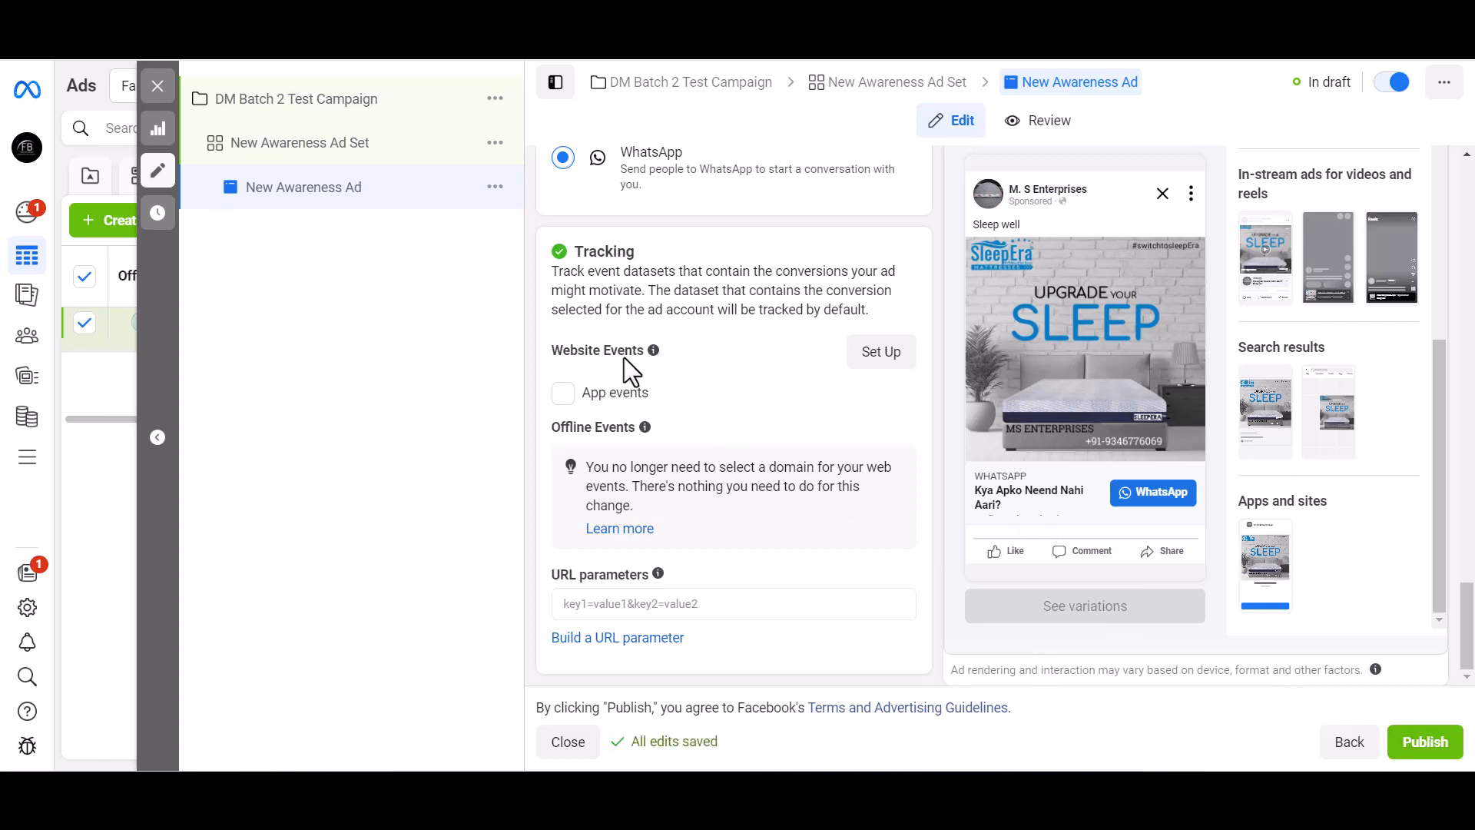
pyautogui.scroll(3, 623, 358)
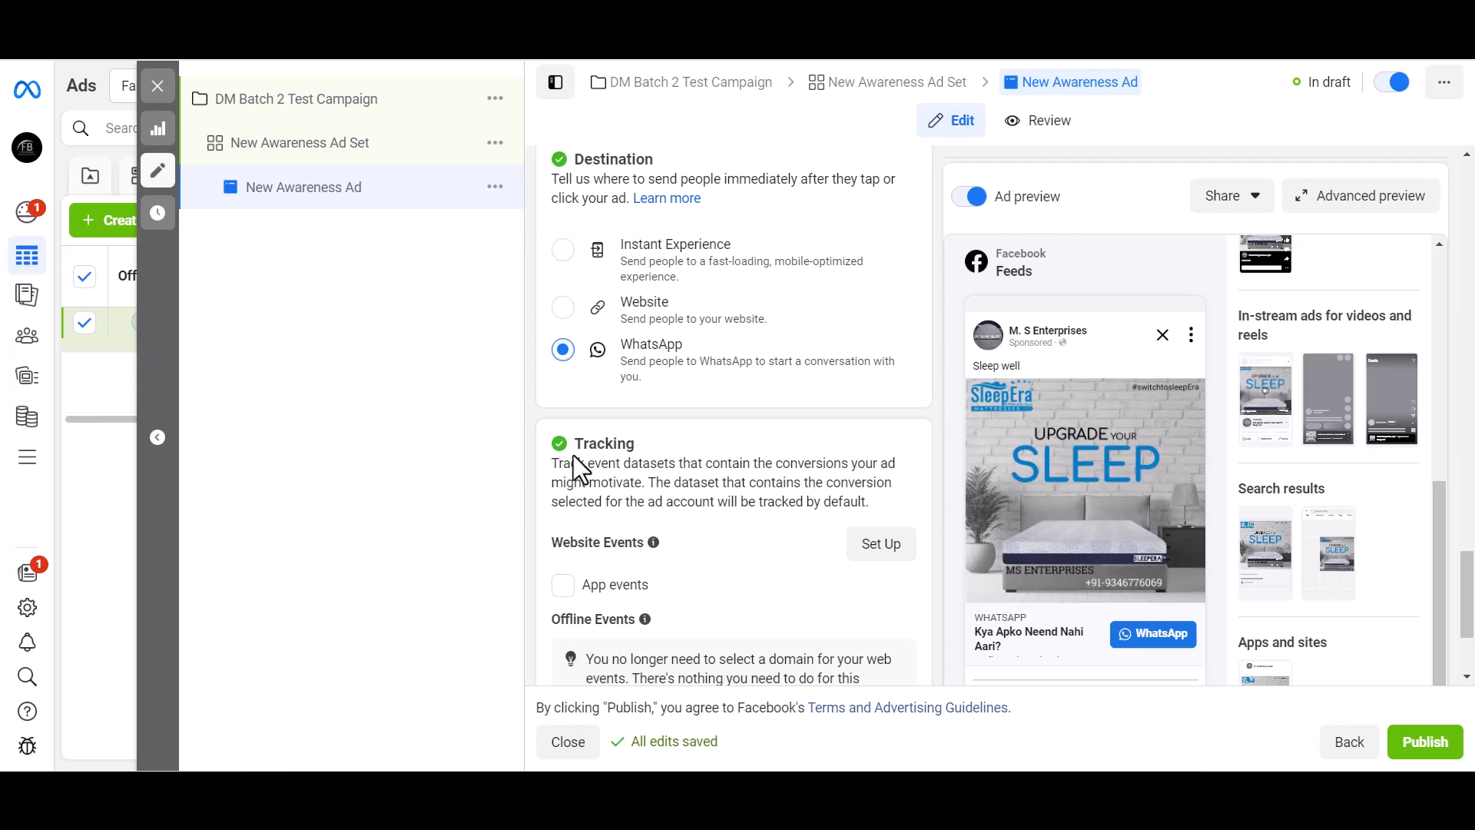
# Publish the DM Batch 2 Test Campaign with its ad set and ad, and close the ad editor
pyautogui.click(1418, 745)
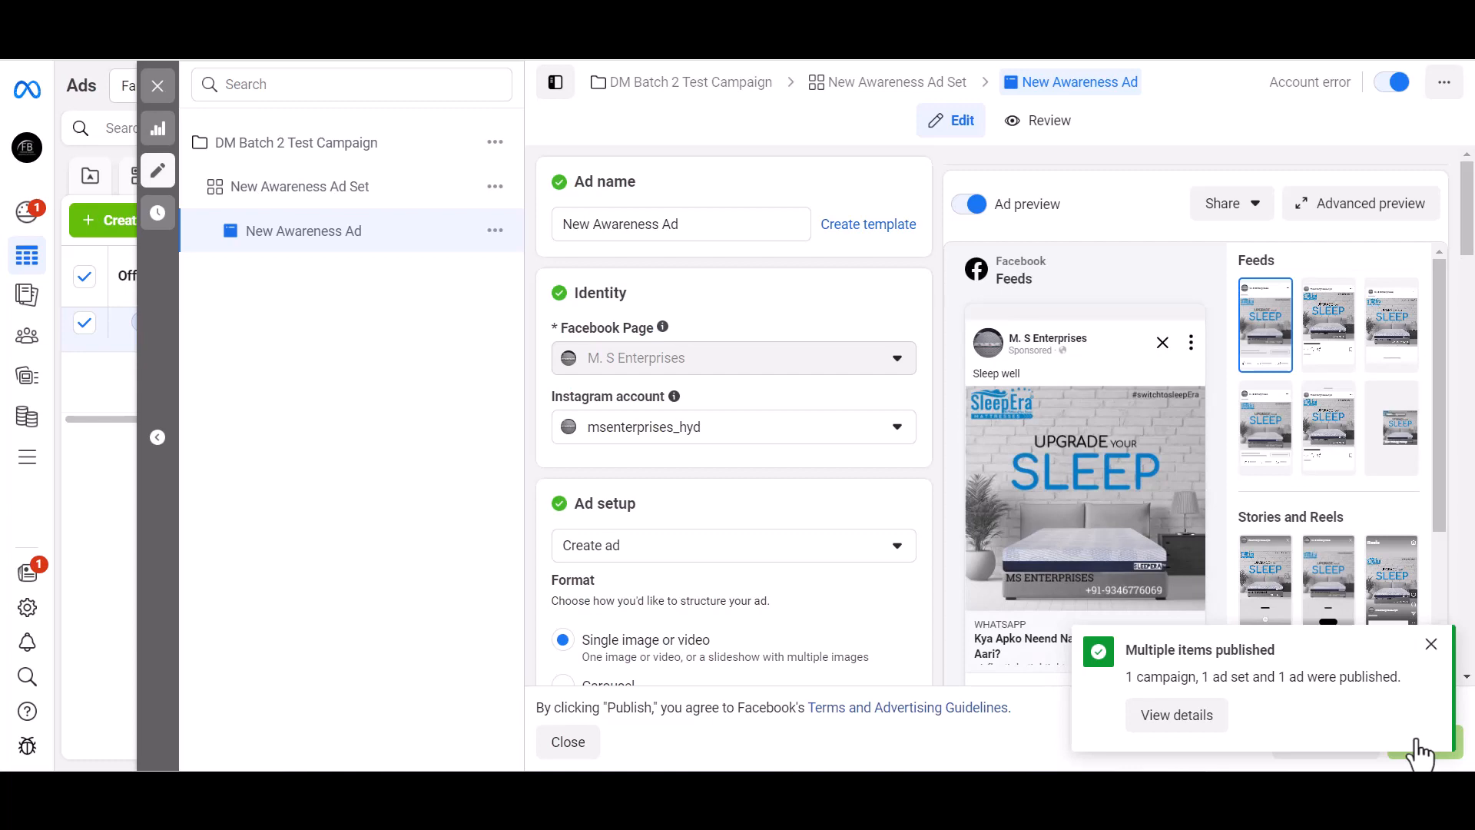
pyautogui.click(1430, 643)
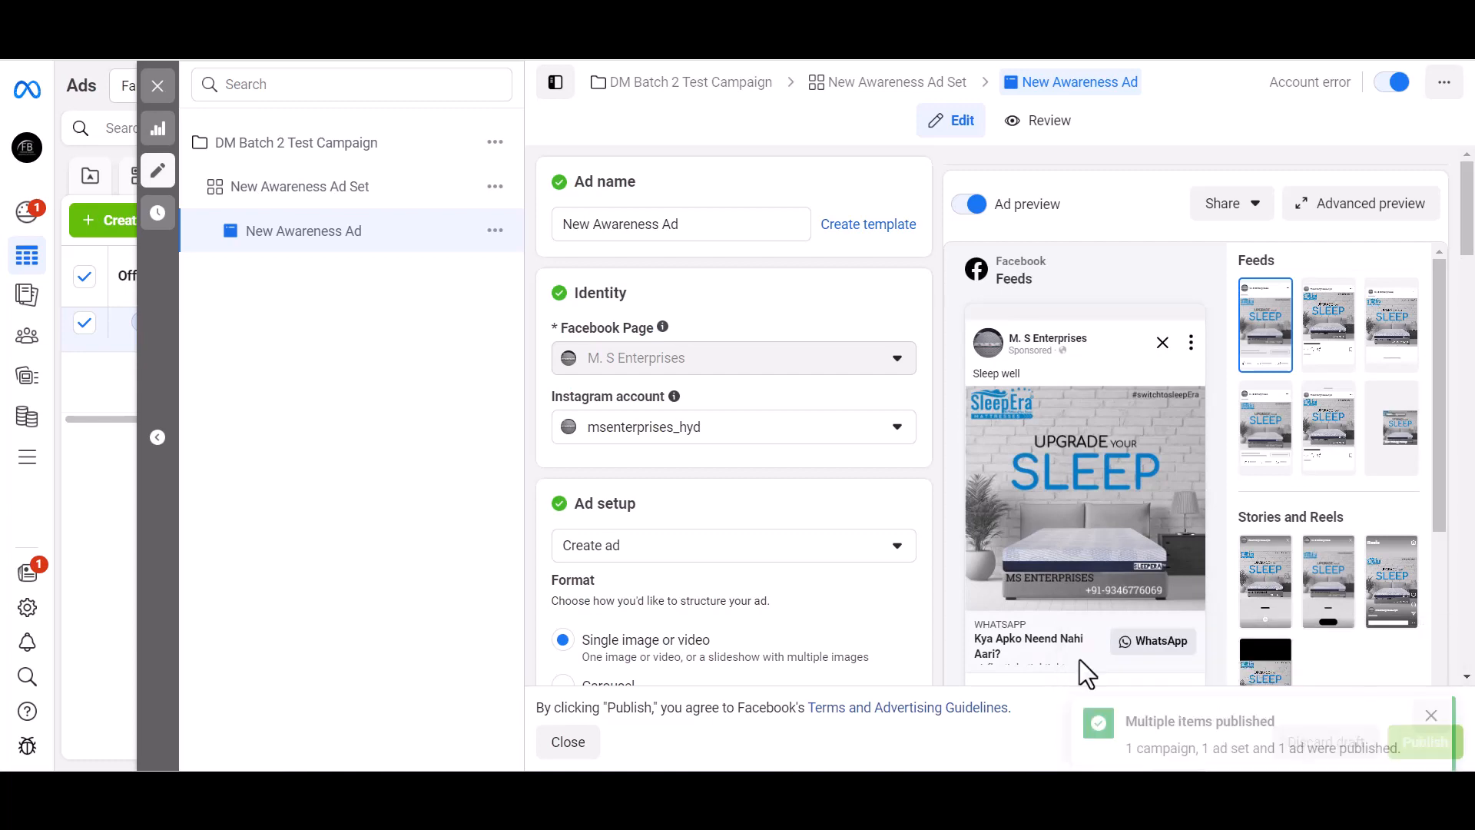
pyautogui.scroll(-8, 599, 565)
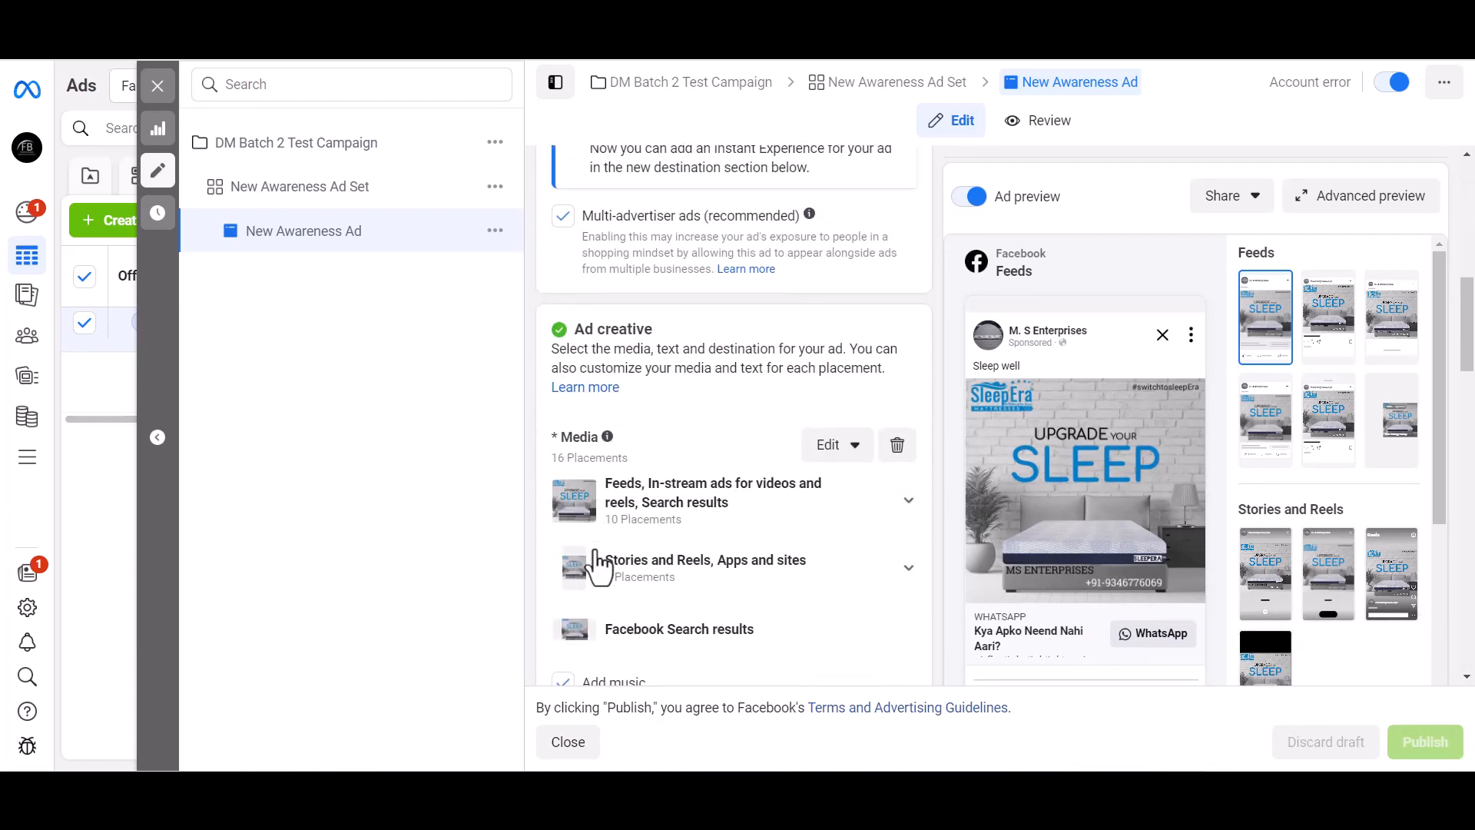
pyautogui.scroll(8, 599, 565)
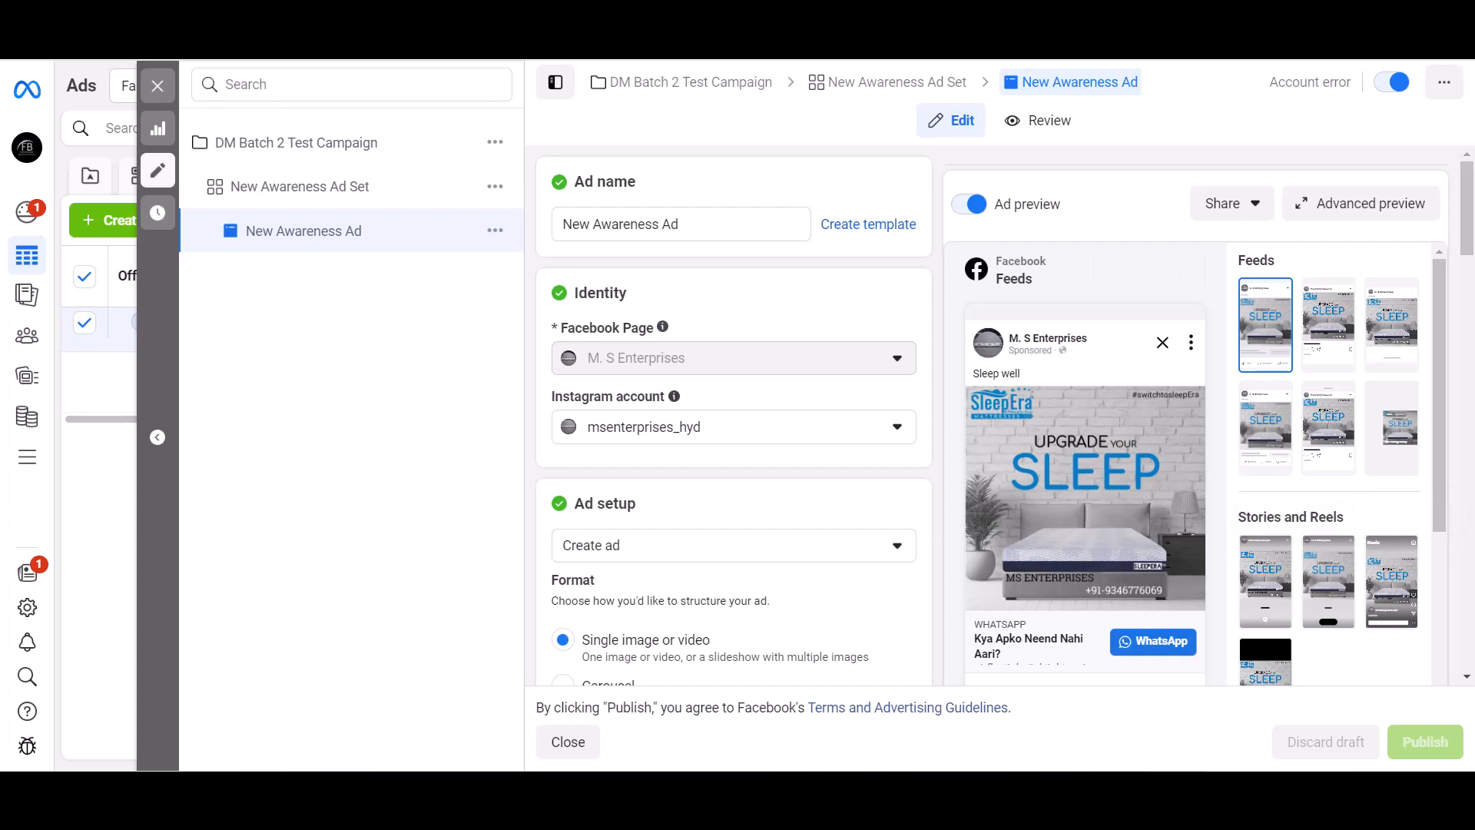
pyautogui.click(165, 88)
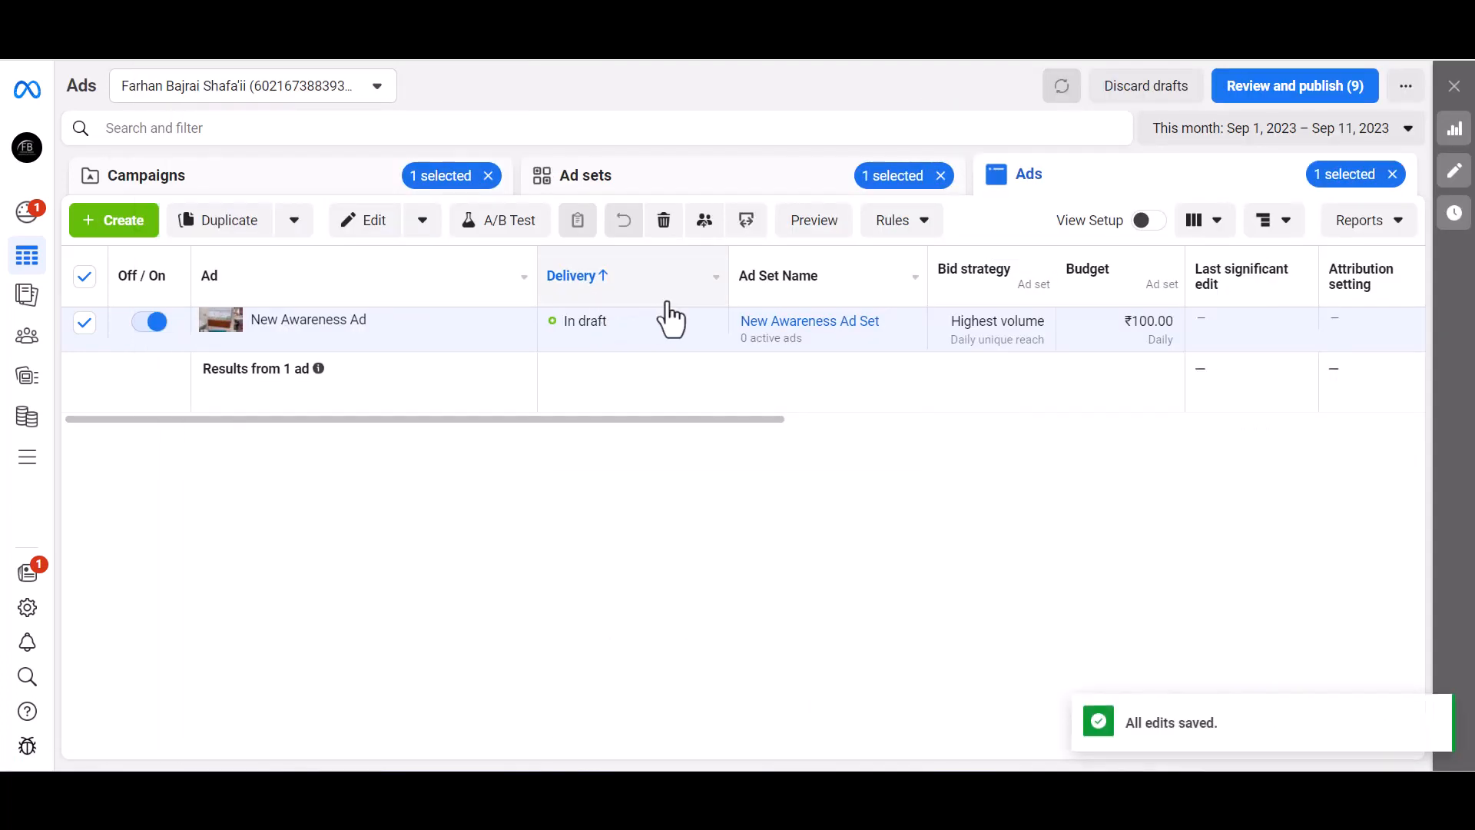
# Open the ad account's payment settings and look over the prepaid funds, payment methods and payment activity
pyautogui.moveTo(75, 161)
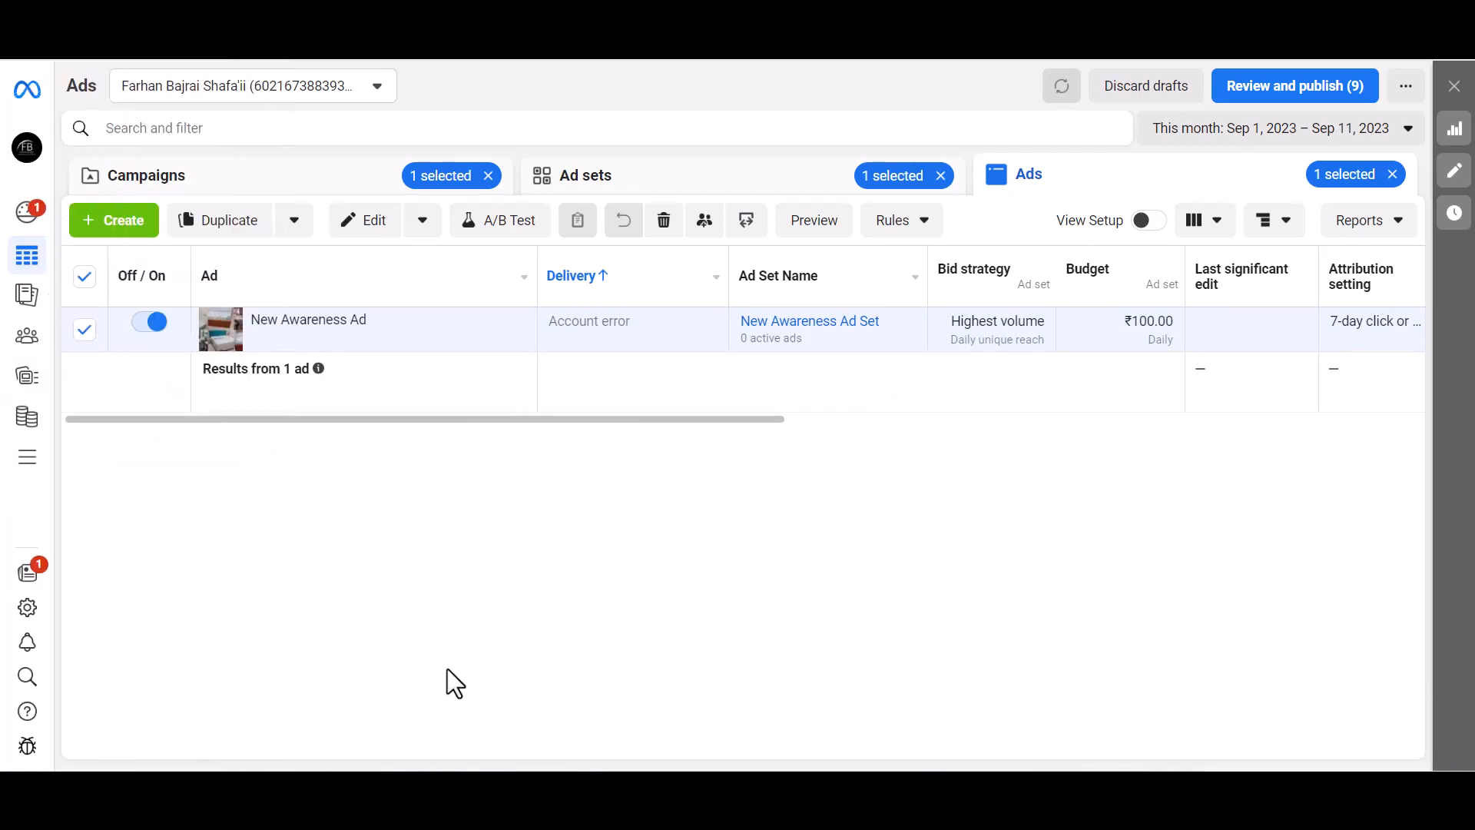
pyautogui.click(33, 586)
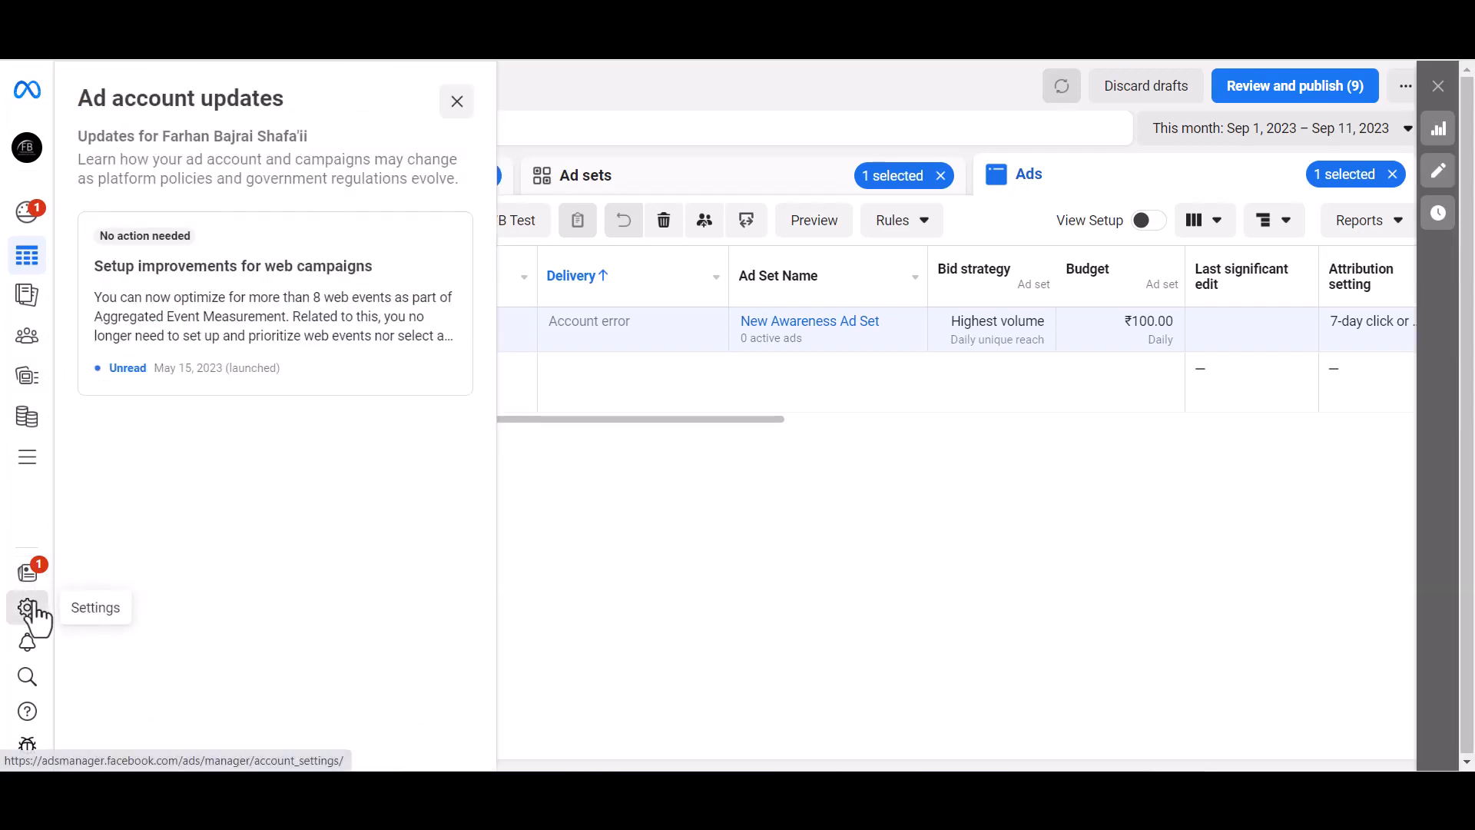
pyautogui.click(29, 606)
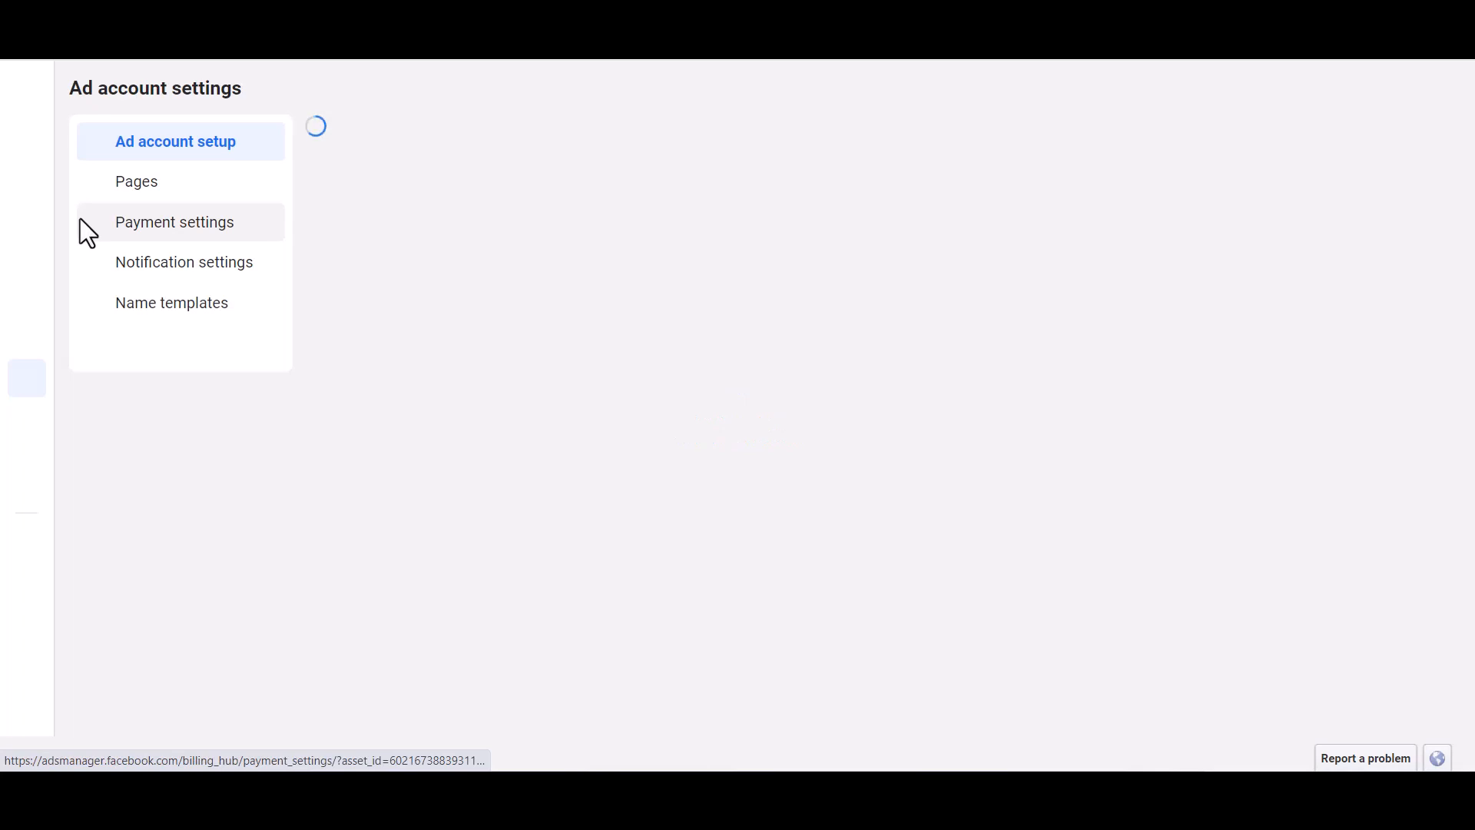
pyautogui.click(141, 223)
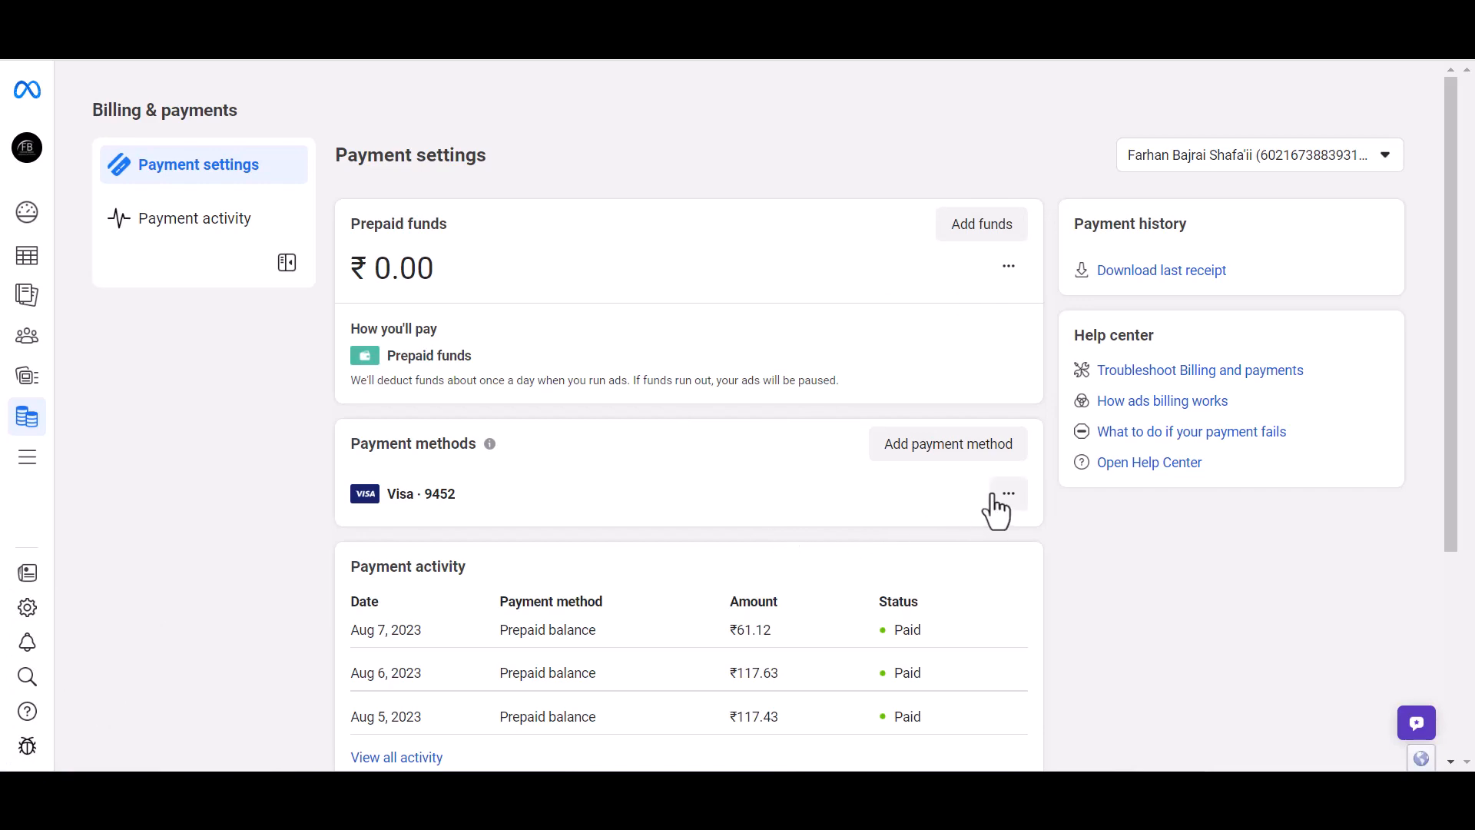
pyautogui.scroll(-4, 994, 516)
pyautogui.scroll(4, 987, 576)
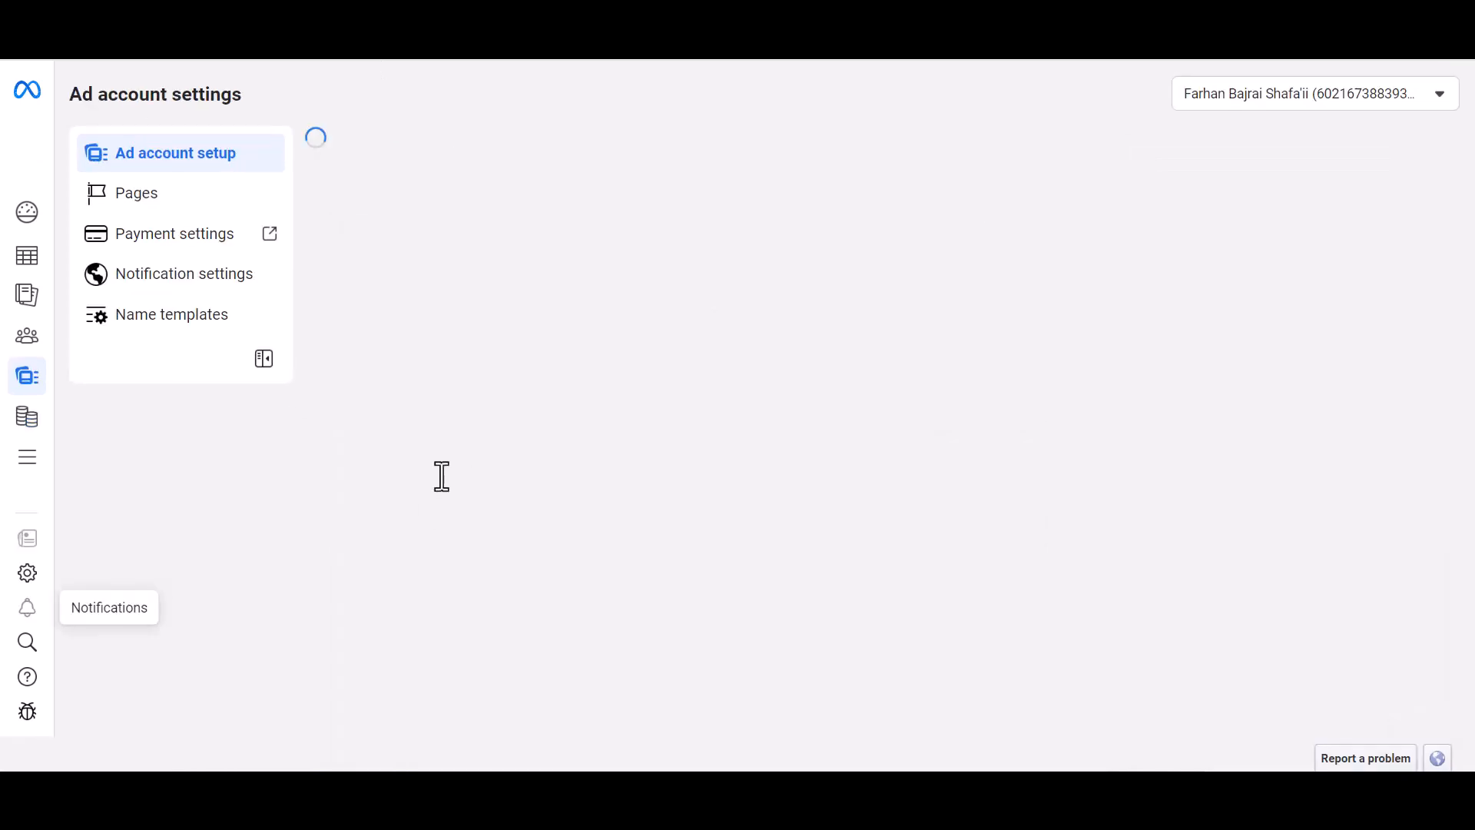
# Turn off the two active draft New Awareness Ads with the ₹200 daily budget in the ads list, and return to the campaigns list
pyautogui.moveTo(23, 247)
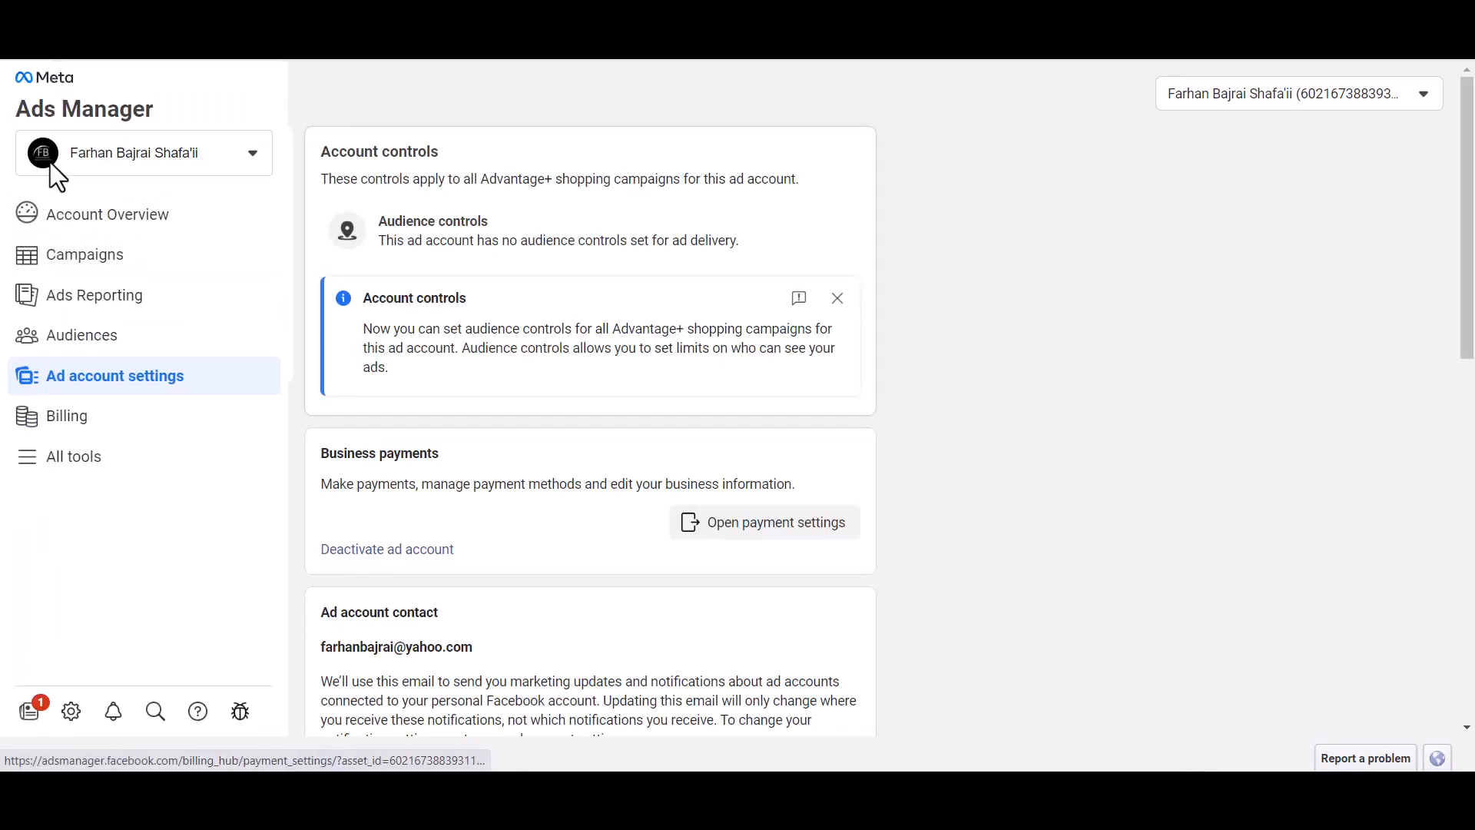
pyautogui.click(85, 263)
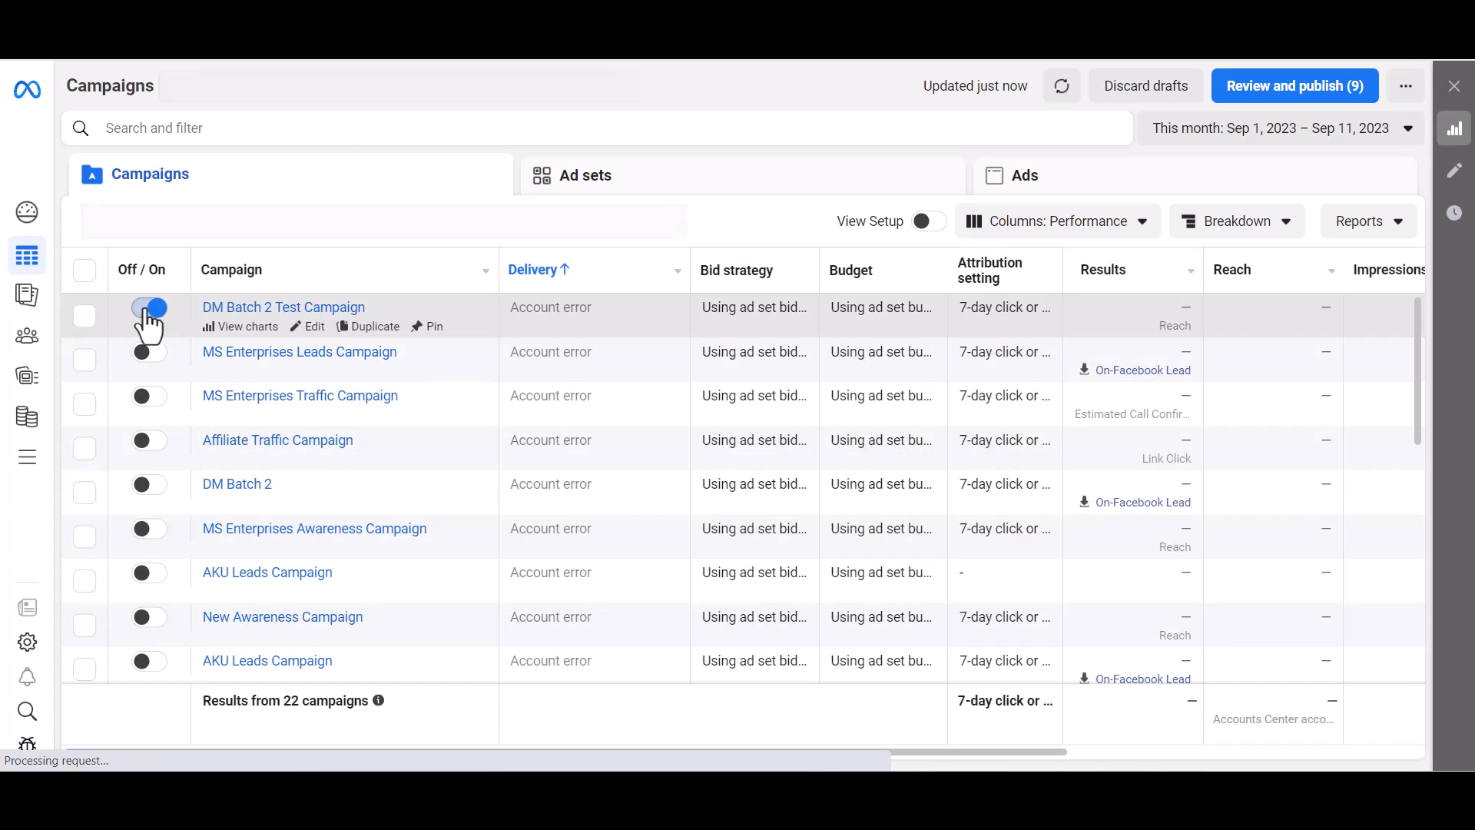
pyautogui.click(592, 184)
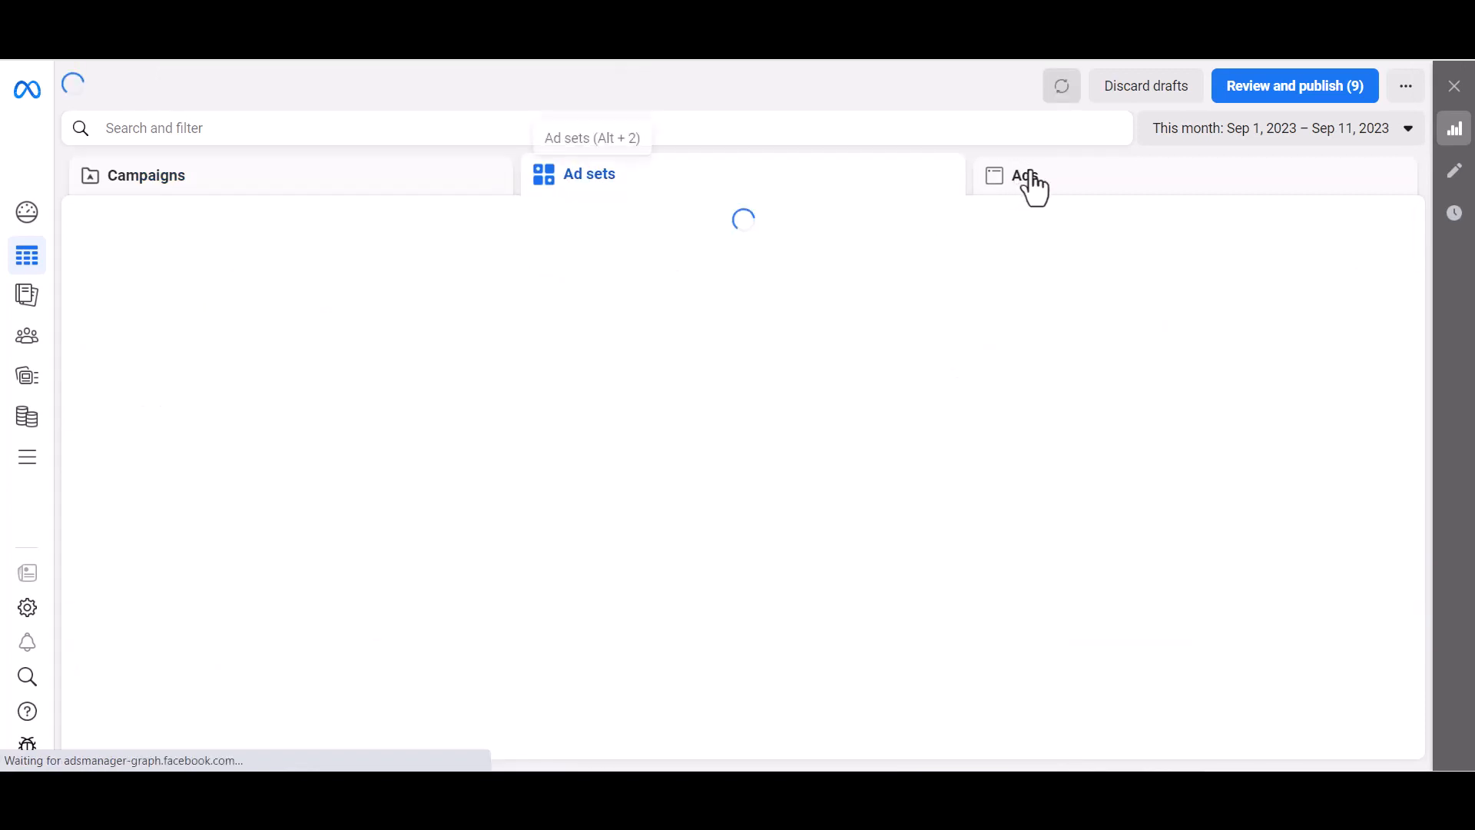
pyautogui.click(1035, 187)
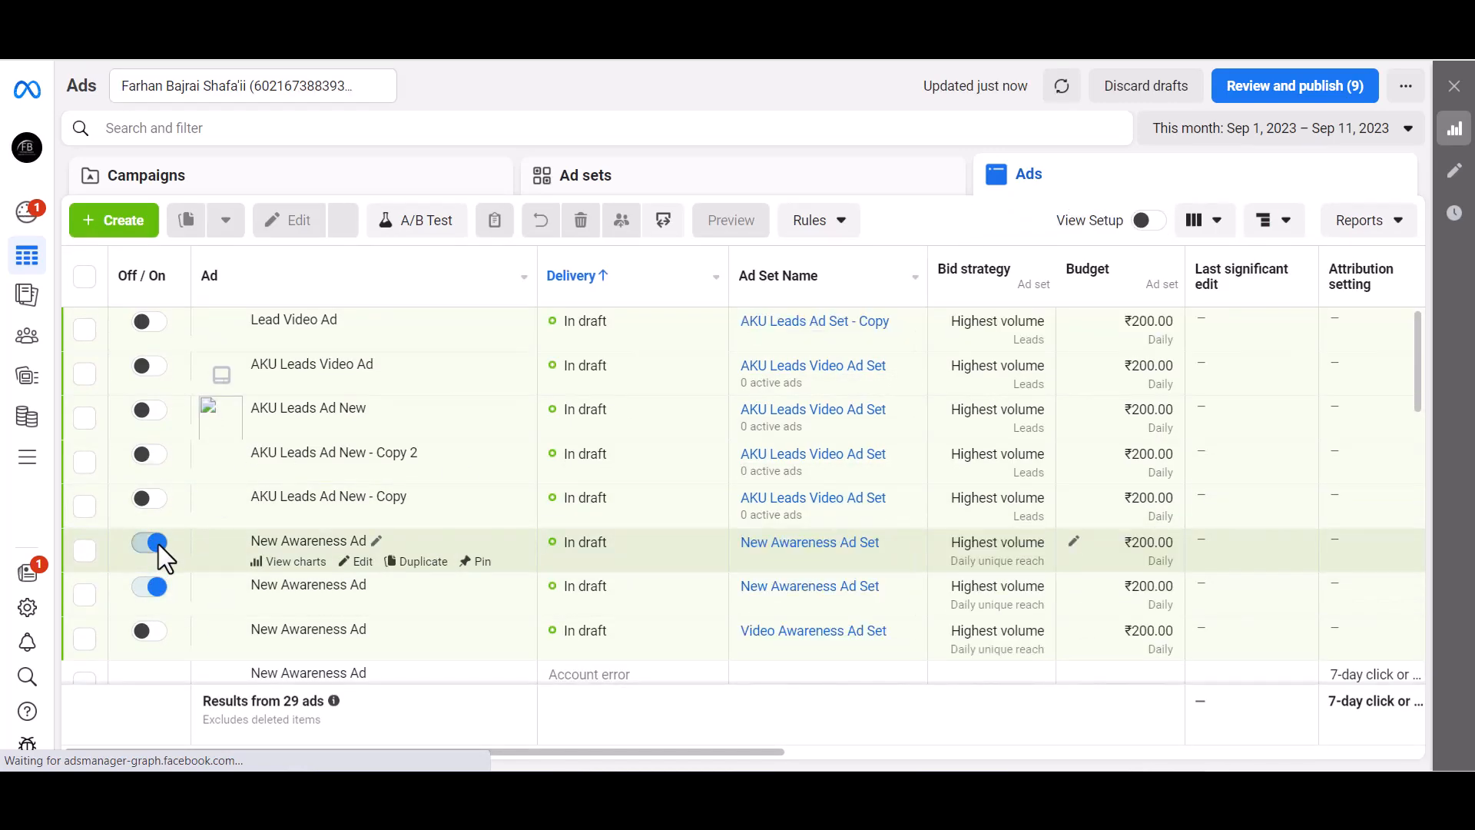
pyautogui.click(158, 544)
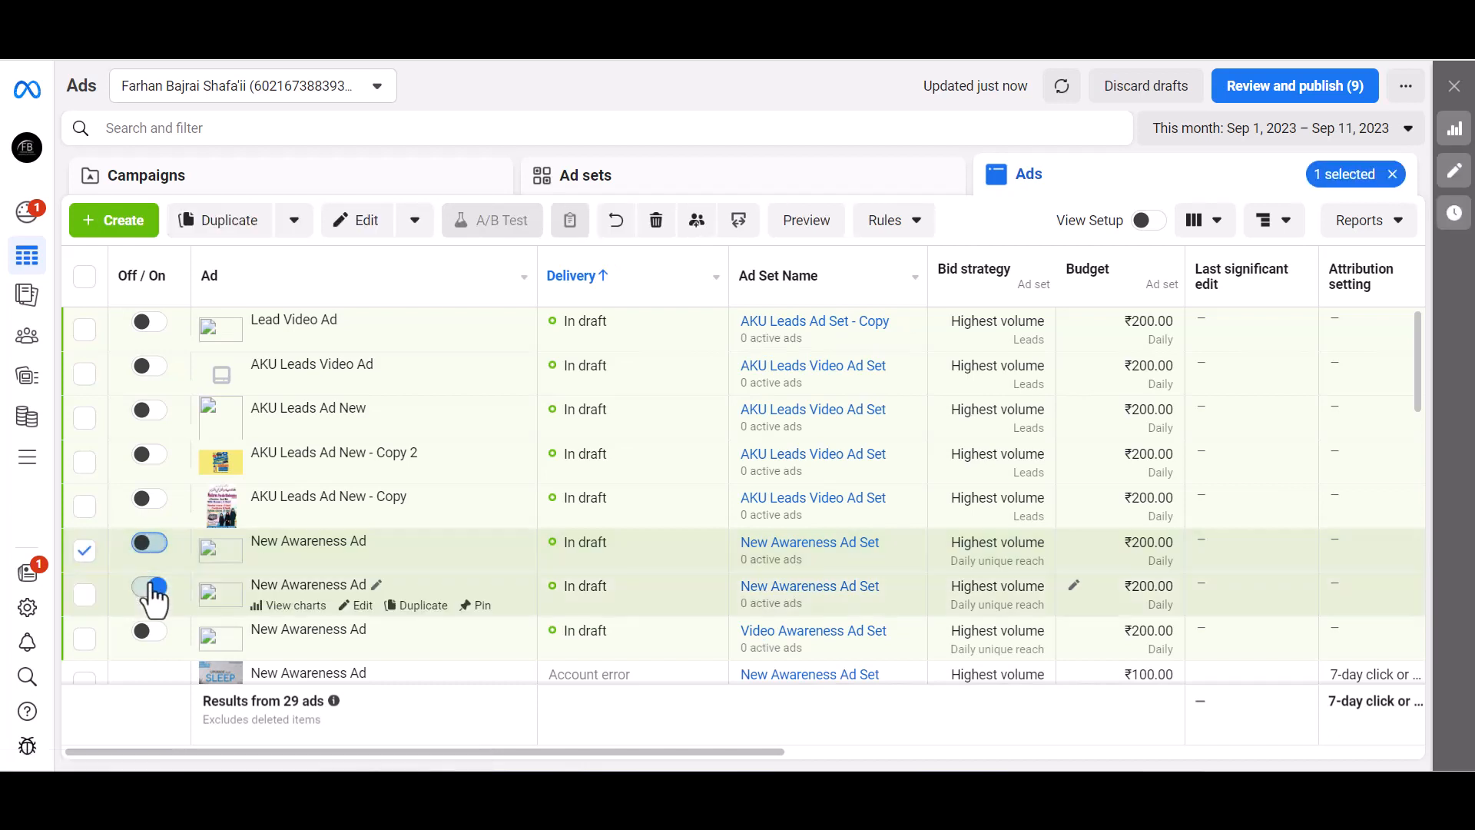
pyautogui.click(156, 588)
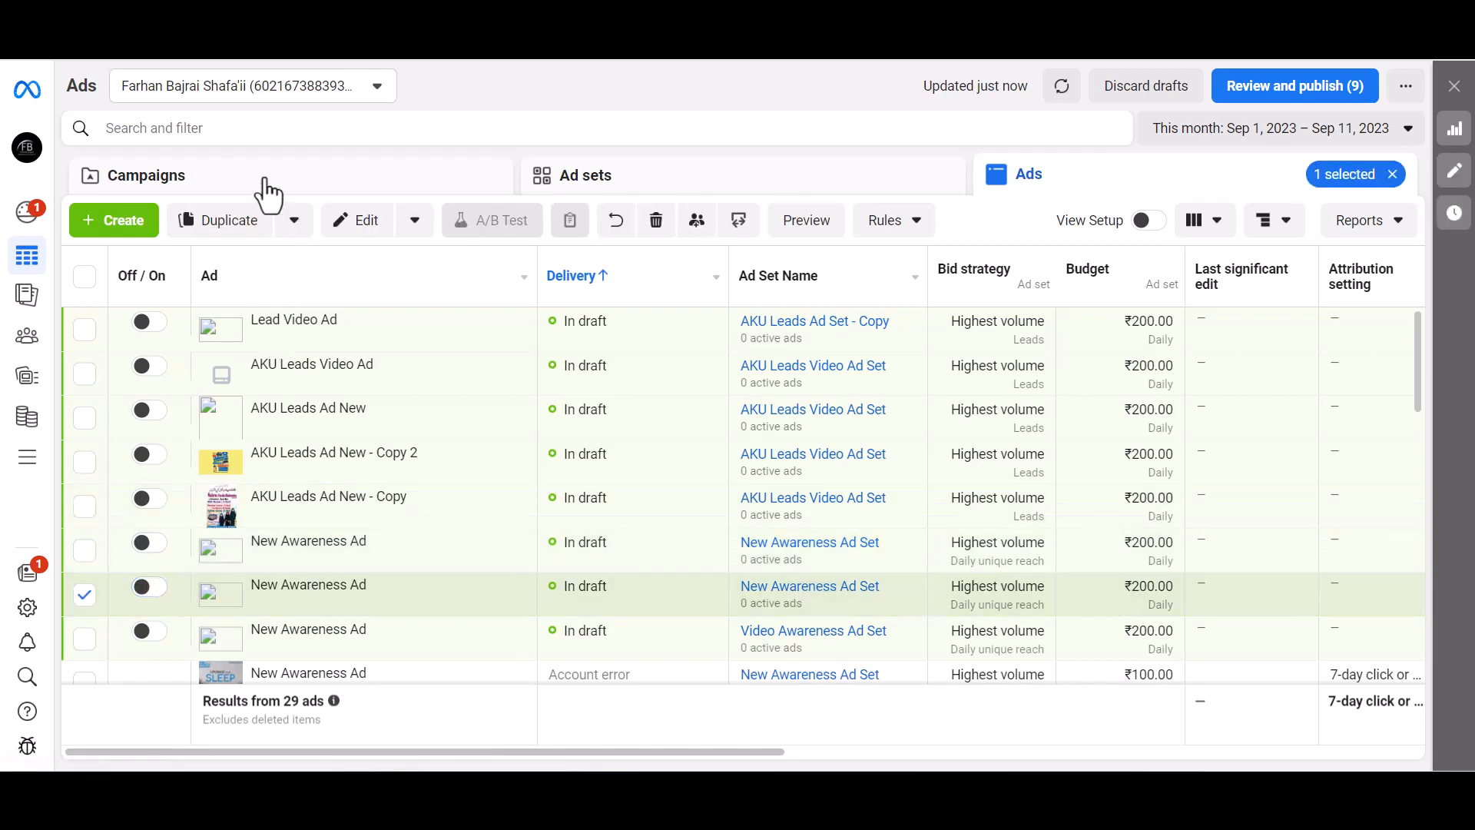
pyautogui.click(268, 198)
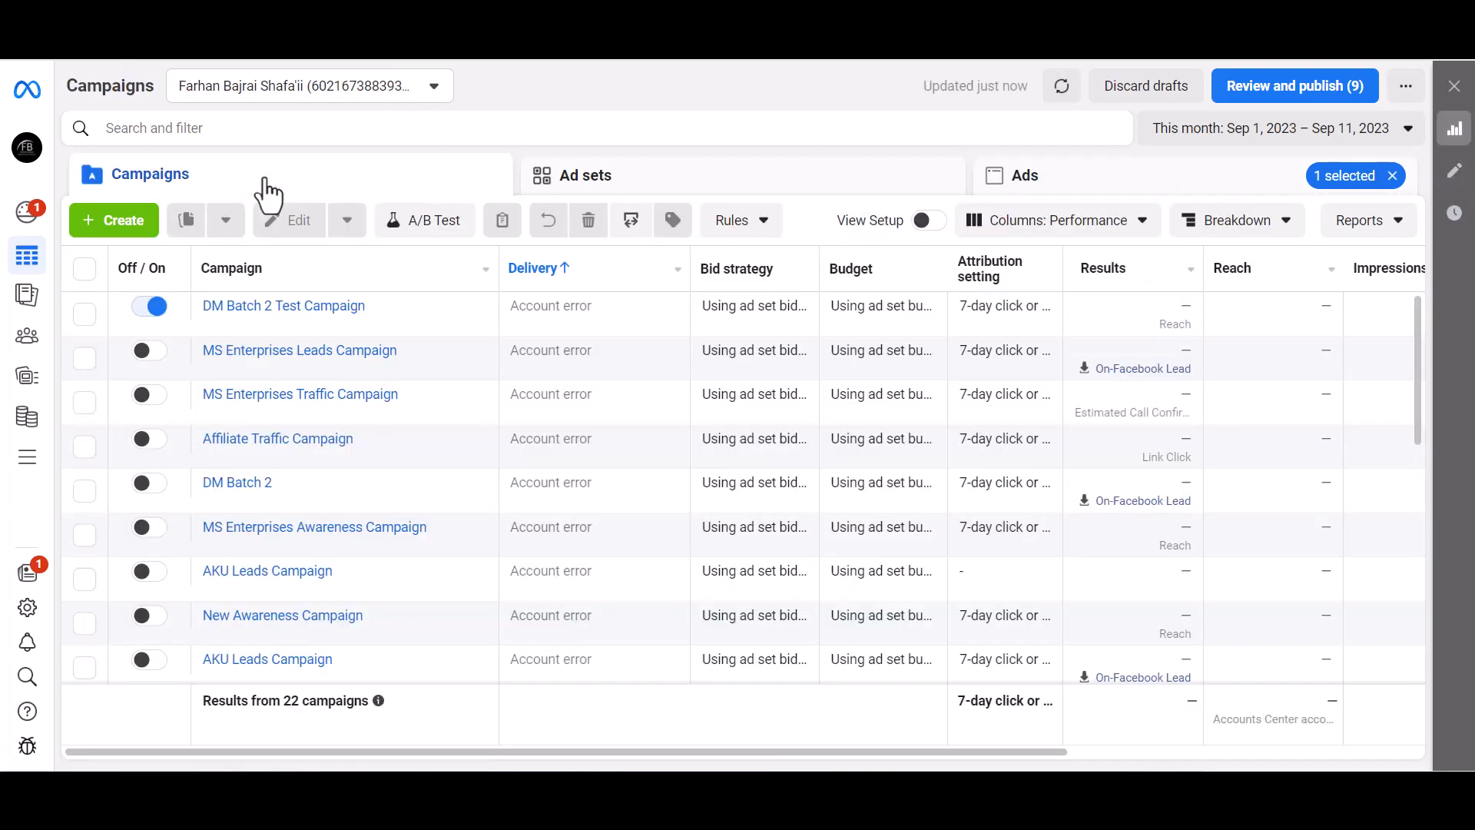